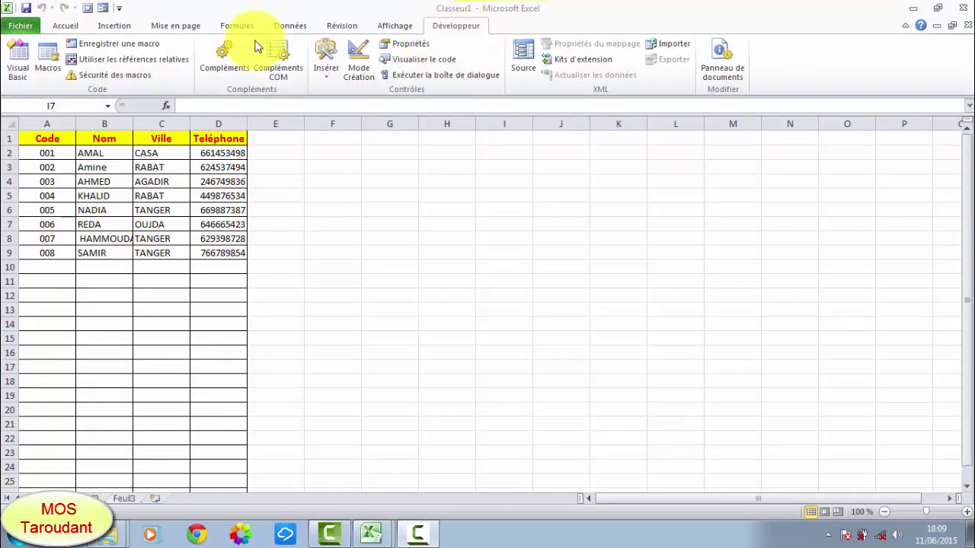
# Step: Open the VBA editor from Excel and insert a new UserForm1 into the Classeur1 project
pyautogui.click(23, 67)
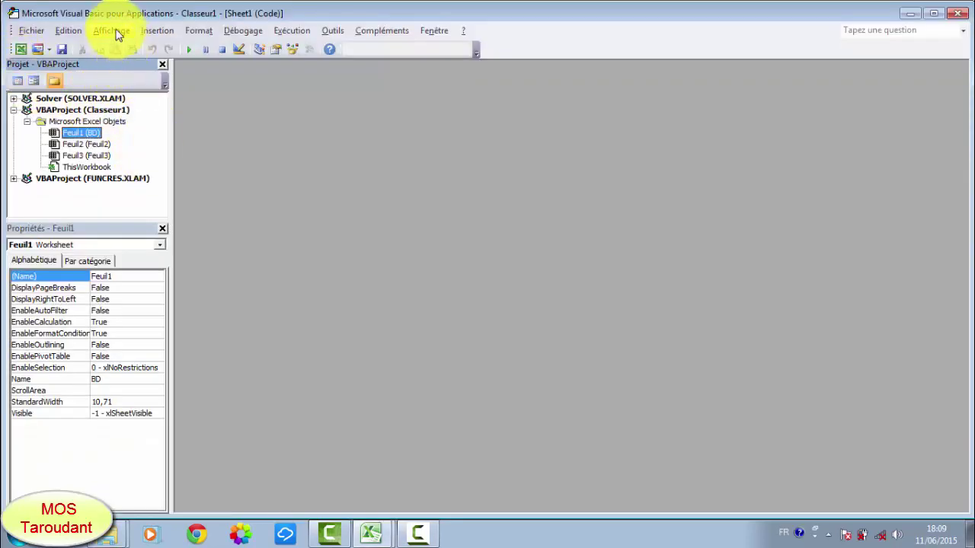
pyautogui.click(151, 32)
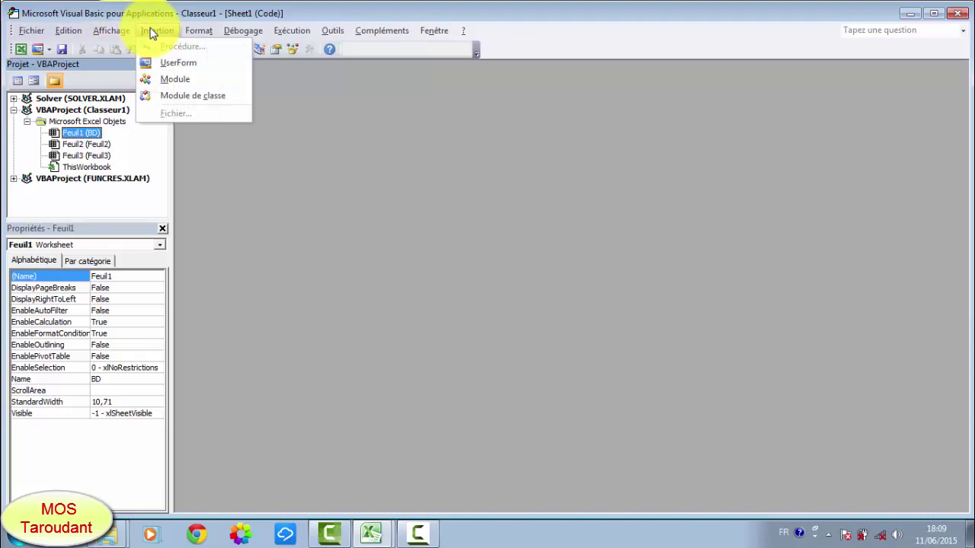
pyautogui.click(178, 63)
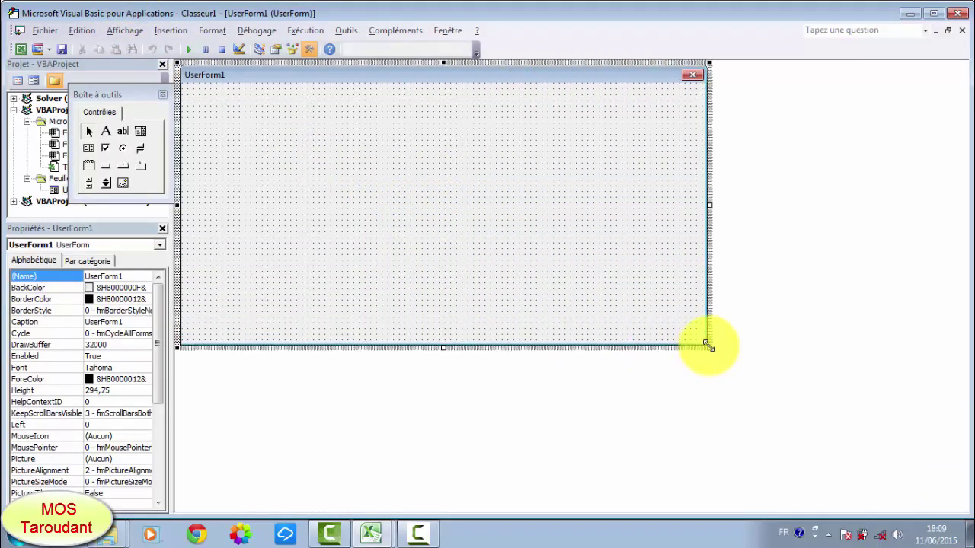
# Step: Enlarge UserForm1 and stack four text boxes down its middle
pyautogui.moveTo(411, 241); pyautogui.dragTo(680, 344)
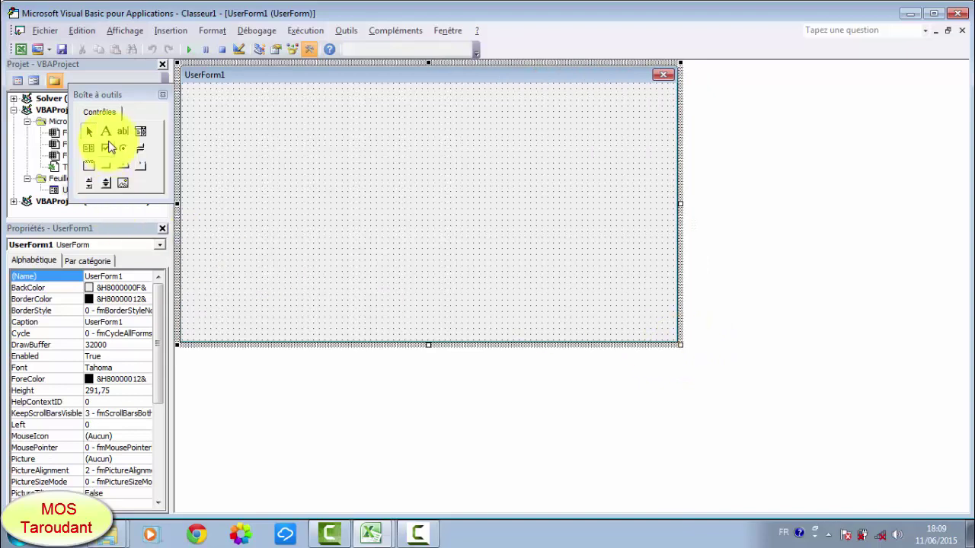
pyautogui.click(123, 133)
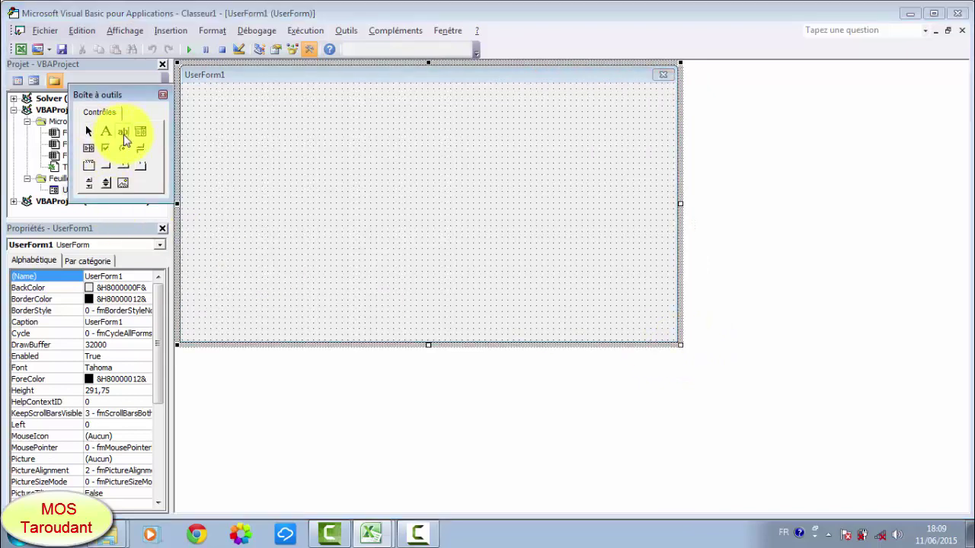
pyautogui.click(378, 107)
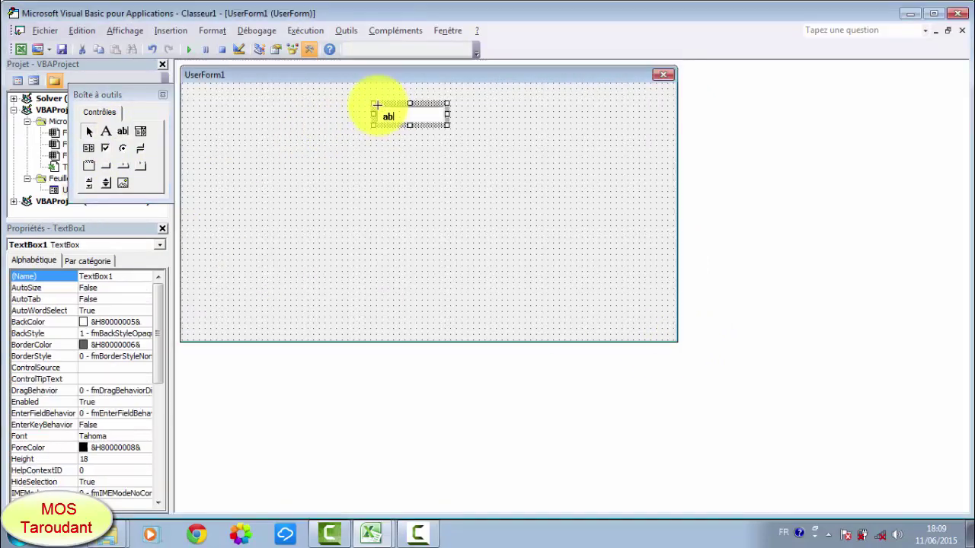
pyautogui.click(123, 131)
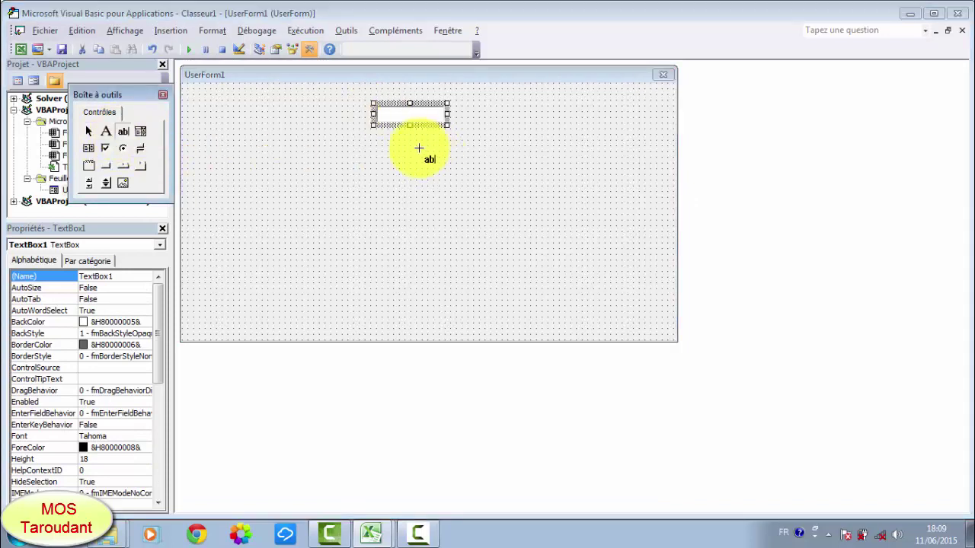
pyautogui.click(374, 144)
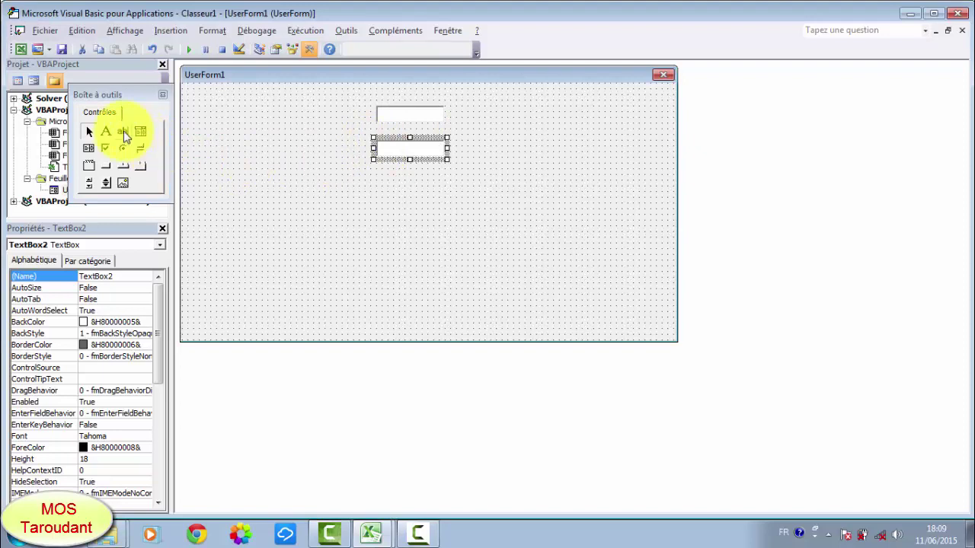
pyautogui.click(123, 132)
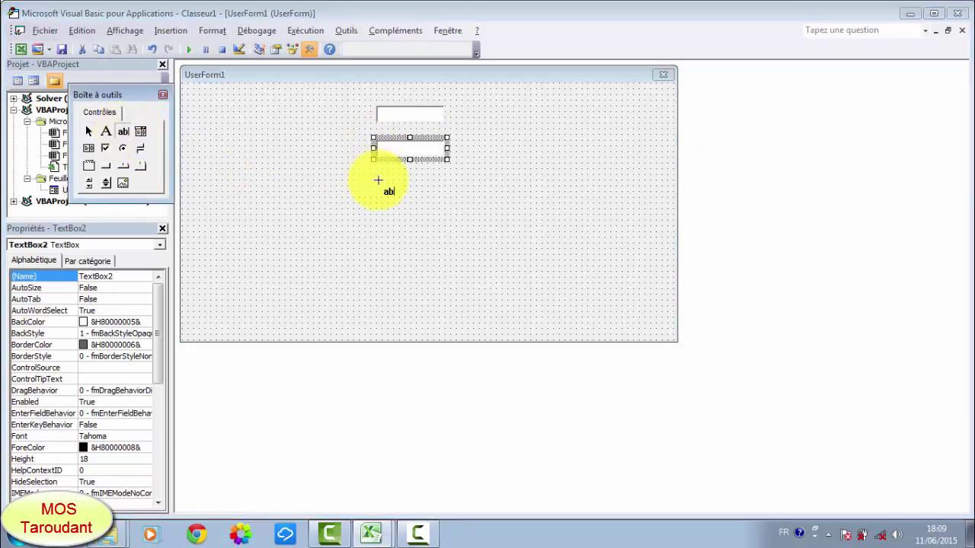
pyautogui.click(376, 178)
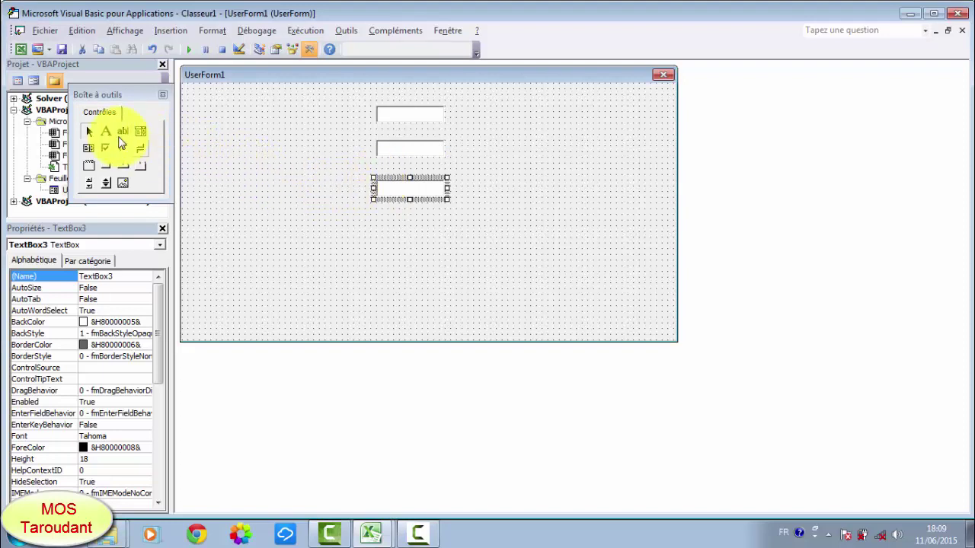
pyautogui.click(122, 132)
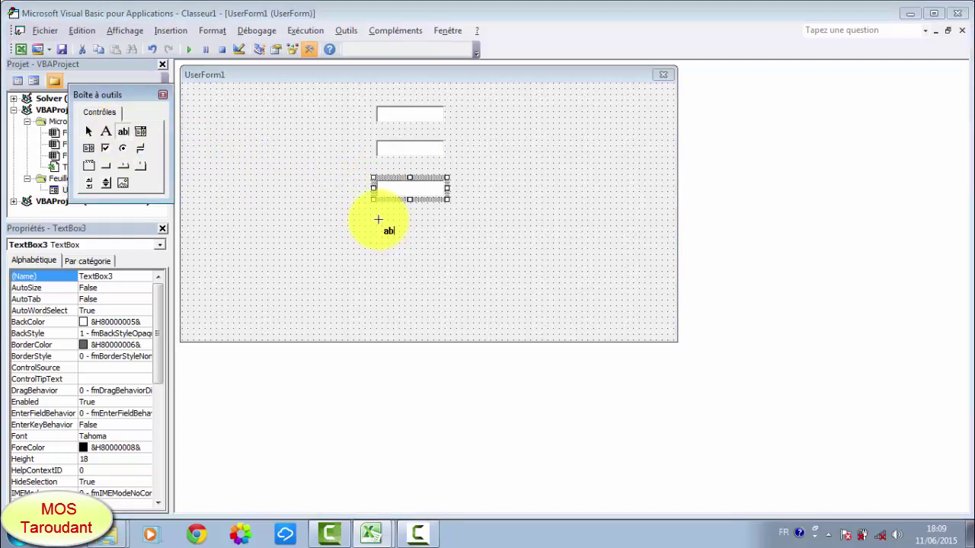
pyautogui.click(376, 218)
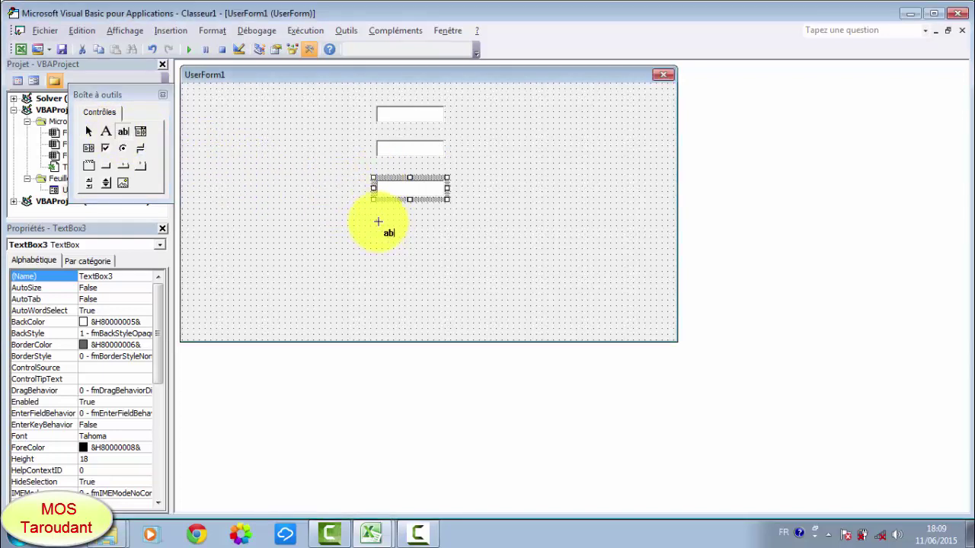
# Step: Place four labels, Label1 to Label4, to the left of the four text boxes
pyautogui.click(106, 131)
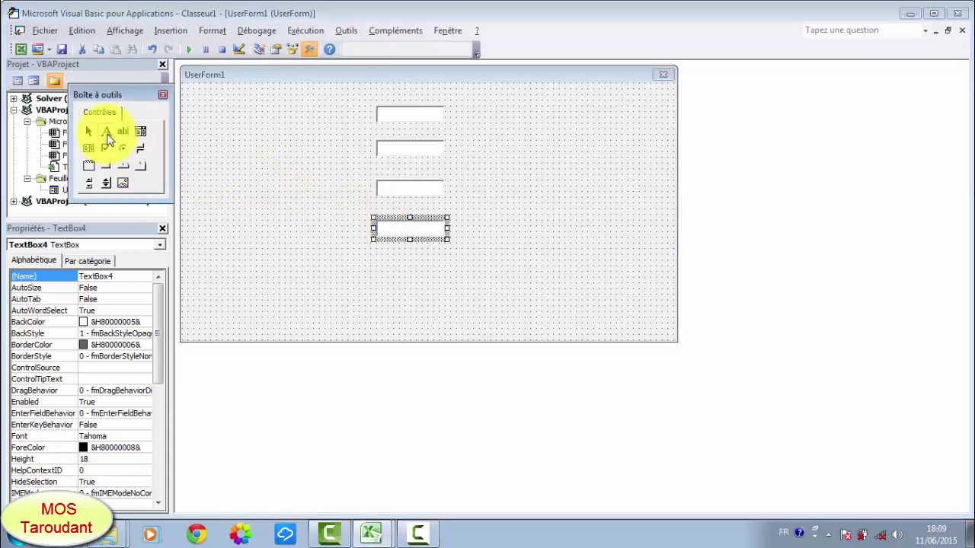
pyautogui.click(264, 104)
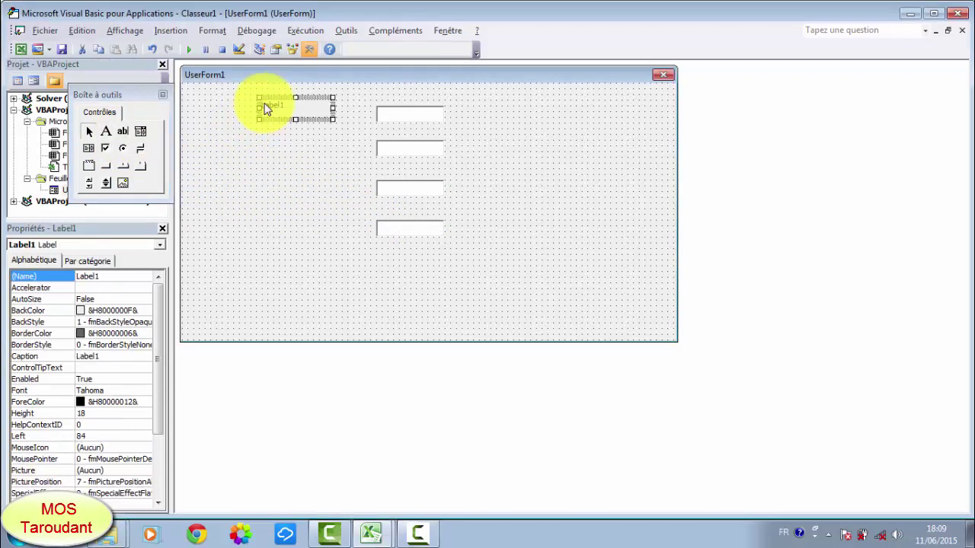
pyautogui.click(111, 135)
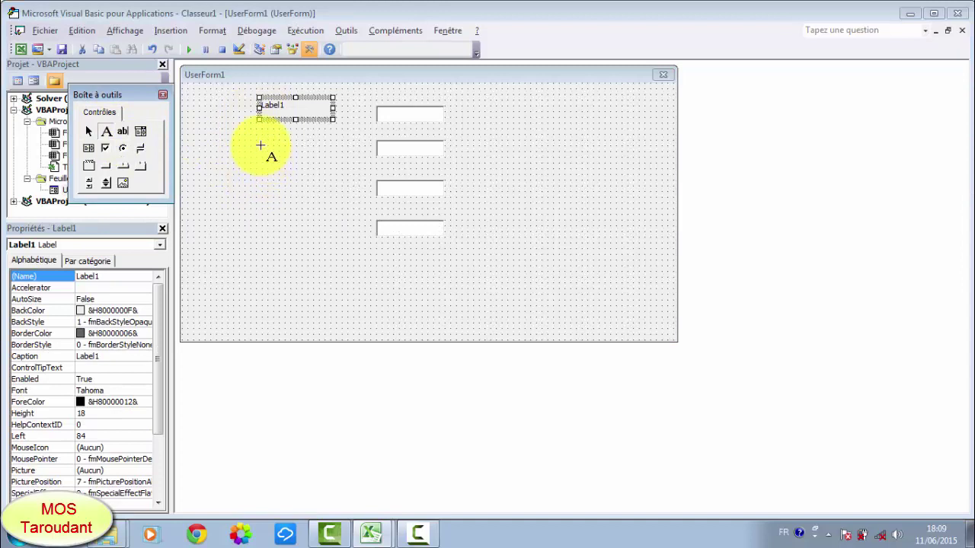
pyautogui.click(263, 144)
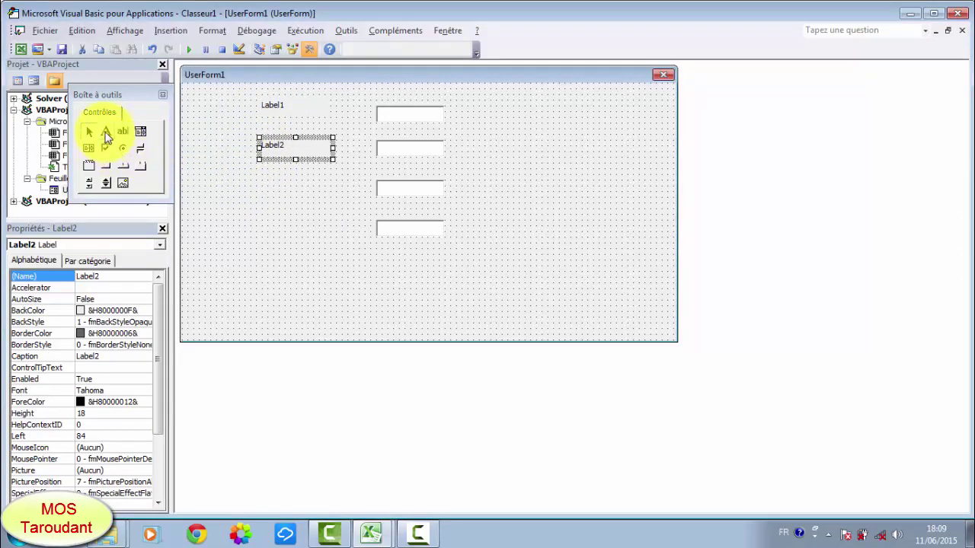
pyautogui.click(106, 131)
pyautogui.click(260, 183)
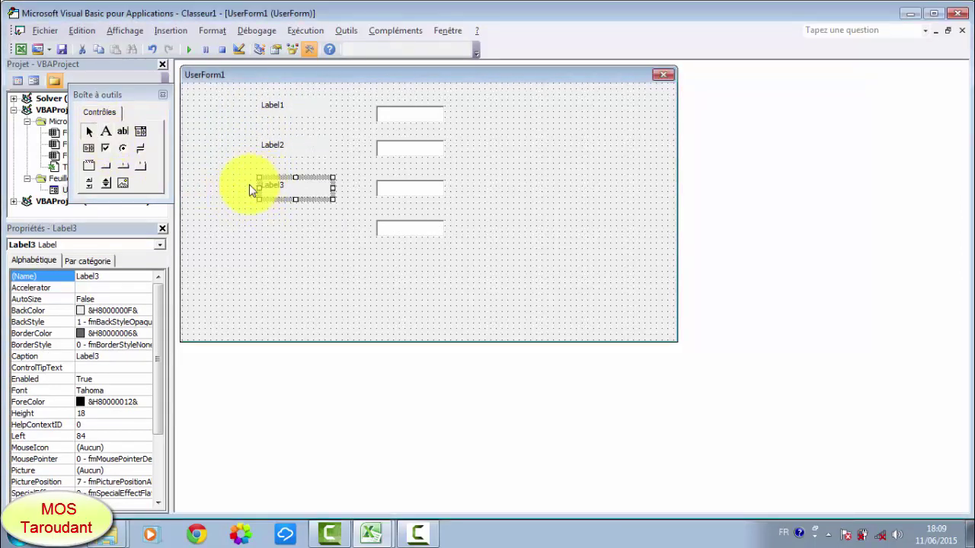
pyautogui.click(107, 135)
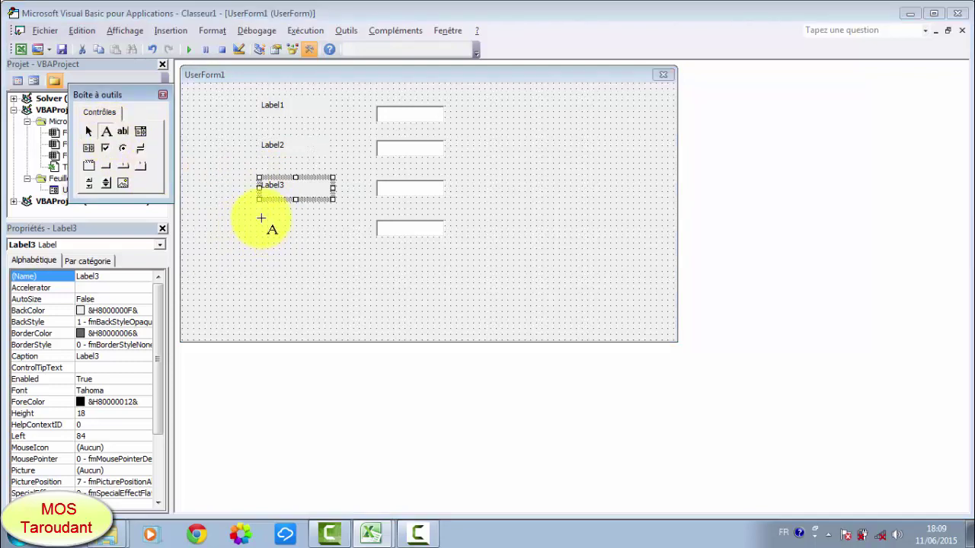
pyautogui.click(261, 217)
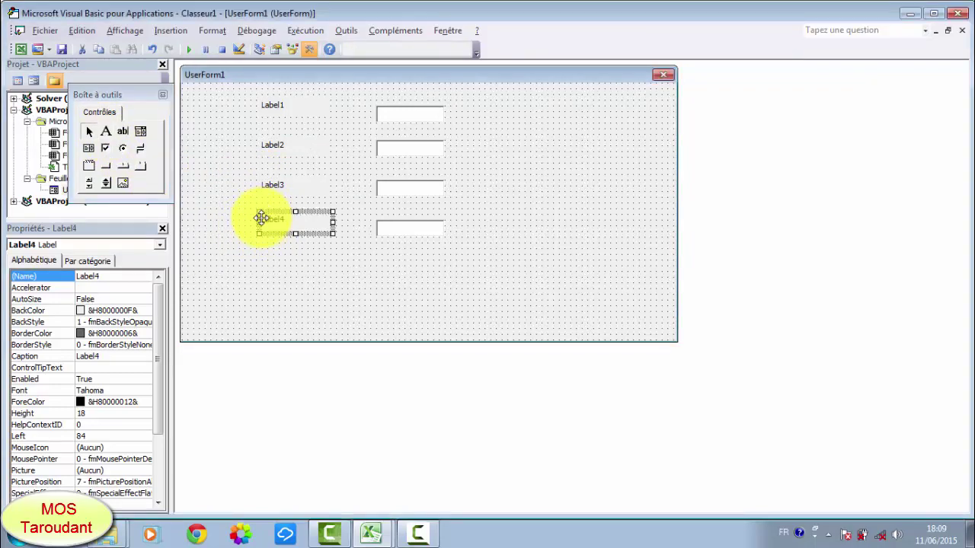
pyautogui.click(268, 105)
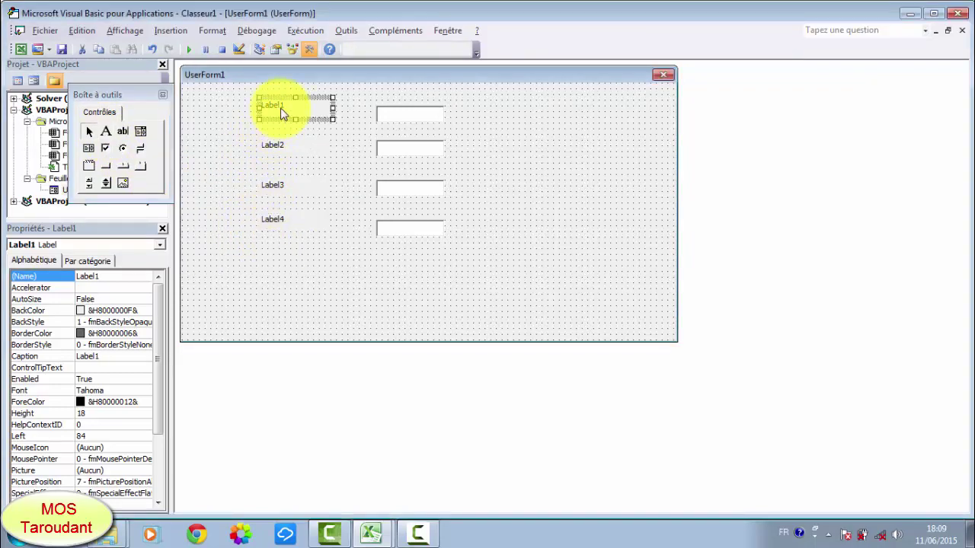
# Step: Caption Label1 'Code' and Label2 'Nom'
pyautogui.click(96, 356)
pyautogui.doubleClick(96, 357)
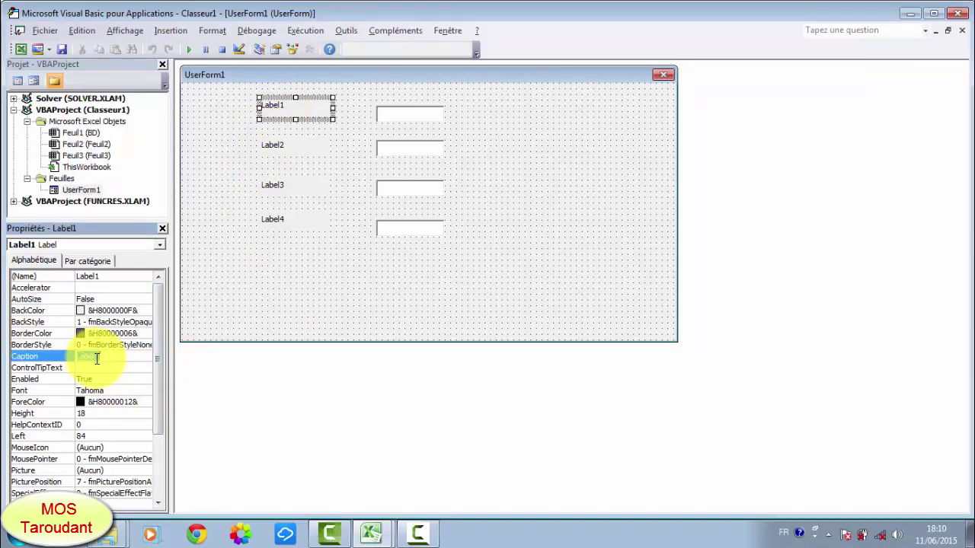
pyautogui.write('Code')
pyautogui.click(281, 145)
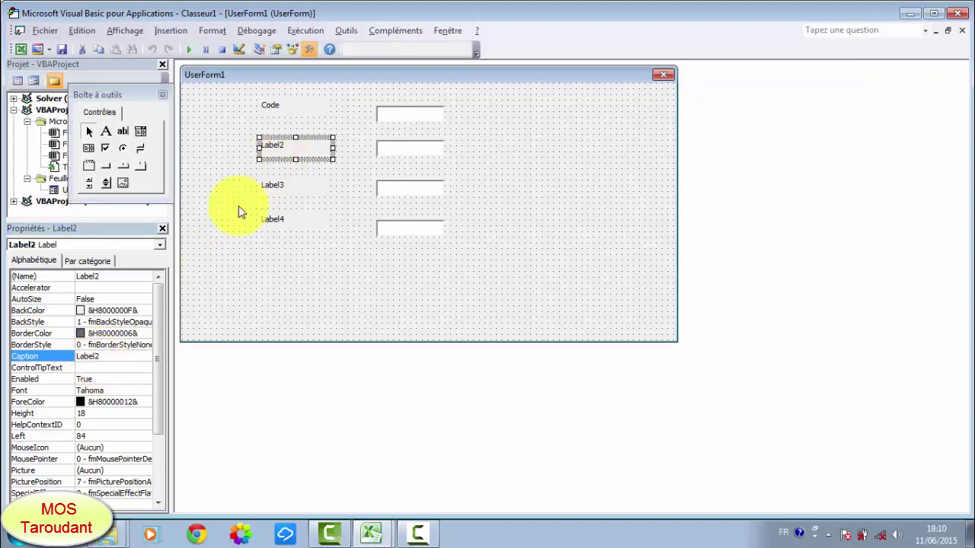
pyautogui.doubleClick(89, 356)
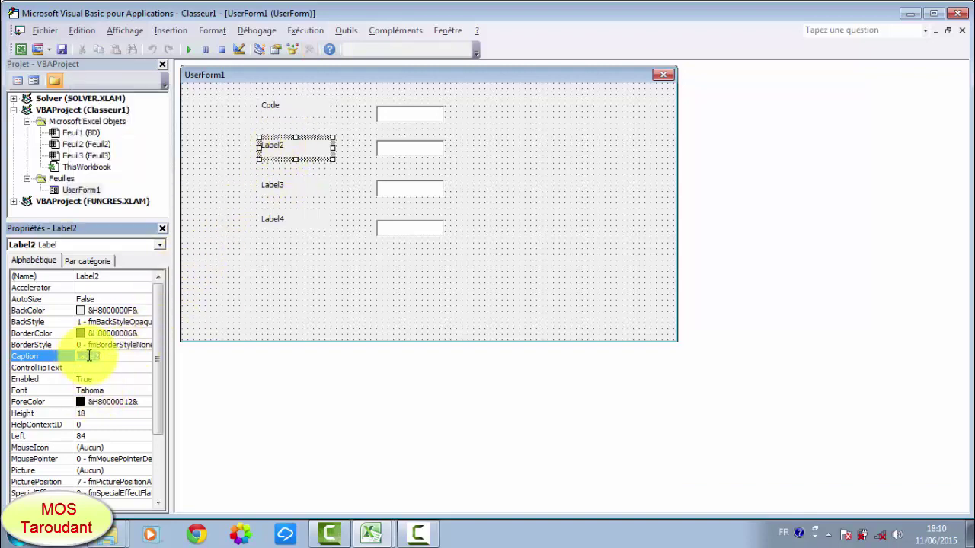
pyautogui.write('No')
pyautogui.write('m')
pyautogui.click(257, 279)
# Step: Caption Label3 'Ville' and Label4 'Telephone', then nudge Telephone slightly right and down
pyautogui.click(276, 199)
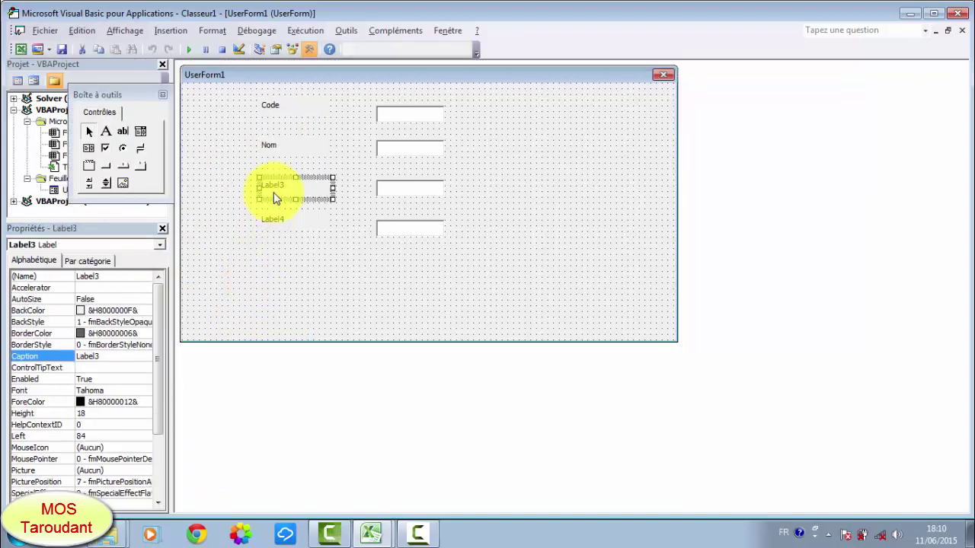
pyautogui.doubleClick(86, 357)
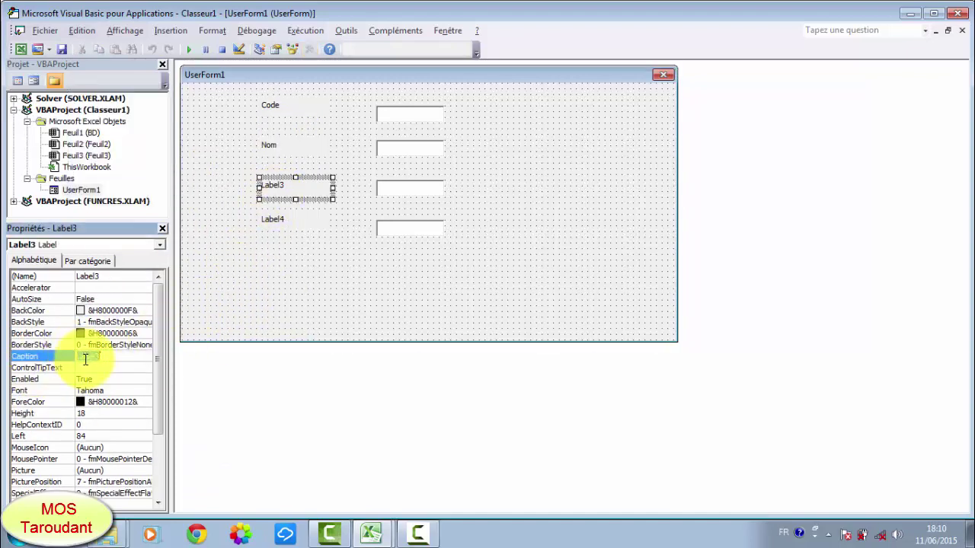
pyautogui.write('Vi')
pyautogui.write('lle')
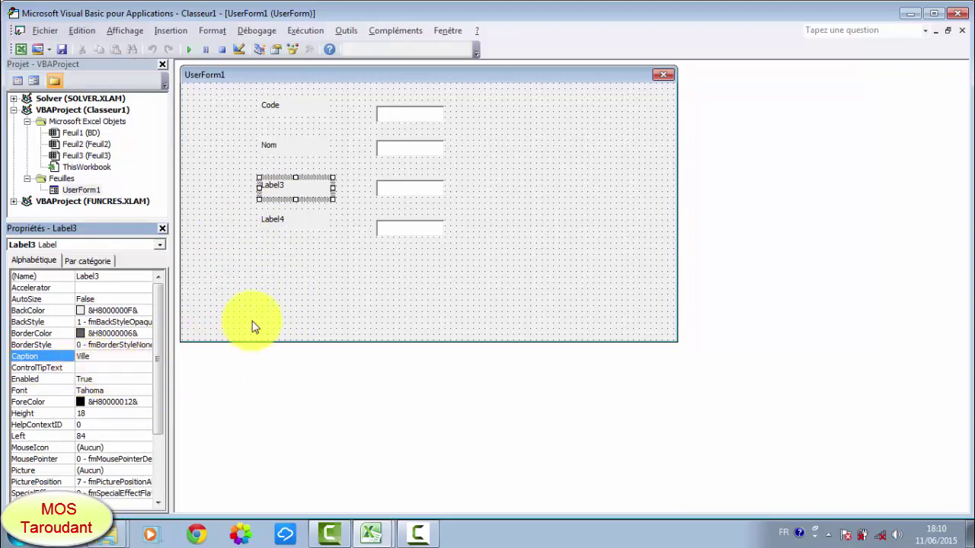
pyautogui.click(279, 280)
pyautogui.click(279, 225)
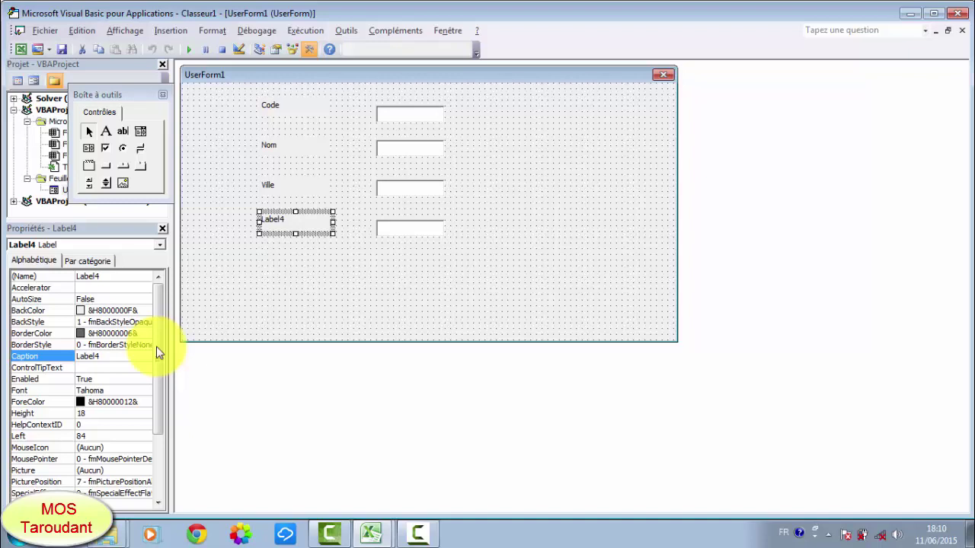
pyautogui.doubleClick(91, 356)
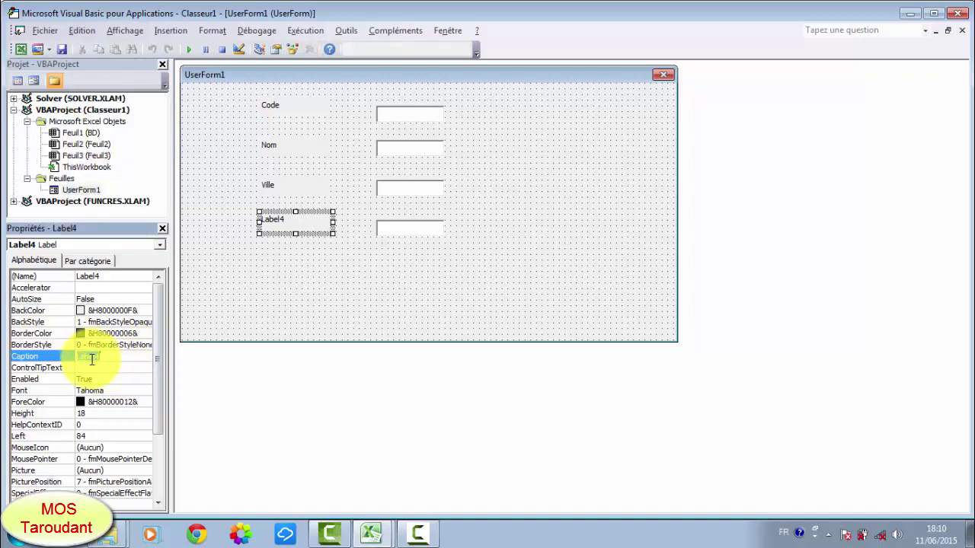
pyautogui.write('Telephone')
pyautogui.click(280, 296)
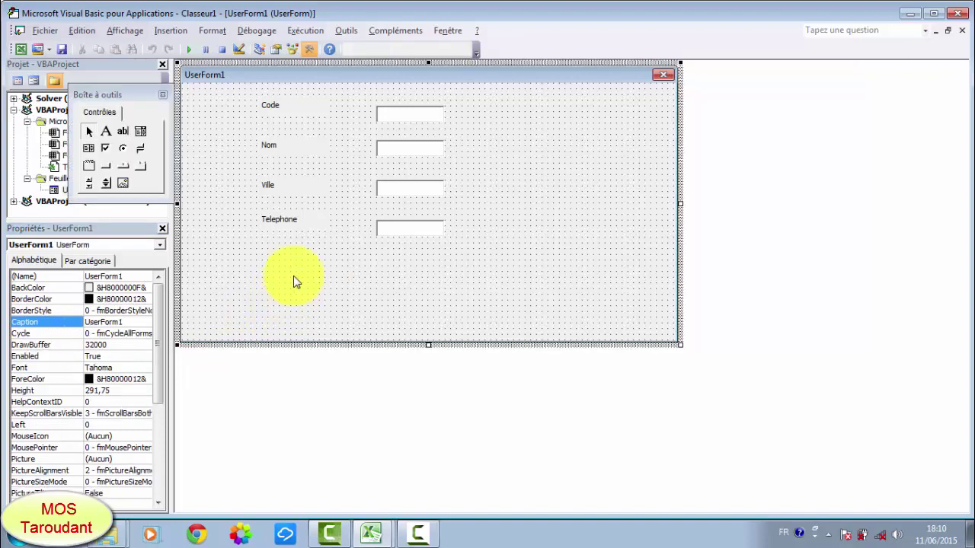
pyautogui.click(298, 226)
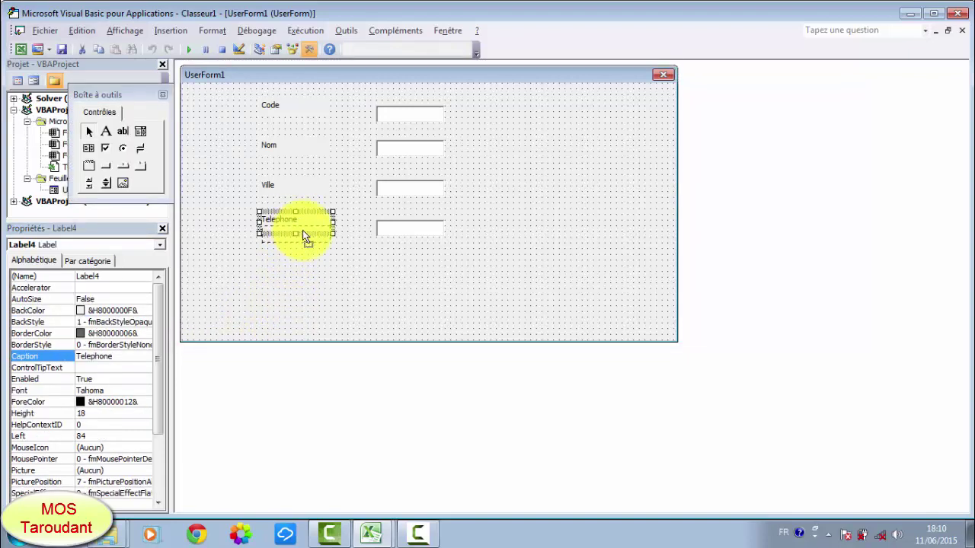
pyautogui.moveTo(303, 236); pyautogui.dragTo(309, 247)
pyautogui.click(395, 288)
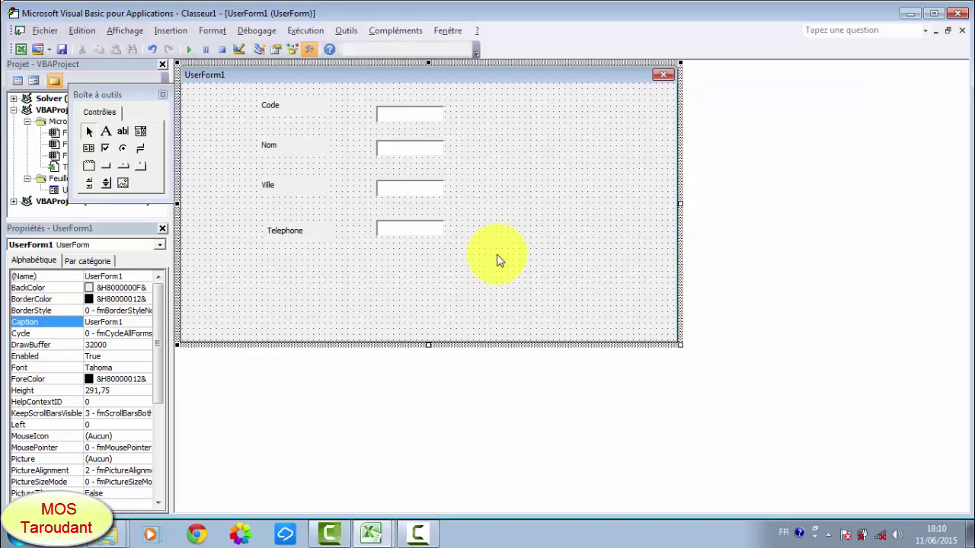
# Step: Write Sheets("BD").Activate in UserForm_Click, with blank lines around it
pyautogui.doubleClick(544, 216)
pyautogui.write('sh')
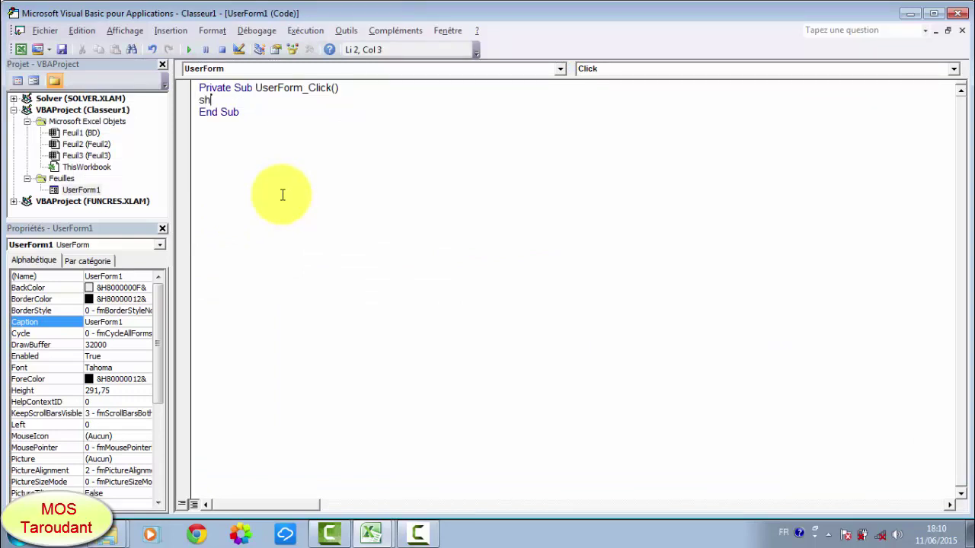
pyautogui.write('eet')
pyautogui.write('s("')
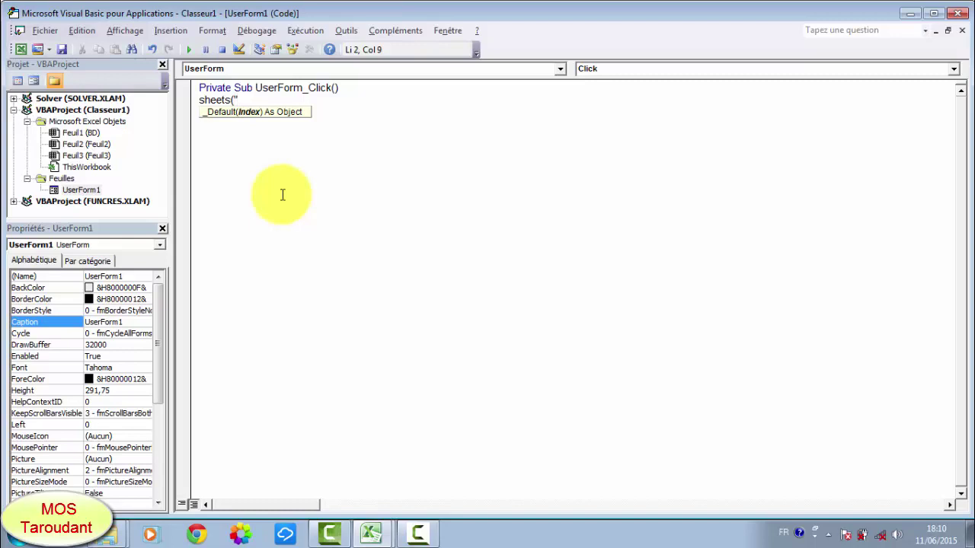
pyautogui.write('BD"')
pyautogui.write(').')
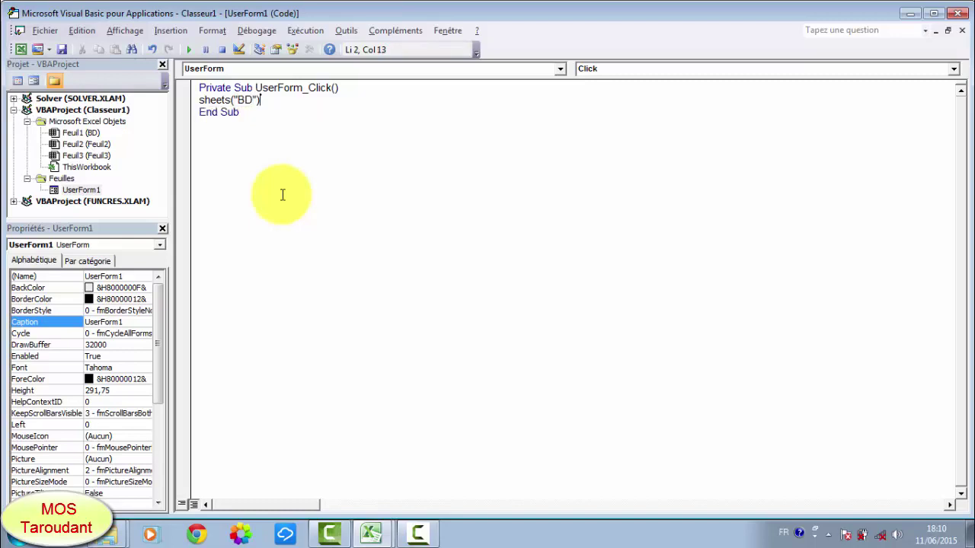
pyautogui.write('s')
pyautogui.press('BackSpace')
pyautogui.write('act')
pyautogui.write('ivate')
pyautogui.press('Return')
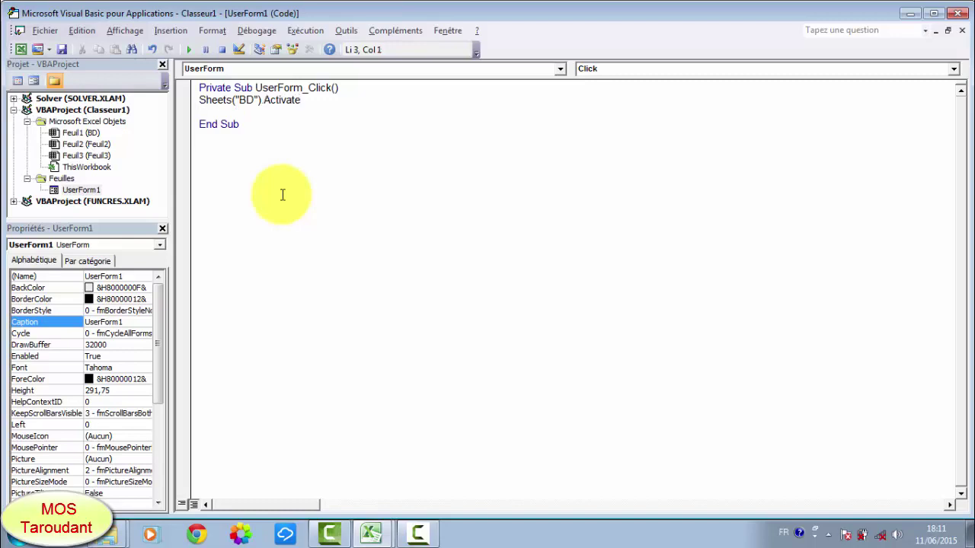
pyautogui.click(345, 88)
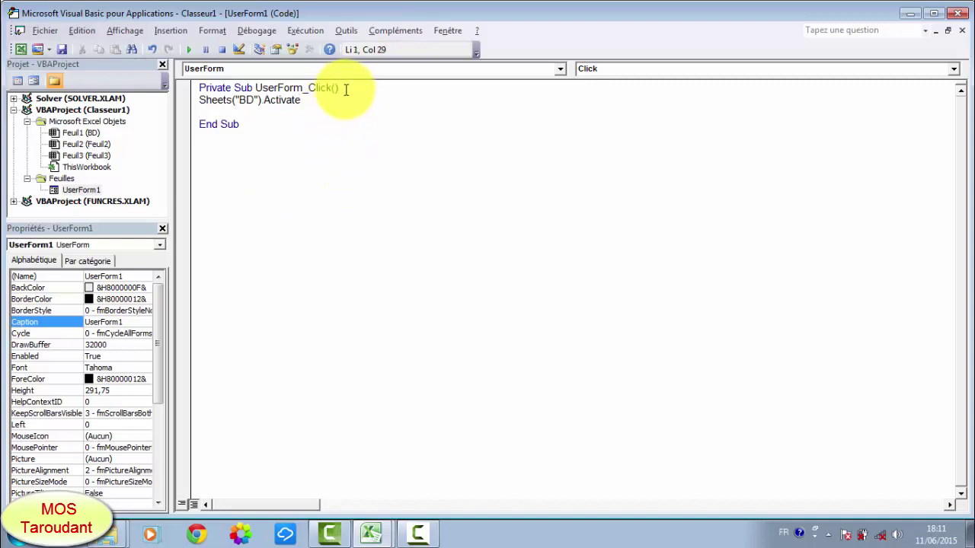
pyautogui.press('Return')
pyautogui.click(307, 112)
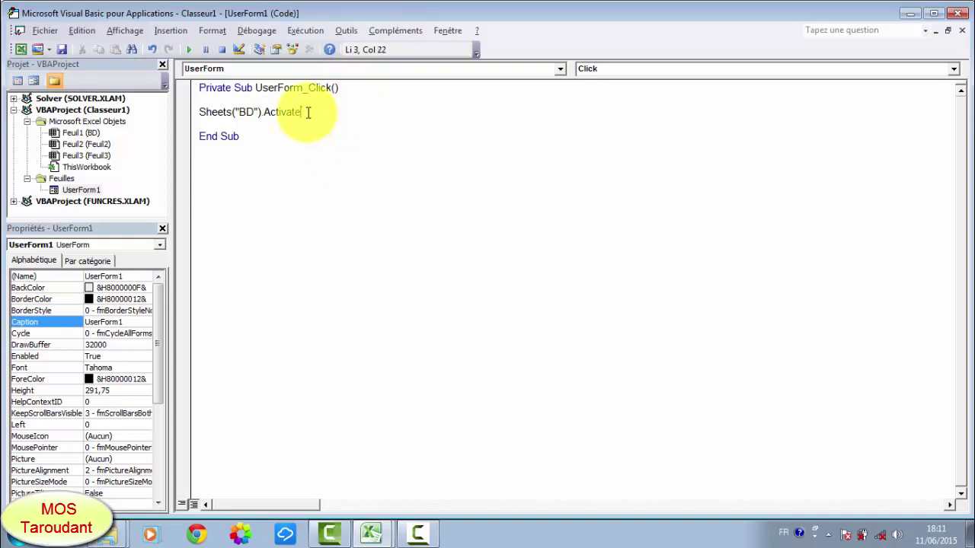
pyautogui.press('Return')
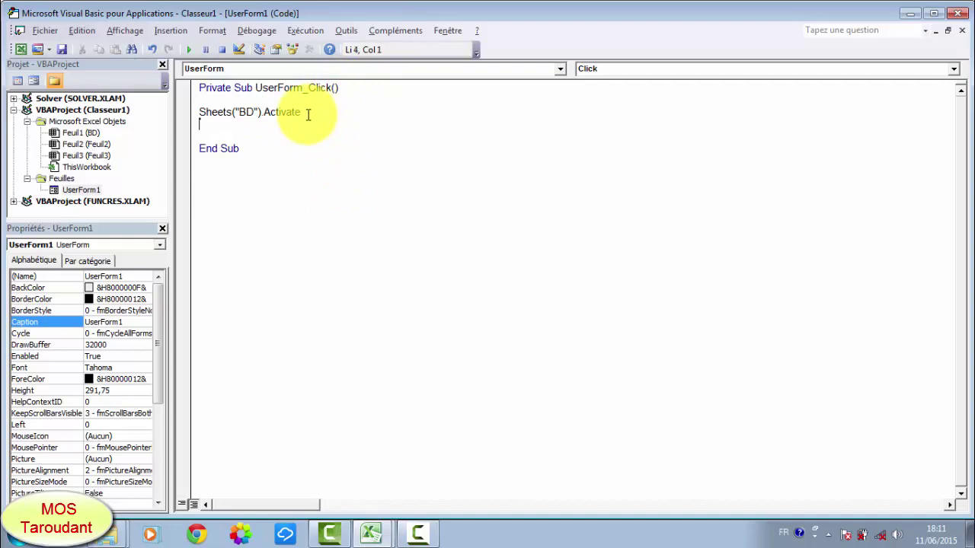
pyautogui.click(21, 52)
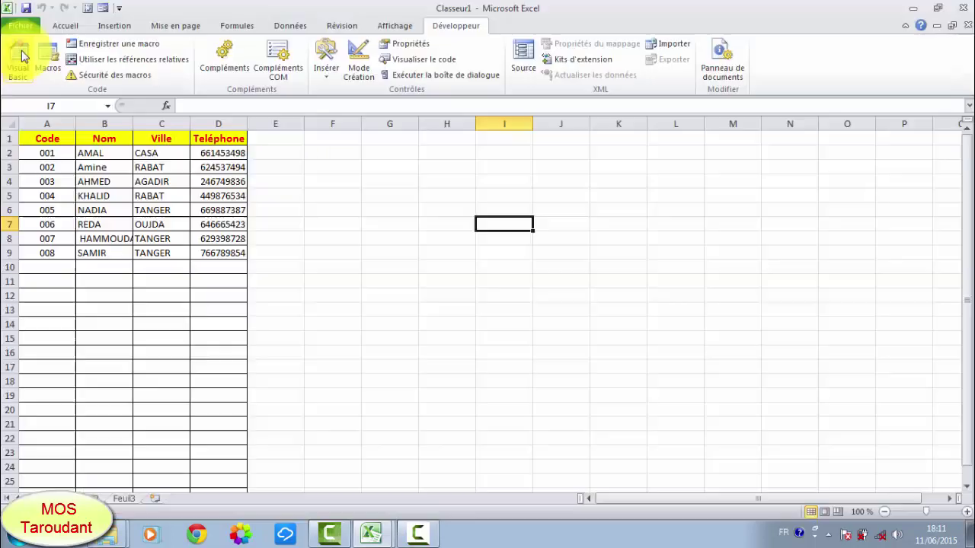
# Step: Inspect cell A2 holding code 001, then return to the form's code
pyautogui.click(52, 153)
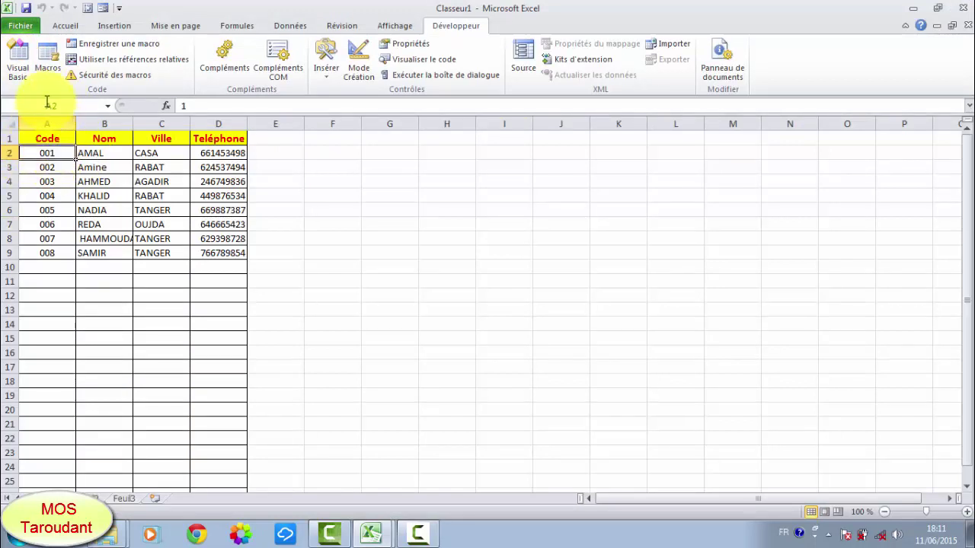
pyautogui.click(18, 63)
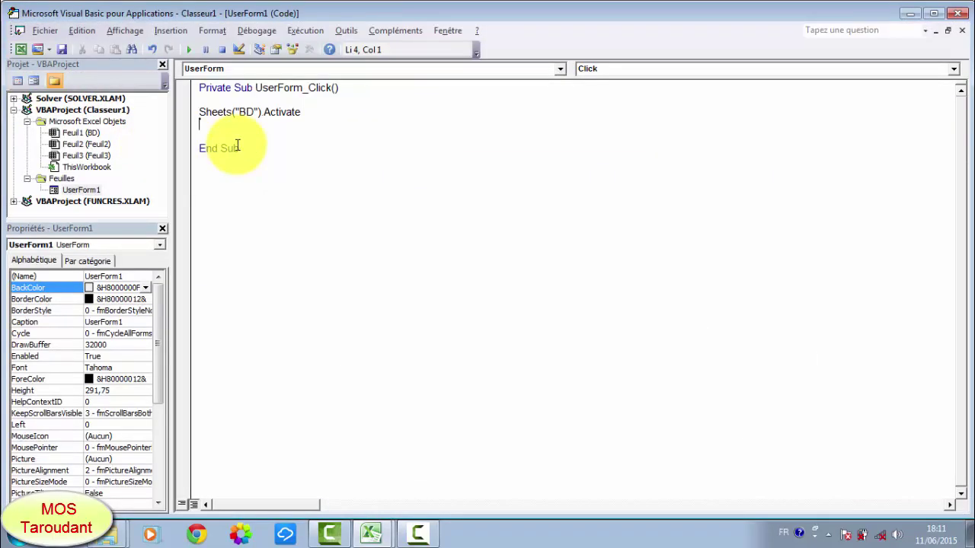
# Step: Add a Cells(2,1).Select line after the BD Activate statement
pyautogui.write('Cells')
pyautogui.write('(')
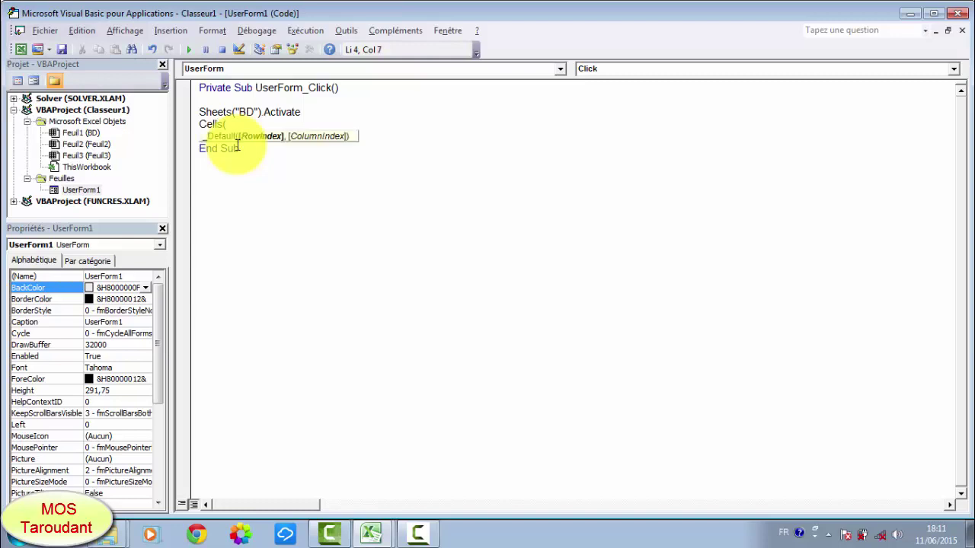
pyautogui.write('2')
pyautogui.write(',1')
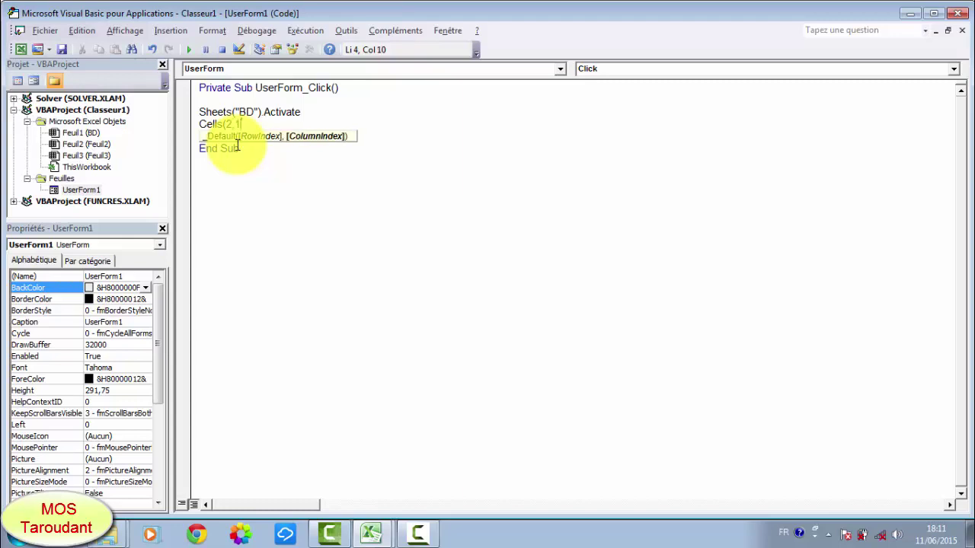
pyautogui.write(').')
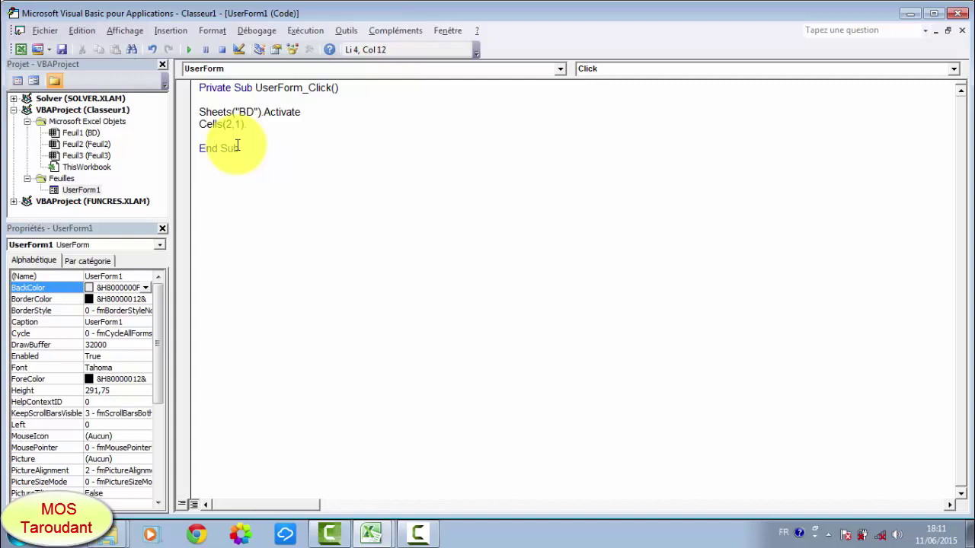
pyautogui.write('sele')
pyautogui.write('ct')
pyautogui.press('Return')
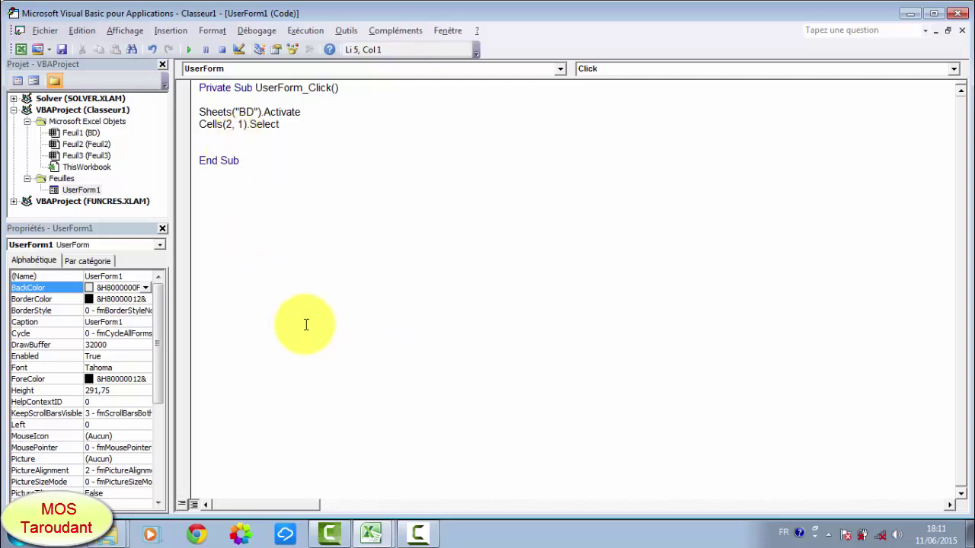
# Step: Test-run UserForm1, close it, and reopen its Click procedure code
pyautogui.click(191, 50)
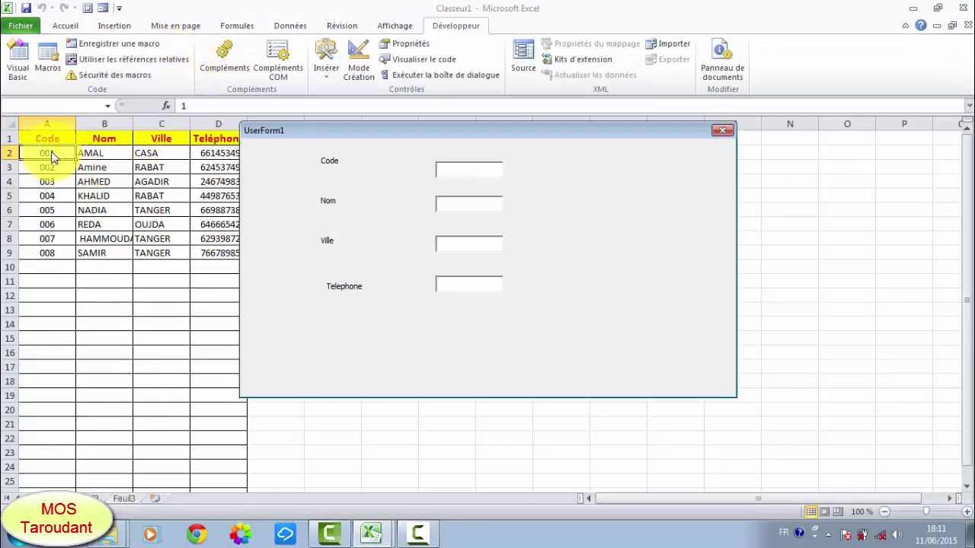
pyautogui.click(726, 132)
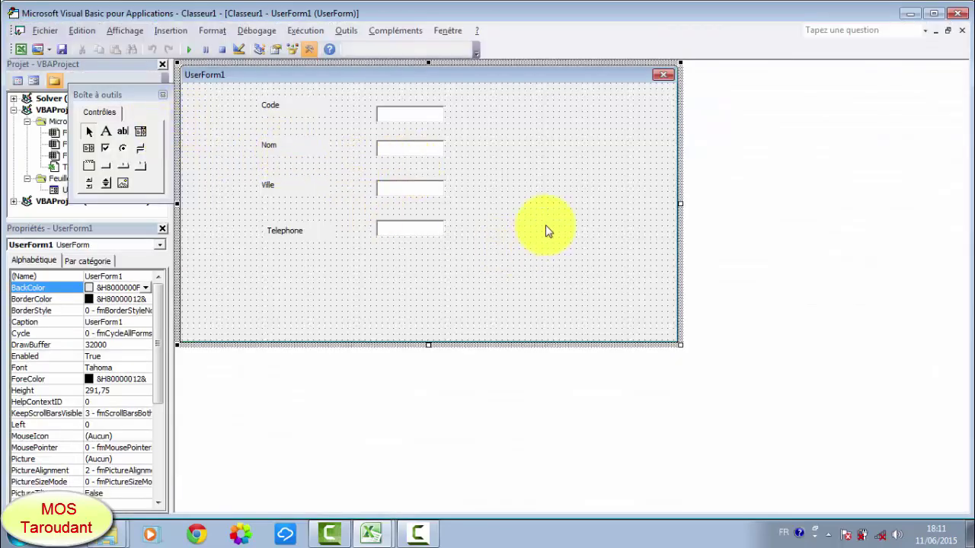
pyautogui.doubleClick(546, 230)
pyautogui.write('te')
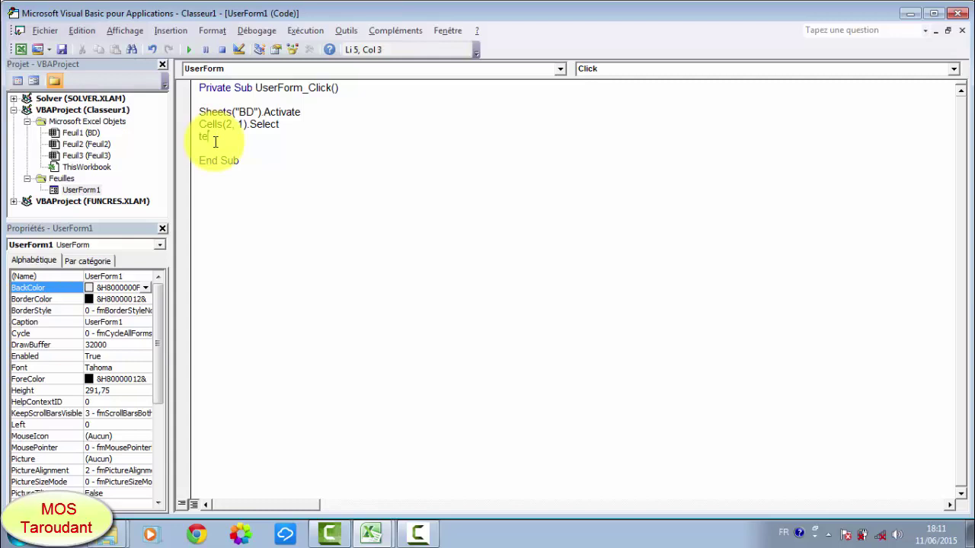
# Step: Add the line TextBox1.Text = Cells(2,1) to UserForm_Click
pyautogui.write('xtbox1')
pyautogui.write('.tex')
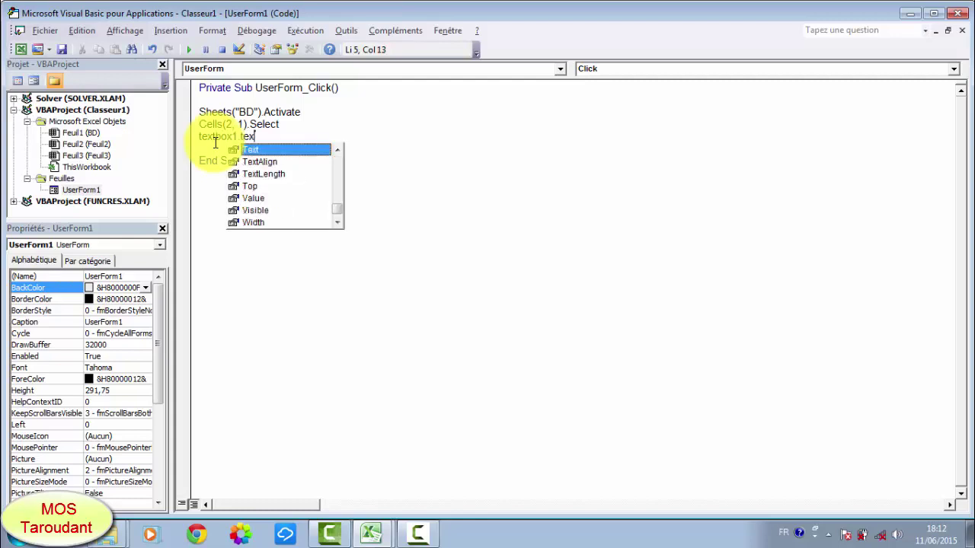
pyautogui.write('t =')
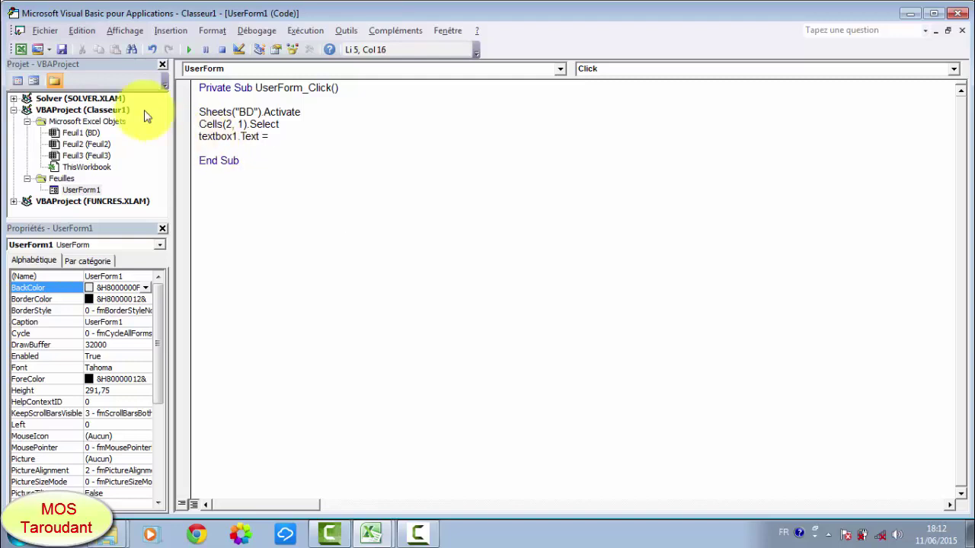
pyautogui.click(21, 49)
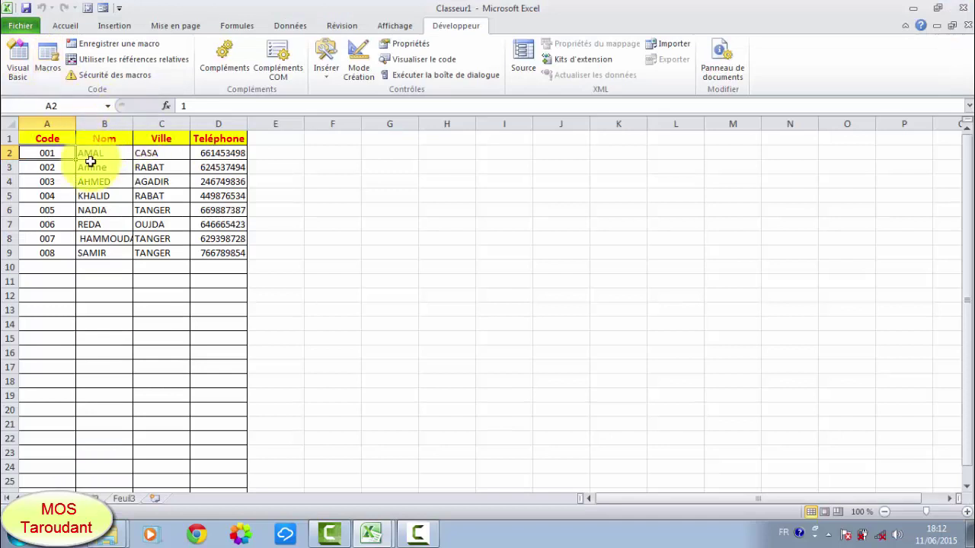
pyautogui.click(19, 67)
pyautogui.write('textbox1.Text = Cells')
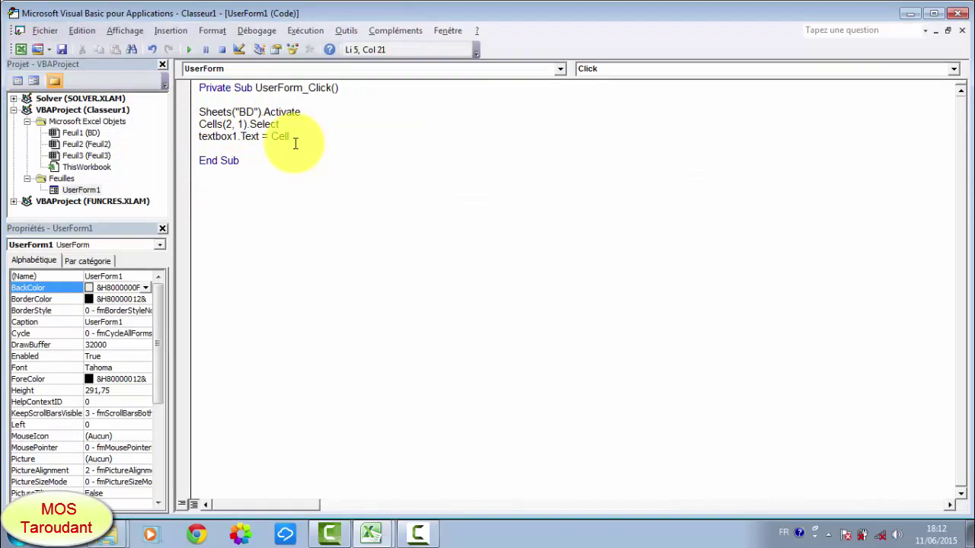
pyautogui.write('(')
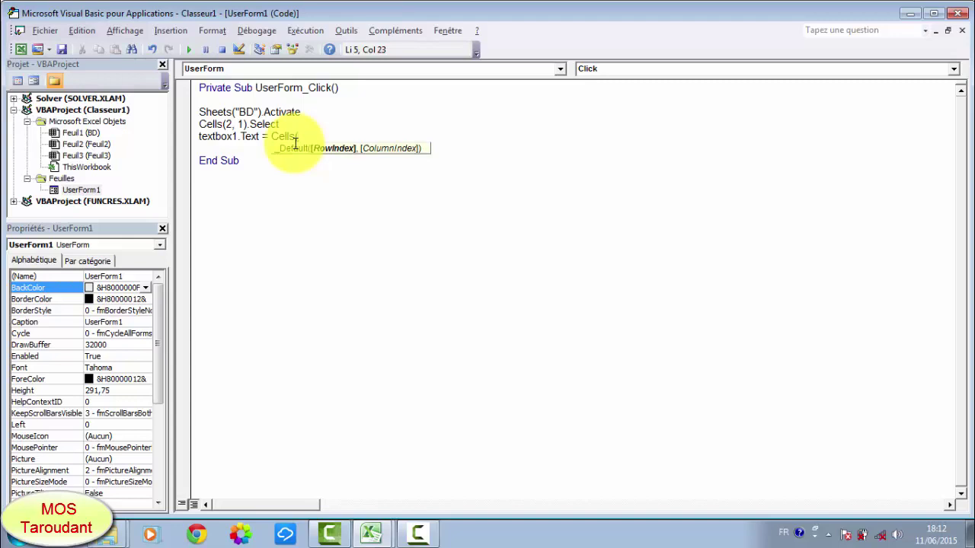
pyautogui.write('2,')
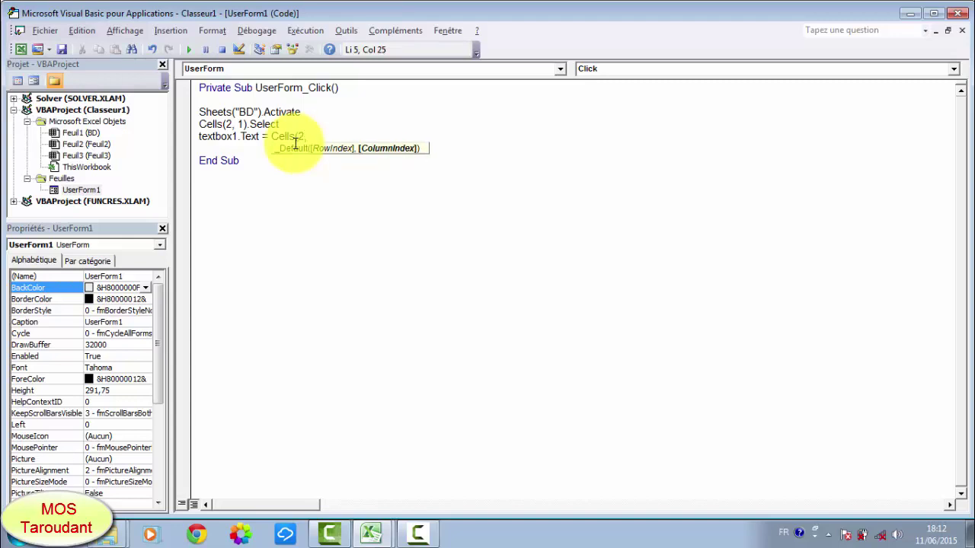
pyautogui.write('1)')
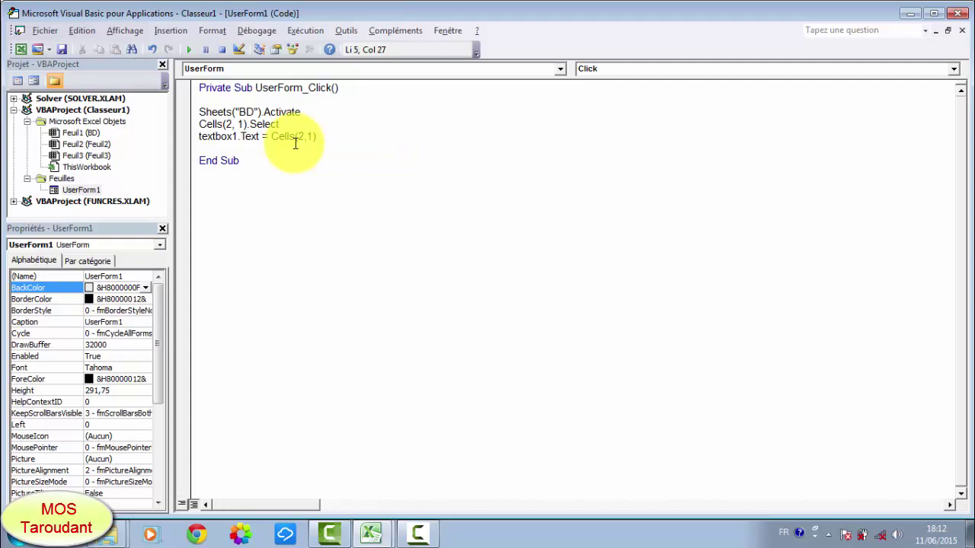
pyautogui.press('Return')
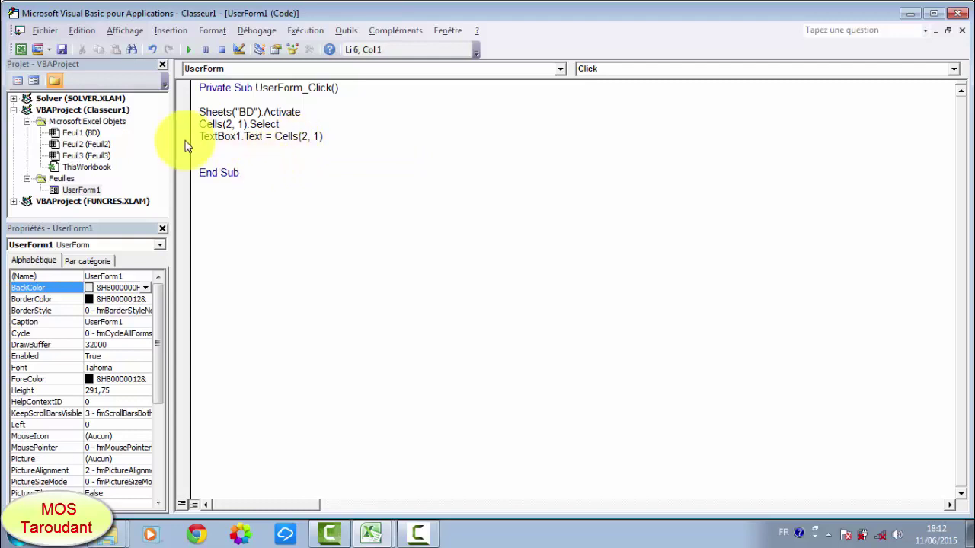
# Step: Copy the TextBox1.Text = Cells(2, 1) line and paste it three times below
pyautogui.click(190, 137)
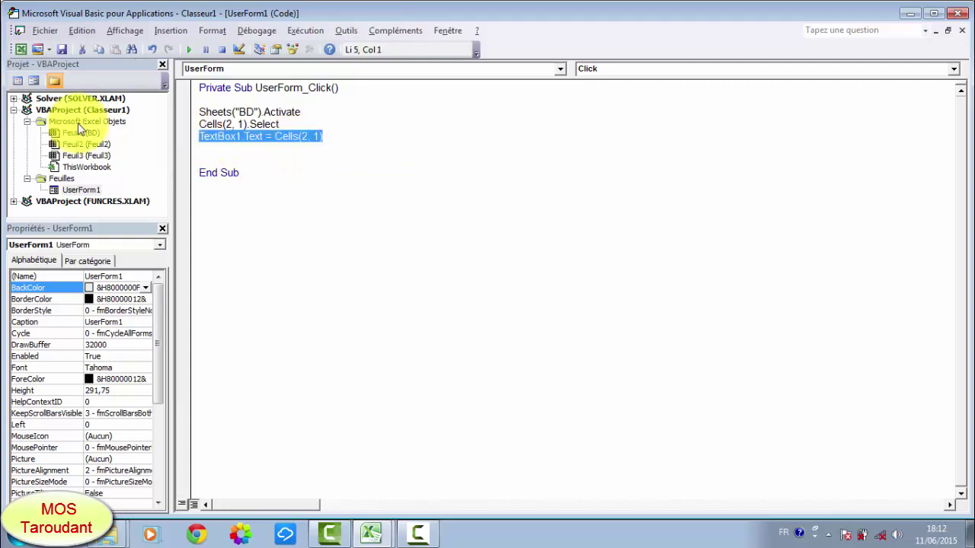
pyautogui.click(79, 30)
pyautogui.click(228, 156)
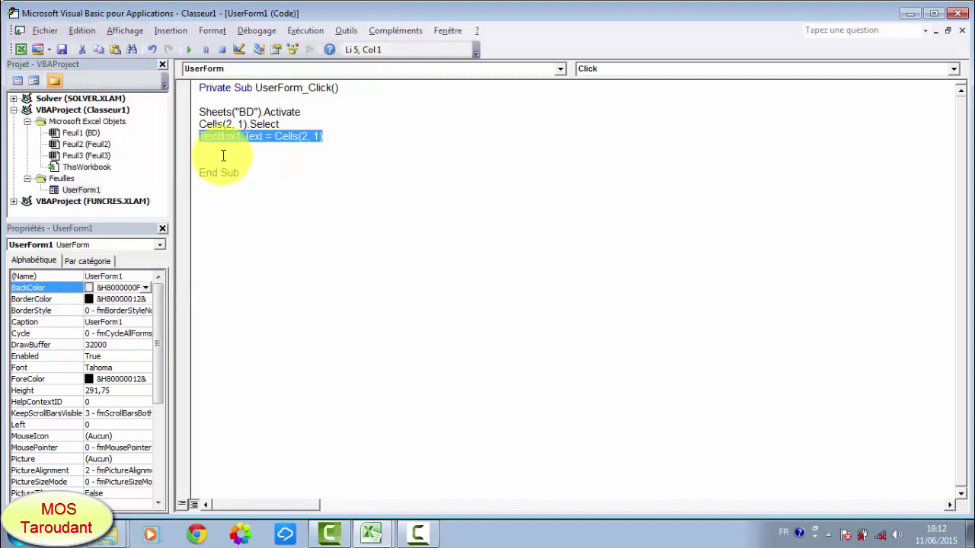
pyautogui.click(206, 148)
pyautogui.click(79, 30)
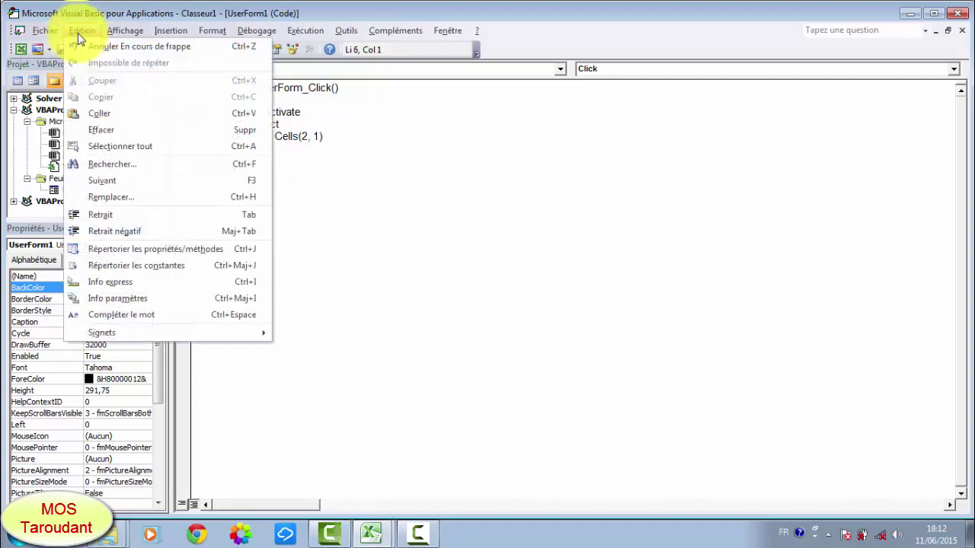
pyautogui.click(109, 112)
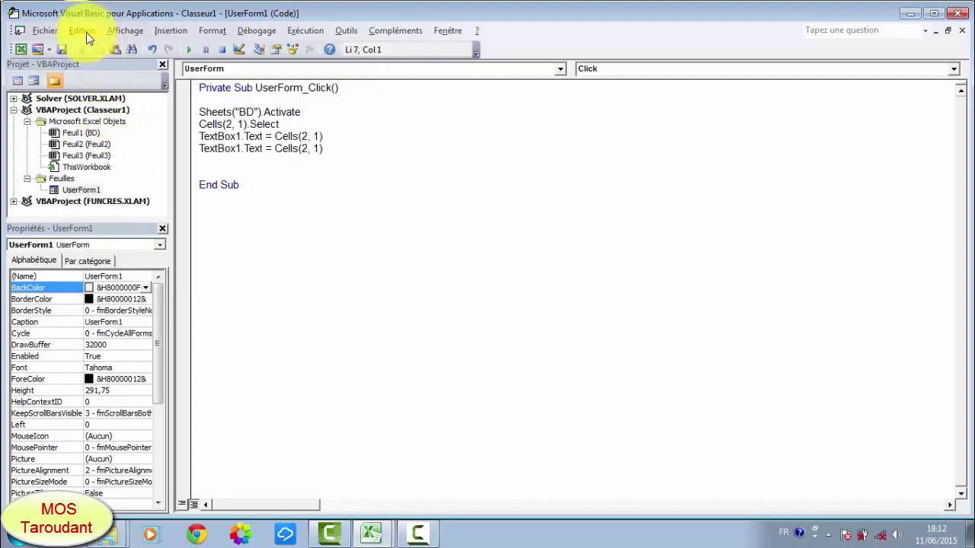
pyautogui.click(84, 31)
pyautogui.click(109, 114)
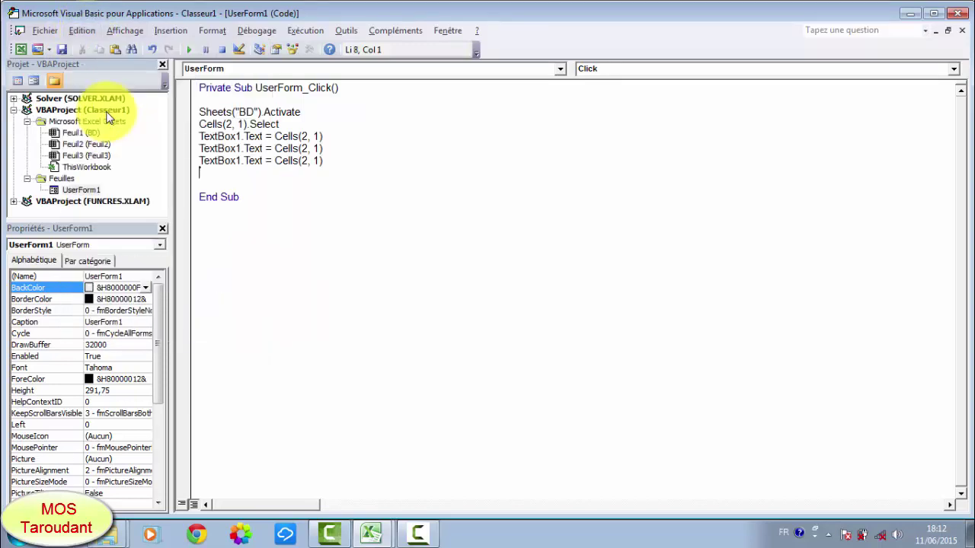
pyautogui.click(85, 30)
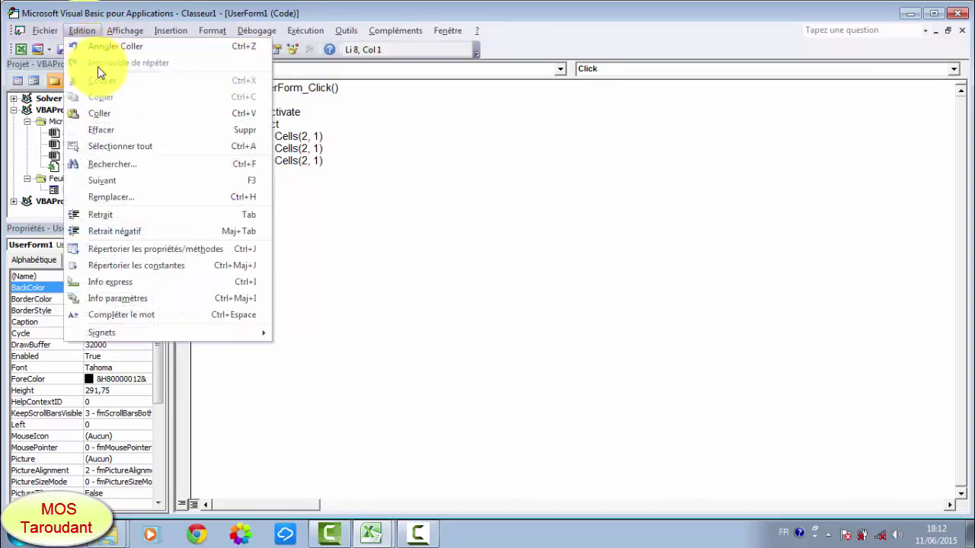
pyautogui.click(110, 114)
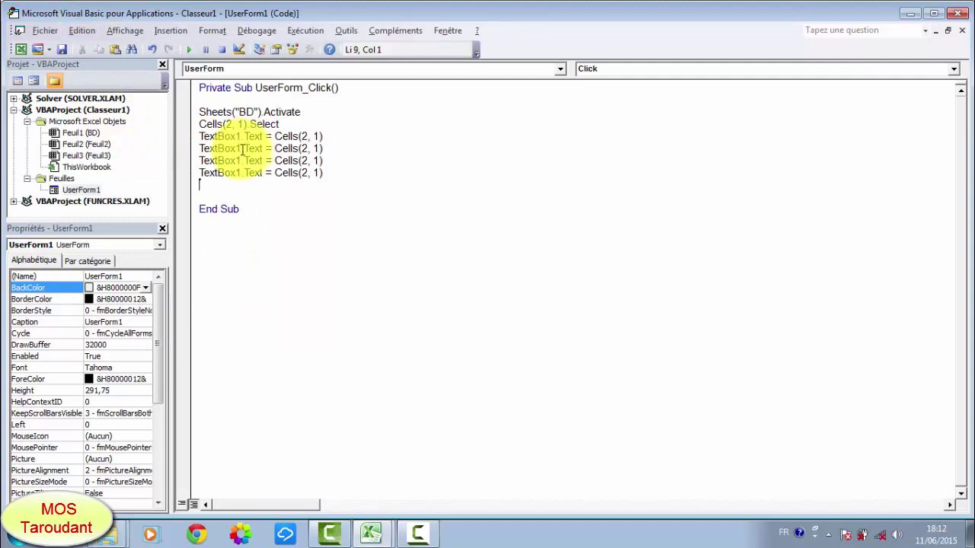
# Step: Rename the copied lines' text boxes to TextBox2, TextBox3 and TextBox4
pyautogui.moveTo(237, 148); pyautogui.dragTo(242, 148)
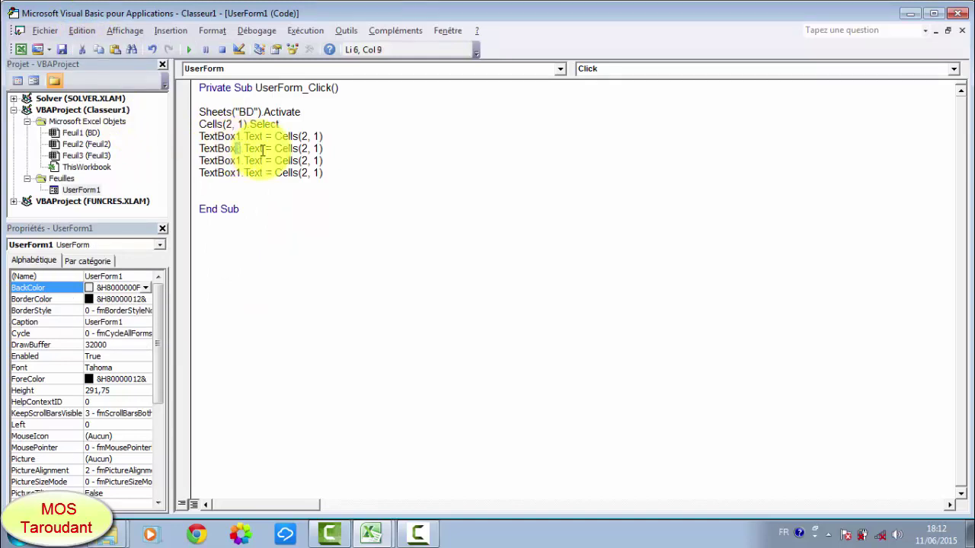
pyautogui.write('2')
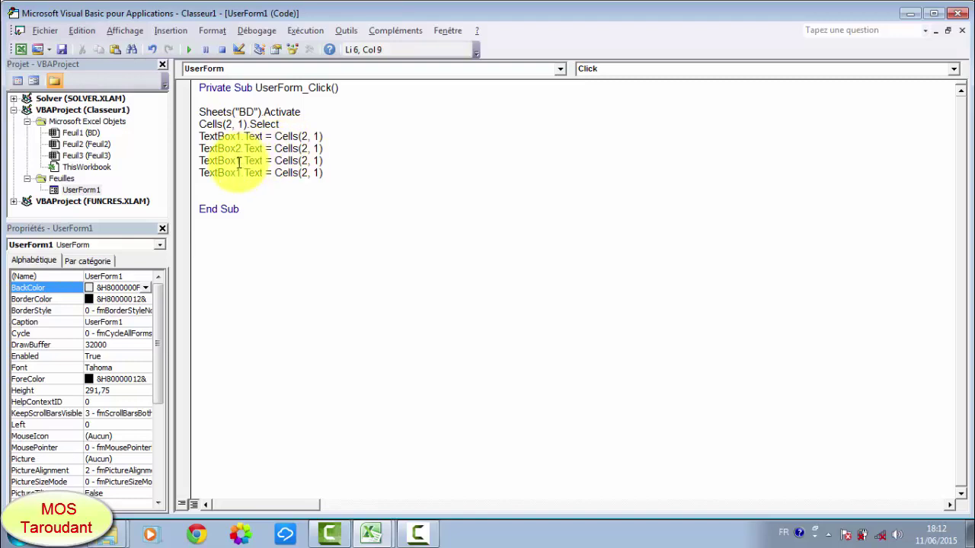
pyautogui.click(237, 161)
pyautogui.moveTo(238, 161); pyautogui.dragTo(241, 160)
pyautogui.write('3')
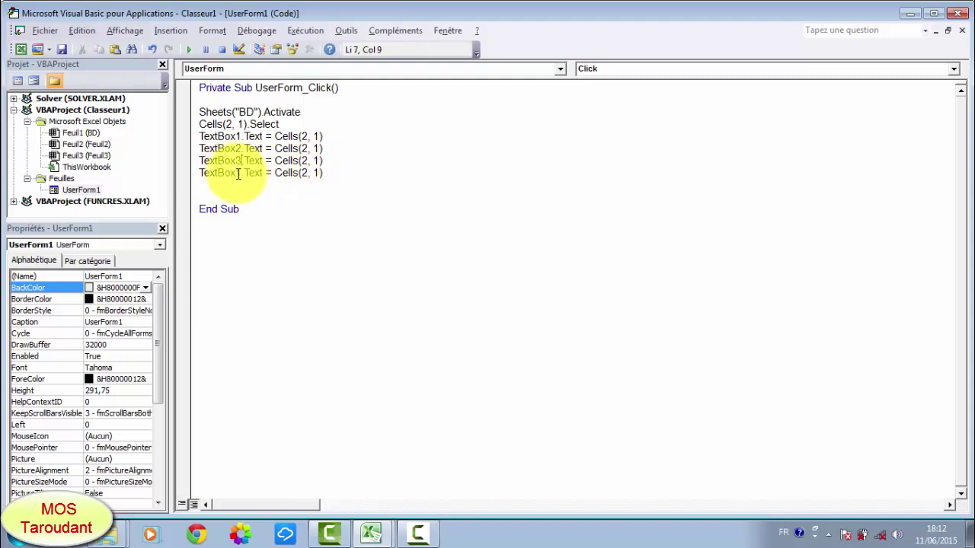
pyautogui.moveTo(239, 174); pyautogui.dragTo(240, 175)
pyautogui.write('4')
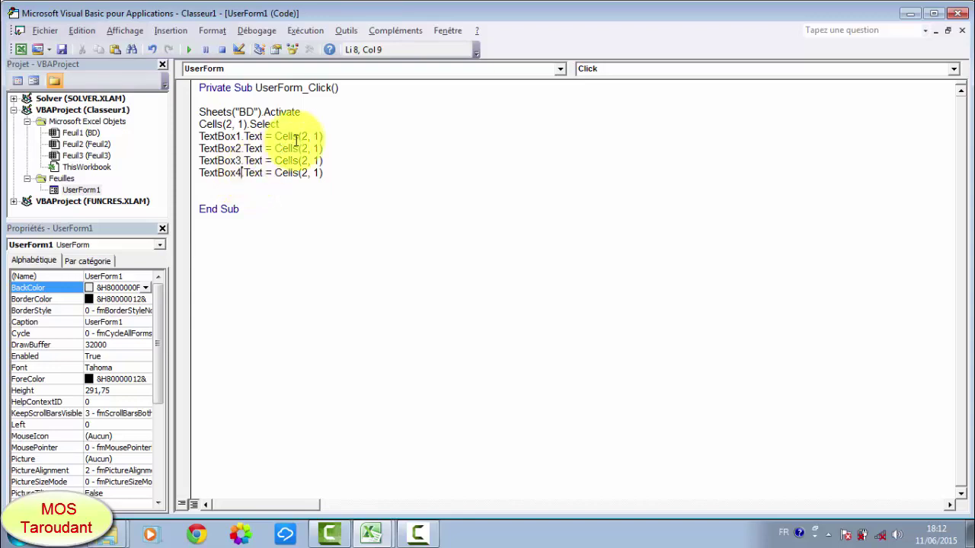
# Step: Change the copied lines' cell columns to Cells(2, 2), Cells(2, 3) and Cells(2, 4)
pyautogui.moveTo(314, 149); pyautogui.dragTo(317, 150)
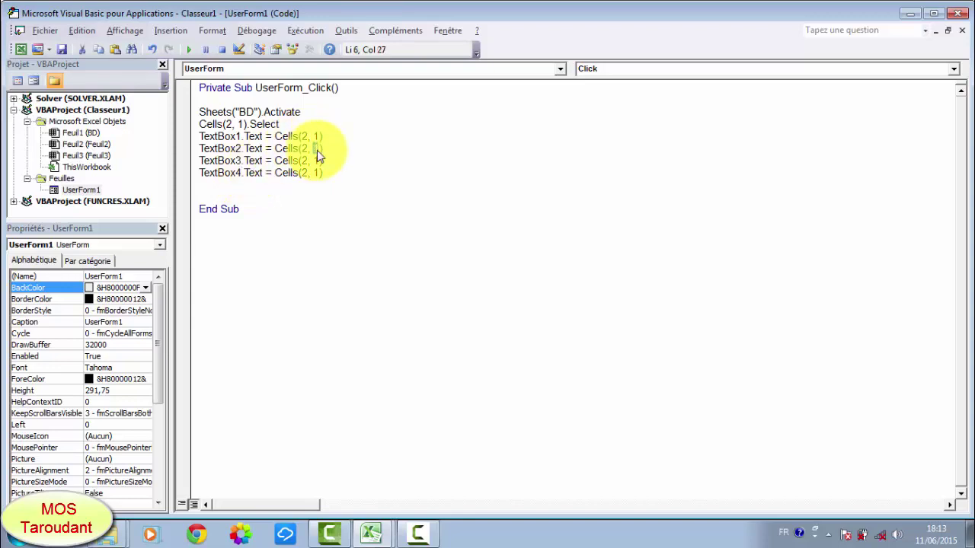
pyautogui.write('2')
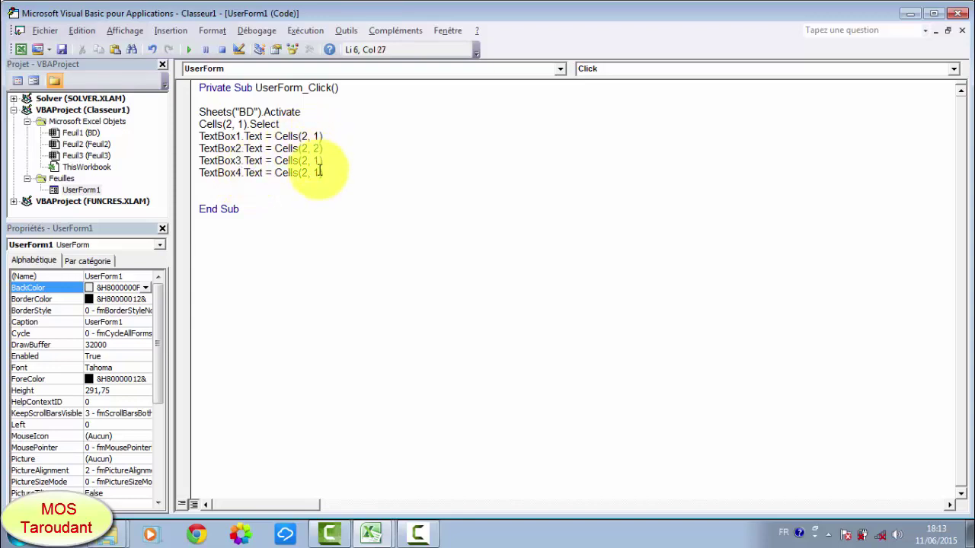
pyautogui.doubleClick(317, 160)
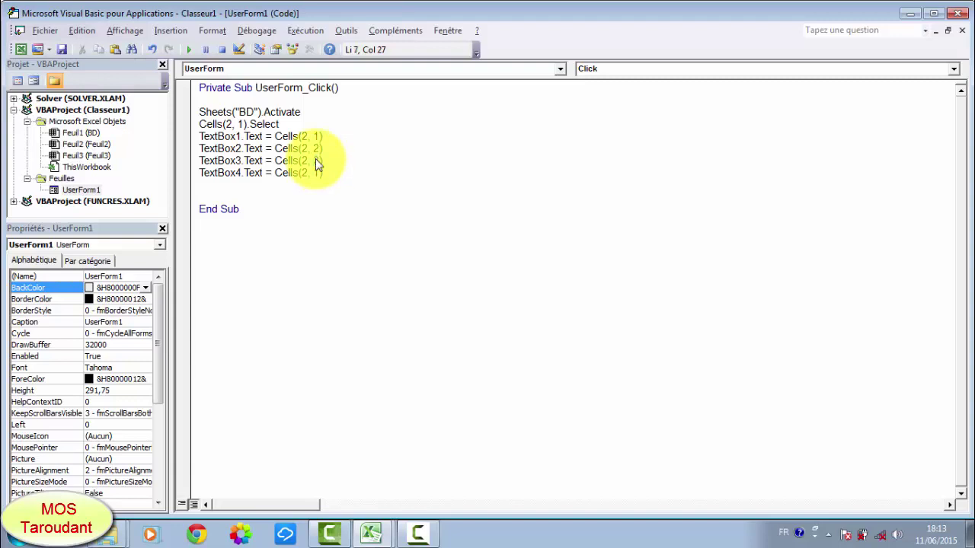
pyautogui.write('3')
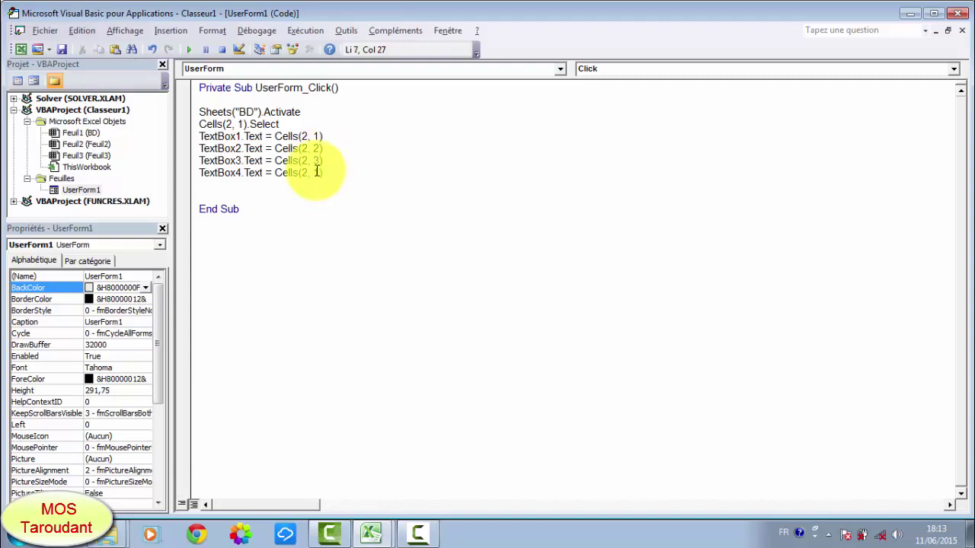
pyautogui.doubleClick(317, 172)
pyautogui.write('4')
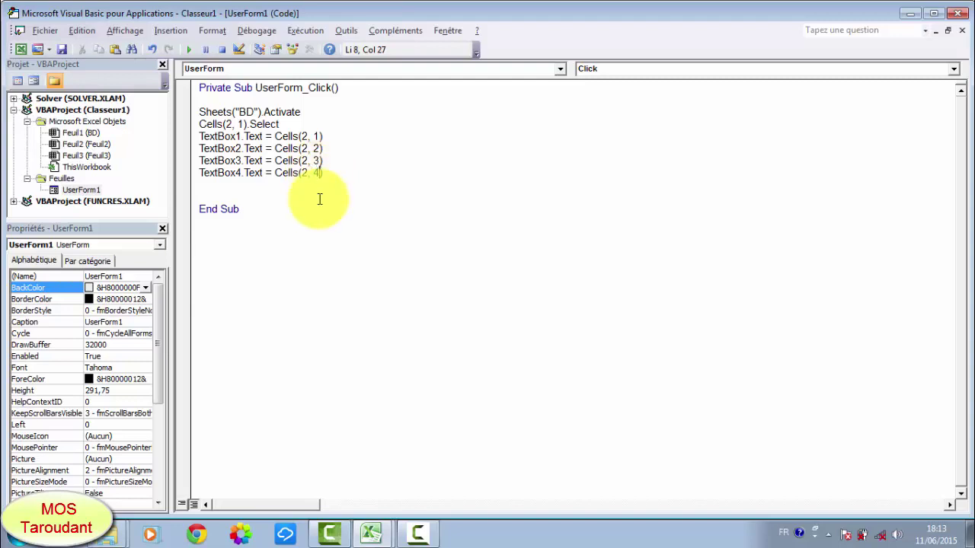
pyautogui.click(261, 198)
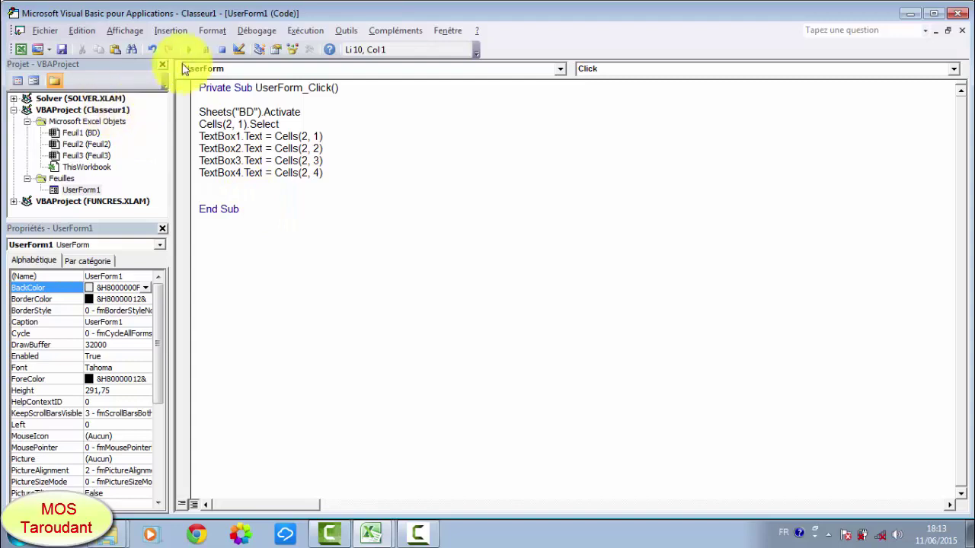
pyautogui.click(190, 48)
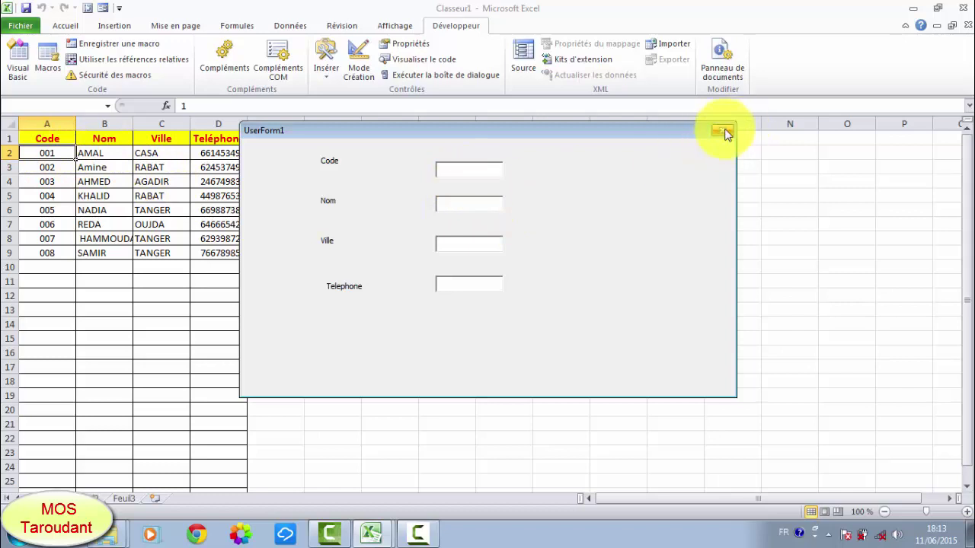
pyautogui.click(725, 133)
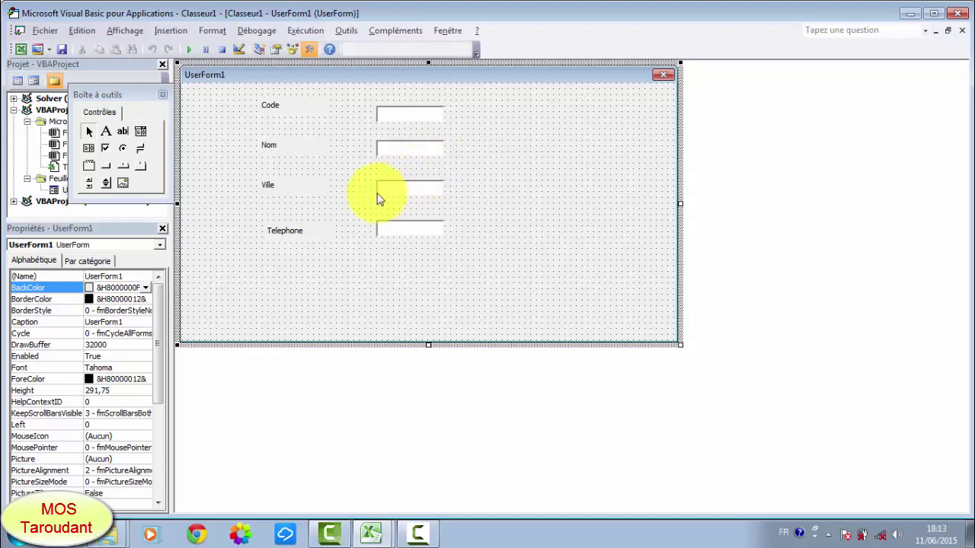
pyautogui.doubleClick(505, 139)
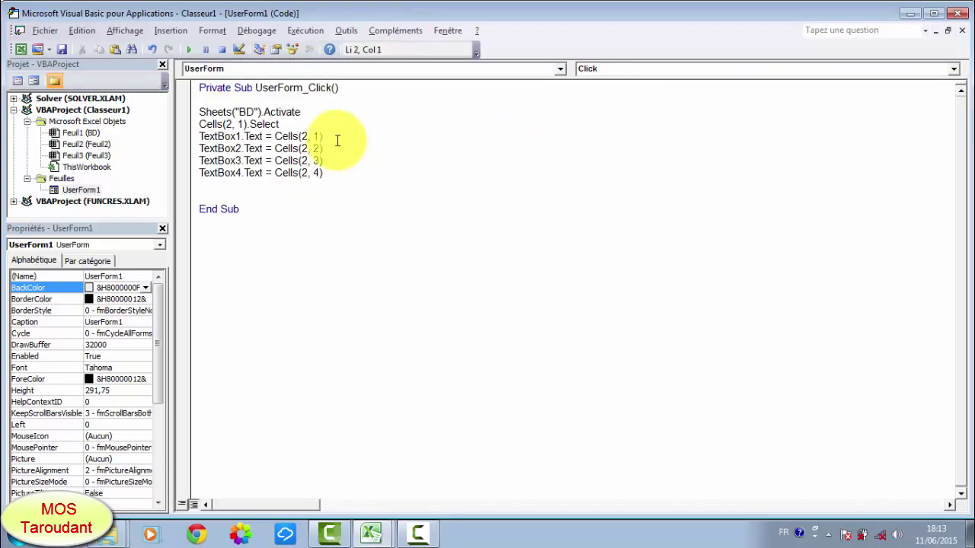
# Step: Create a UserForm_Initialize procedure and move the sheet and text box lines from UserForm_Click into it
pyautogui.click(953, 69)
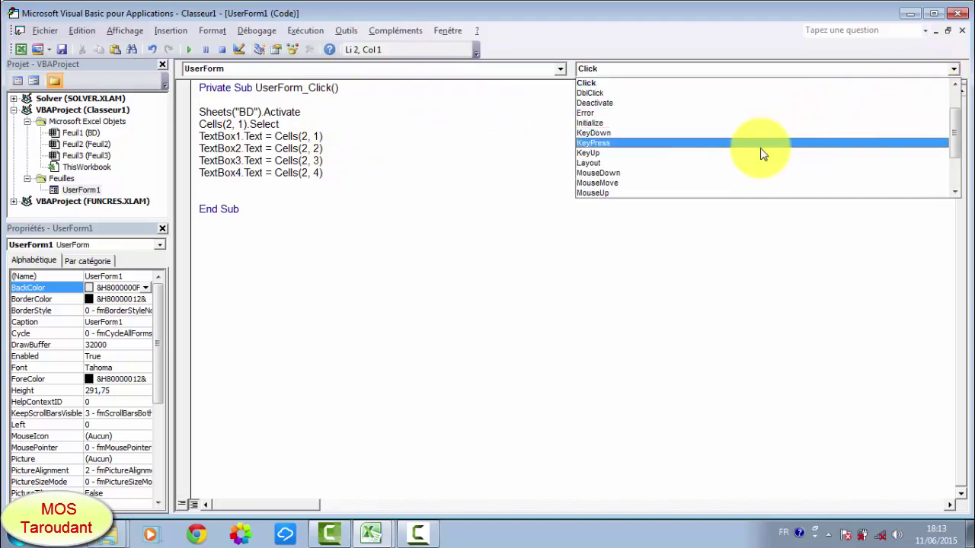
pyautogui.click(653, 130)
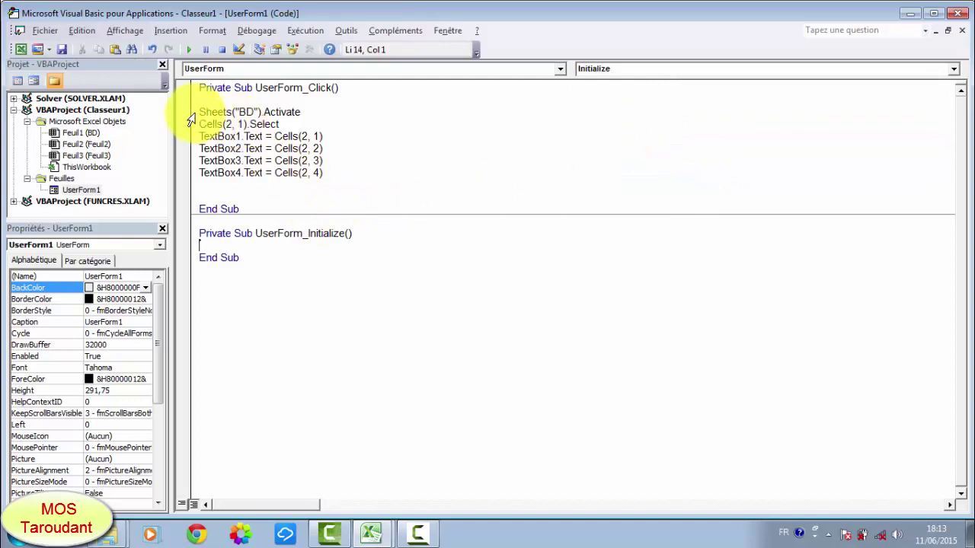
pyautogui.moveTo(194, 112); pyautogui.dragTo(194, 185)
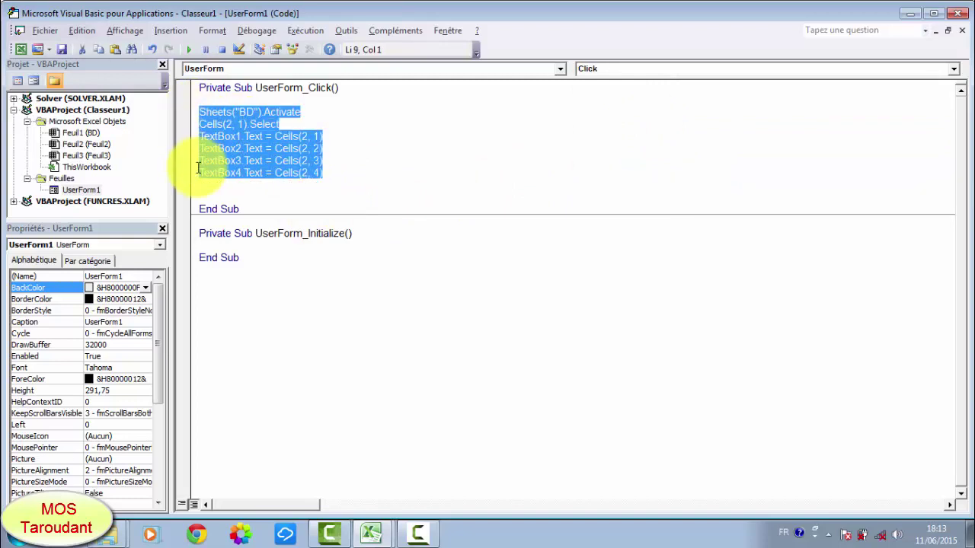
pyautogui.click(82, 31)
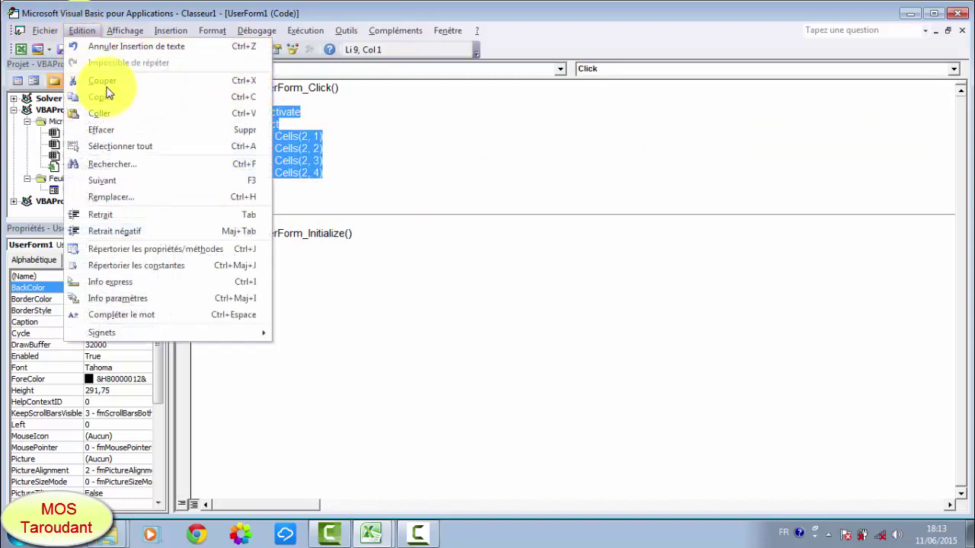
pyautogui.click(101, 80)
pyautogui.click(224, 170)
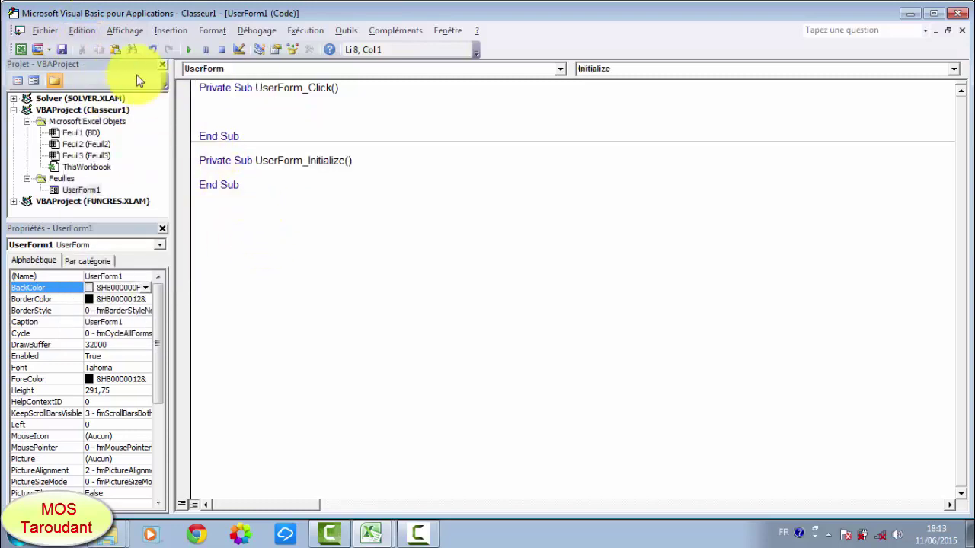
pyautogui.click(91, 28)
pyautogui.click(107, 120)
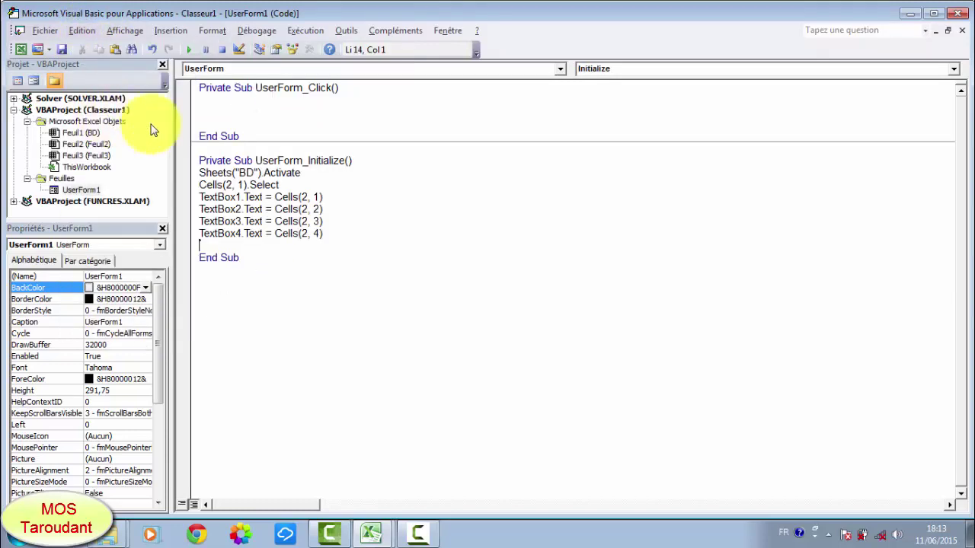
# Step: Delete the empty UserForm_Click procedure and add a blank line below the Initialize header
pyautogui.click(189, 90)
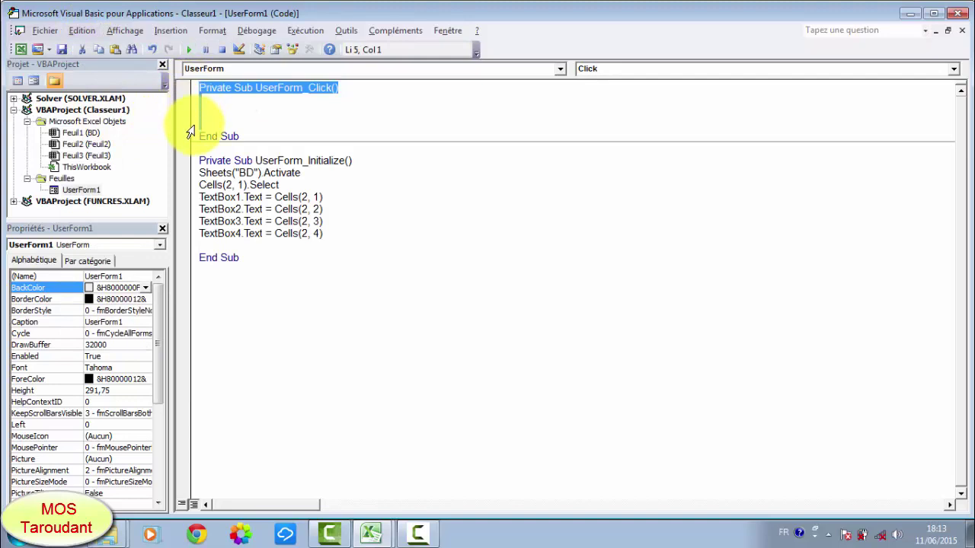
pyautogui.moveTo(189, 92); pyautogui.dragTo(242, 144)
pyautogui.press('Delete')
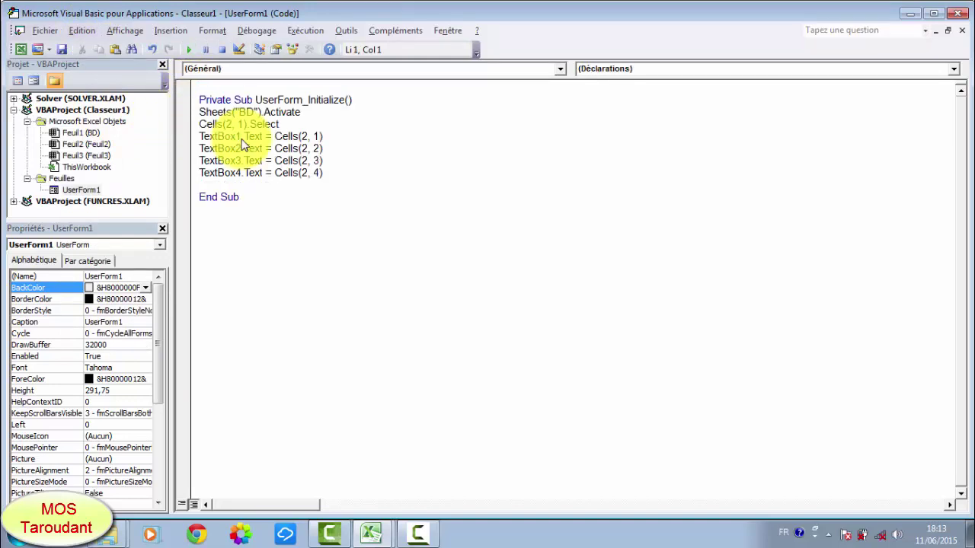
pyautogui.click(363, 100)
pyautogui.press('Return')
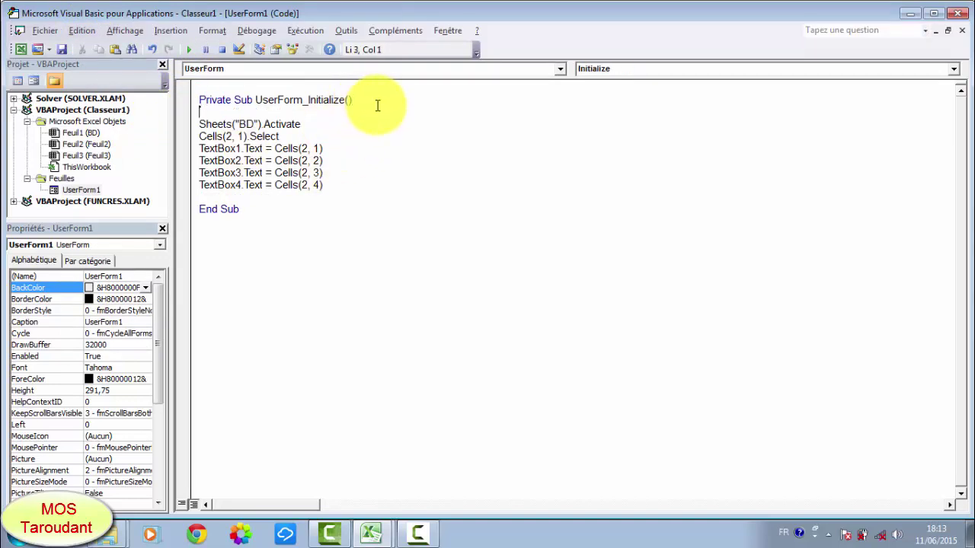
# Step: Run UserForm1, check that its four boxes show the first BD record, then close it
pyautogui.click(188, 50)
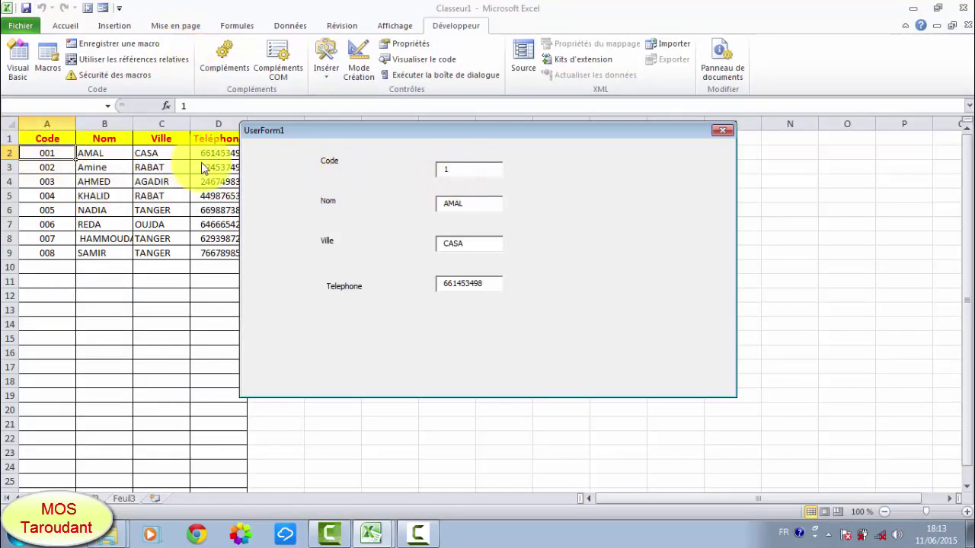
pyautogui.click(724, 134)
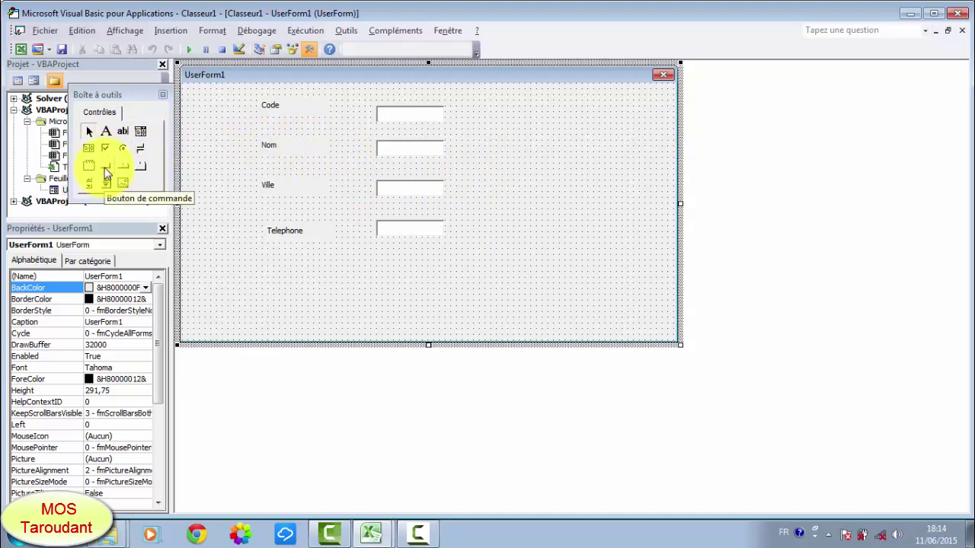
# Step: Draw three command buttons, CommandButton1 to CommandButton3, side by side below the Telephone text box
pyautogui.click(106, 167)
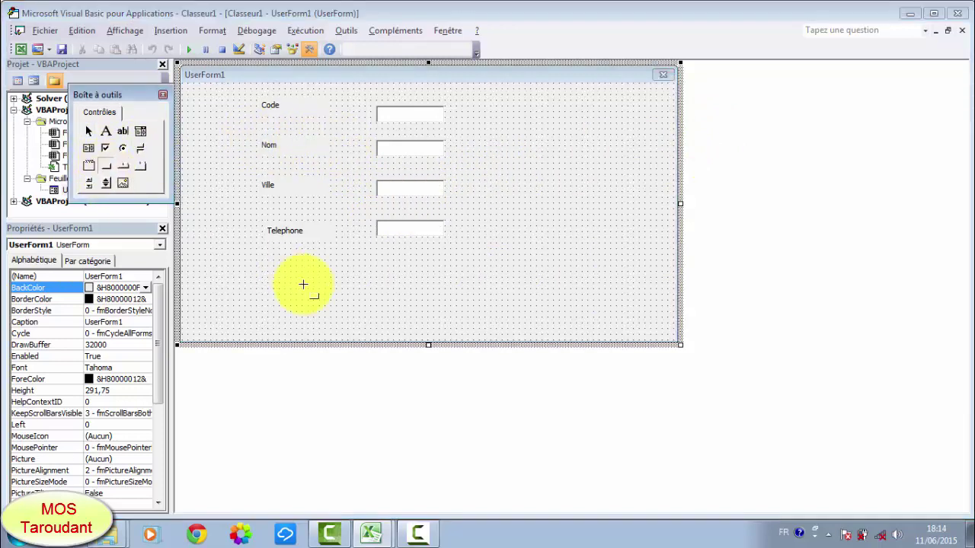
pyautogui.click(245, 262)
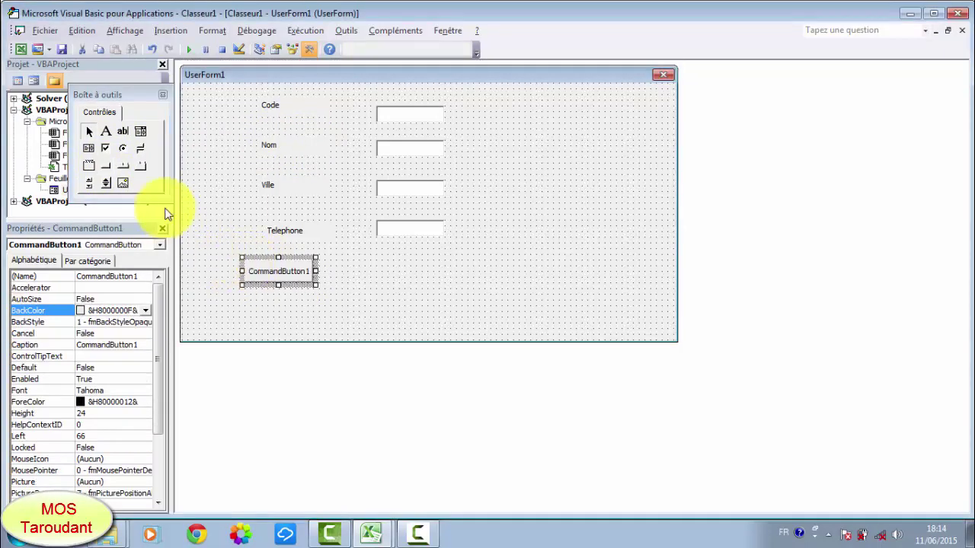
pyautogui.click(109, 168)
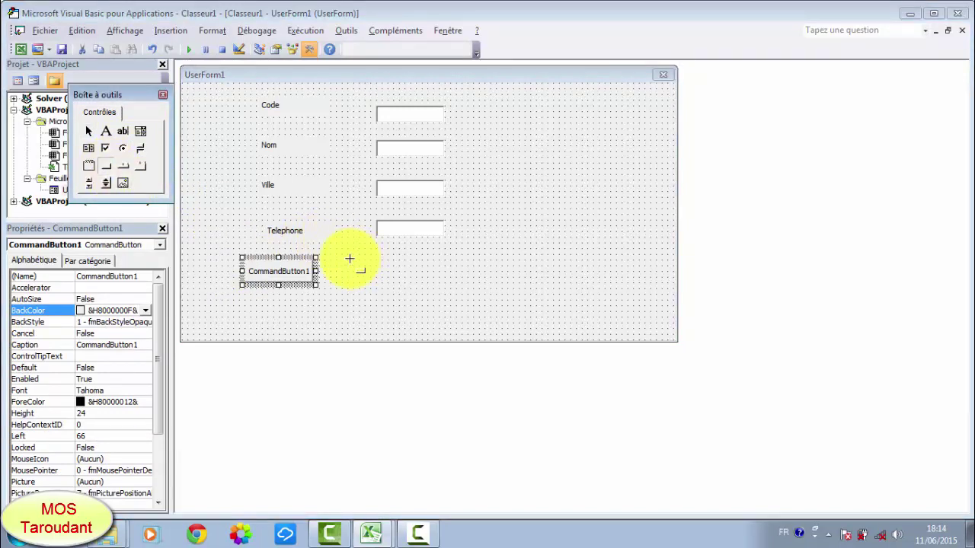
pyautogui.click(350, 259)
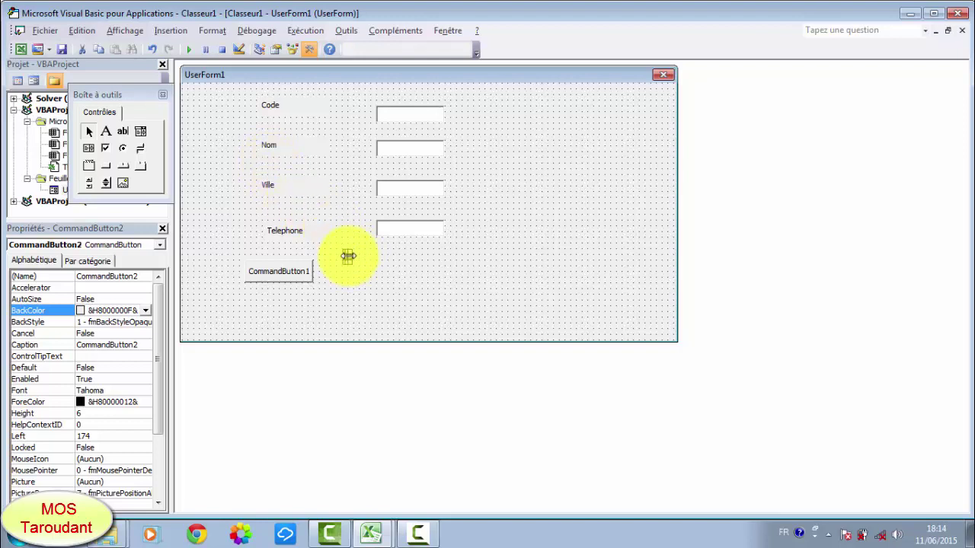
pyautogui.moveTo(362, 260)
pyautogui.mouseDown()
pyautogui.moveTo(425, 261)
pyautogui.moveTo(381, 285)
pyautogui.mouseUp()
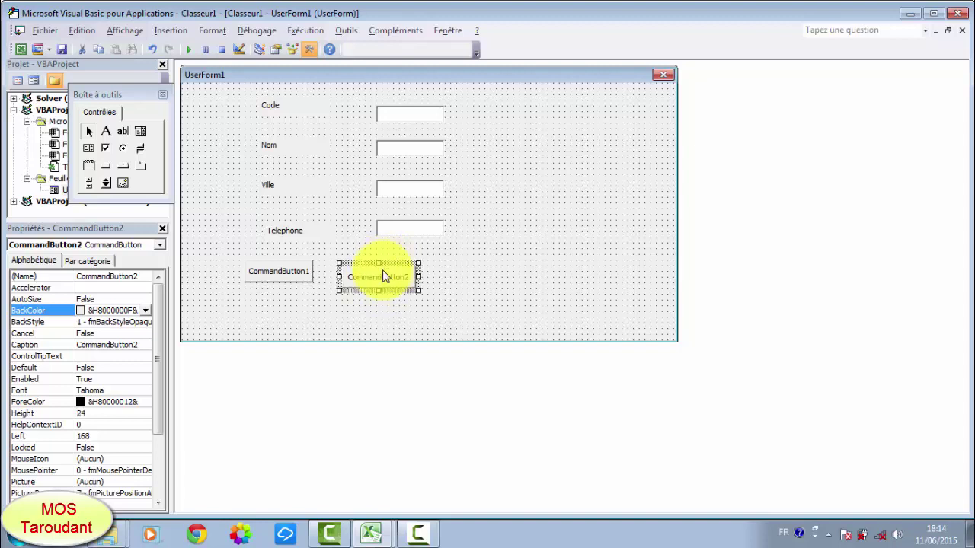
pyautogui.click(106, 168)
pyautogui.click(444, 263)
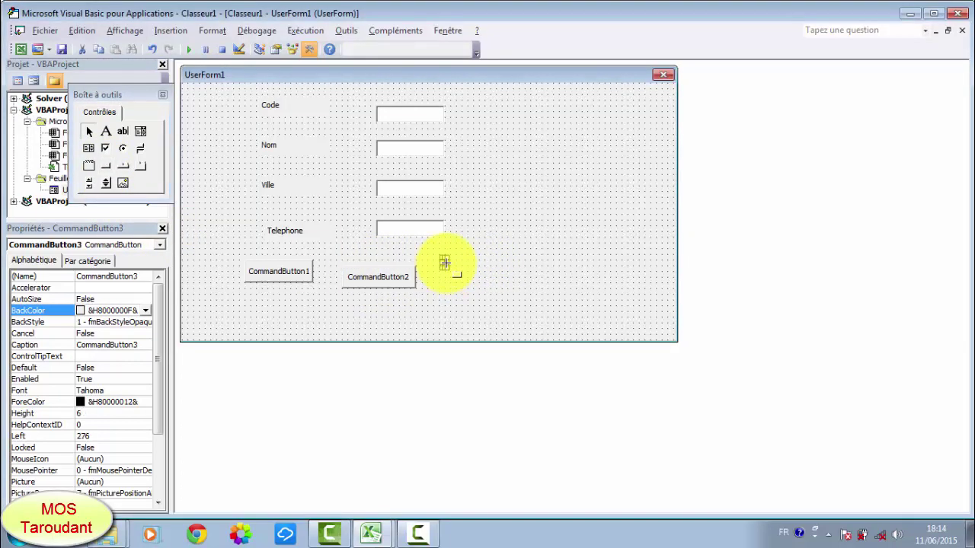
pyautogui.moveTo(446, 262)
pyautogui.mouseDown()
pyautogui.moveTo(523, 264)
pyautogui.moveTo(479, 284)
pyautogui.mouseUp()
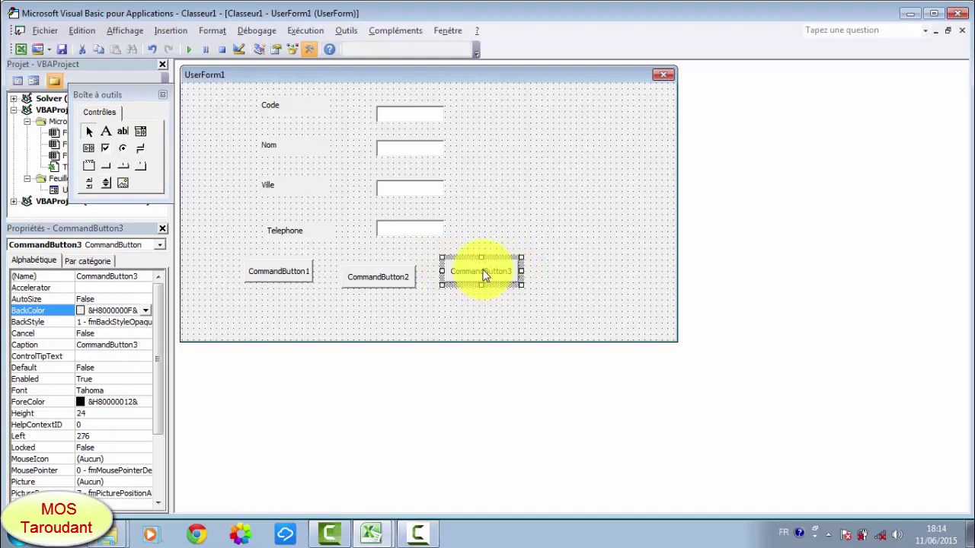
pyautogui.click(284, 276)
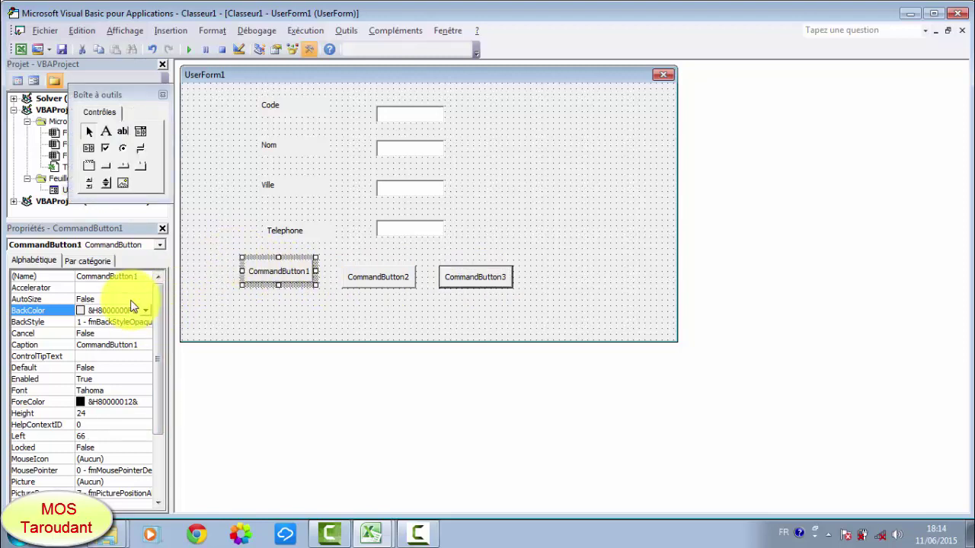
# Step: Set the three buttons' Captions to Ajouter, Modifier and Supprimer
pyautogui.click(101, 347)
pyautogui.doubleClick(100, 347)
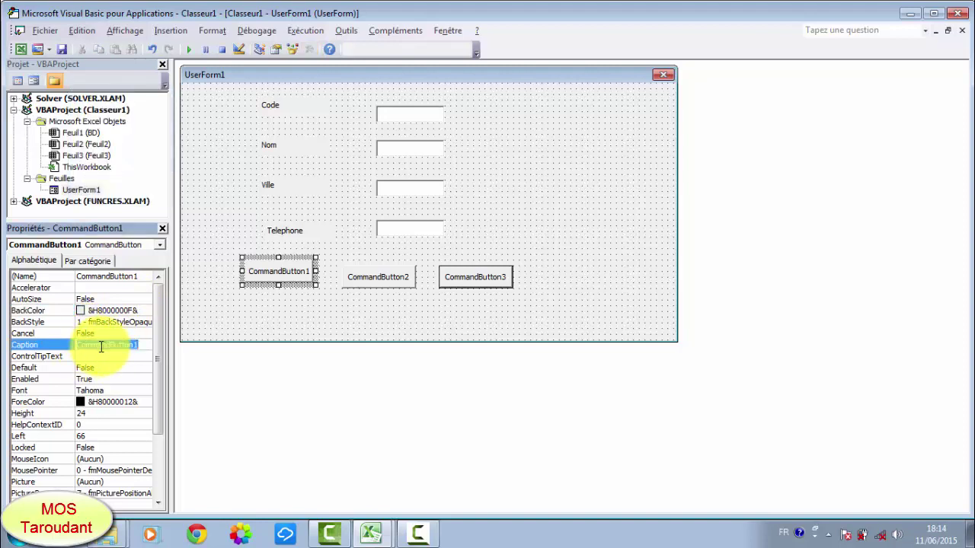
pyautogui.write('Ajout')
pyautogui.write('er')
pyautogui.click(365, 274)
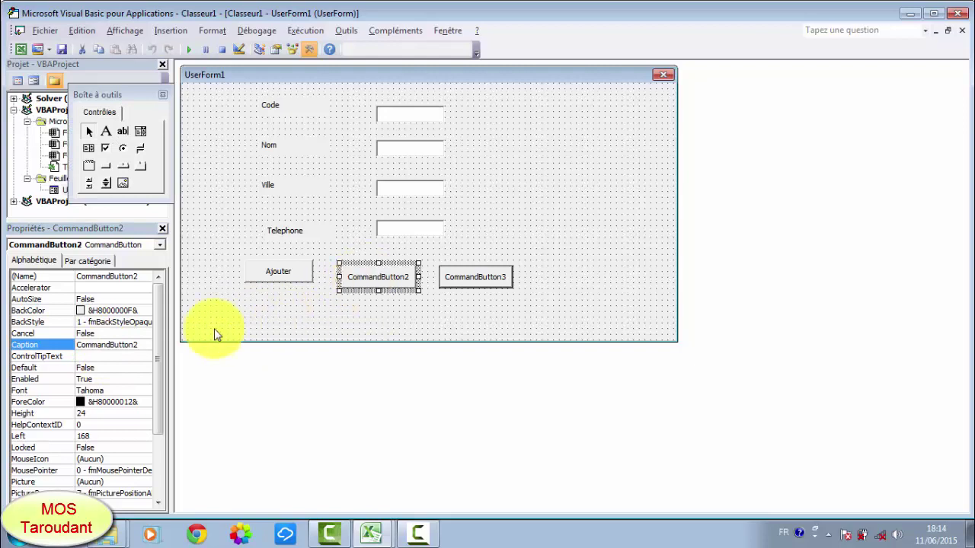
pyautogui.doubleClick(109, 344)
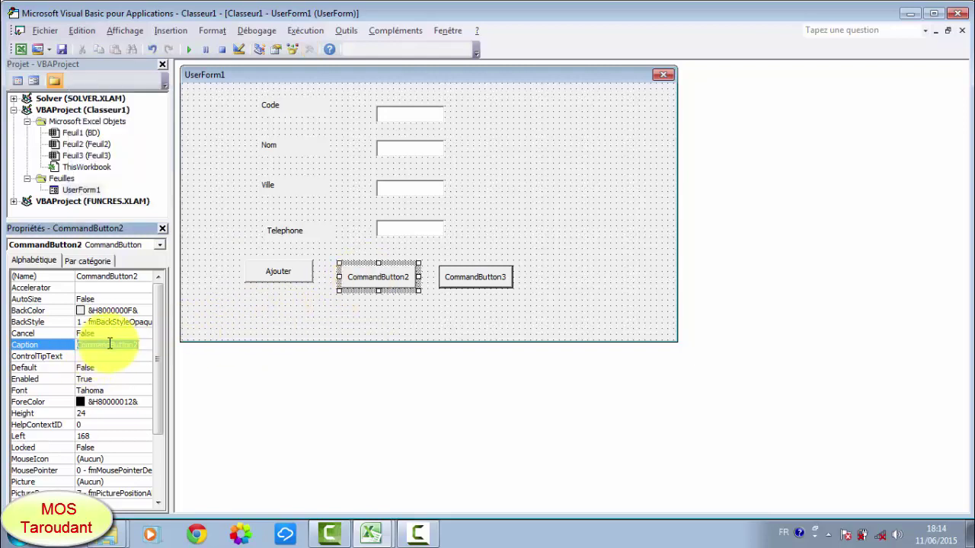
pyautogui.write('Modif')
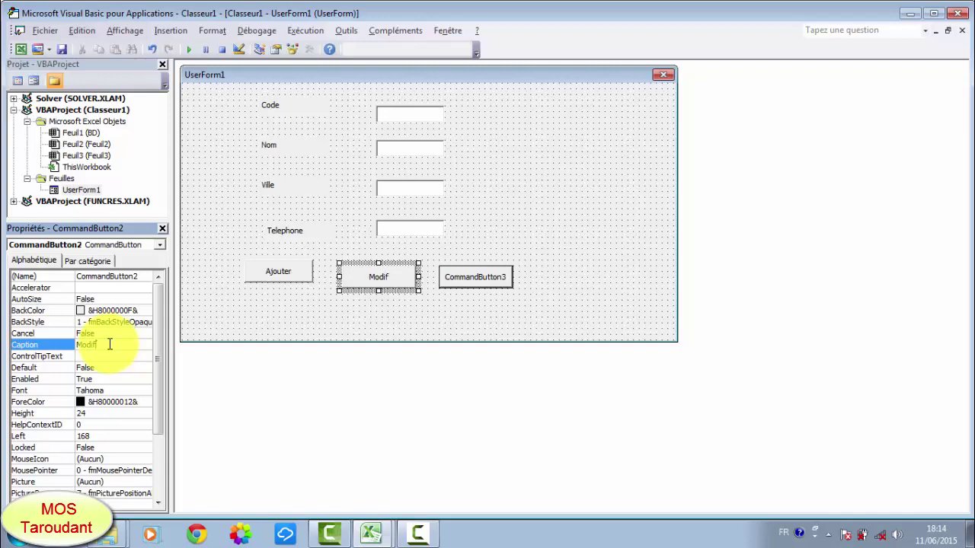
pyautogui.write('er')
pyautogui.click(492, 279)
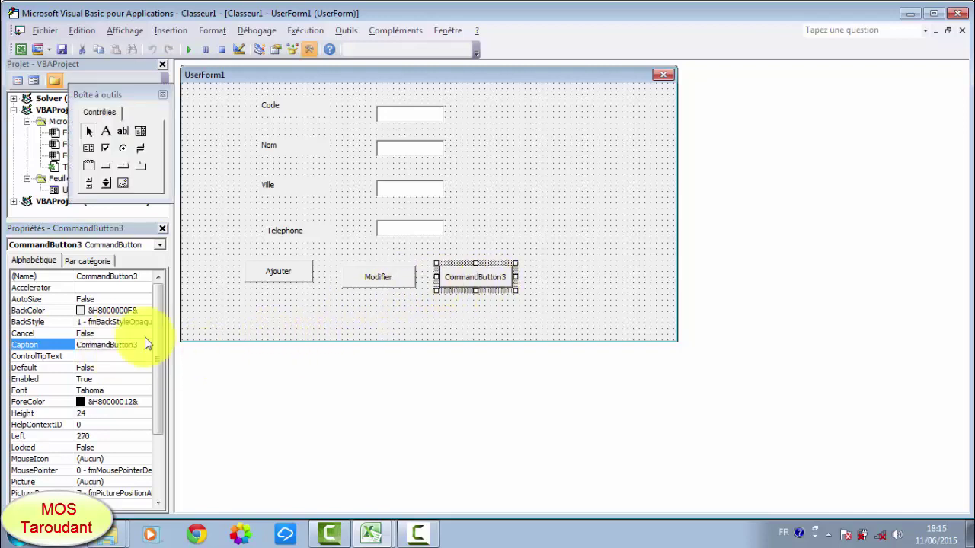
pyautogui.doubleClick(93, 345)
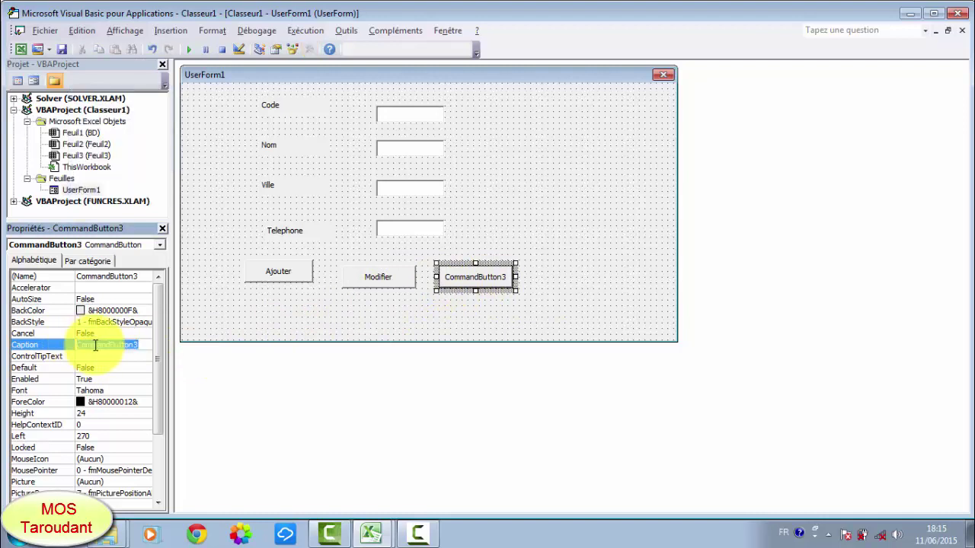
pyautogui.write('Supp')
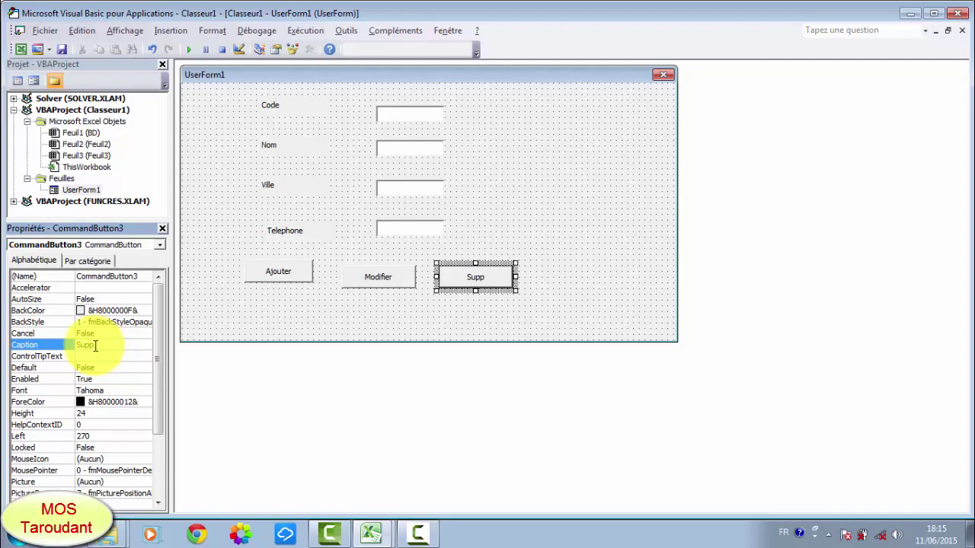
pyautogui.write('mer')
pyautogui.click(299, 311)
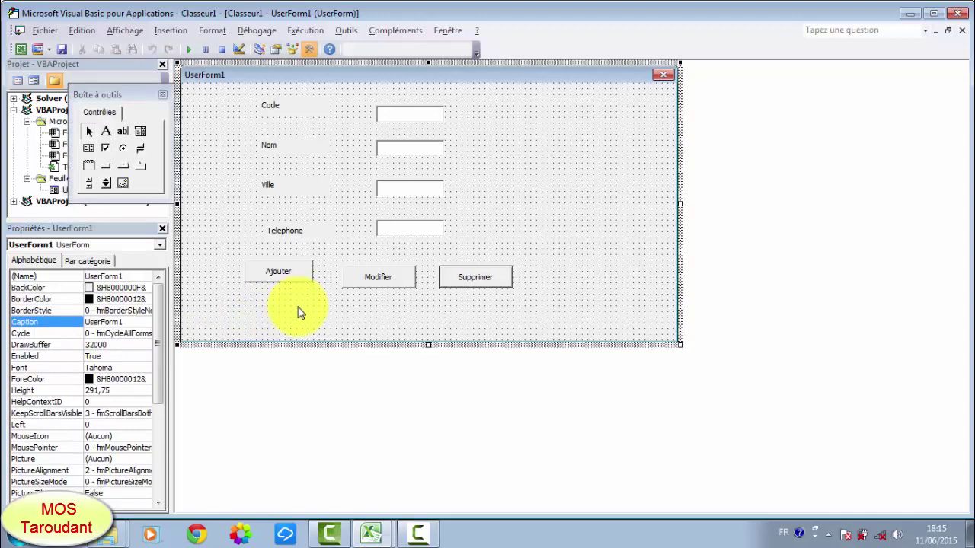
# Step: Line up the Ajouter, Modifier and Supprimer buttons and make the form taller, to height 322,5
pyautogui.click(292, 280)
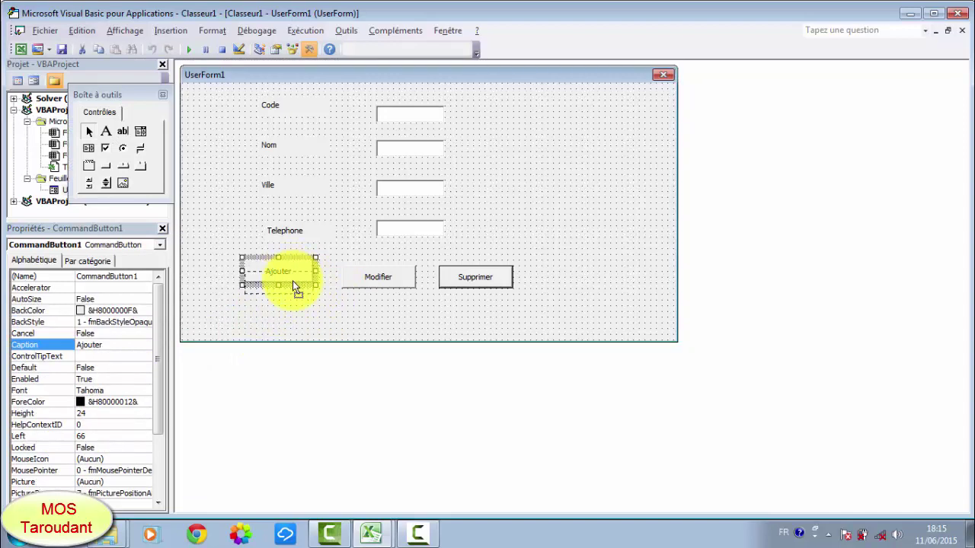
pyautogui.moveTo(292, 280); pyautogui.dragTo(292, 283)
pyautogui.click(381, 279)
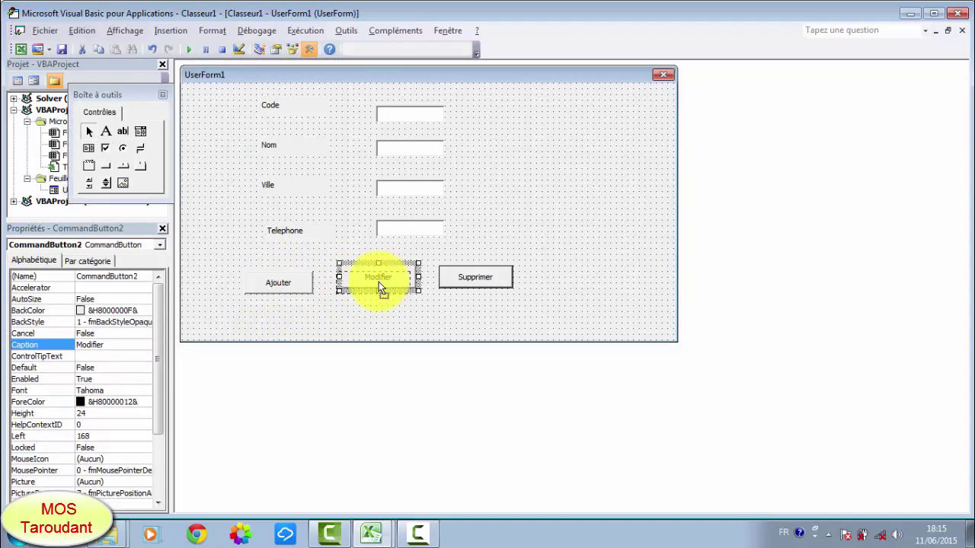
pyautogui.moveTo(379, 288); pyautogui.dragTo(379, 294)
pyautogui.click(472, 279)
pyautogui.moveTo(472, 280); pyautogui.dragTo(472, 286)
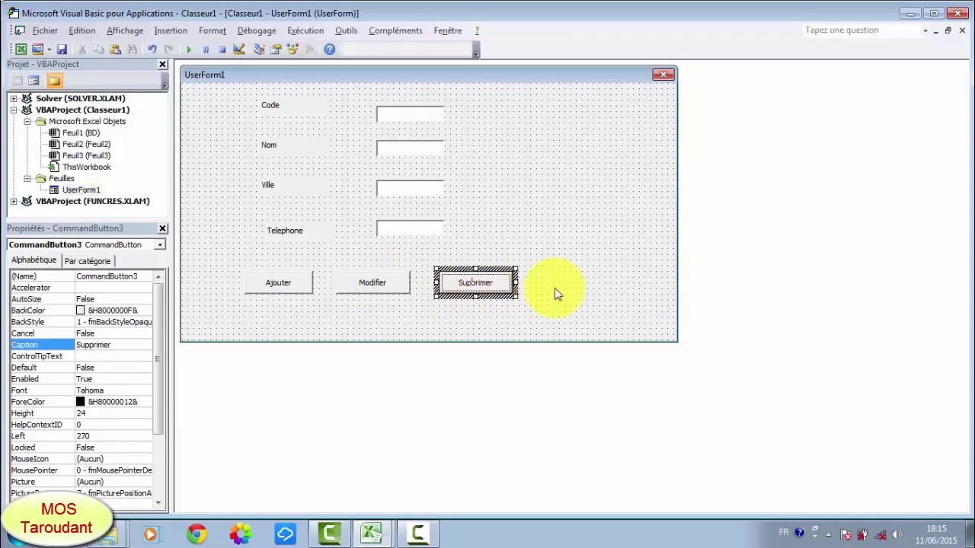
pyautogui.click(557, 286)
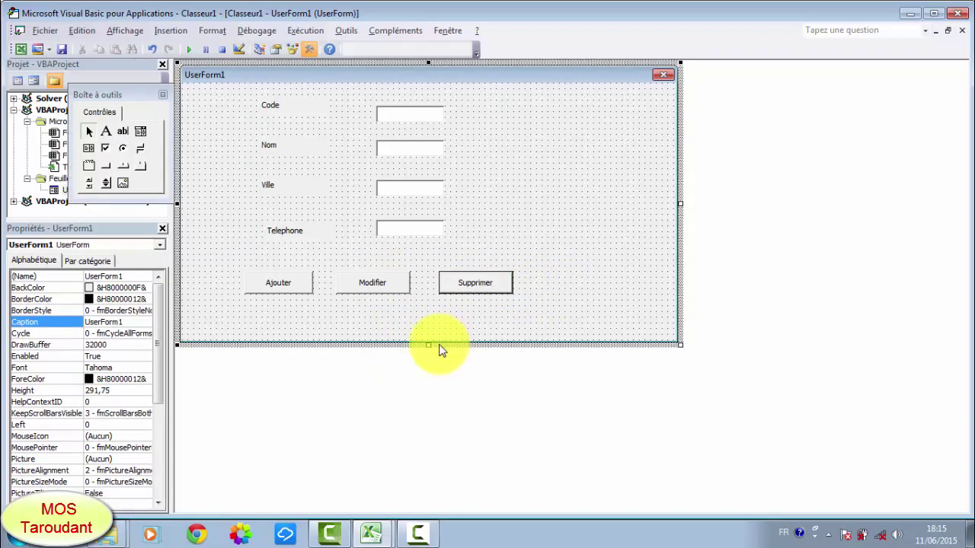
pyautogui.moveTo(427, 345); pyautogui.dragTo(428, 373)
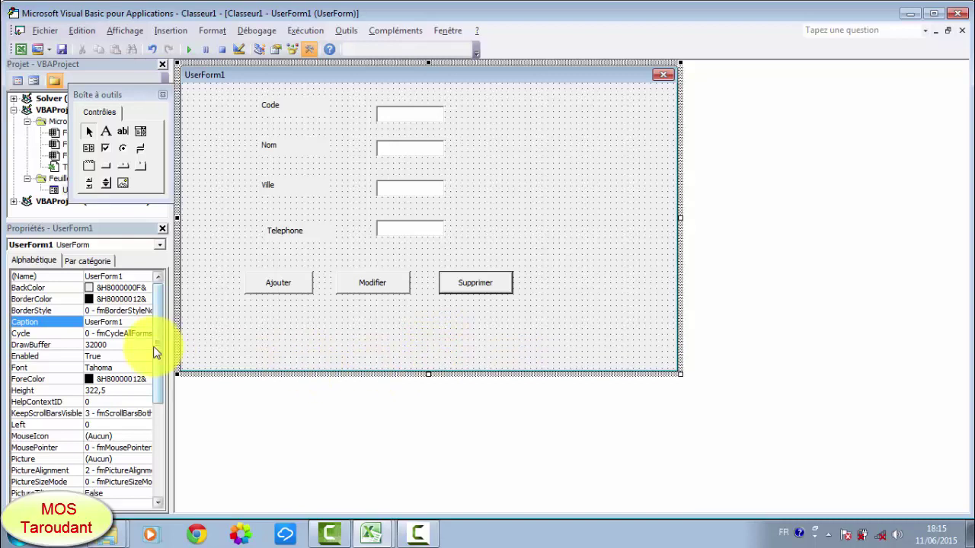
# Step: Draw a second row of four buttons, CommandButton4 to CommandButton7, beneath Ajouter, Modifier and Supprimer
pyautogui.click(106, 165)
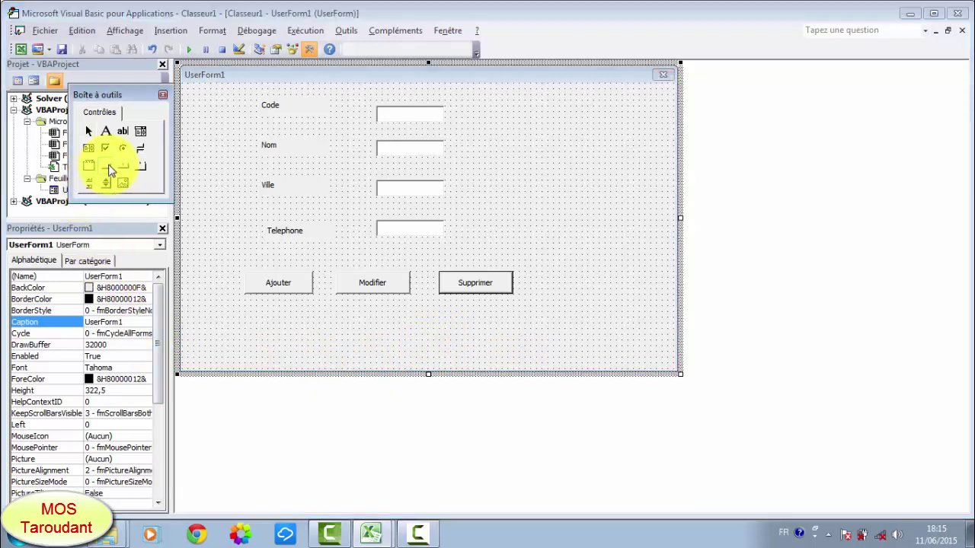
pyautogui.click(247, 319)
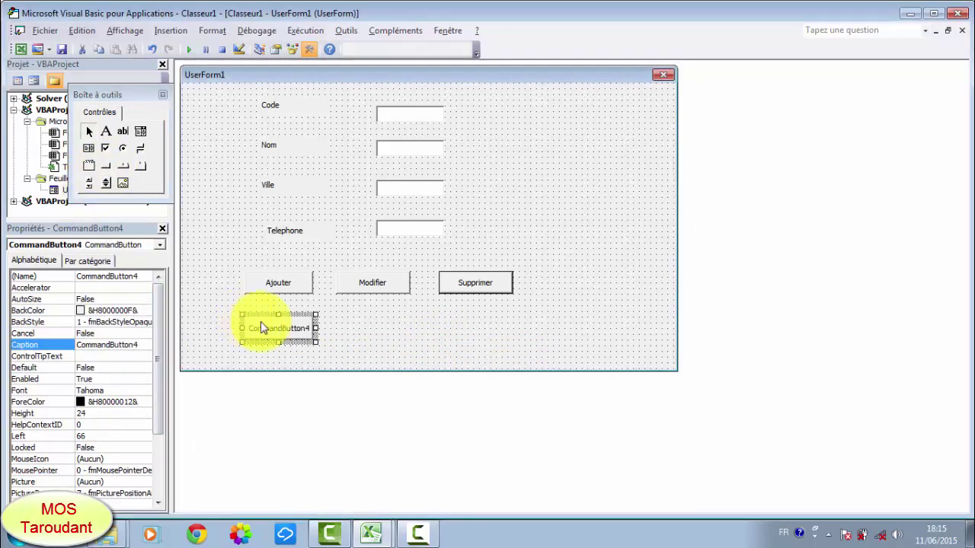
pyautogui.click(106, 165)
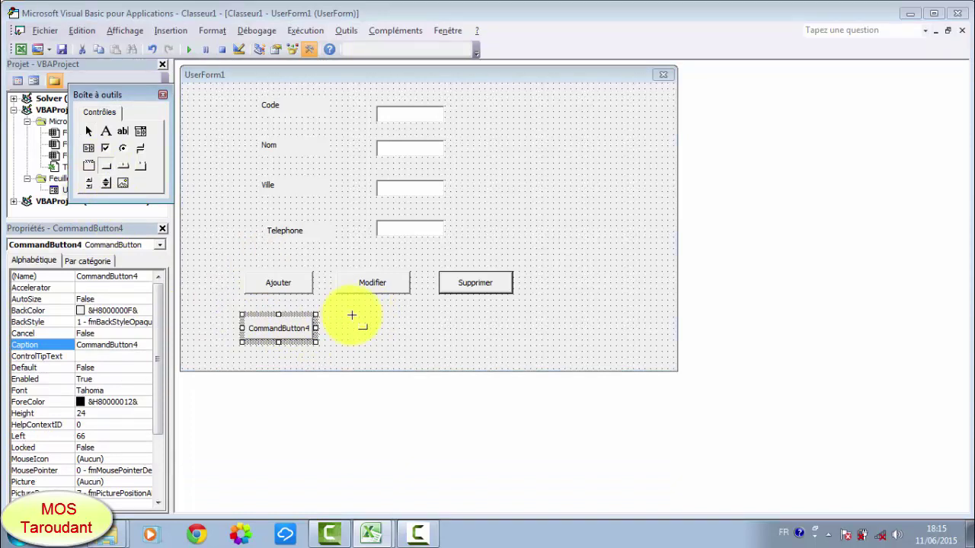
pyautogui.click(340, 311)
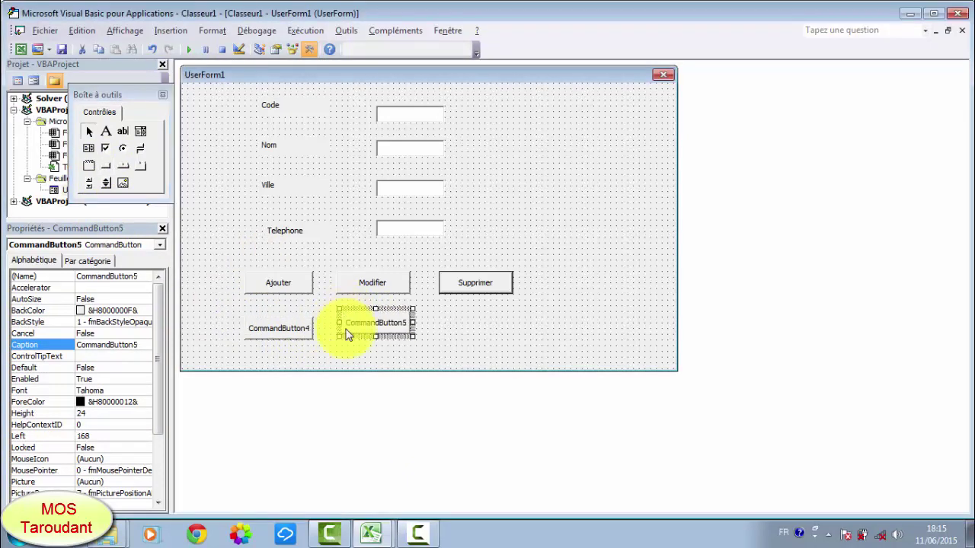
pyautogui.click(105, 165)
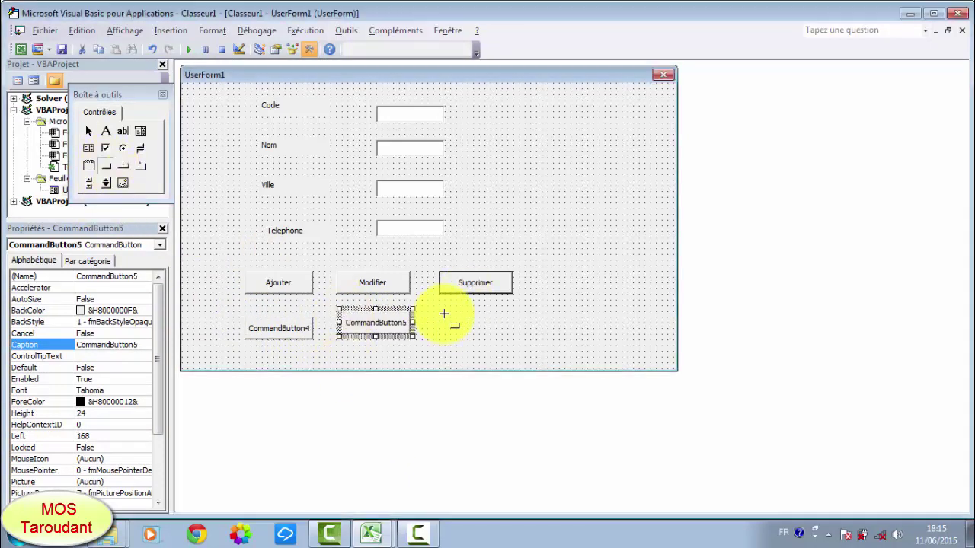
pyautogui.click(443, 312)
pyautogui.click(105, 165)
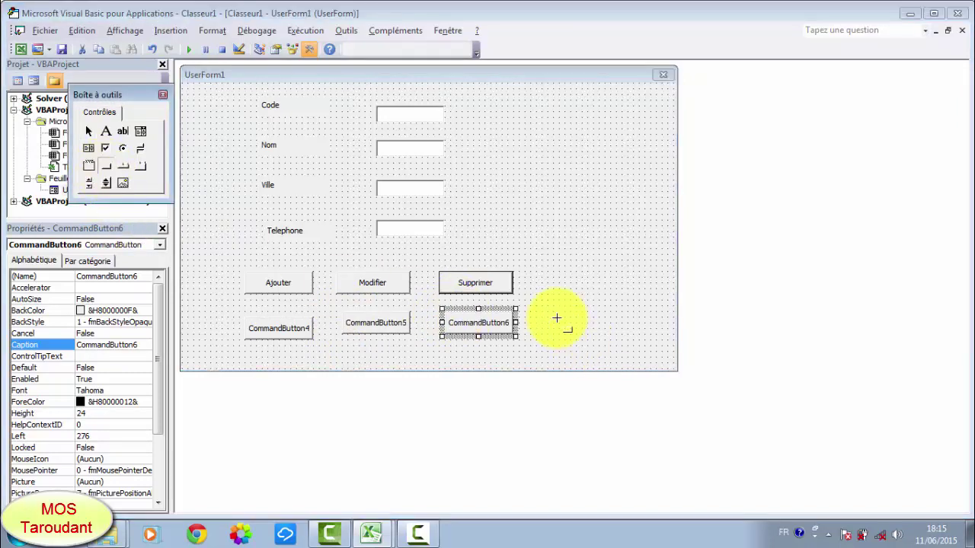
pyautogui.click(547, 312)
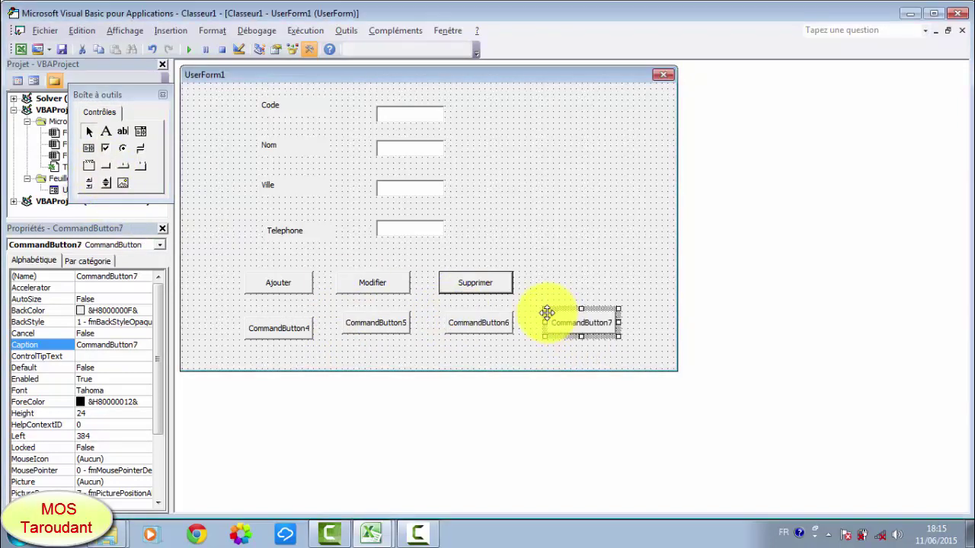
pyautogui.click(294, 329)
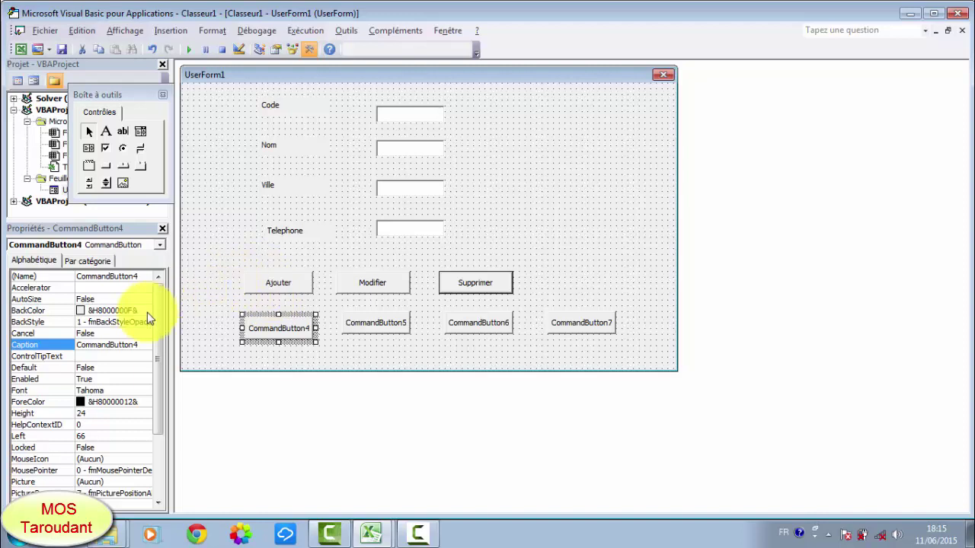
# Step: Set the Captions of CommandButton4 to 7 to Premier, Suivant, Précédent and Dernier
pyautogui.click(113, 344)
pyautogui.doubleClick(112, 344)
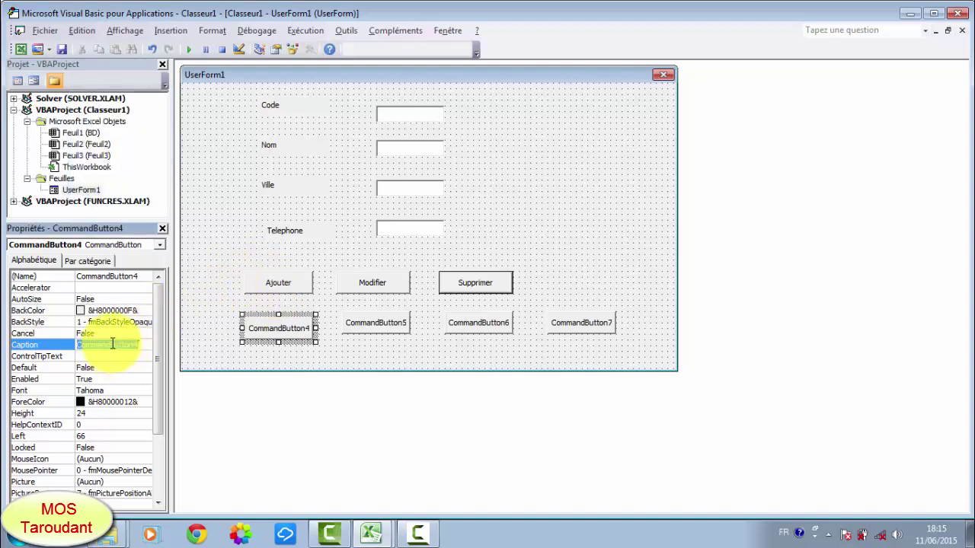
pyautogui.write('Prem')
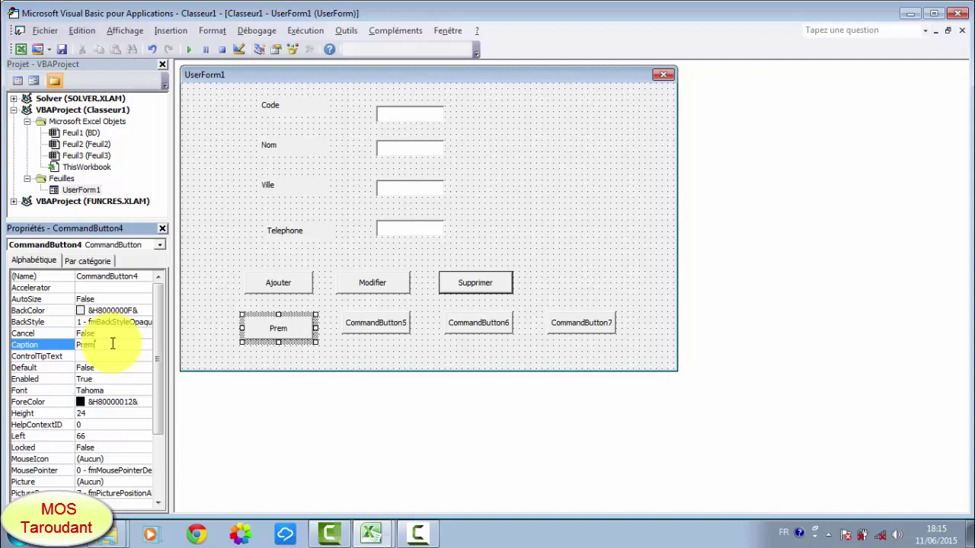
pyautogui.write('ier')
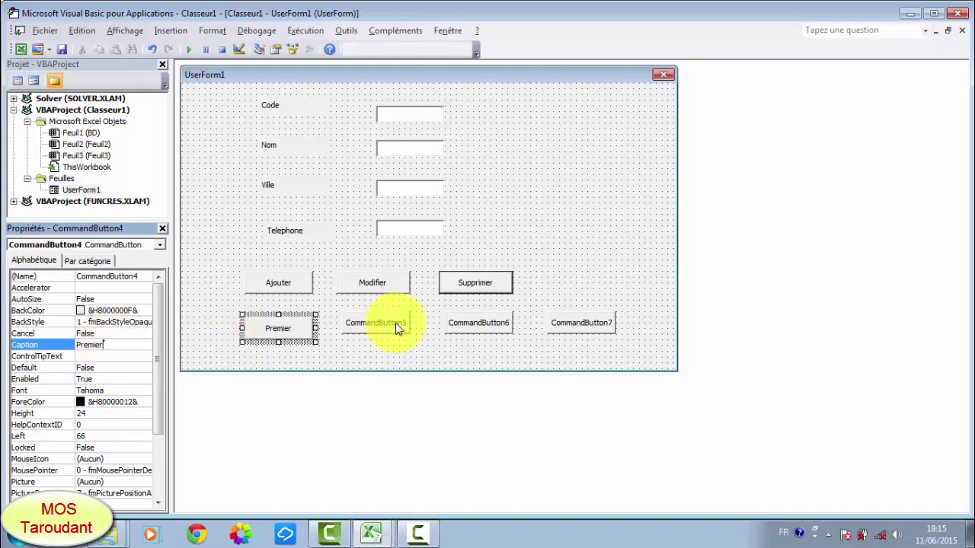
pyautogui.click(382, 321)
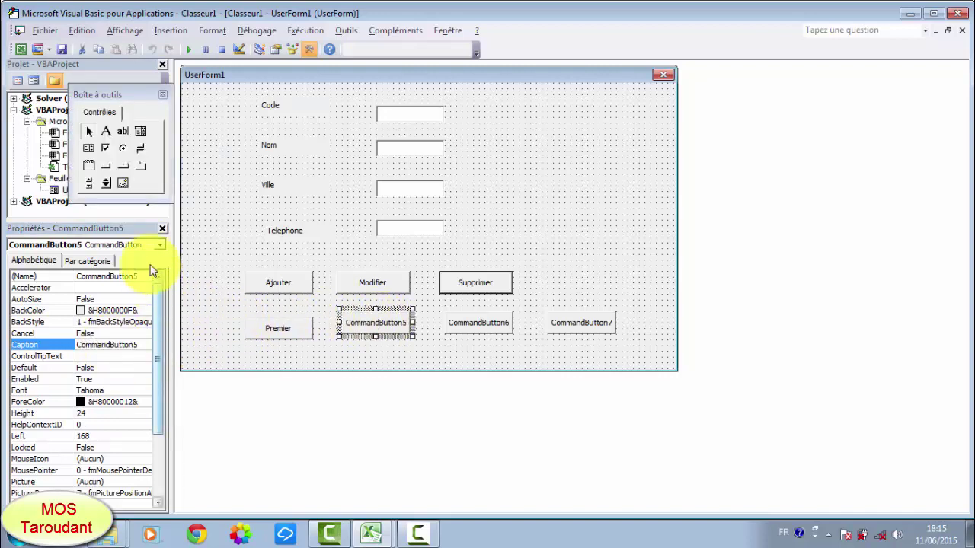
pyautogui.doubleClick(106, 345)
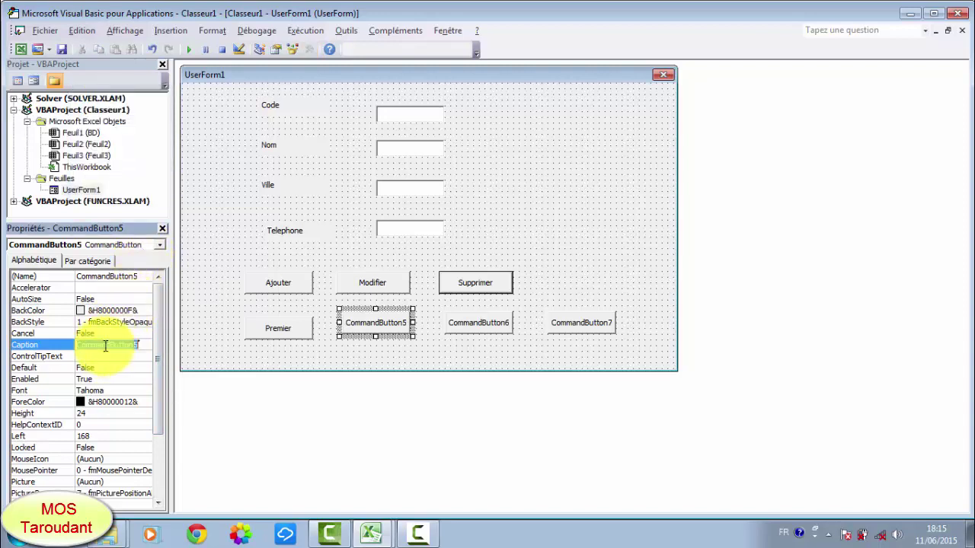
pyautogui.write('S')
pyautogui.write('uiv')
pyautogui.write('ant')
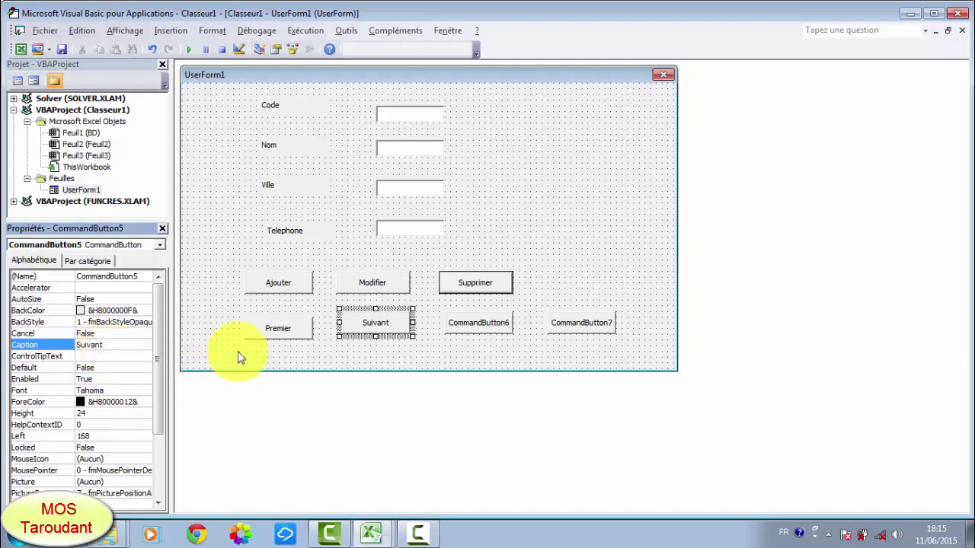
pyautogui.click(463, 322)
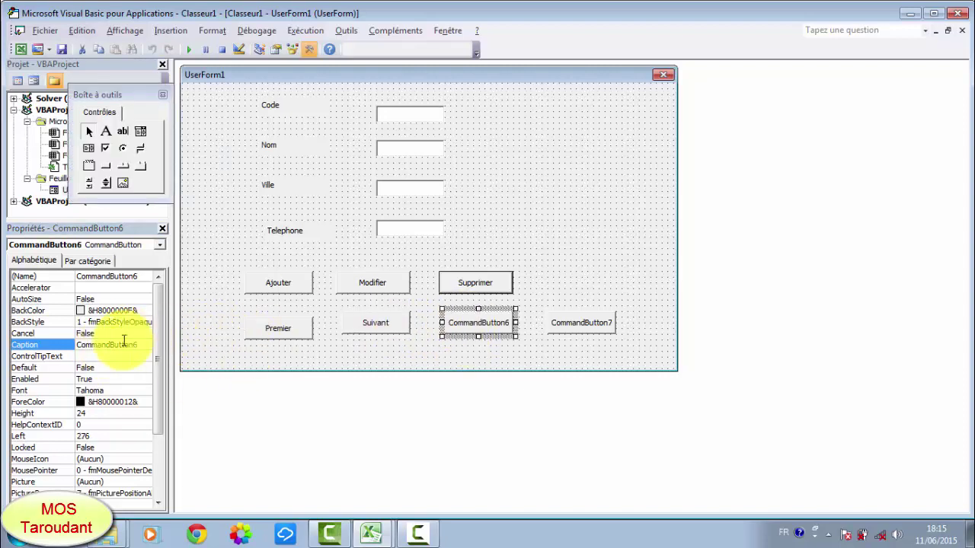
pyautogui.doubleClick(122, 345)
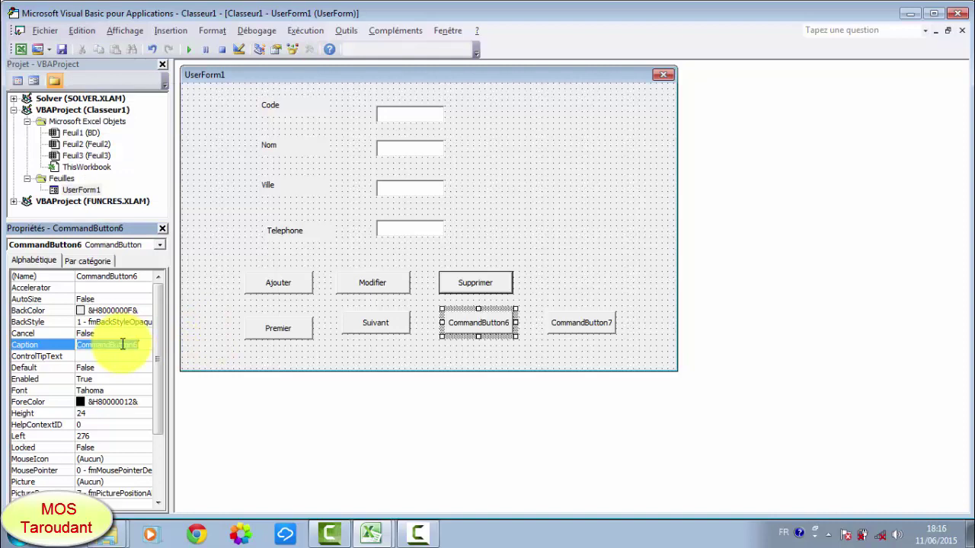
pyautogui.write('Pré')
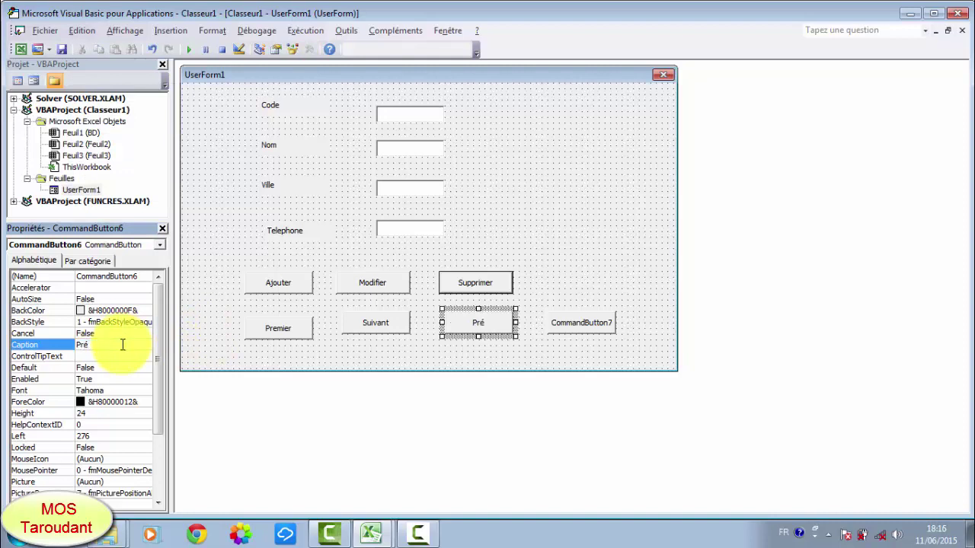
pyautogui.write('c')
pyautogui.write('éd')
pyautogui.write('ent')
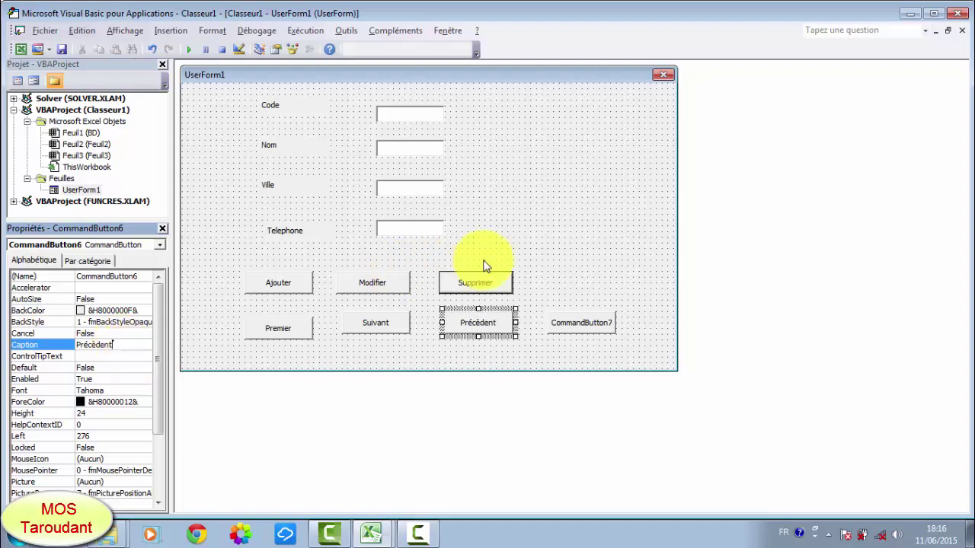
pyautogui.click(577, 328)
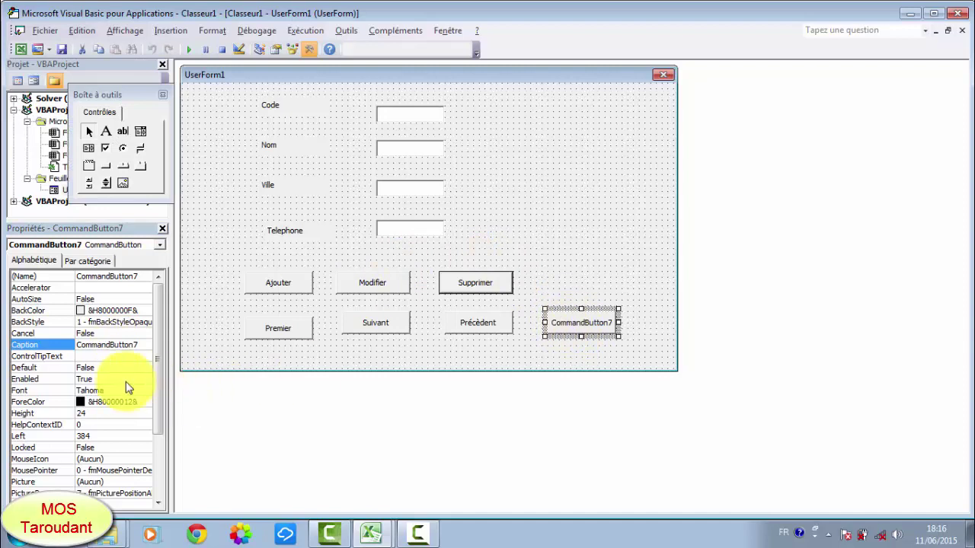
pyautogui.doubleClick(111, 344)
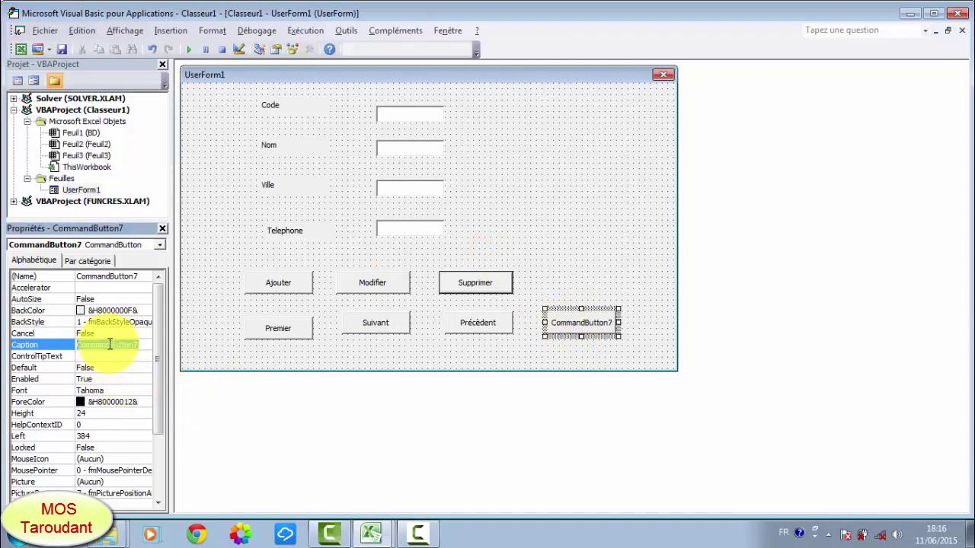
pyautogui.write('D')
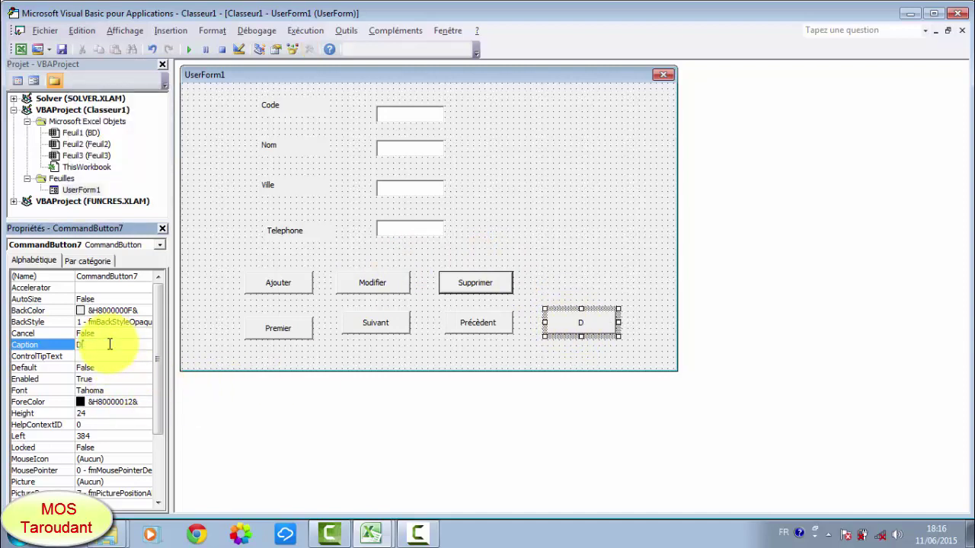
pyautogui.write('er')
pyautogui.write('nier')
pyautogui.click(598, 250)
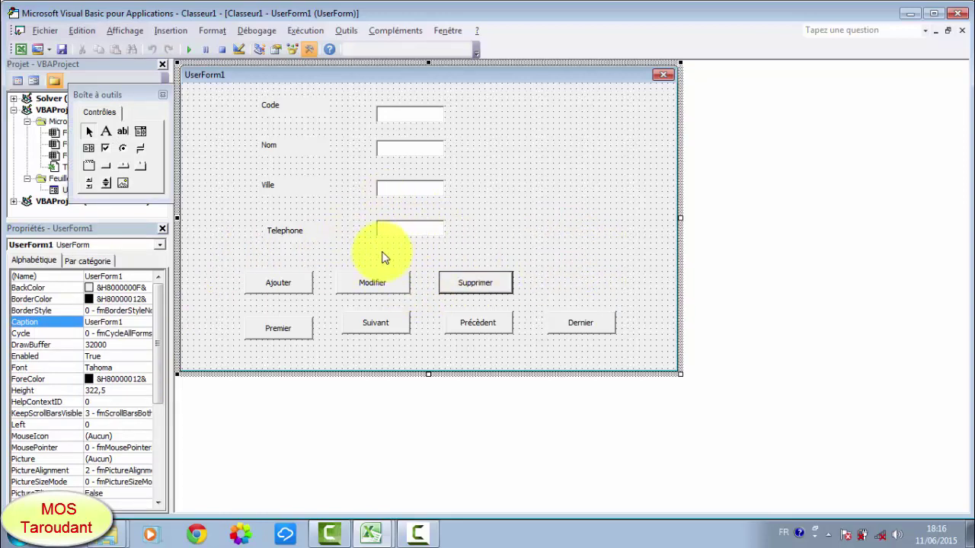
# Step: Give the Ajouter and Modifier buttons the object names Ajout and Modification, and rename the Supprimer button
pyautogui.click(278, 282)
pyautogui.doubleClick(114, 276)
pyautogui.write('A')
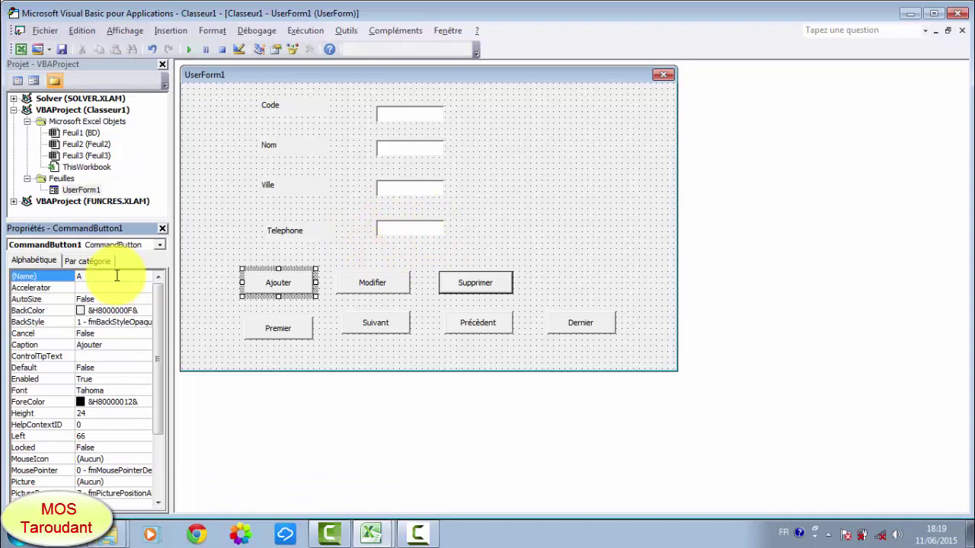
pyautogui.write('j')
pyautogui.write('ou')
pyautogui.write('t')
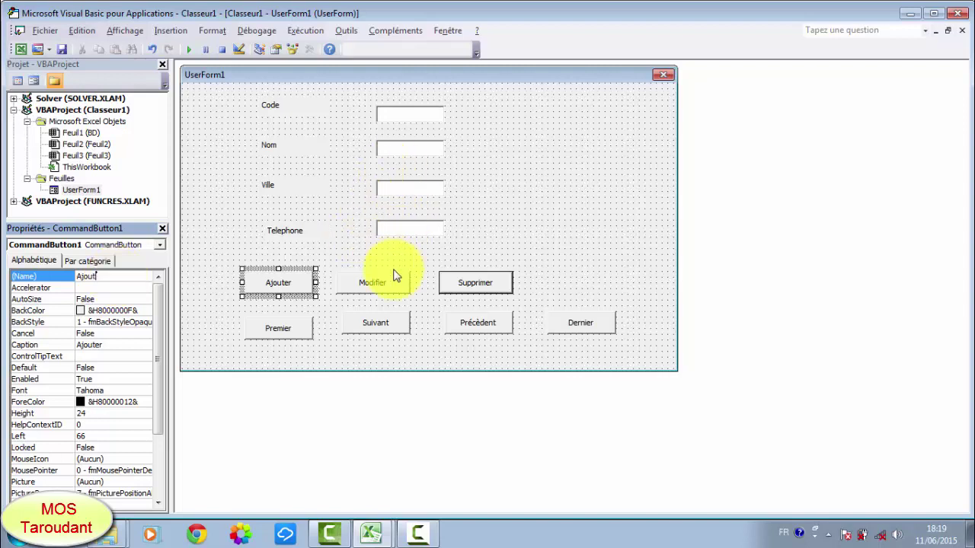
pyautogui.click(393, 282)
pyautogui.doubleClick(115, 277)
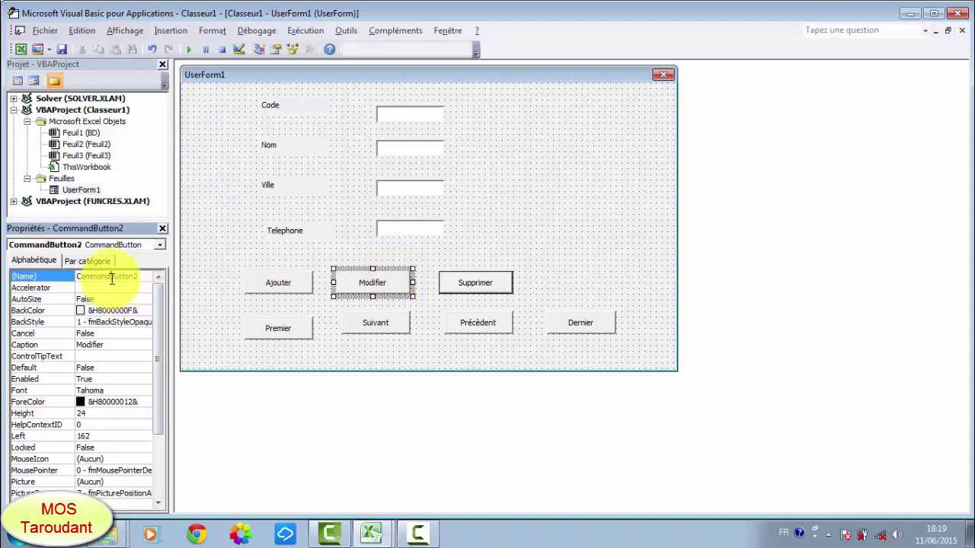
pyautogui.write('Mo')
pyautogui.write('difi')
pyautogui.write('cat')
pyautogui.write('ion')
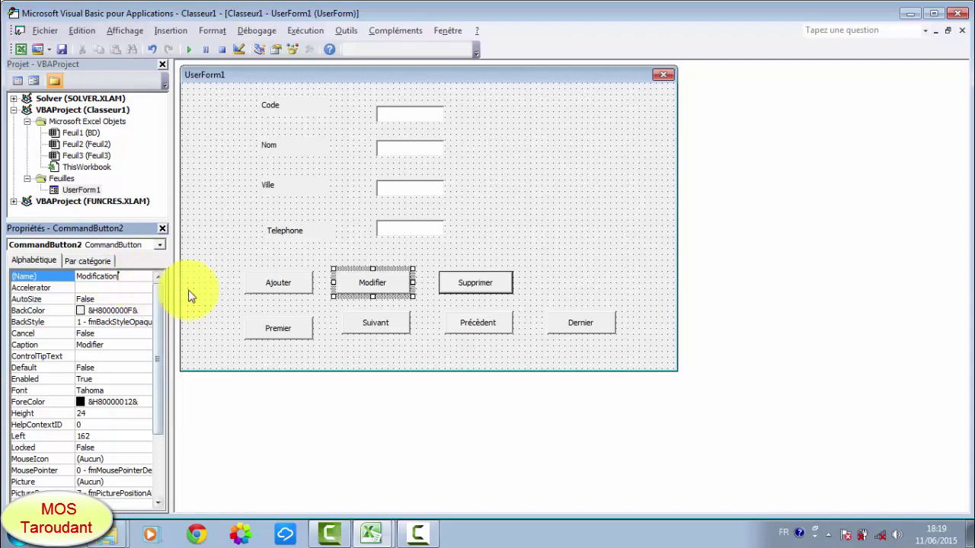
pyautogui.click(474, 288)
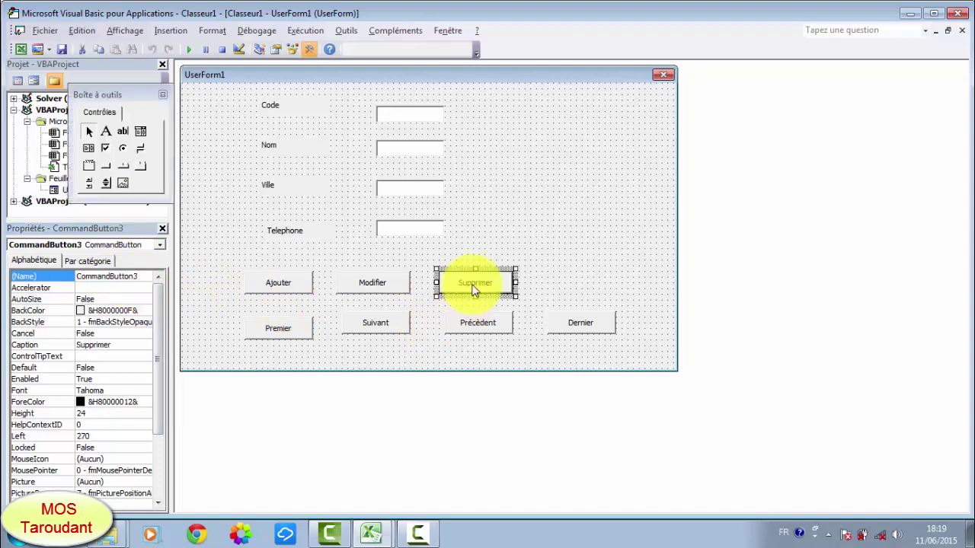
pyautogui.doubleClick(101, 277)
pyautogui.write('S')
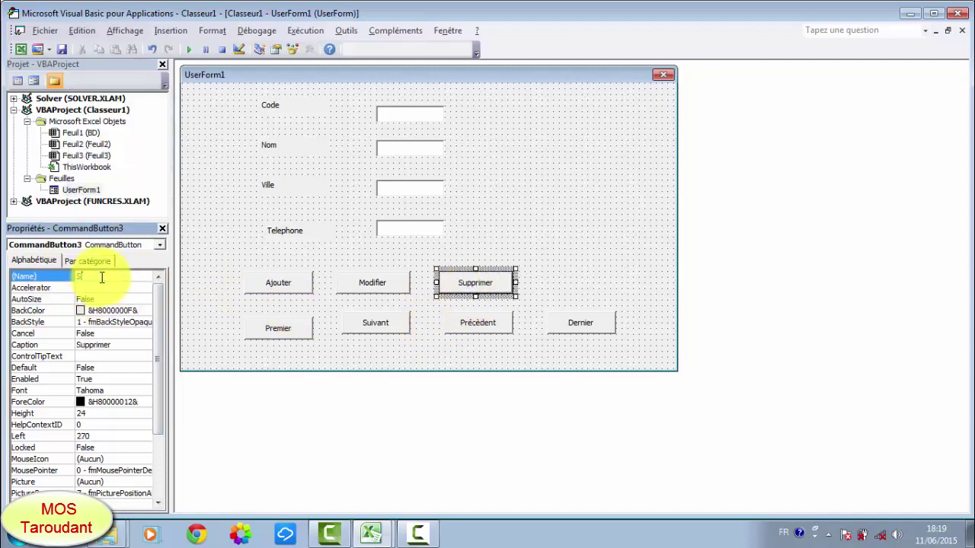
pyautogui.write('u')
pyautogui.write('pp')
pyautogui.write('rimersi')
pyautogui.write('on')
pyautogui.click(545, 226)
# Step: Give the Premier, Suivant, Précédent and Dernier buttons the object names PREM, SUIV, PREC and DER
pyautogui.click(303, 330)
pyautogui.click(111, 276)
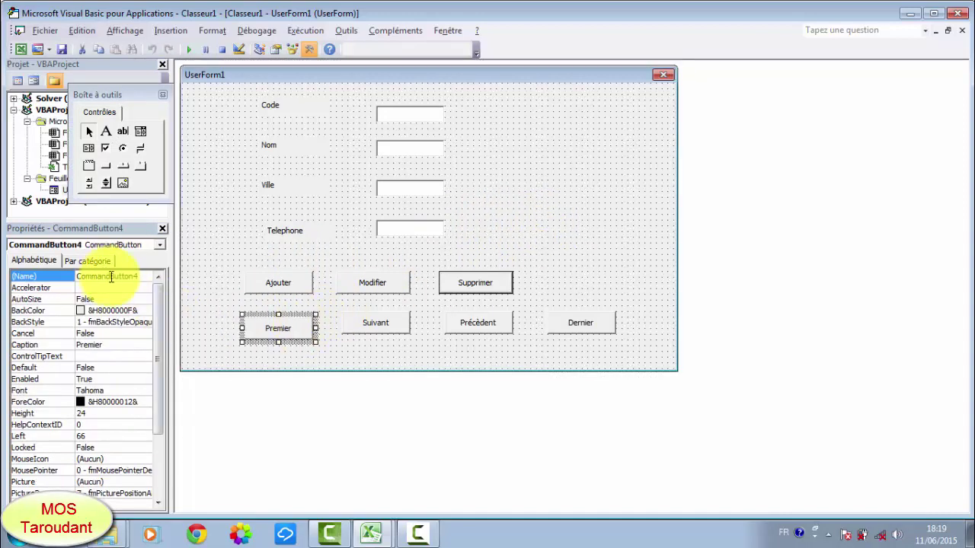
pyautogui.doubleClick(111, 277)
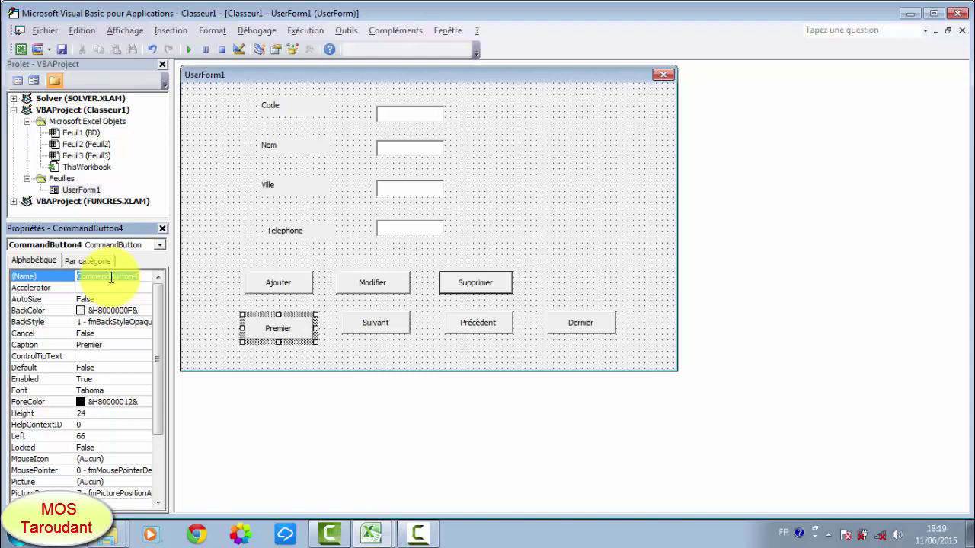
pyautogui.write('PREM')
pyautogui.click(356, 327)
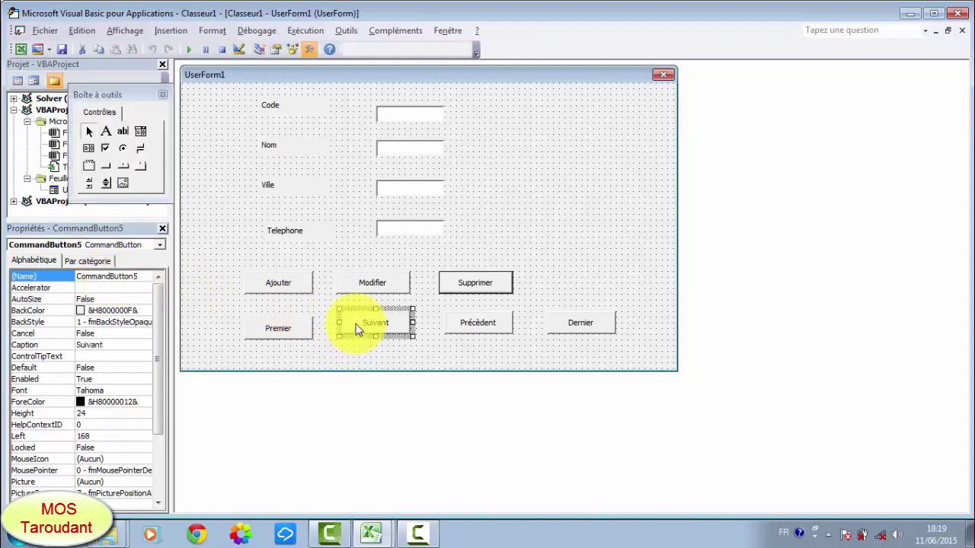
pyautogui.doubleClick(105, 276)
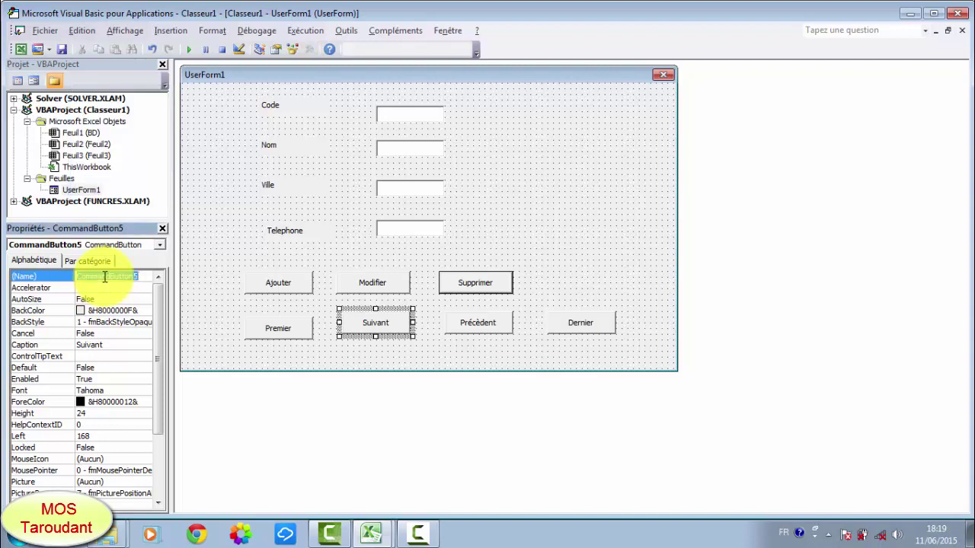
pyautogui.write('SUIV')
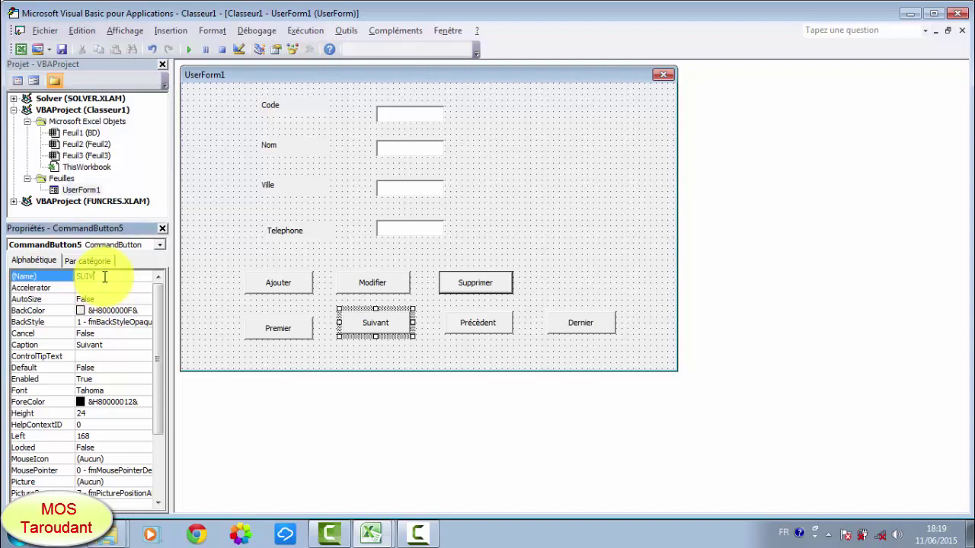
pyautogui.click(456, 325)
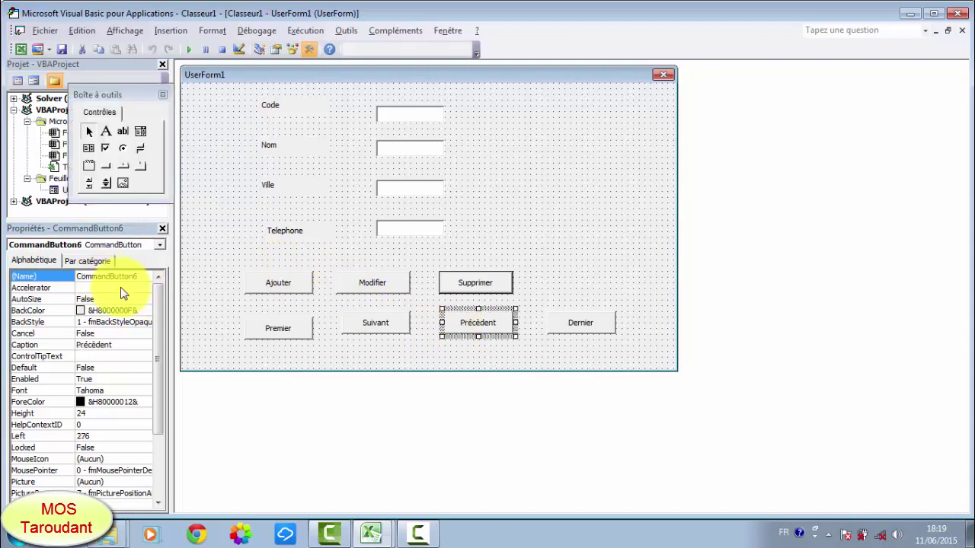
pyautogui.doubleClick(113, 276)
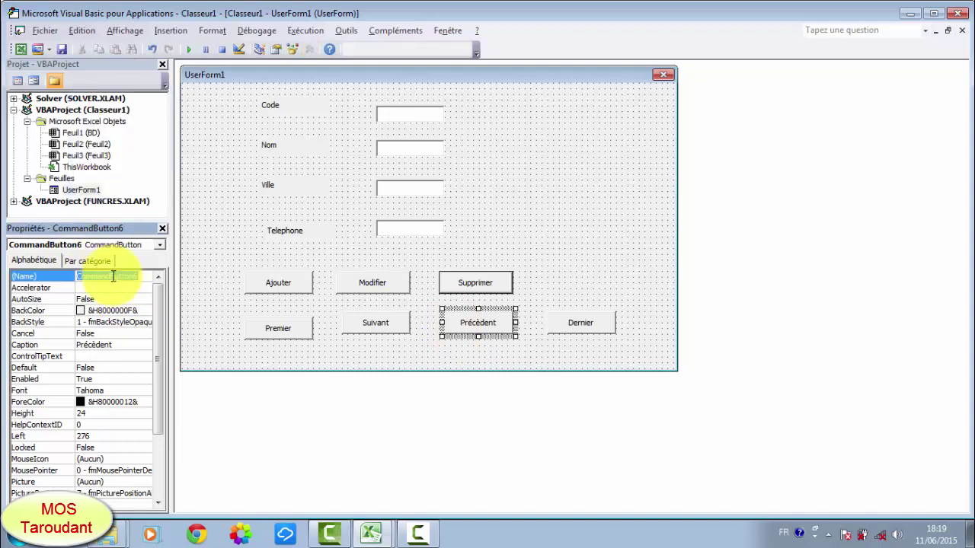
pyautogui.write('PREC')
pyautogui.click(562, 330)
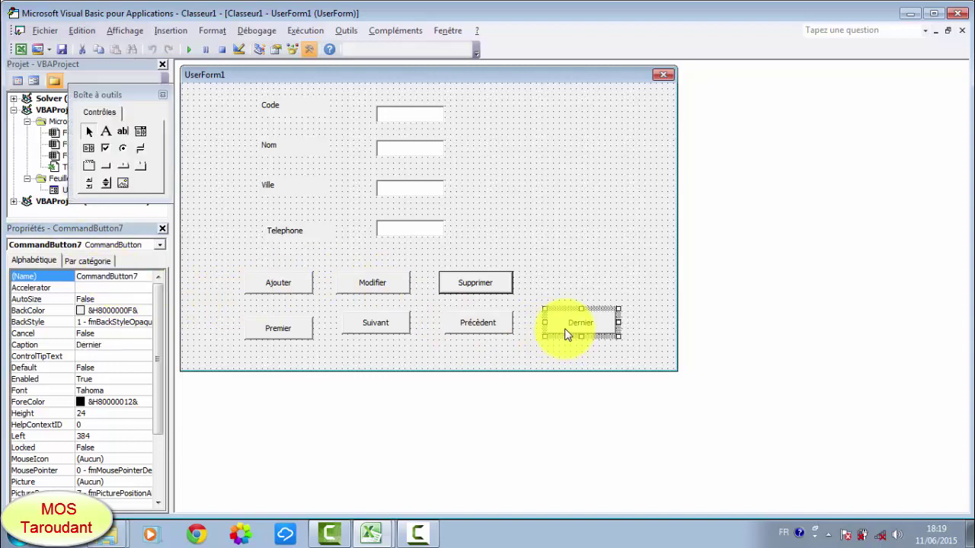
pyautogui.doubleClick(99, 276)
pyautogui.write('D')
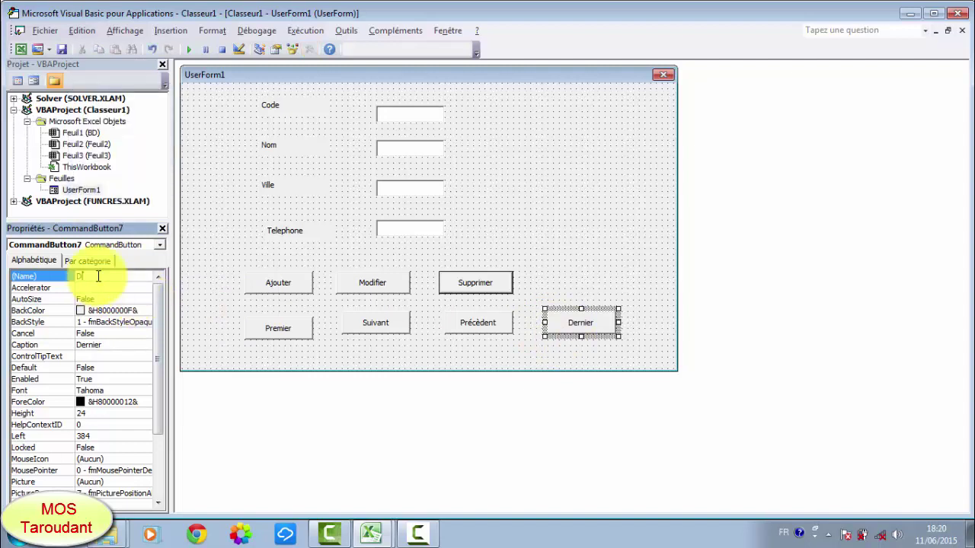
pyautogui.write('ERN')
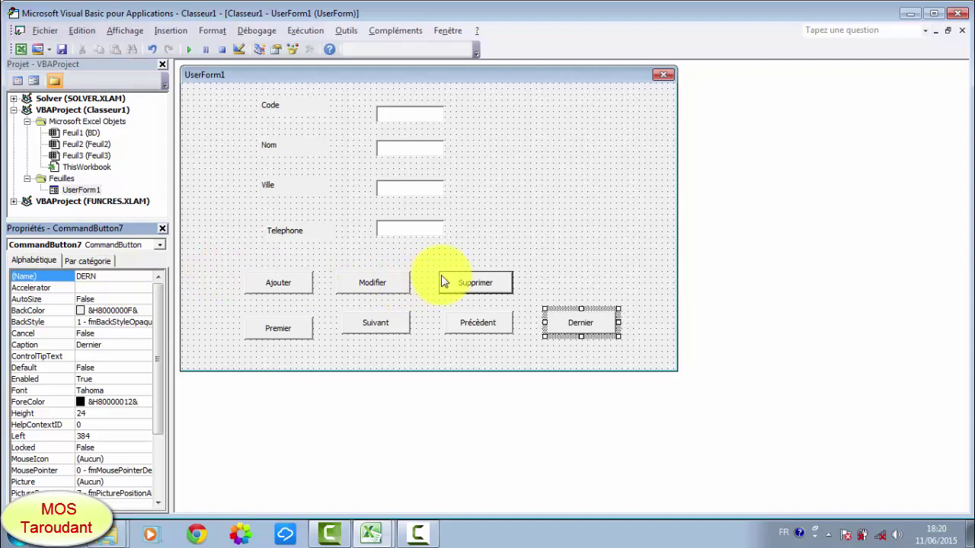
pyautogui.click(596, 272)
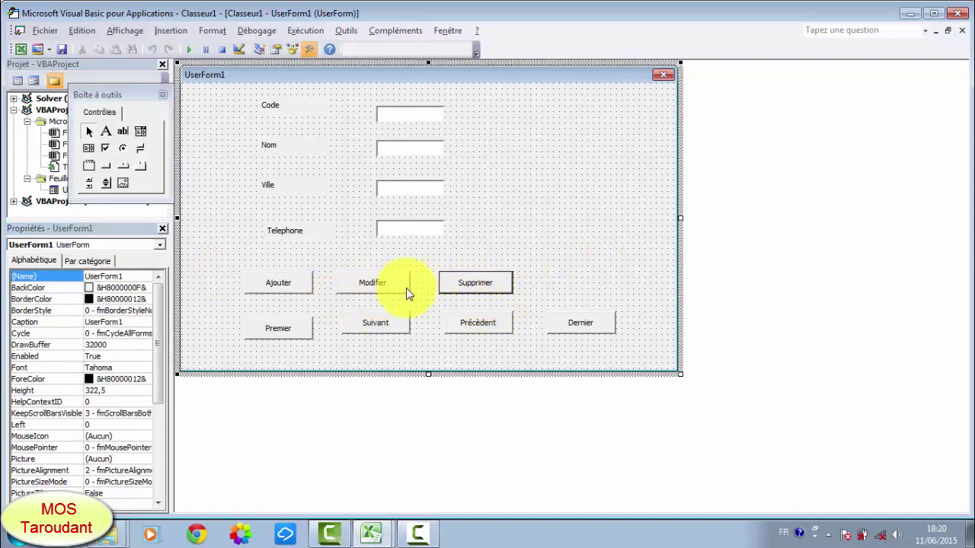
# Step: Open the Modifier button's Modification_Click procedure, declare Dim i As Integer and add blank lines
pyautogui.doubleClick(369, 283)
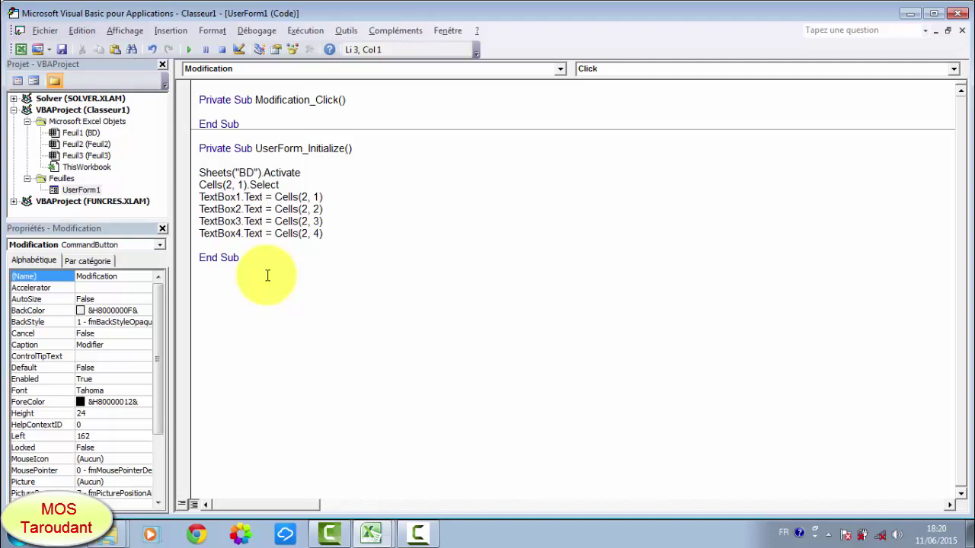
pyautogui.write('D')
pyautogui.write('im i')
pyautogui.write(' as ')
pyautogui.write('i')
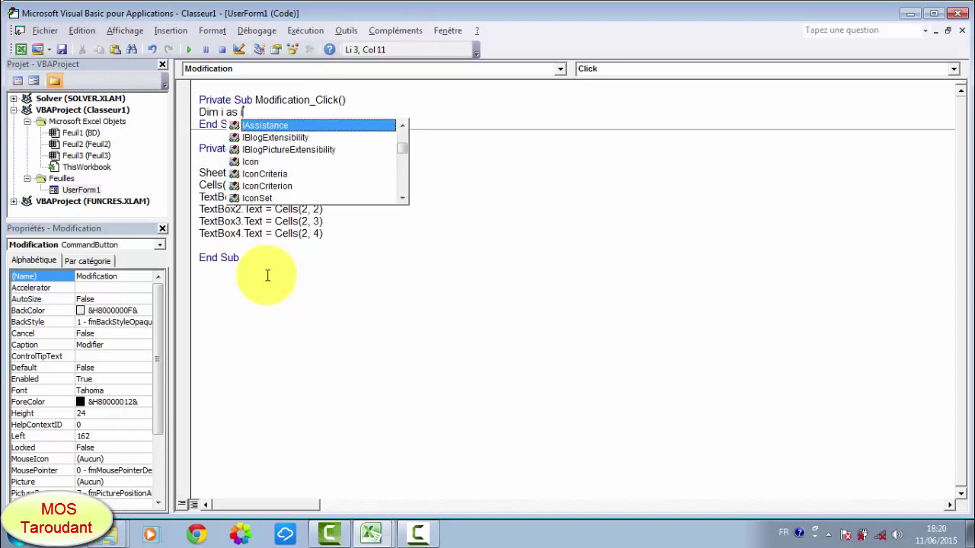
pyautogui.write('n')
pyautogui.doubleClick(284, 125)
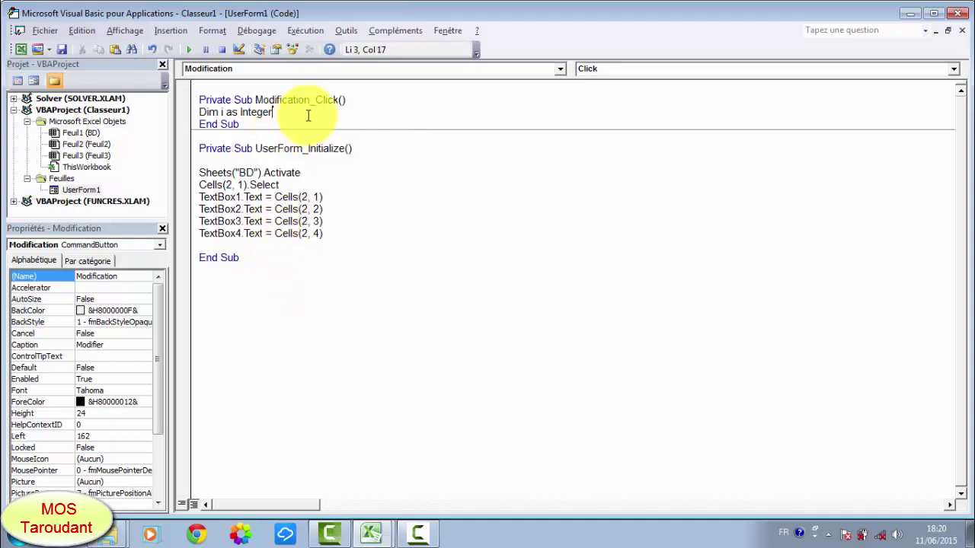
pyautogui.click(357, 99)
pyautogui.press('Return')
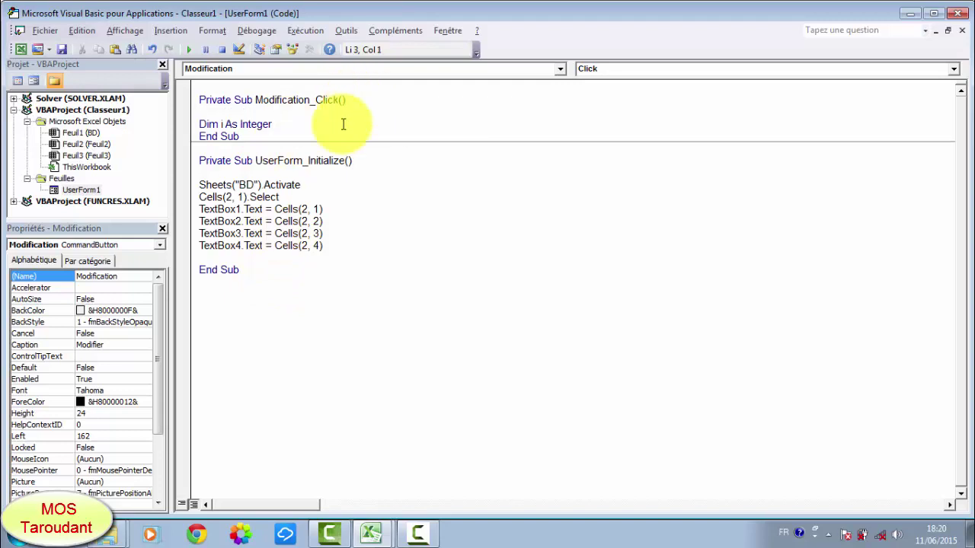
pyautogui.click(294, 131)
pyautogui.click(284, 122)
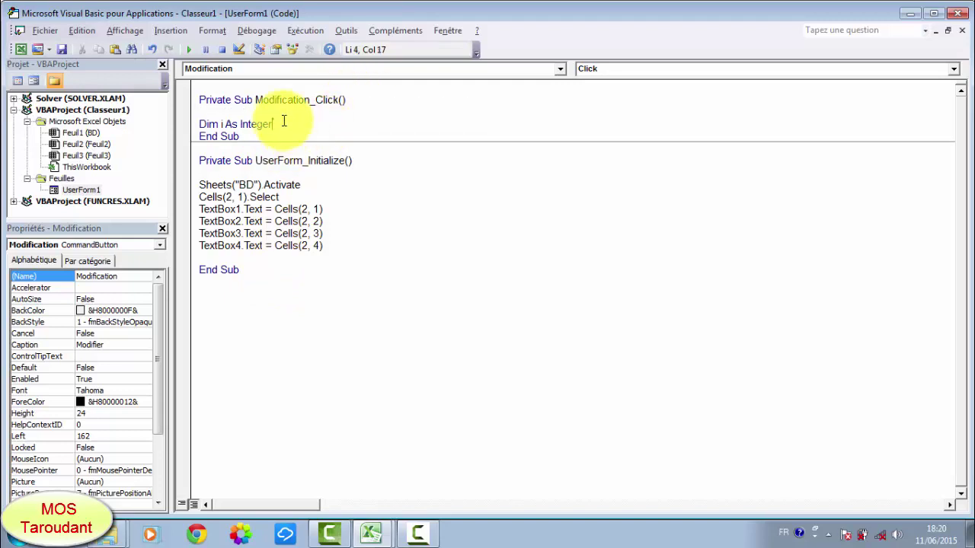
pyautogui.press('Return')
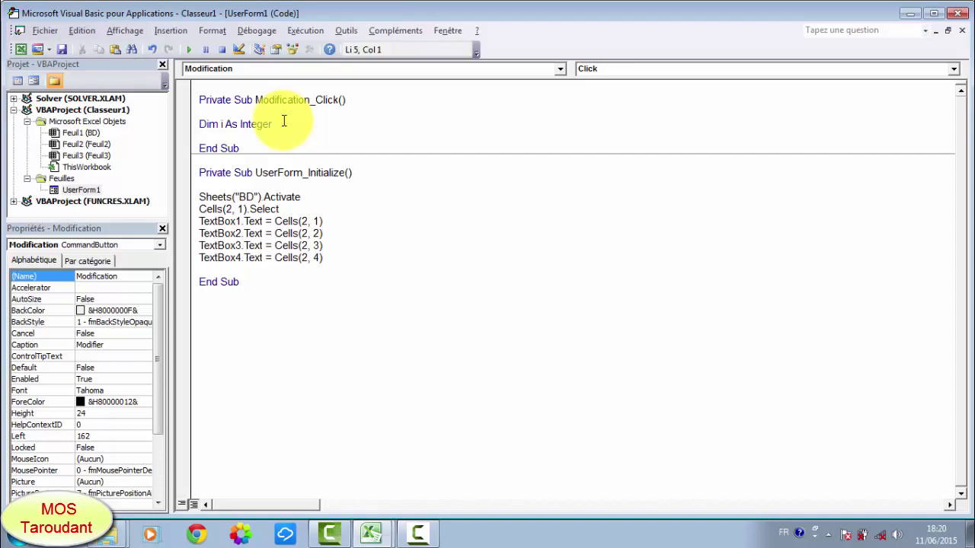
# Step: Write the loop header For i = 2 To Range("A:A").End(xlDown).Row, completing xlDown and Row
pyautogui.write('for')
pyautogui.write(' i ')
pyautogui.write('= ')
pyautogui.write('2')
pyautogui.write(' t')
pyautogui.write('o')
pyautogui.write(' ran')
pyautogui.write('ge(')
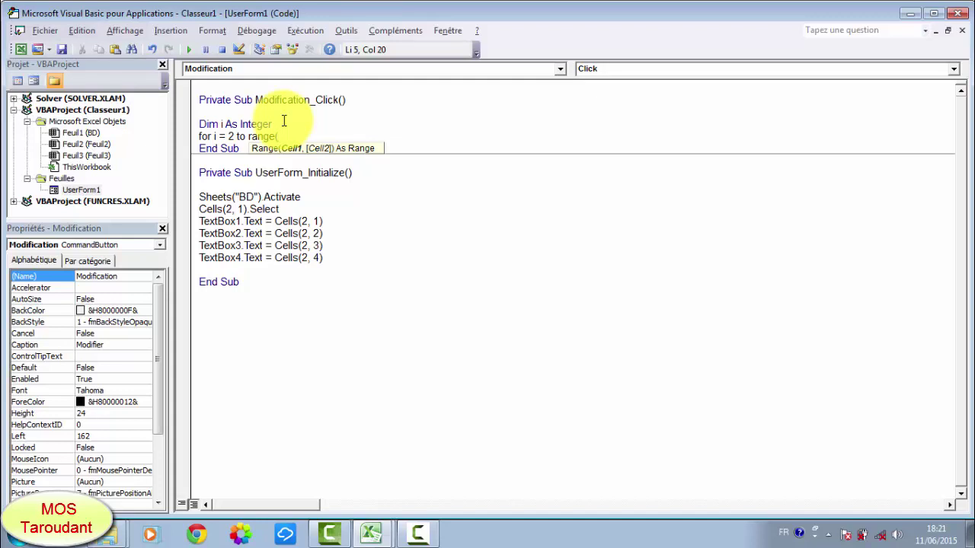
pyautogui.write('"')
pyautogui.write('A')
pyautogui.write(':A')
pyautogui.write('")')
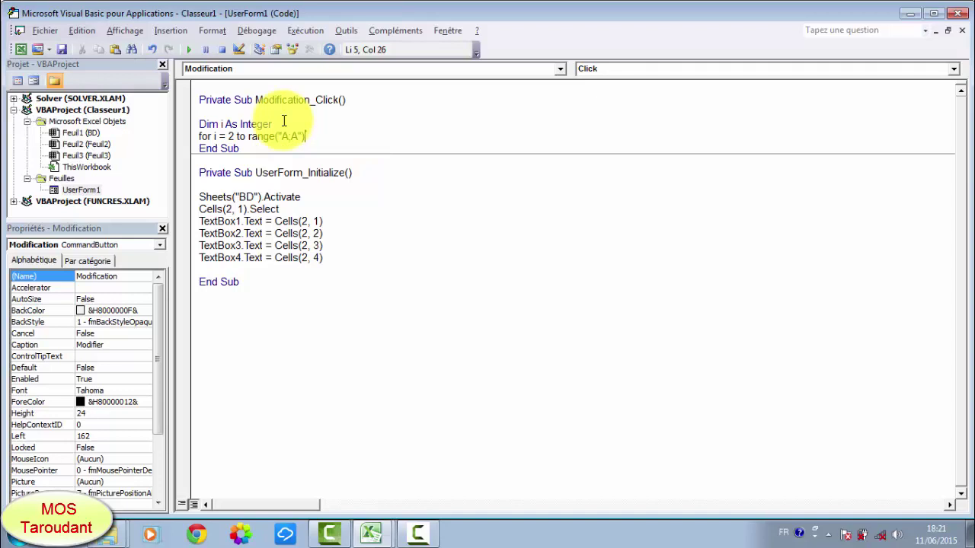
pyautogui.write('.e')
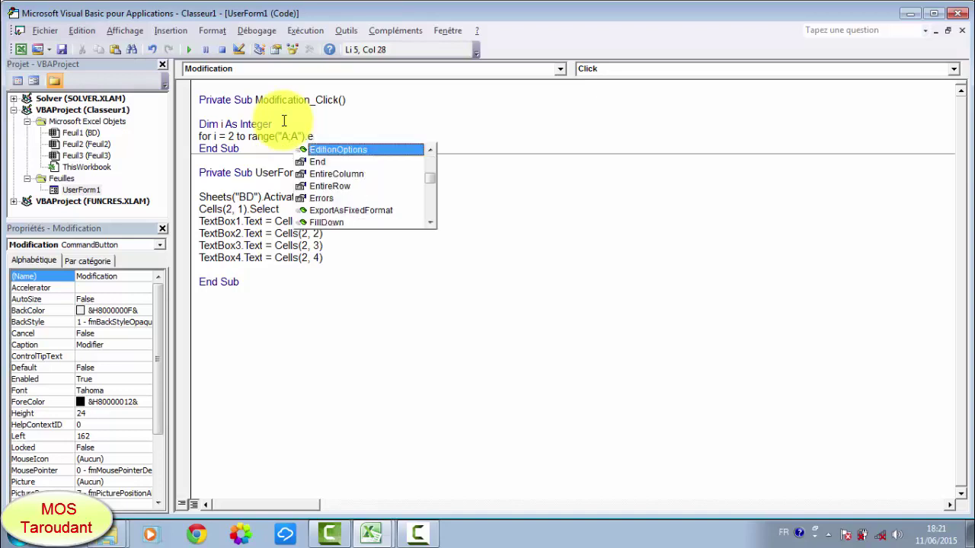
pyautogui.write('nd')
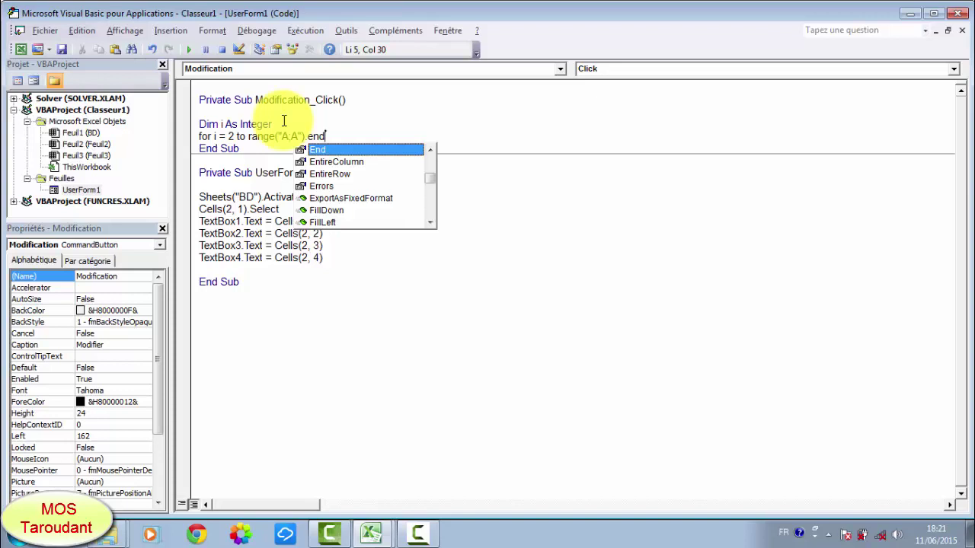
pyautogui.write('(x')
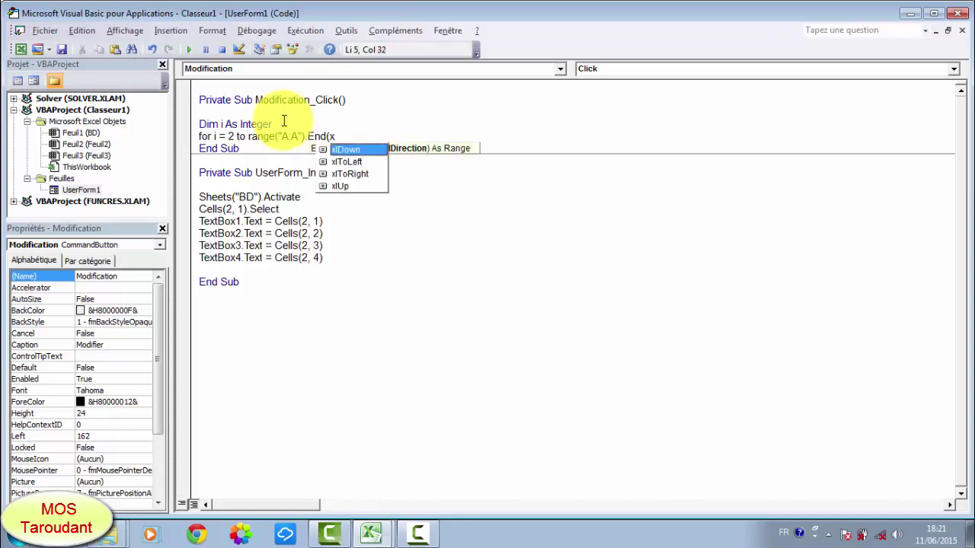
pyautogui.write('ld')
pyautogui.doubleClick(370, 149)
pyautogui.write(').r')
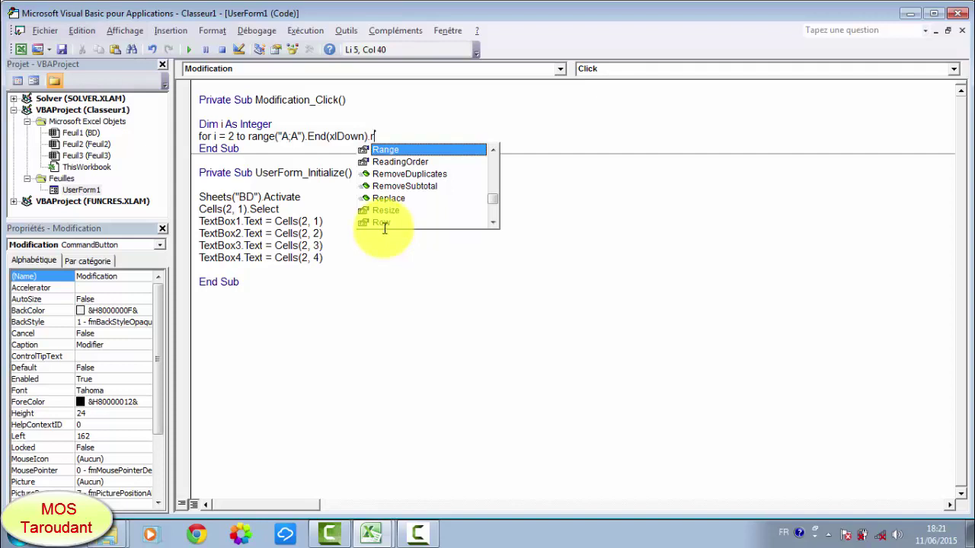
pyautogui.doubleClick(384, 223)
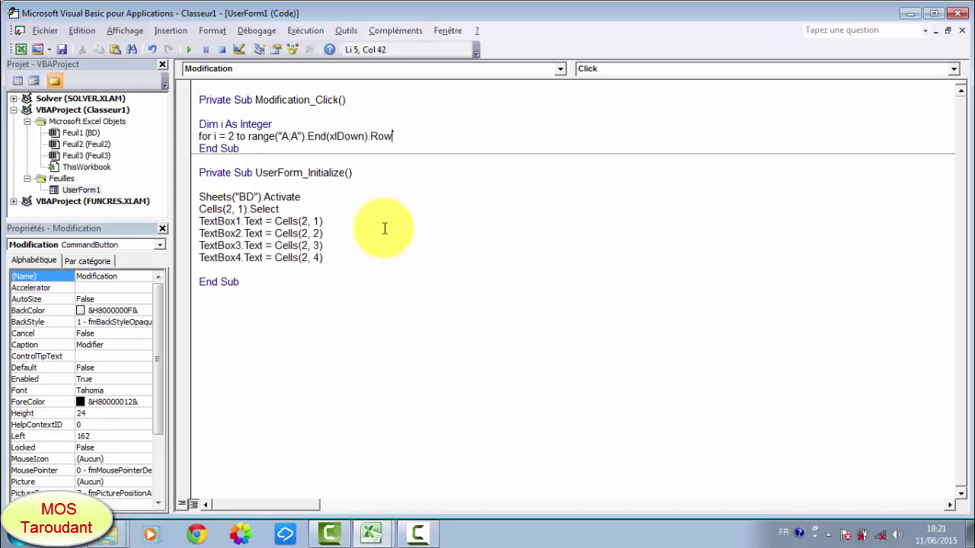
pyautogui.press('Return')
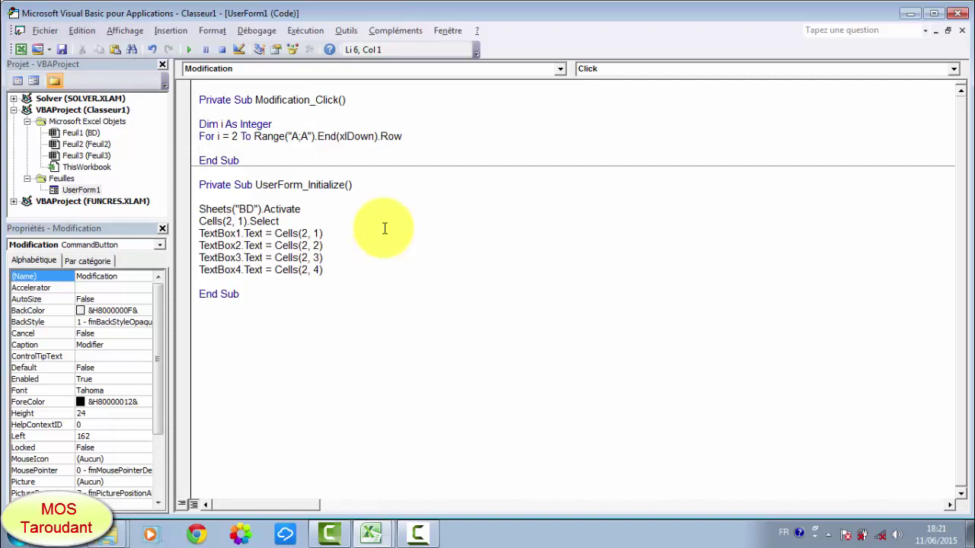
# Step: Add If TextBox1.Text = Cells(i, 1) Then and begin the next line with cells(
pyautogui.write('If ')
pyautogui.write('te')
pyautogui.write('xtb')
pyautogui.write('ox')
pyautogui.write('1')
pyautogui.write('.te')
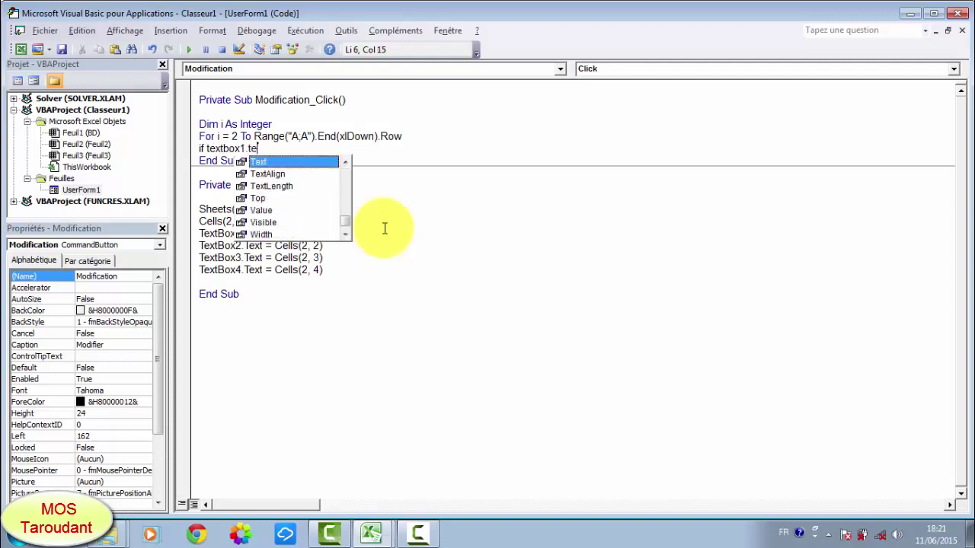
pyautogui.doubleClick(329, 161)
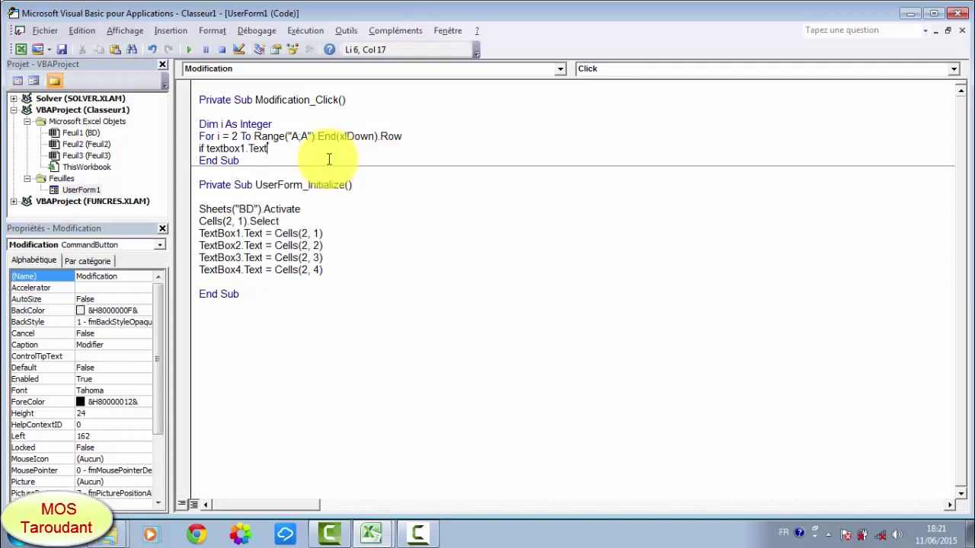
pyautogui.write(' =')
pyautogui.write(' ce')
pyautogui.write('lls(')
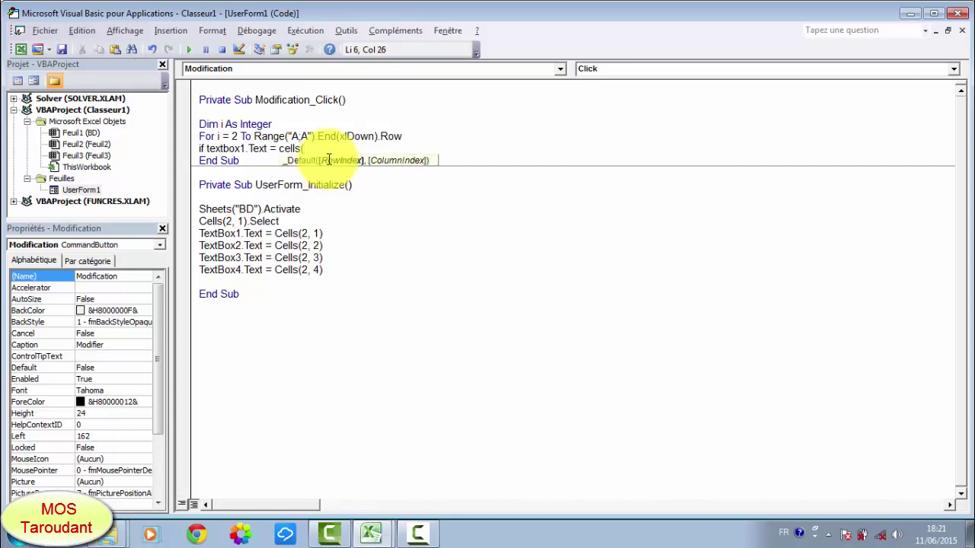
pyautogui.write('i')
pyautogui.write(',')
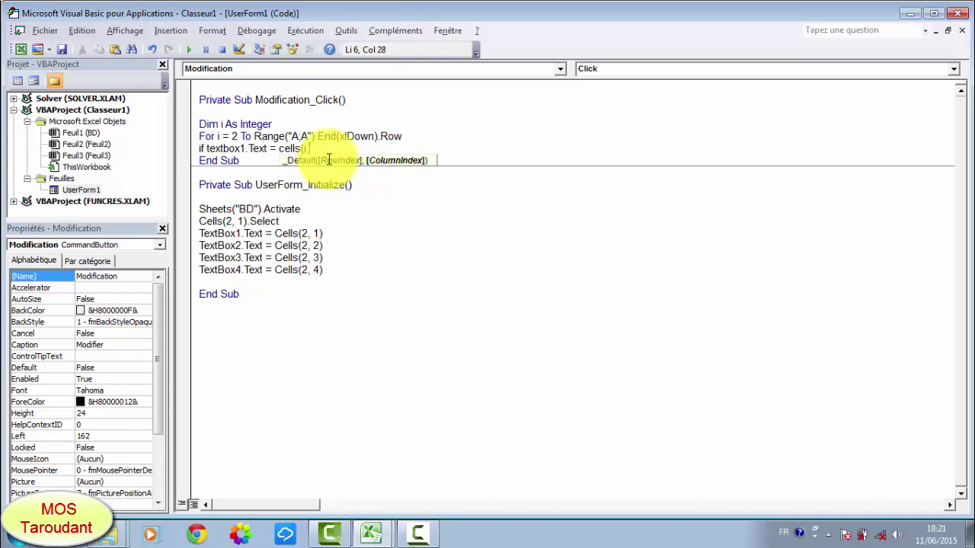
pyautogui.write('1')
pyautogui.write(') th')
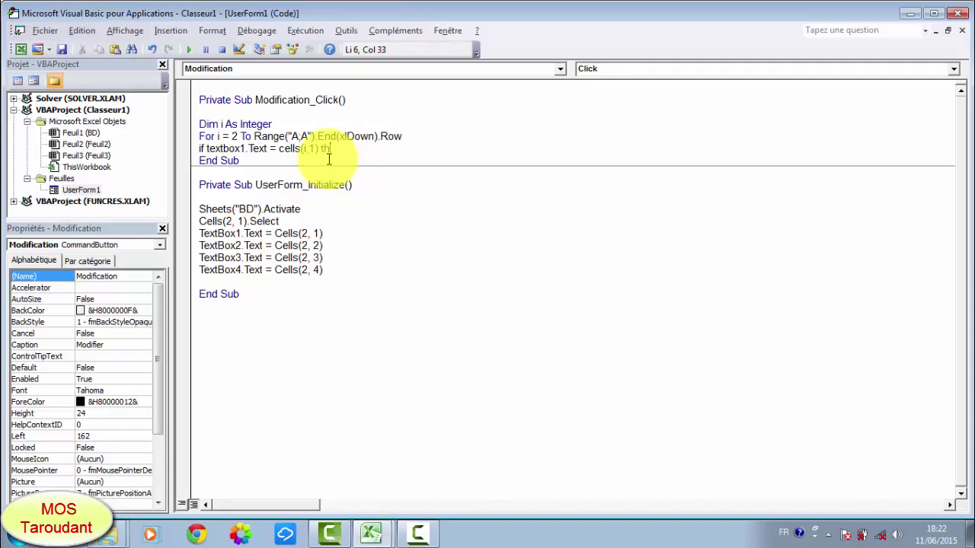
pyautogui.write('en')
pyautogui.press('Return')
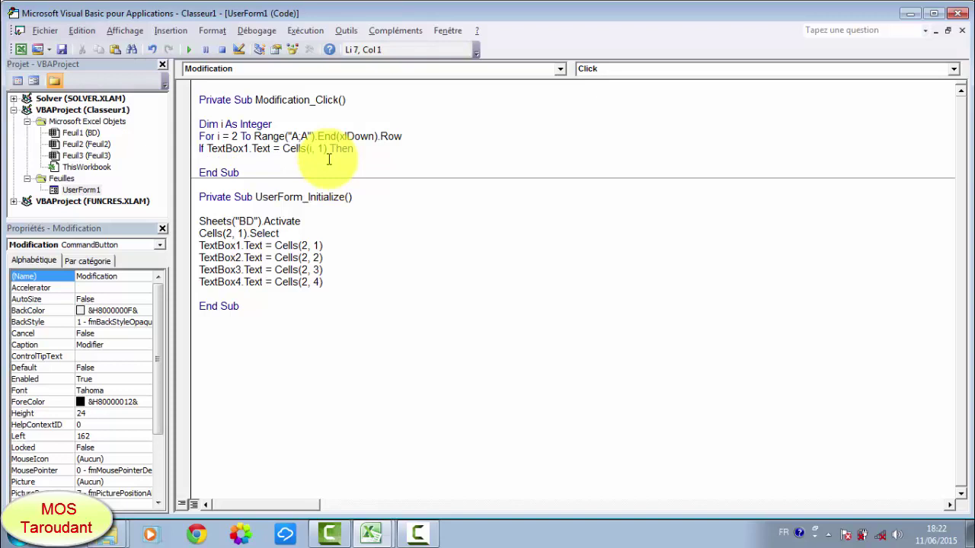
pyautogui.write('ce')
pyautogui.write('ll')
pyautogui.write('s(')
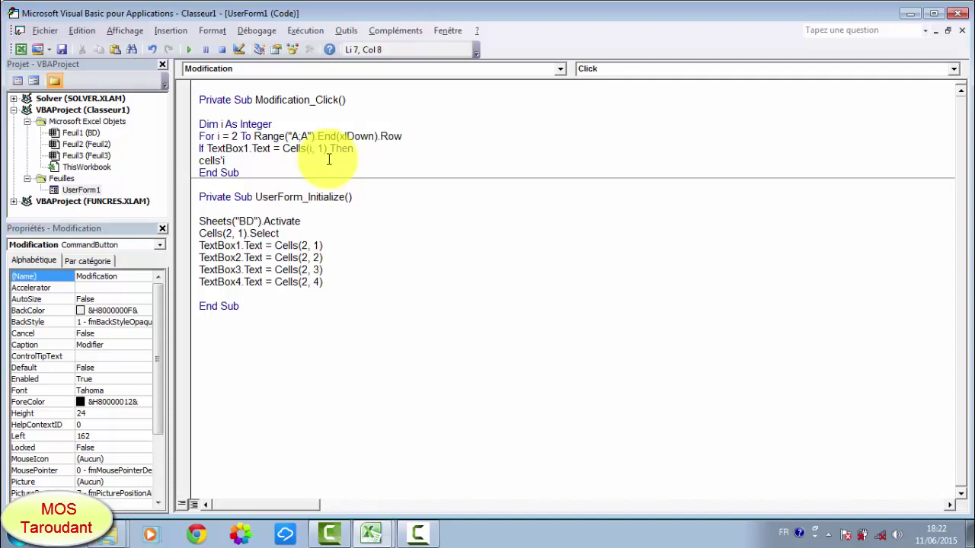
# Step: Complete line 7 of Modification_Click as Cells(i, 2) = TextBox2.Text
pyautogui.press('BackSpace')
pyautogui.write('(')
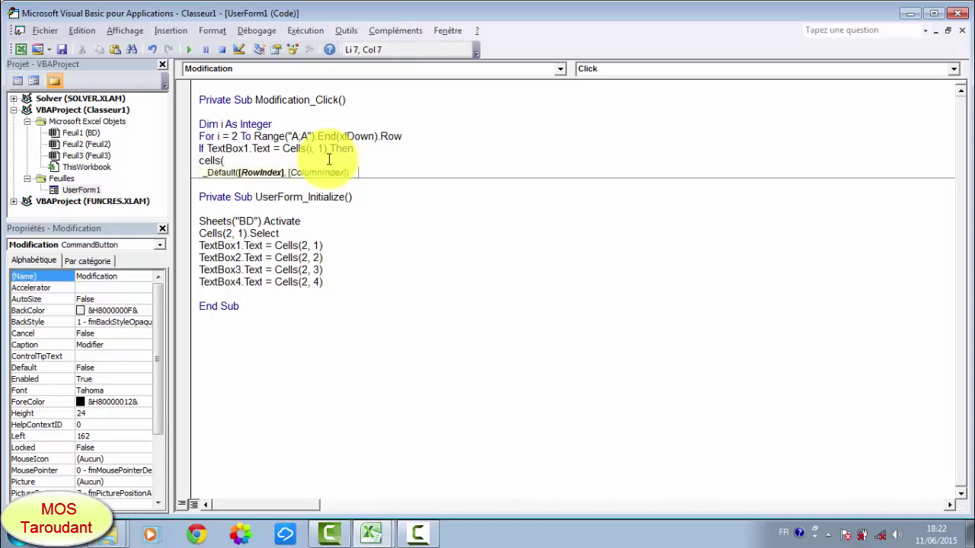
pyautogui.write('i')
pyautogui.write(',')
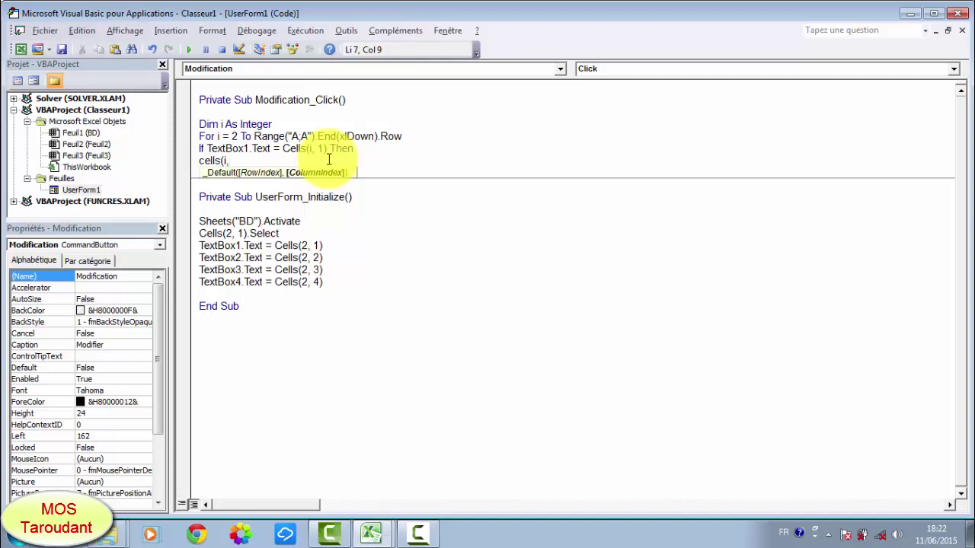
pyautogui.write('2')
pyautogui.write(')')
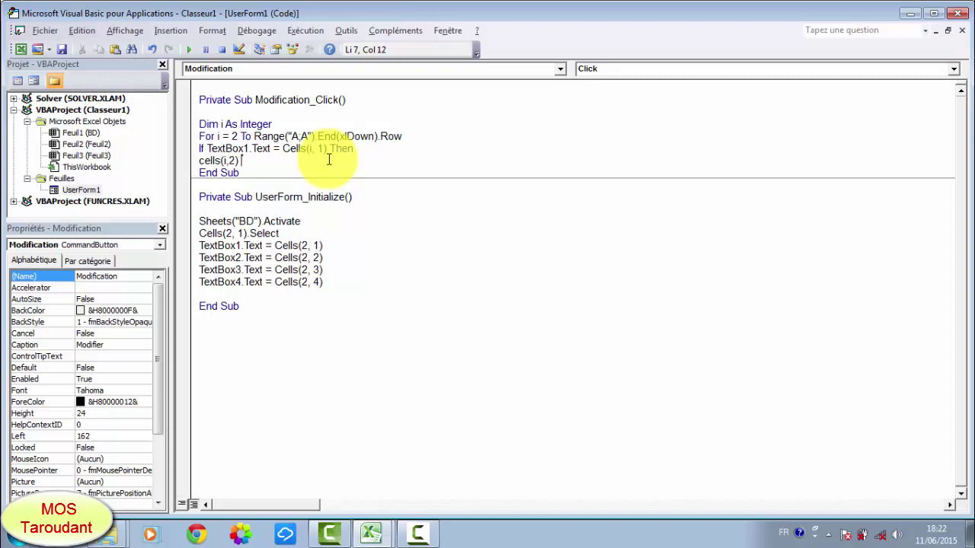
pyautogui.write(' =')
pyautogui.write('text')
pyautogui.write('box')
pyautogui.write('2.')
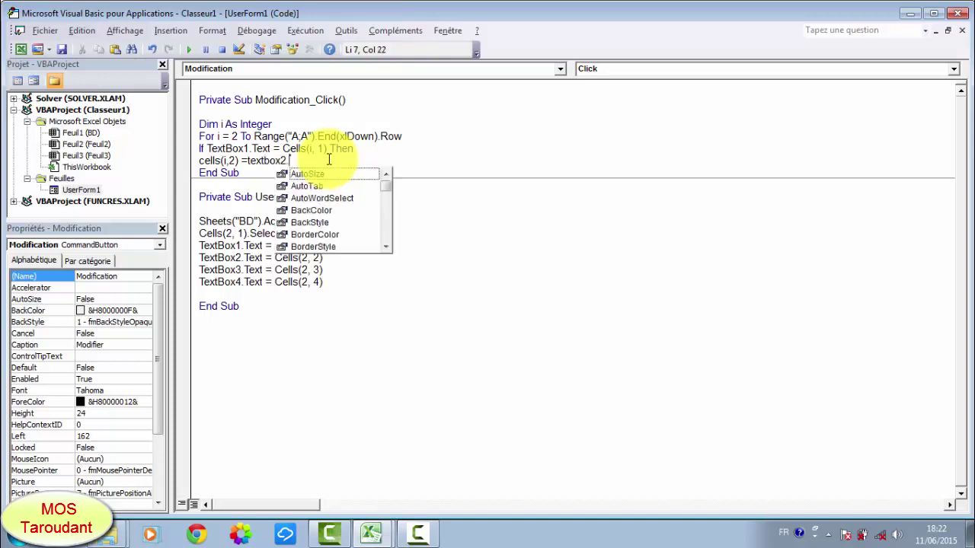
pyautogui.write('te')
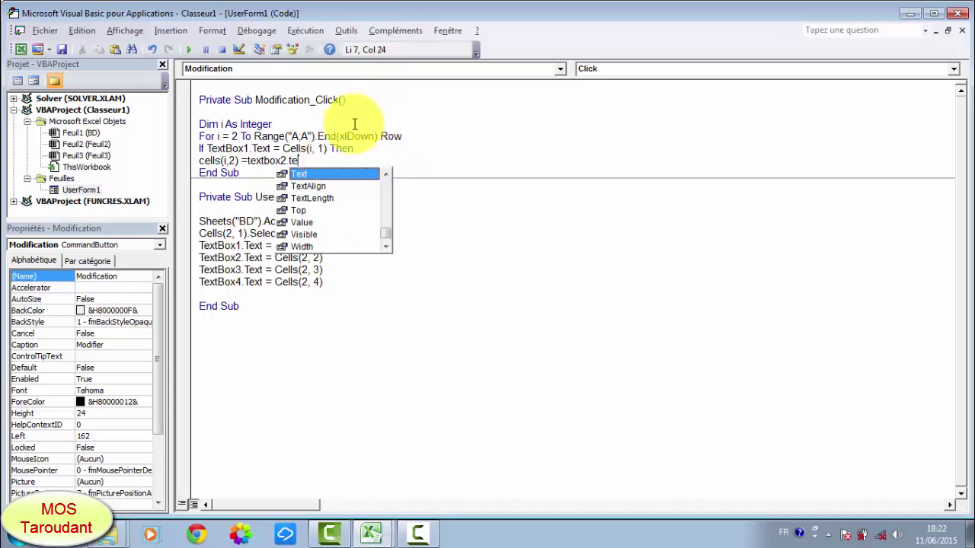
pyautogui.write('xt')
pyautogui.press('Return')
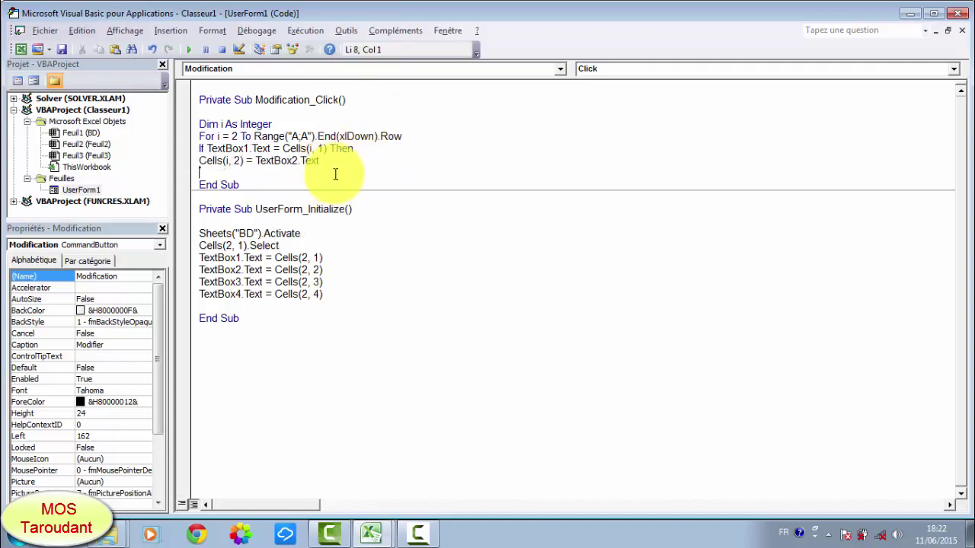
# Step: Duplicate the Cells(i, 2) = TextBox2.Text line twice with Edition > Copier and Coller
pyautogui.click(192, 161)
pyautogui.click(81, 30)
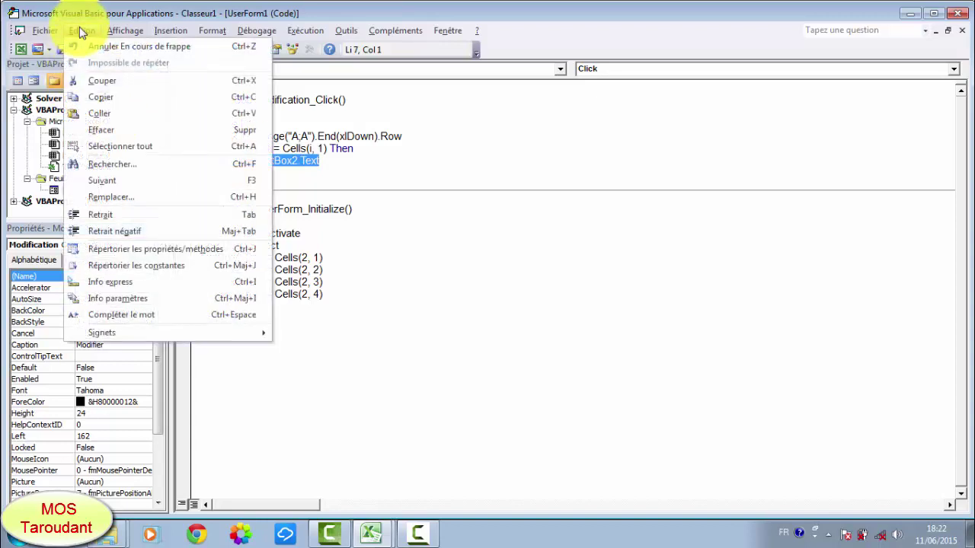
pyautogui.click(103, 102)
pyautogui.click(211, 173)
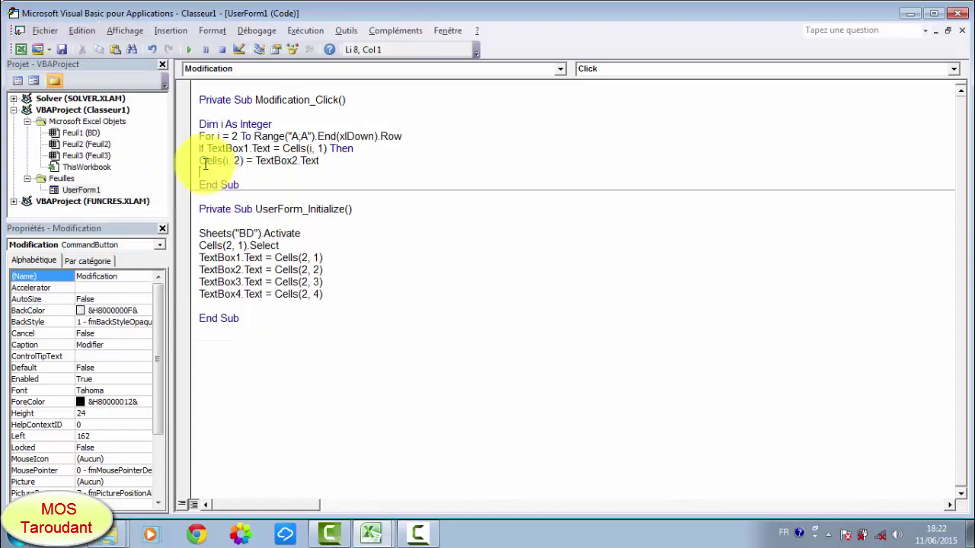
pyautogui.click(82, 31)
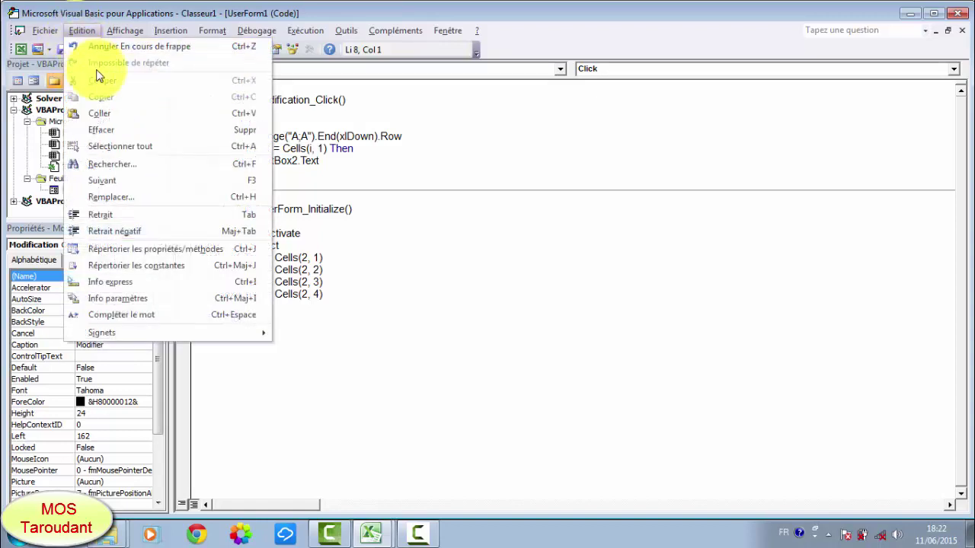
pyautogui.click(117, 120)
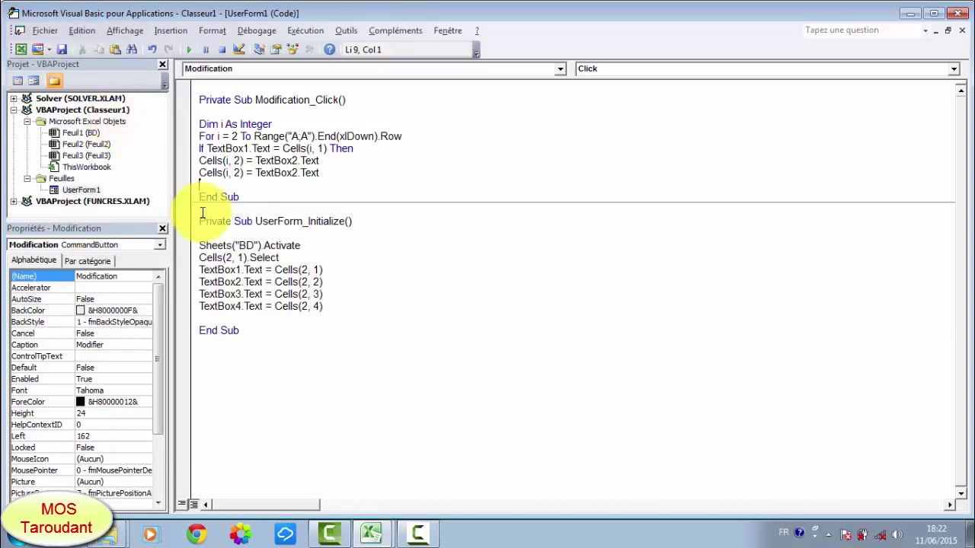
pyautogui.click(82, 30)
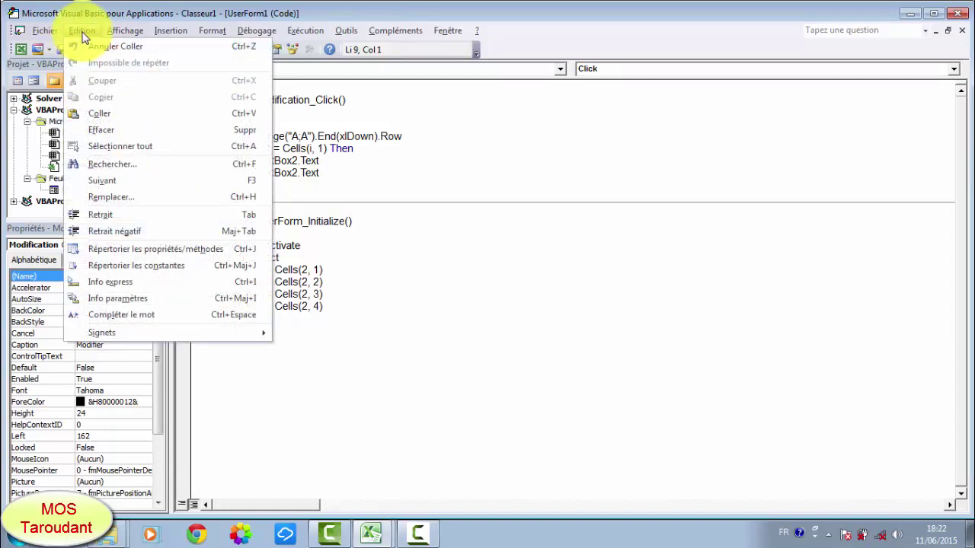
pyautogui.click(113, 116)
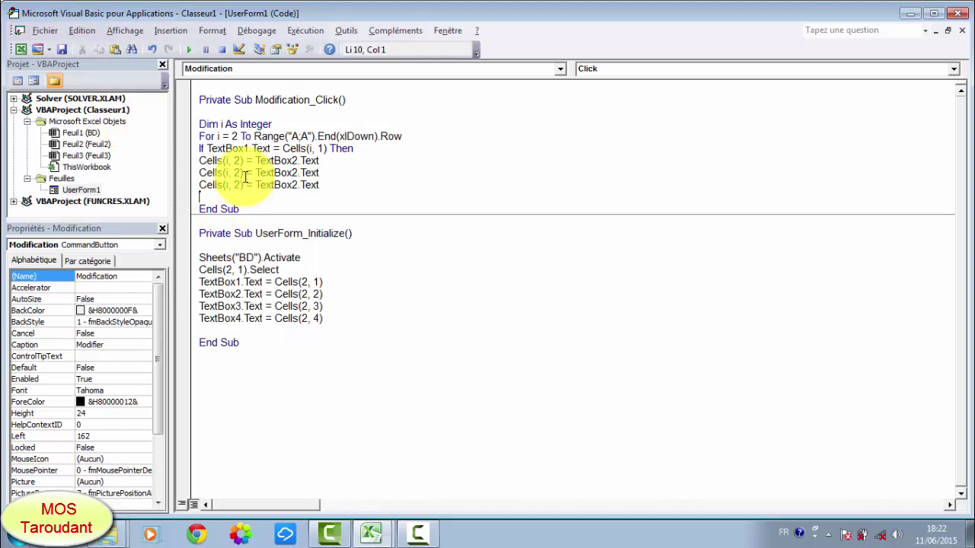
# Step: Change the copies to Cells(i, 3) = TextBox3.Text and Cells(i, 4) = TextBox4.Text
pyautogui.doubleClick(238, 173)
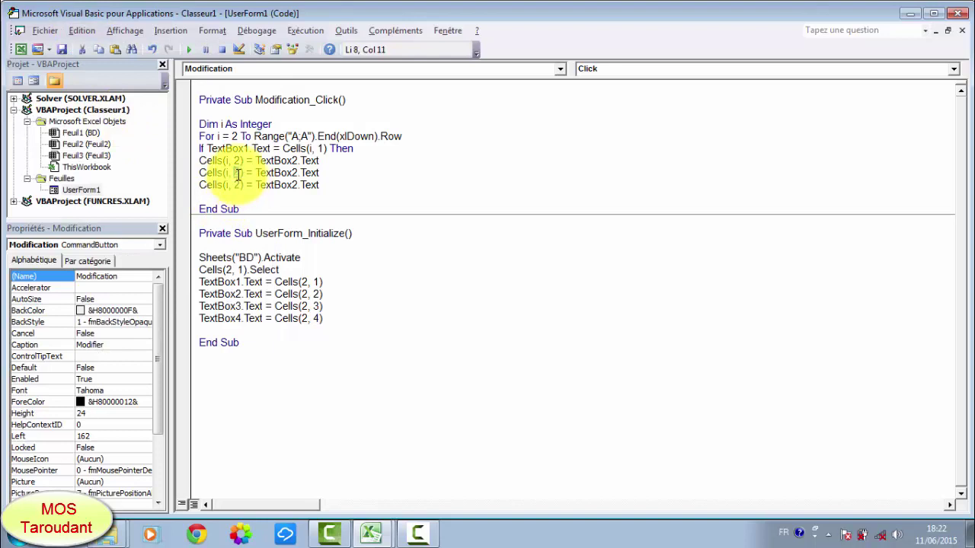
pyautogui.write('3')
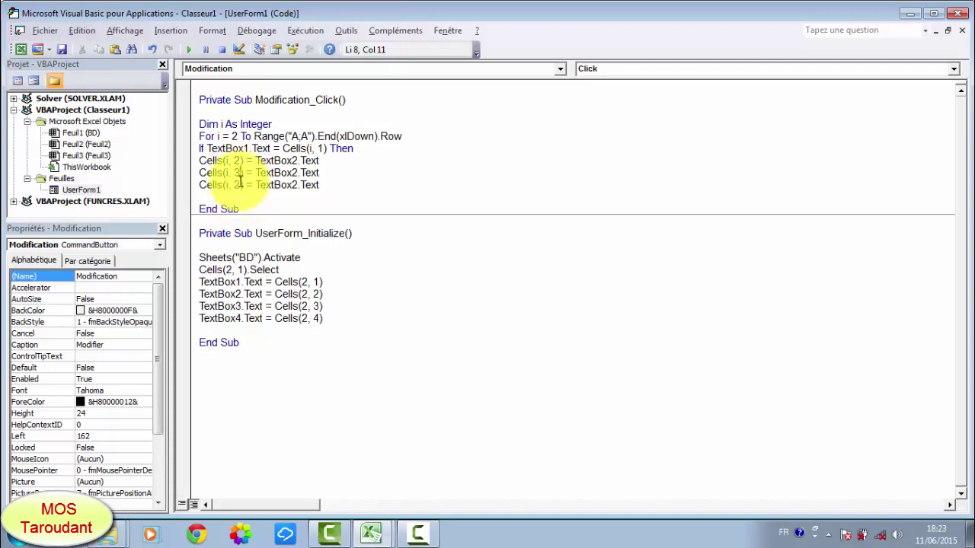
pyautogui.doubleClick(237, 184)
pyautogui.write('4')
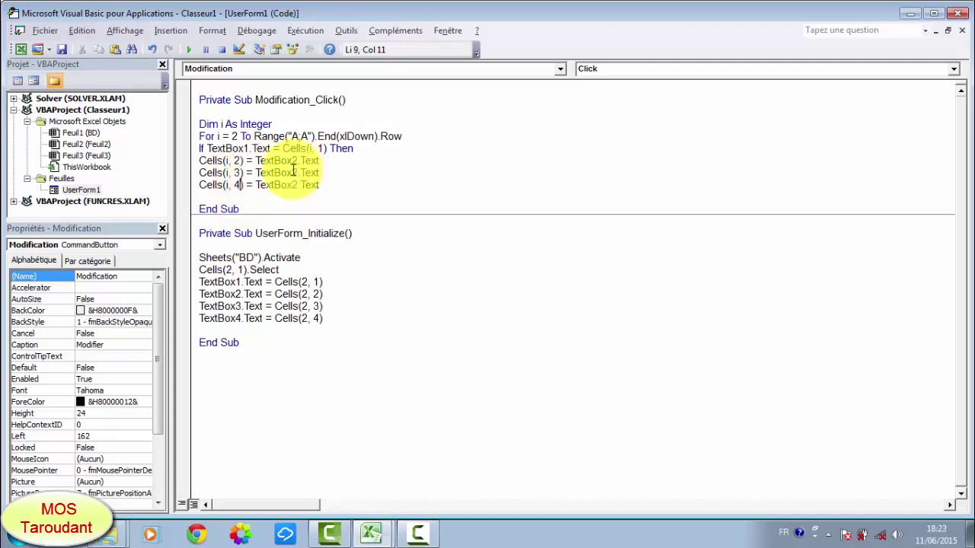
pyautogui.doubleClick(296, 173)
pyautogui.write('3')
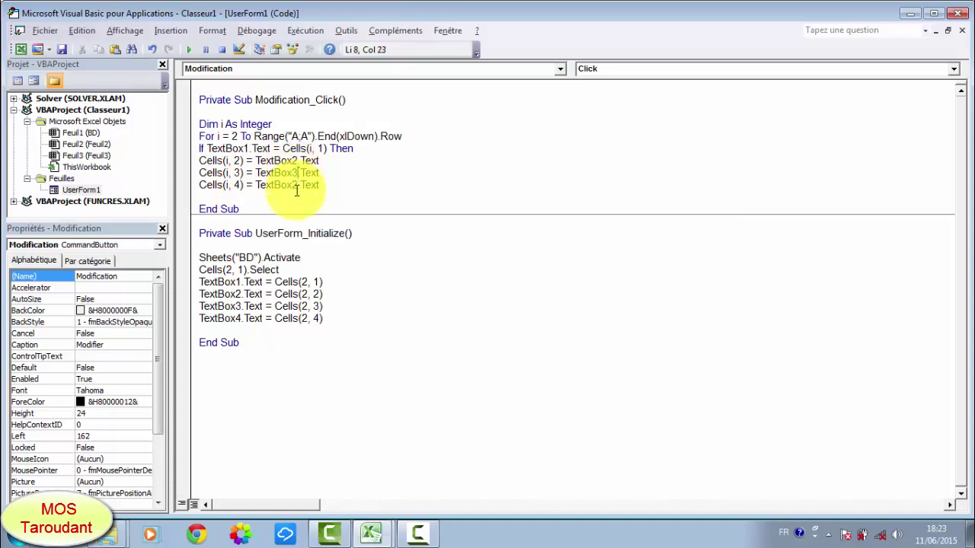
pyautogui.doubleClick(296, 184)
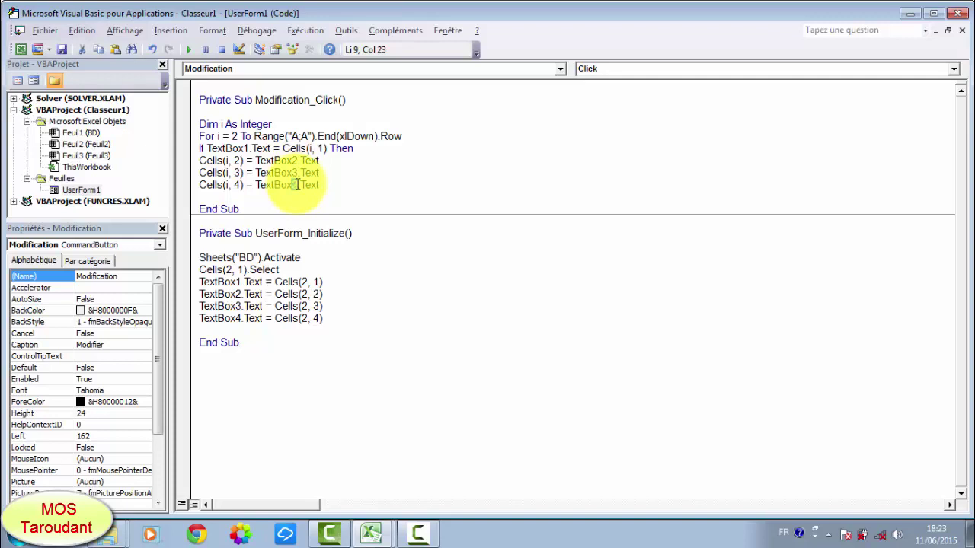
pyautogui.write('4')
# Step: Close the If block and the loop with End If and Next i
pyautogui.click(216, 197)
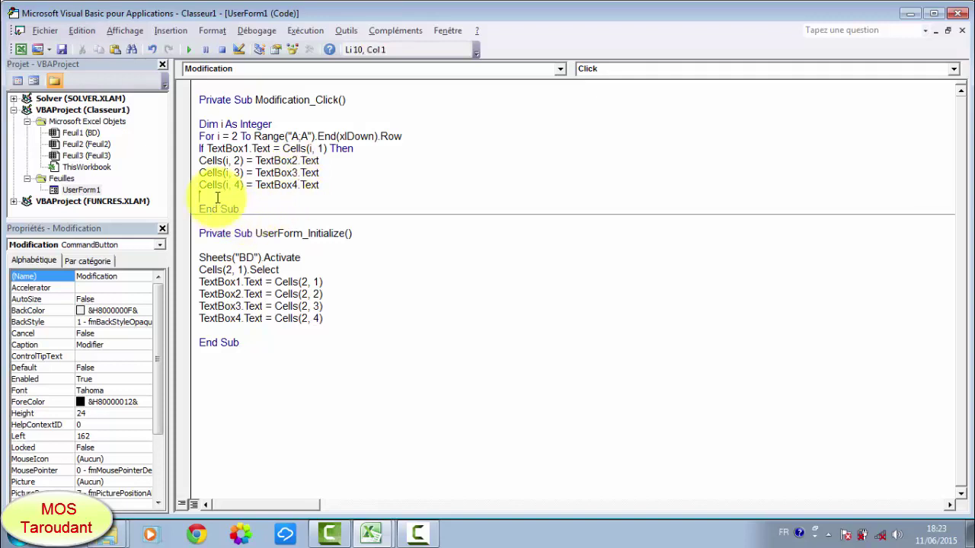
pyautogui.write('E')
pyautogui.write('nd  ')
pyautogui.write('f')
pyautogui.press('Return')
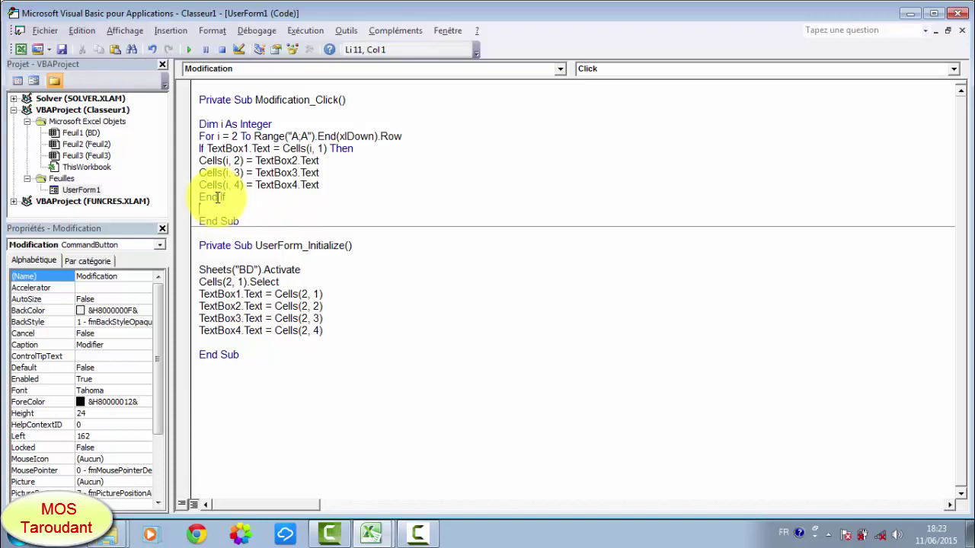
pyautogui.write('ne')
pyautogui.write('xt i')
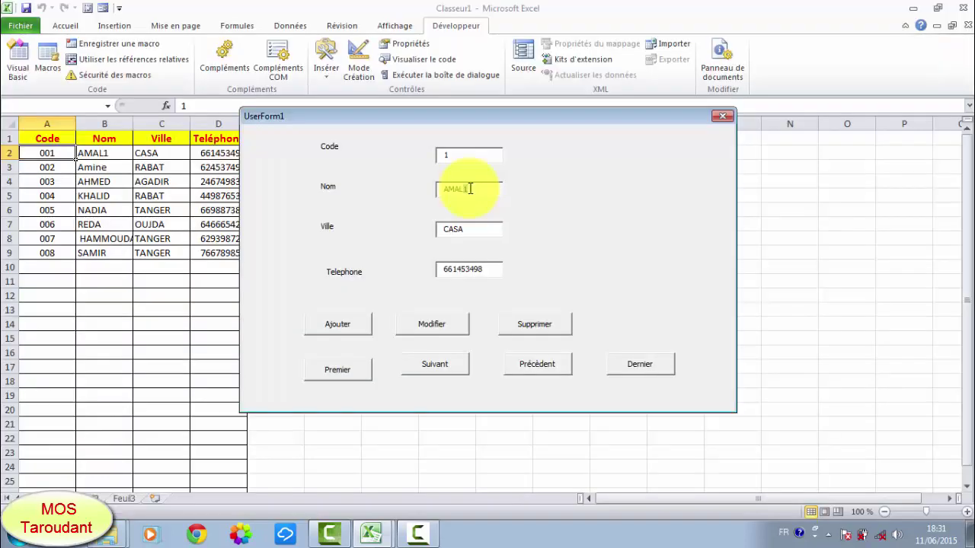
# Step: Try Modifier on the form, then debug the resulting Range error and reset the macro
pyautogui.press('Tab')
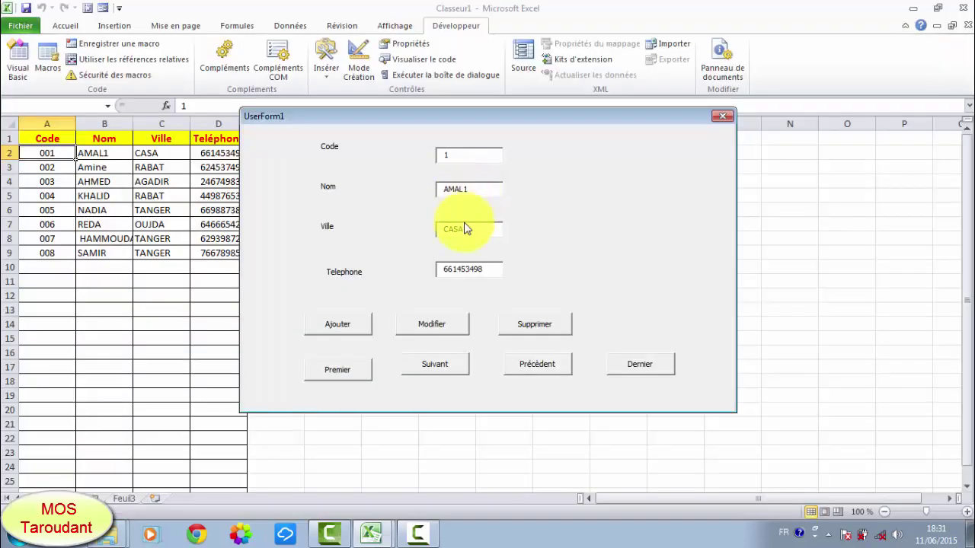
pyautogui.click(432, 330)
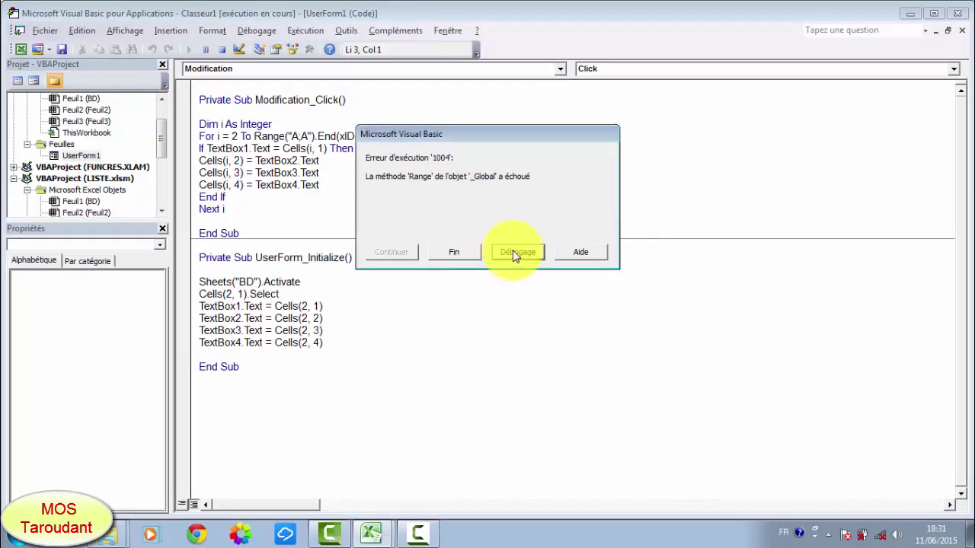
pyautogui.click(517, 252)
pyautogui.click(303, 137)
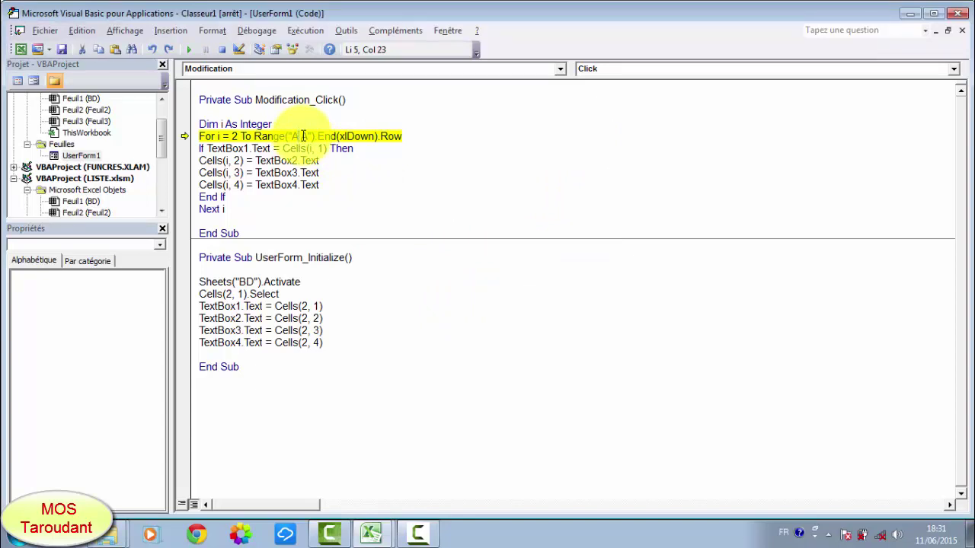
pyautogui.click(303, 135)
pyautogui.click(393, 183)
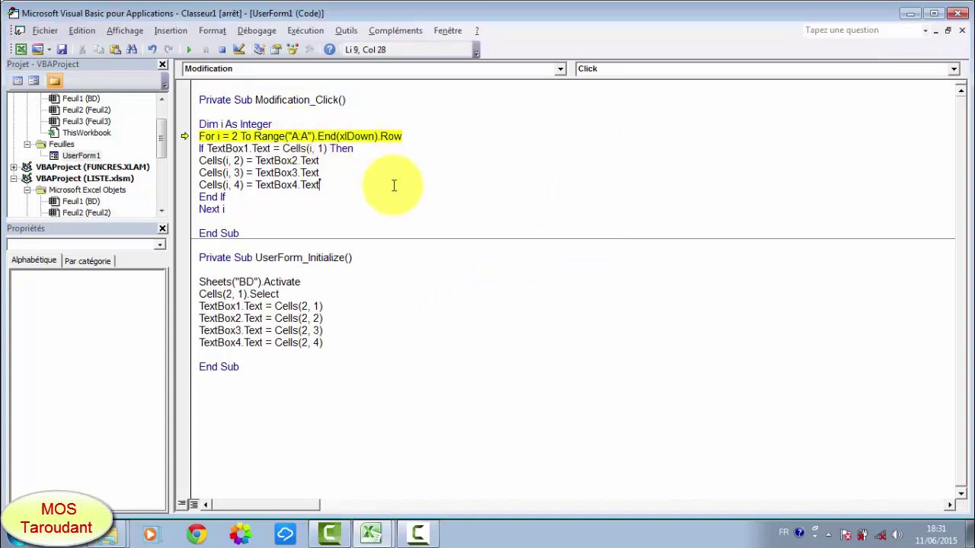
# Step: Rerun UserForm1, set record 001's Ville to TANGER, apply with Modifier, and close the form
pyautogui.click(191, 50)
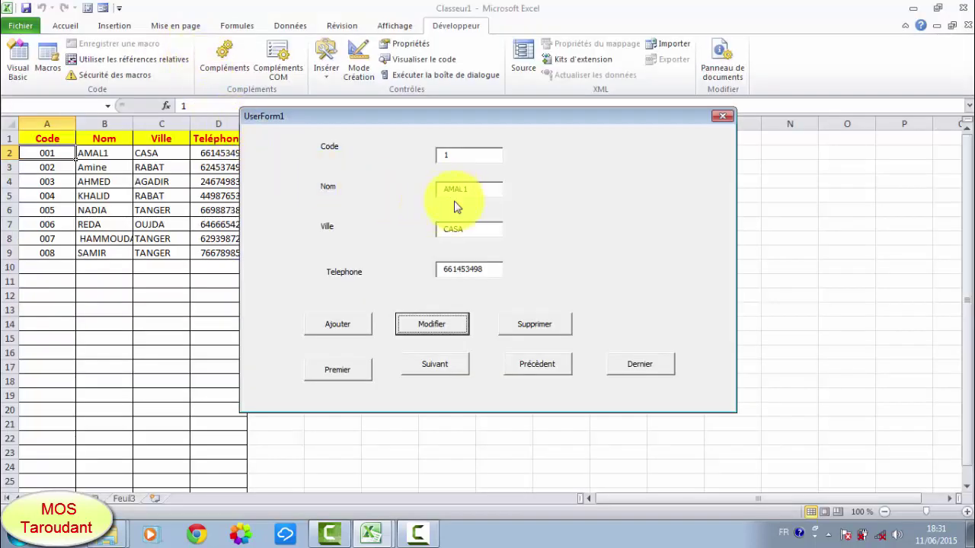
pyautogui.moveTo(463, 188); pyautogui.dragTo(480, 194)
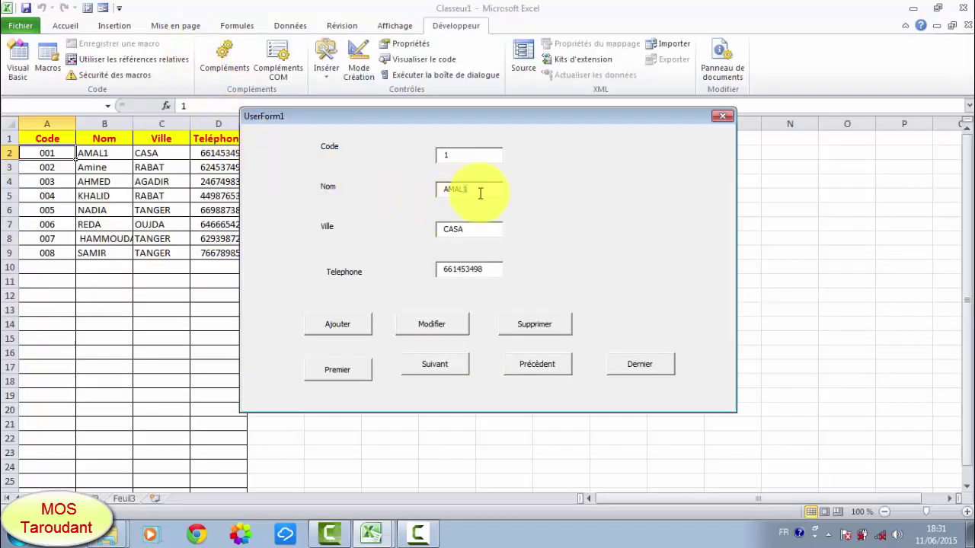
pyautogui.click(457, 229)
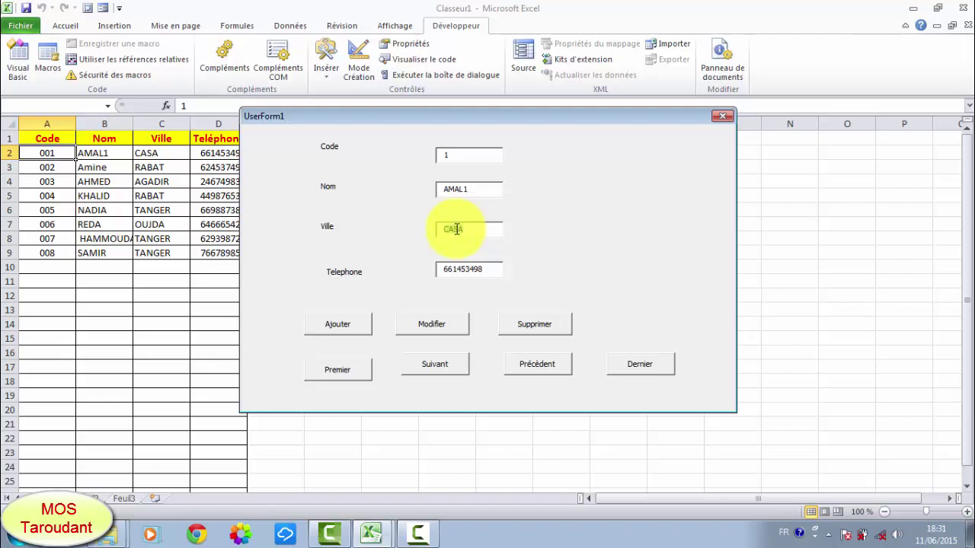
pyautogui.write('TA')
pyautogui.write('NGER')
pyautogui.click(447, 334)
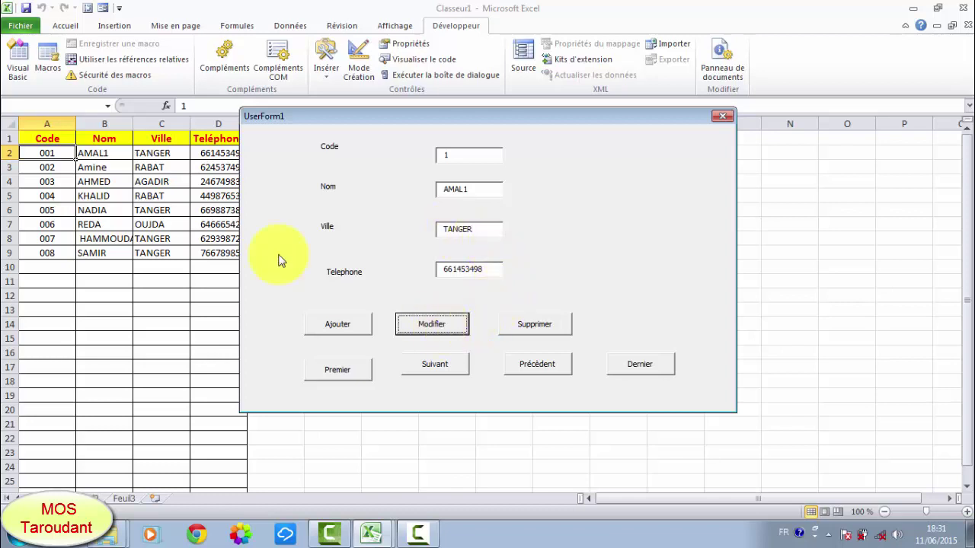
pyautogui.click(722, 116)
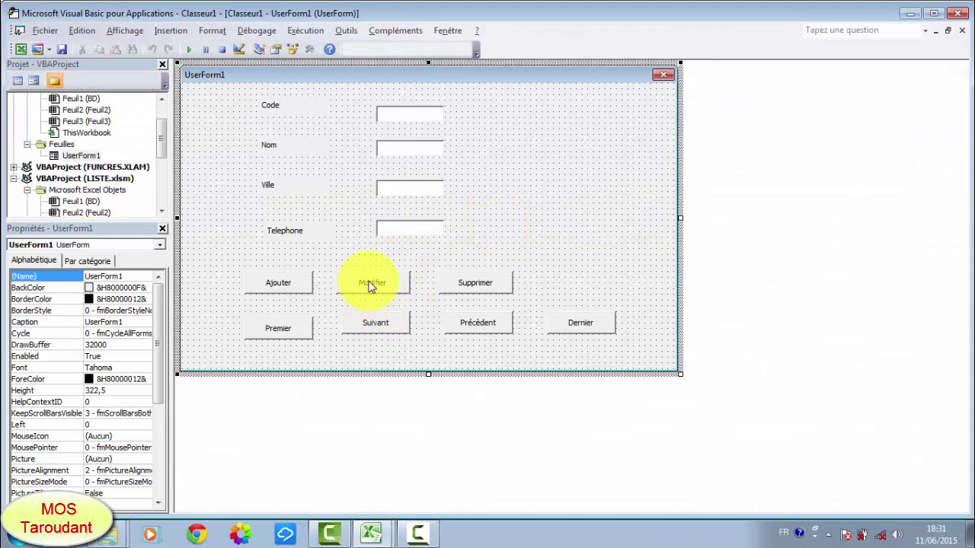
# Step: Below Dim i As Integer, start r = MsgBox("Voulez vous confirmer la modification", vbY
pyautogui.doubleClick(371, 288)
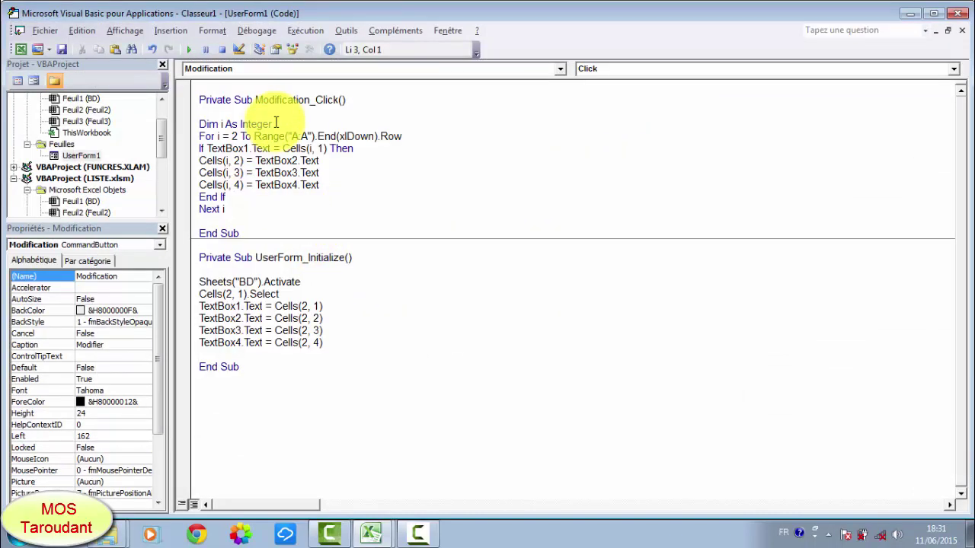
pyautogui.click(278, 124)
pyautogui.press('Return')
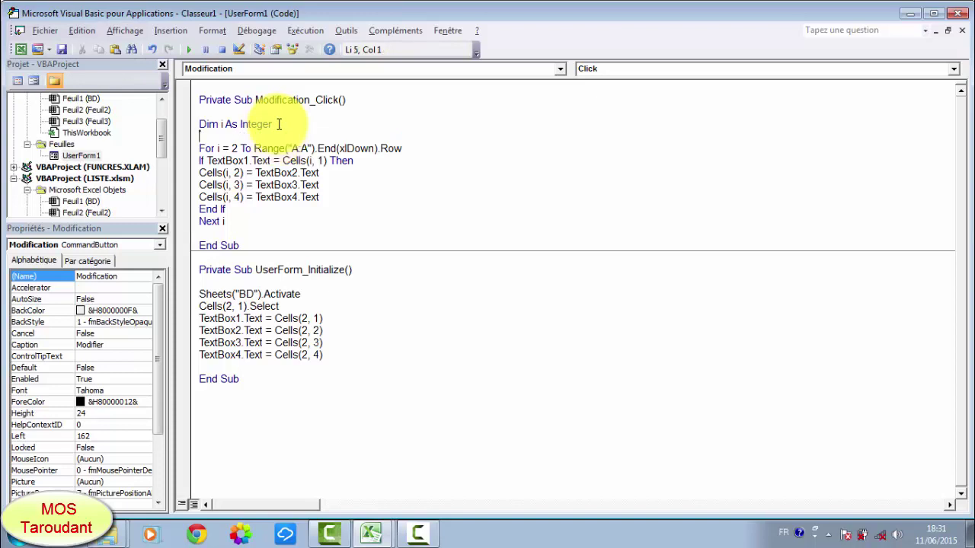
pyautogui.write('r')
pyautogui.write('=')
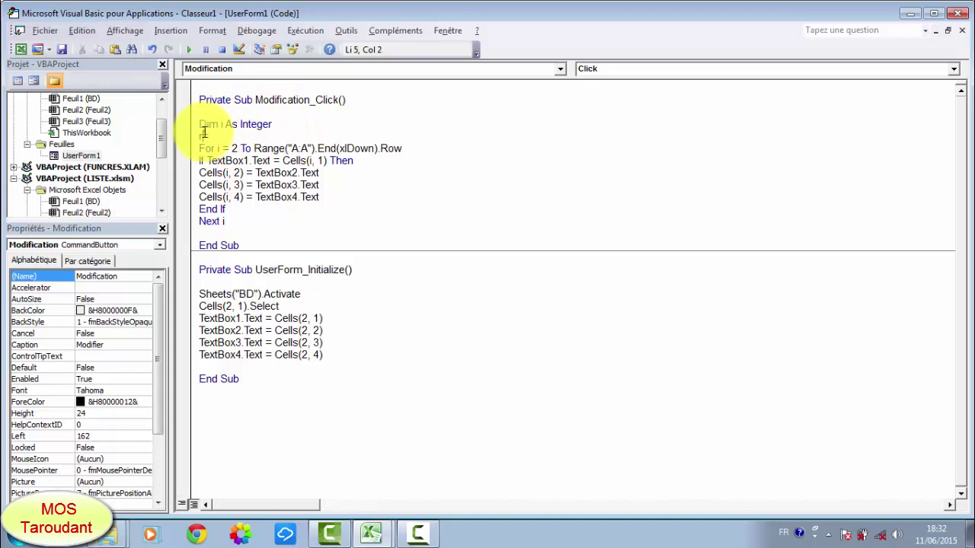
pyautogui.write('=')
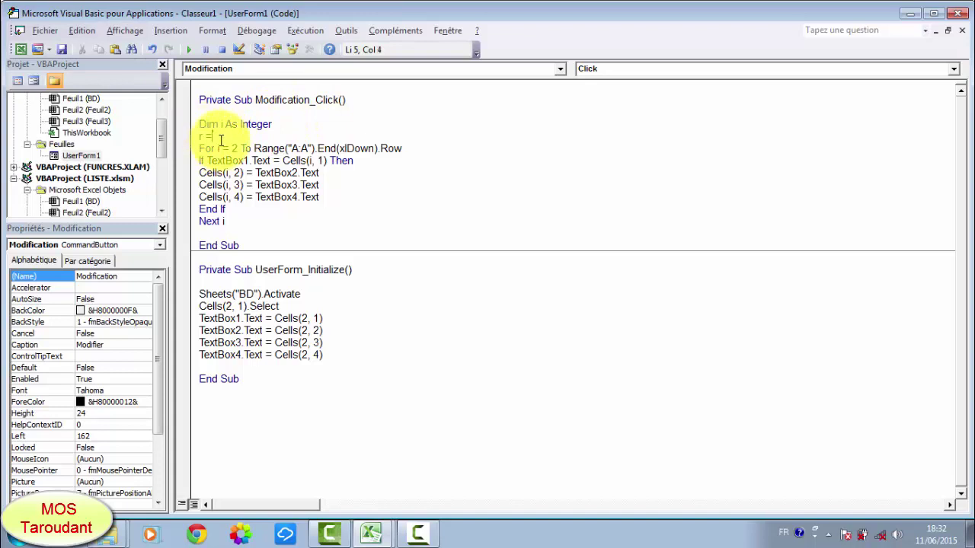
pyautogui.write(' m')
pyautogui.write('sg')
pyautogui.write('box')
pyautogui.write('("')
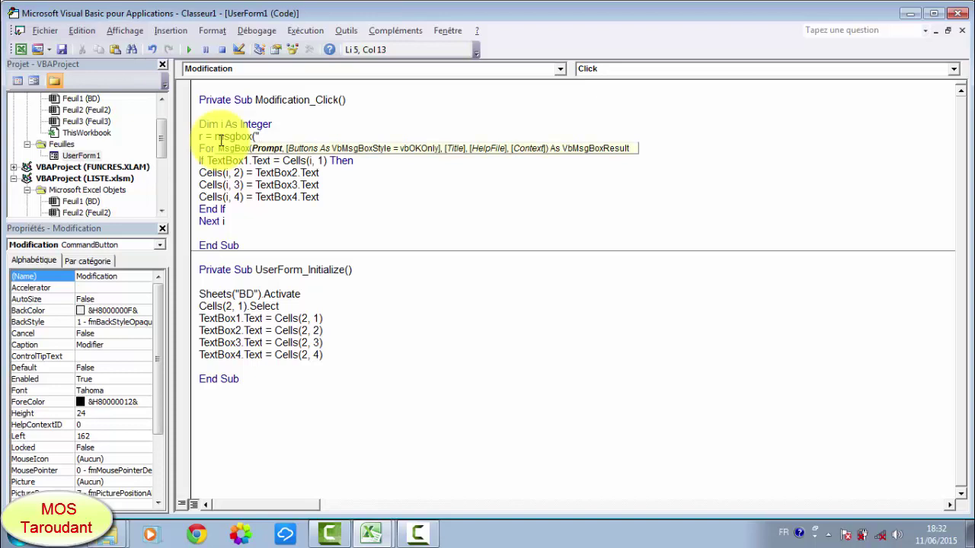
pyautogui.write('Voul')
pyautogui.write('ez vo')
pyautogui.write('us ')
pyautogui.write('confi')
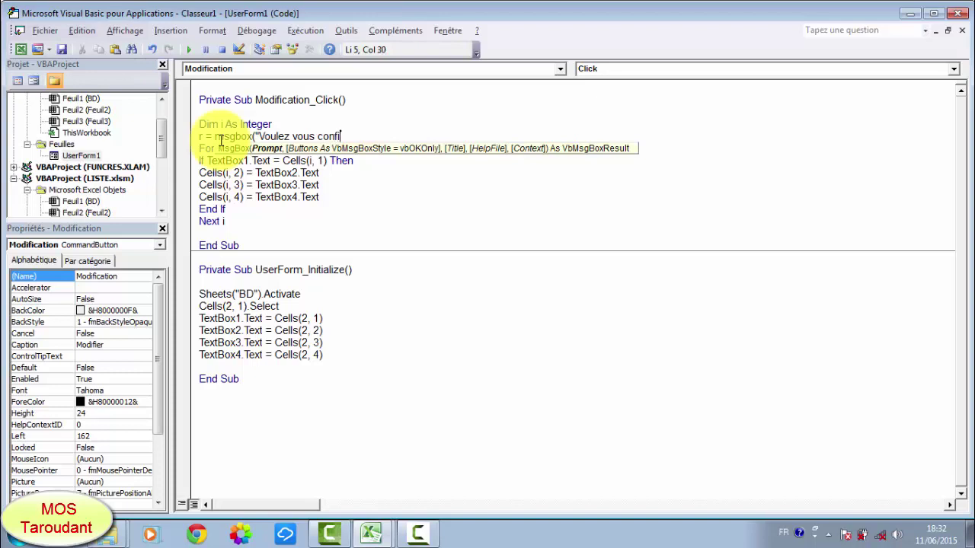
pyautogui.write('rm')
pyautogui.write('er ')
pyautogui.write('la m')
pyautogui.write('odif')
pyautogui.write('icat')
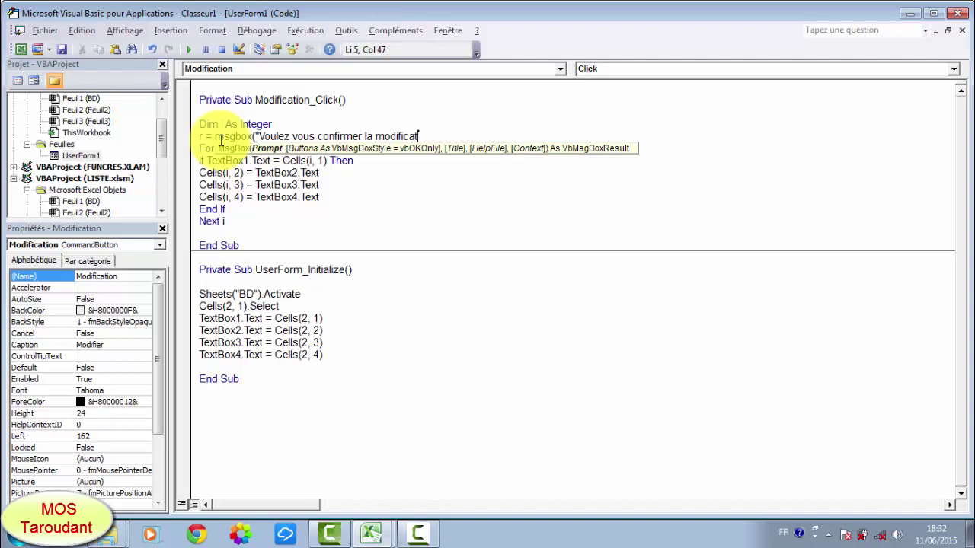
pyautogui.write('ion')
pyautogui.write('"')
pyautogui.write(',')
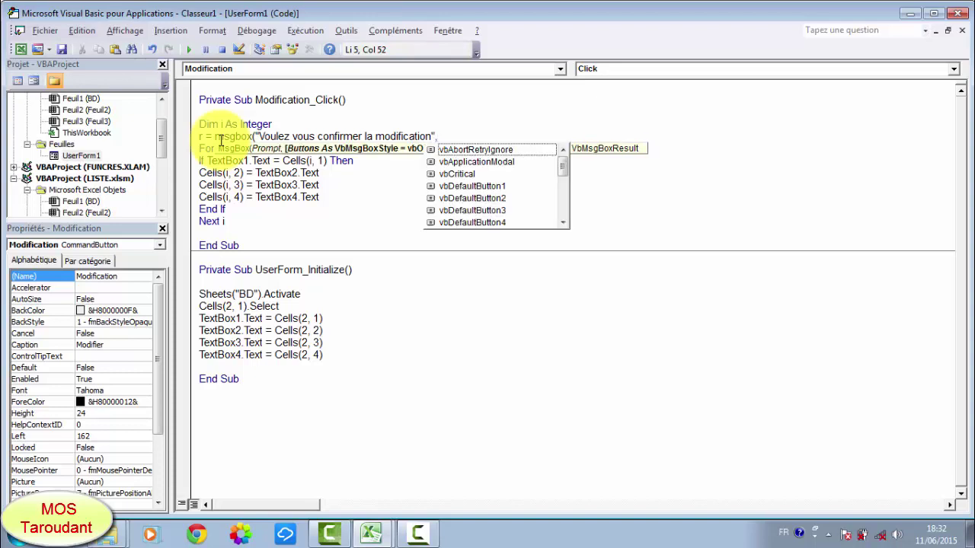
pyautogui.write('vb')
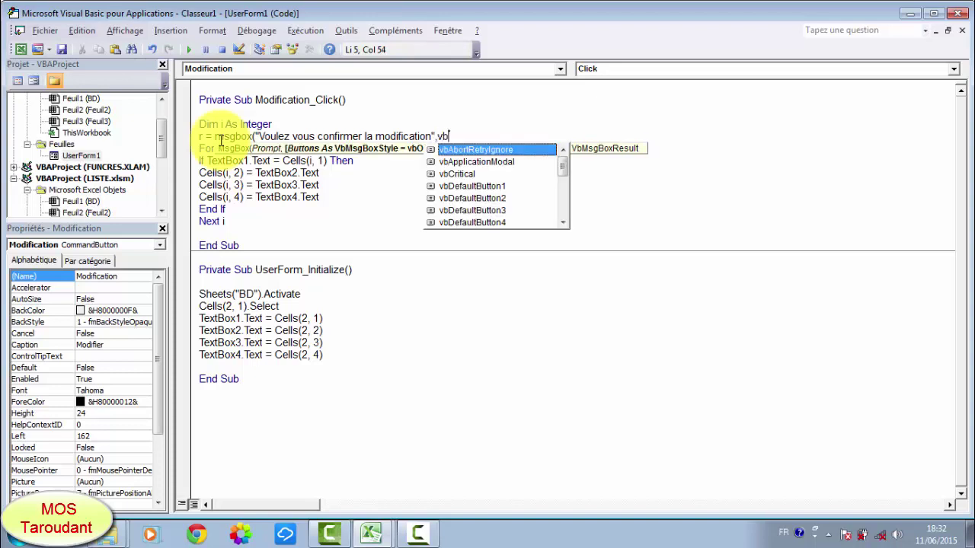
pyautogui.write('y')
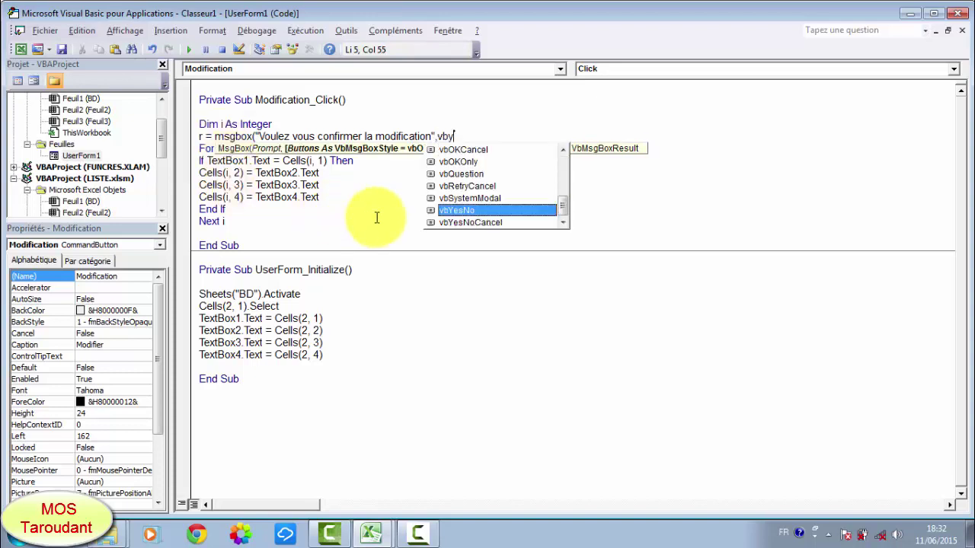
# Step: Finish the prompt with vbYesNo and the title "Gestion fonctionnaires"
pyautogui.doubleClick(453, 209)
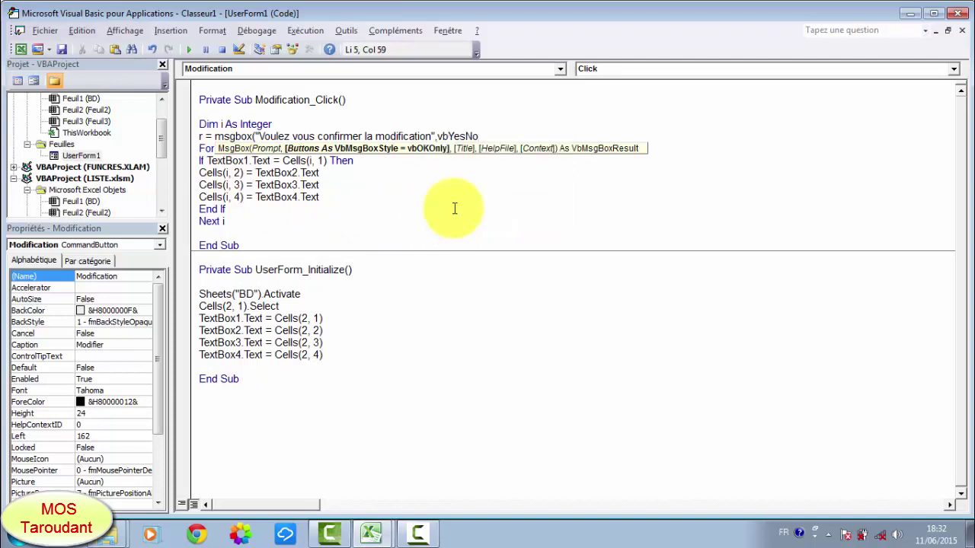
pyautogui.write(',')
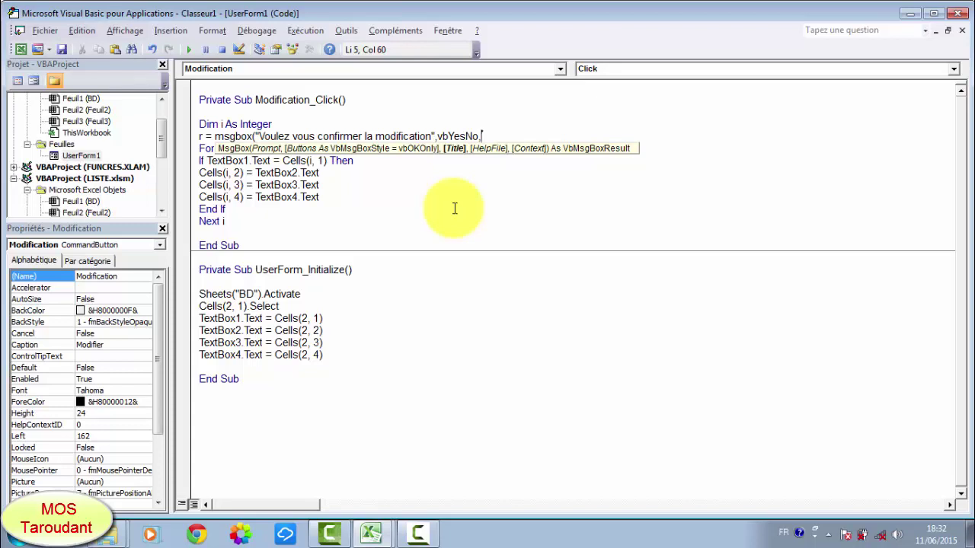
pyautogui.write('"Ge')
pyautogui.write('stion ')
pyautogui.write('fon')
pyautogui.write('ctio')
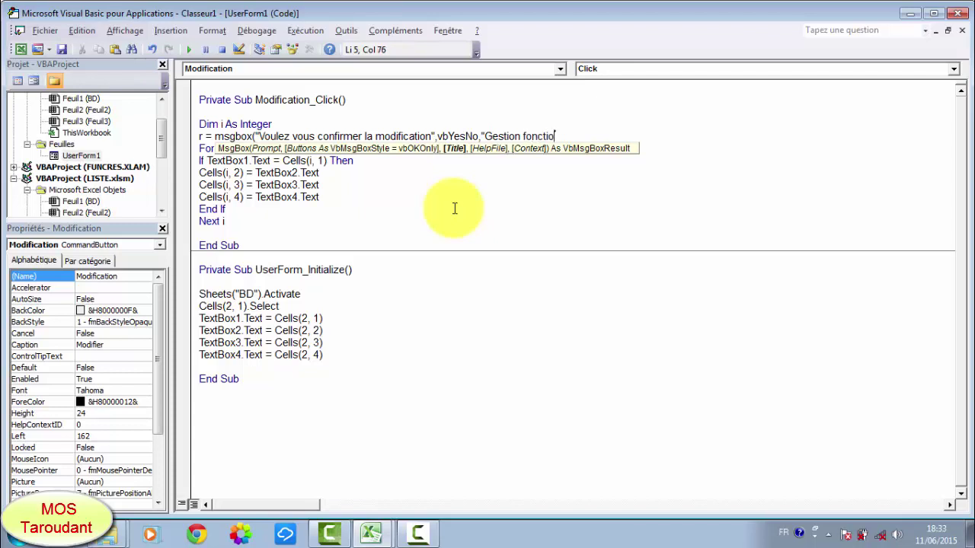
pyautogui.write('nnair')
pyautogui.write('es"')
pyautogui.write(')')
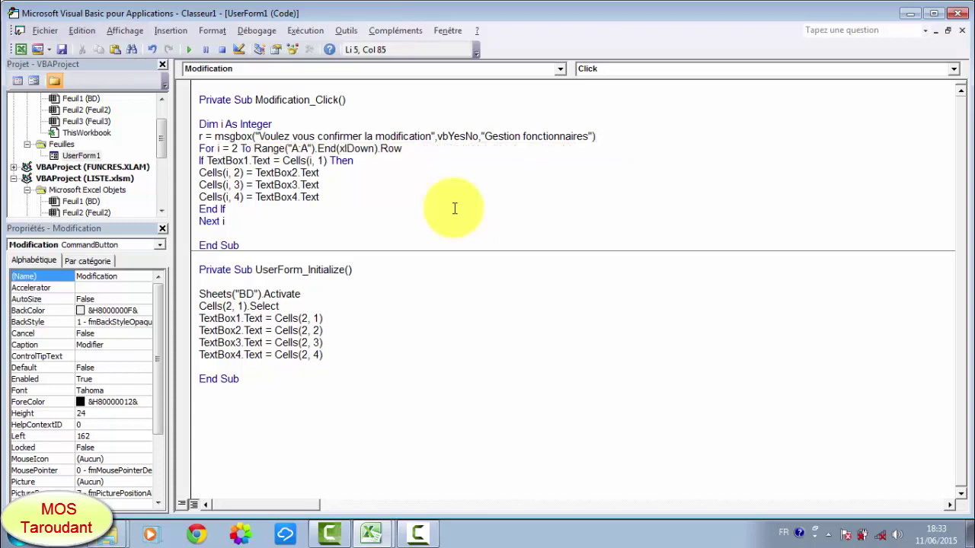
pyautogui.press('Return')
# Step: Add a line exiting the sub unless r is 6, typed as 'if r<> 6 ten exit sub'
pyautogui.write('i')
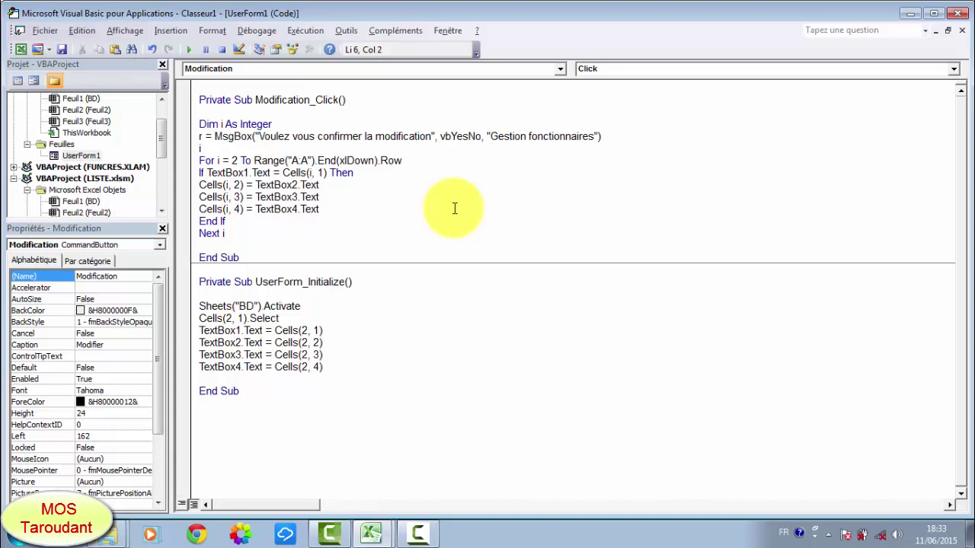
pyautogui.write('f ')
pyautogui.write('r<')
pyautogui.write('>')
pyautogui.write(' -')
pyautogui.press('BackSpace')
pyautogui.write('6 ')
pyautogui.write('ten ')
pyautogui.write('exi')
pyautogui.write('t sub')
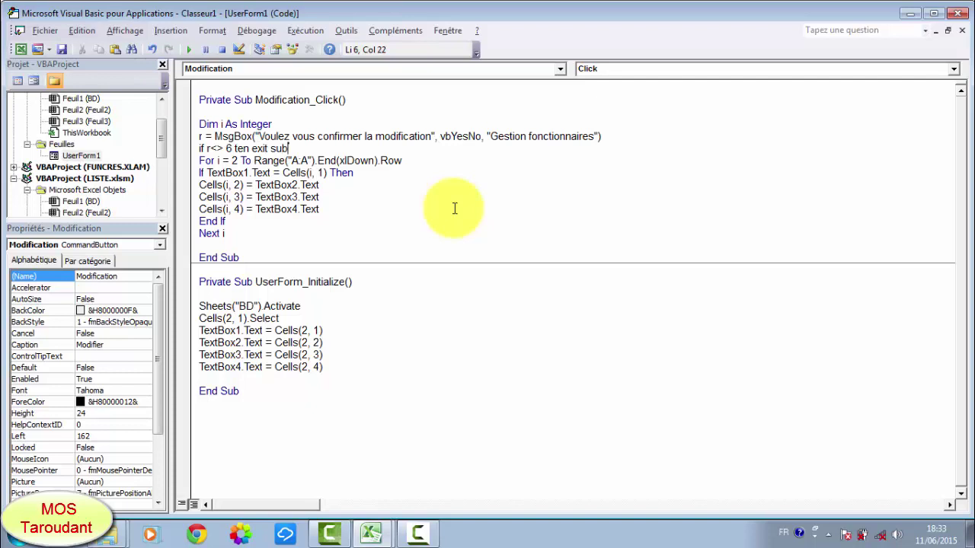
# Step: Fix the compile error by correcting 'ten' to 'then' so the line reads If r <> 6 Then Exit Sub
pyautogui.click(421, 227)
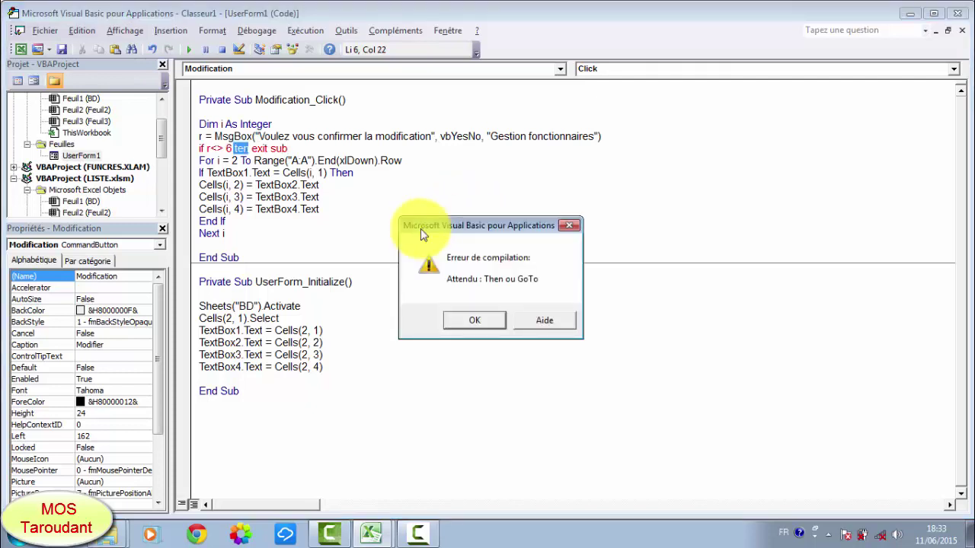
pyautogui.click(481, 325)
pyautogui.click(238, 150)
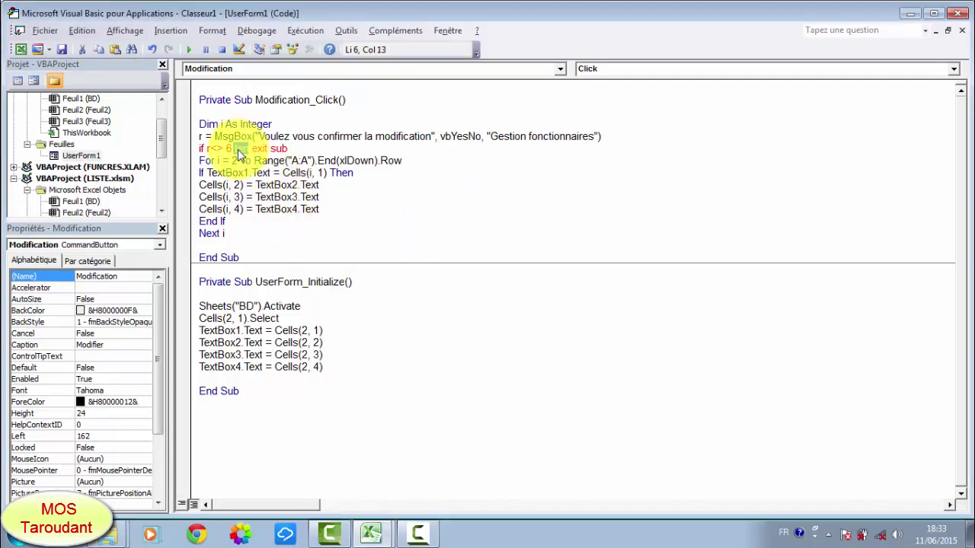
pyautogui.write('h')
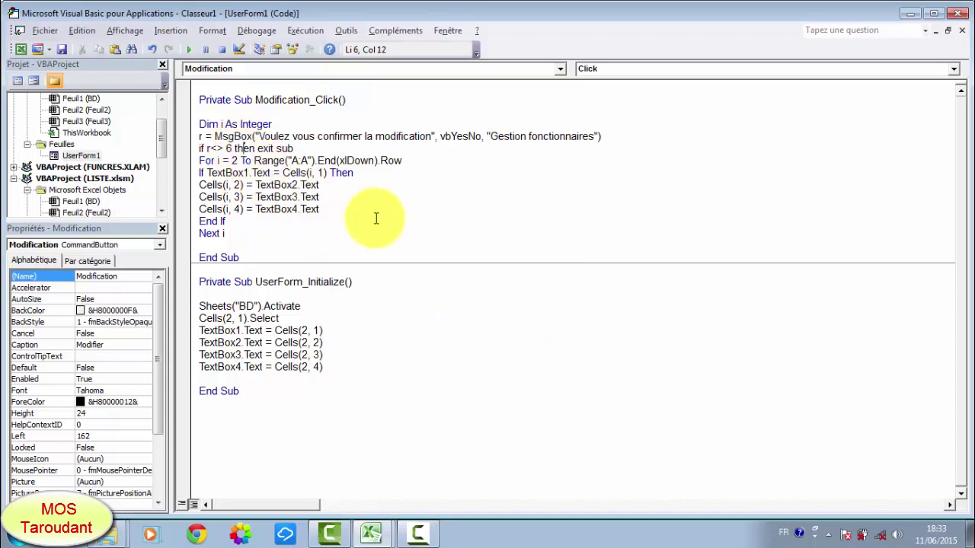
pyautogui.click(379, 217)
pyautogui.click(185, 48)
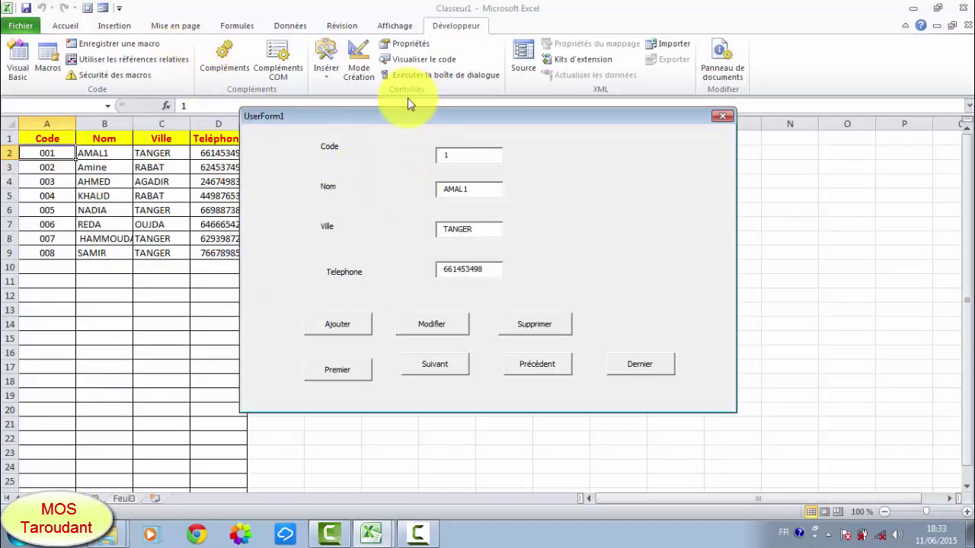
# Step: Change Nom to AMAL2, apply with Modifier, answer Non to the confirmation, and close the form
pyautogui.click(463, 188)
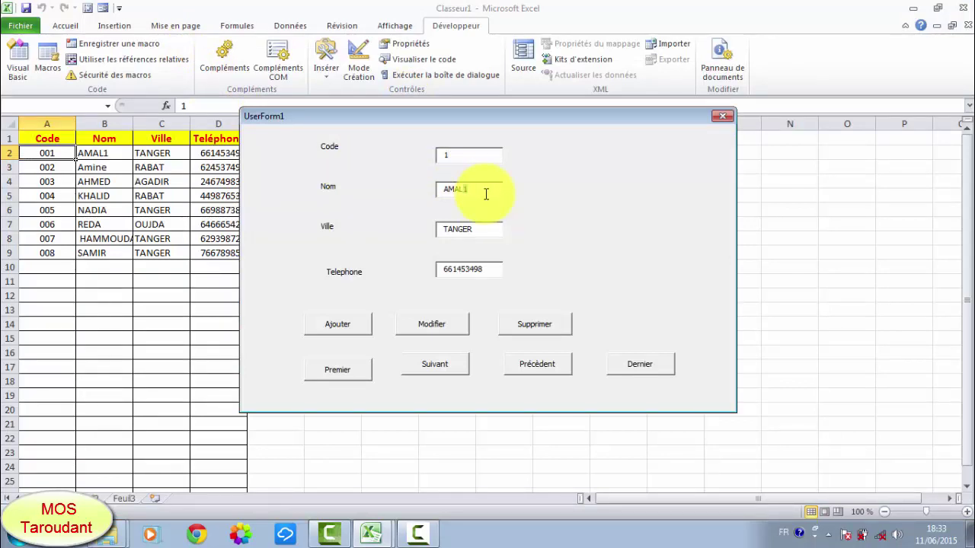
pyautogui.write('2')
pyautogui.click(441, 322)
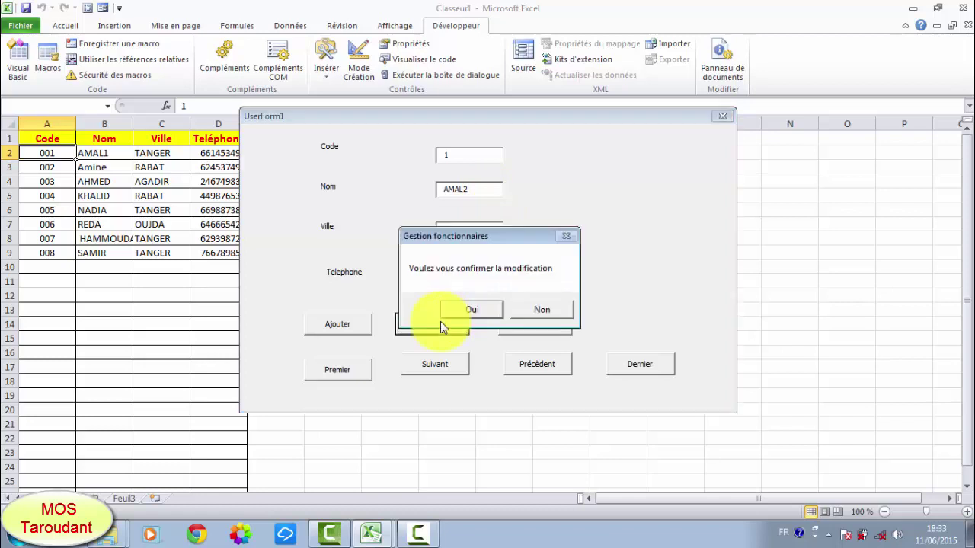
pyautogui.click(549, 309)
pyautogui.click(722, 115)
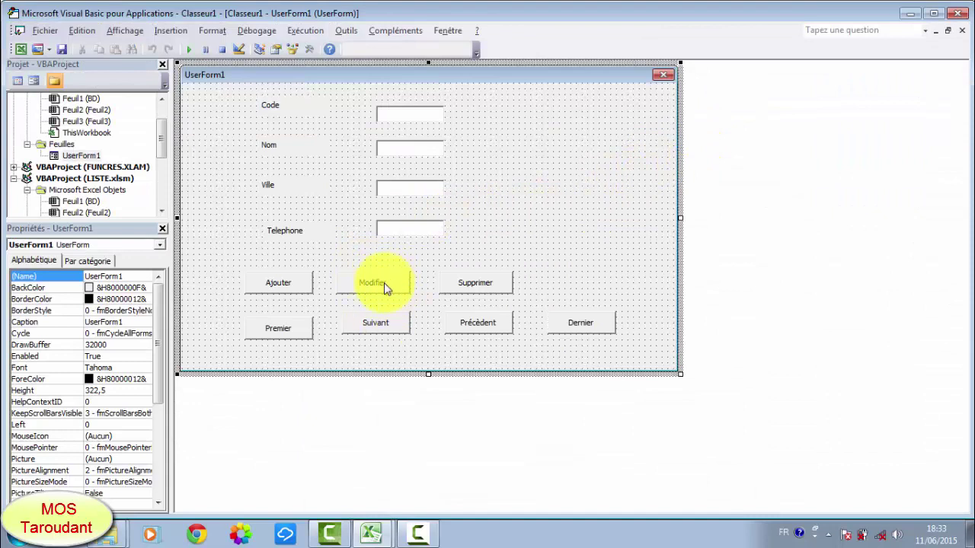
# Step: Generate the empty Ajout_Click procedure from the Ajouter button in the UserForm designer
pyautogui.doubleClick(279, 286)
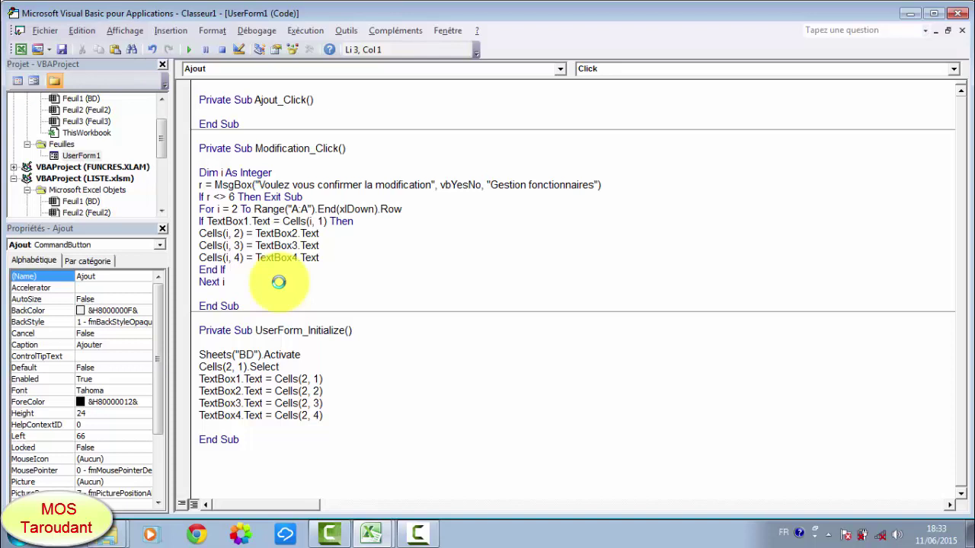
# Step: Write the loop header For i = 2 To Range("a:a").End(xlDown).Row in Ajout_Click
pyautogui.write('for ')
pyautogui.write('i ')
pyautogui.write('= ')
pyautogui.write('2')
pyautogui.write(' to ')
pyautogui.write('rang')
pyautogui.write('e(')
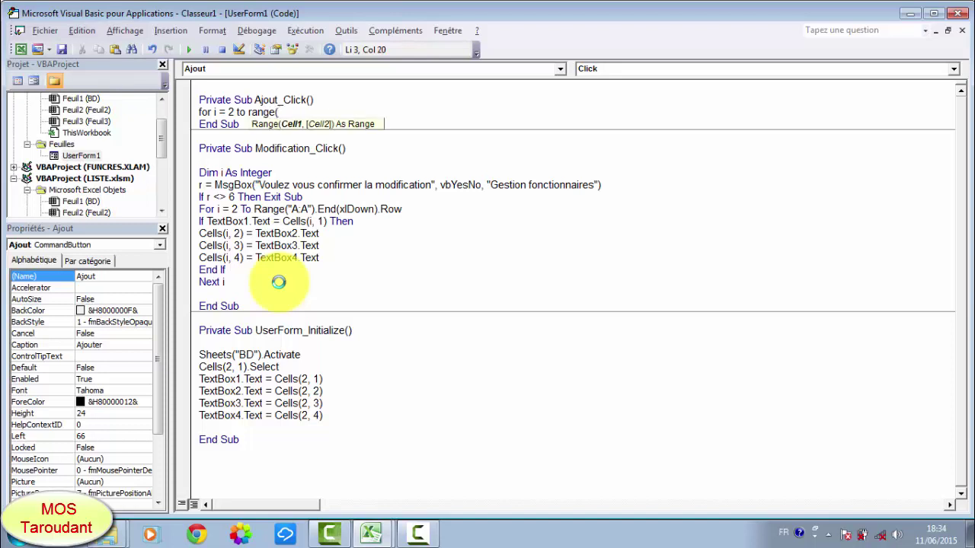
pyautogui.write('"')
pyautogui.write('a')
pyautogui.write(':')
pyautogui.write('a')
pyautogui.write('"')
pyautogui.write(')')
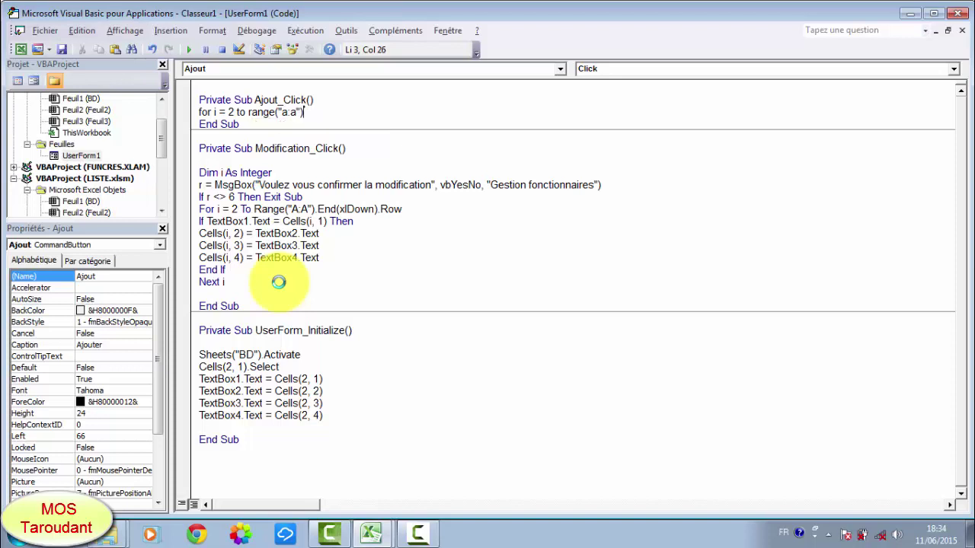
pyautogui.write('.')
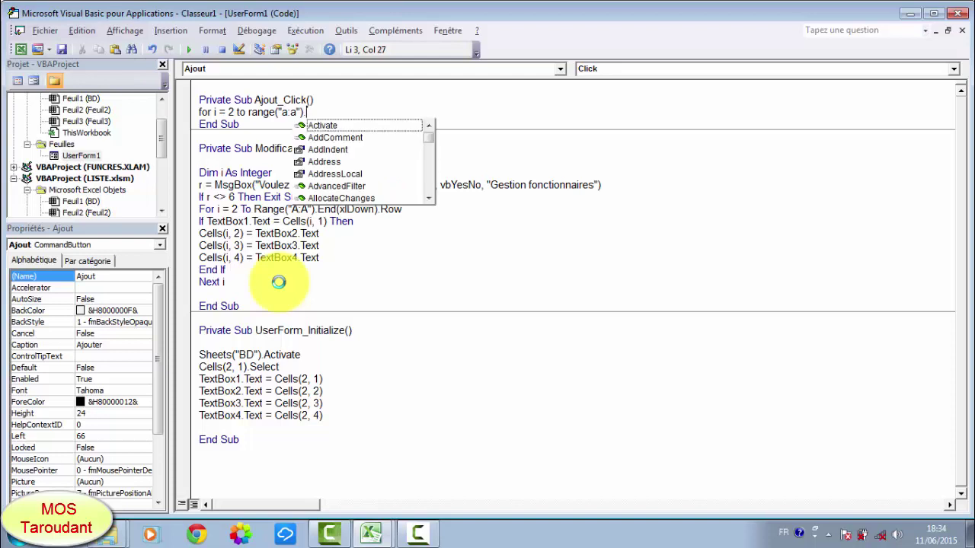
pyautogui.write('end')
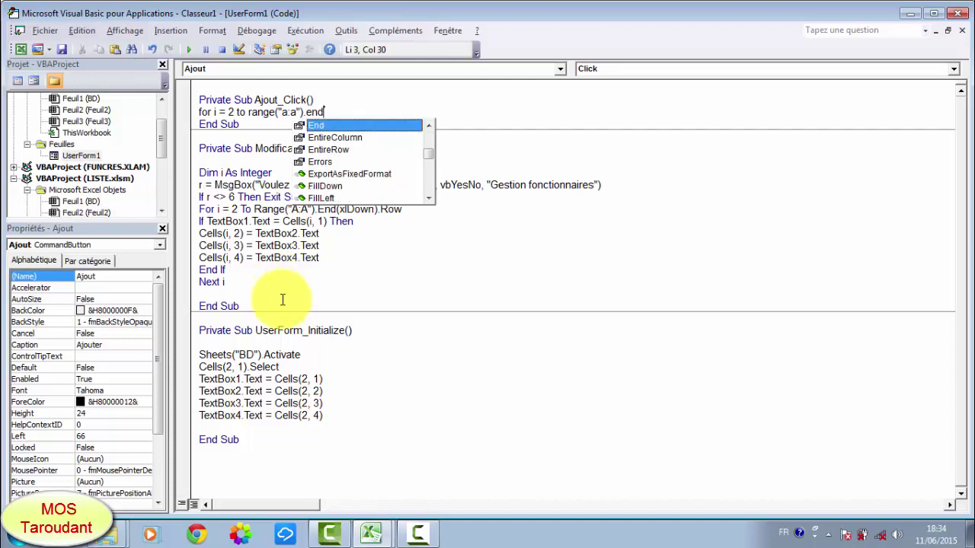
pyautogui.doubleClick(328, 125)
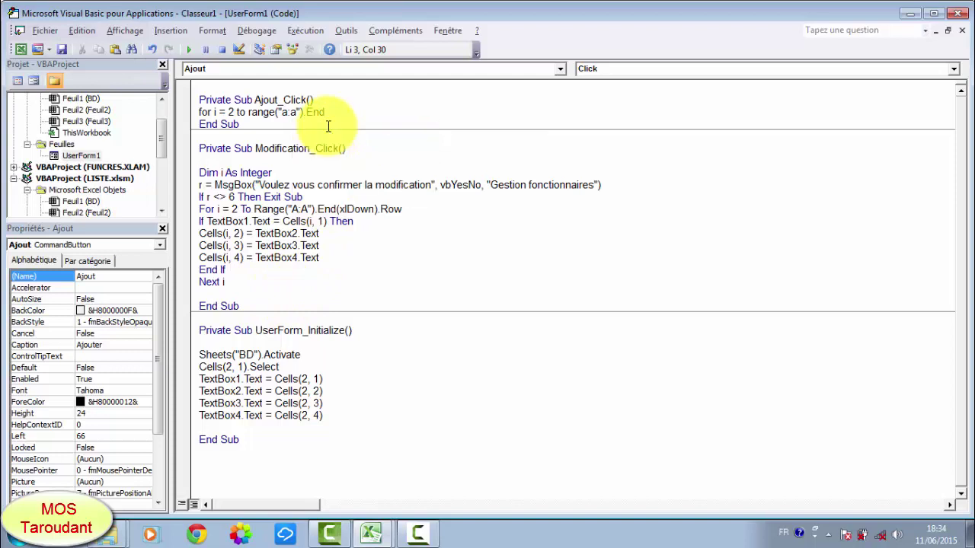
pyautogui.write('(')
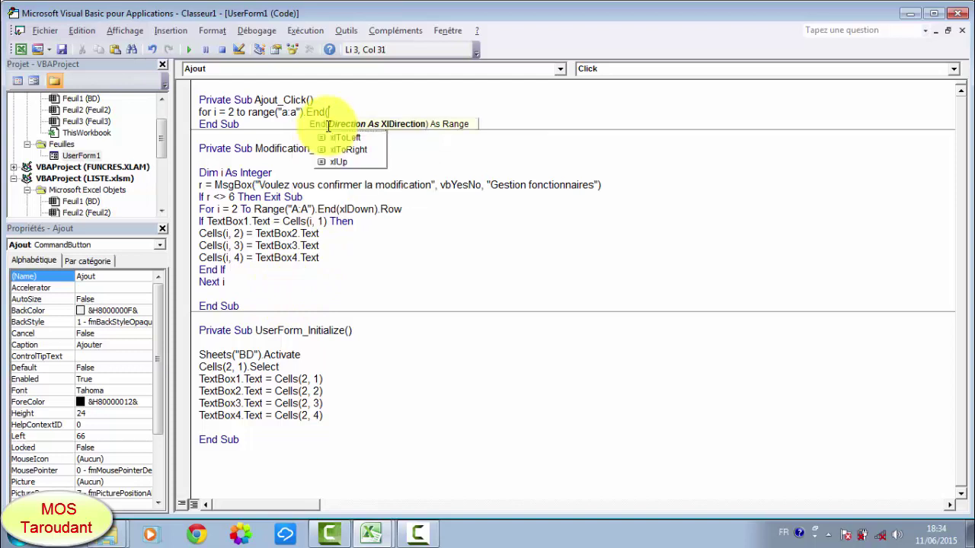
pyautogui.write('x')
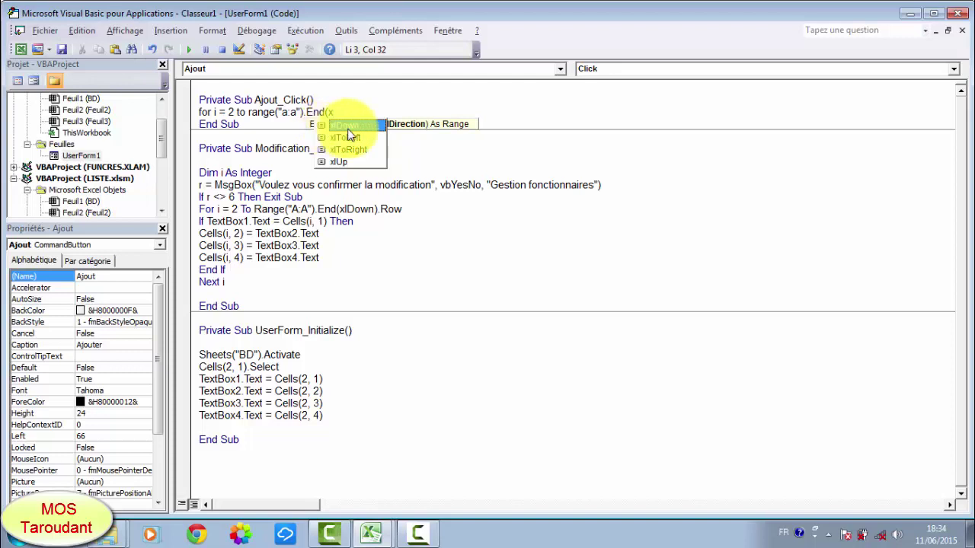
pyautogui.press('Tab')
pyautogui.write(')')
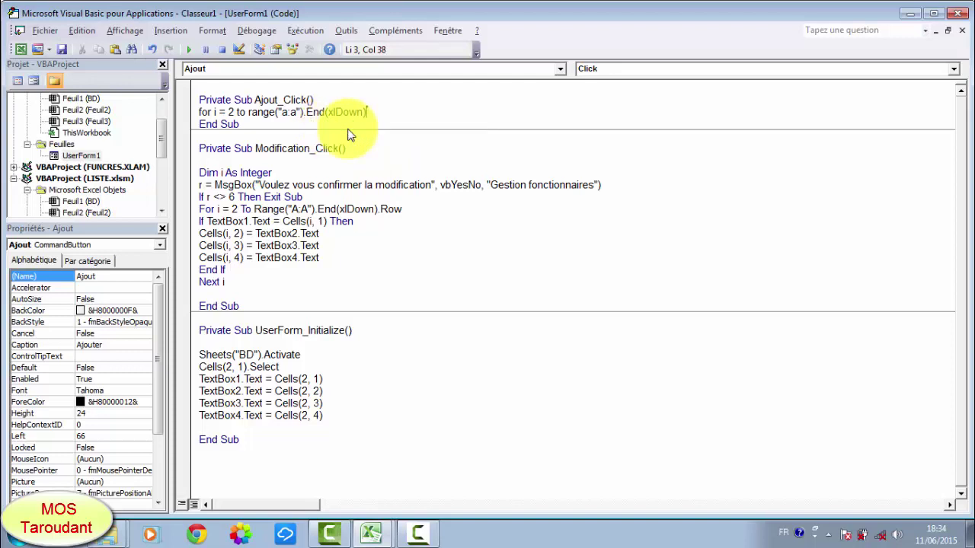
pyautogui.write('.')
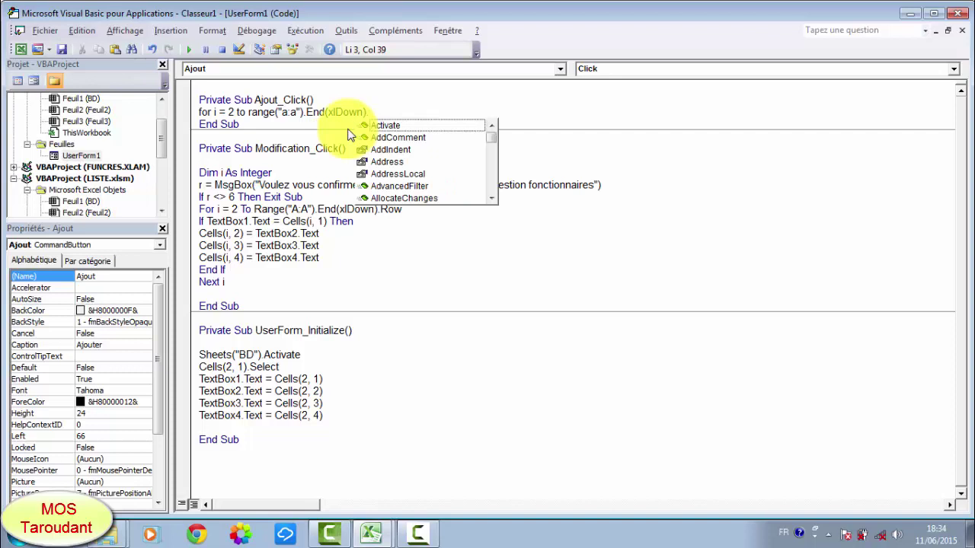
pyautogui.write('r')
pyautogui.click(388, 198)
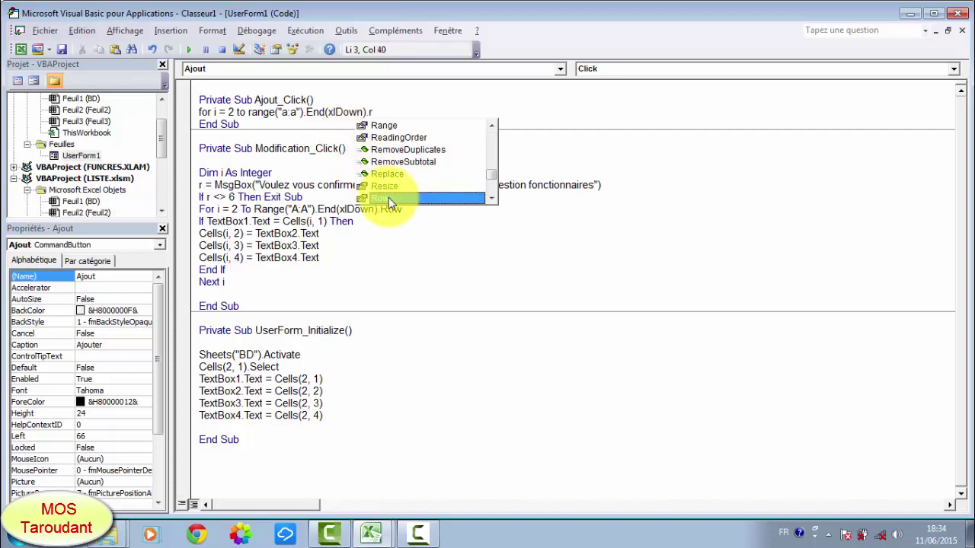
pyautogui.click(388, 197)
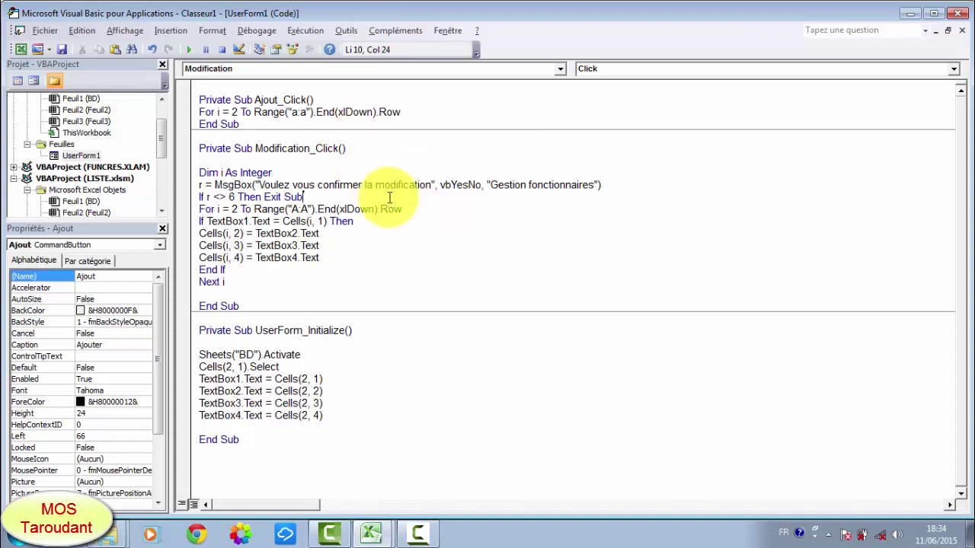
pyautogui.click(407, 111)
# Step: Add the line Cells(ActiveCell.Row, 1) = TextBox1.Text below the loop header
pyautogui.press('Return')
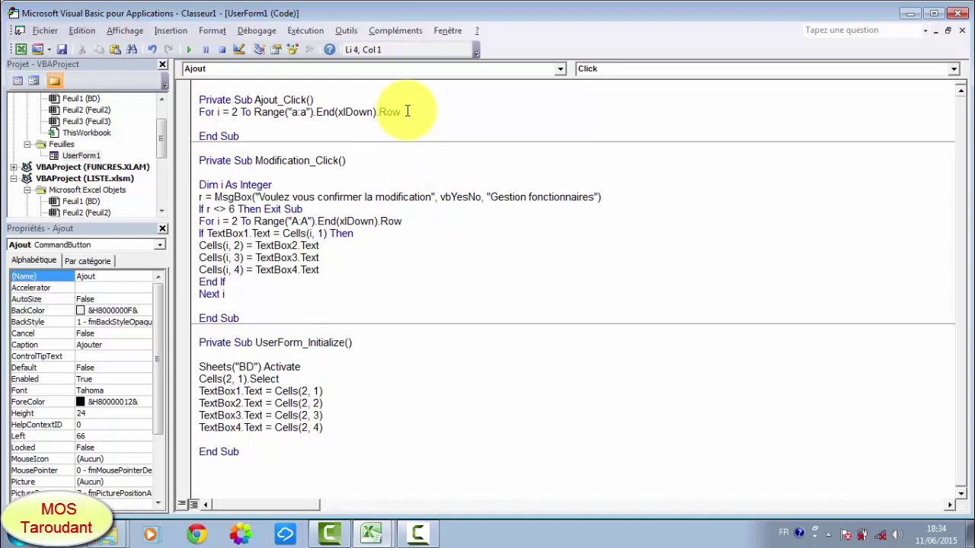
pyautogui.write('Ce')
pyautogui.write('lls')
pyautogui.write('(')
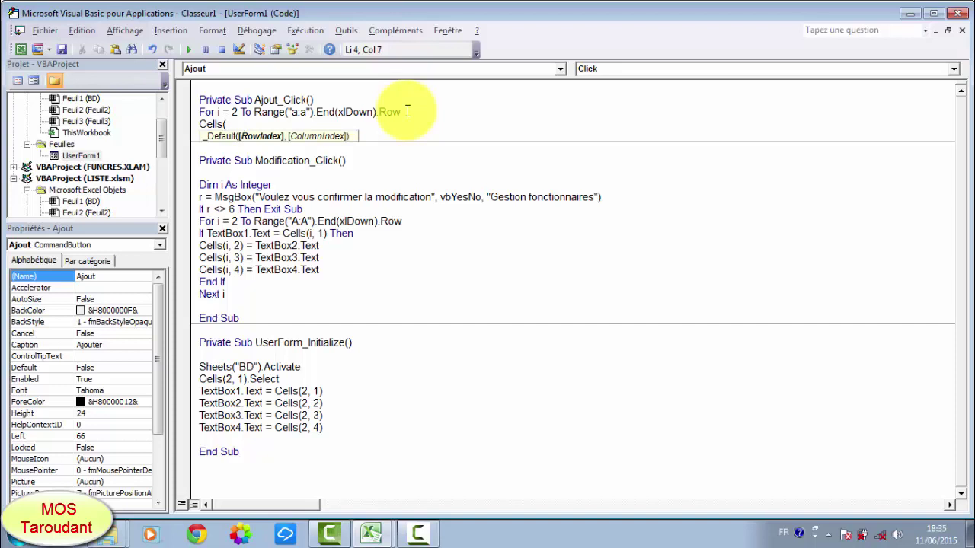
pyautogui.write('Av')
pyautogui.press('BackSpace')
pyautogui.write('c')
pyautogui.write('tiv')
pyautogui.write('e')
pyautogui.write('Cell')
pyautogui.write('.')
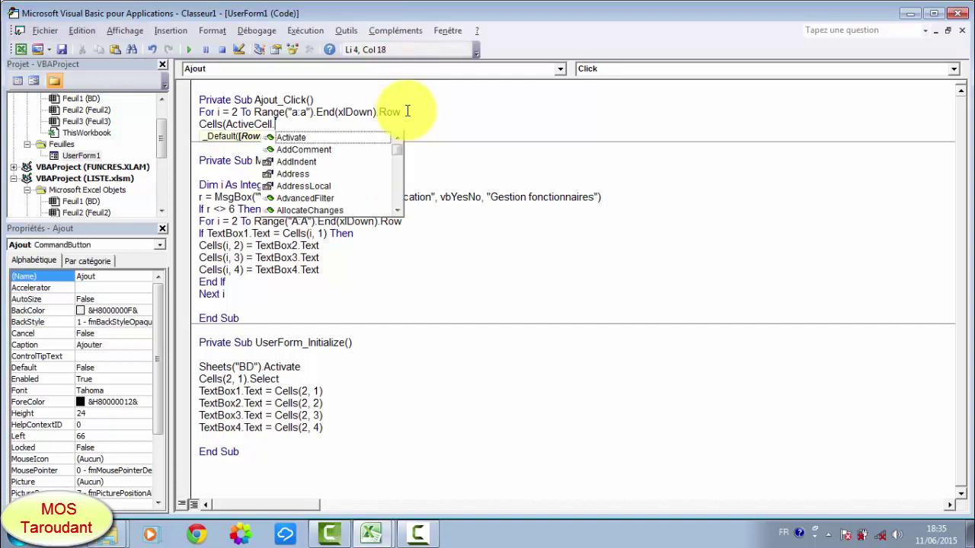
pyautogui.write('r')
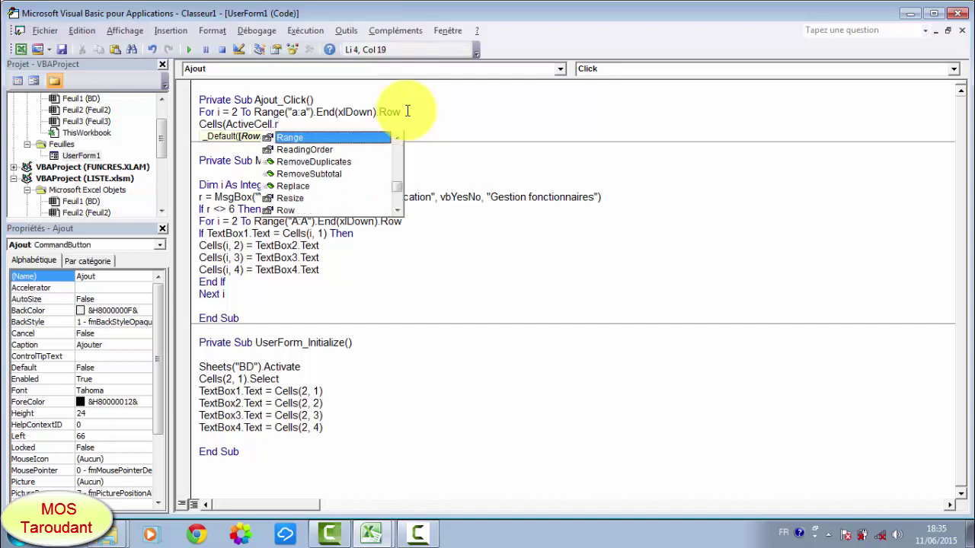
pyautogui.click(305, 210)
pyautogui.doubleClick(320, 209)
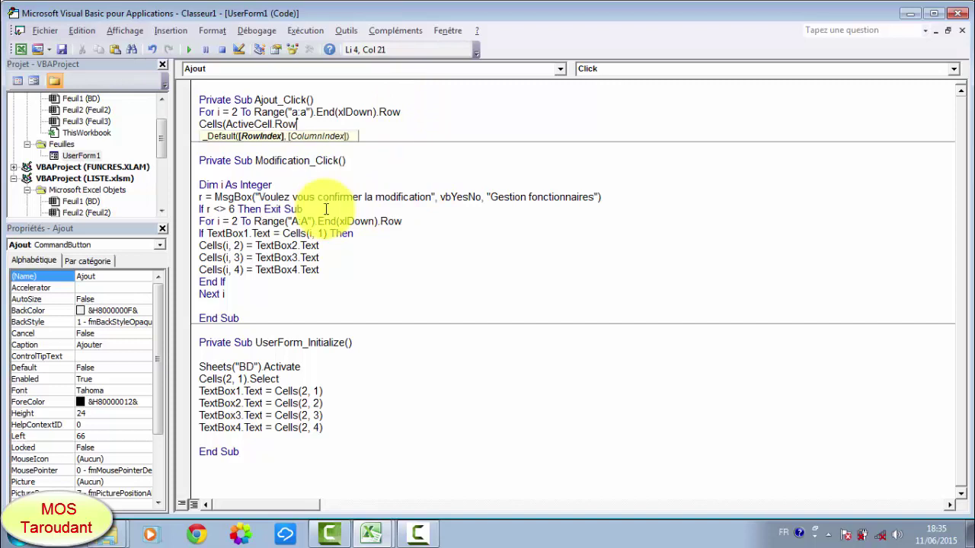
pyautogui.write(',')
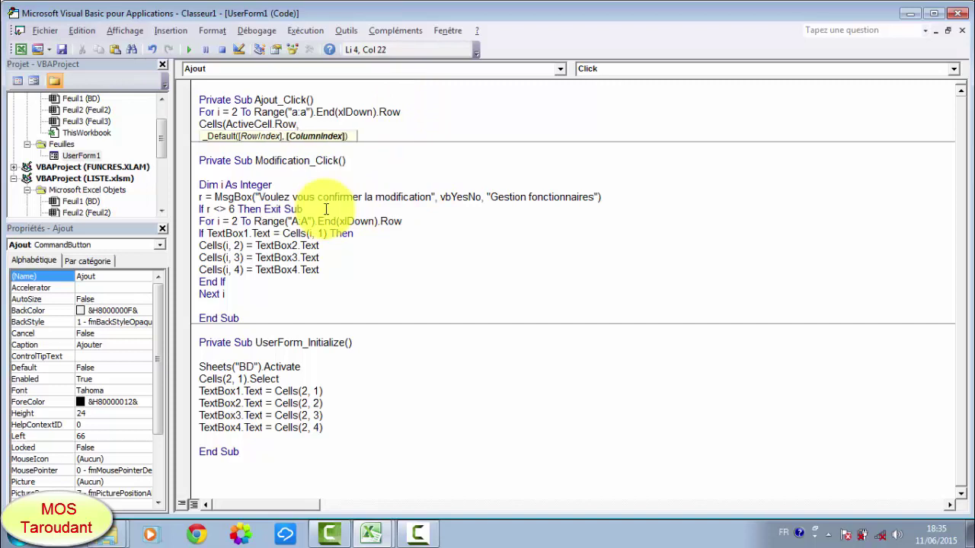
pyautogui.write('1)')
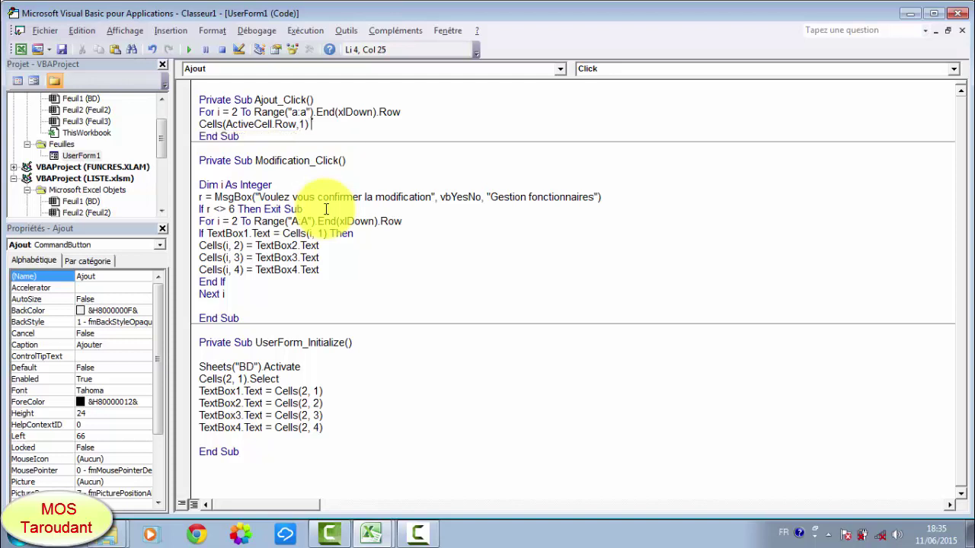
pyautogui.write('= t')
pyautogui.write('ext')
pyautogui.write('box1')
pyautogui.write('.tex')
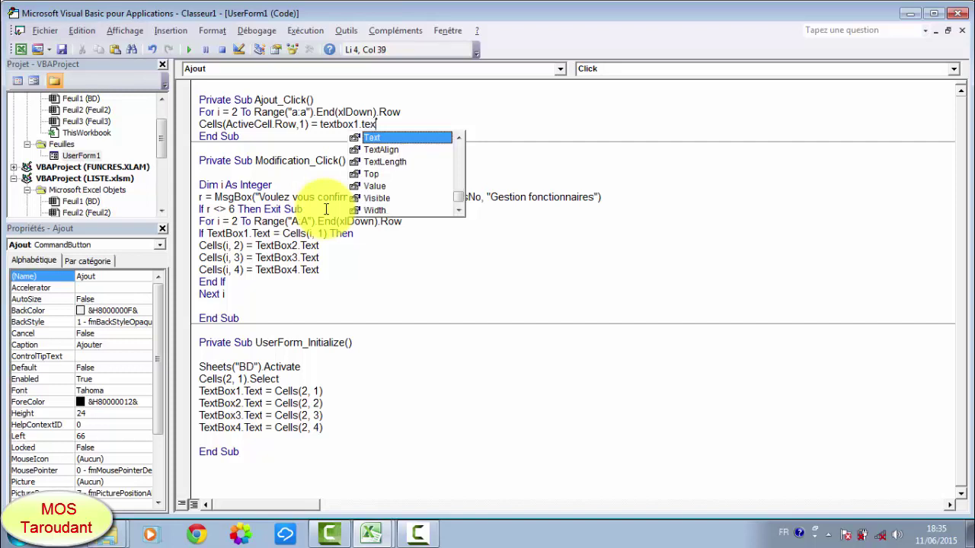
pyautogui.write('t')
pyautogui.press('Tab')
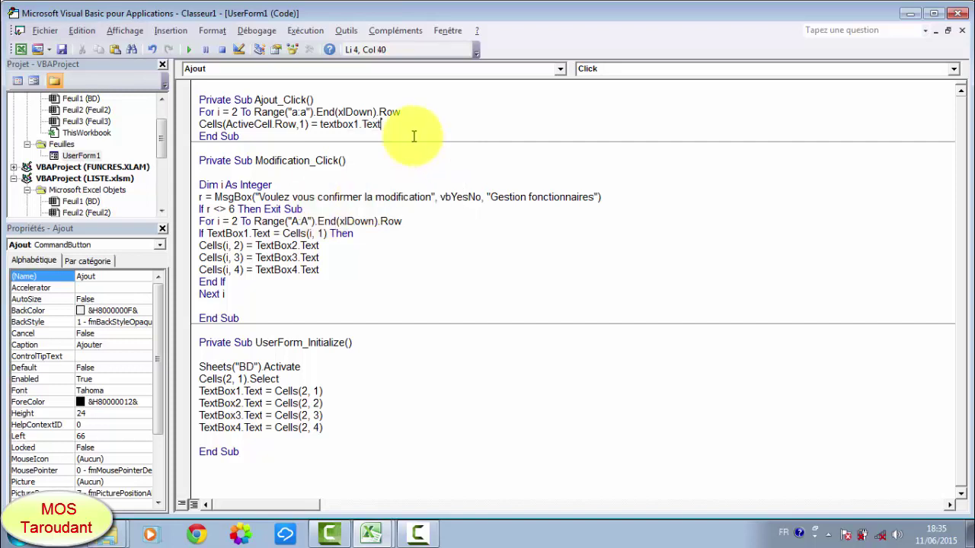
pyautogui.press('Return')
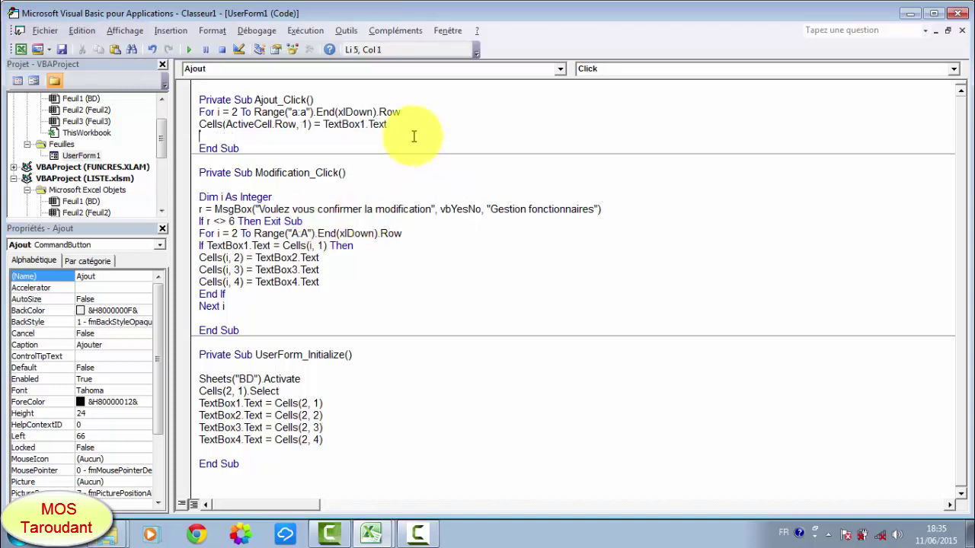
# Step: Copy the Cells assignment line and paste three more copies below it
pyautogui.click(192, 125)
pyautogui.click(82, 30)
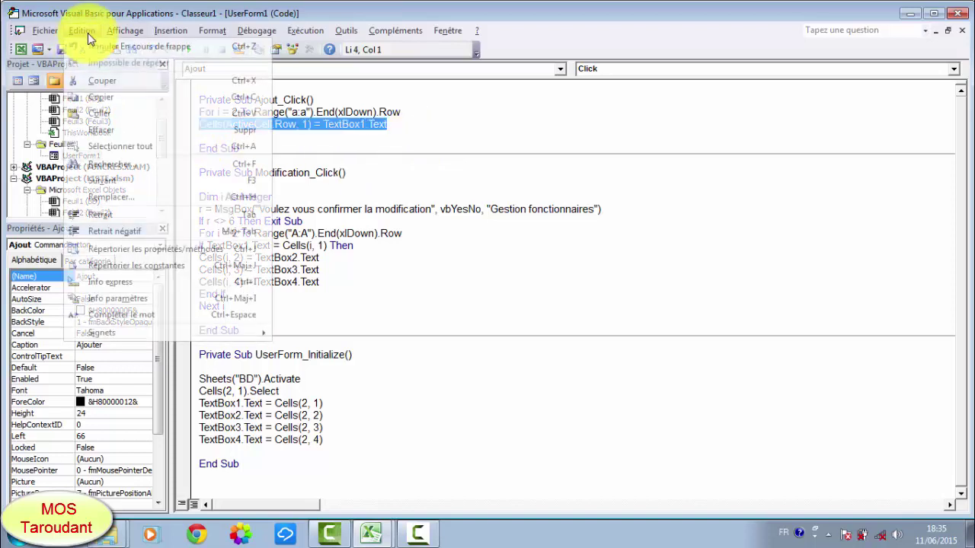
pyautogui.click(109, 90)
pyautogui.click(215, 138)
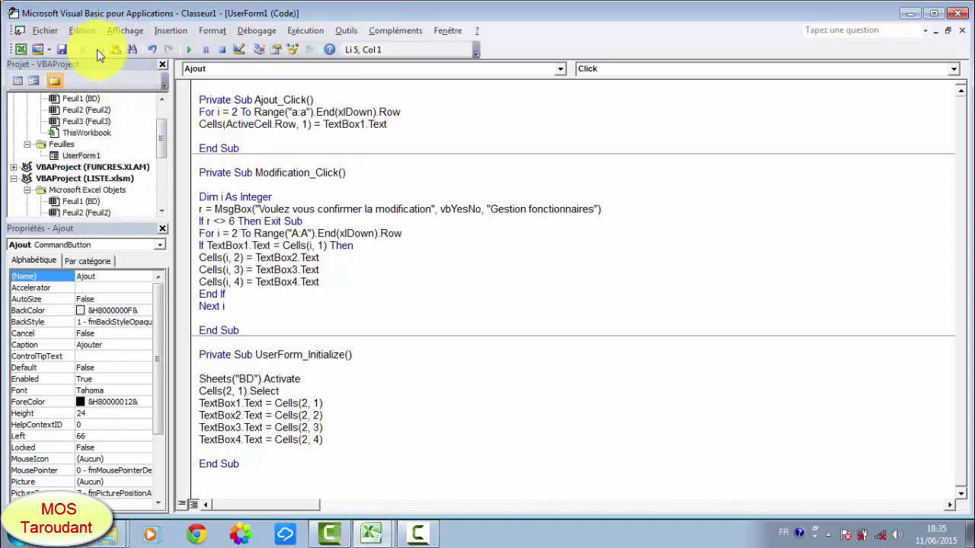
pyautogui.click(84, 31)
pyautogui.click(110, 112)
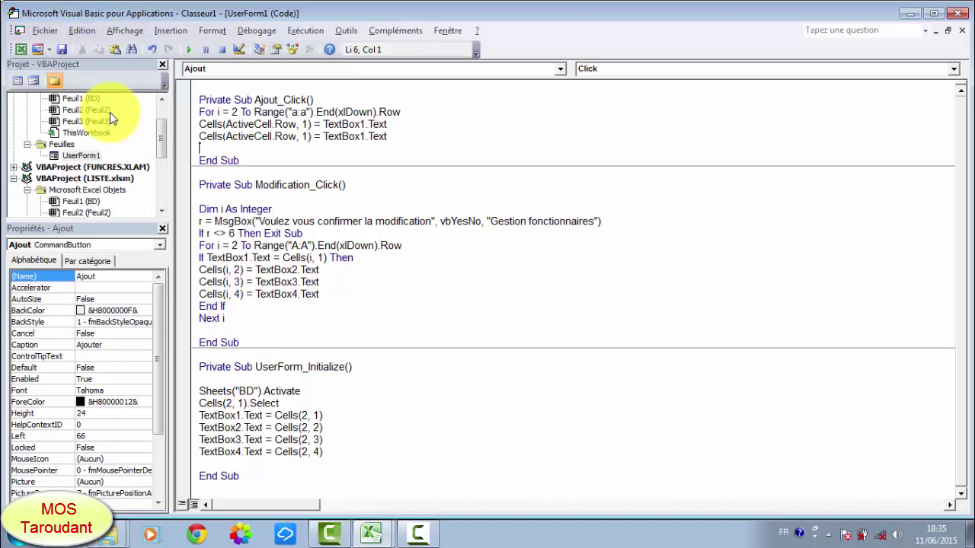
pyautogui.click(82, 30)
pyautogui.click(110, 115)
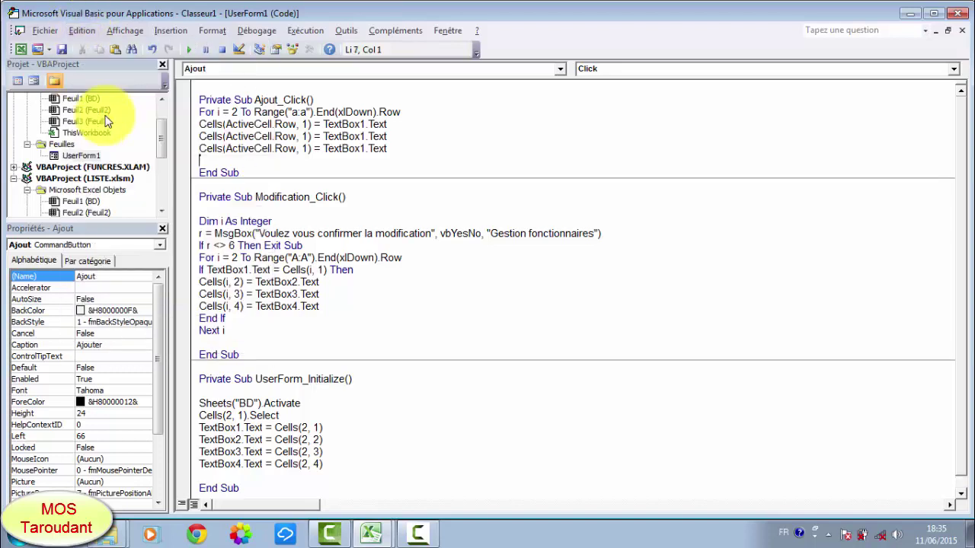
pyautogui.click(82, 30)
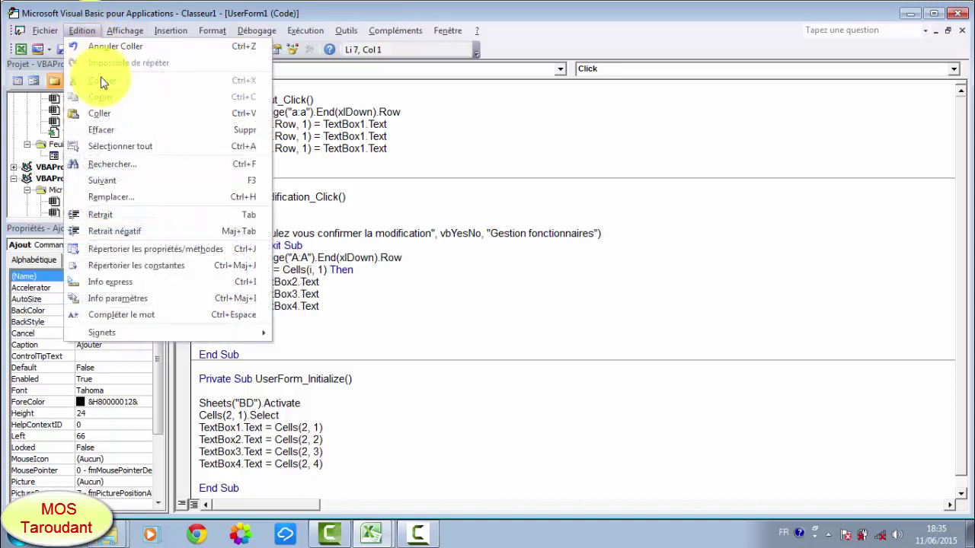
pyautogui.click(109, 113)
# Step: Change the column numbers on the new lines to 2, 3 and 4
pyautogui.click(304, 136)
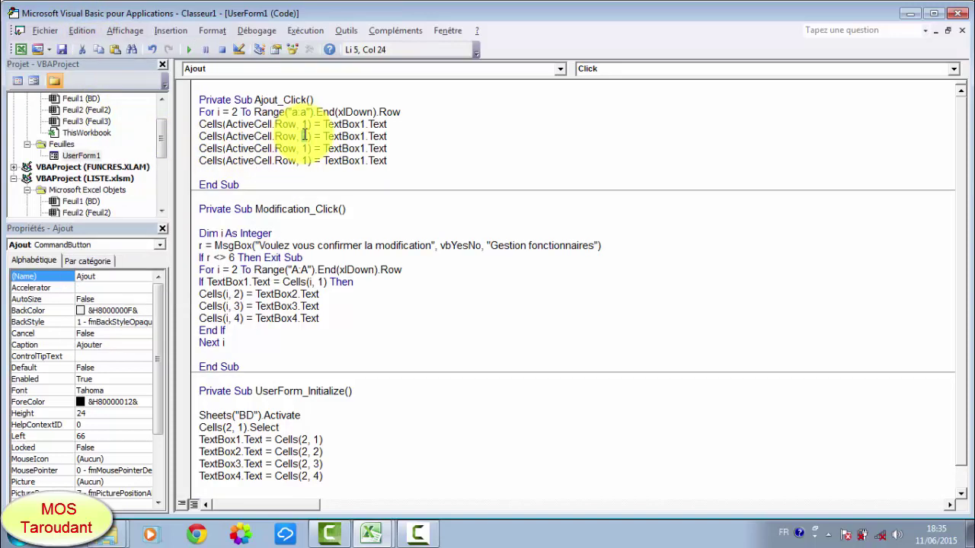
pyautogui.press('BackSpace')
pyautogui.write('2')
pyautogui.click(304, 147)
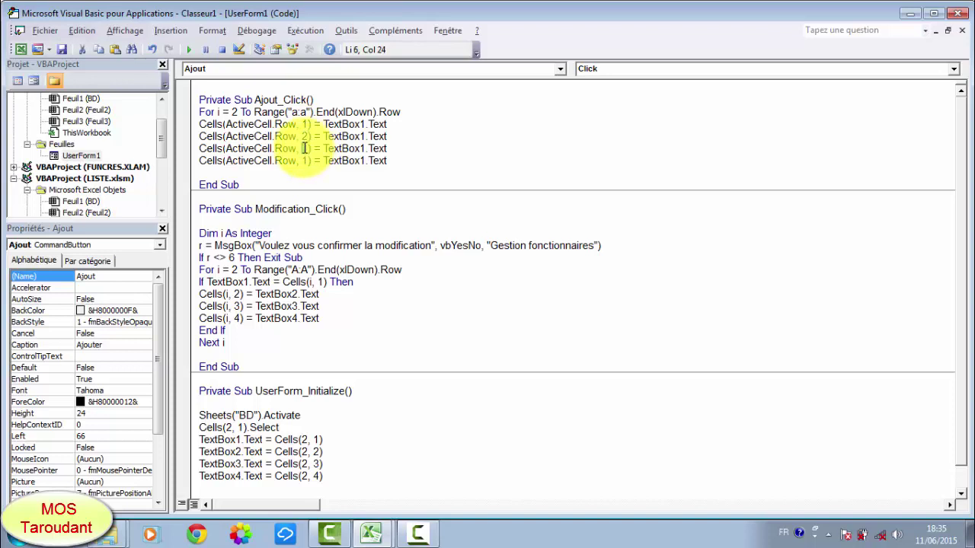
pyautogui.press('BackSpace')
pyautogui.write('3')
pyautogui.click(304, 159)
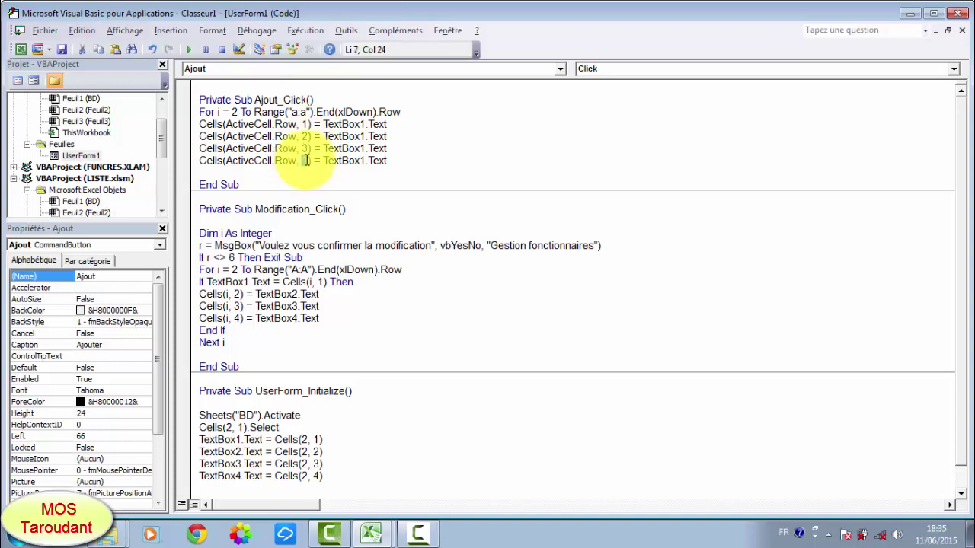
pyautogui.write('4')
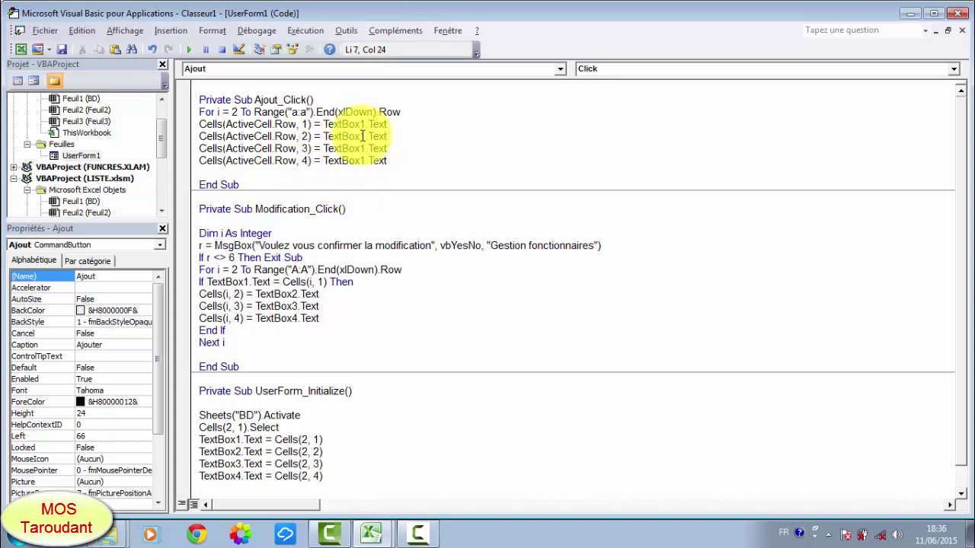
# Step: Change TextBox1 to TextBox2 and TextBox3 on the second and third lines
pyautogui.doubleClick(363, 135)
pyautogui.click(363, 135)
pyautogui.moveTo(363, 136); pyautogui.dragTo(365, 136)
pyautogui.write('2')
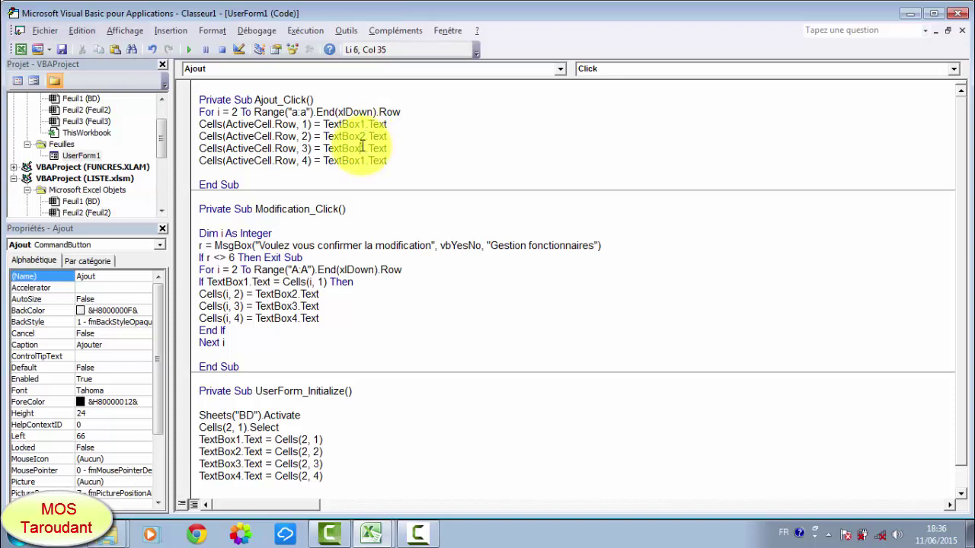
pyautogui.moveTo(363, 148); pyautogui.dragTo(366, 148)
pyautogui.write('3')
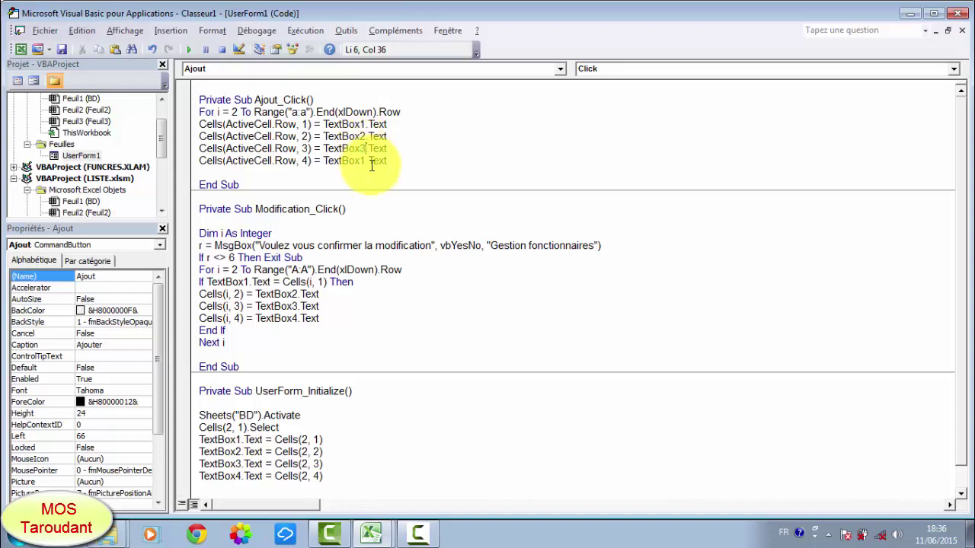
pyautogui.click(363, 158)
pyautogui.hotkey('shift', 'Right')
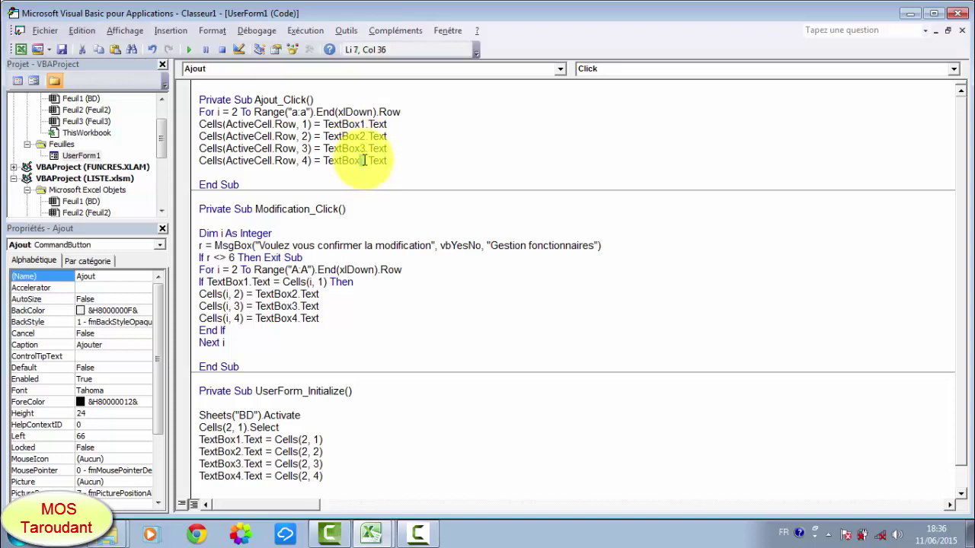
# Step: Add Next i before End Sub and Dim i As Integer after the header, then run UserForm1
pyautogui.click(369, 173)
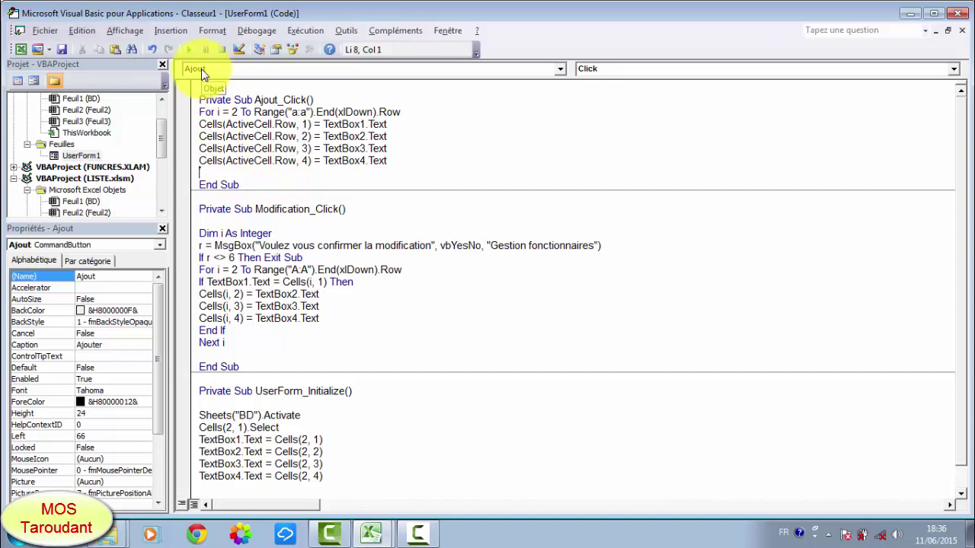
pyautogui.write('N')
pyautogui.write('ext ')
pyautogui.write('i')
pyautogui.press('Return')
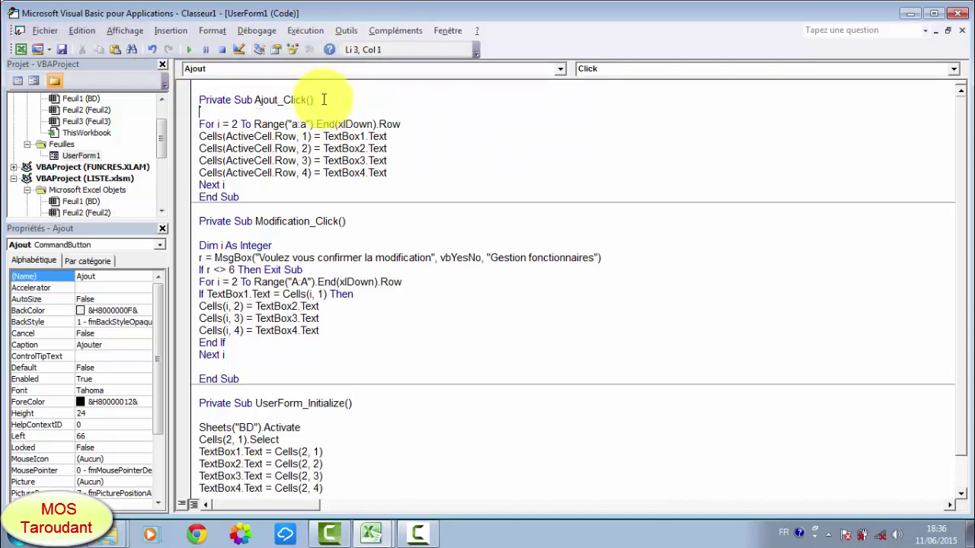
pyautogui.write('dim i ')
pyautogui.write('as i')
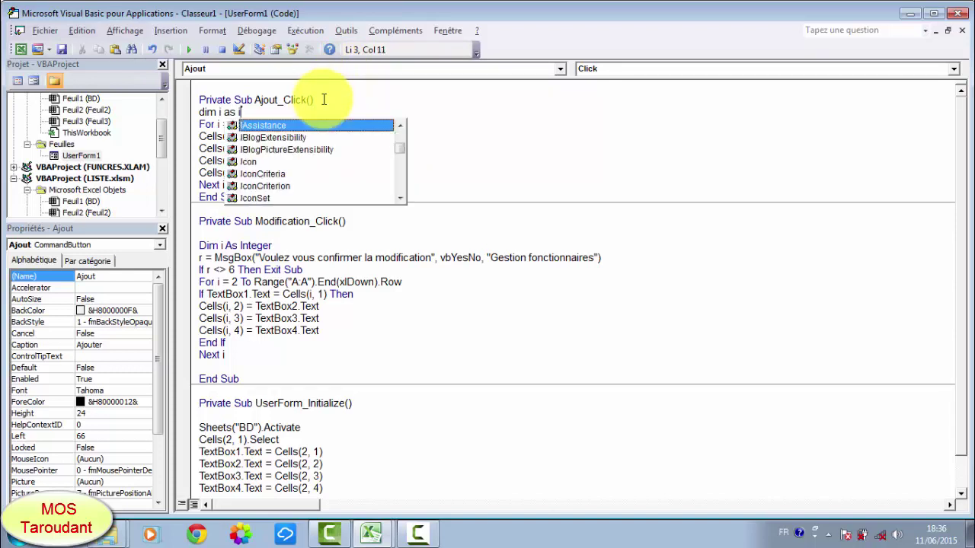
pyautogui.write('n')
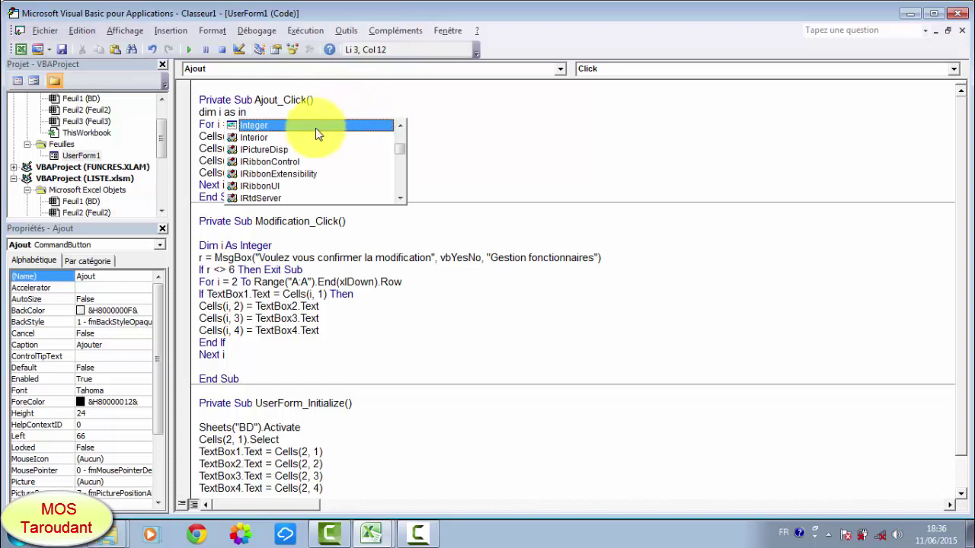
pyautogui.press('Tab')
pyautogui.click(412, 173)
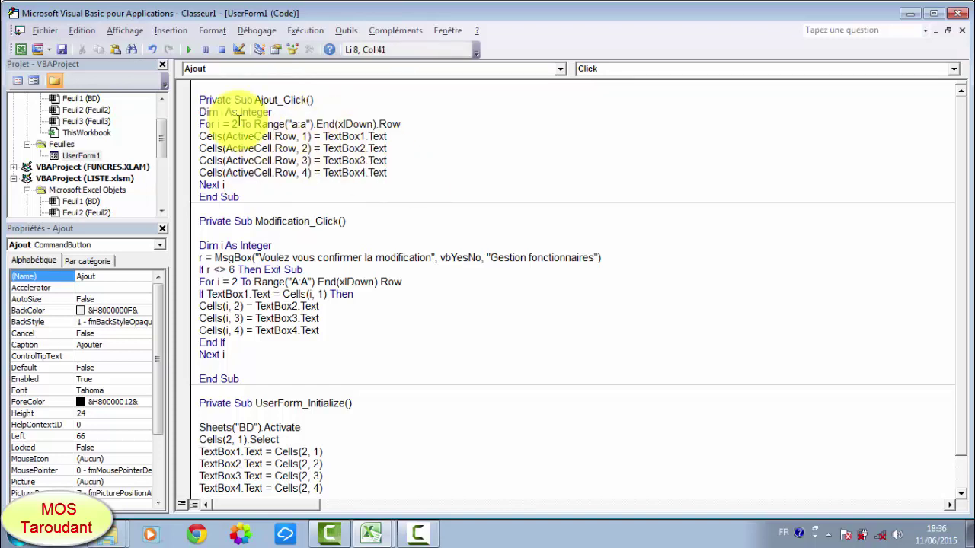
pyautogui.click(188, 50)
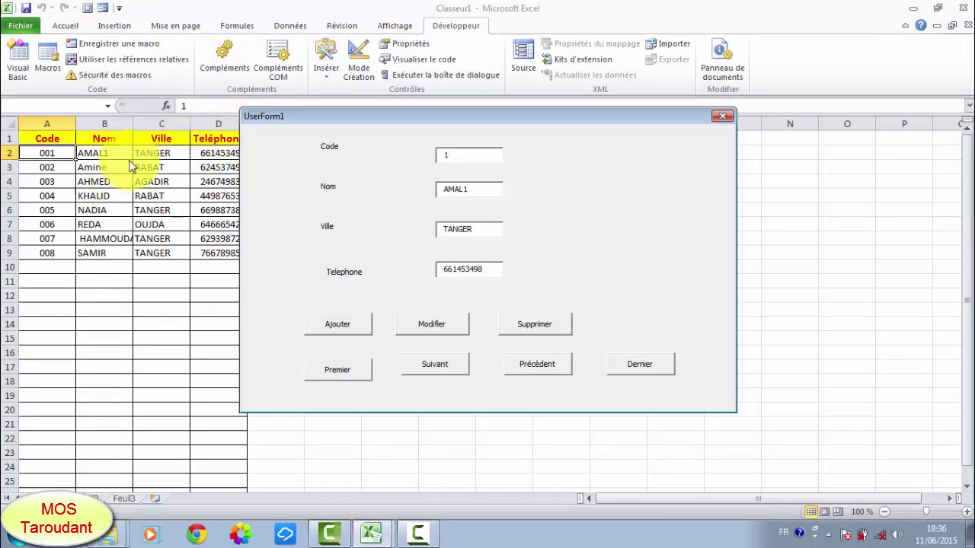
# Step: Close the running UserForm1 to get back to the form designer
pyautogui.click(722, 116)
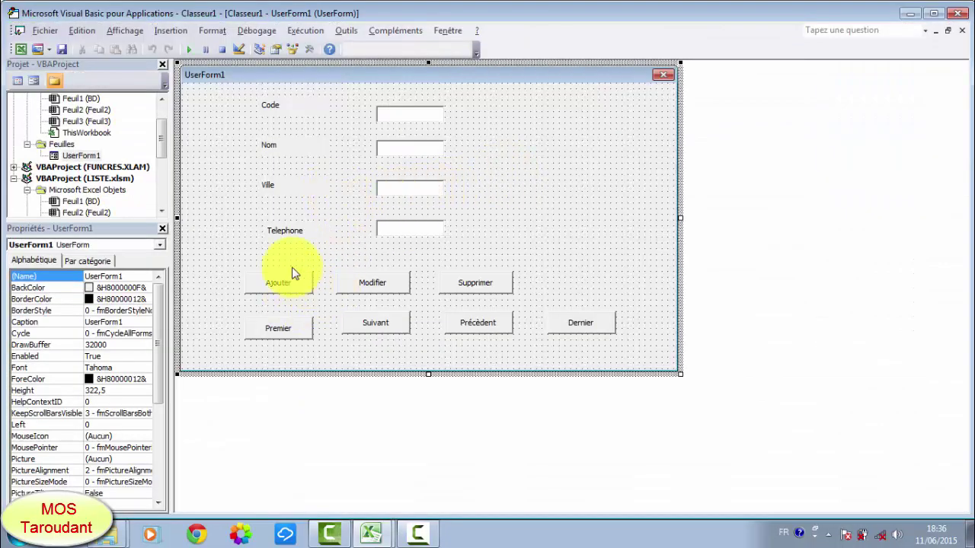
pyautogui.click(125, 30)
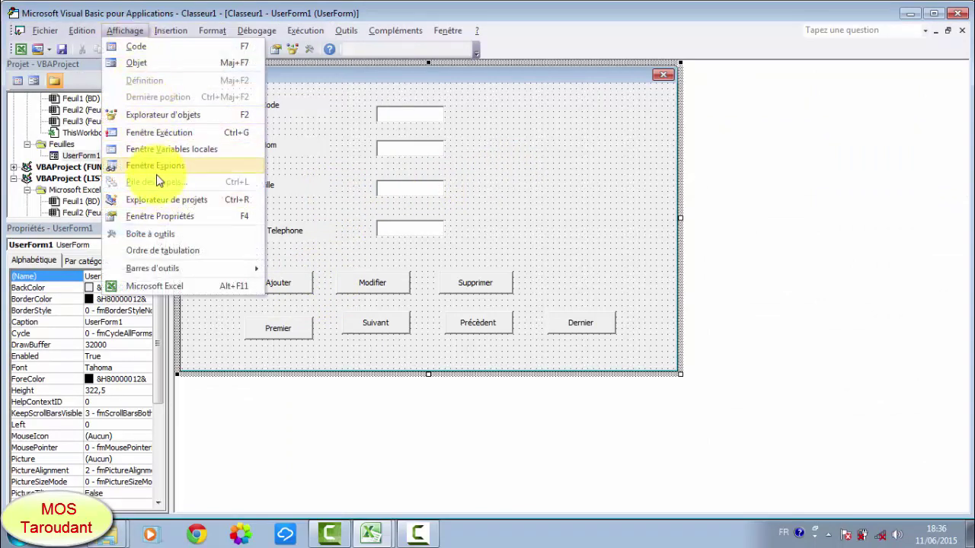
# Step: Draw a new CommandButton from the Toolbox to the right of the Ville field
pyautogui.click(169, 239)
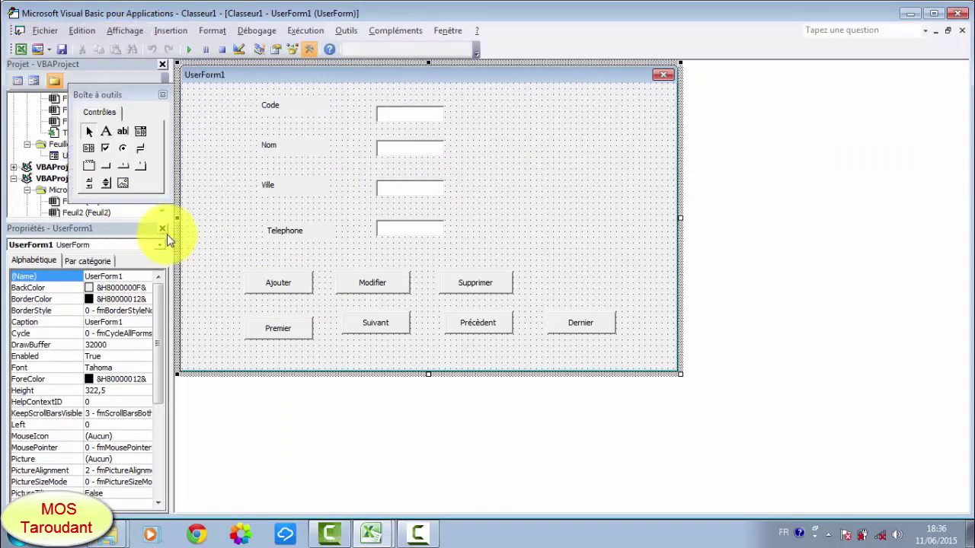
pyautogui.click(111, 171)
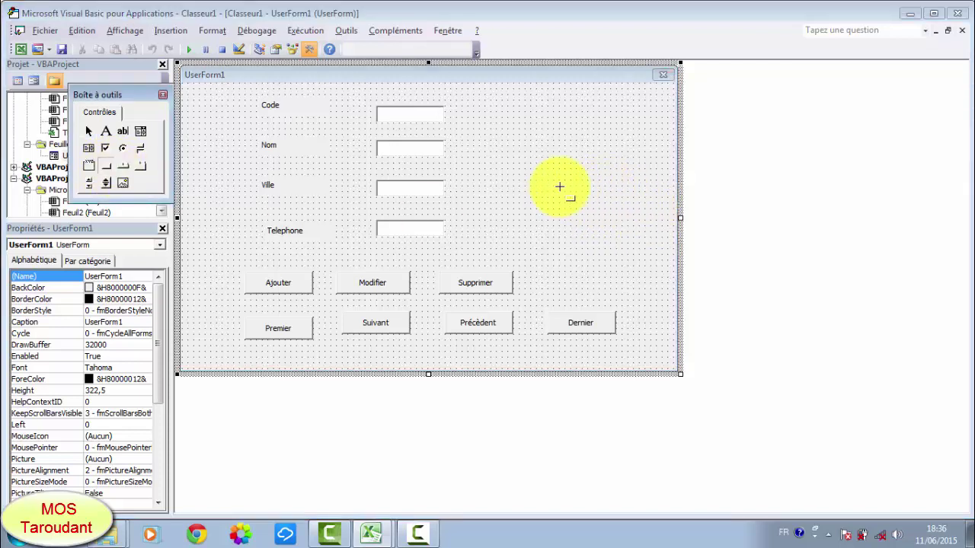
pyautogui.moveTo(559, 188)
pyautogui.mouseDown()
pyautogui.moveTo(615, 195)
pyautogui.moveTo(635, 211)
pyautogui.mouseUp()
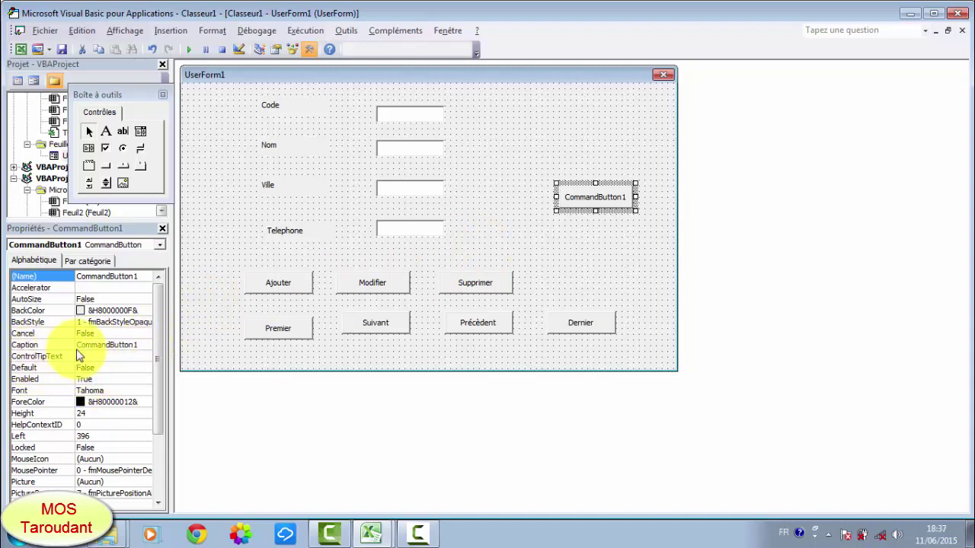
# Step: Set the new button's Caption and (Name) both to Effacer
pyautogui.click(99, 345)
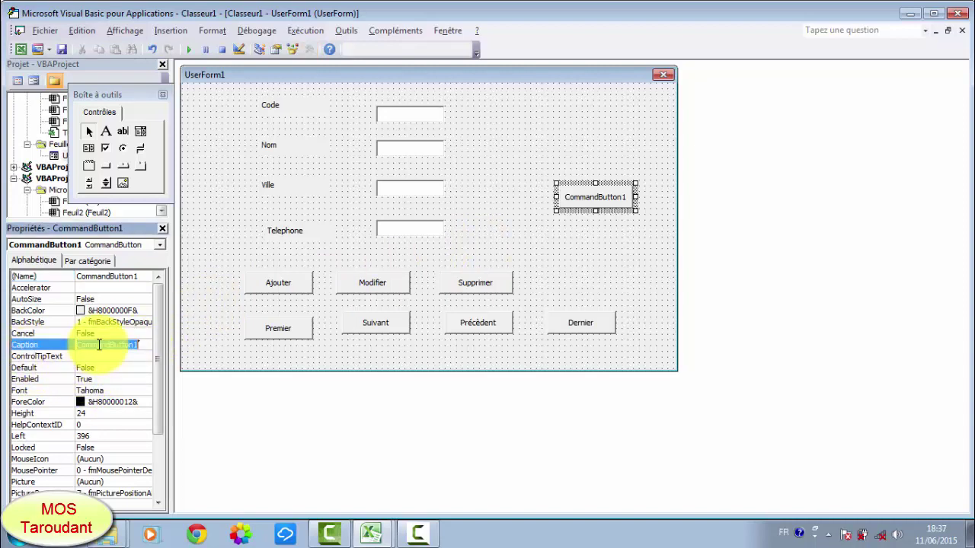
pyautogui.write('E')
pyautogui.write('fface')
pyautogui.write('r')
pyautogui.click(610, 224)
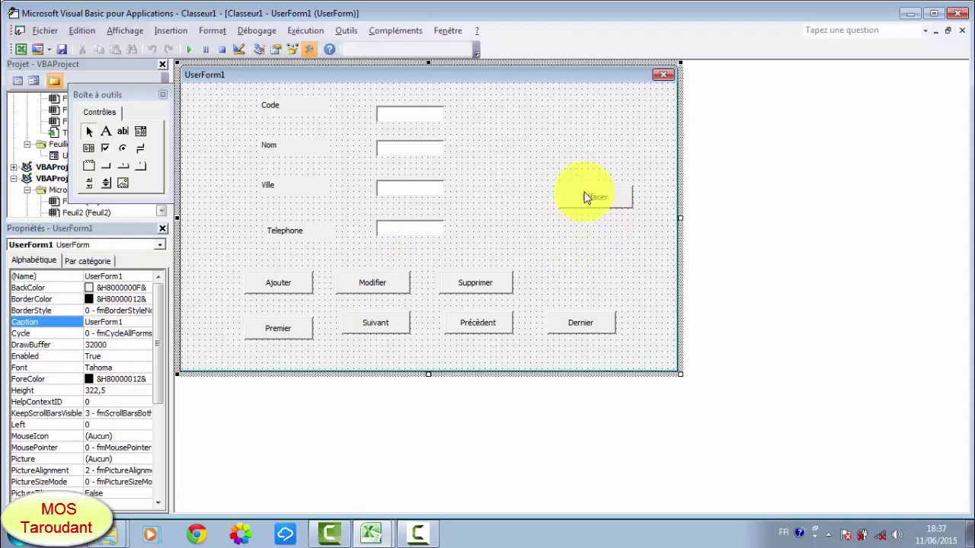
pyautogui.click(583, 198)
pyautogui.click(102, 277)
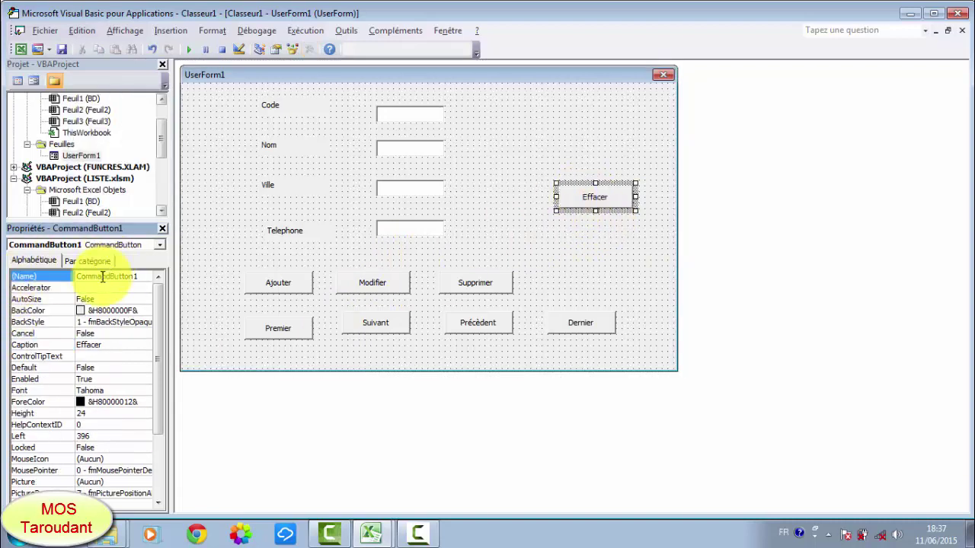
pyautogui.doubleClick(102, 276)
pyautogui.write('Effacer')
pyautogui.click(531, 230)
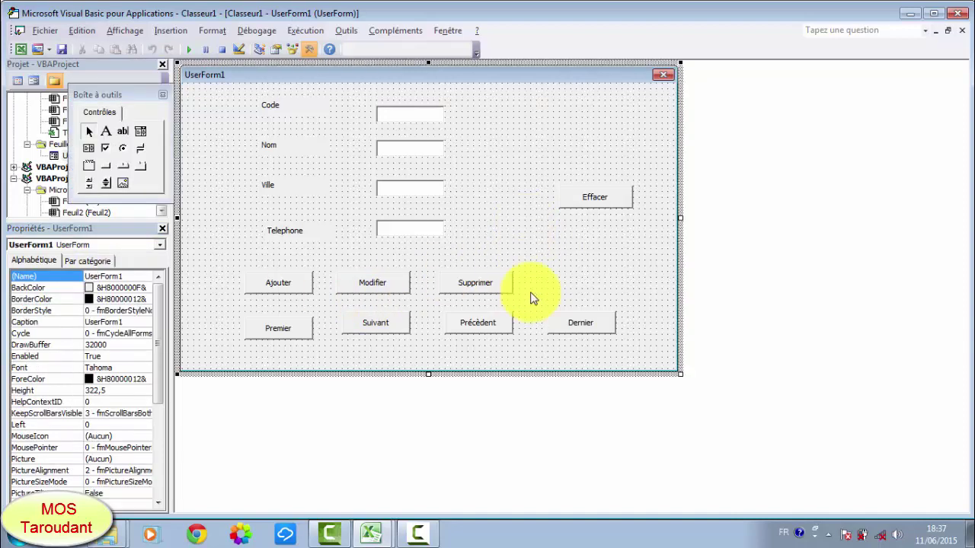
# Step: In the Effacer button's click code, write TextBox1.Text = ""
pyautogui.doubleClick(588, 201)
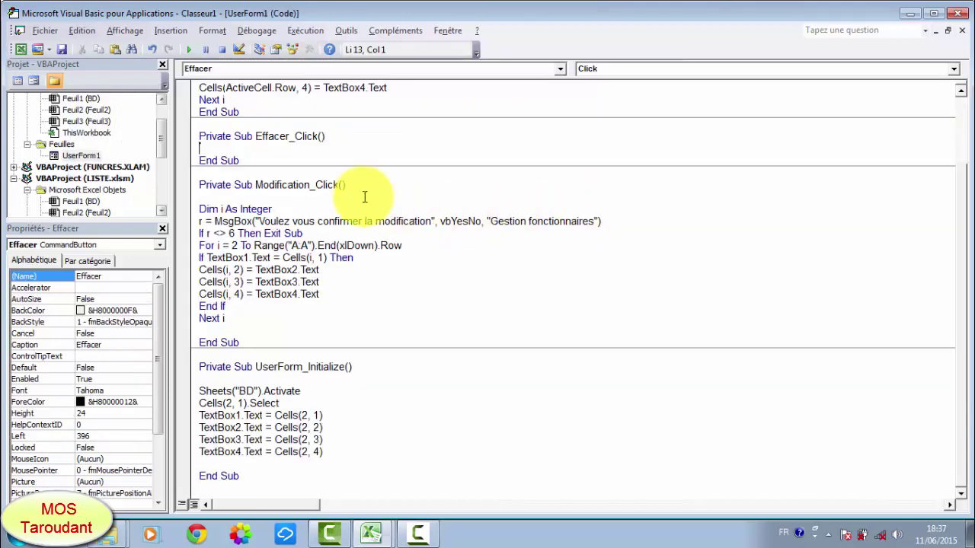
pyautogui.write('t')
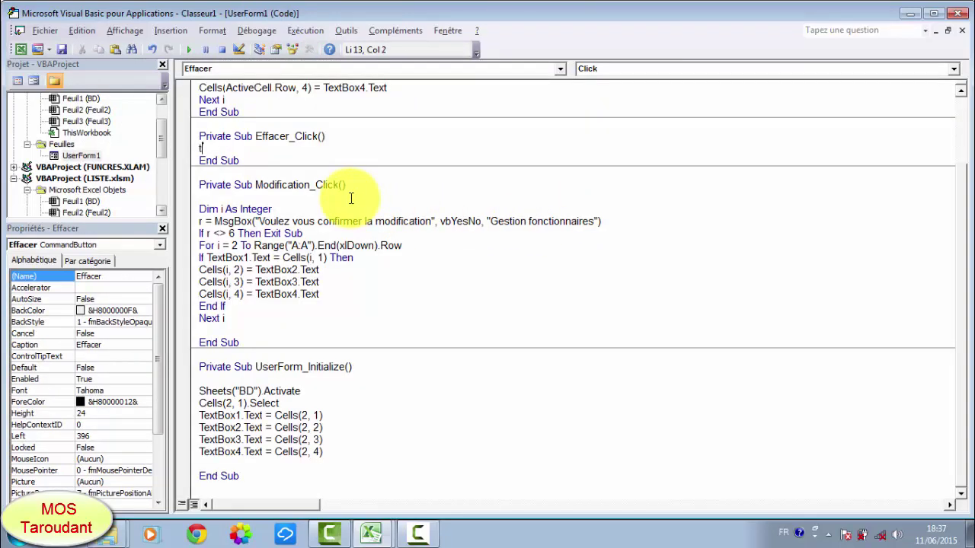
pyautogui.write('extb')
pyautogui.write('ox')
pyautogui.write('1.')
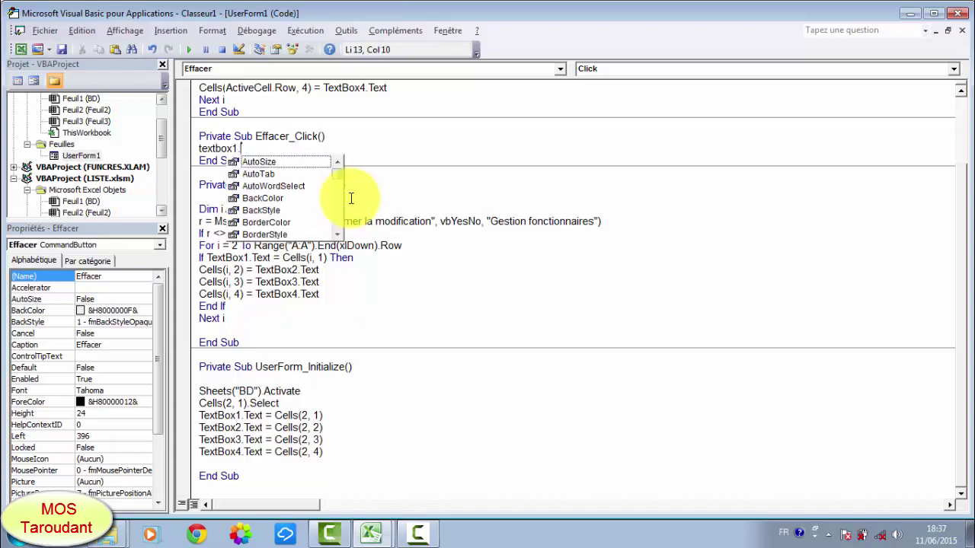
pyautogui.write('te')
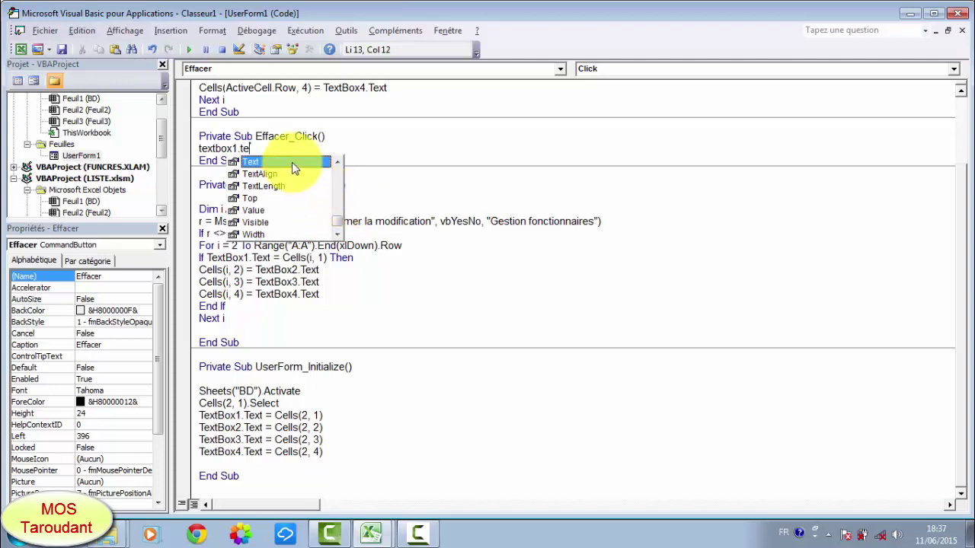
pyautogui.doubleClick(293, 162)
pyautogui.write('=')
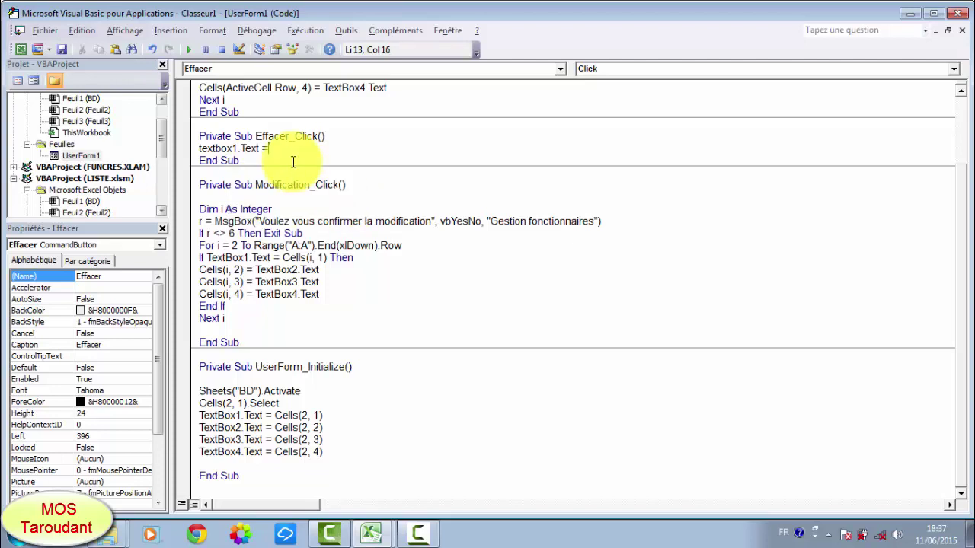
pyautogui.write(' "')
pyautogui.write('"')
pyautogui.press('Return')
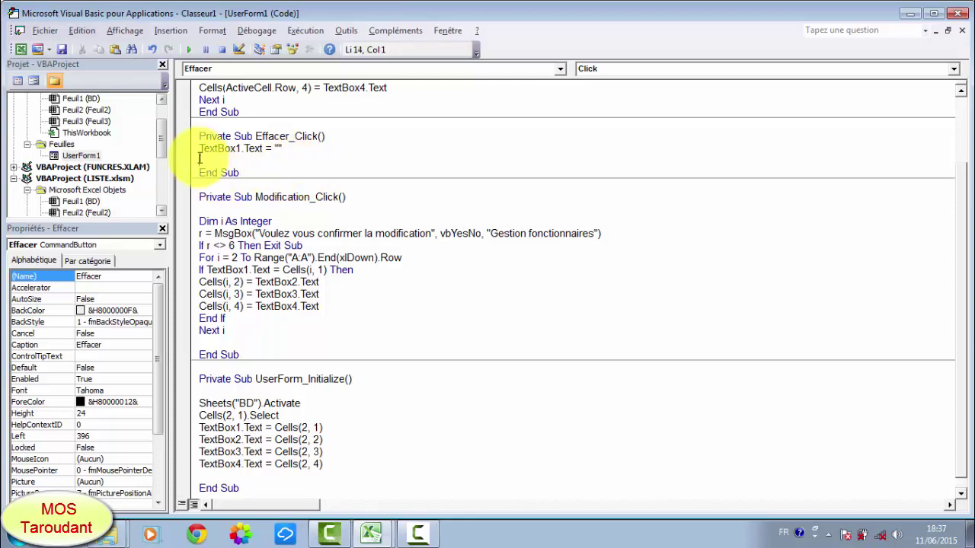
# Step: Copy the TextBox1 clearing line and paste it three more times
pyautogui.moveTo(185, 175); pyautogui.dragTo(187, 155)
pyautogui.click(187, 149)
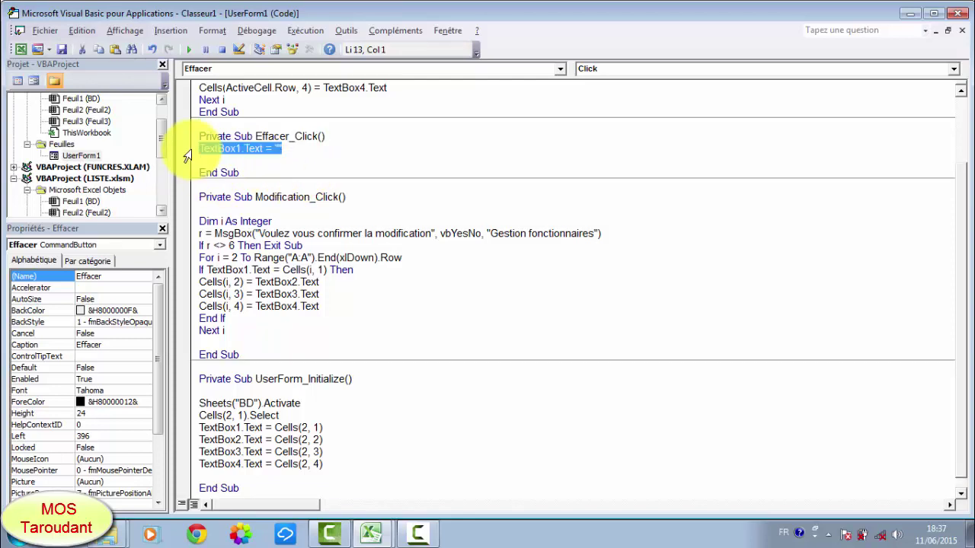
pyautogui.click(82, 32)
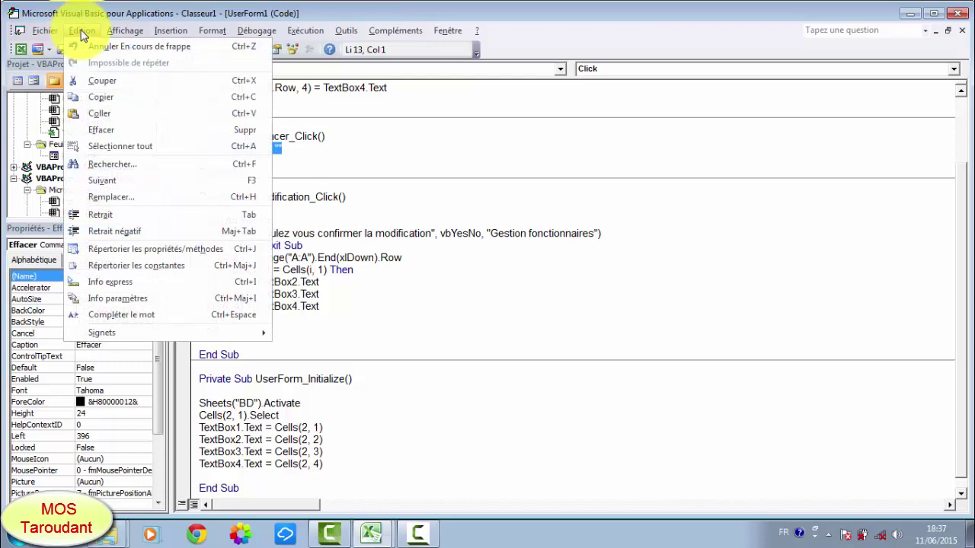
pyautogui.click(100, 97)
pyautogui.click(201, 160)
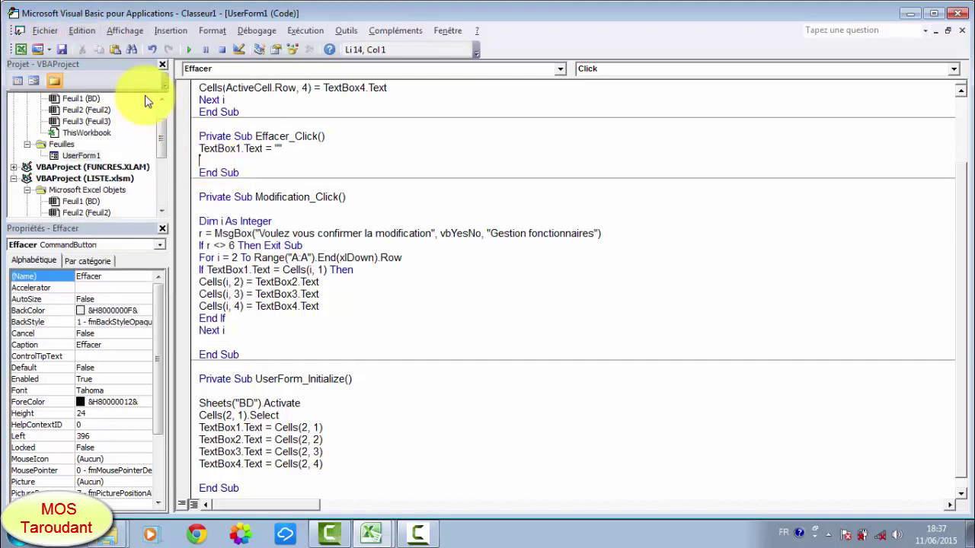
pyautogui.click(81, 30)
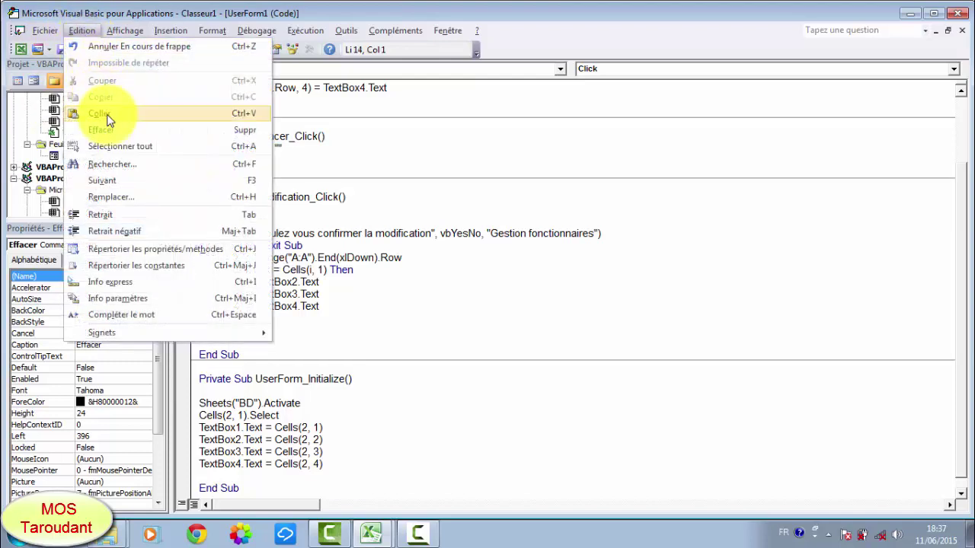
pyautogui.click(103, 113)
pyautogui.click(82, 31)
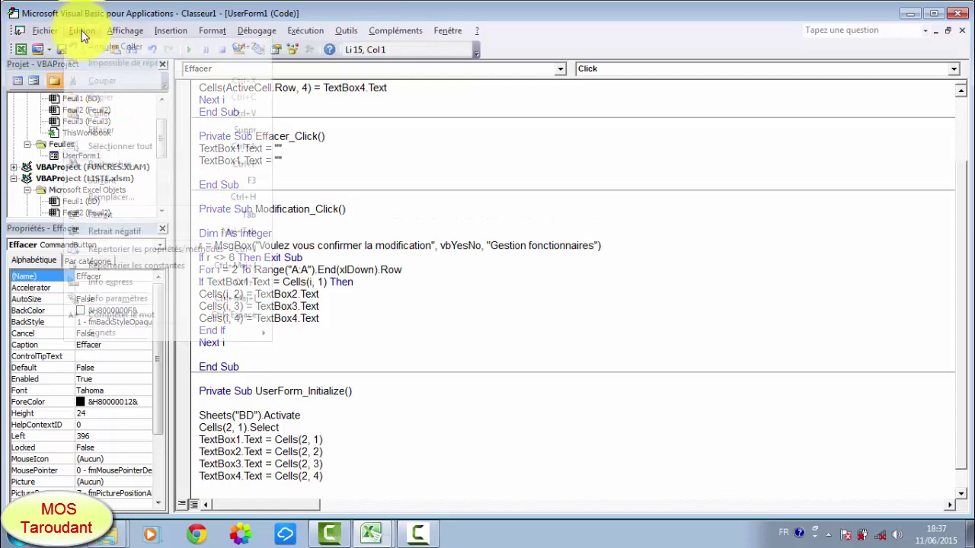
pyautogui.click(107, 114)
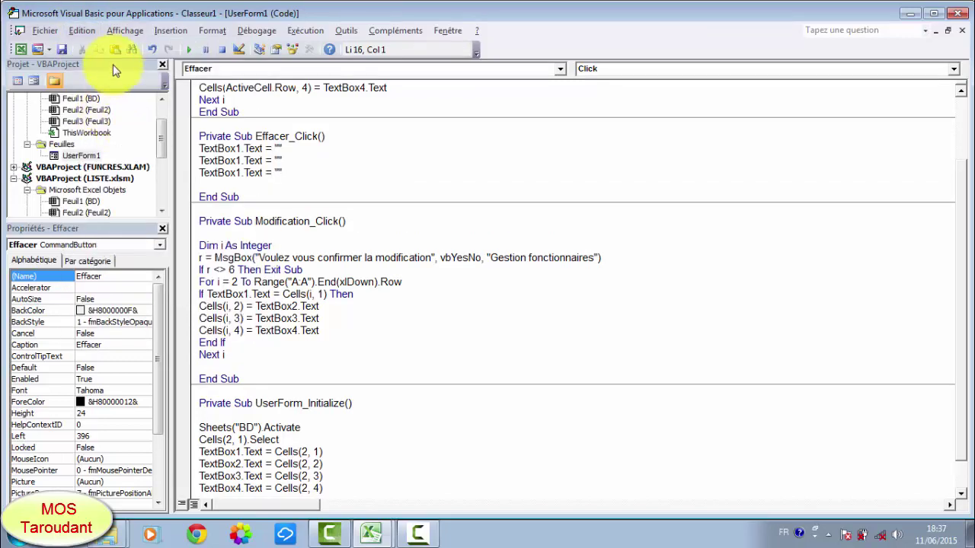
pyautogui.click(82, 30)
pyautogui.click(103, 113)
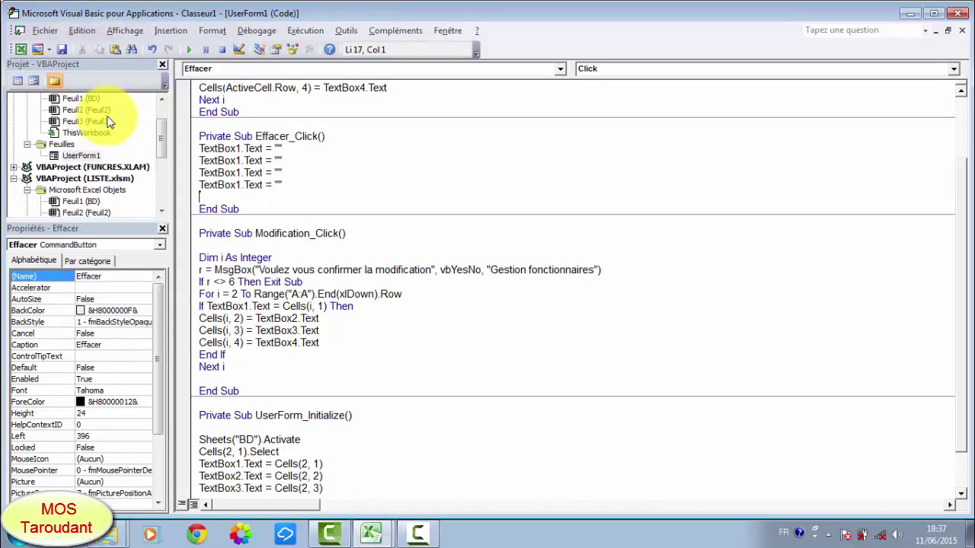
# Step: Renumber the pasted lines to TextBox2, TextBox3 and TextBox4
pyautogui.click(238, 160)
pyautogui.hotkey('shift', 'Right')
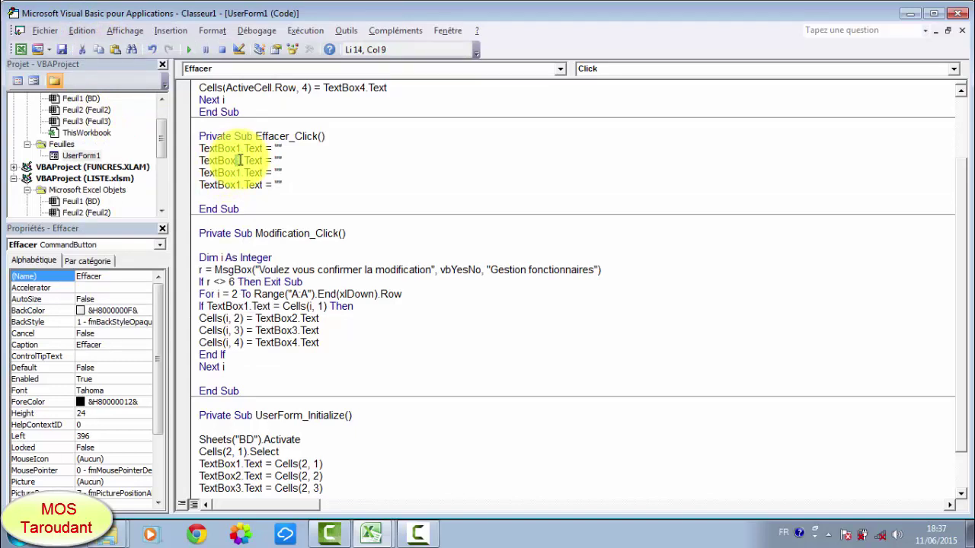
pyautogui.write('2')
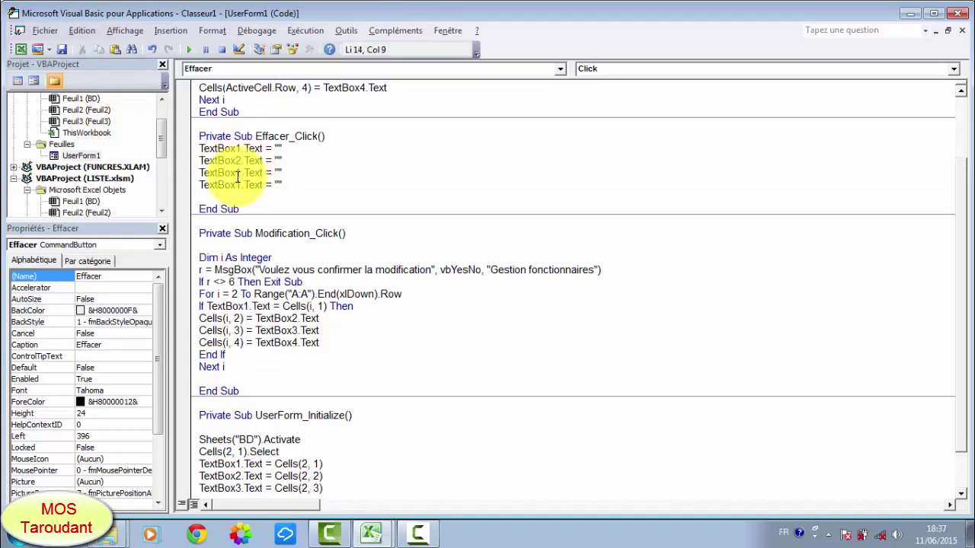
pyautogui.click(238, 172)
pyautogui.hotkey('shift', 'Right')
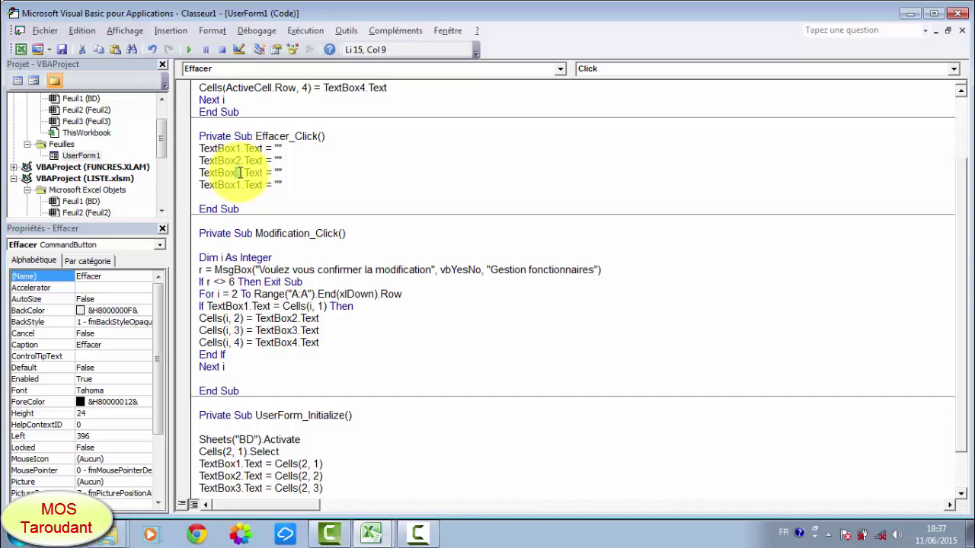
pyautogui.write('3')
pyautogui.click(238, 184)
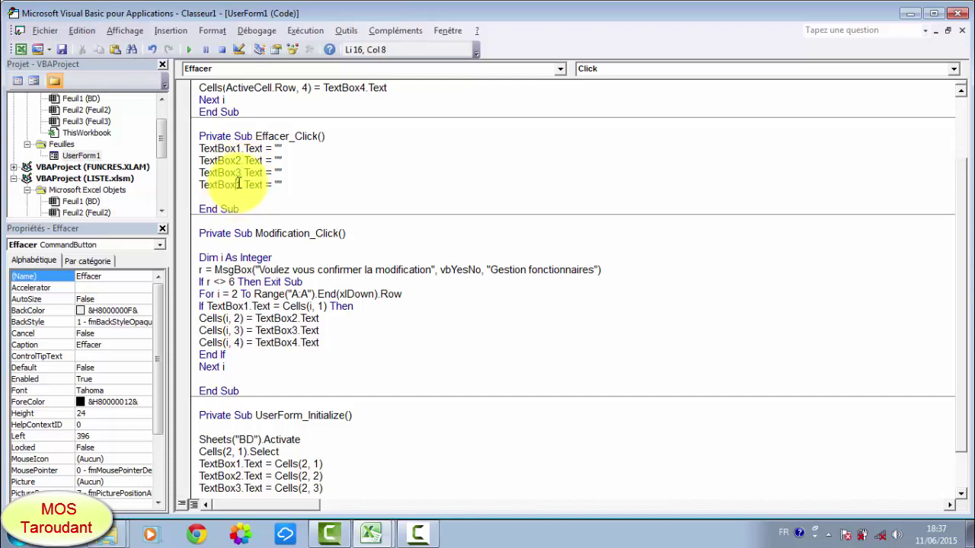
pyautogui.hotkey('shift', 'Right')
pyautogui.click(238, 184)
pyautogui.hotkey('shift', 'Right')
pyautogui.write('4')
pyautogui.hotkey('shift', 'Left')
pyautogui.click(321, 197)
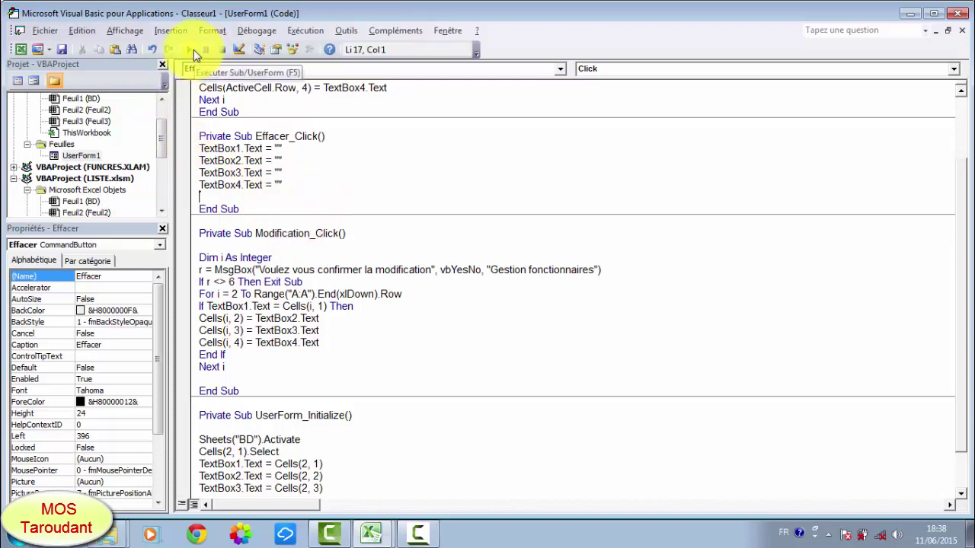
# Step: Run the form, clear it with Effacer, then enter and add record 008 via Ajouter
pyautogui.click(193, 49)
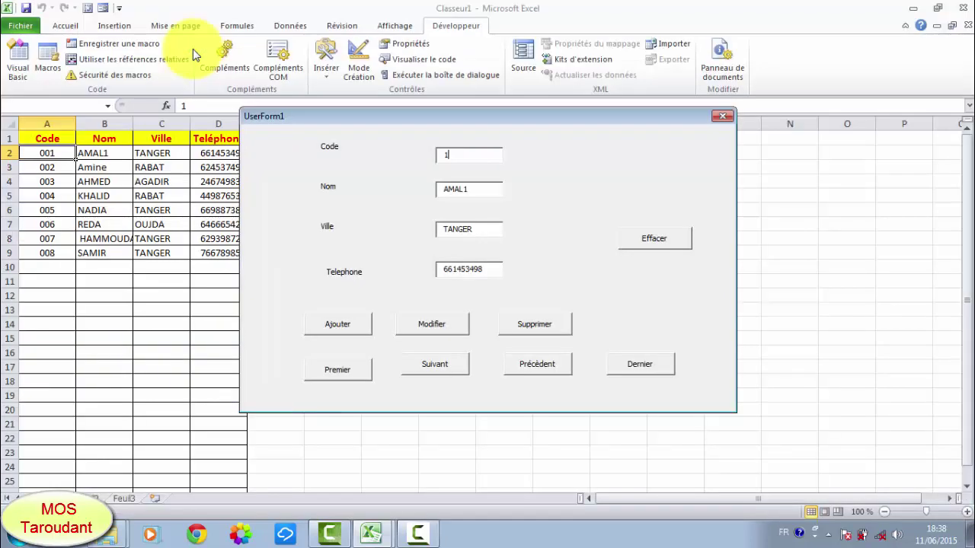
pyautogui.click(648, 239)
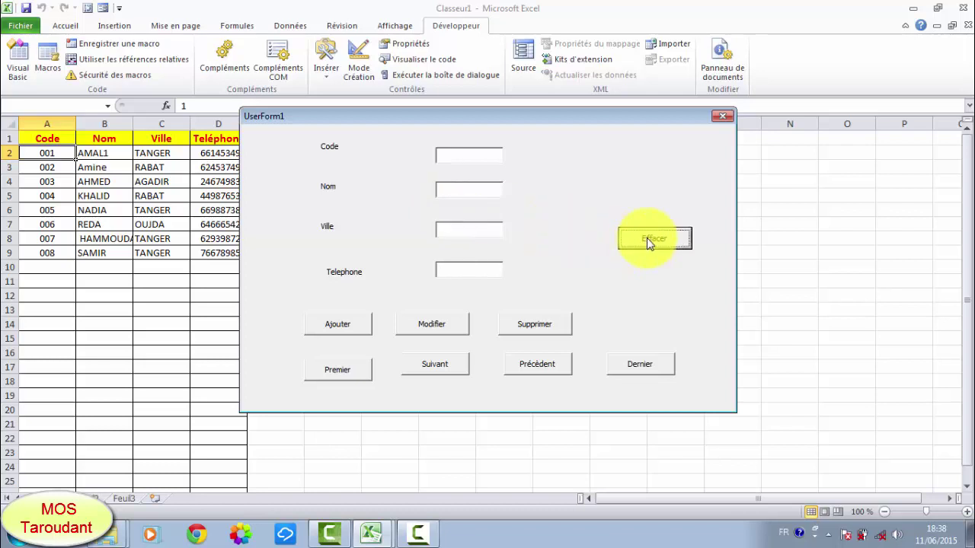
pyautogui.click(455, 154)
pyautogui.write('0')
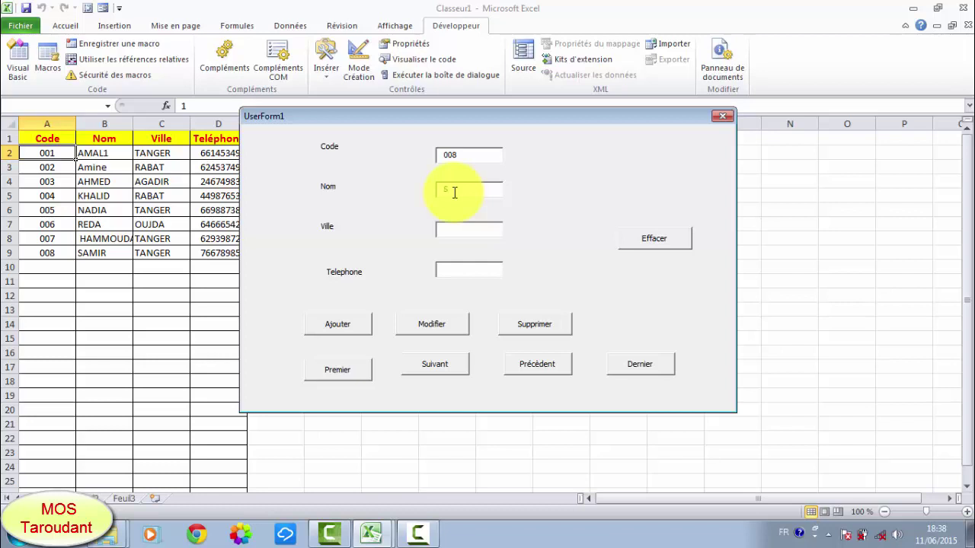
pyautogui.write('A')
pyautogui.write('86543')
pyautogui.write('23')
pyautogui.click(337, 326)
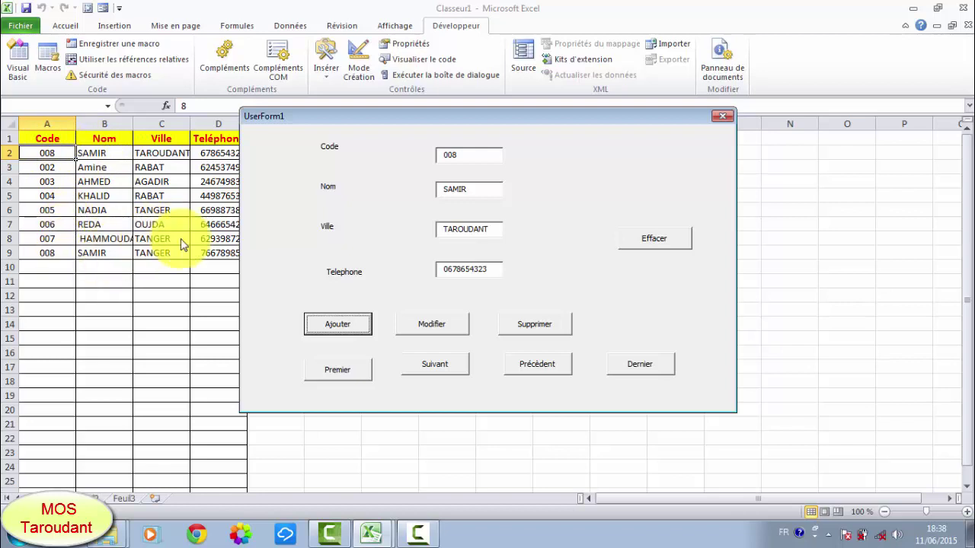
pyautogui.moveTo(428, 116); pyautogui.dragTo(519, 159)
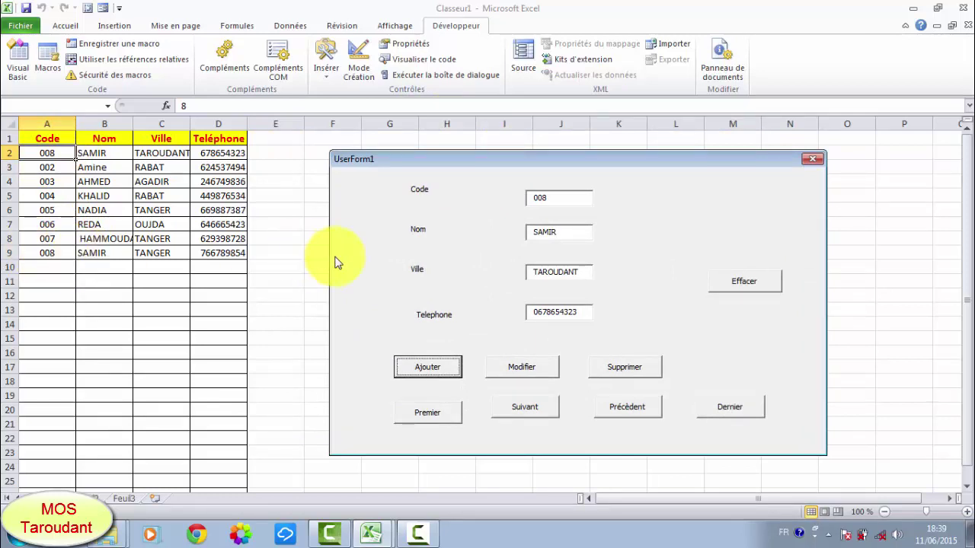
# Step: Close the running form and open the Effacer button's click code
pyautogui.click(812, 158)
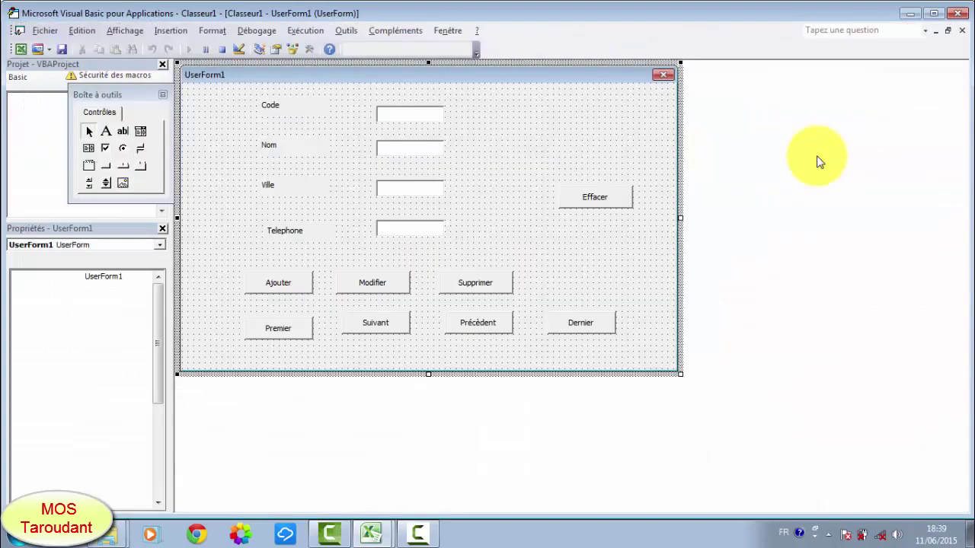
pyautogui.click(421, 533)
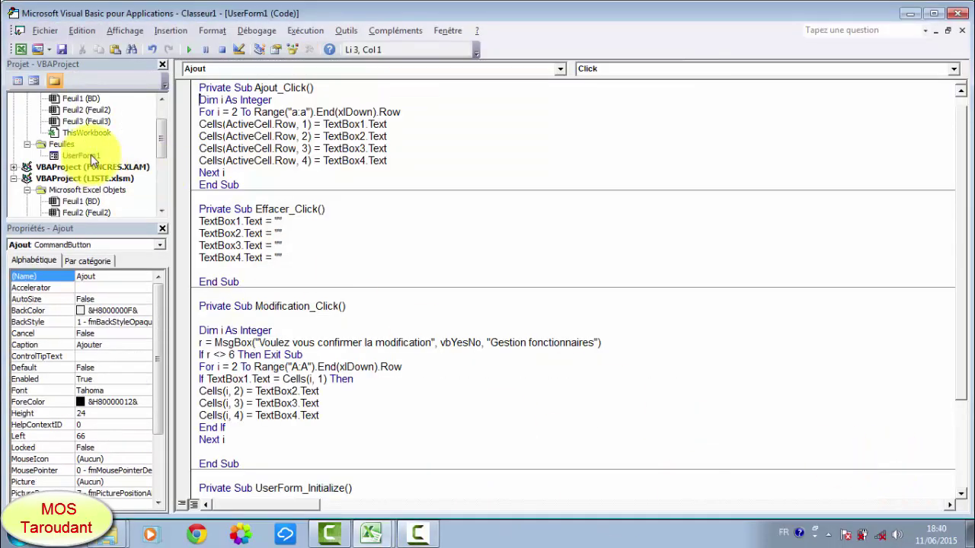
pyautogui.doubleClick(80, 155)
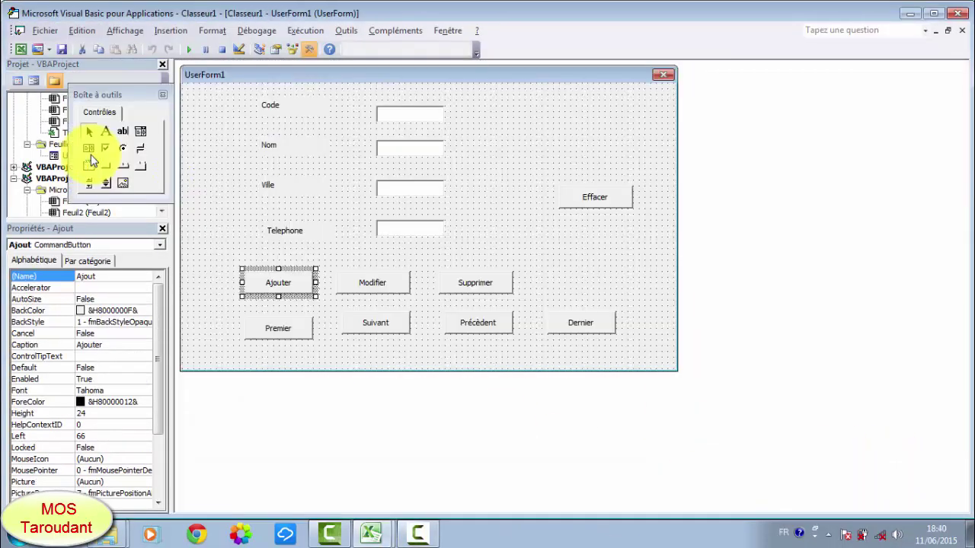
pyautogui.click(593, 197)
pyautogui.doubleClick(592, 198)
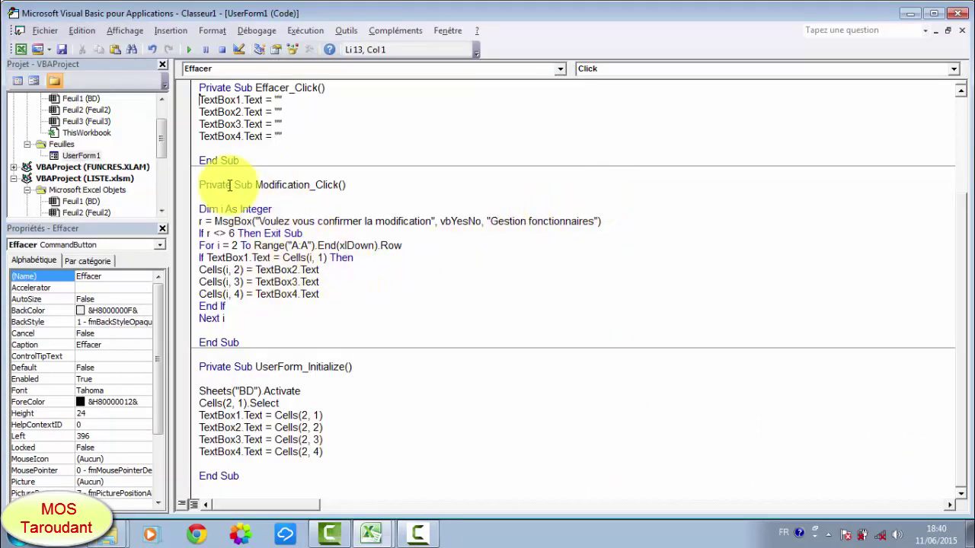
# Step: Add TextBox1.SetFocus after the four clearing lines
pyautogui.click(218, 148)
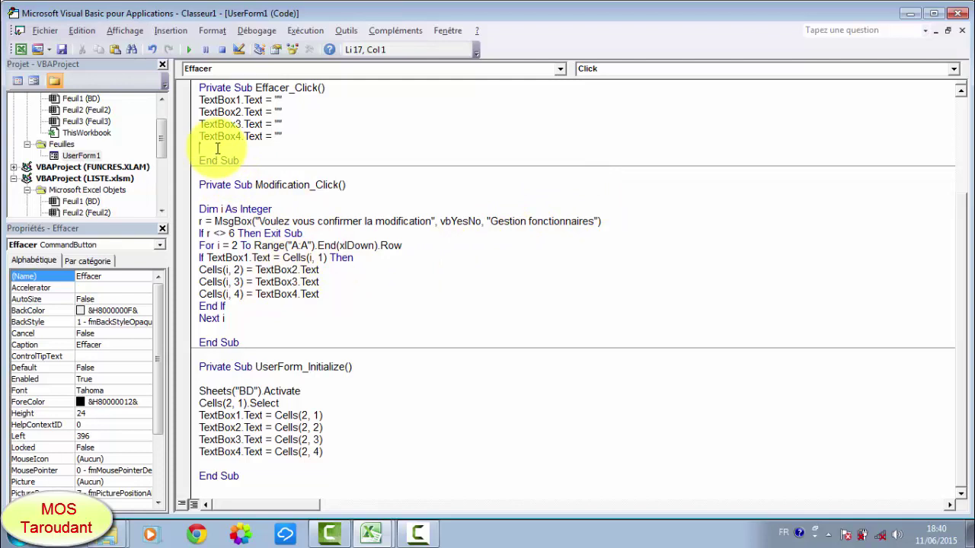
pyautogui.write('ex')
pyautogui.write('tbo')
pyautogui.write('x1')
pyautogui.write('.s')
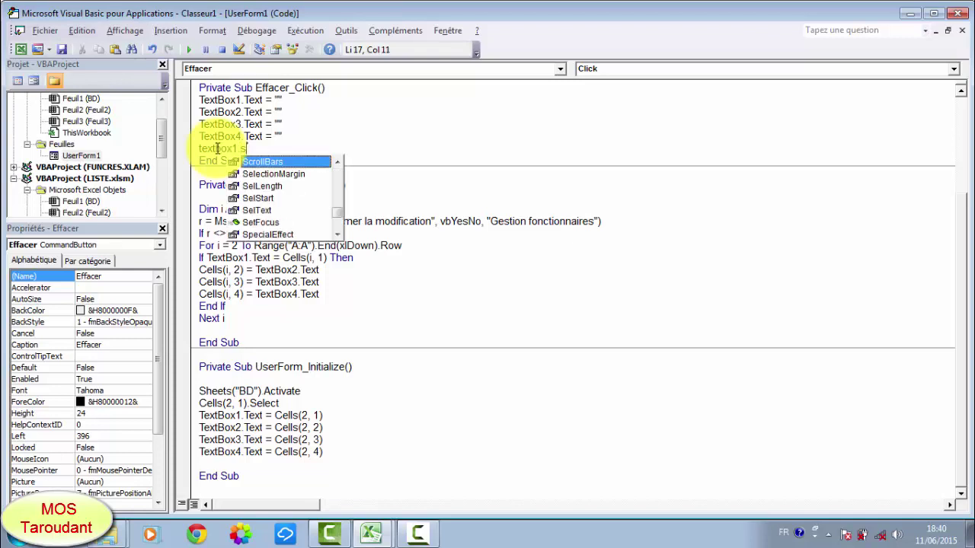
pyautogui.doubleClick(280, 221)
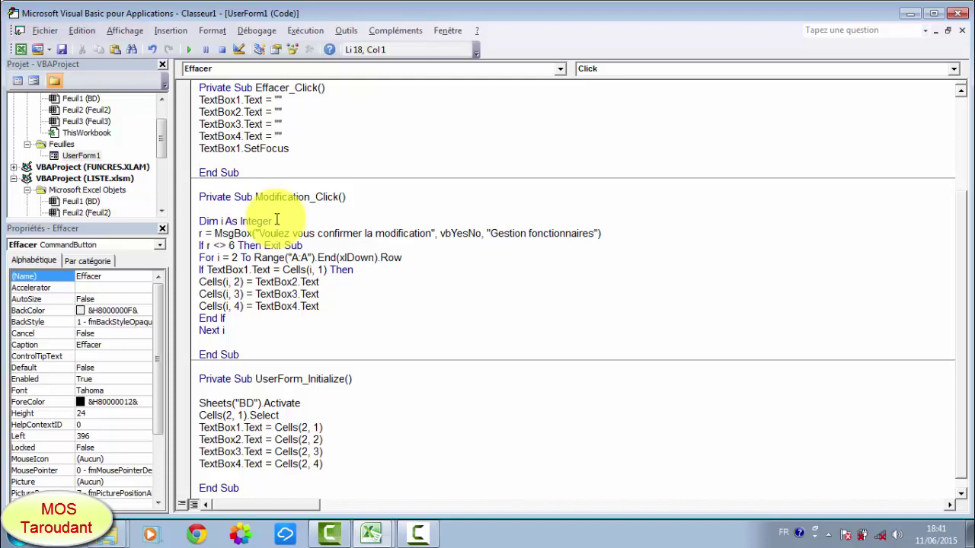
pyautogui.click(20, 49)
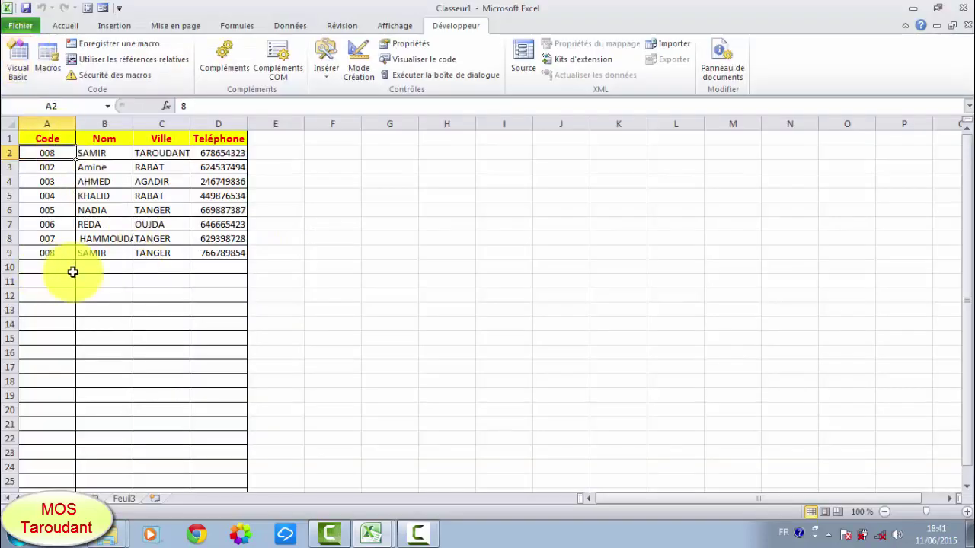
pyautogui.click(19, 60)
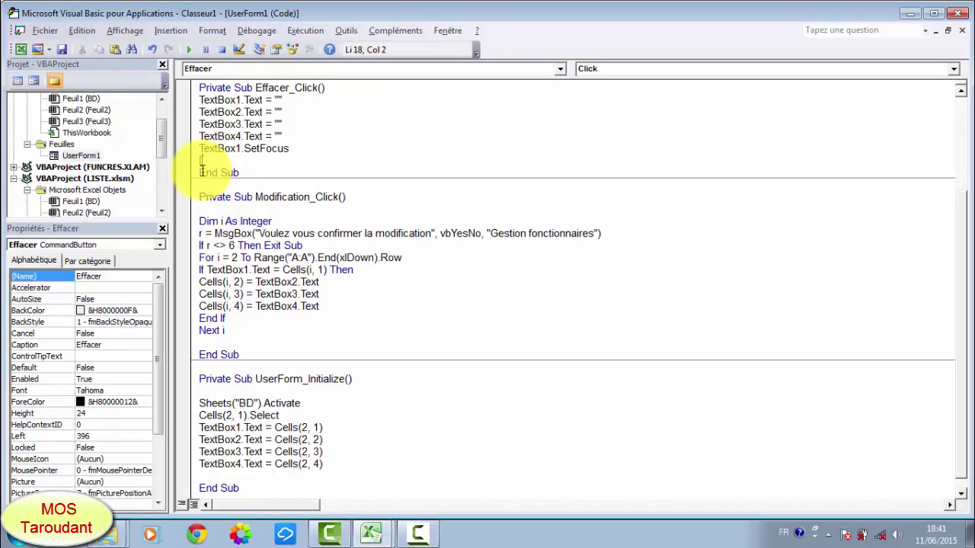
# Step: Type [A65675].End(xlUp).Offset(1, 0).Select below TextBox1.SetFocus in Effacer_Click
pyautogui.write('A')
pyautogui.write(':')
pyautogui.write('5')
pyautogui.write(':e')
pyautogui.press('BackSpace')
pyautogui.press('BackSpace')
pyautogui.press('BackSpace')
pyautogui.write('536')
pyautogui.write(']')
pyautogui.write('.')
pyautogui.write('e')
pyautogui.write('nd')
pyautogui.write('(')
pyautogui.write('xl')
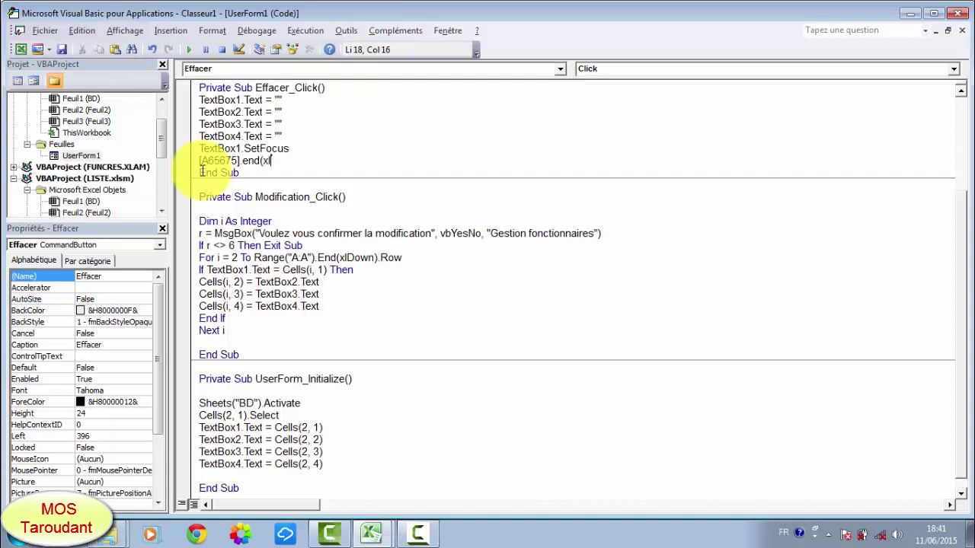
pyautogui.write('up')
pyautogui.write(')')
pyautogui.write('.')
pyautogui.write('off')
pyautogui.write('set')
pyautogui.write('(')
pyautogui.write('1,')
pyautogui.write('à')
pyautogui.write(')')
pyautogui.press('BackSpace')
pyautogui.press('BackSpace')
pyautogui.write('0')
pyautogui.write(')')
pyautogui.write('.')
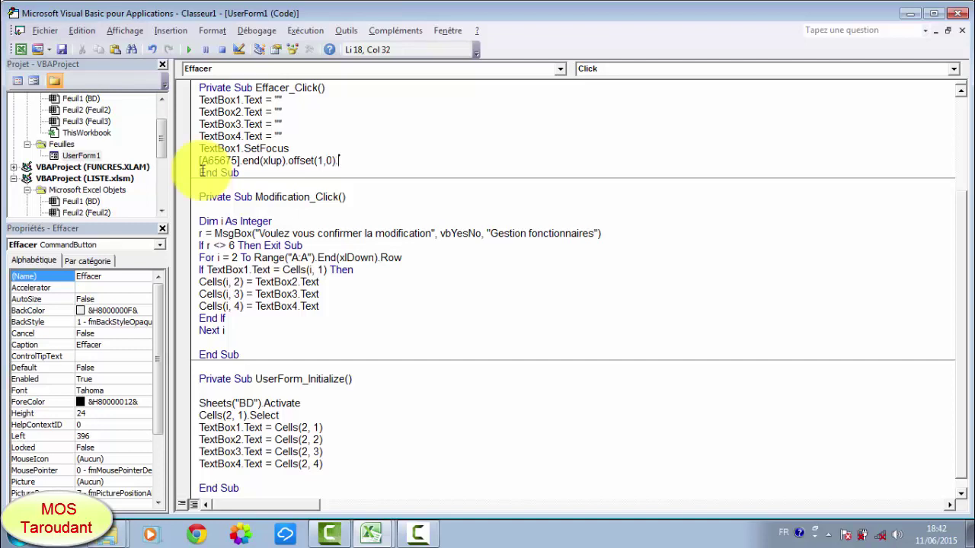
pyautogui.write('se')
pyautogui.write('lect')
pyautogui.press('Return')
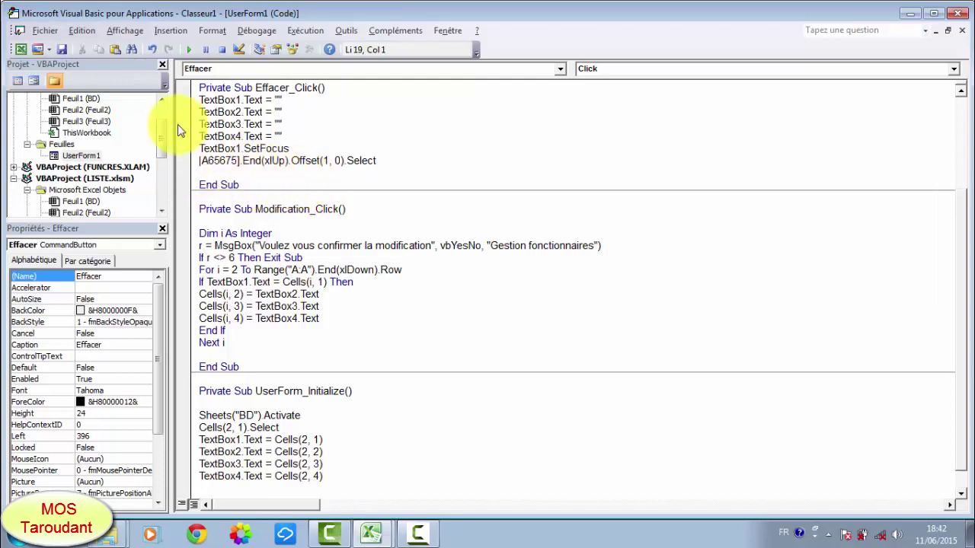
# Step: Run UserForm1 and use Effacer, emptying all four fields and selecting A10
pyautogui.click(191, 48)
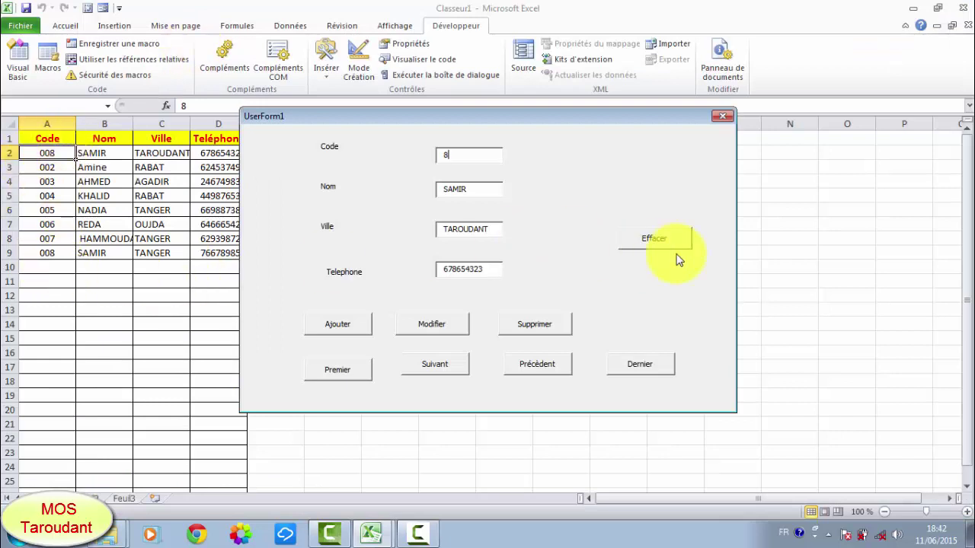
pyautogui.click(653, 239)
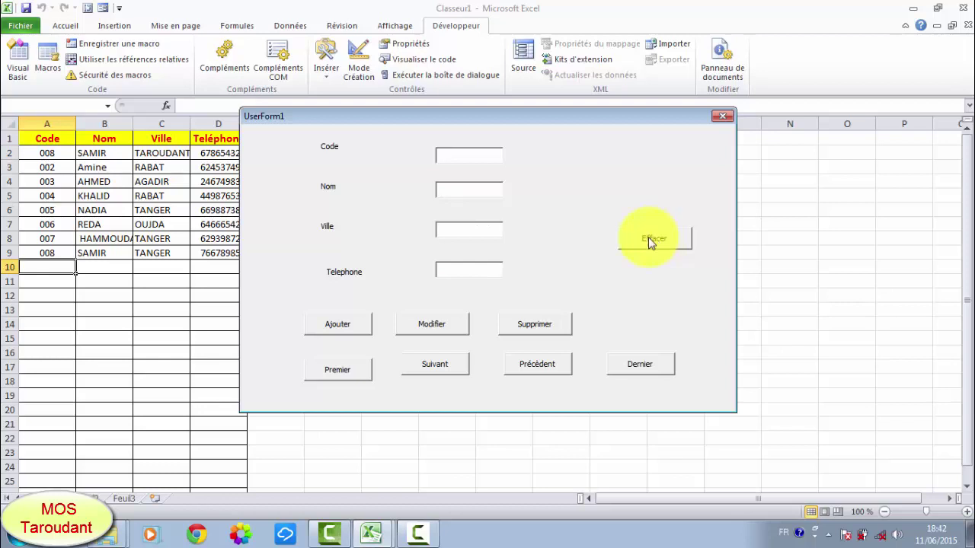
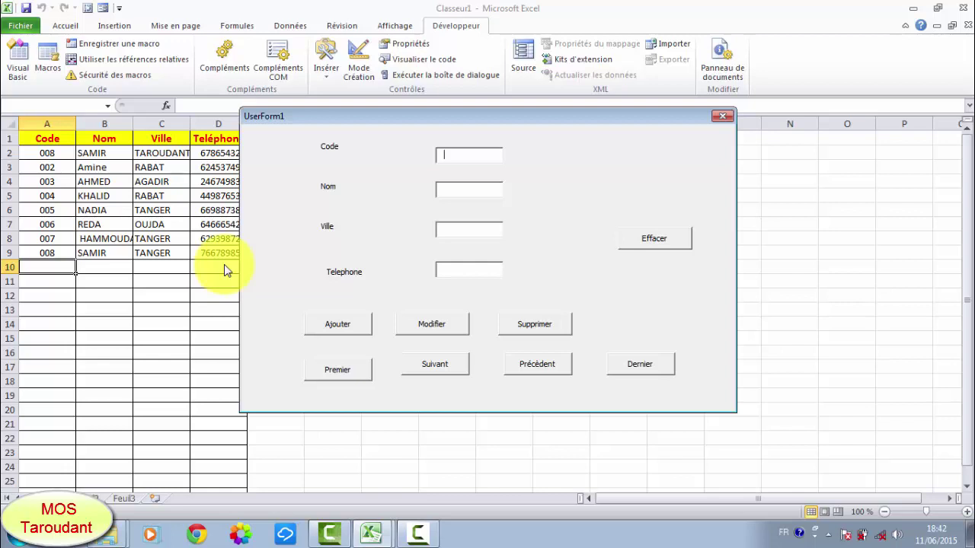
# Step: Add employee code 111 with a name, city LARACHE and a phone number, then close the form
pyautogui.write('à')
pyautogui.press('BackSpace')
pyautogui.write('111')
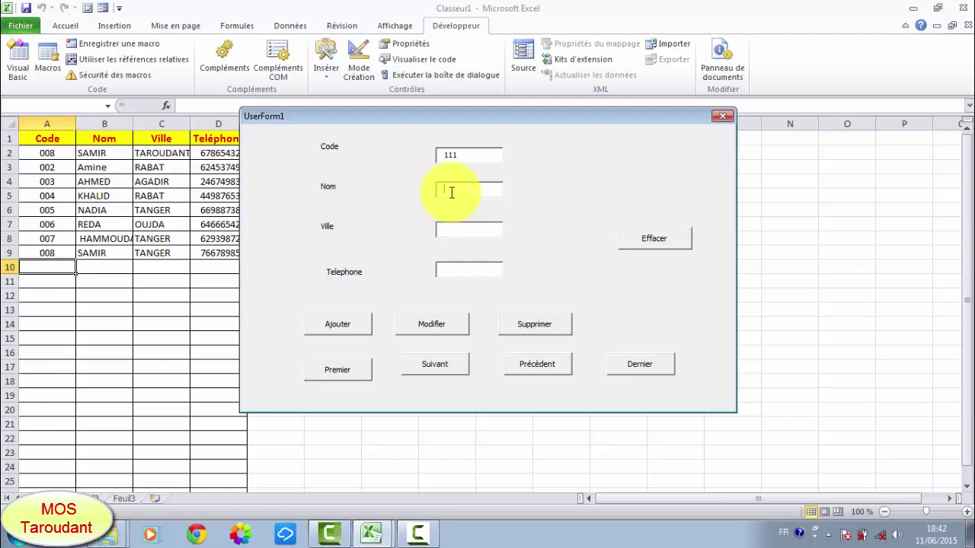
pyautogui.write('AMIN')
pyautogui.write('A')
pyautogui.click(466, 227)
pyautogui.write('L')
pyautogui.write('ARA')
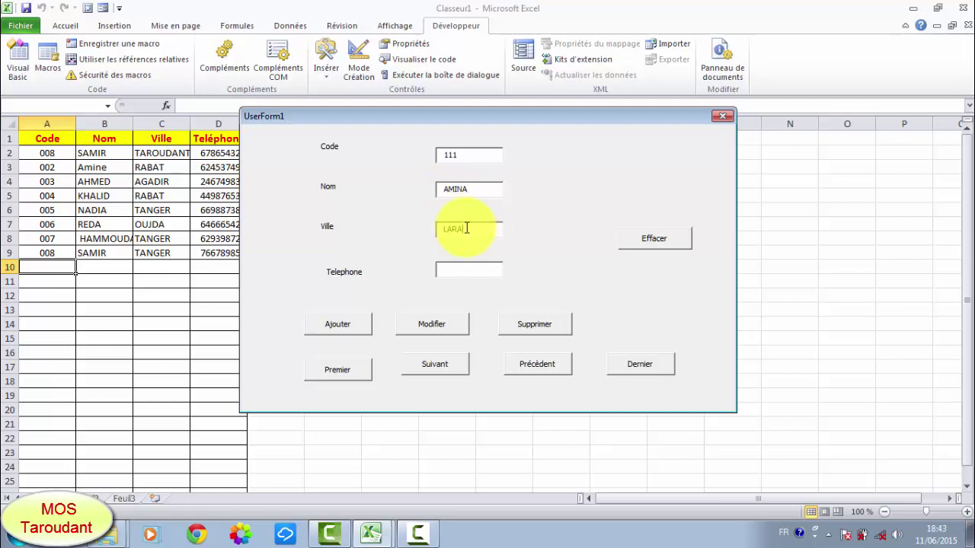
pyautogui.write('CHE')
pyautogui.click(466, 267)
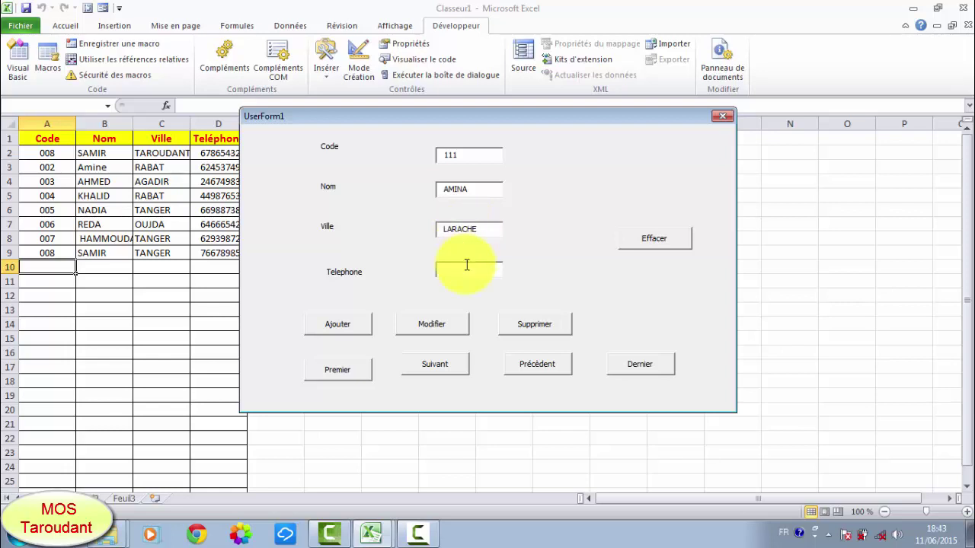
pyautogui.write('09876543')
pyautogui.write('3')
pyautogui.click(343, 327)
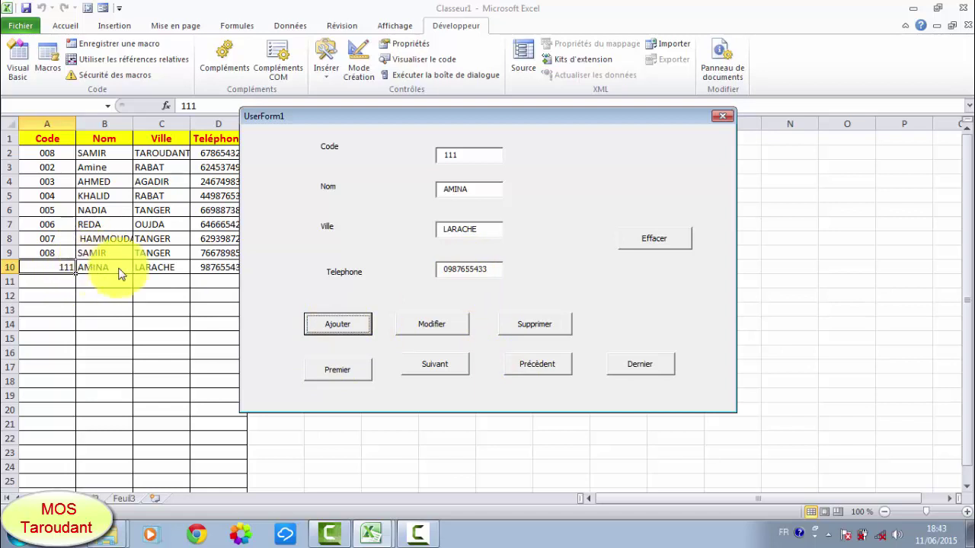
pyautogui.click(726, 115)
# Step: In Effacer_Click, comment the Offset(1, 0).Select line with 'se placer sur la derniere cellule du tableau'
pyautogui.doubleClick(594, 199)
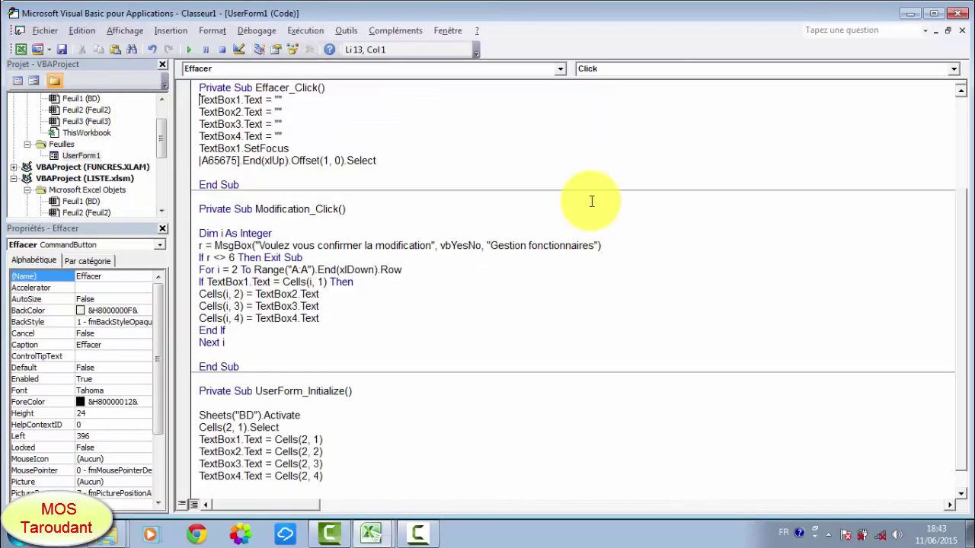
pyautogui.click(301, 149)
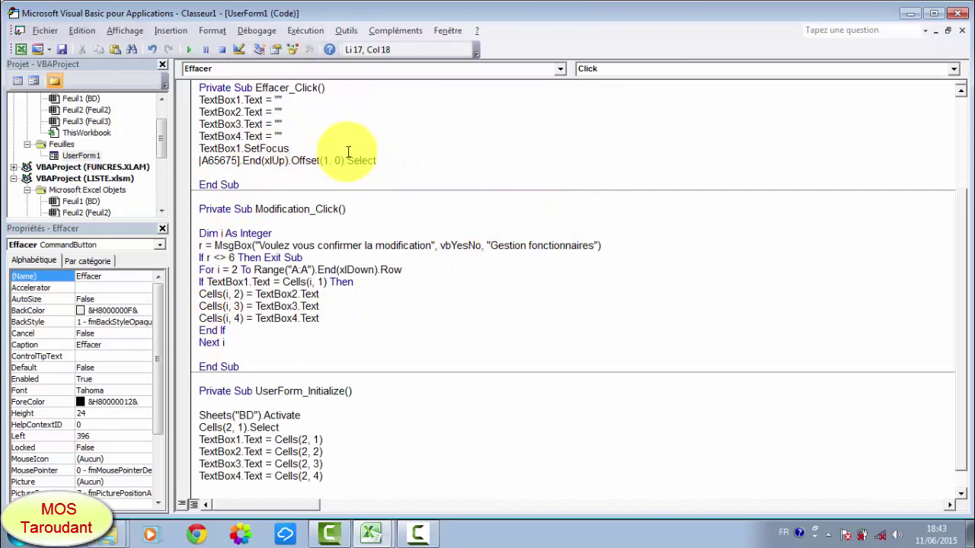
pyautogui.press('Return')
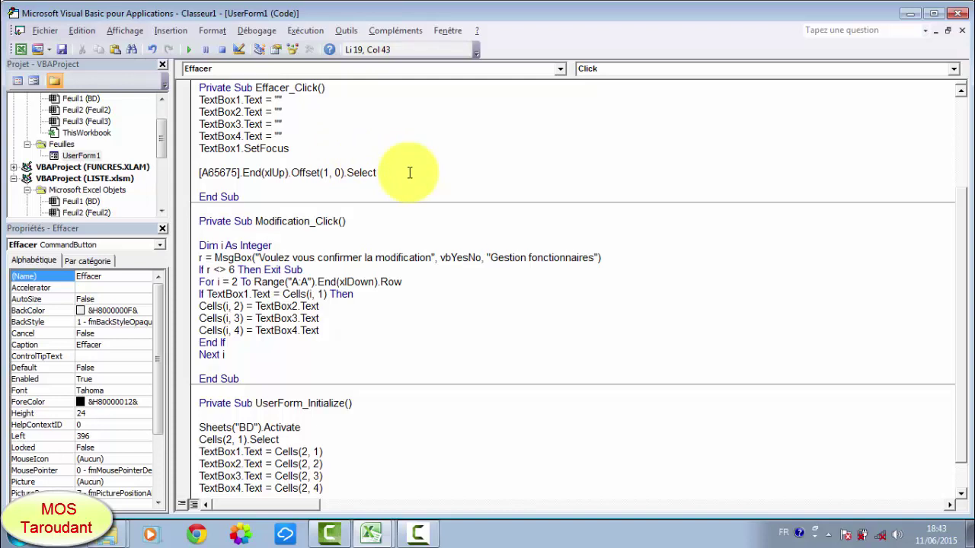
pyautogui.write("'")
pyautogui.write('    e se')
pyautogui.write('p')
pyautogui.write('la')
pyautogui.write('cer ')
pyautogui.write('sur ')
pyautogui.write('la de')
pyautogui.write('rnie')
pyautogui.write('re ce')
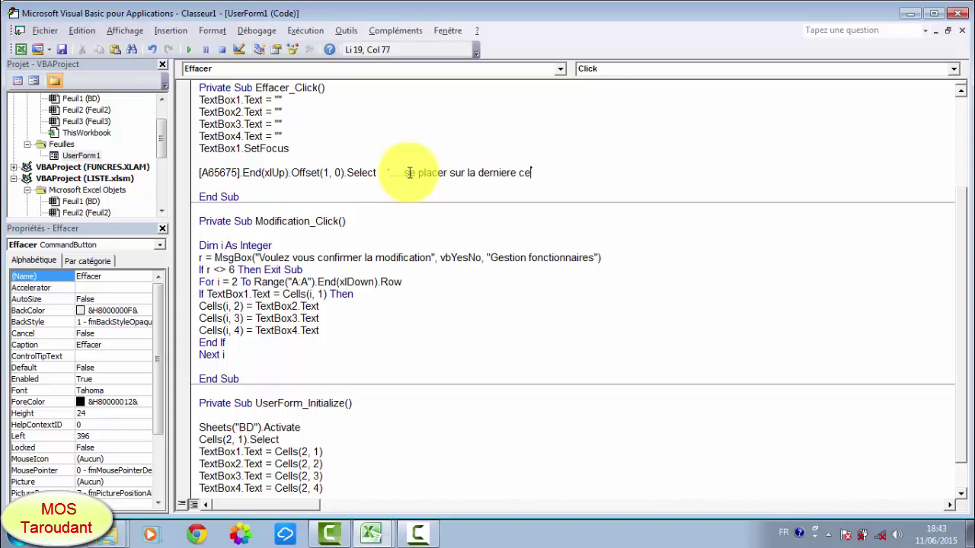
pyautogui.write('llule')
pyautogui.write(' du ta')
pyautogui.write('ble')
pyautogui.write('au')
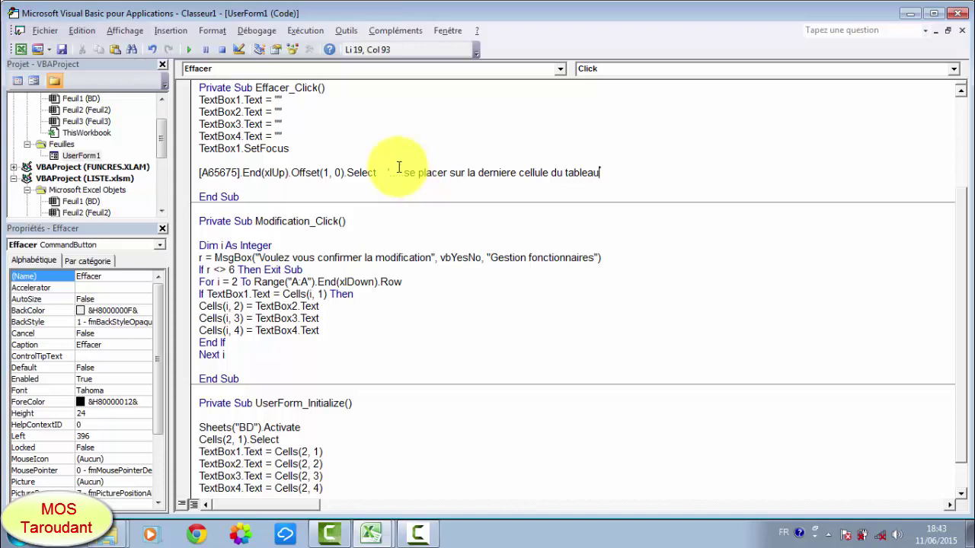
pyautogui.click(385, 186)
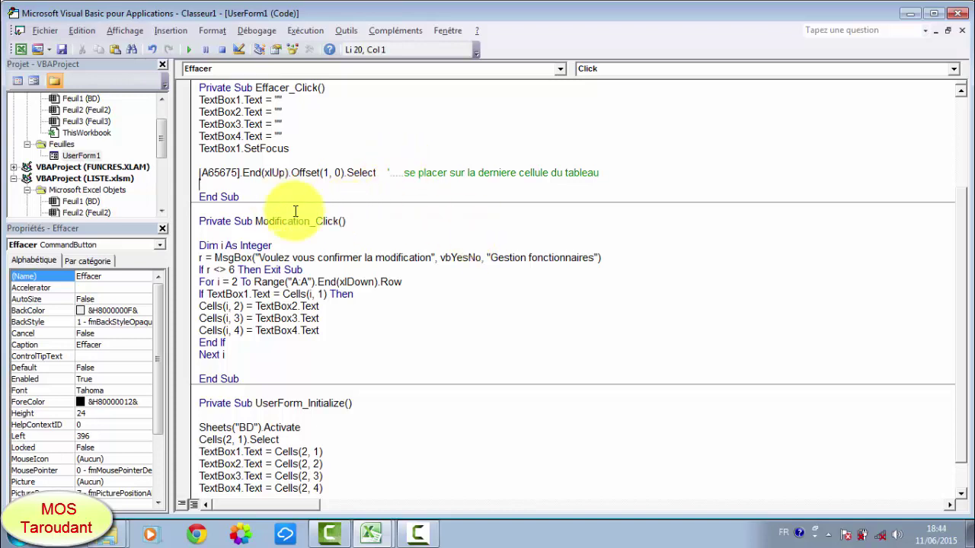
pyautogui.scroll(1, 287, 184)
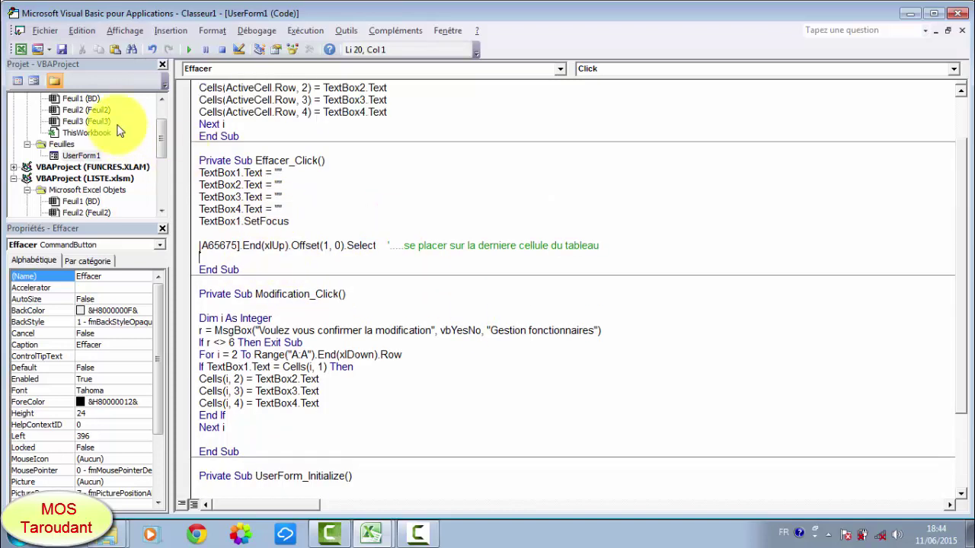
# Step: Return to the VBA editor and open the Ajouter button's Ajout_Click code
pyautogui.click(23, 49)
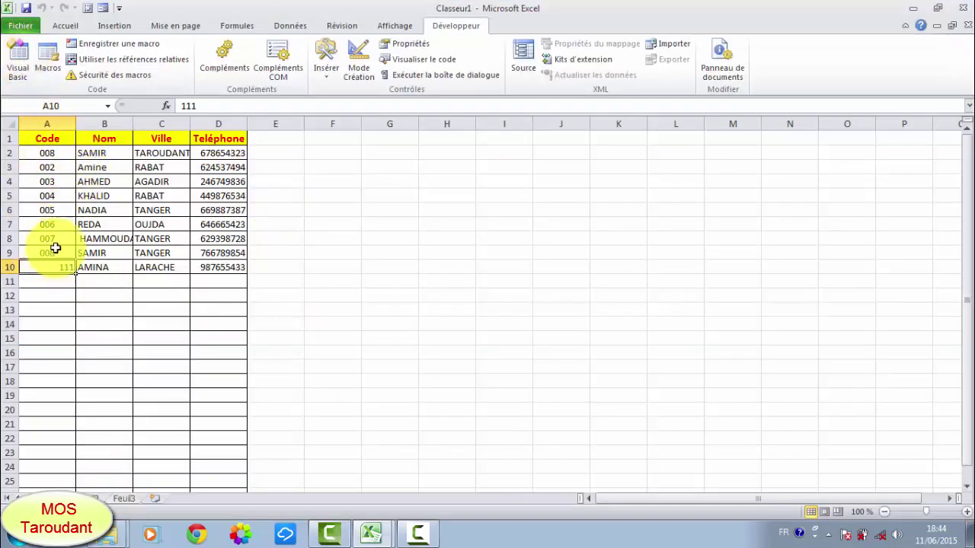
pyautogui.click(23, 63)
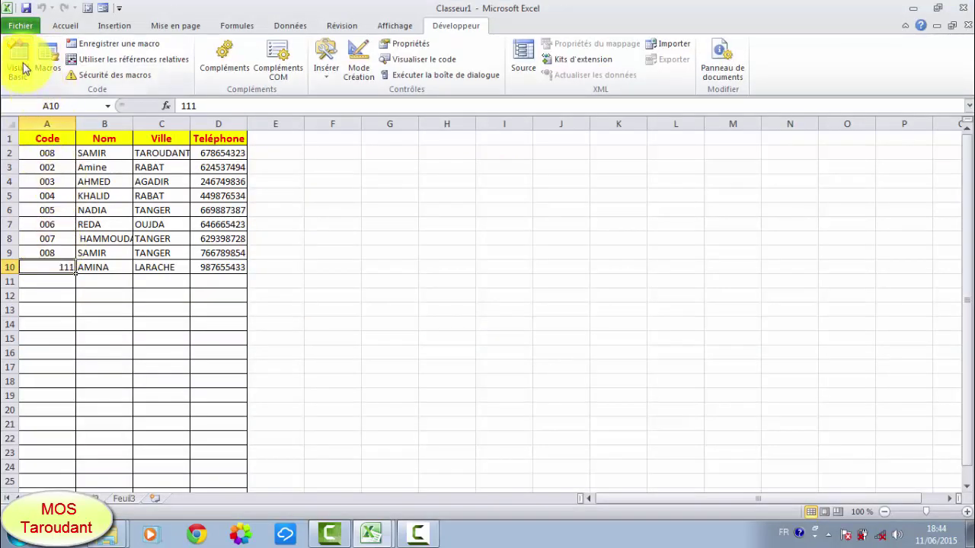
pyautogui.scroll(2, 334, 228)
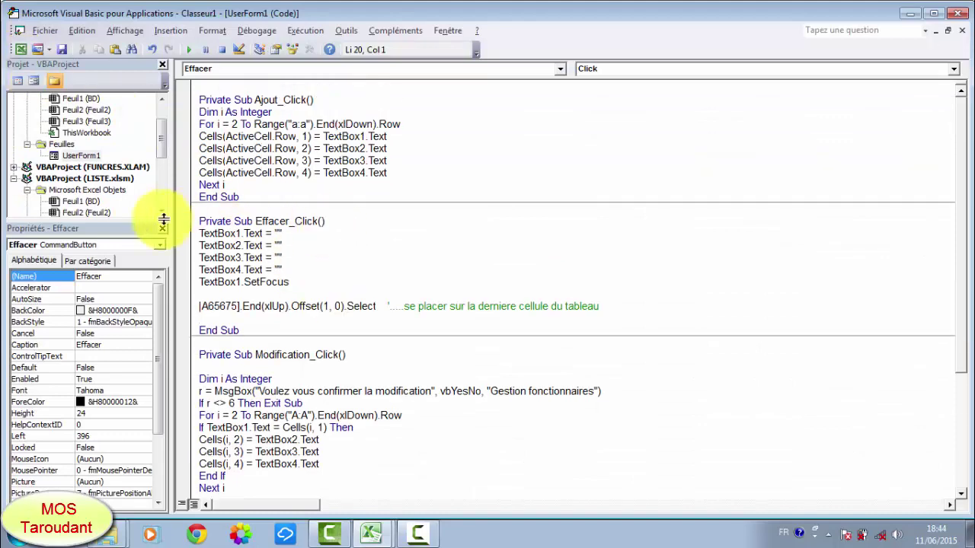
pyautogui.doubleClick(76, 156)
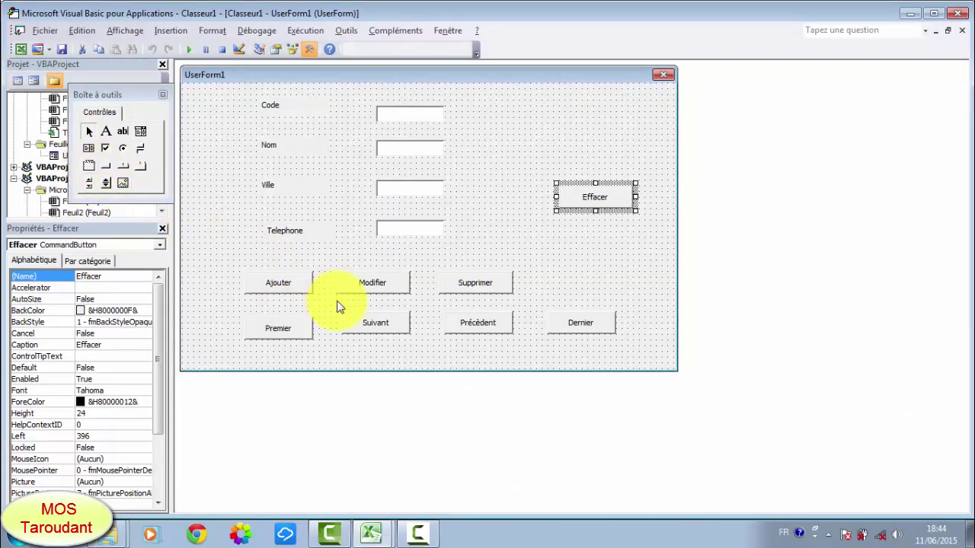
pyautogui.doubleClick(287, 288)
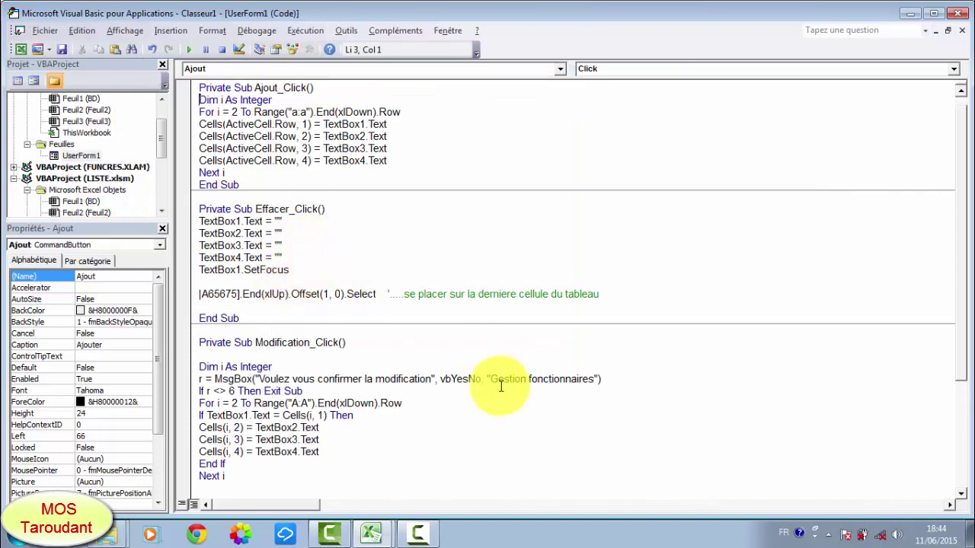
pyautogui.click(419, 534)
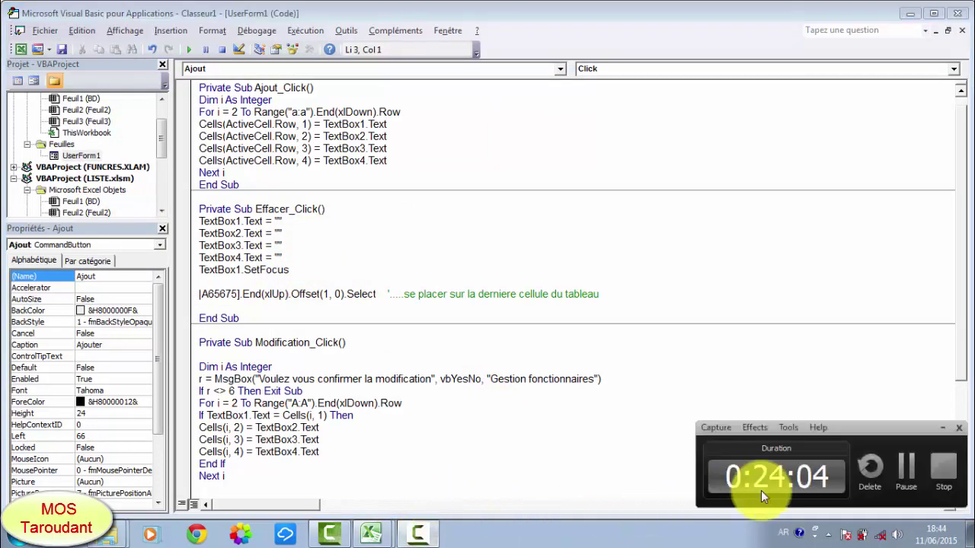
pyautogui.click(884, 470)
# Step: Below the For line, type If cells(i,1).text = textbox1.Text then msgbox "Ce code est déjà attribué à "
pyautogui.click(404, 112)
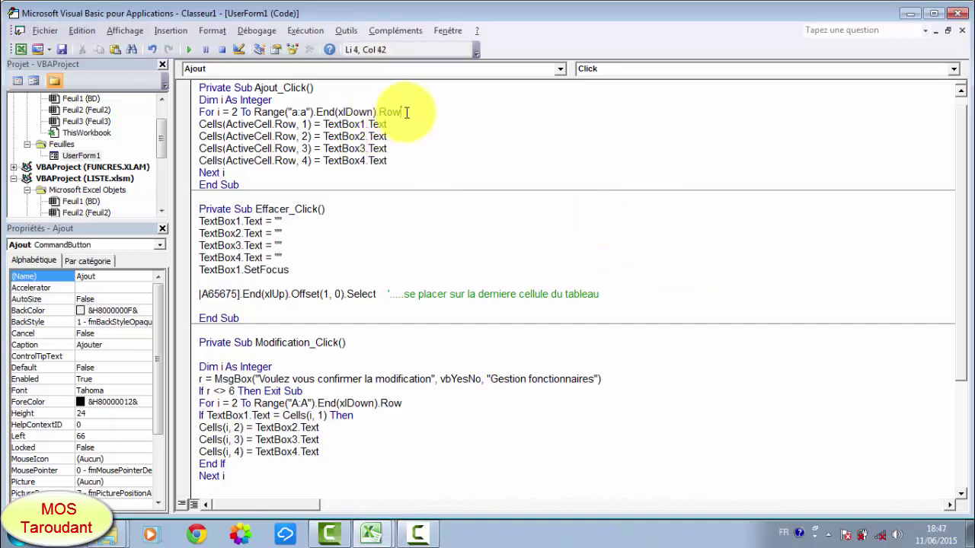
pyautogui.press('Return')
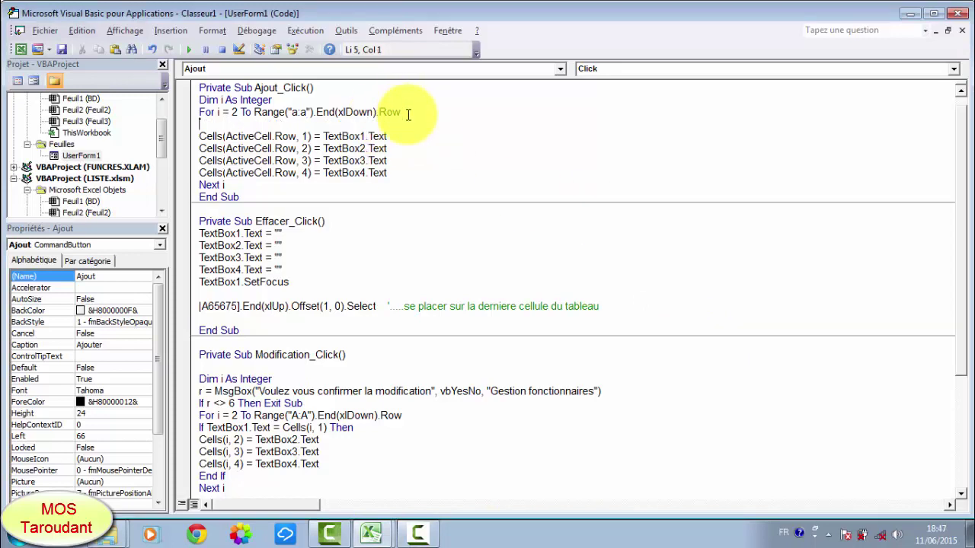
pyautogui.write('I')
pyautogui.write('f ')
pyautogui.write('c')
pyautogui.write('ell')
pyautogui.write('s')
pyautogui.write('(')
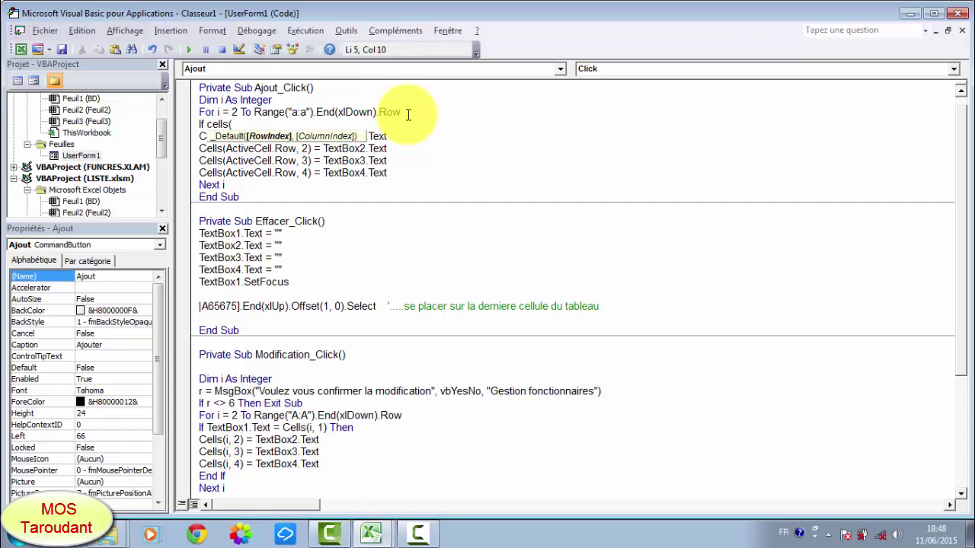
pyautogui.write('i,1')
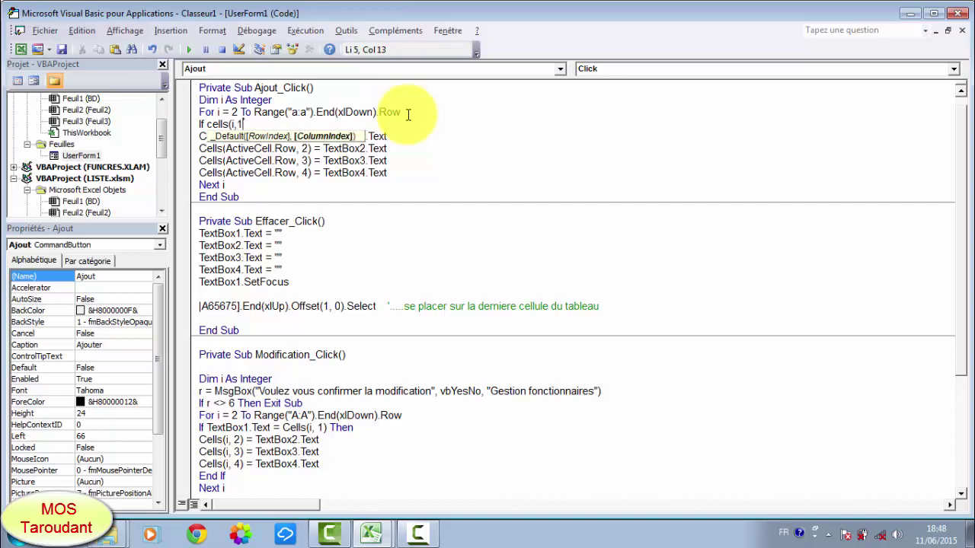
pyautogui.write(')')
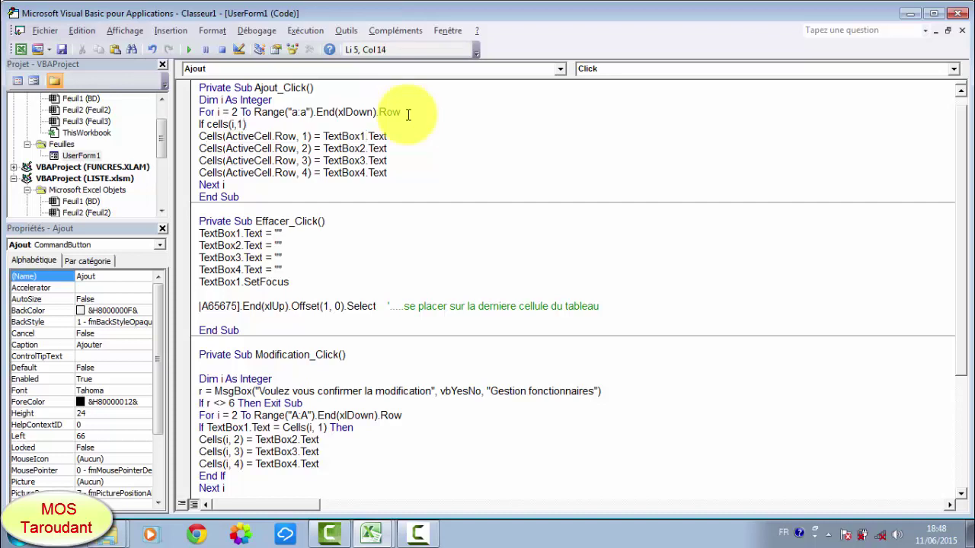
pyautogui.write('.te')
pyautogui.write('xt')
pyautogui.write(' =')
pyautogui.write(' text')
pyautogui.write('box')
pyautogui.write('1.t')
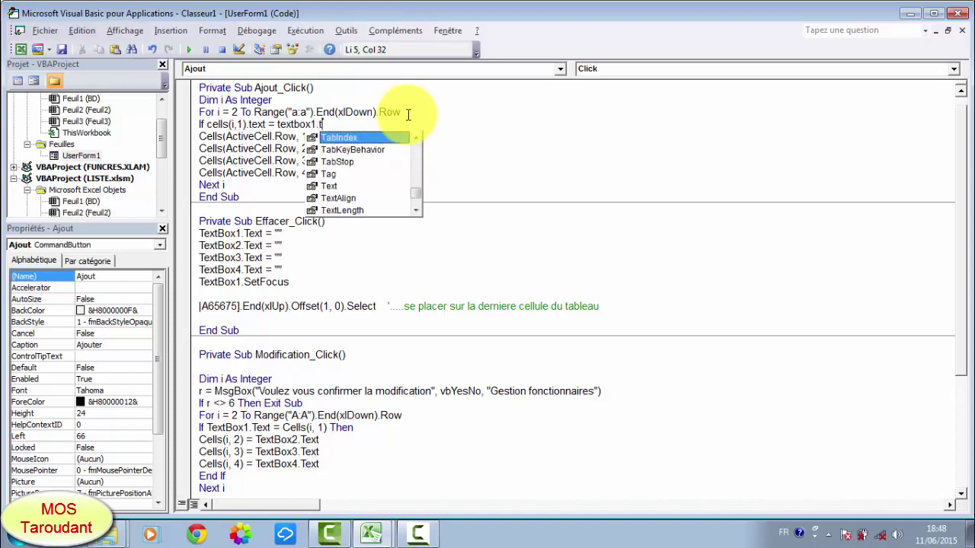
pyautogui.write('ex')
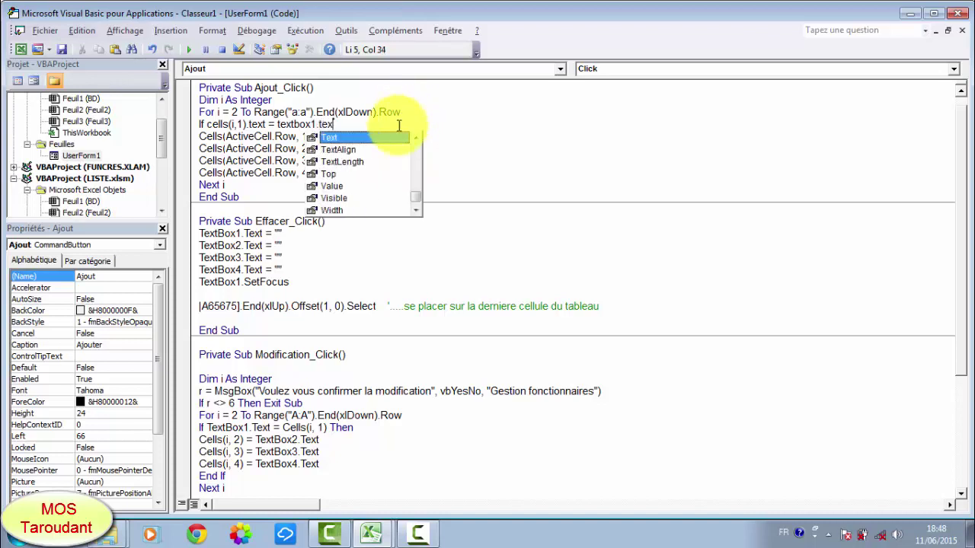
pyautogui.doubleClick(382, 138)
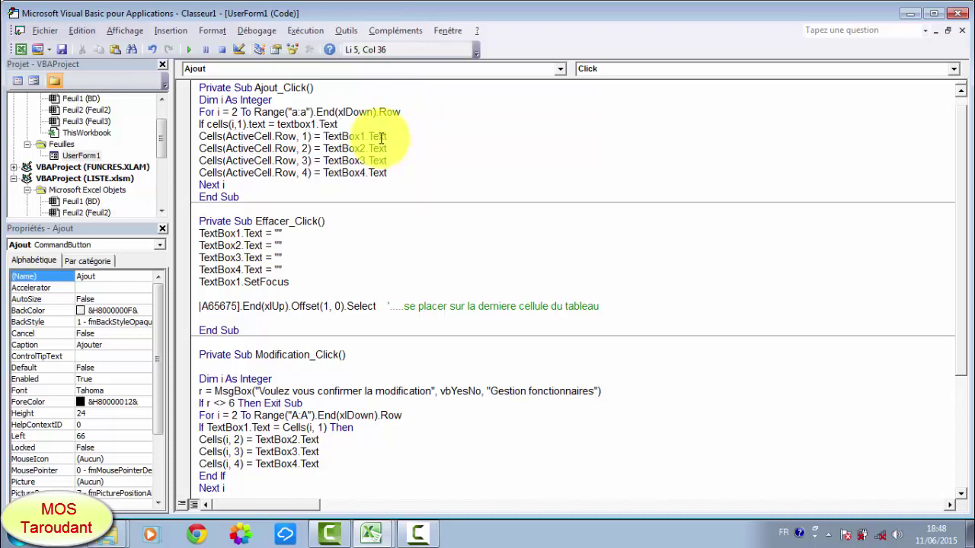
pyautogui.write('then ')
pyautogui.write('m')
pyautogui.write('sgbo')
pyautogui.write('x(')
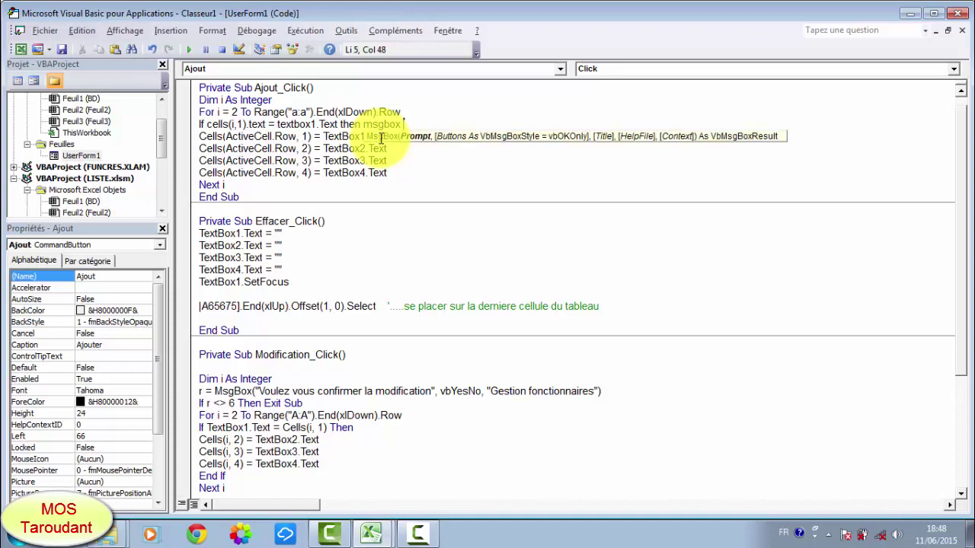
pyautogui.write(' "')
pyautogui.write('Ce c')
pyautogui.write('ode e')
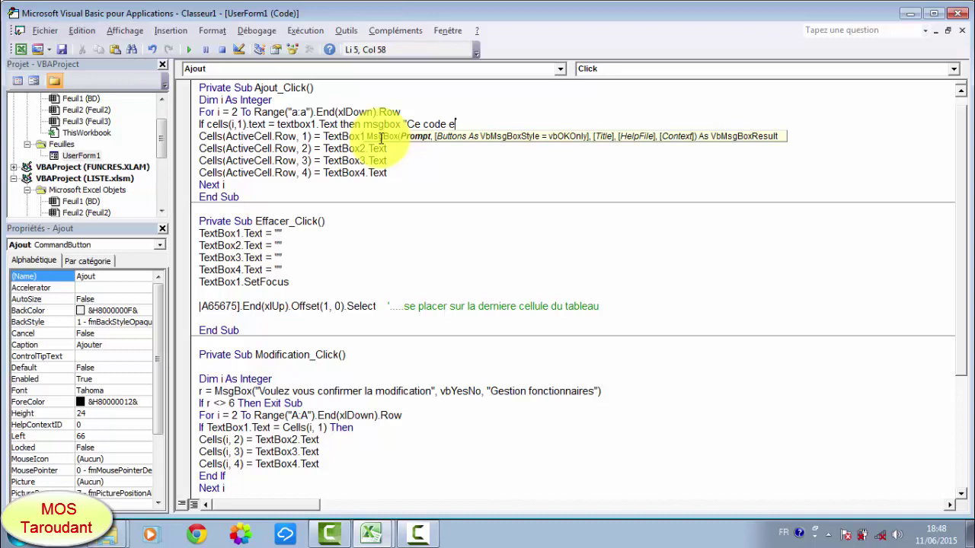
pyautogui.write('st d')
pyautogui.write('éj')
pyautogui.write('à a')
pyautogui.write('ttrib')
pyautogui.write('ué ')
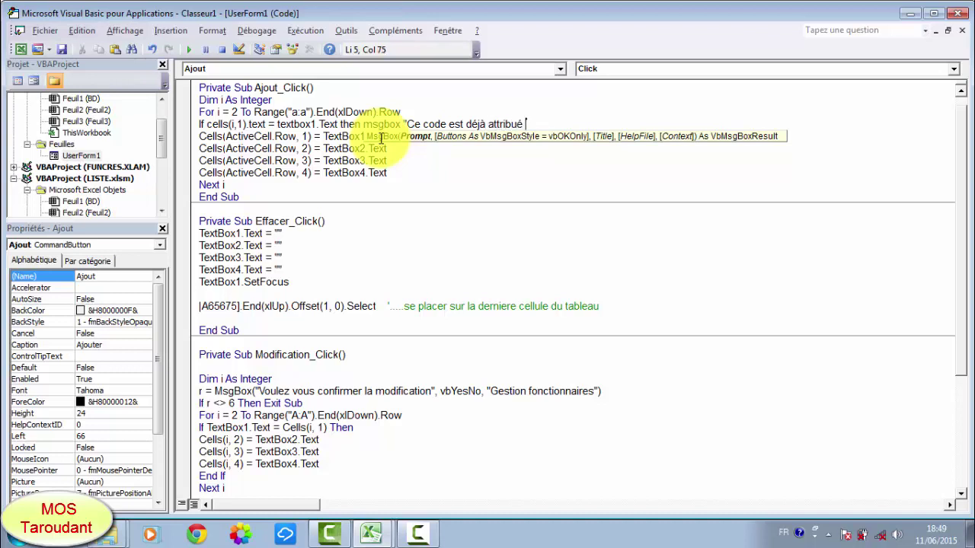
pyautogui.write('à ')
pyautogui.write('" ')
pyautogui.write('& ')
pyautogui.write('C')
pyautogui.write('ell')
pyautogui.write('s')
pyautogui.write('(')
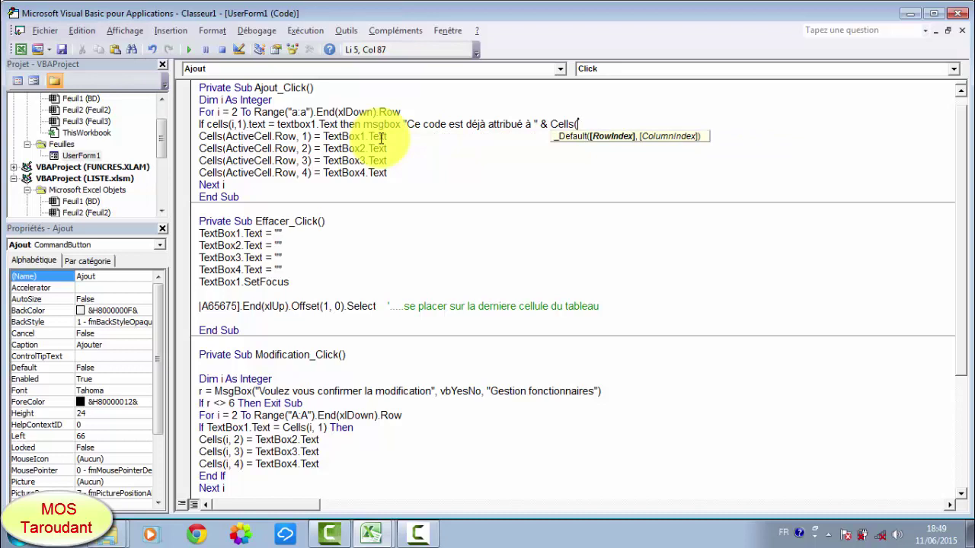
pyautogui.write('i')
pyautogui.write(',é')
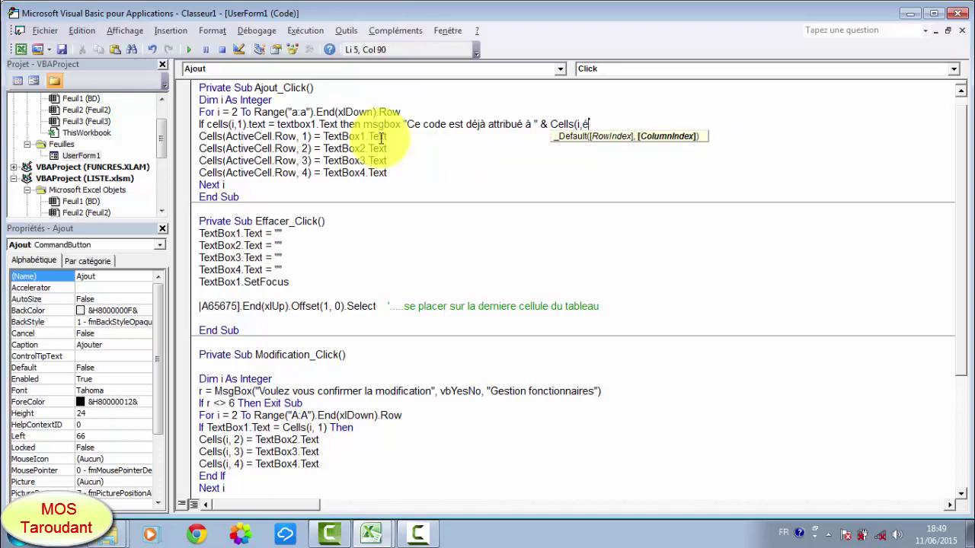
pyautogui.write(')')
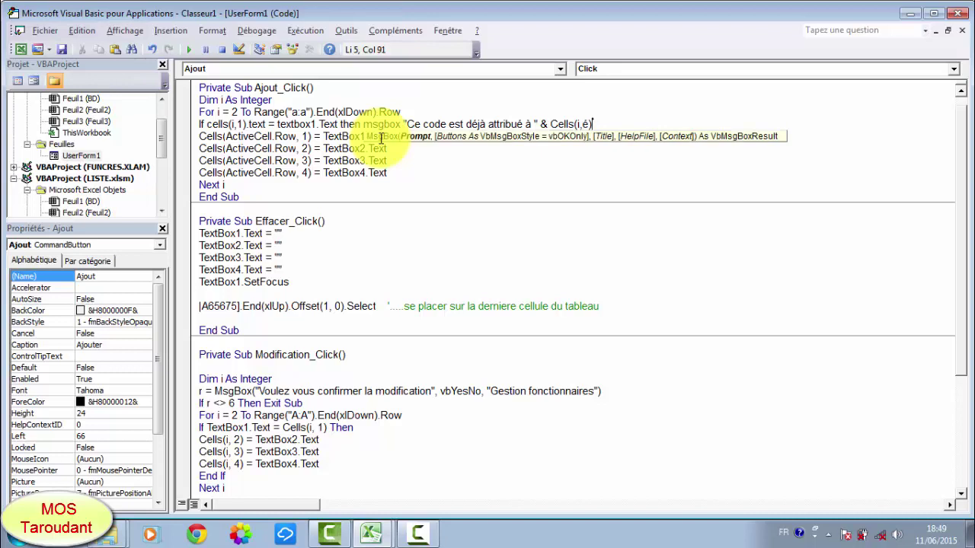
# Step: Correct the message's cell reference to Cells(i,2).value
pyautogui.press('BackSpace')
pyautogui.press('BackSpace')
pyautogui.write('2')
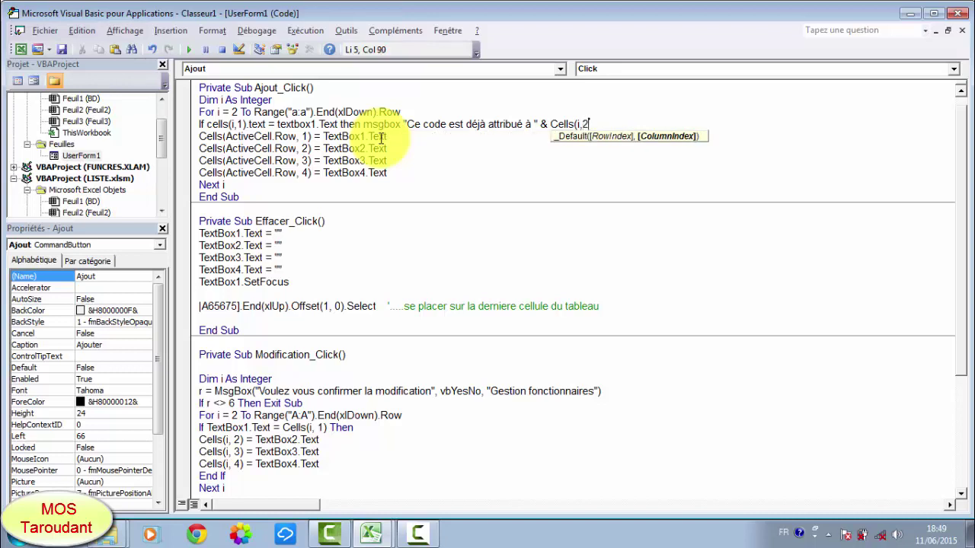
pyautogui.write(')')
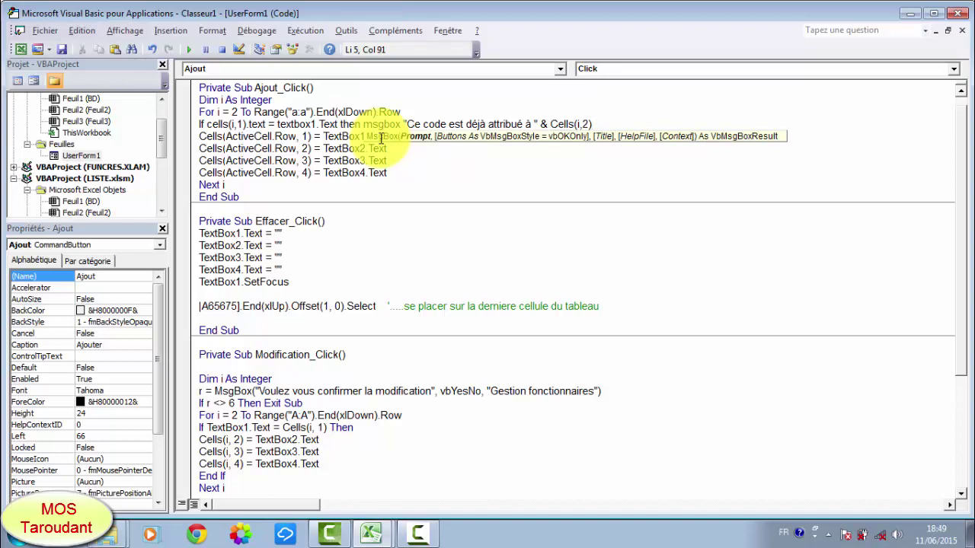
pyautogui.write('.va')
pyautogui.write('lue')
# Step: Append : TextBox1.Text = "" : TextBox1.SetFocus : Exit Sub to the duplicate-check line
pyautogui.write(' :')
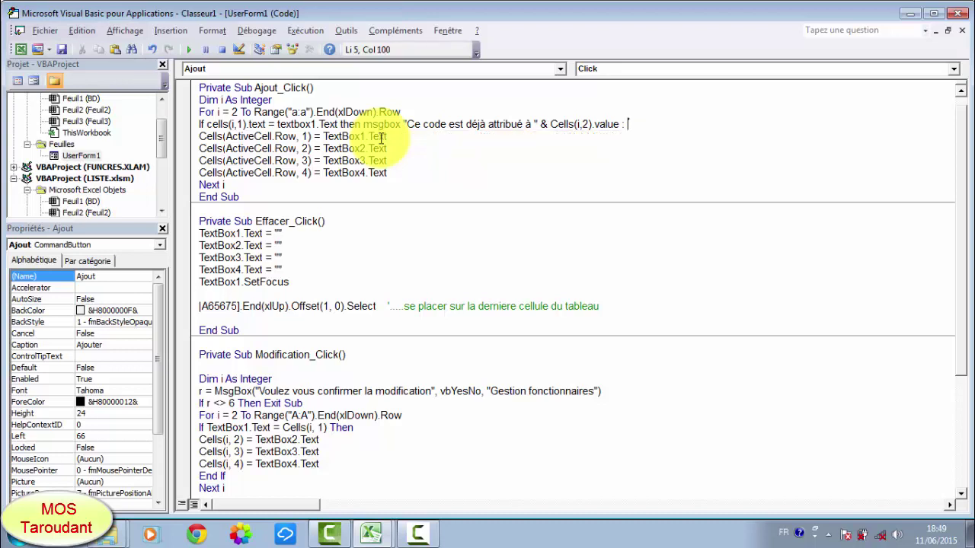
pyautogui.write(' text')
pyautogui.write('box')
pyautogui.write('1')
pyautogui.write('.')
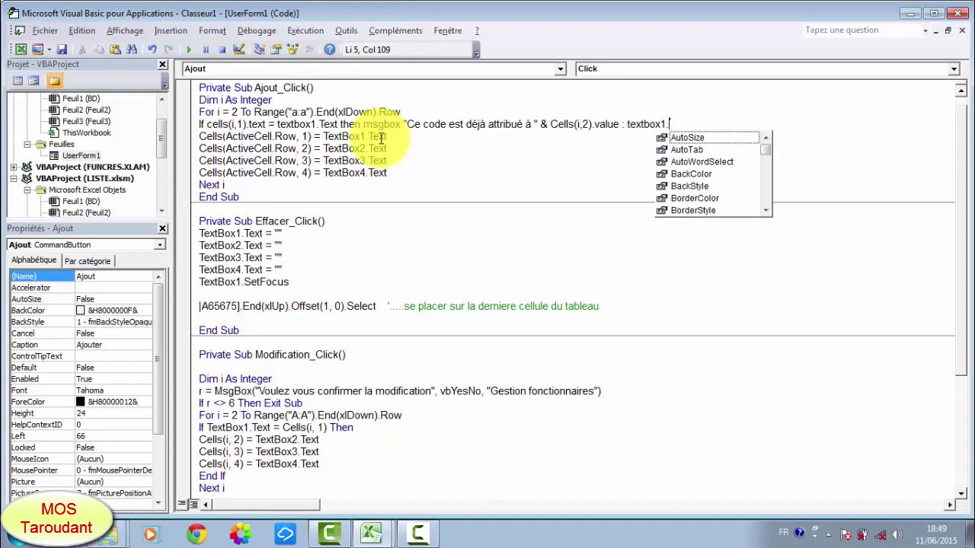
pyautogui.write('text ')
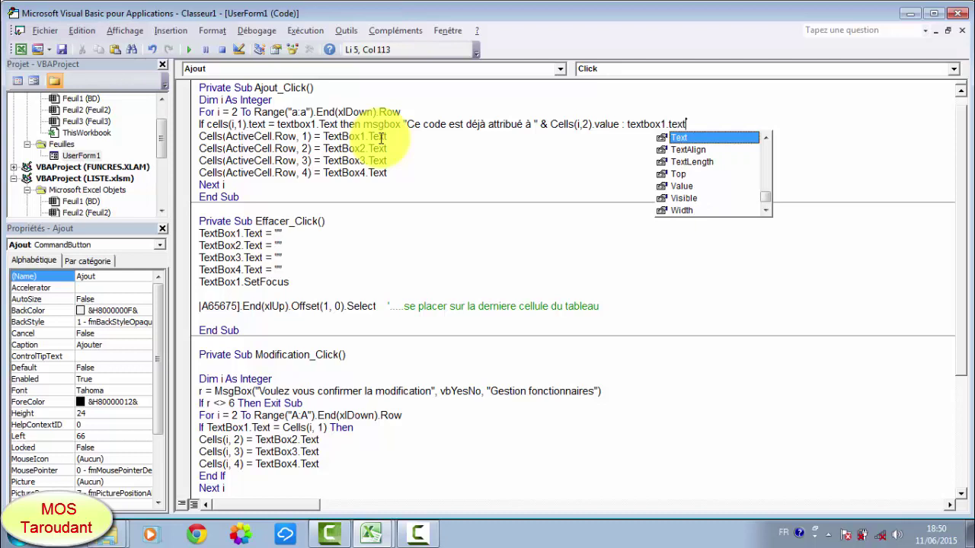
pyautogui.write('=')
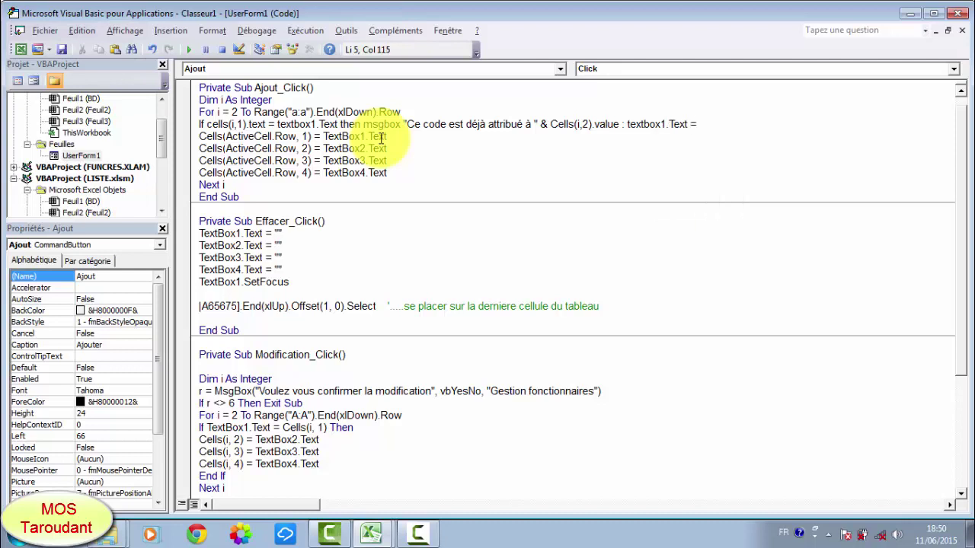
pyautogui.write('""')
pyautogui.write(' :')
pyautogui.write('te')
pyautogui.write('xtbo')
pyautogui.write('x1')
pyautogui.write('.t')
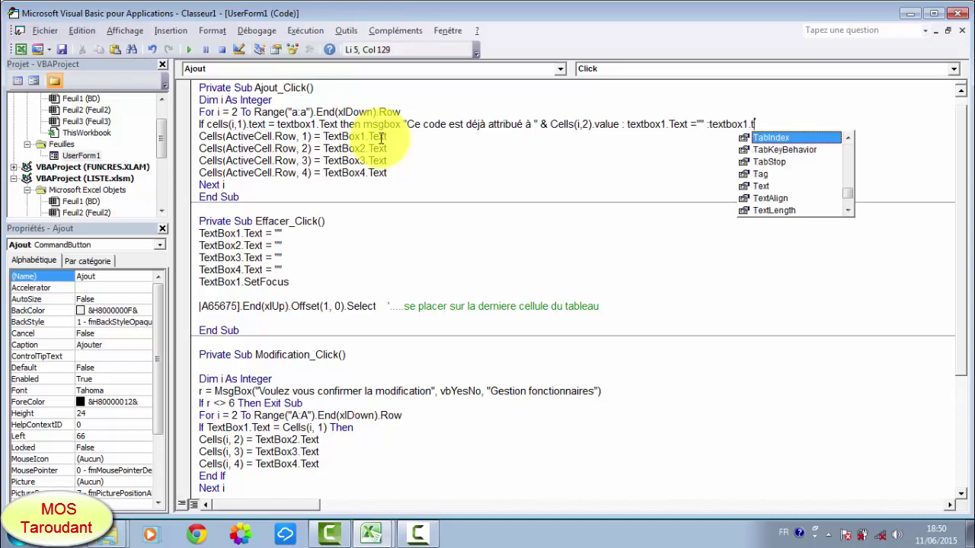
pyautogui.write('ext')
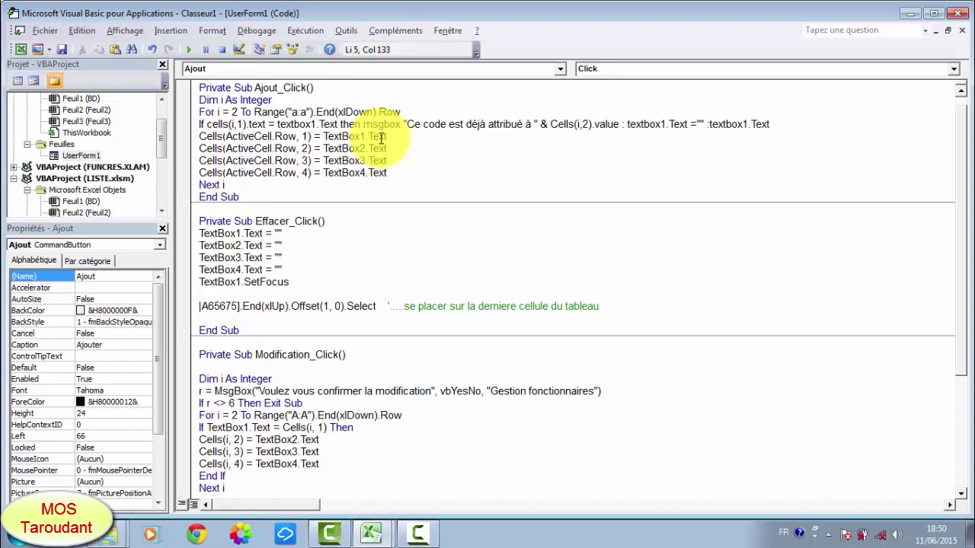
pyautogui.press('BackSpace')
pyautogui.press('BackSpace')
pyautogui.press('BackSpace')
pyautogui.press('BackSpace')
pyautogui.press('BackSpace')
pyautogui.write('se')
pyautogui.write('tfoc')
pyautogui.write('u')
pyautogui.write('s :')
pyautogui.write('ex')
pyautogui.write('it su')
pyautogui.write('b')
pyautogui.press('Return')
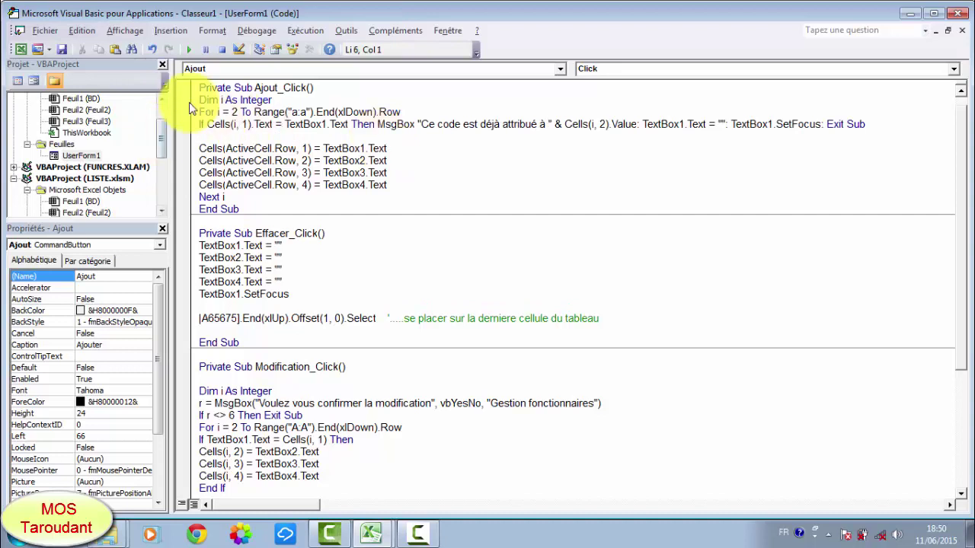
# Step: Run the form, clear it, and try adding code 002 to trigger the already-assigned warning
pyautogui.click(188, 49)
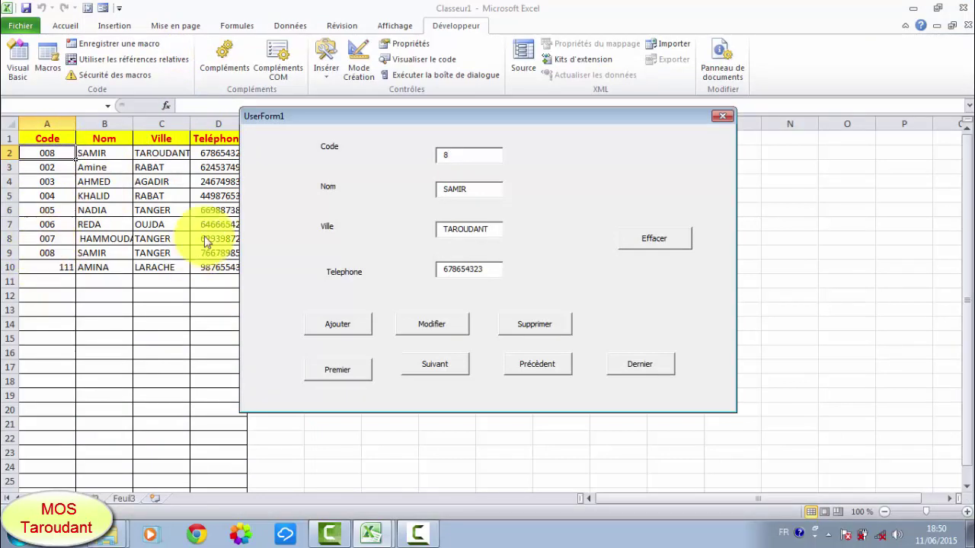
pyautogui.click(670, 242)
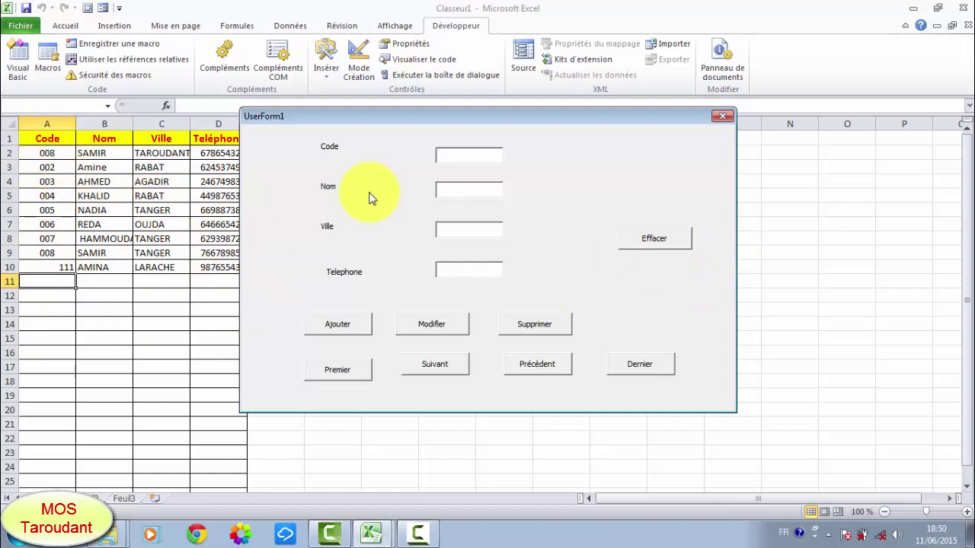
pyautogui.write('àà')
pyautogui.press('BackSpace')
pyautogui.press('BackSpace')
pyautogui.write('002')
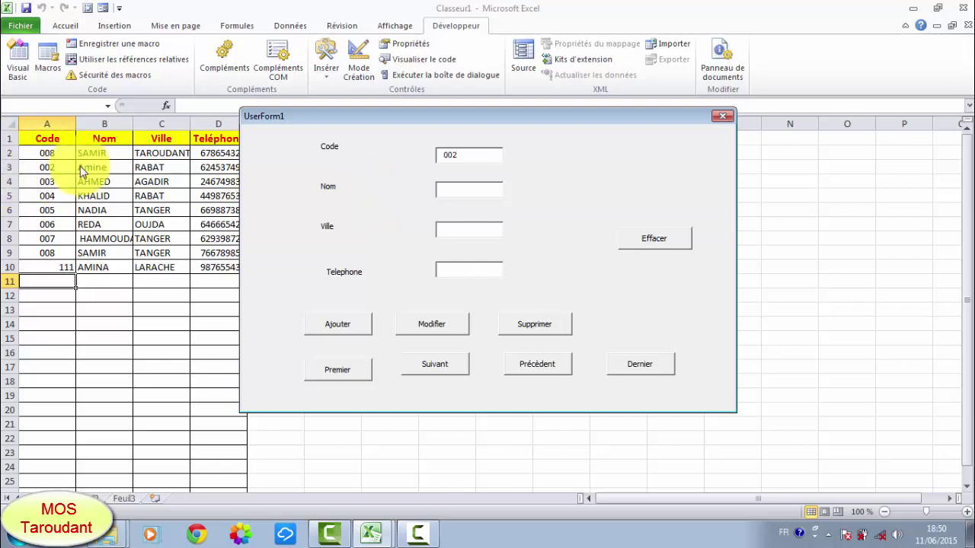
pyautogui.click(338, 326)
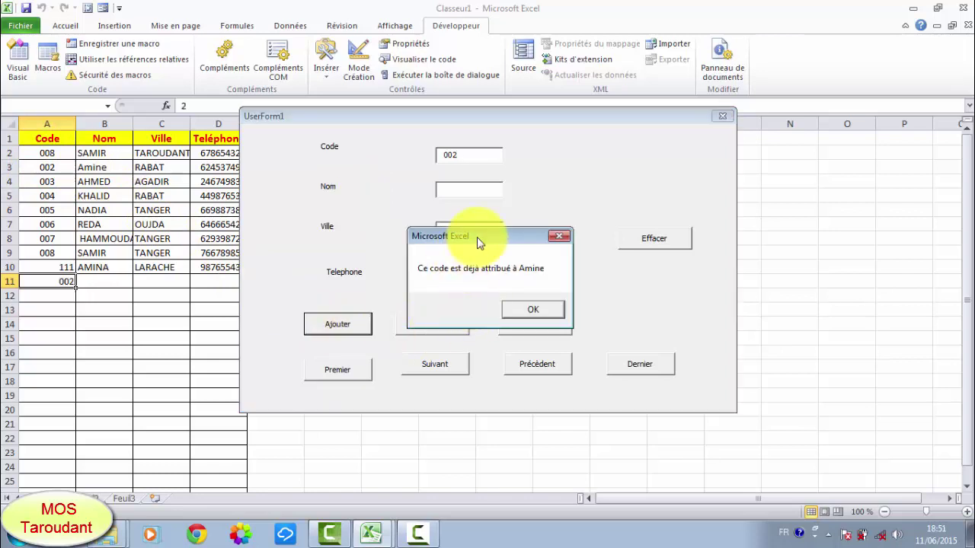
pyautogui.moveTo(477, 237); pyautogui.dragTo(390, 171)
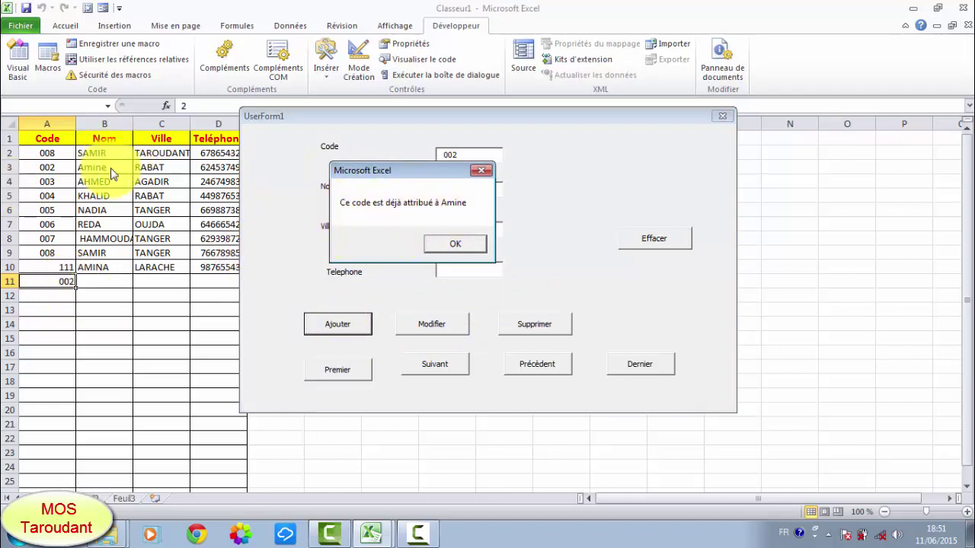
pyautogui.click(456, 243)
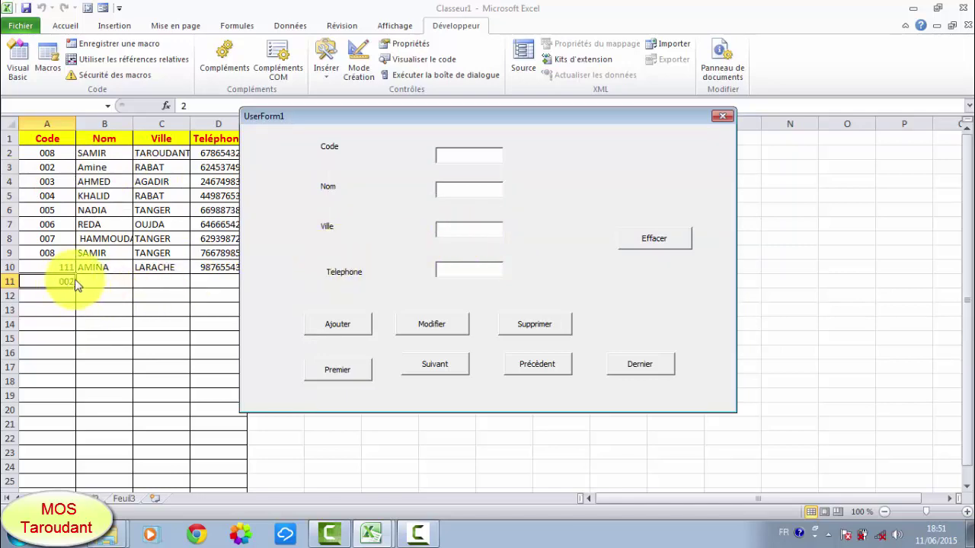
# Step: Close the form, clear the leftover 002 from cell A11, and return to the VBA editor
pyautogui.click(725, 118)
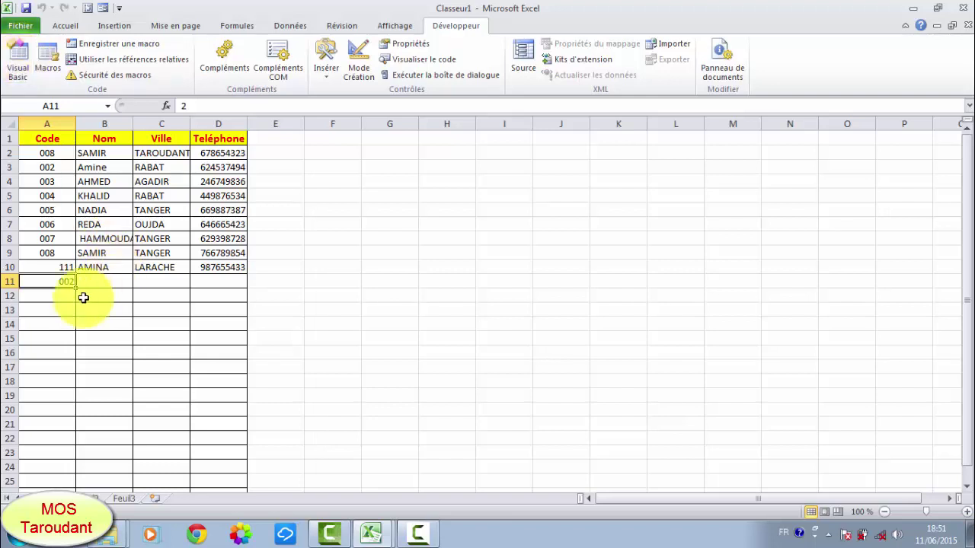
pyautogui.press('Delete')
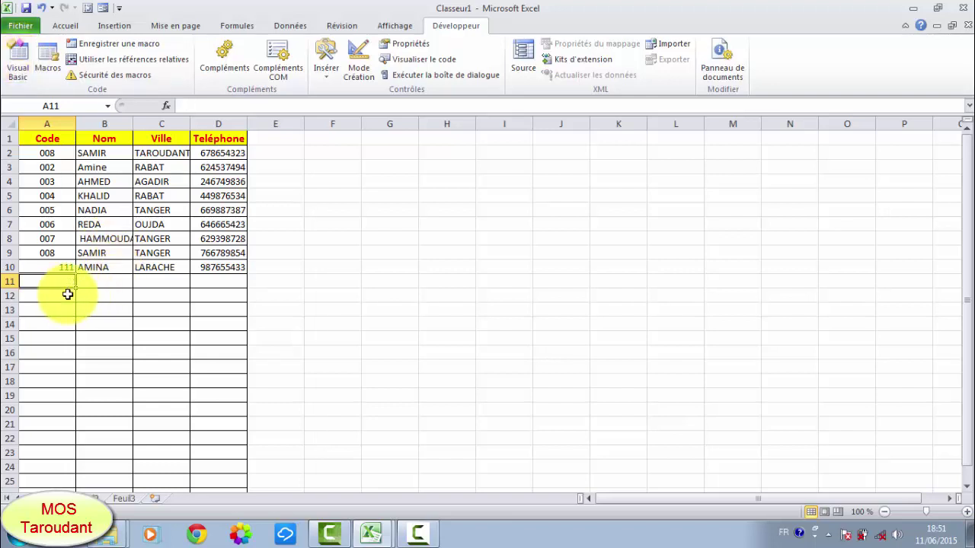
pyautogui.click(17, 67)
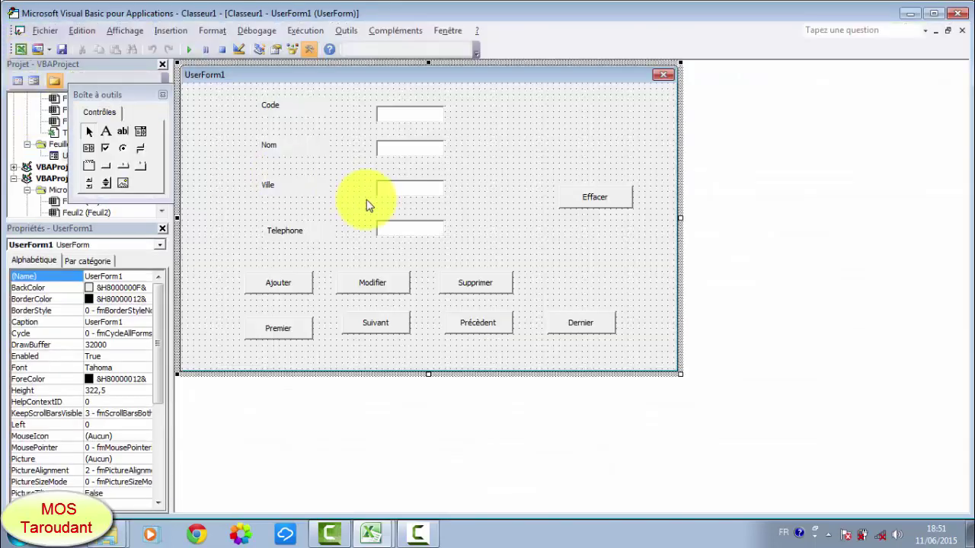
# Step: In Ajout_Click, replace the empty string after TextBox1.Text = with " " and launch UserForm1
pyautogui.doubleClick(304, 282)
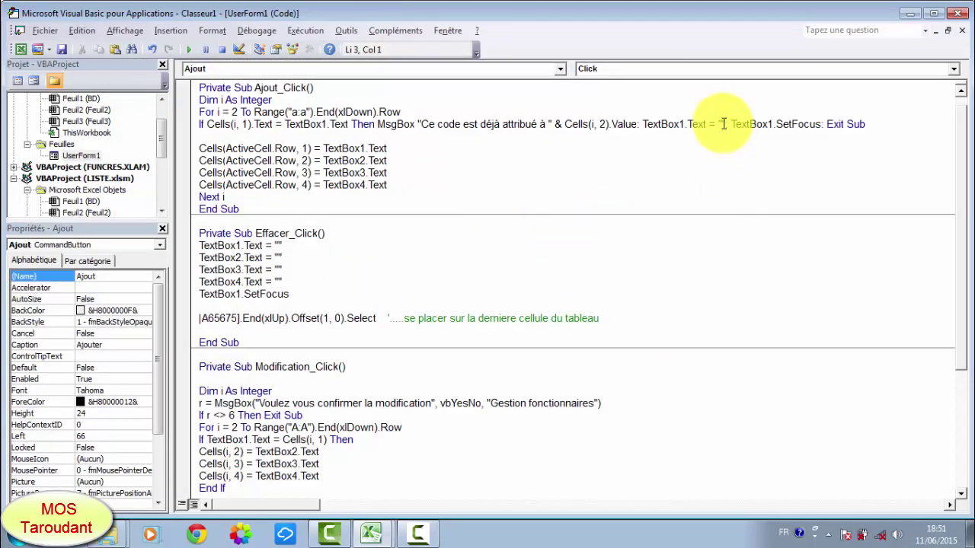
pyautogui.doubleClick(724, 123)
pyautogui.write('" "')
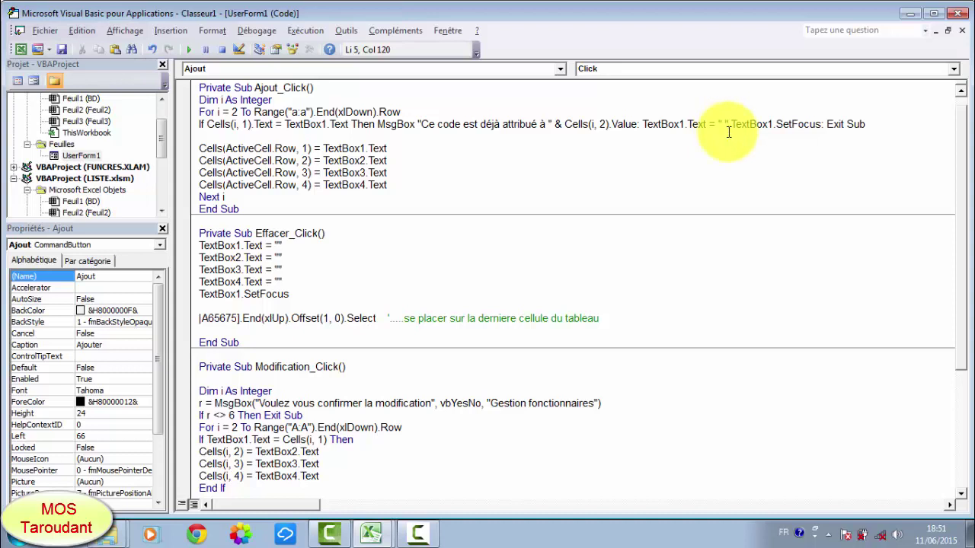
pyautogui.write(':')
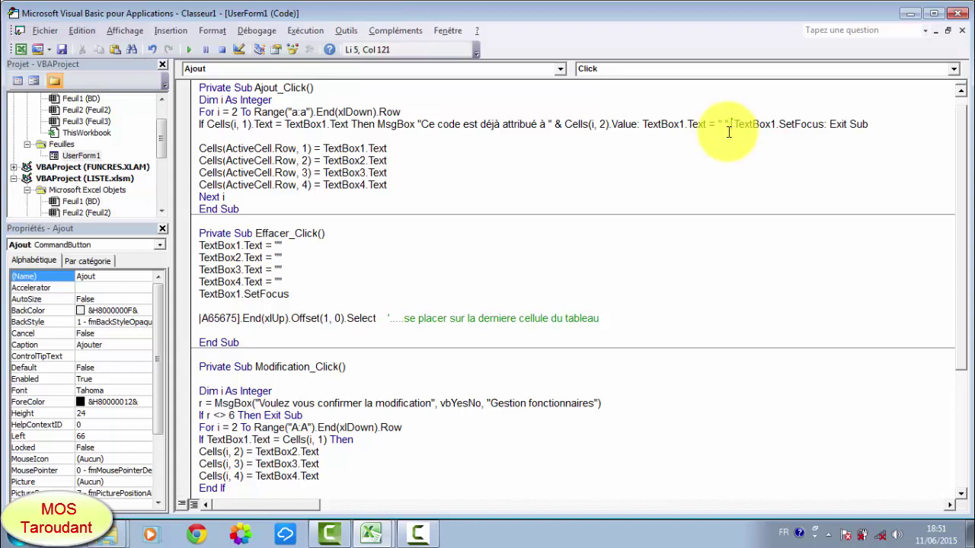
pyautogui.moveTo(647, 163); pyautogui.dragTo(645, 172)
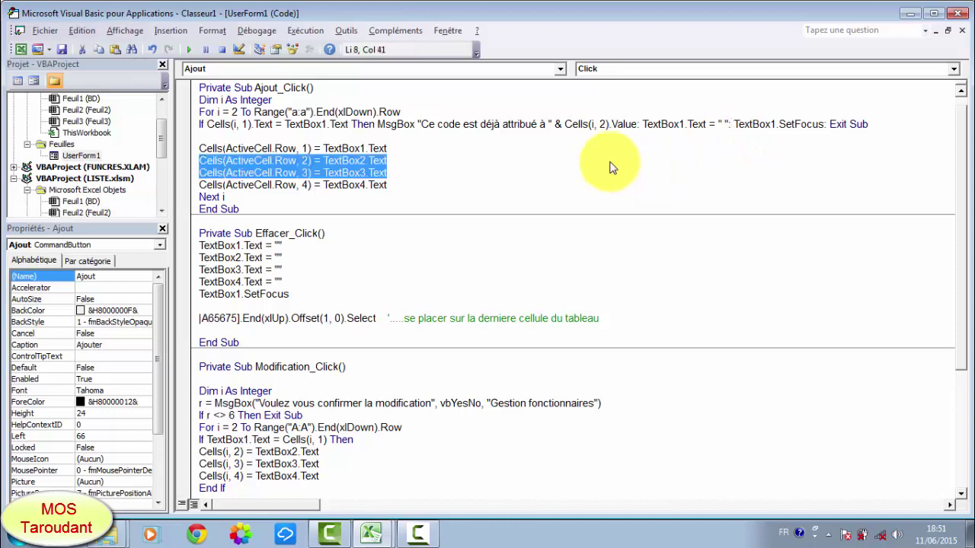
pyautogui.doubleClick(569, 149)
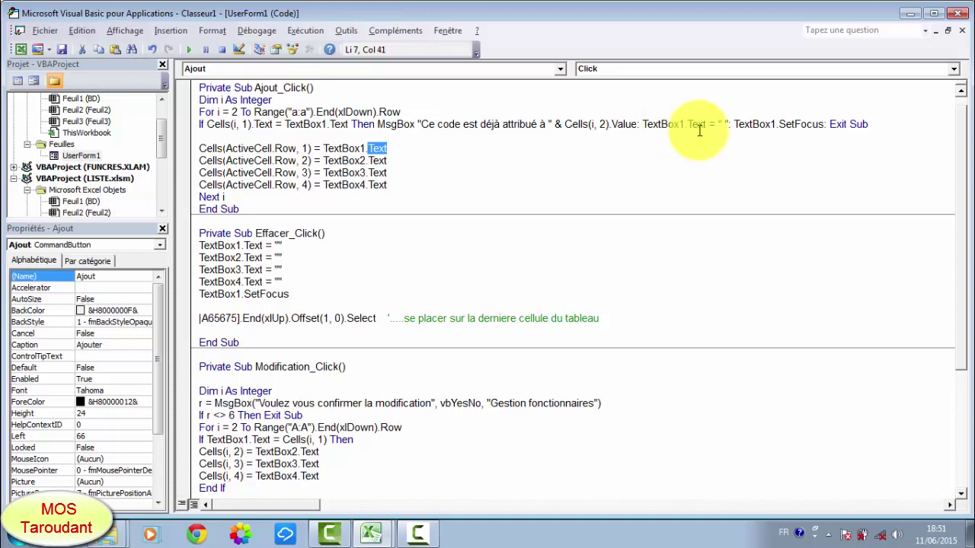
pyautogui.click(188, 49)
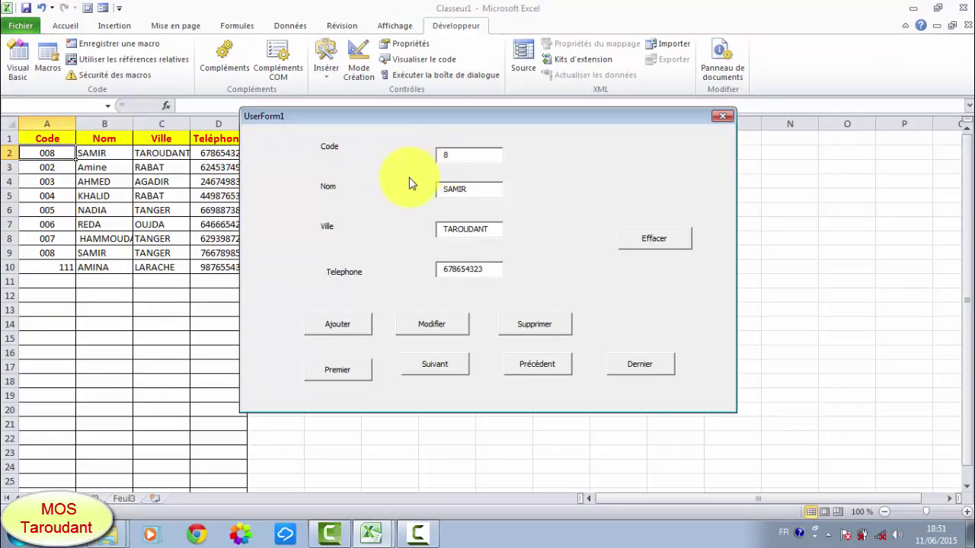
# Step: Clear the form, retry adding code 002, dismiss the duplicate warning and reopen the designer
pyautogui.click(644, 239)
pyautogui.write('002')
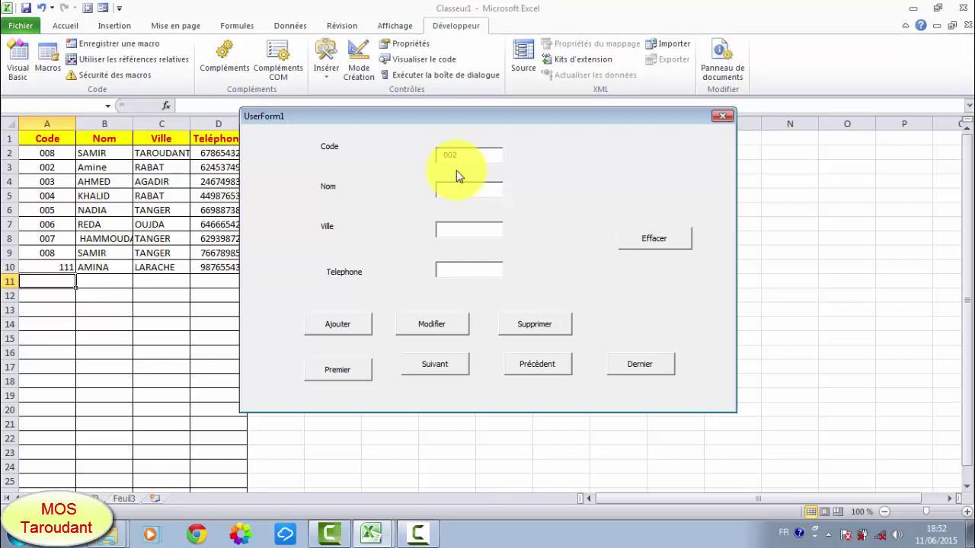
pyautogui.click(342, 326)
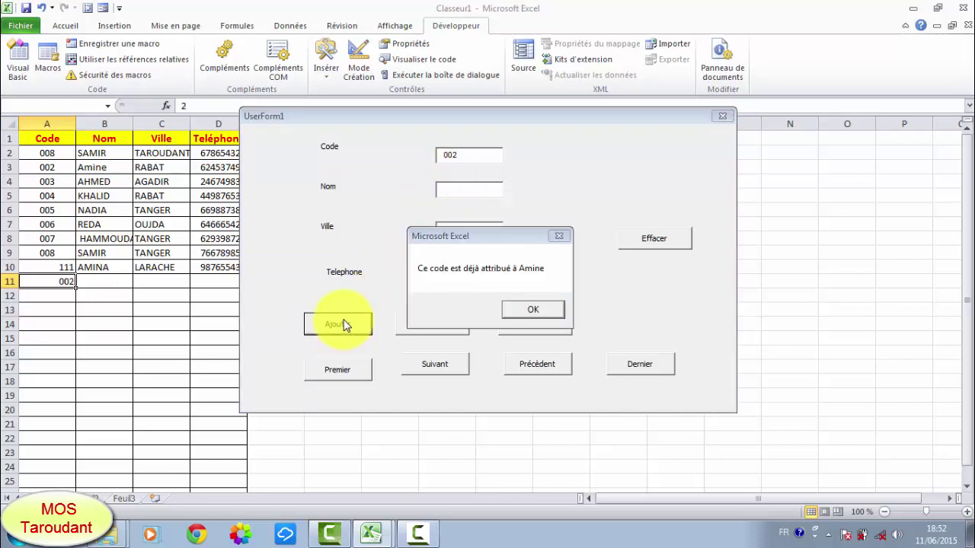
pyautogui.click(533, 311)
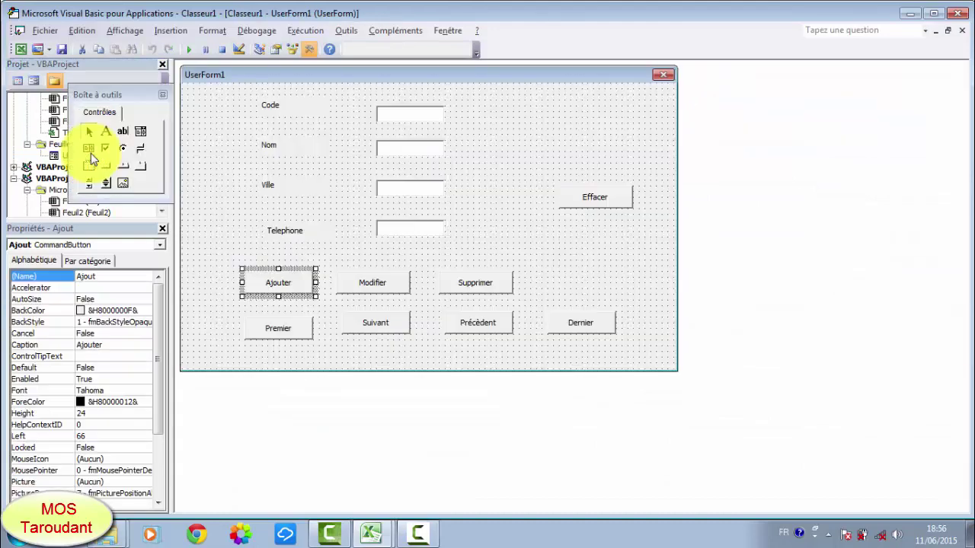
pyautogui.doubleClick(64, 155)
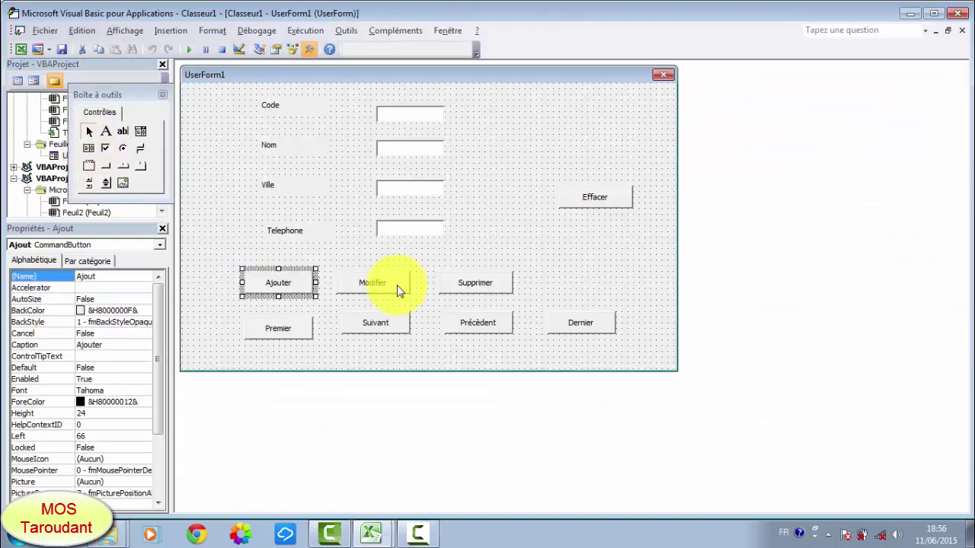
# Step: Cut Next i and paste it right after the duplicate-check If line in Ajout_Click, then rerun
pyautogui.doubleClick(284, 283)
pyautogui.click(332, 237)
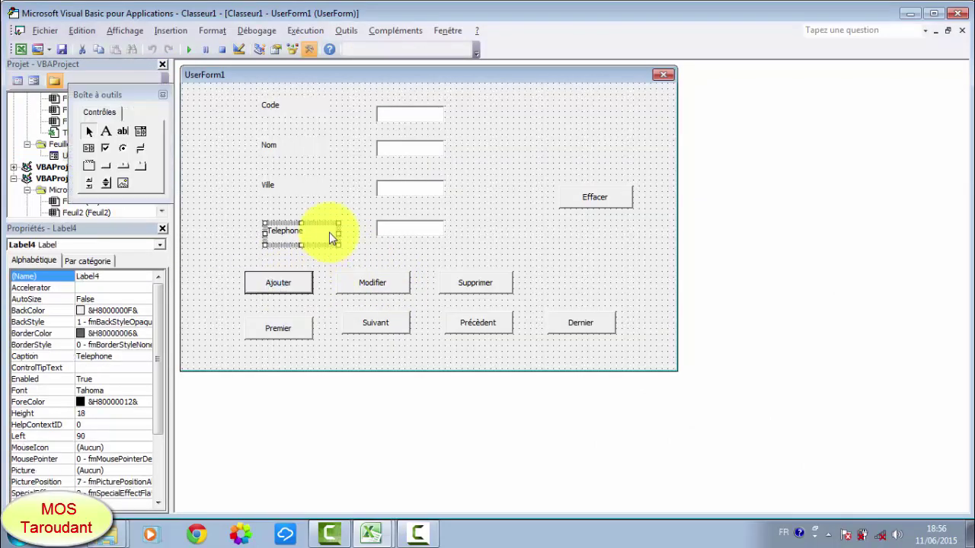
pyautogui.doubleClick(290, 286)
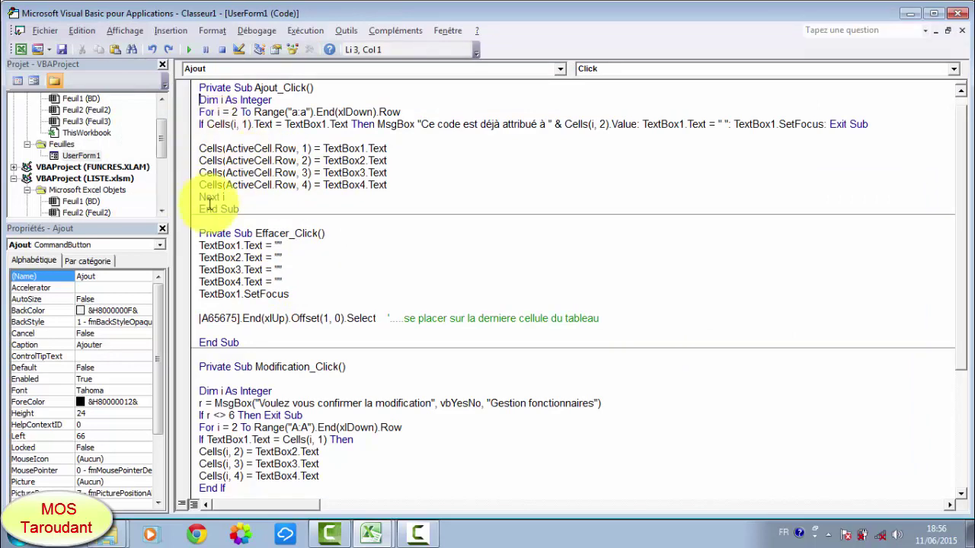
pyautogui.moveTo(226, 197); pyautogui.dragTo(199, 197)
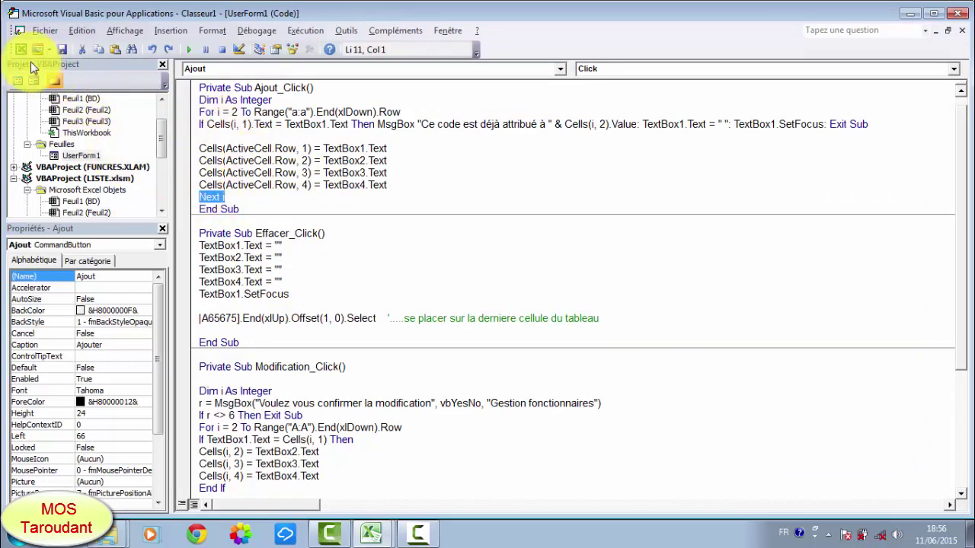
pyautogui.click(82, 31)
pyautogui.click(102, 81)
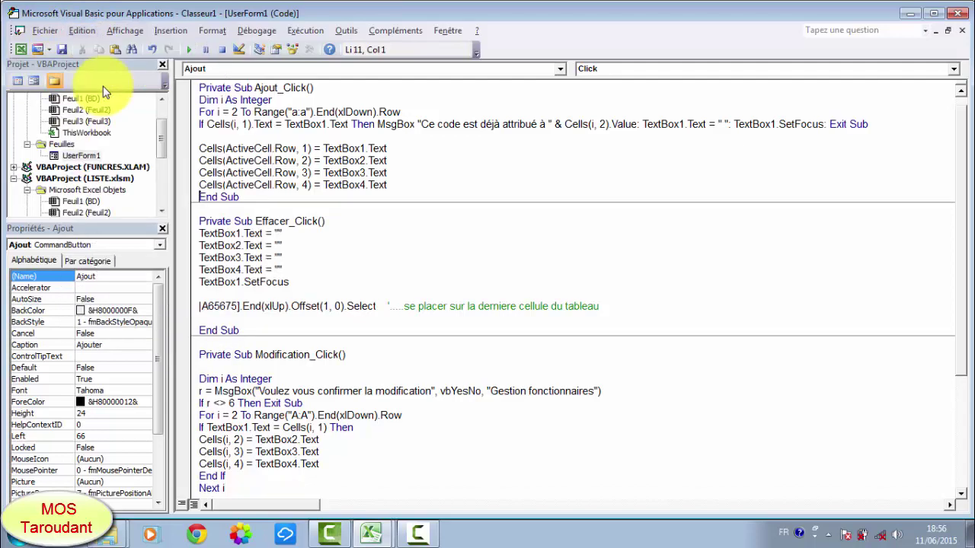
pyautogui.click(218, 135)
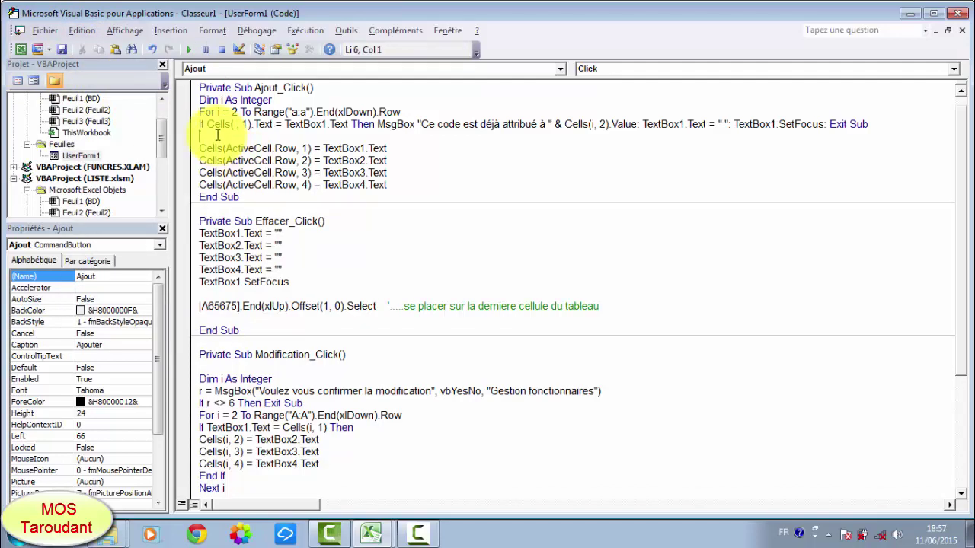
pyautogui.click(81, 30)
pyautogui.click(113, 113)
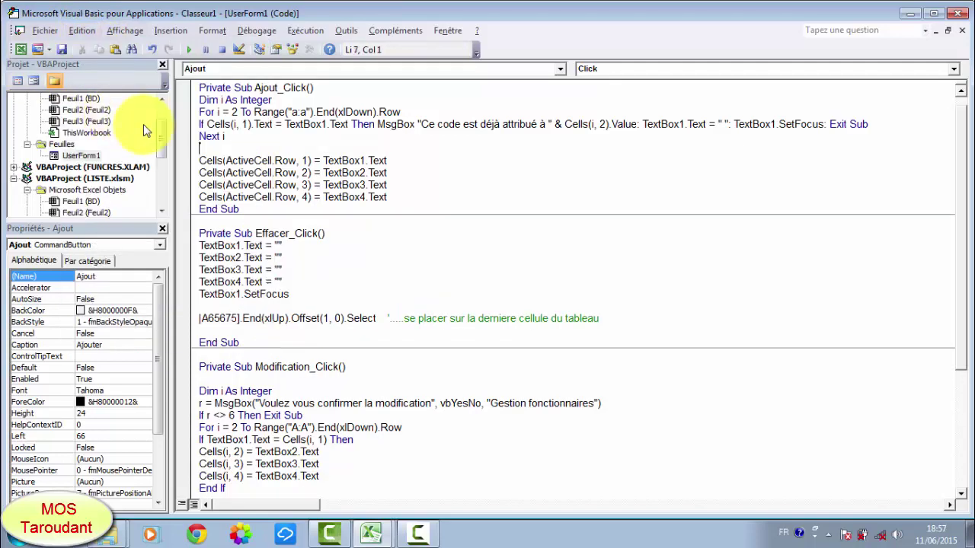
pyautogui.click(191, 52)
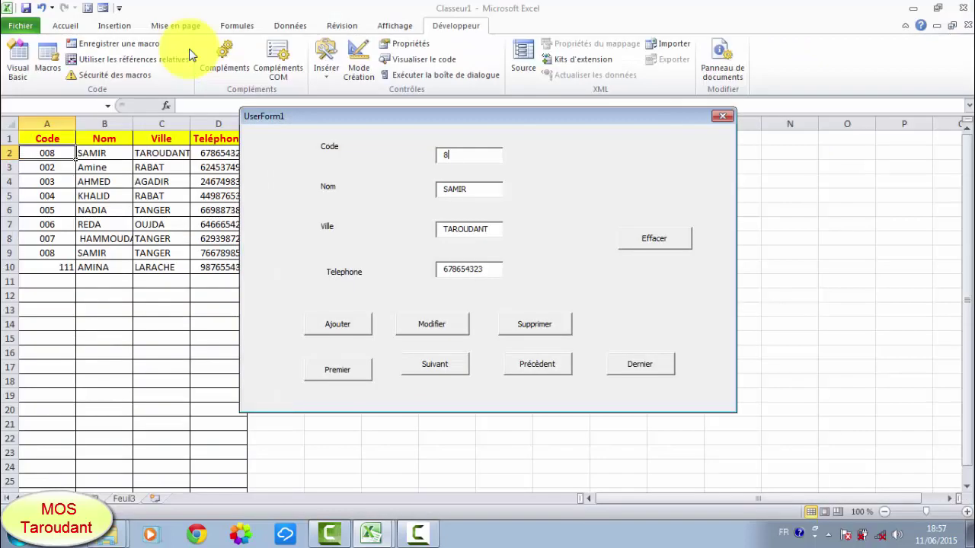
# Step: Clear the form, enter code 002, add it, dismiss the warning and close the form
pyautogui.click(645, 240)
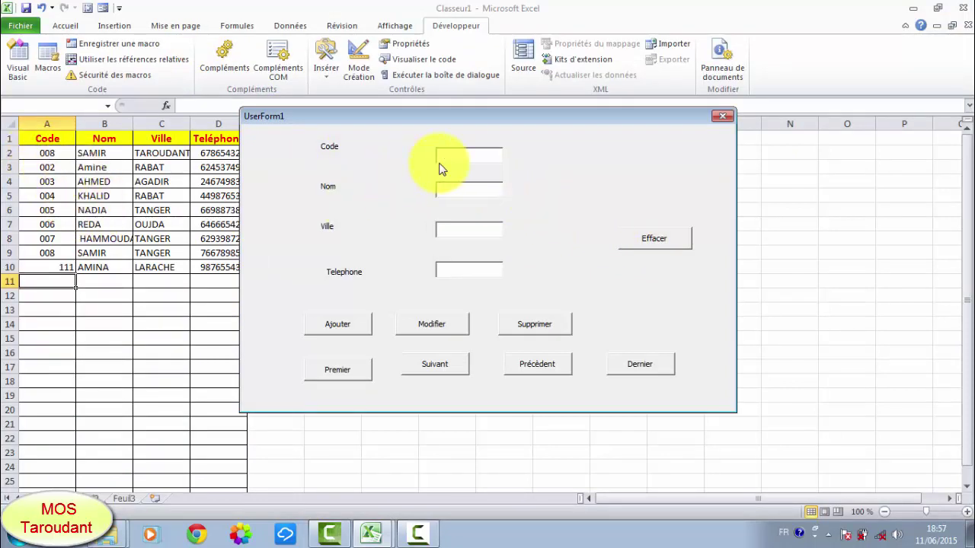
pyautogui.write('002')
pyautogui.click(343, 325)
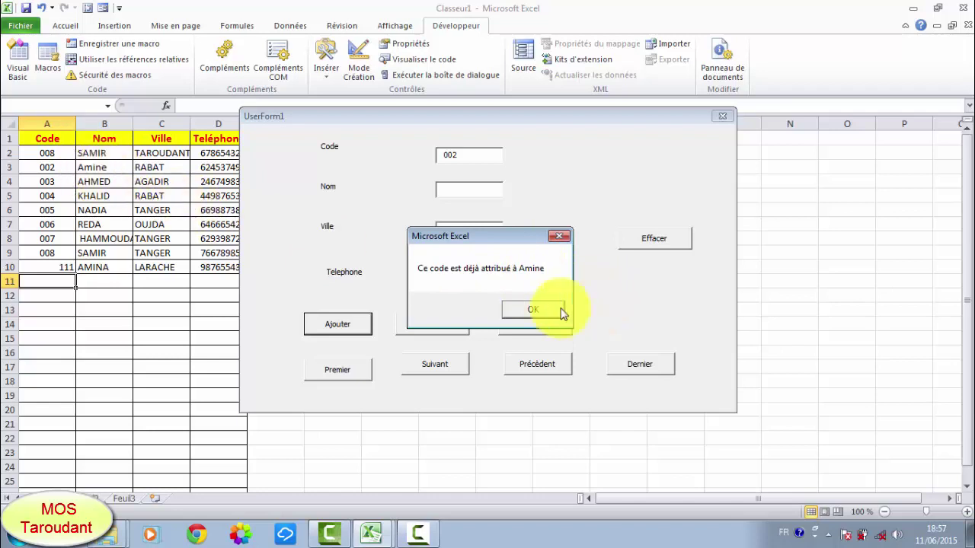
pyautogui.click(534, 311)
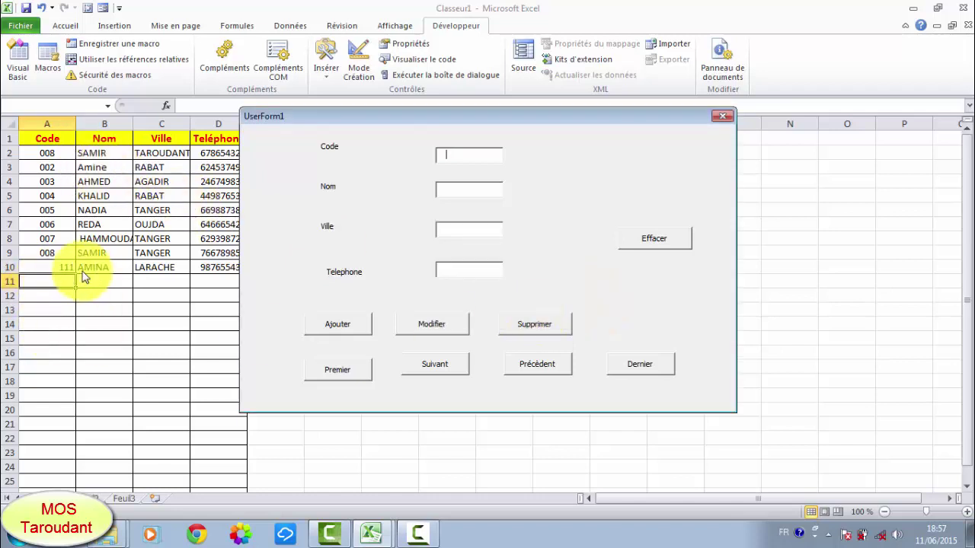
pyautogui.click(724, 117)
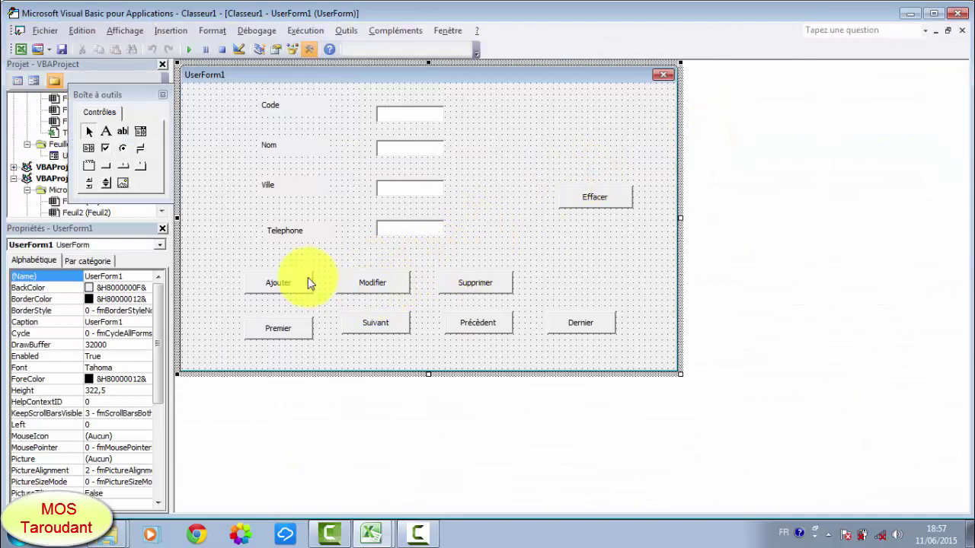
# Step: In Suppression_Click, set r to a vbYesNo MsgBox 'Voulez vous confirmer la suppression ?' titled 'gestion fonctionnaires'
pyautogui.click(307, 284)
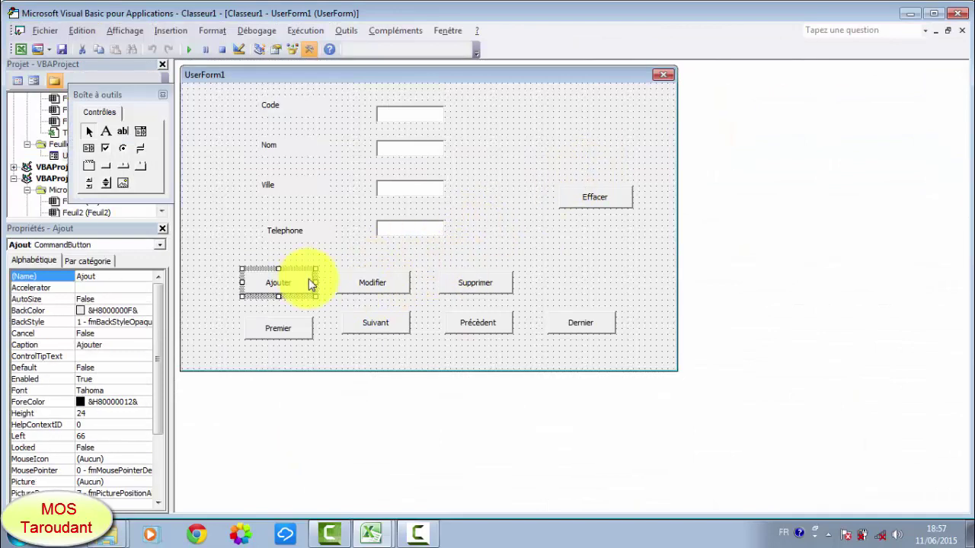
pyautogui.click(394, 288)
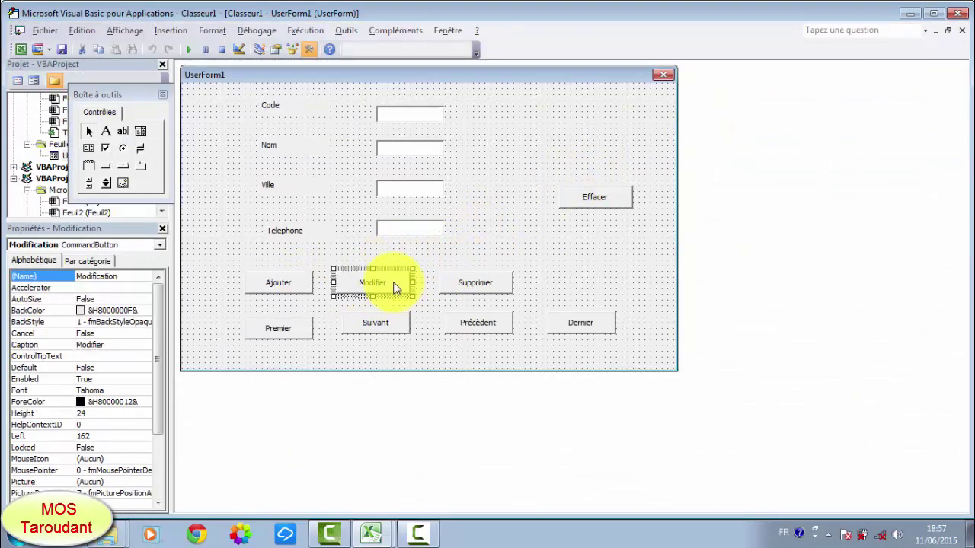
pyautogui.doubleClick(481, 288)
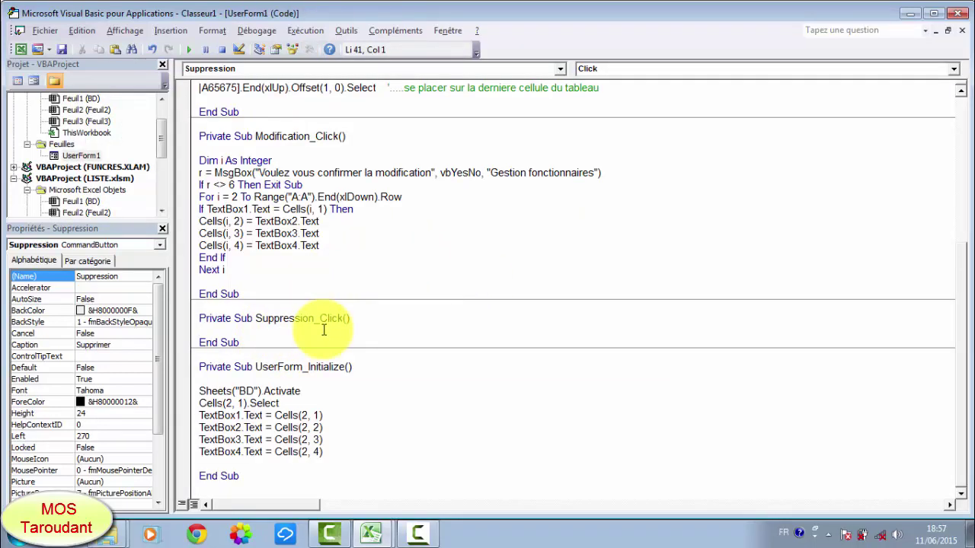
pyautogui.write('r = M')
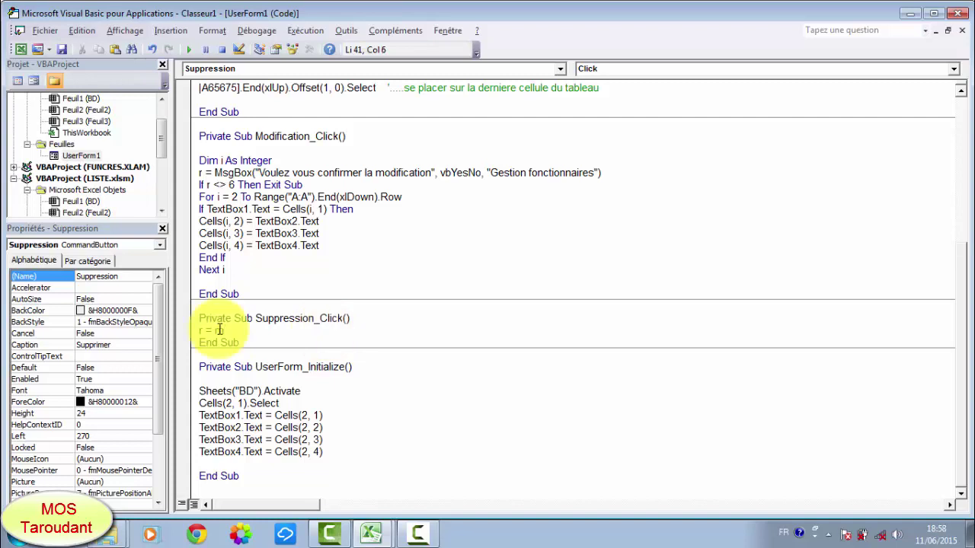
pyautogui.write('sgb')
pyautogui.write('ox(')
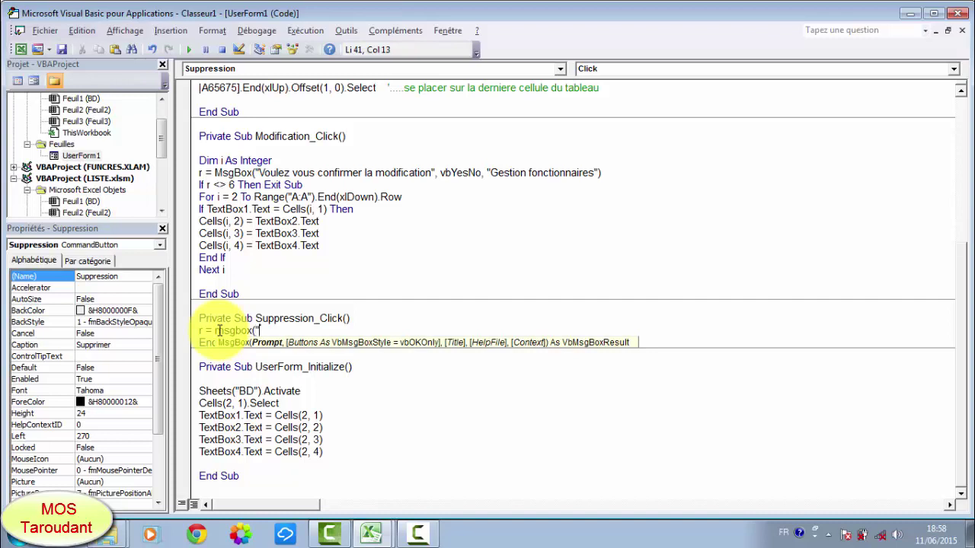
pyautogui.write('V')
pyautogui.write('oul')
pyautogui.write('ez v')
pyautogui.write('ous c')
pyautogui.write('onfi')
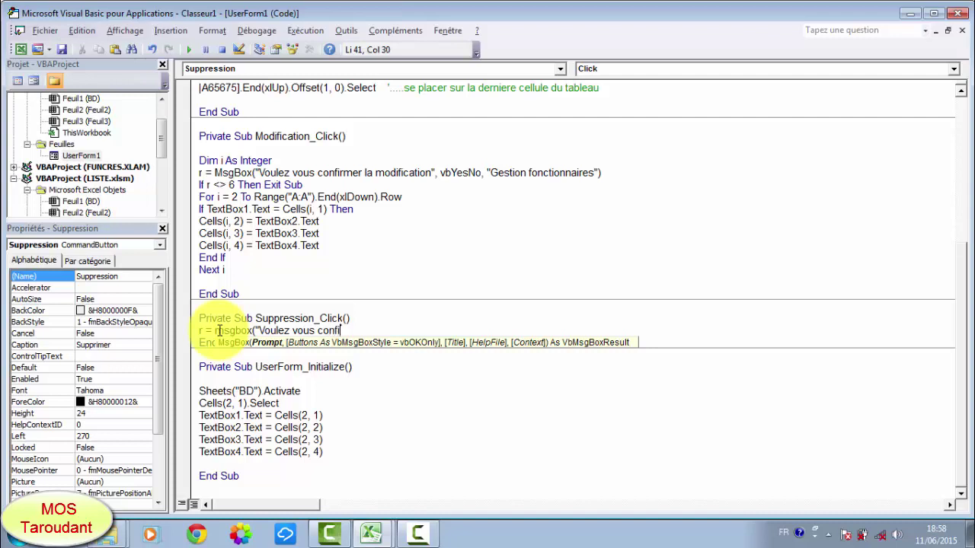
pyautogui.write('rmer ')
pyautogui.write('la ')
pyautogui.write('supp')
pyautogui.write('ressio')
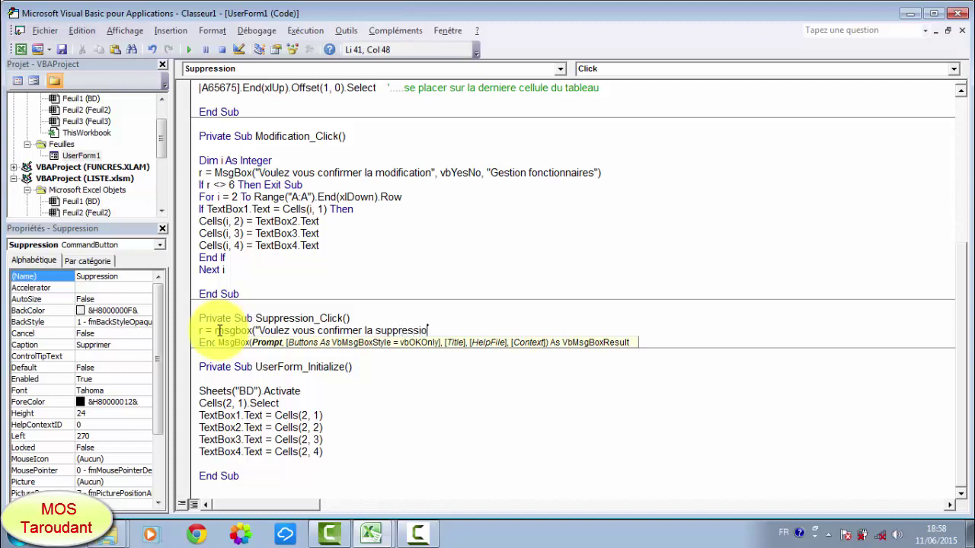
pyautogui.write('n')
pyautogui.write(' ?')
pyautogui.write('"')
pyautogui.write(',vb')
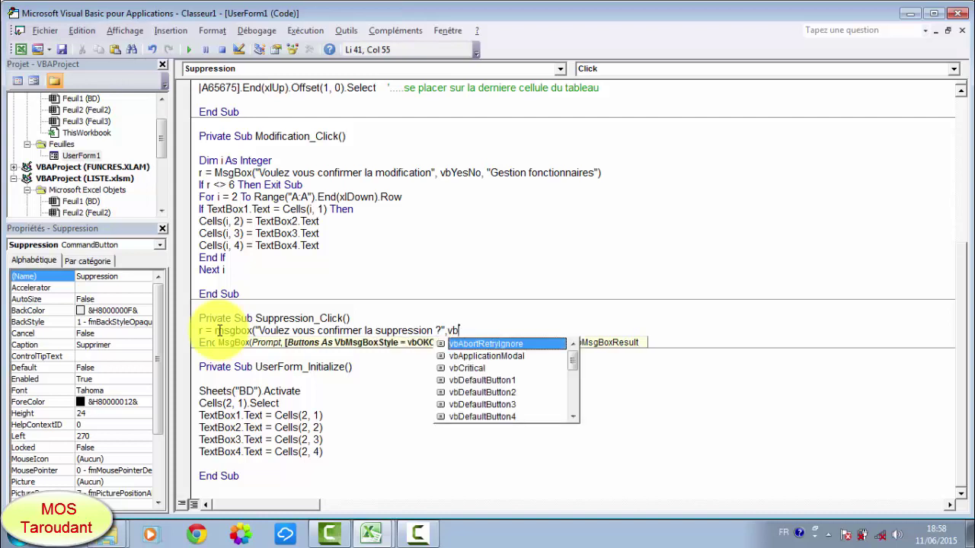
pyautogui.write('y')
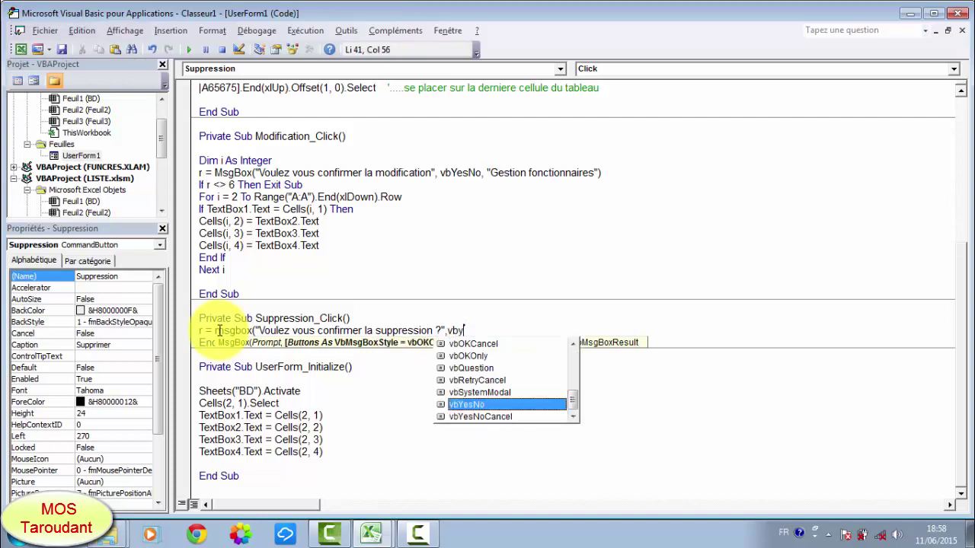
pyautogui.doubleClick(491, 404)
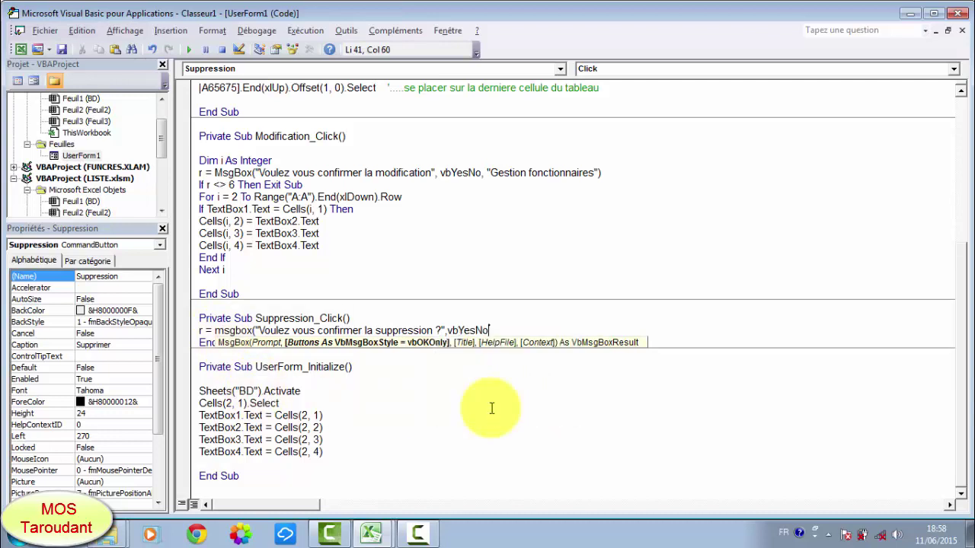
pyautogui.write(',')
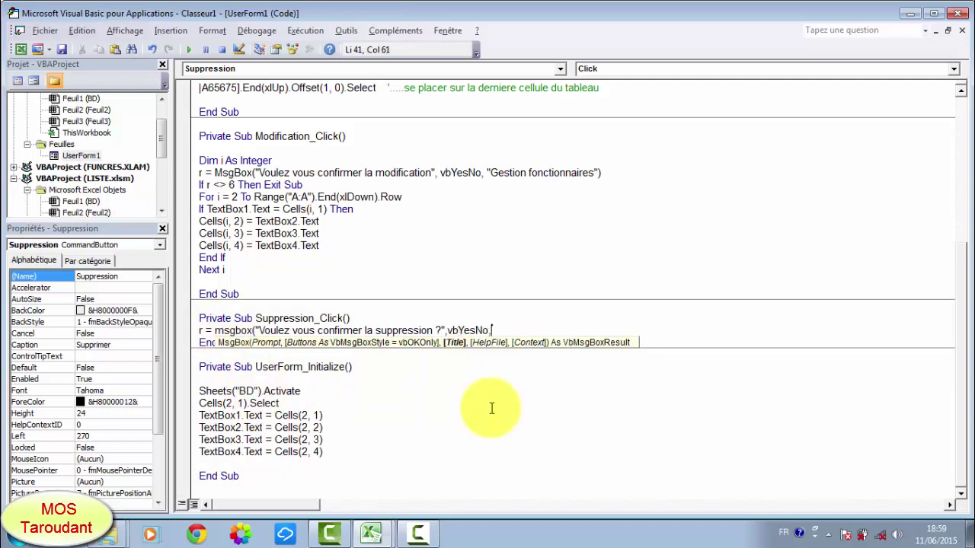
pyautogui.write('"')
pyautogui.write('g')
pyautogui.write('esti')
pyautogui.write('on fo')
pyautogui.write('n')
pyautogui.write('ctionn')
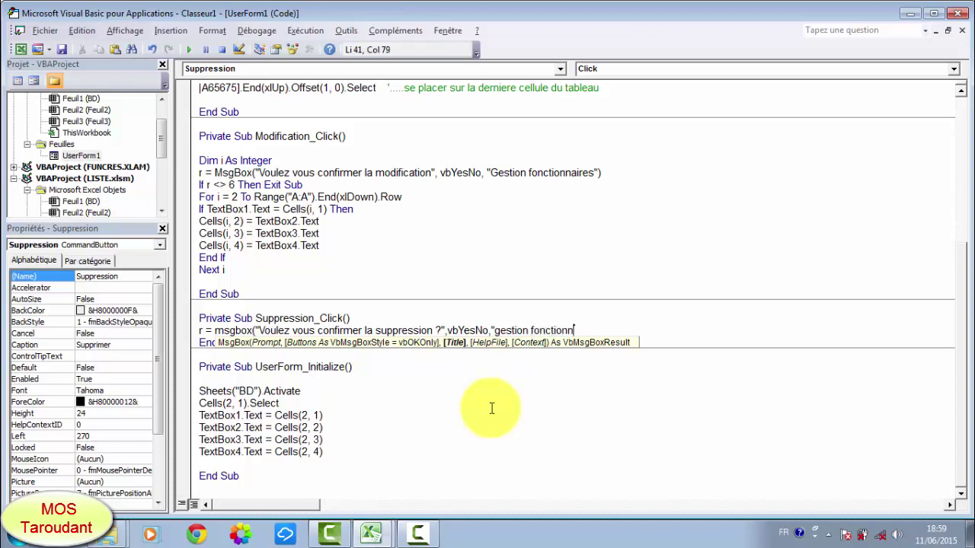
pyautogui.write('aires')
pyautogui.write('"')
pyautogui.write(')')
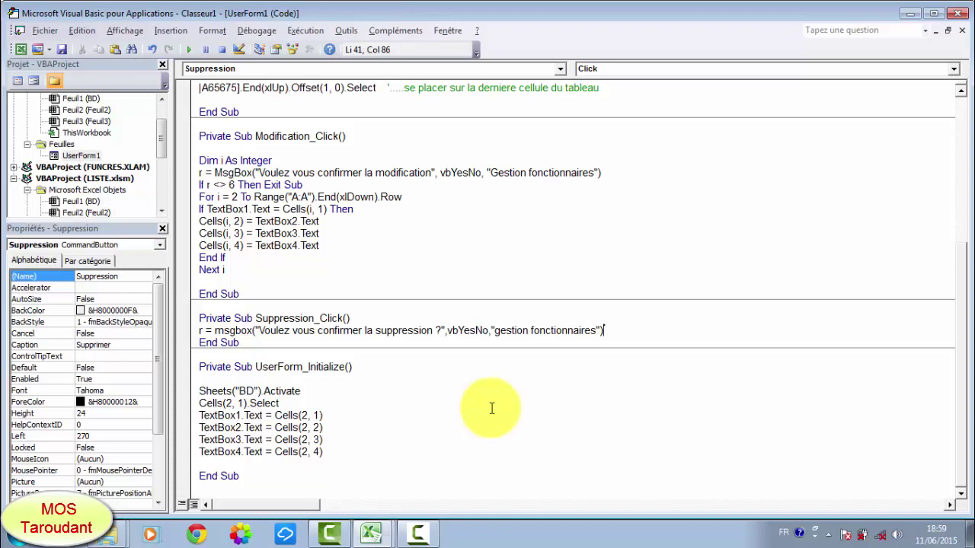
# Step: Add 'If r <> 6 Then Exit Sub' below the prompt and run the form
pyautogui.press('Return')
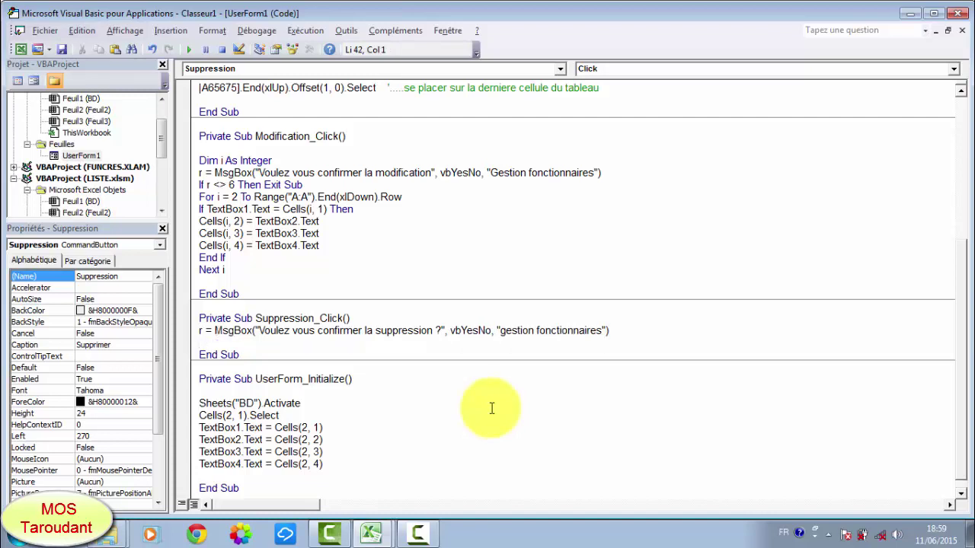
pyautogui.write('if ')
pyautogui.write('r<>')
pyautogui.write(' 6 ')
pyautogui.write('the')
pyautogui.write('n exi')
pyautogui.write('t s')
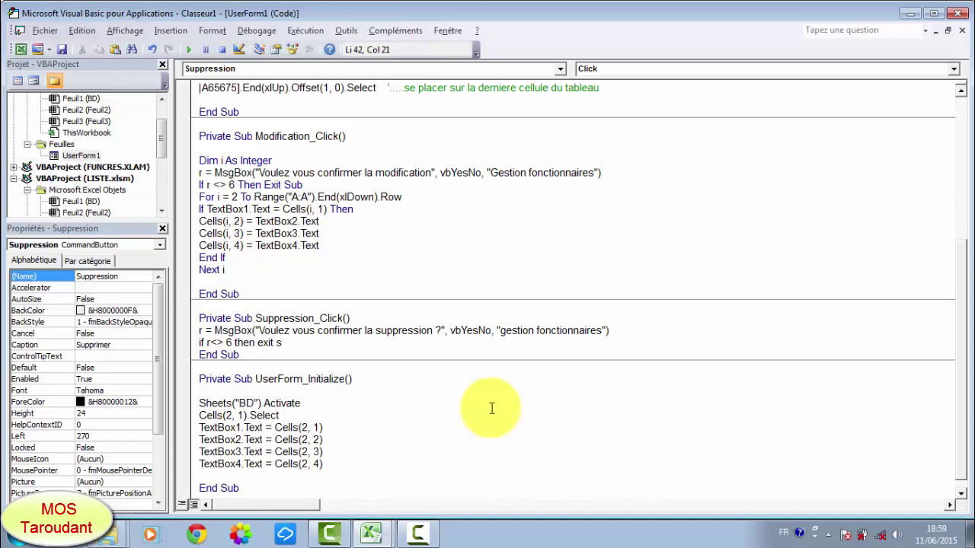
pyautogui.write('ub')
pyautogui.click(444, 367)
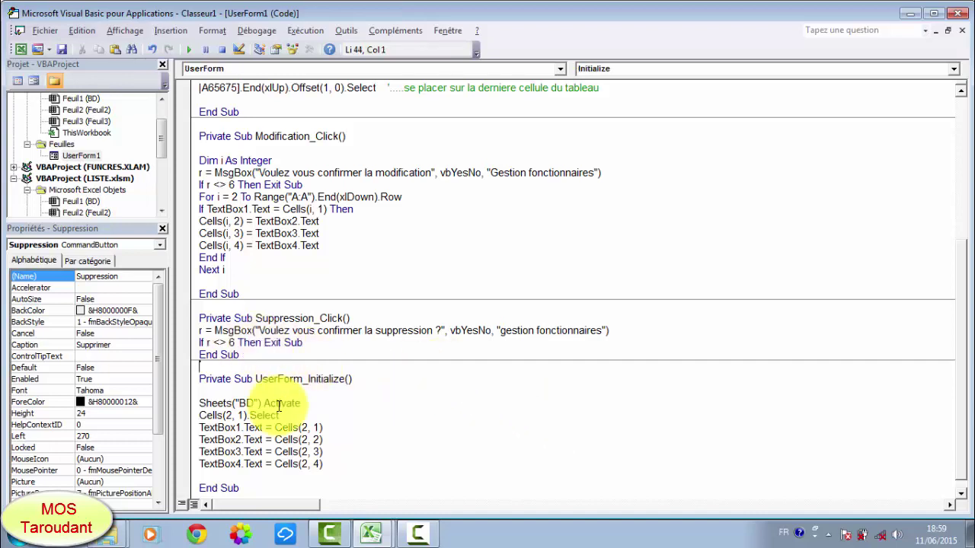
pyautogui.click(188, 49)
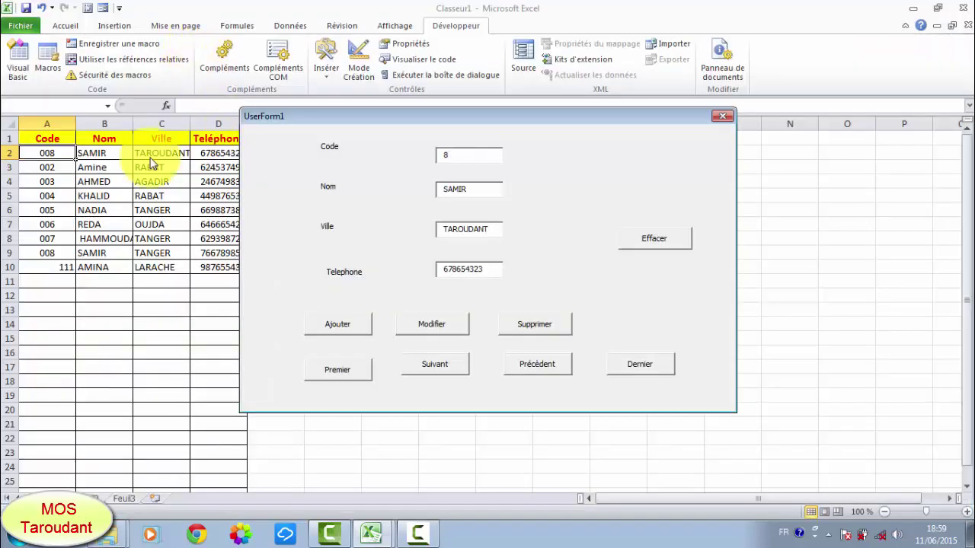
# Step: Try Supprimer on the running form, answer Non to the confirmation, then close the form
pyautogui.click(532, 323)
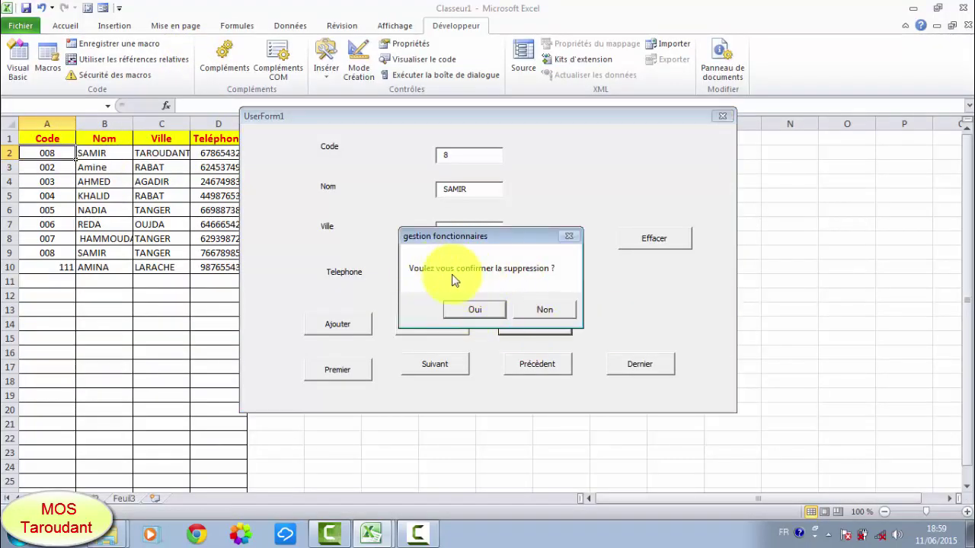
pyautogui.click(544, 312)
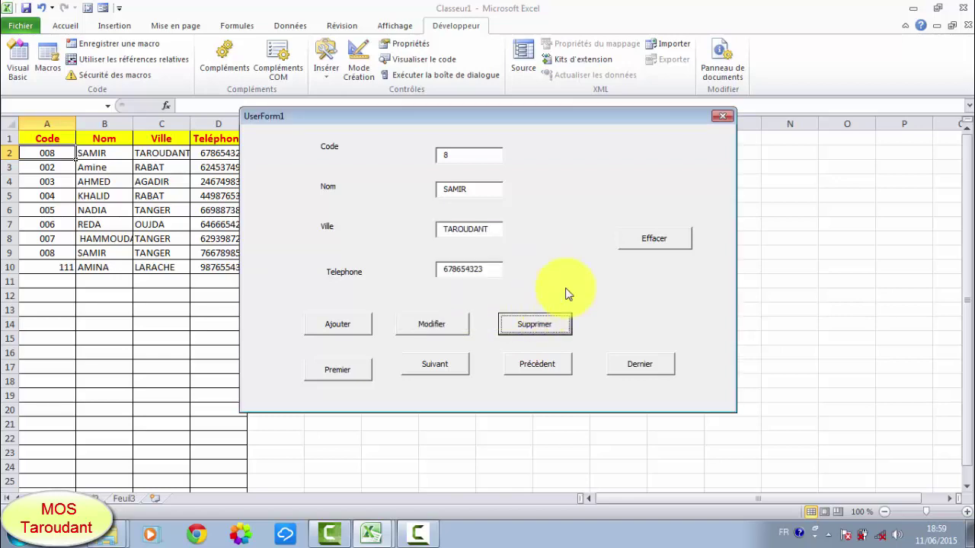
pyautogui.click(720, 116)
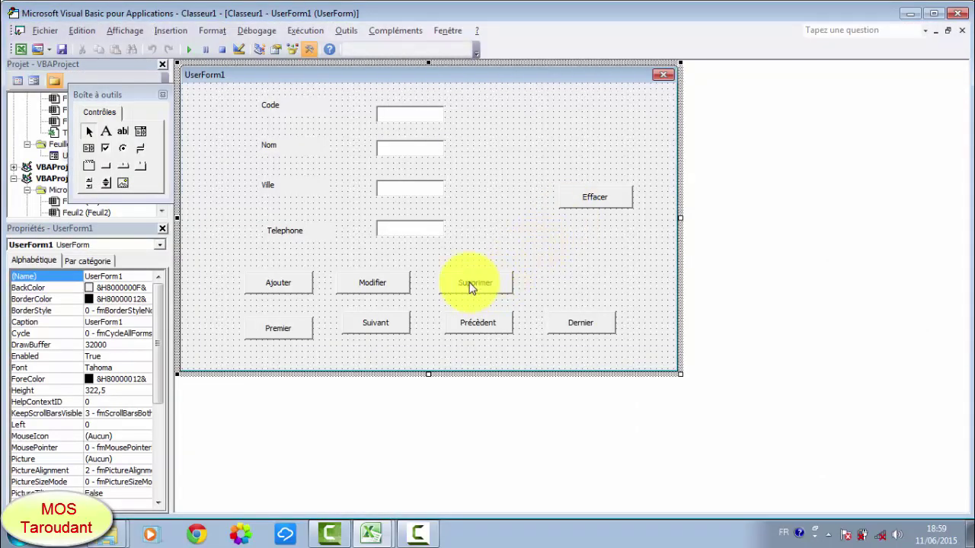
# Step: Add 'Selection.EntireRow.Delete' after the Exit Sub check in Suppression_Click and run the form
pyautogui.doubleClick(475, 282)
pyautogui.click(308, 335)
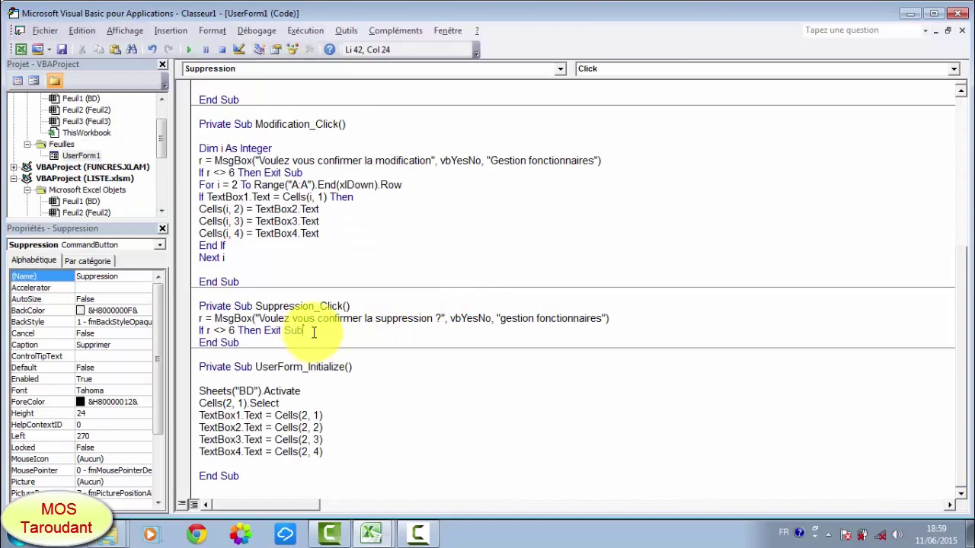
pyautogui.press('Return')
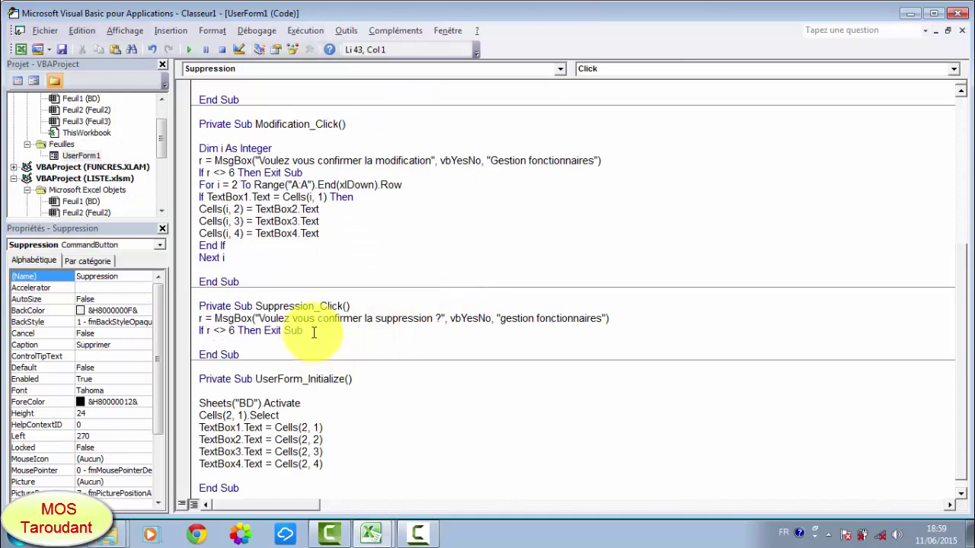
pyautogui.write('se')
pyautogui.write('lect')
pyautogui.write('ion')
pyautogui.write('.')
pyautogui.write('en')
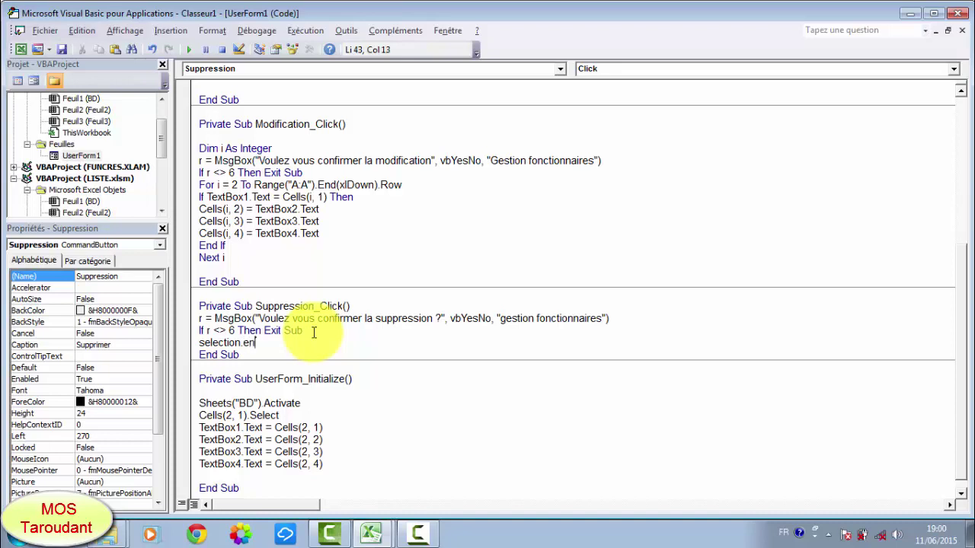
pyautogui.write('ti')
pyautogui.write('re')
pyautogui.write('ro')
pyautogui.write('w')
pyautogui.write(' dele')
pyautogui.write('te')
pyautogui.press('Return')
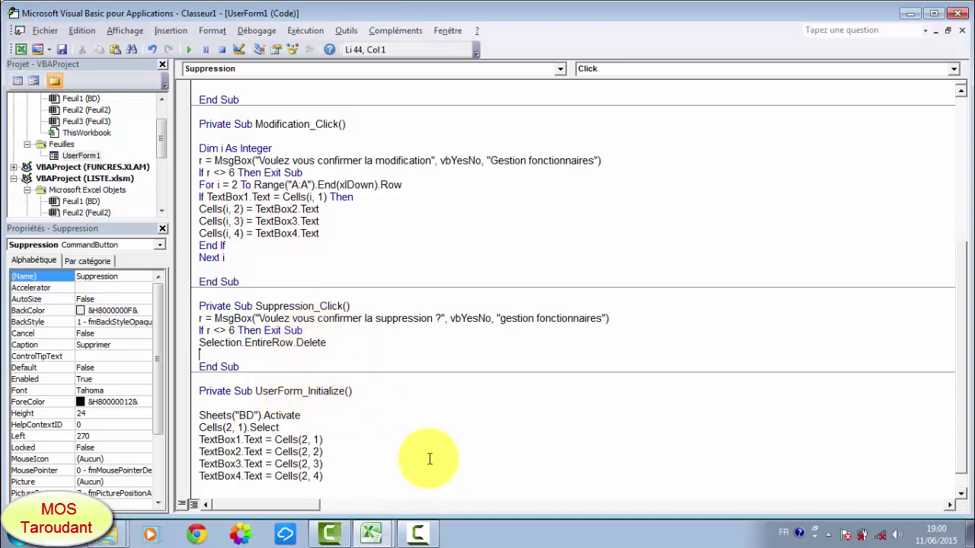
pyautogui.click(188, 49)
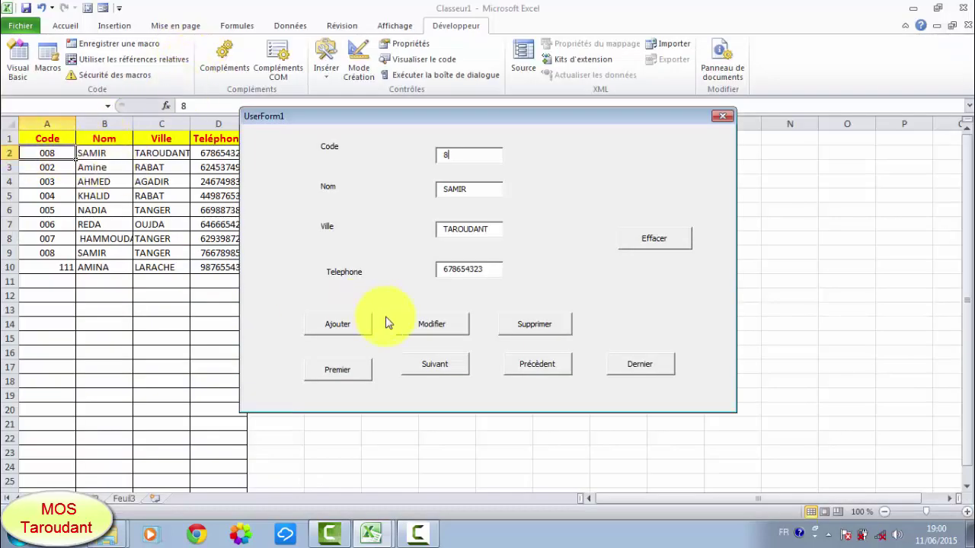
# Step: Press Supprimer on the running UserForm1 to raise the deletion confirmation box
pyautogui.click(534, 324)
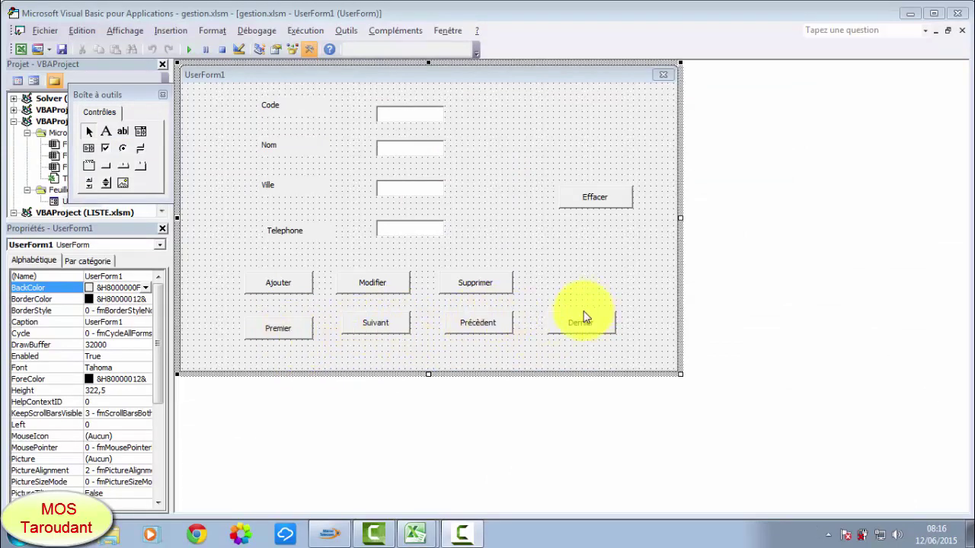
# Step: Declare 'Private Function My_text()' on the first line of the UserForm1 code, above Ajout_Click
pyautogui.press('F7')
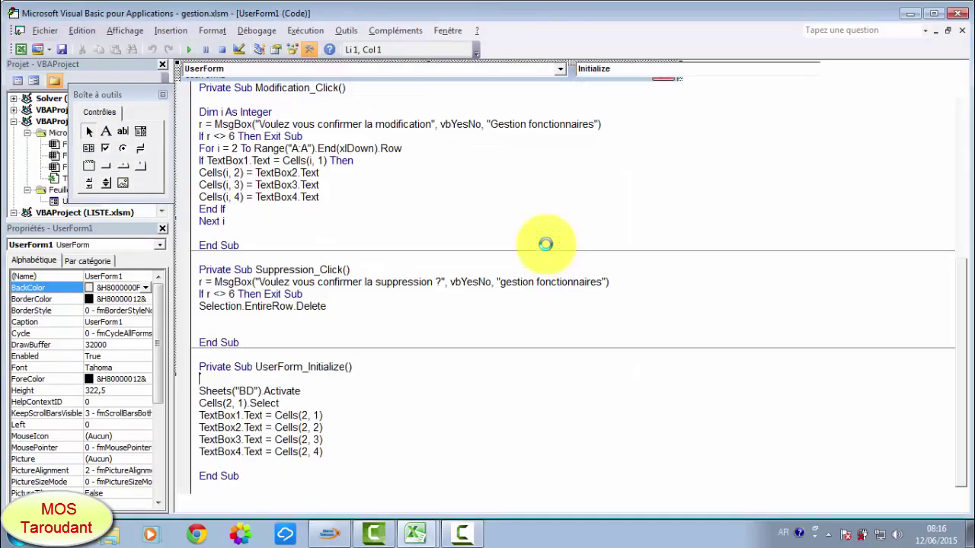
pyautogui.scroll(7, 358, 236)
pyautogui.scroll(1, 374, 224)
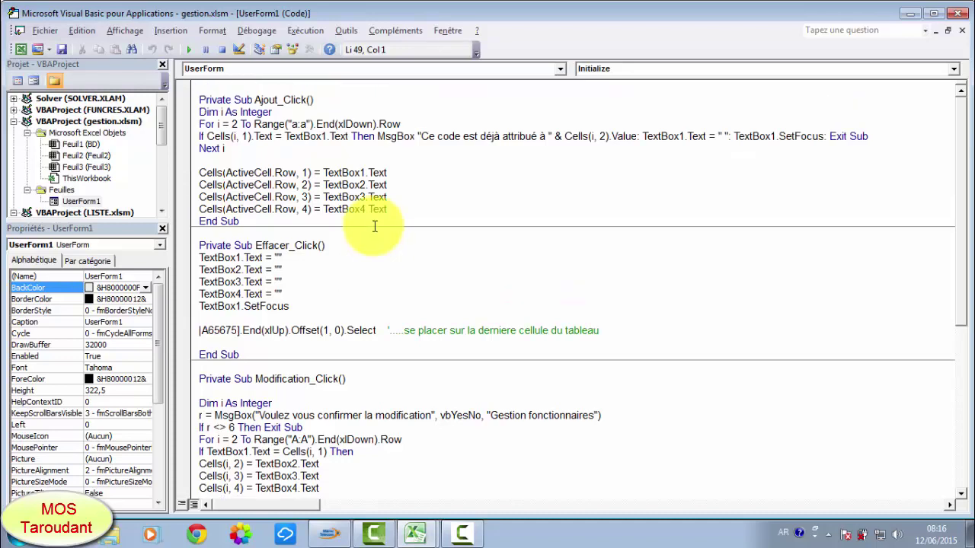
pyautogui.click(220, 87)
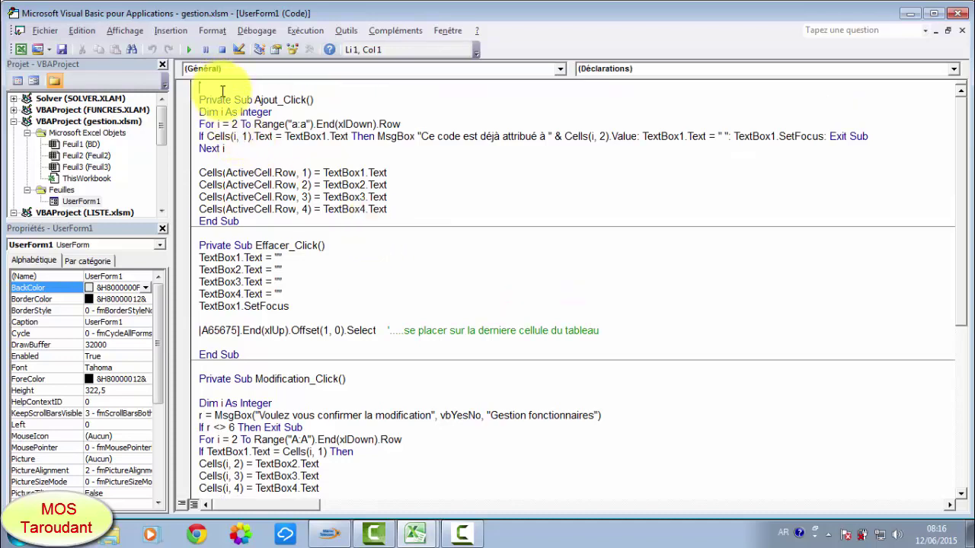
pyautogui.write('خح')
pyautogui.press('BackSpace')
pyautogui.press('BackSpace')
pyautogui.hotkey('alt', 'shift')
pyautogui.write('pr')
pyautogui.write('iva')
pyautogui.write('te ')
pyautogui.write('fun')
pyautogui.write('ctio')
pyautogui.write('n ')
pyautogui.write('M')
pyautogui.write('y')
pyautogui.write('_')
pyautogui.write('te')
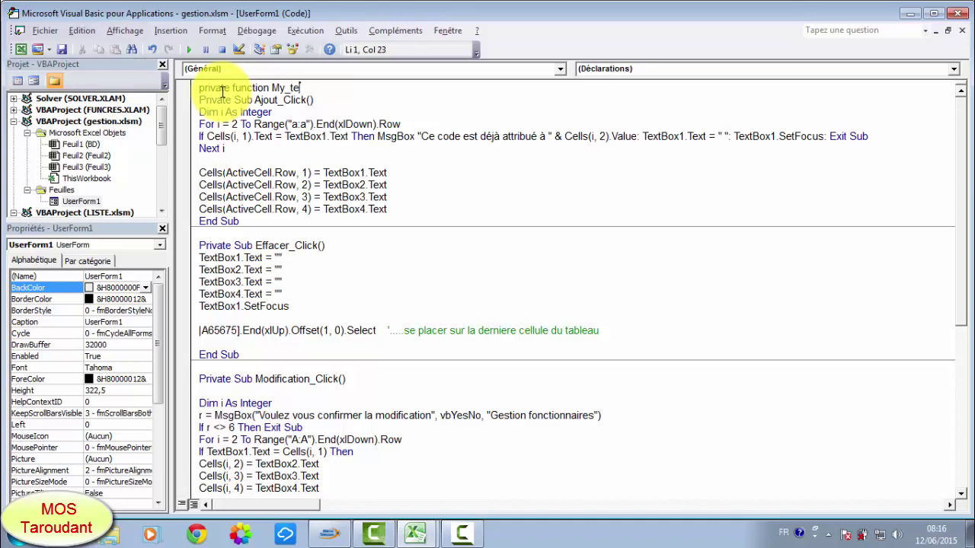
pyautogui.write('x')
pyautogui.write('t')
pyautogui.write('()')
pyautogui.press('Return')
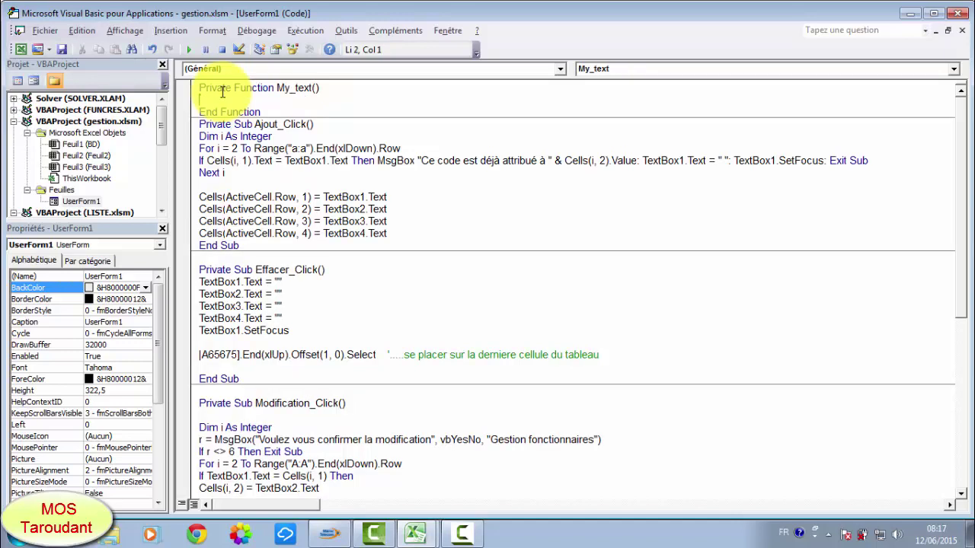
# Step: Write 'TextBox1.Text = ActiveCell.Text' as the first line inside My_text
pyautogui.write('t')
pyautogui.write('ext')
pyautogui.write('box')
pyautogui.write('1')
pyautogui.write('.t')
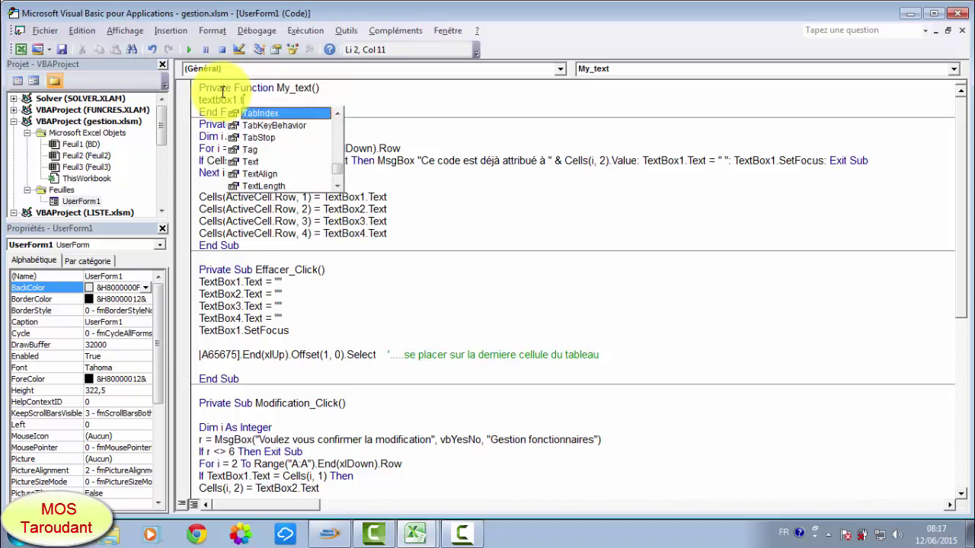
pyautogui.write('ex')
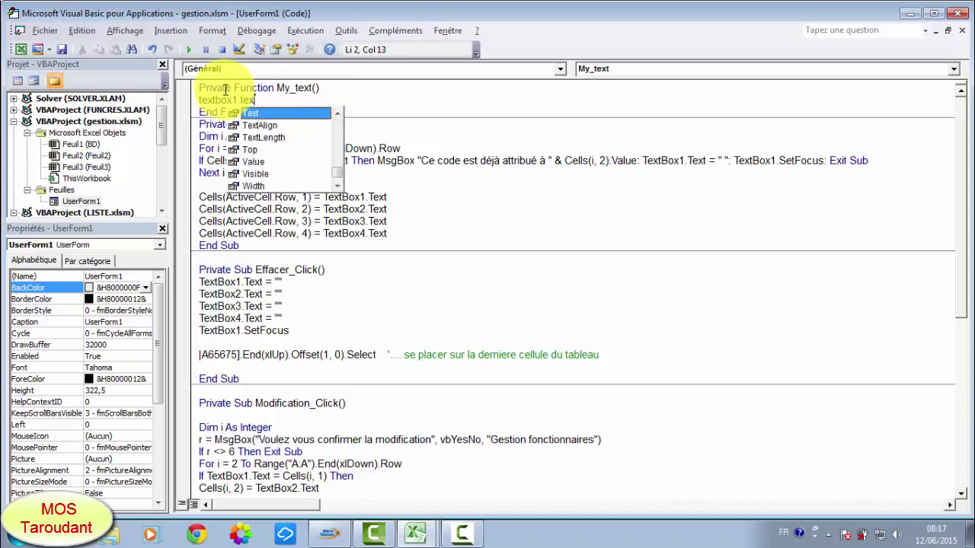
pyautogui.press('space')
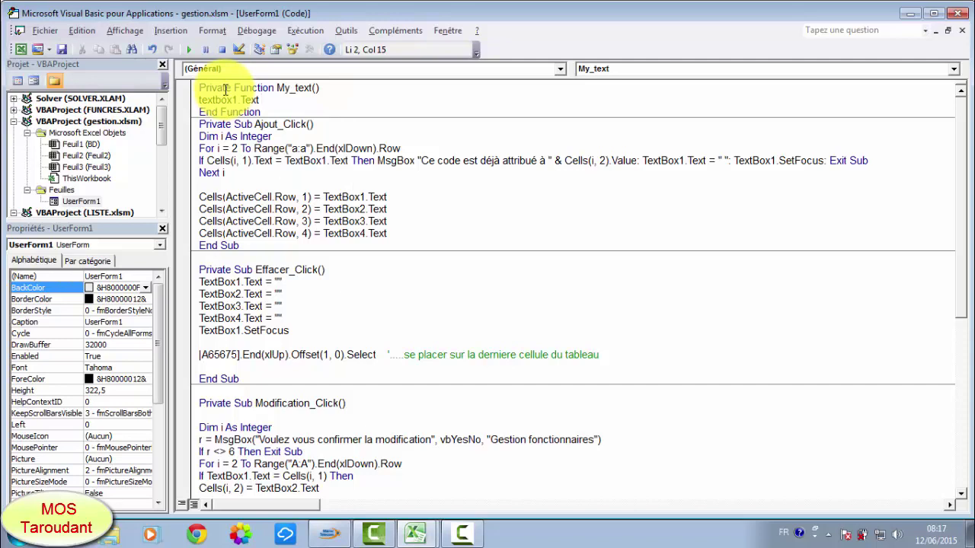
pyautogui.write('=')
pyautogui.write('A')
pyautogui.write('ct')
pyautogui.write('ive')
pyautogui.write('Ce')
pyautogui.write('ll')
pyautogui.write('.')
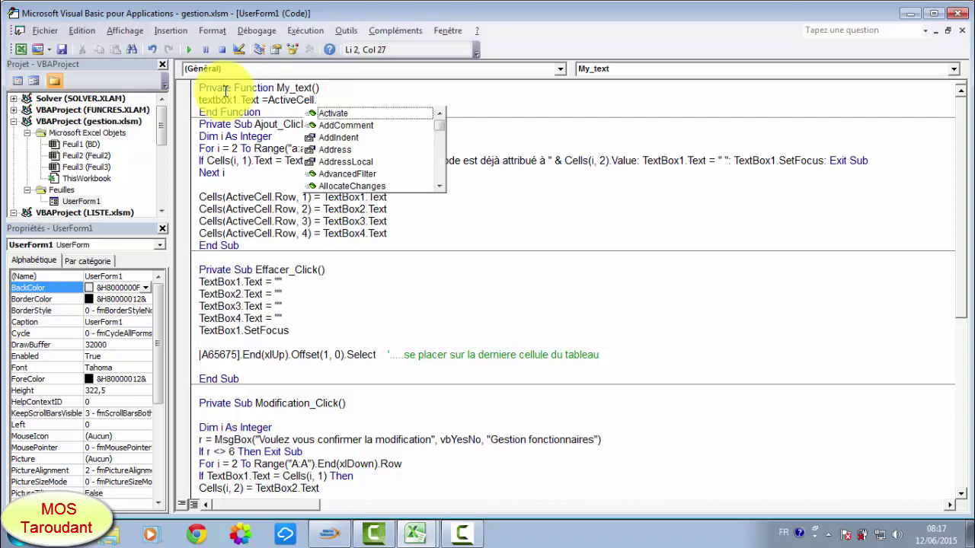
pyautogui.write('Text')
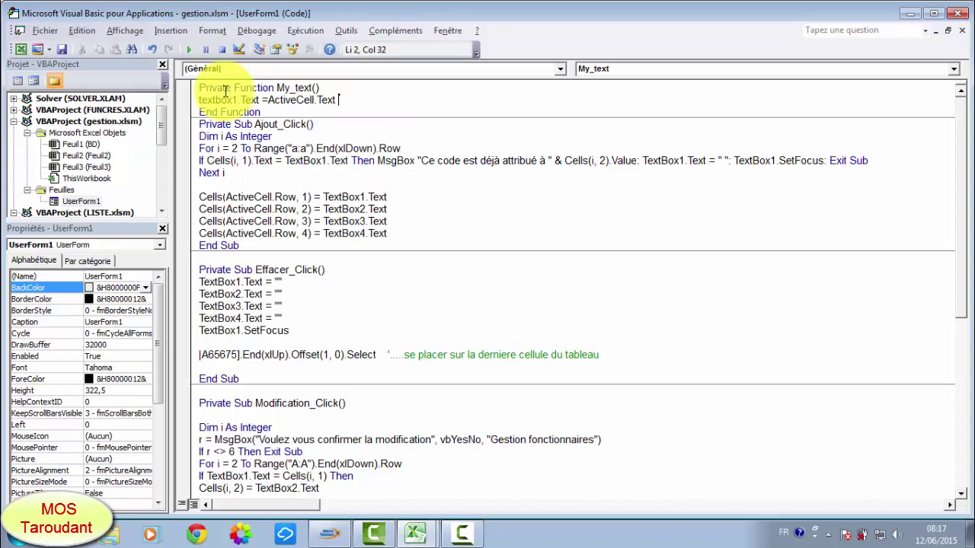
pyautogui.press('Return')
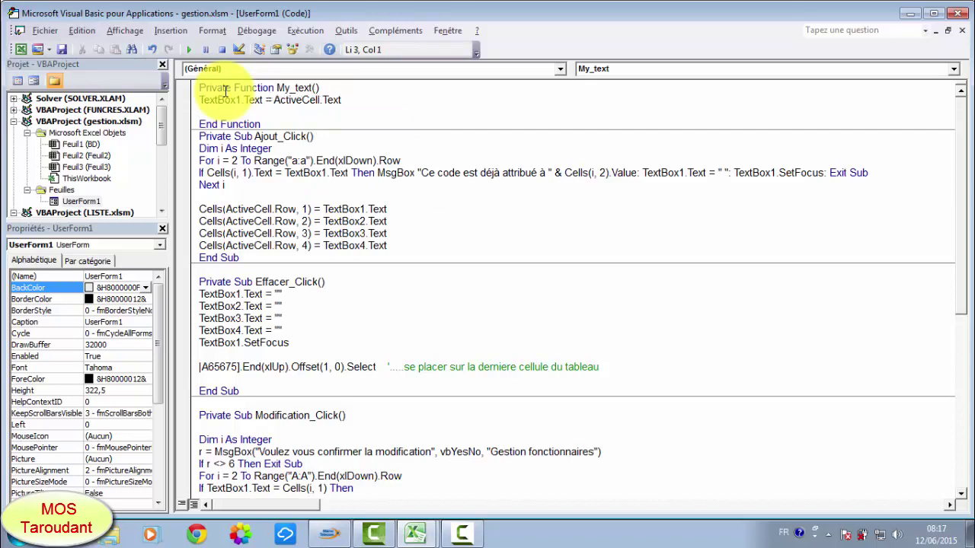
# Step: Add the line 'TextBox2.Text = ActiveCell.Offset(0, 1).Text' to My_text
pyautogui.write('tex')
pyautogui.write('tbox')
pyautogui.write('2')
pyautogui.write('.t')
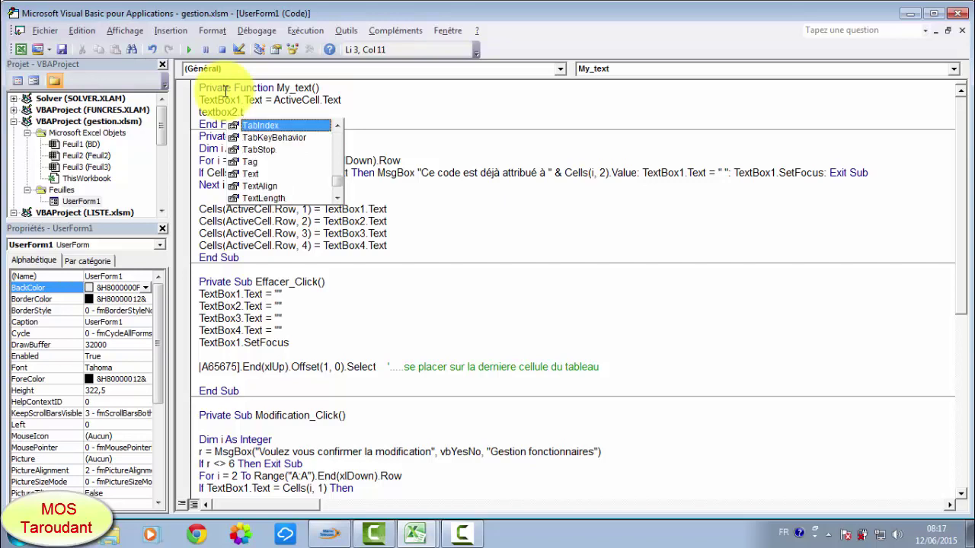
pyautogui.write('ex')
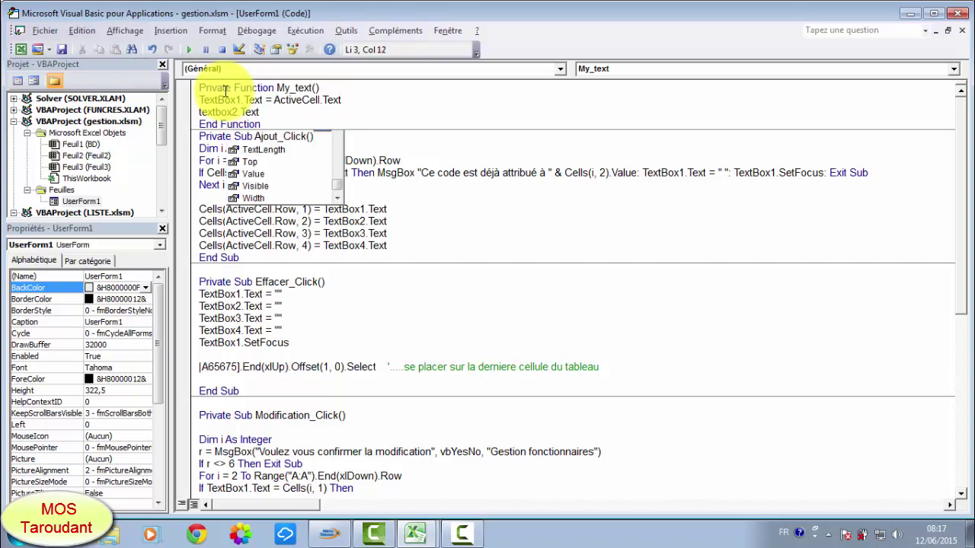
pyautogui.press('space')
pyautogui.write('=')
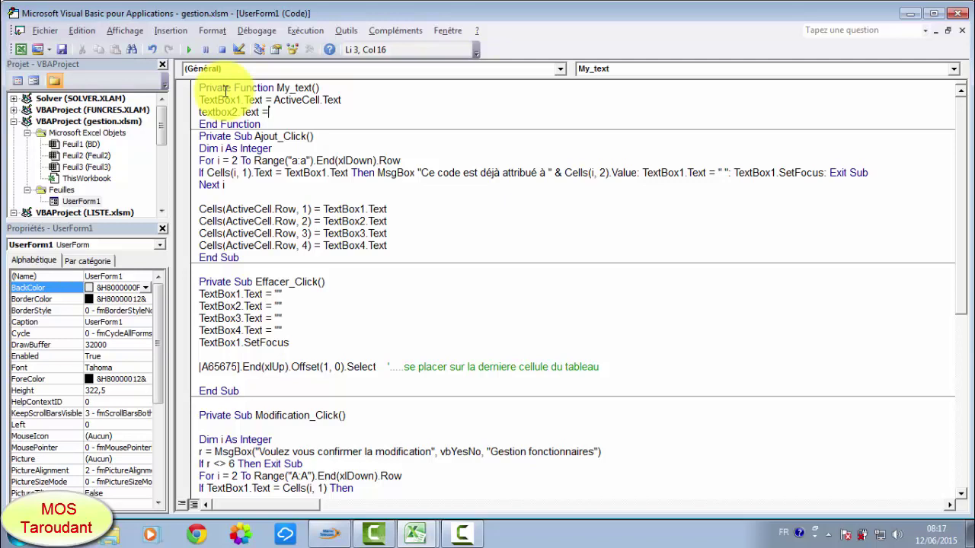
pyautogui.write('acti')
pyautogui.write('ve')
pyautogui.write('C')
pyautogui.write('r')
pyautogui.write('el')
pyautogui.write('l')
pyautogui.write('.')
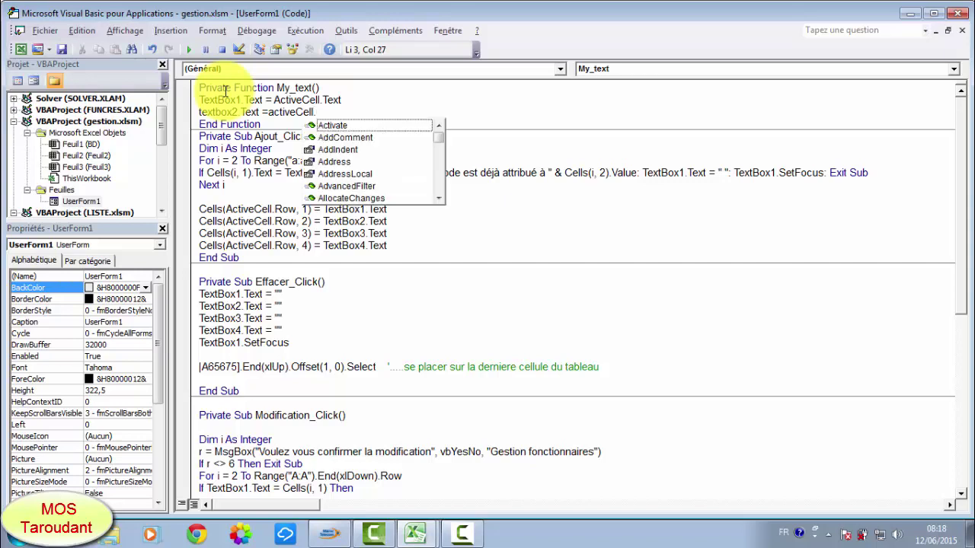
pyautogui.write('O')
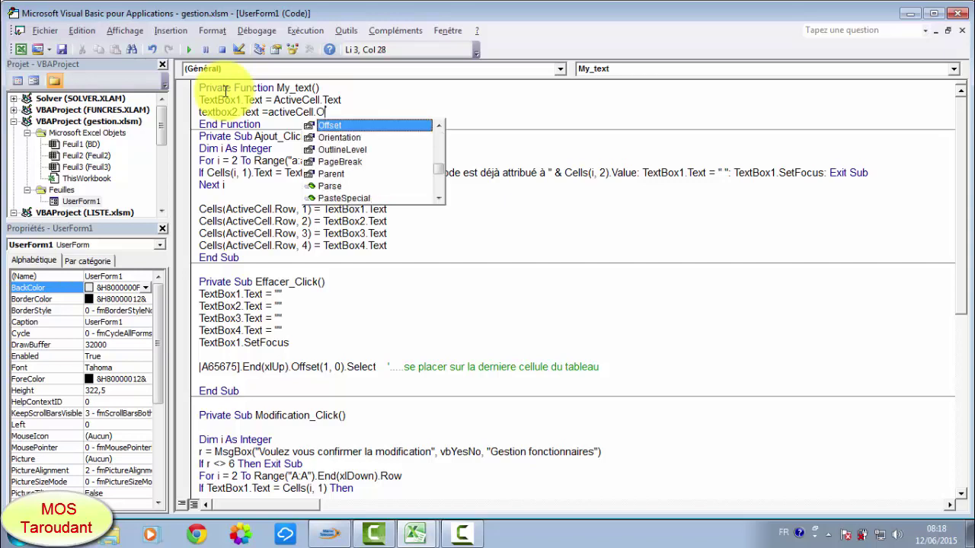
pyautogui.press('space')
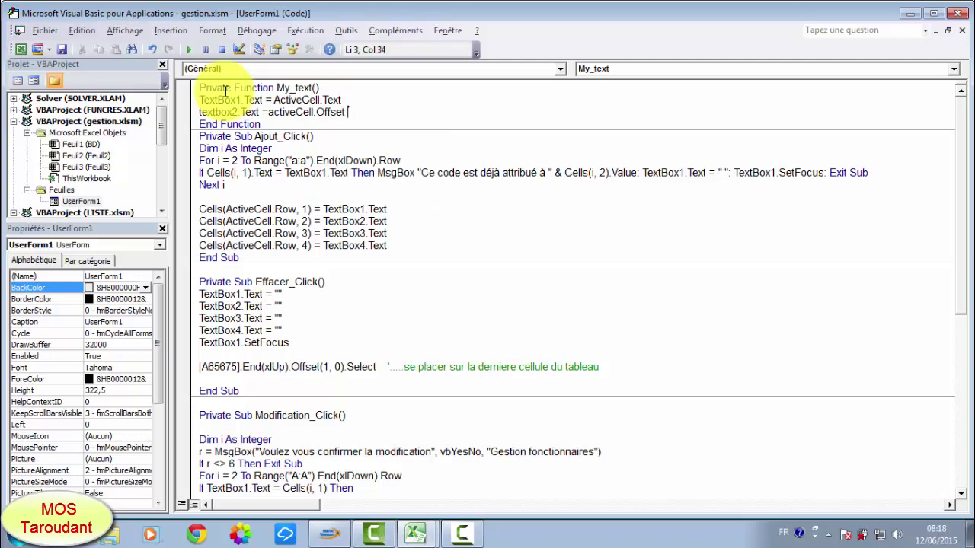
pyautogui.write('(0')
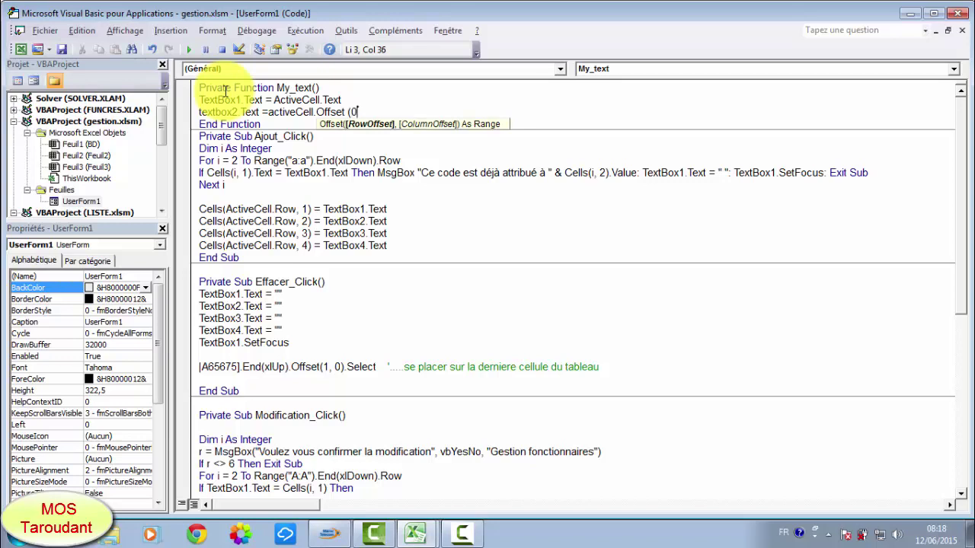
pyautogui.write(',')
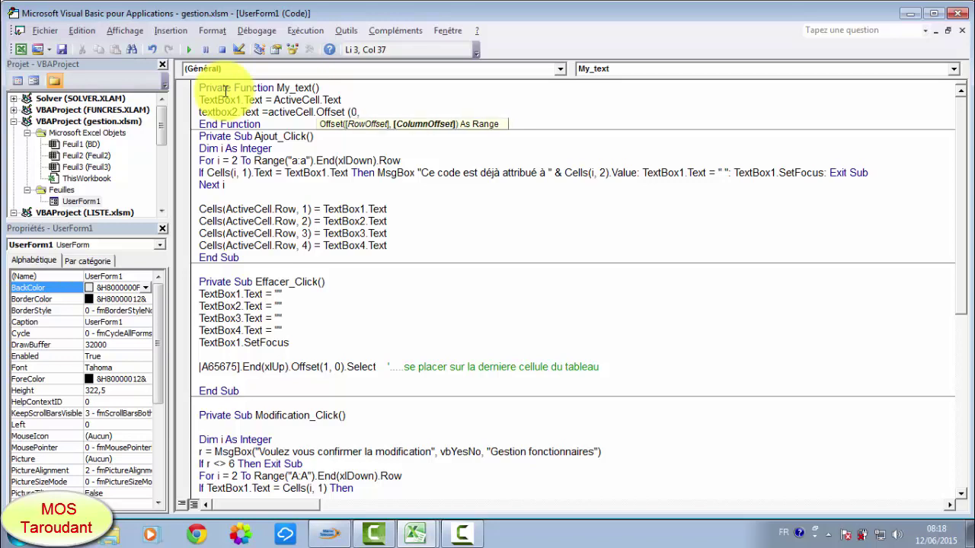
pyautogui.write('1')
pyautogui.write(')')
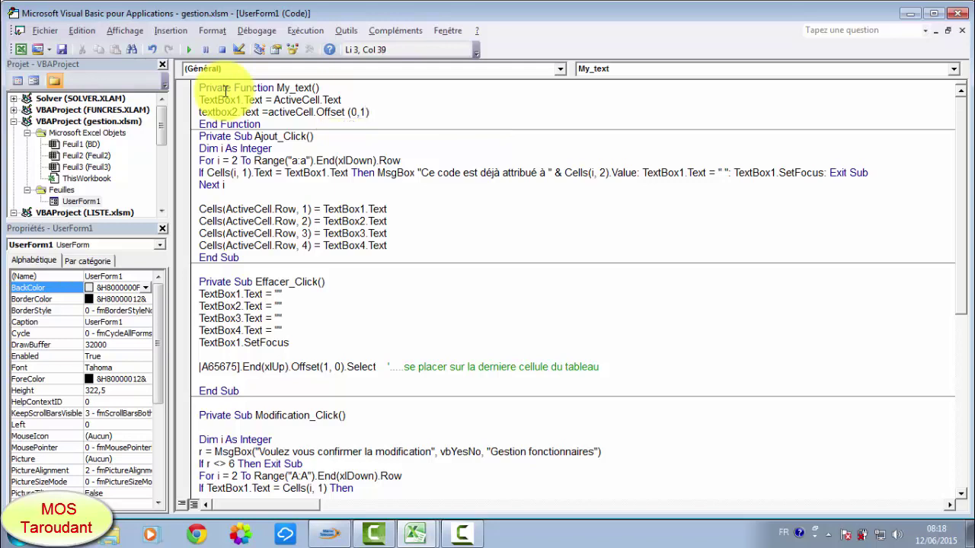
pyautogui.write('.')
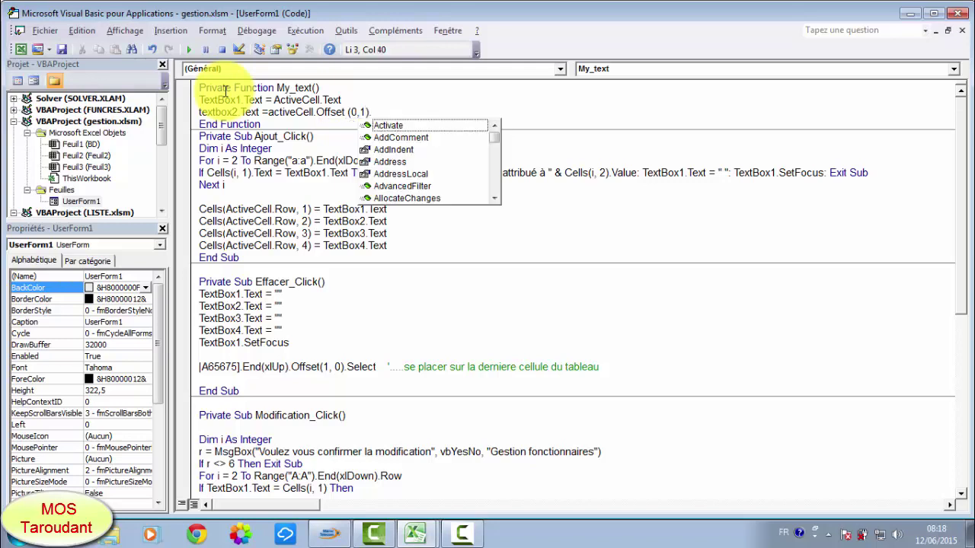
pyautogui.write('t')
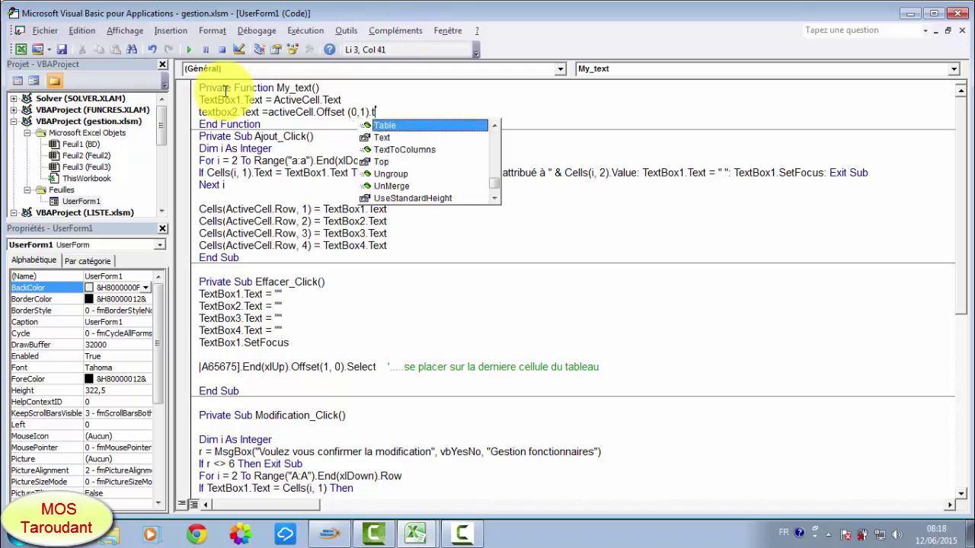
pyautogui.write('Tex')
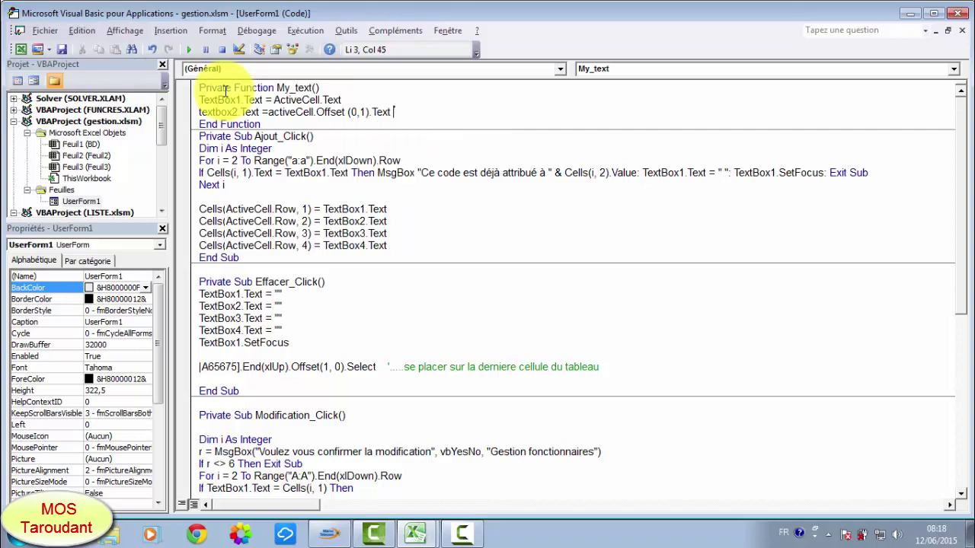
pyautogui.press('Return')
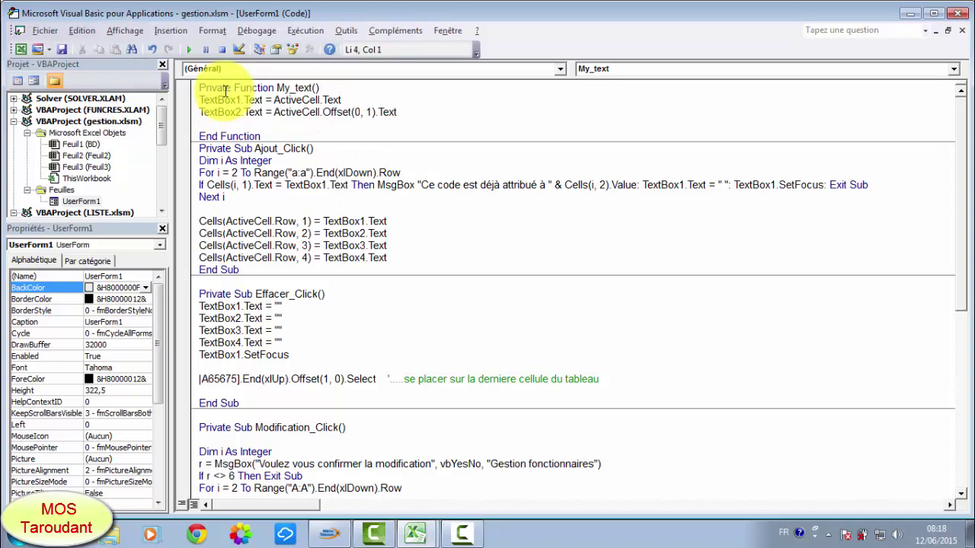
# Step: Duplicate the TextBox2 assignment line twice below it via Edition copy and paste
pyautogui.click(188, 112)
pyautogui.click(82, 30)
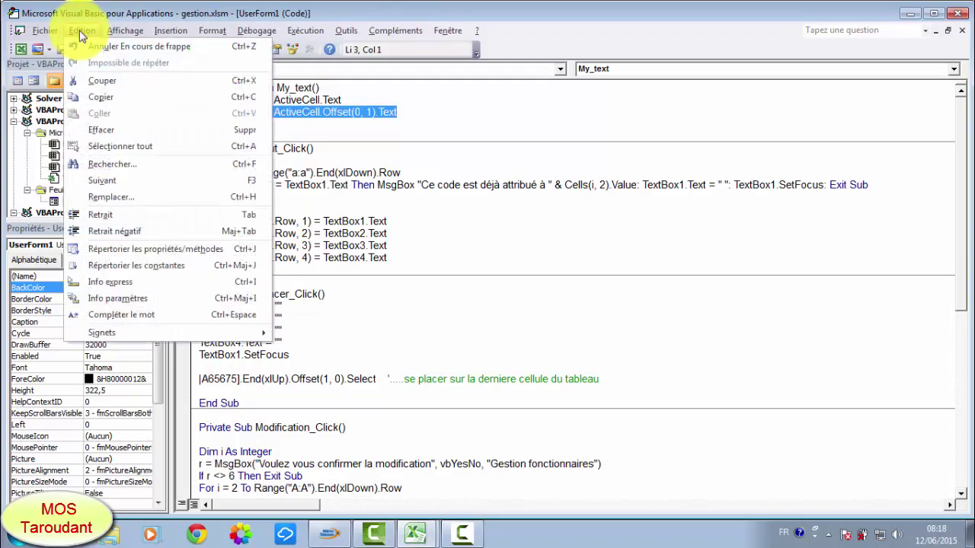
pyautogui.press('Escape')
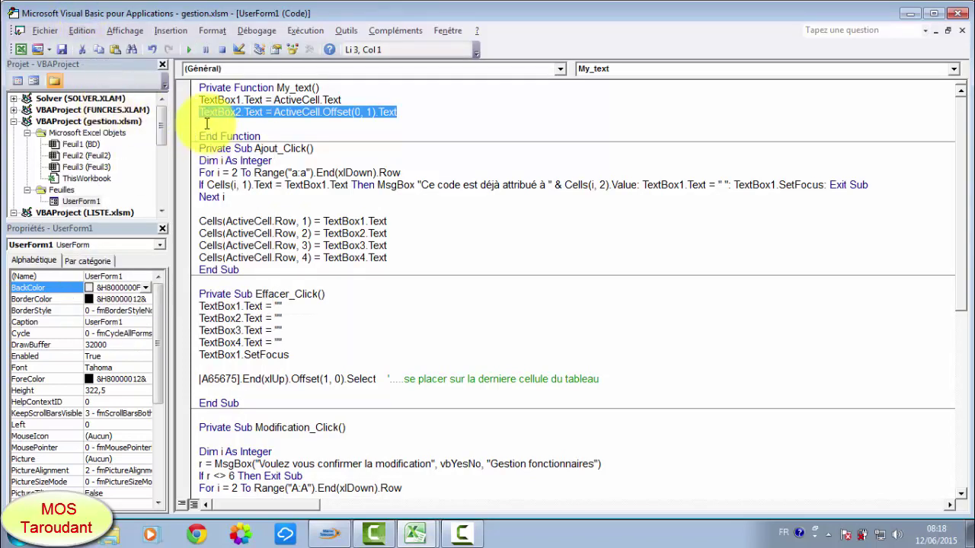
pyautogui.click(209, 124)
pyautogui.click(81, 31)
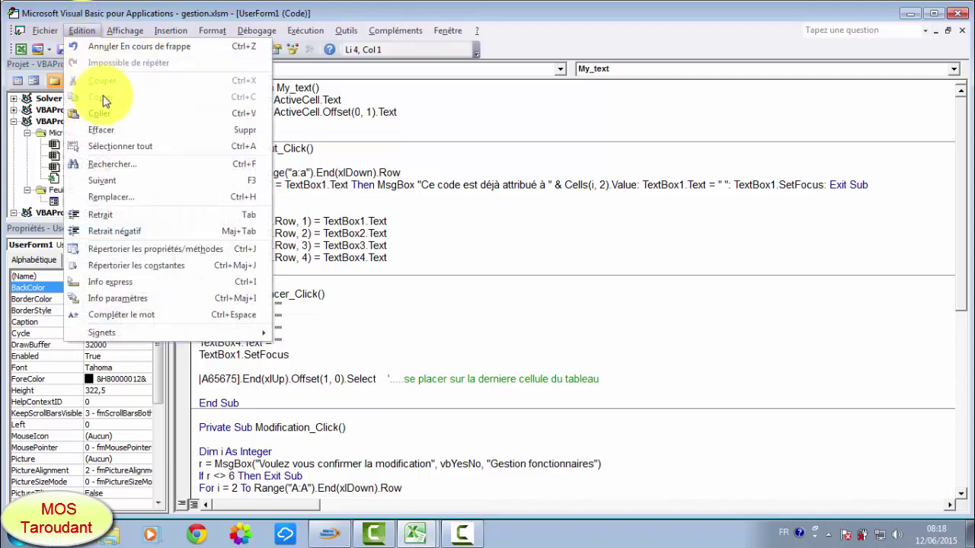
pyautogui.click(107, 118)
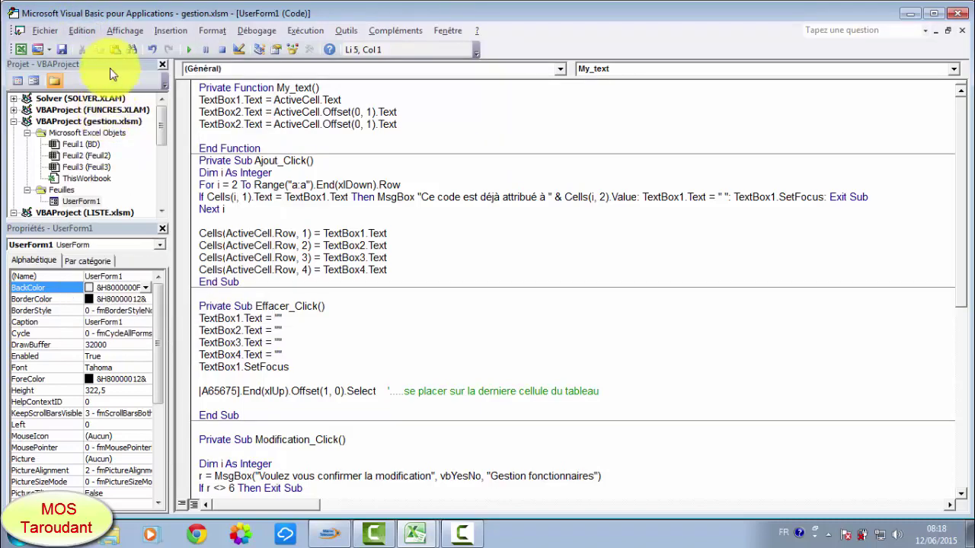
pyautogui.click(82, 31)
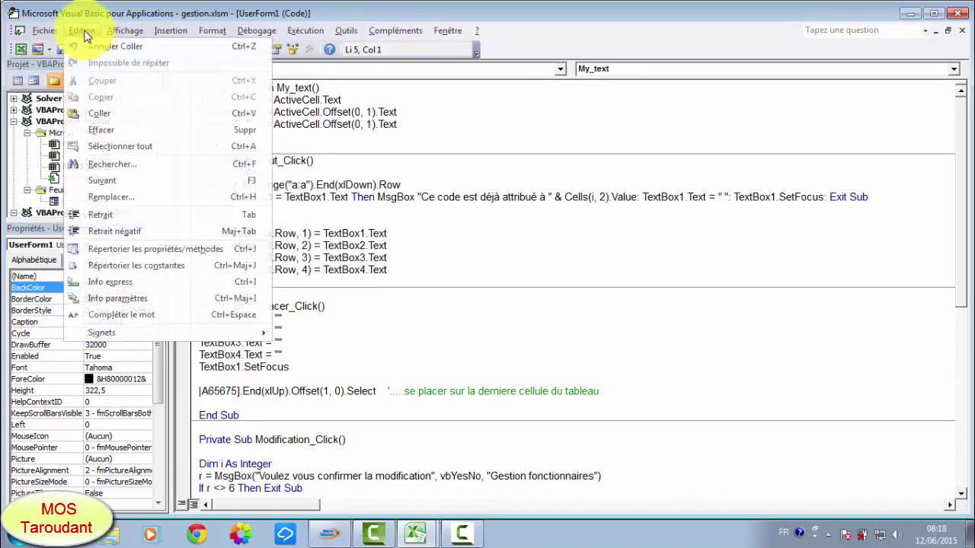
pyautogui.click(107, 113)
# Step: Retarget the two copied lines to TextBox3 and TextBox4
pyautogui.click(241, 123)
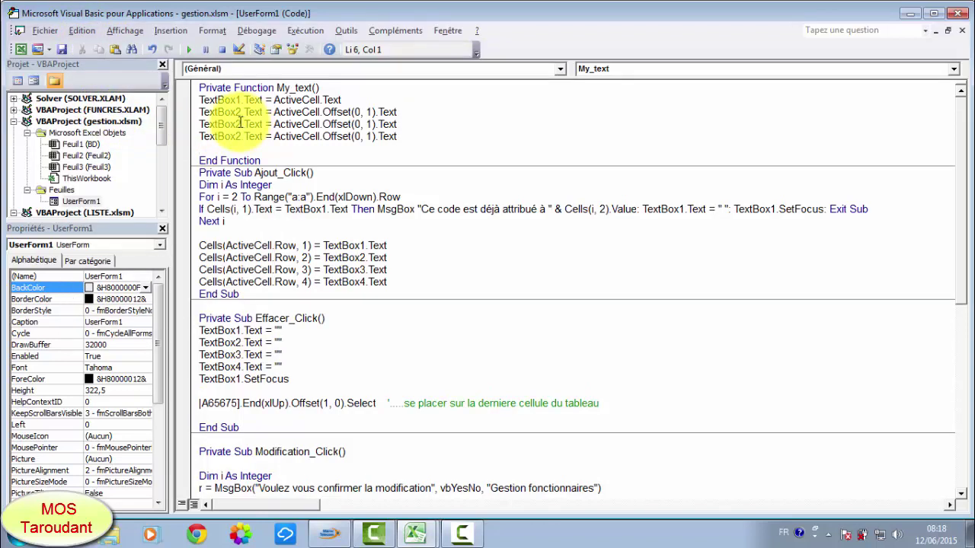
pyautogui.click(238, 123)
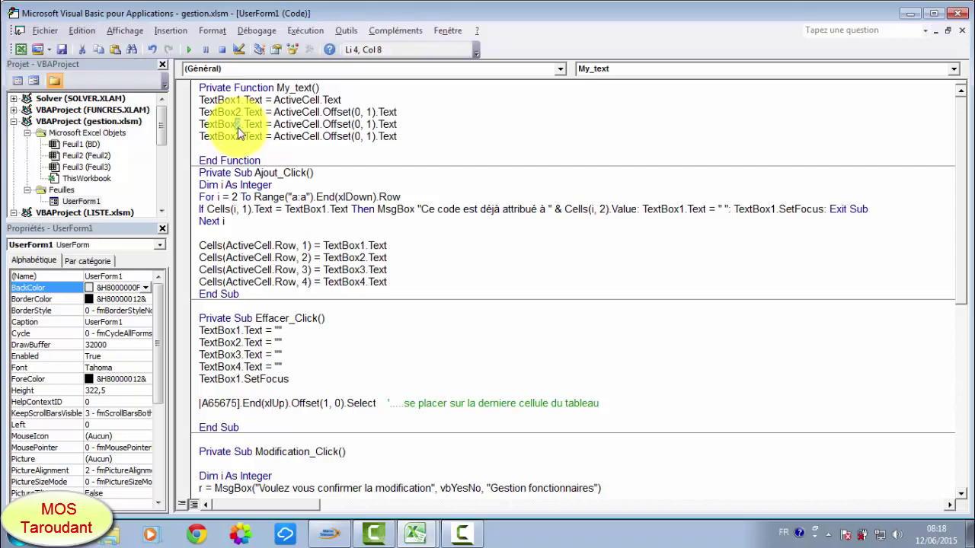
pyautogui.press('Delete')
pyautogui.write('3')
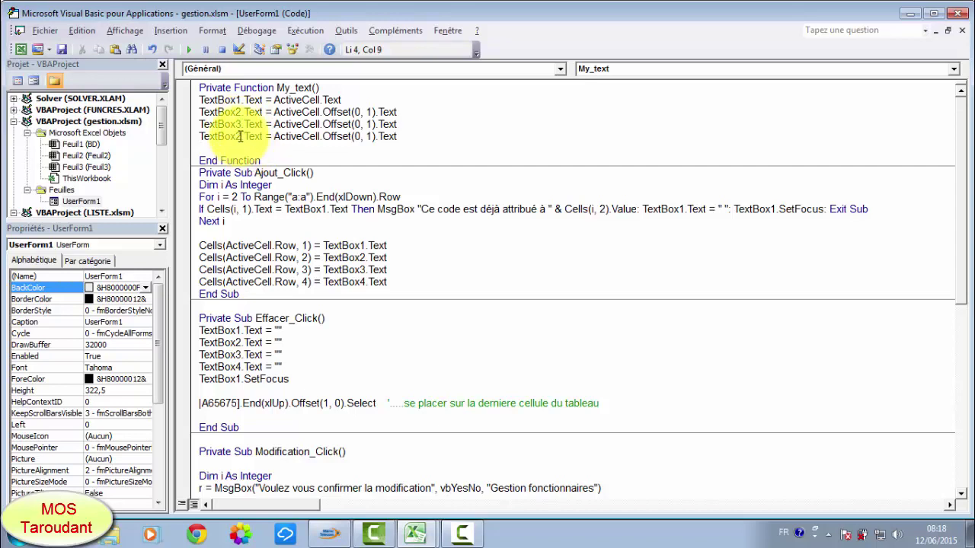
pyautogui.moveTo(242, 123); pyautogui.dragTo(240, 135)
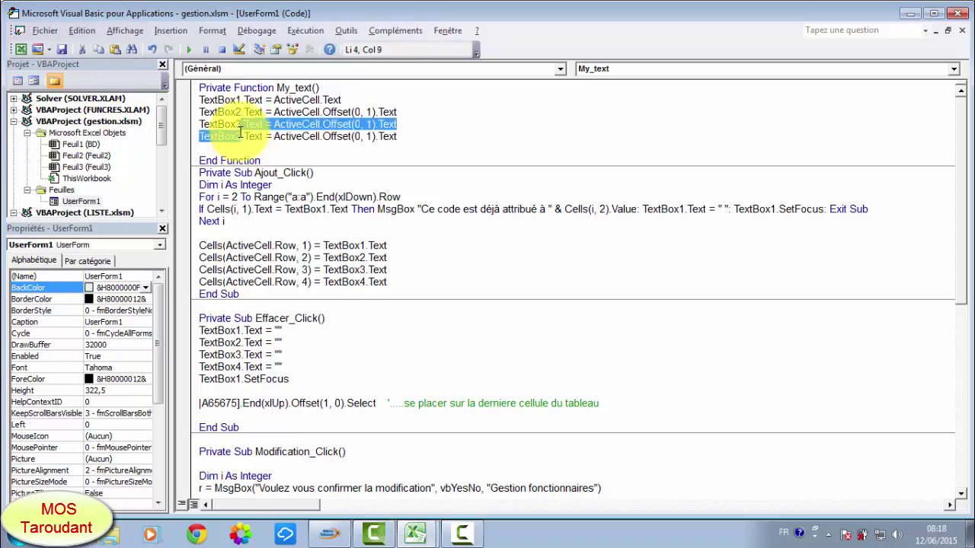
pyautogui.click(240, 135)
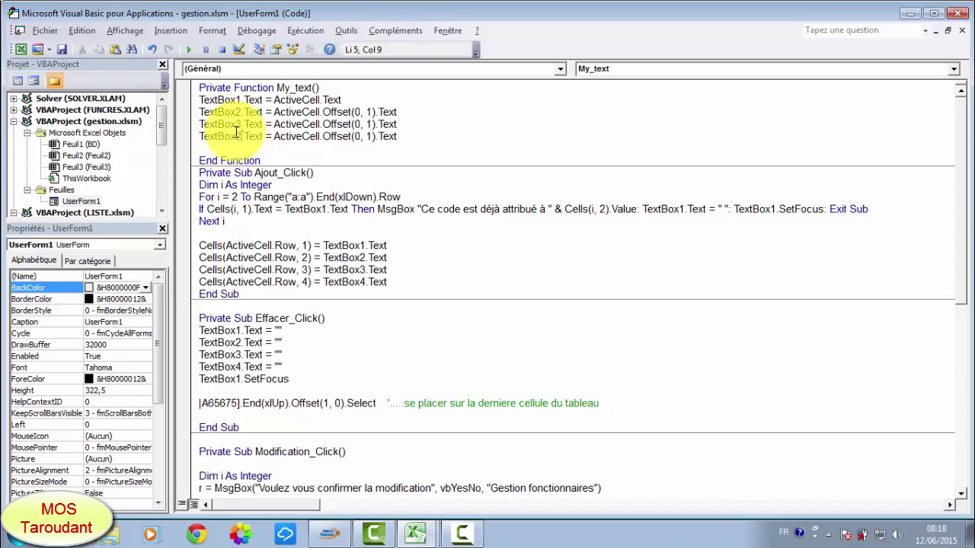
pyautogui.click(237, 134)
pyautogui.moveTo(237, 135); pyautogui.dragTo(241, 137)
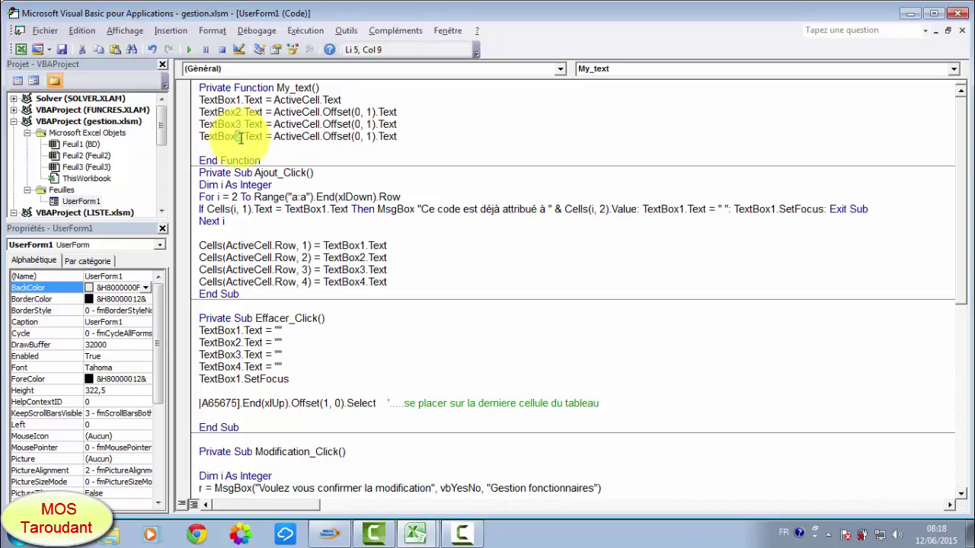
pyautogui.click(240, 139)
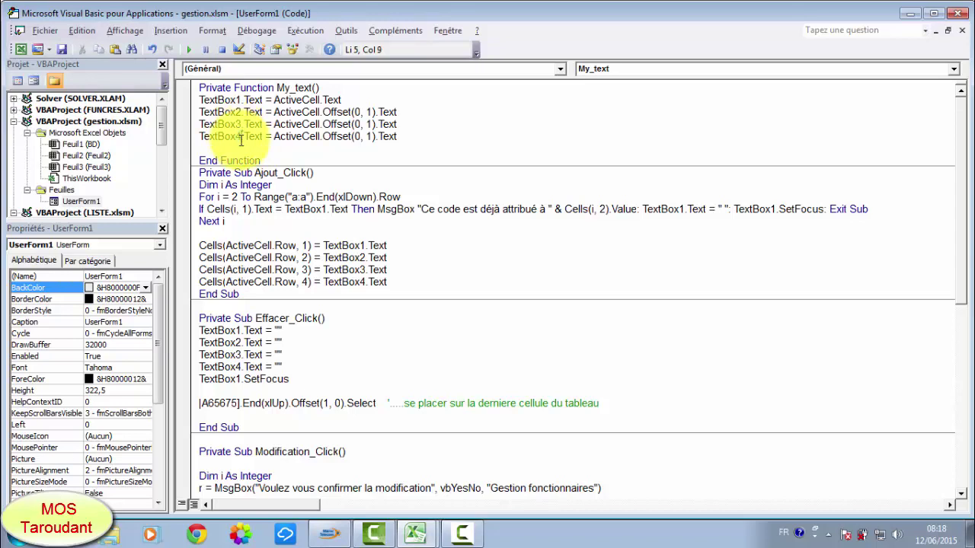
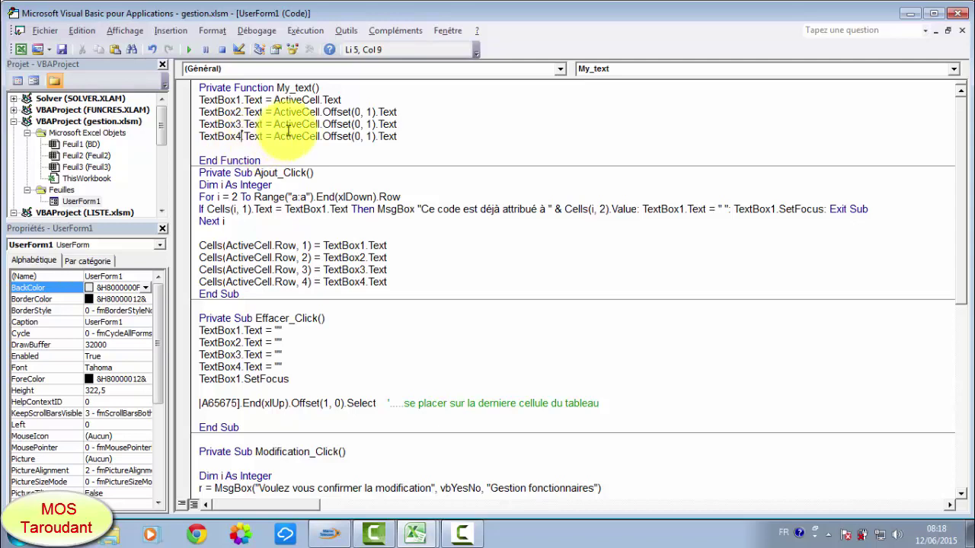
# Step: Change the TextBox3 and TextBox4 offsets in My_text to columns 2 and 3
pyautogui.doubleClick(369, 123)
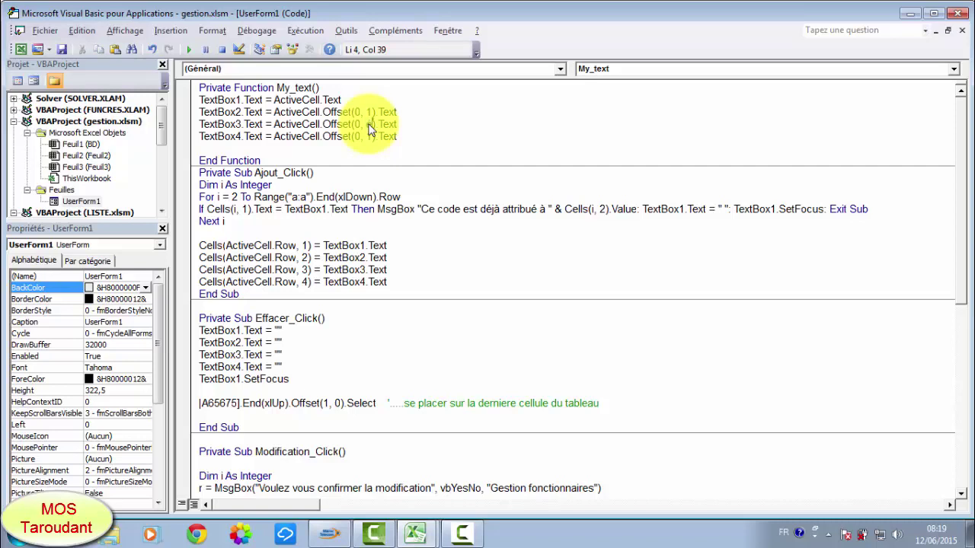
pyautogui.press('Delete')
pyautogui.write('2')
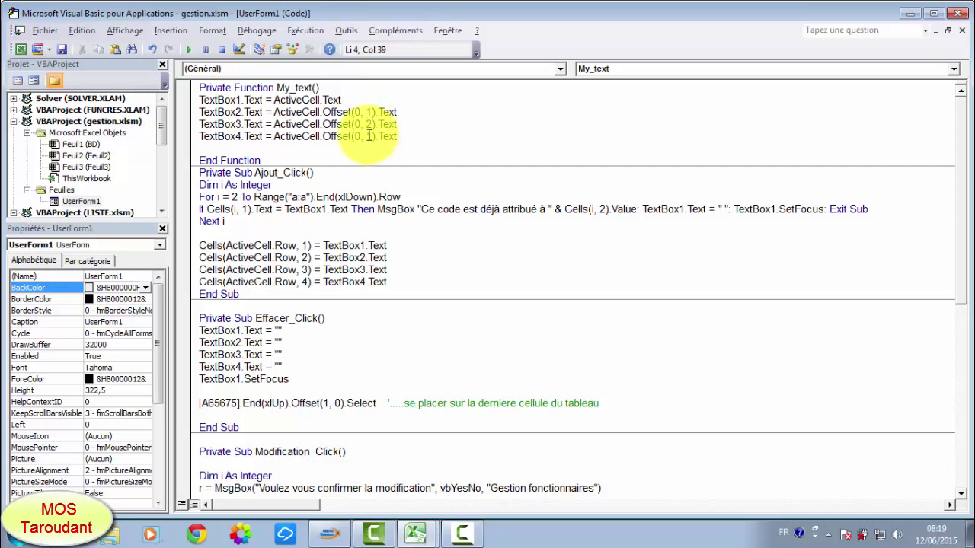
pyautogui.doubleClick(369, 135)
pyautogui.write('3')
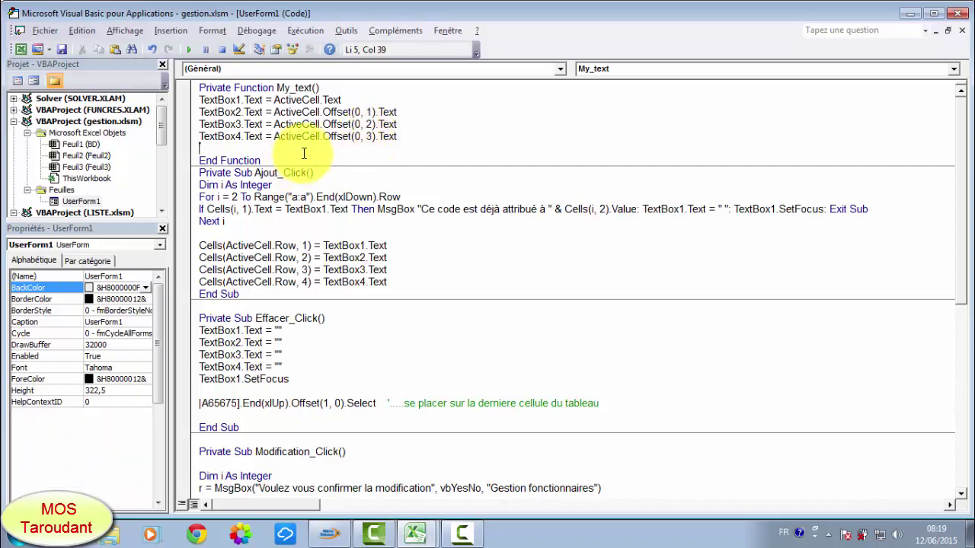
# Step: Remove the blank line inside My_text and add blank lines after End Function
pyautogui.click(226, 148)
pyautogui.press('Delete')
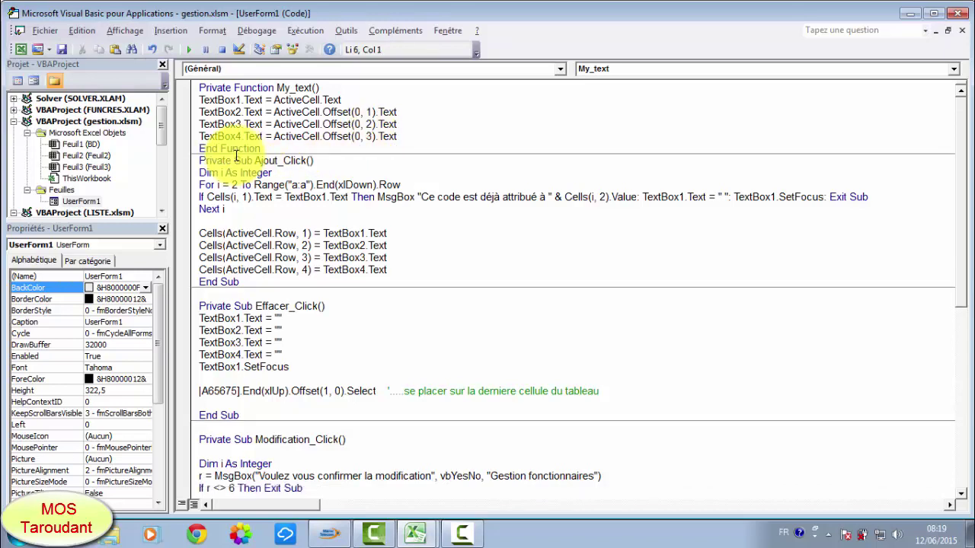
pyautogui.click(273, 149)
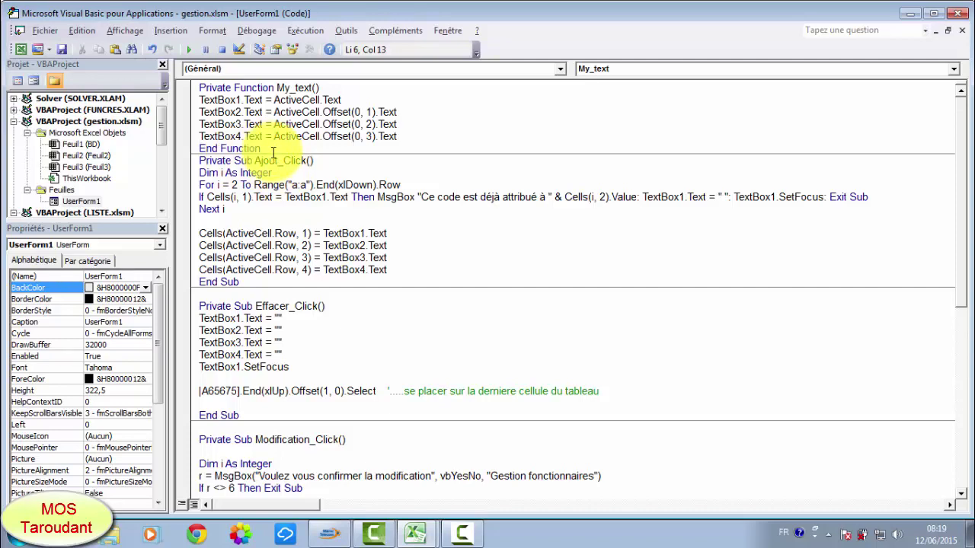
pyautogui.press('Return')
pyautogui.press('Return')
pyautogui.press('Return')
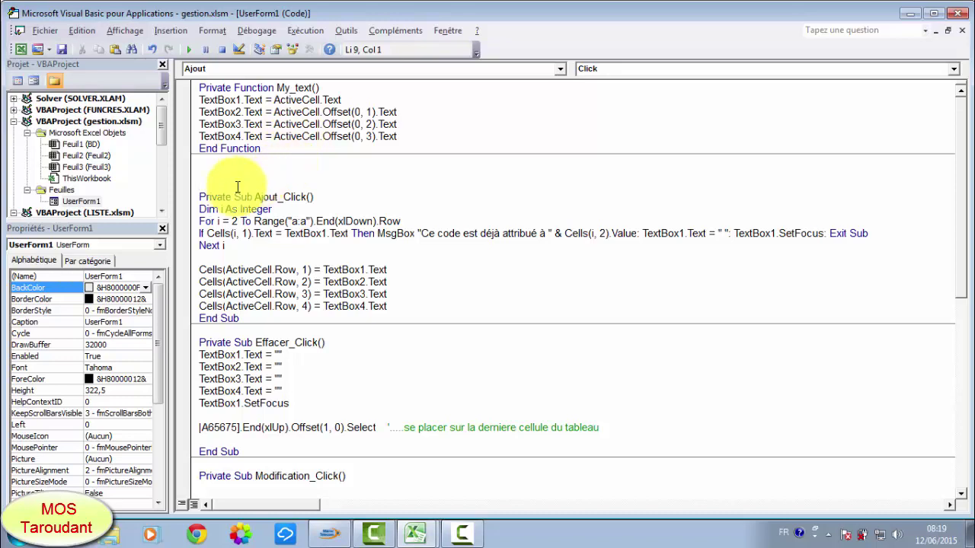
# Step: Create PREM_Click for the Premier button on UserForm1 with the line Cells(2, 1).Select
pyautogui.doubleClick(97, 201)
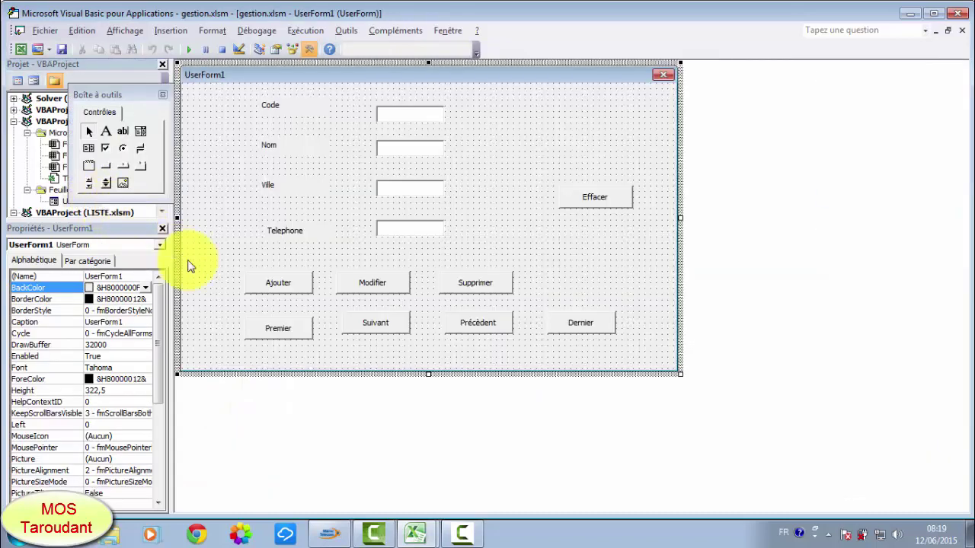
pyautogui.doubleClick(282, 328)
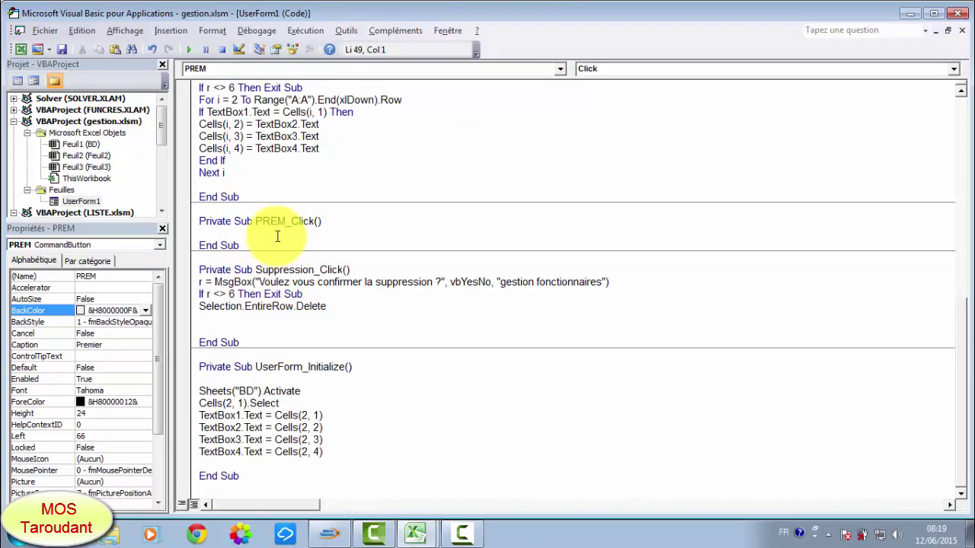
pyautogui.write('C')
pyautogui.write('e')
pyautogui.write('ll')
pyautogui.write('s')
pyautogui.write('(')
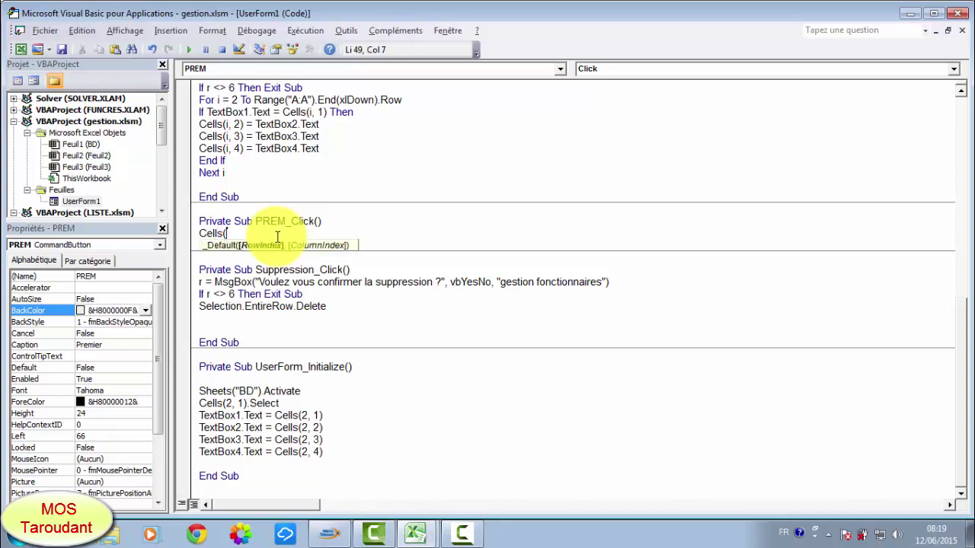
pyautogui.write('2')
pyautogui.write(',')
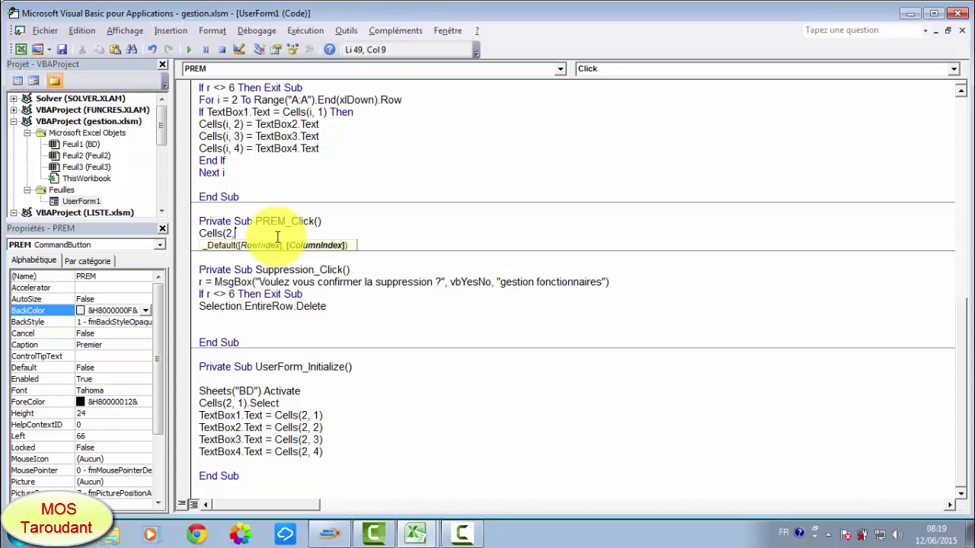
pyautogui.write('1')
pyautogui.write(').')
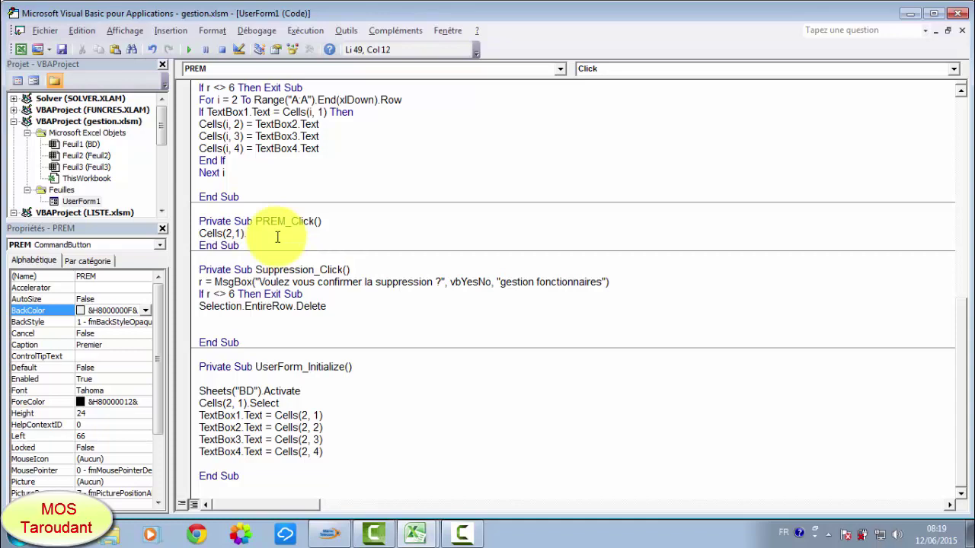
pyautogui.write('sel')
pyautogui.write('ect')
pyautogui.press('Return')
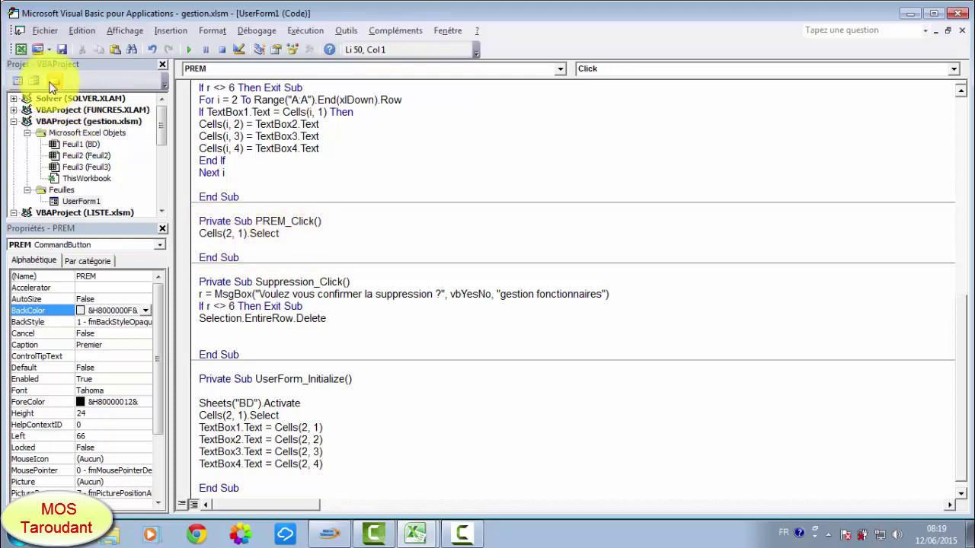
# Step: Add the line TextBox1.Text = Cells(2, 1) to PREM_Click
pyautogui.click(21, 49)
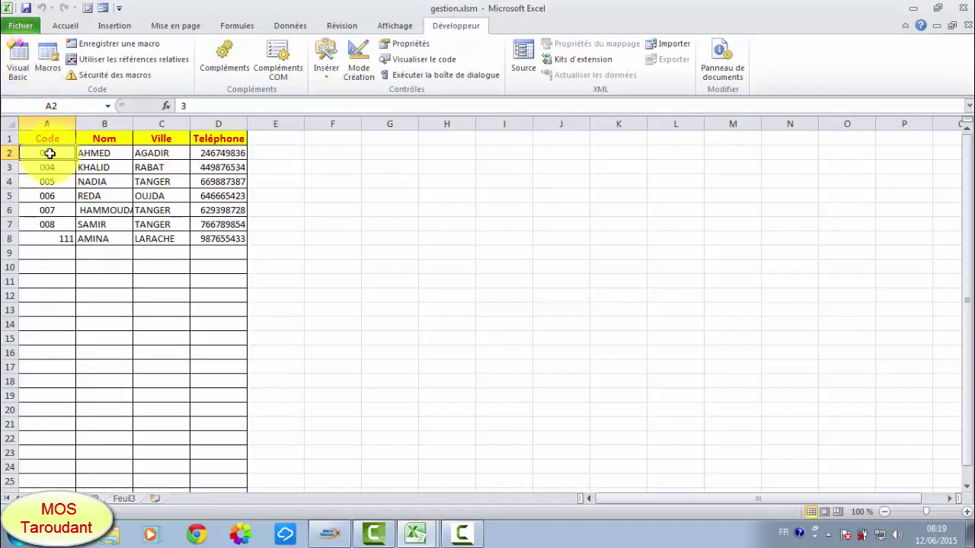
pyautogui.click(21, 65)
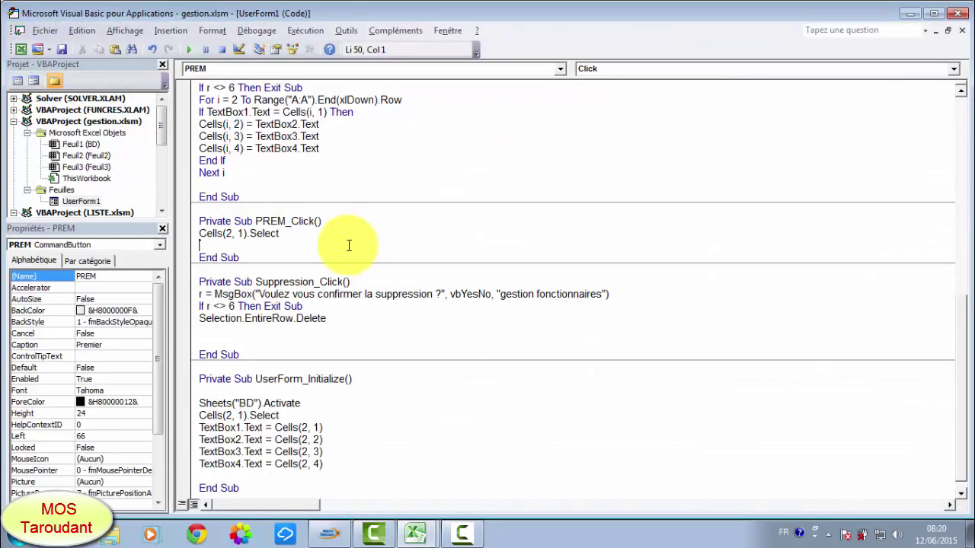
pyautogui.click(291, 232)
pyautogui.press('Return')
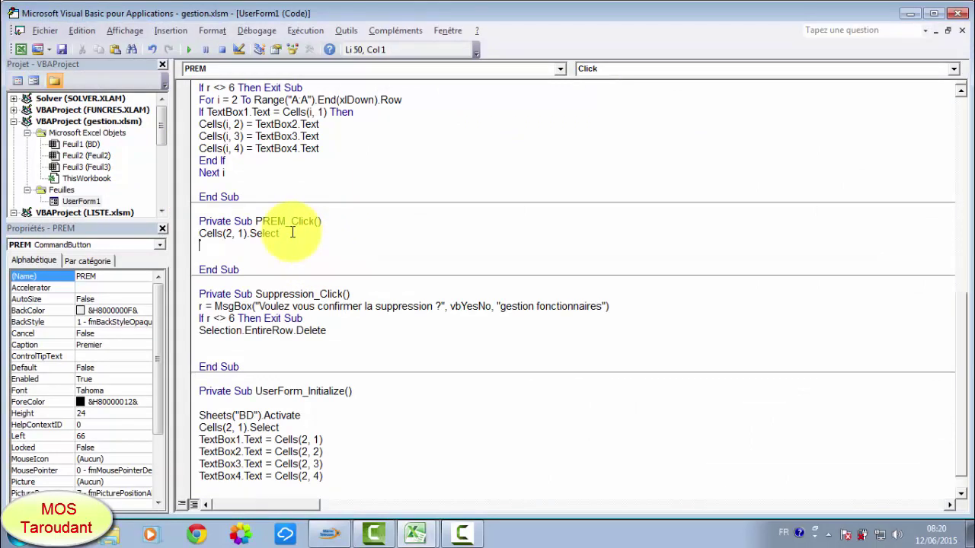
pyautogui.write('tex')
pyautogui.write('tbo')
pyautogui.write('x1')
pyautogui.write('.te')
pyautogui.write(' =')
pyautogui.write(' ce')
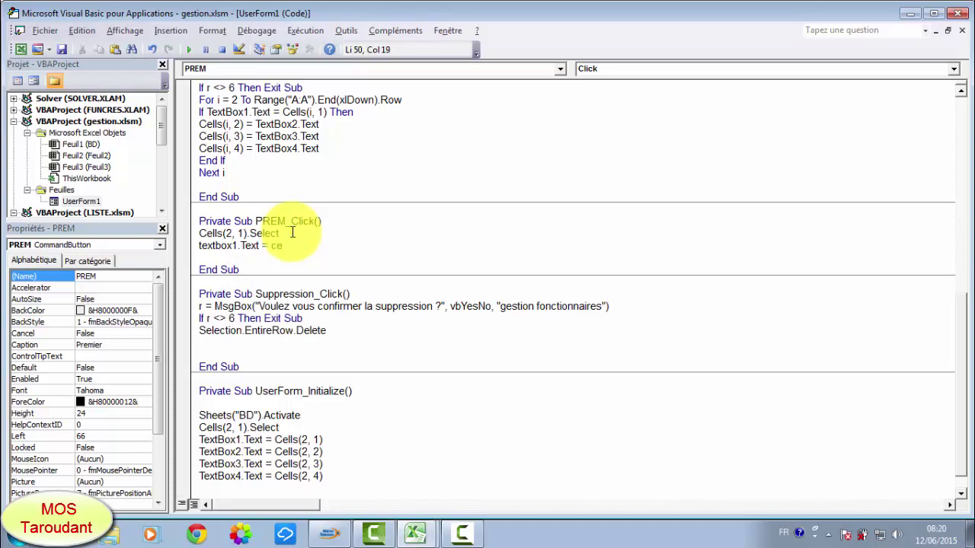
pyautogui.write('lls')
pyautogui.write('(')
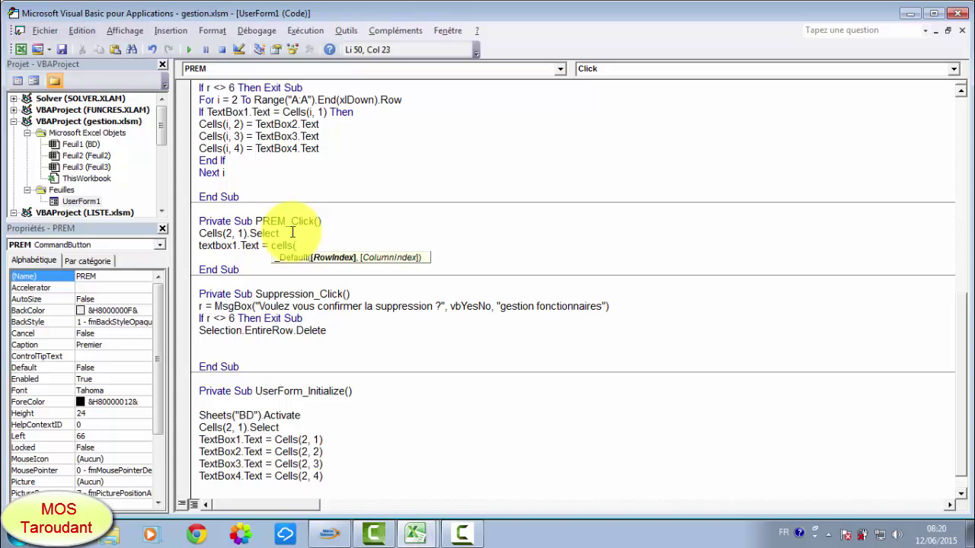
pyautogui.write('2,')
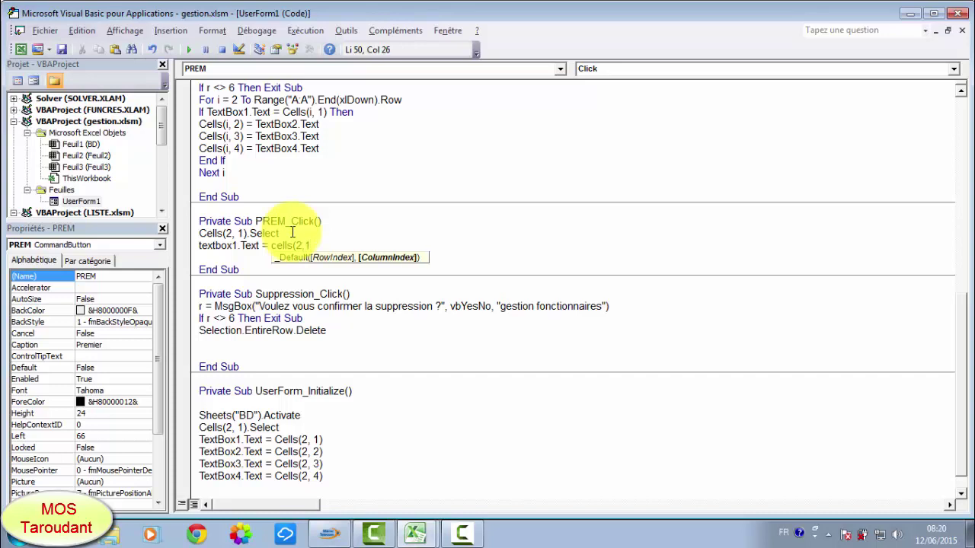
pyautogui.write('1)')
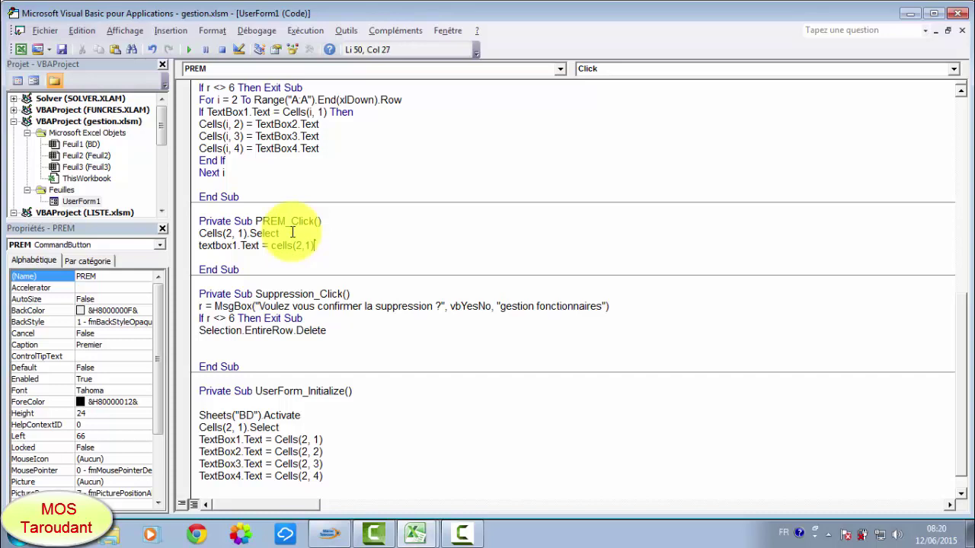
pyautogui.press('Return')
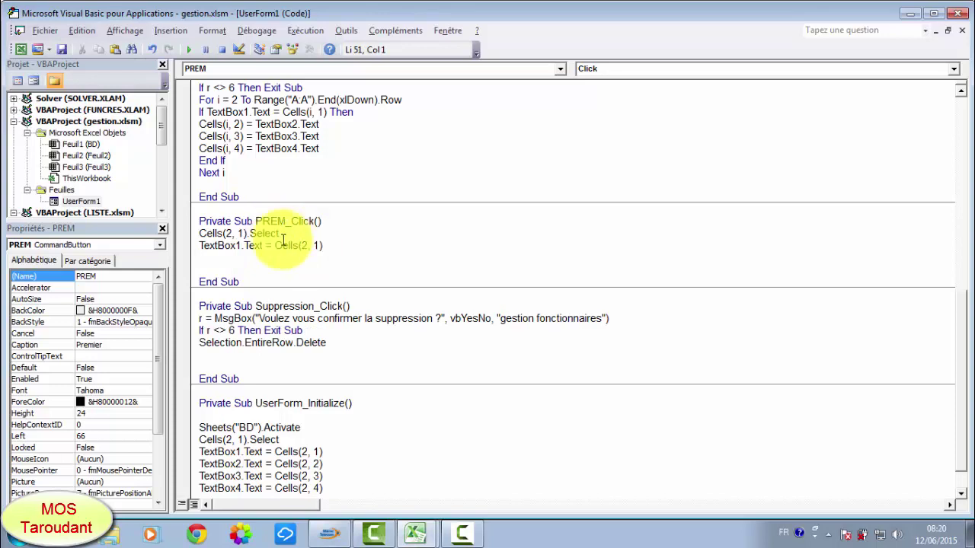
# Step: Copy the My_text function name and add a My_text call at the end of PREM_Click
pyautogui.scroll(3, 269, 183)
pyautogui.scroll(10, 381, 239)
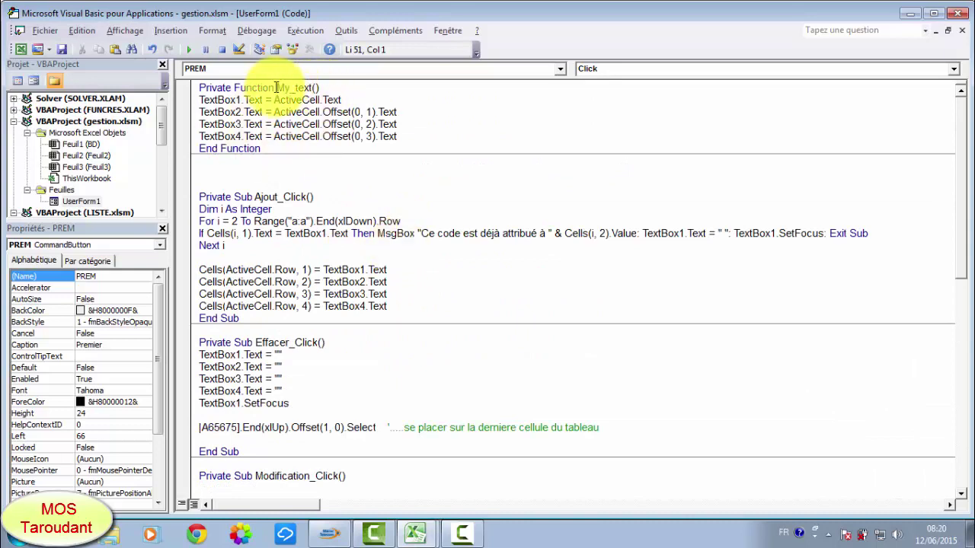
pyautogui.moveTo(277, 88); pyautogui.dragTo(314, 88)
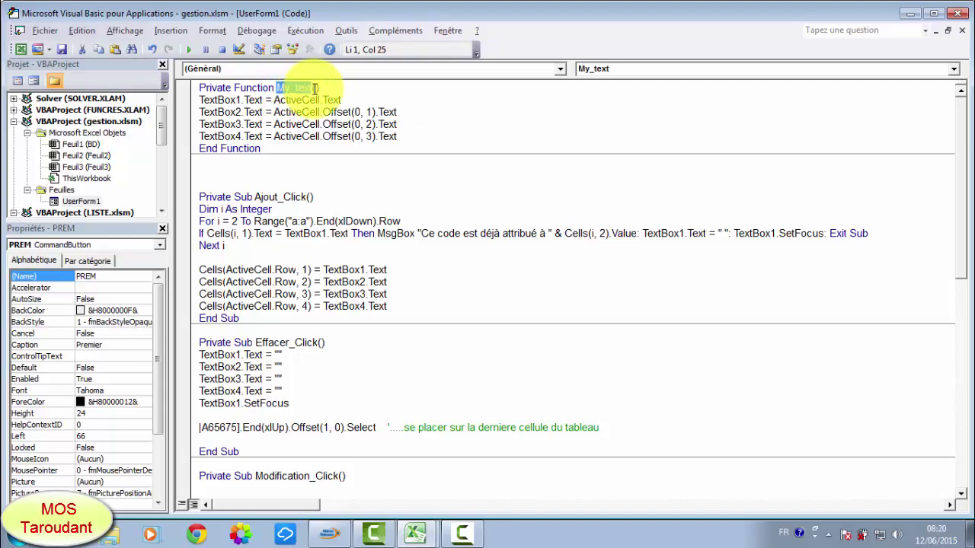
pyautogui.click(84, 30)
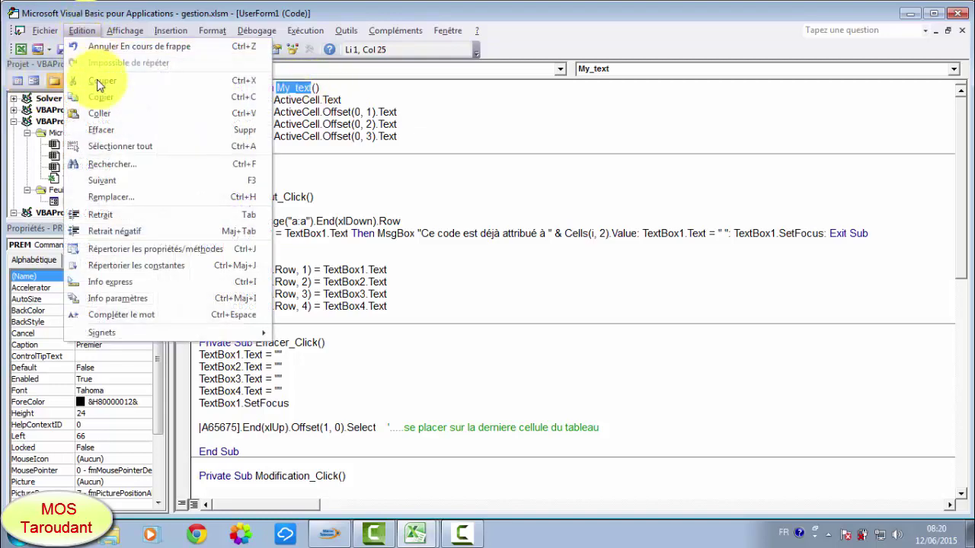
pyautogui.click(99, 97)
pyautogui.scroll(-6, 367, 183)
pyautogui.scroll(-5, 372, 192)
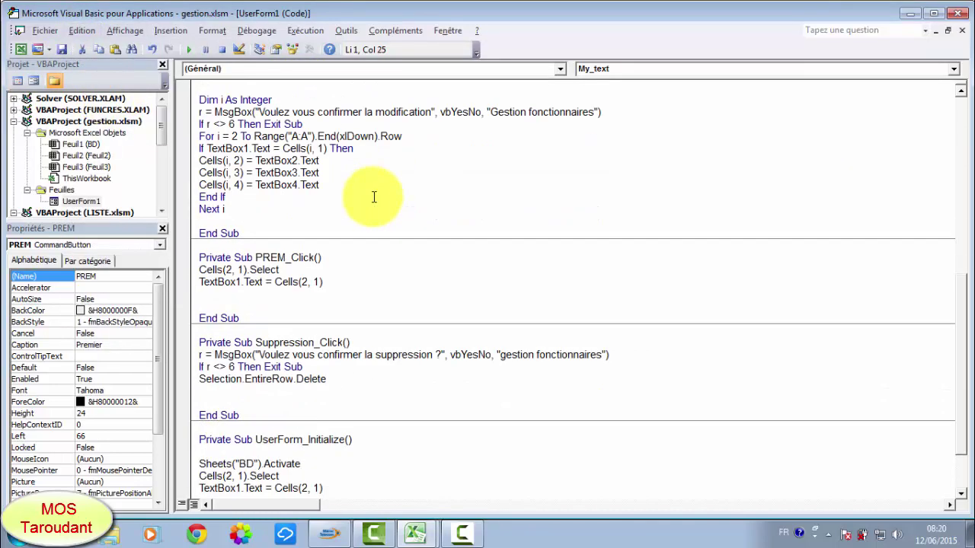
pyautogui.click(228, 300)
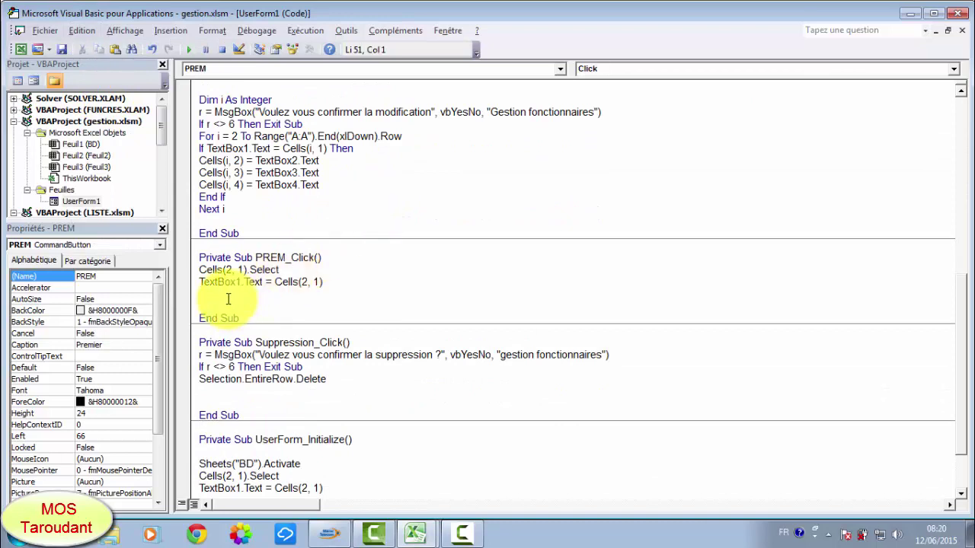
pyautogui.write('My_text')
pyautogui.click(212, 308)
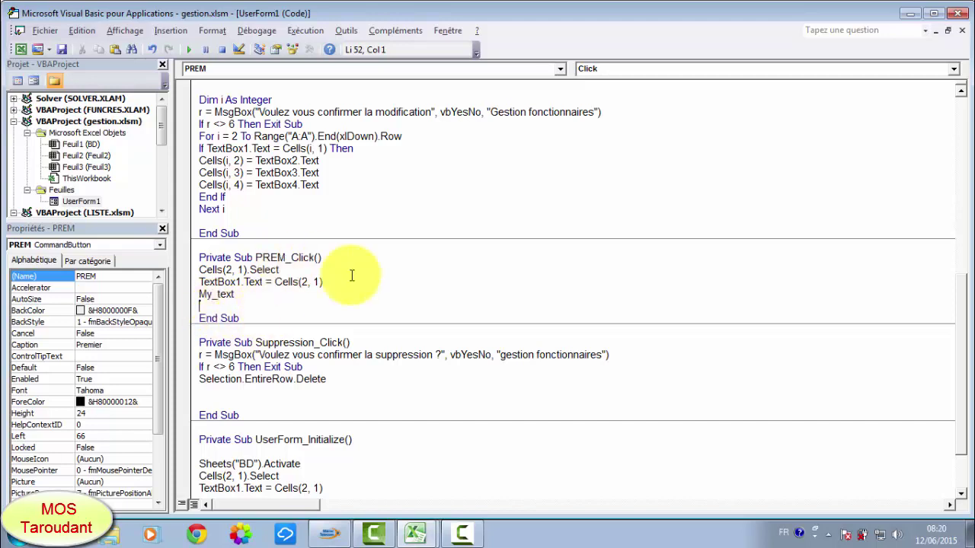
pyautogui.scroll(3, 305, 274)
pyautogui.scroll(3, 318, 297)
pyautogui.scroll(-5, 316, 288)
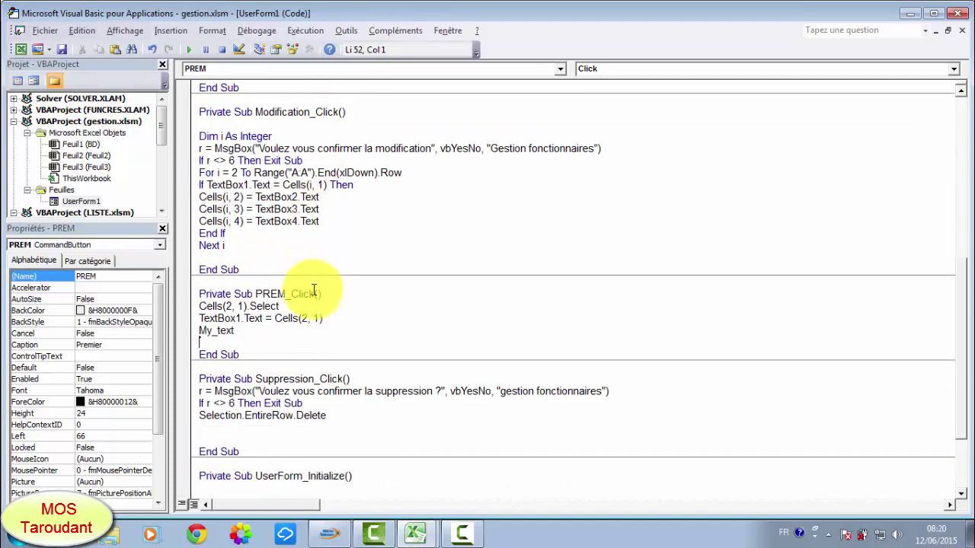
pyautogui.scroll(6, 229, 297)
pyautogui.scroll(4, 259, 251)
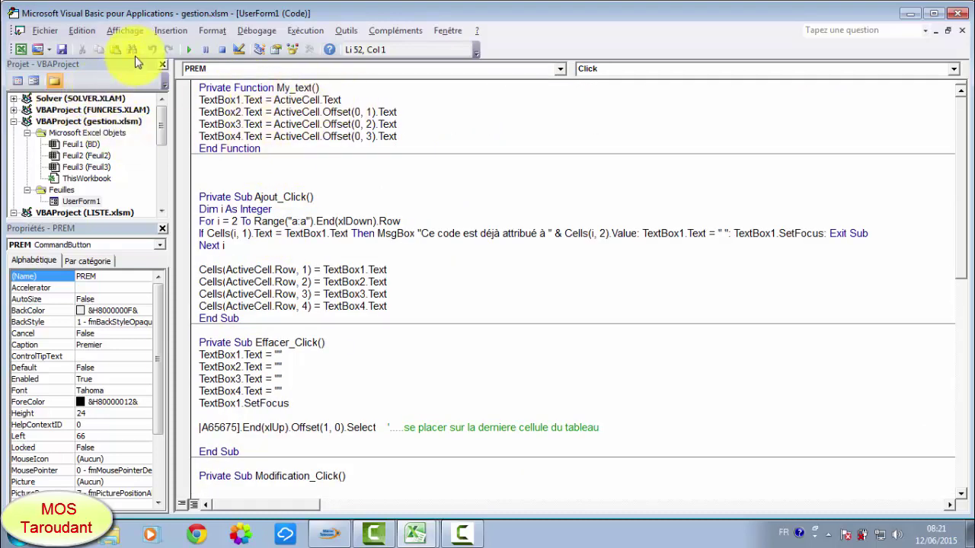
# Step: Run the form, load record 003, AHMED, AGADIR with Premier, then close it
pyautogui.click(188, 50)
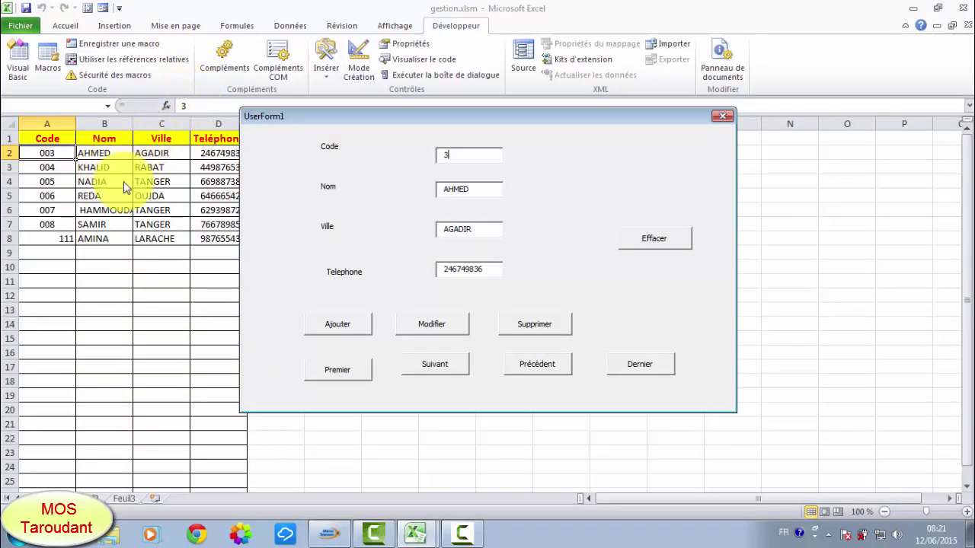
pyautogui.click(349, 369)
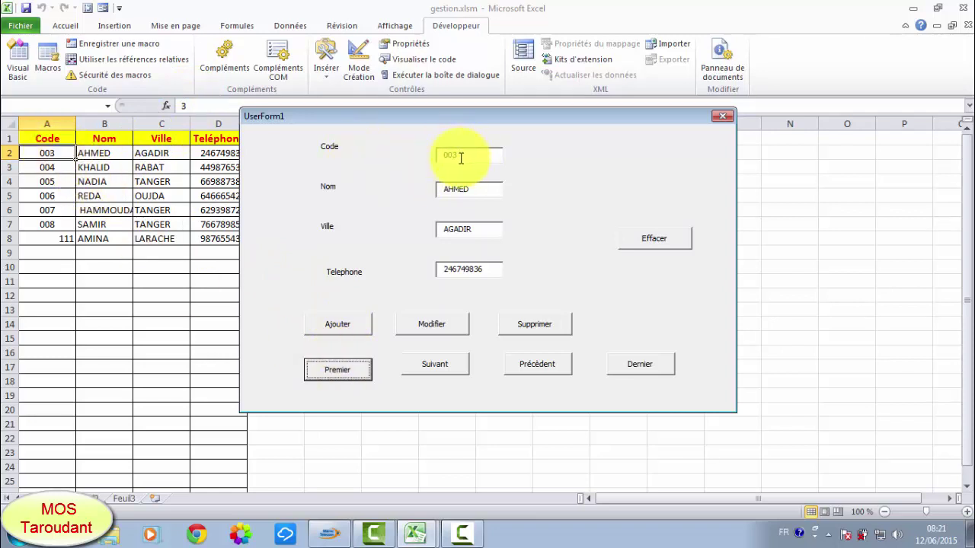
pyautogui.click(722, 115)
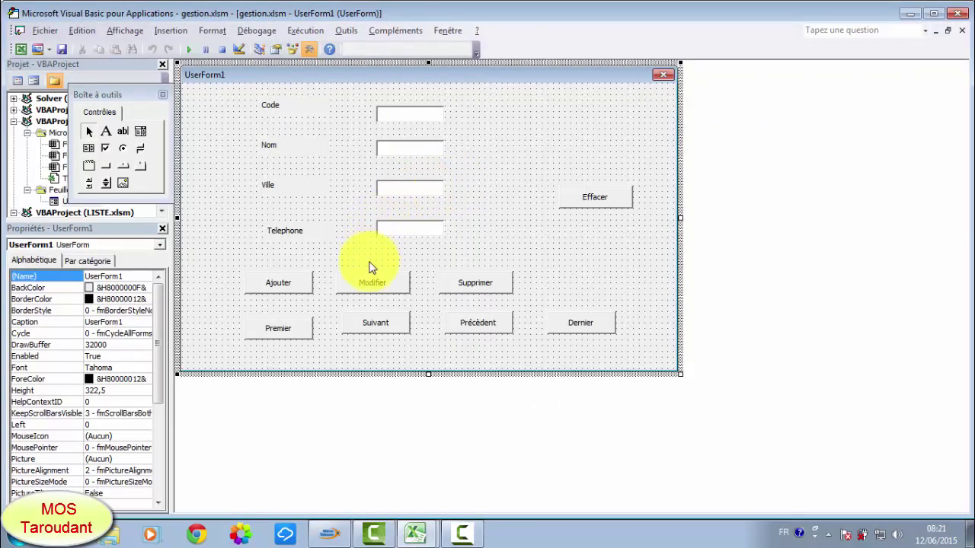
# Step: Create SUIV_Click with an If ActiveCell.Offset(1, 0) = " " test showing "Dernier enregistrement atteint"
pyautogui.doubleClick(377, 323)
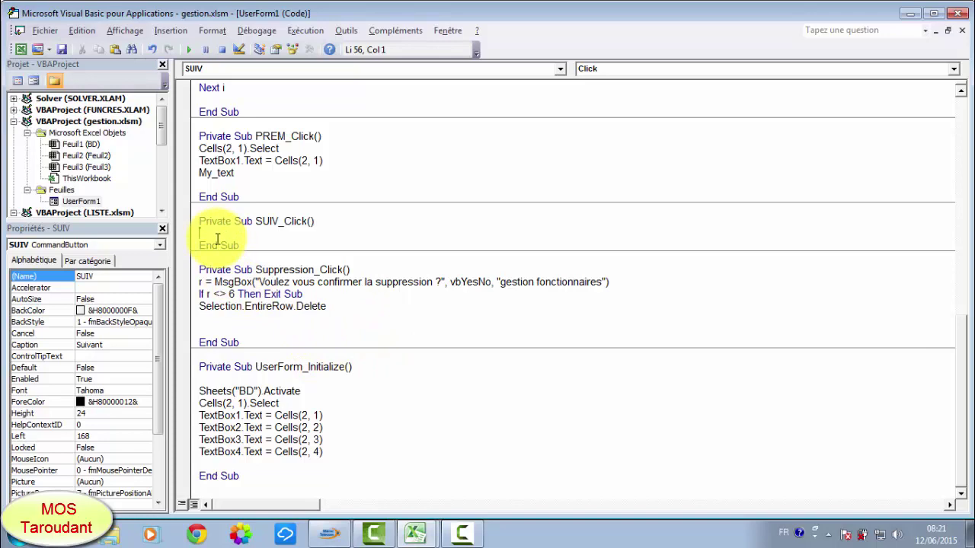
pyautogui.write('If a')
pyautogui.write('ct')
pyautogui.write('ivec')
pyautogui.write('ell')
pyautogui.write('.')
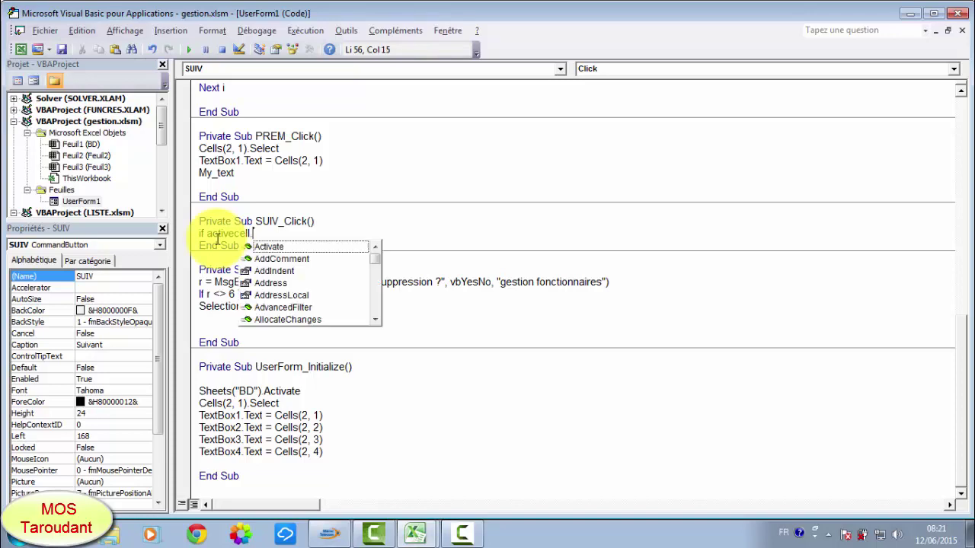
pyautogui.write('o')
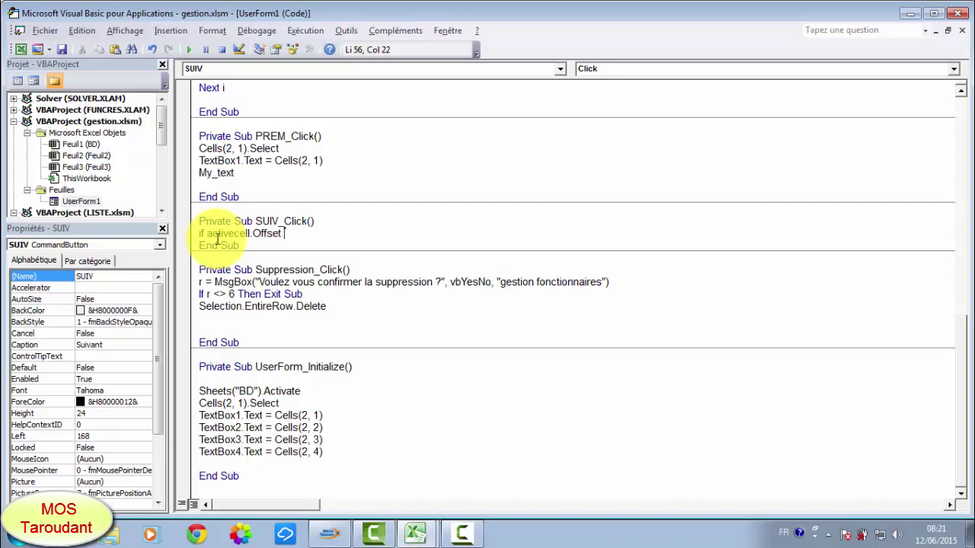
pyautogui.write(' (1')
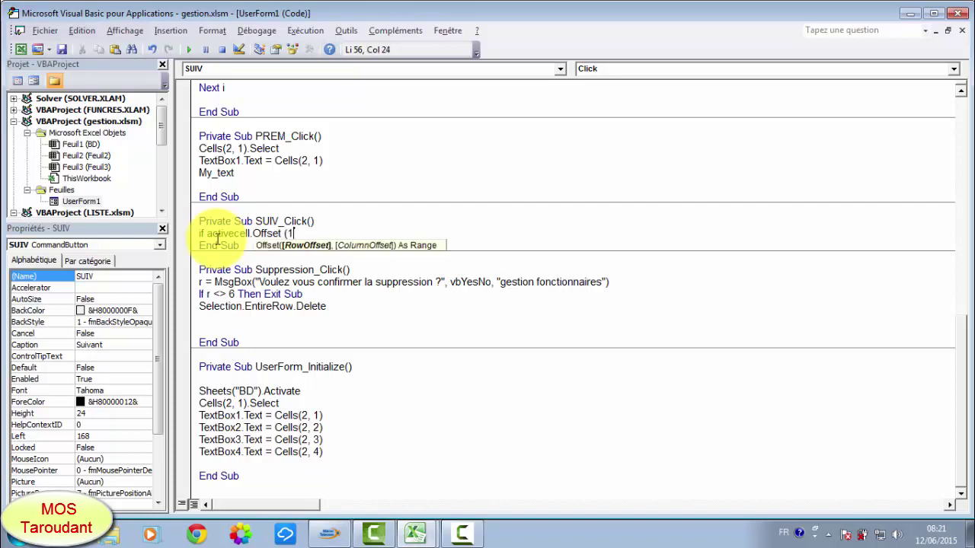
pyautogui.write(',')
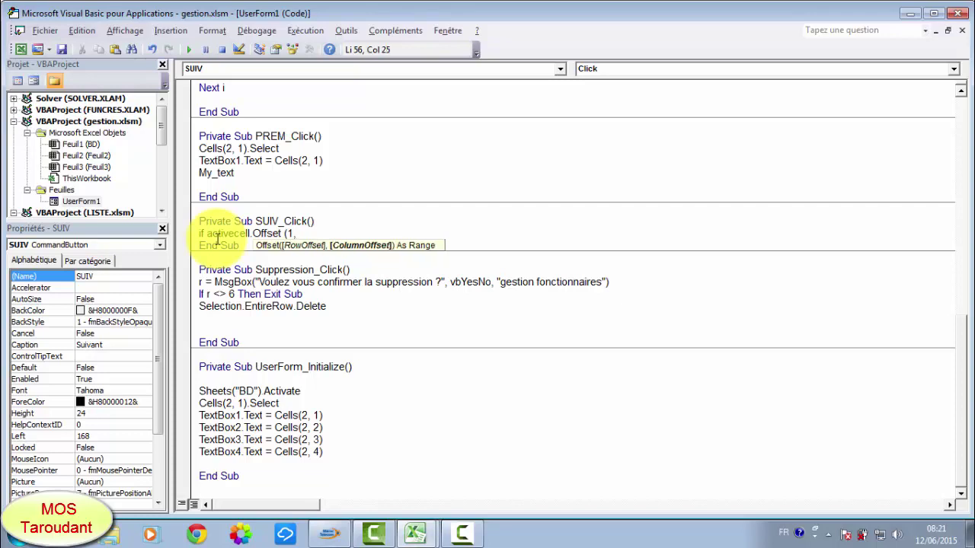
pyautogui.write('0')
pyautogui.write(')')
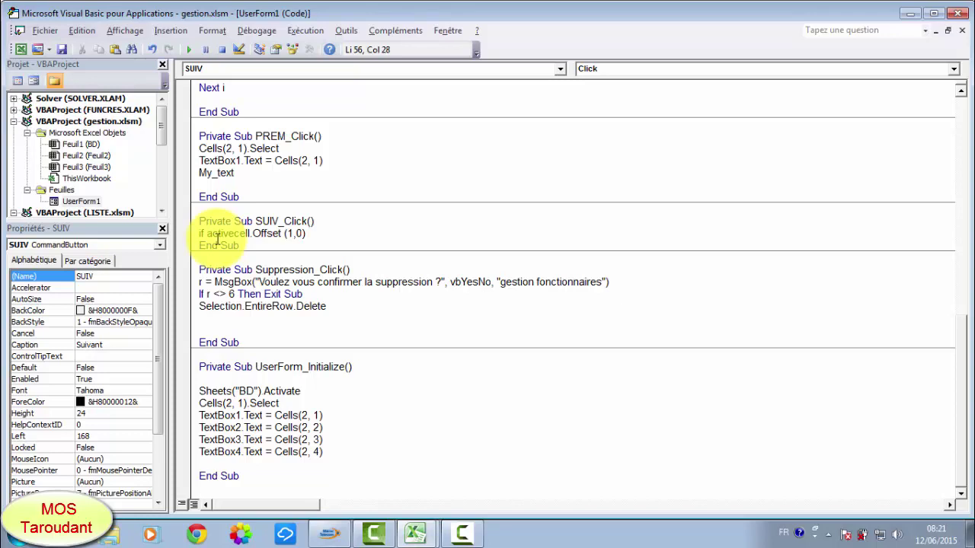
pyautogui.write(' = ')
pyautogui.write('" "')
pyautogui.write(' t')
pyautogui.write('hen')
pyautogui.press('Return')
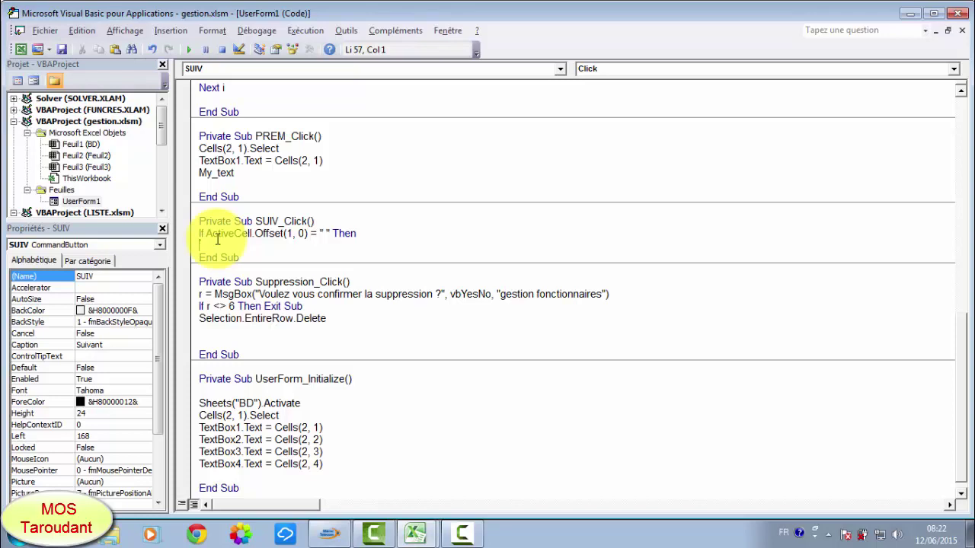
pyautogui.write('ms')
pyautogui.write('gb')
pyautogui.write('ox')
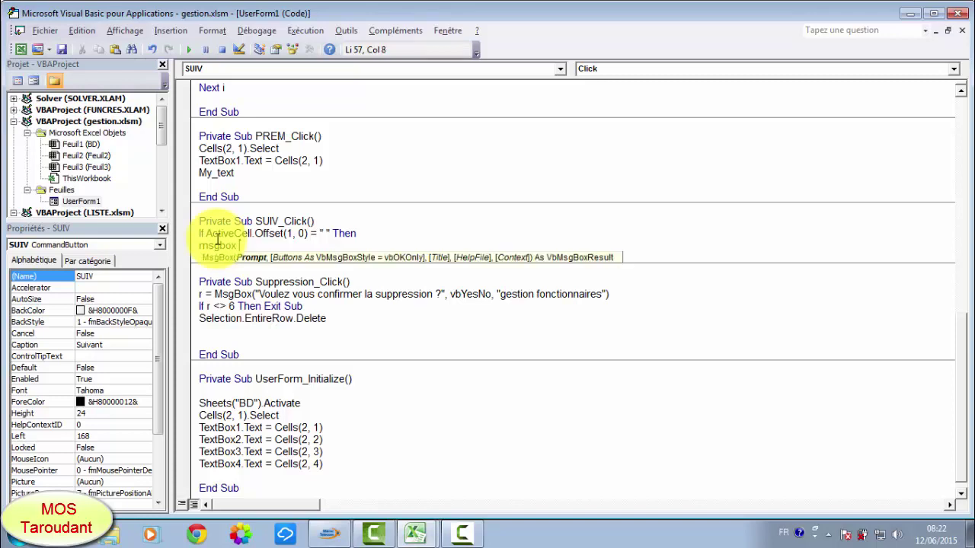
pyautogui.write(' "')
pyautogui.write('De')
pyautogui.write('rni')
pyautogui.write('er')
pyautogui.write(' e')
pyautogui.write('nre')
pyautogui.write('gist')
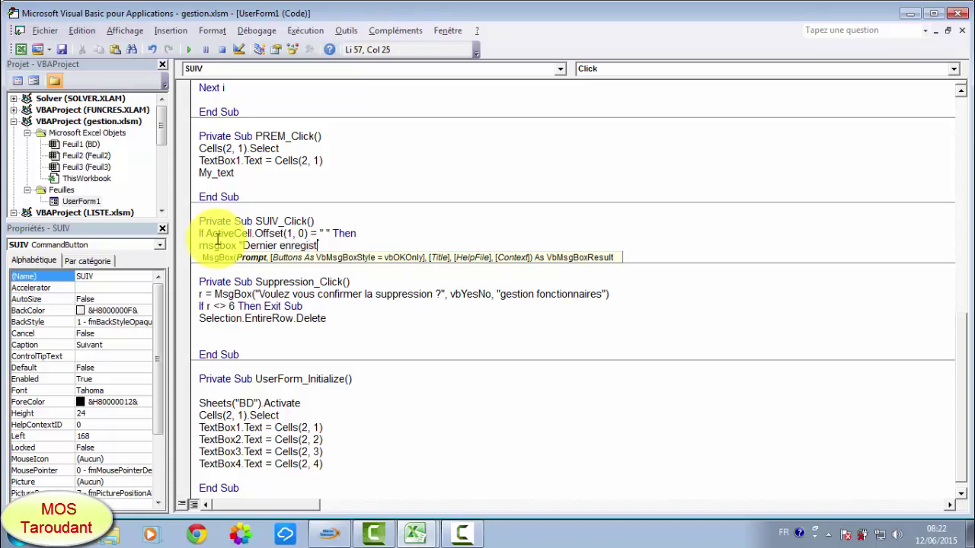
pyautogui.write('rem')
pyautogui.write('ent ')
pyautogui.write('att')
pyautogui.write('eint')
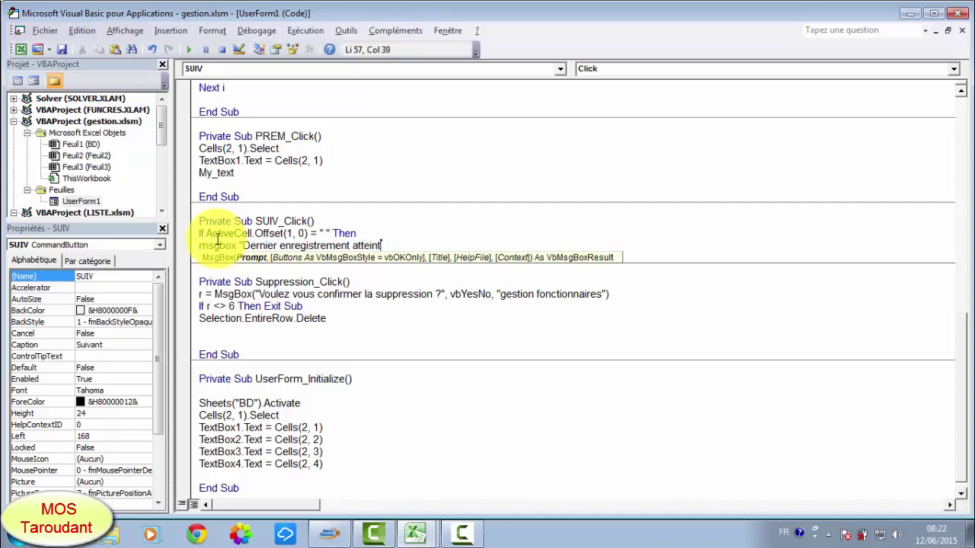
pyautogui.write('"')
pyautogui.press('Return')
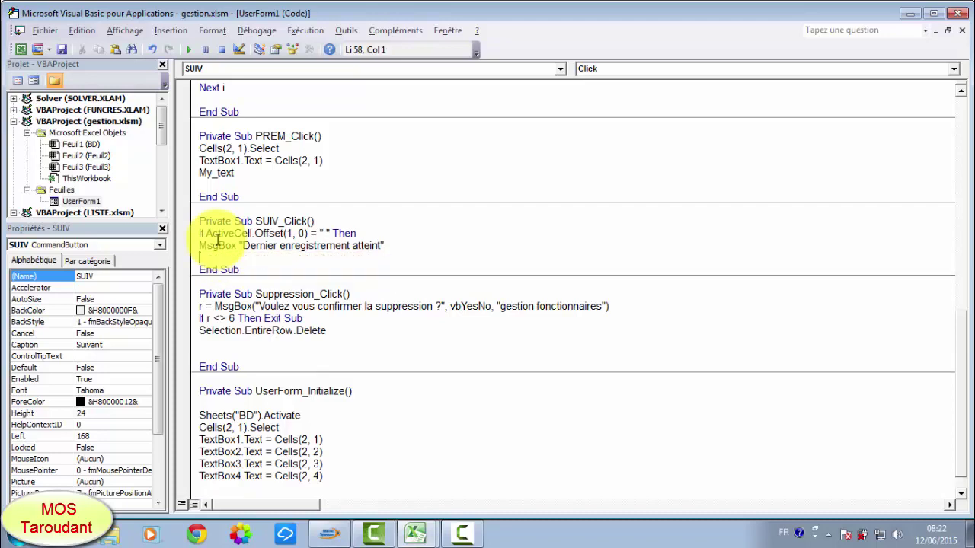
# Step: Add an Else branch selecting ActiveCell.Offset(1, 0) and calling My_text, closed by End If
pyautogui.write('el')
pyautogui.write('se')
pyautogui.press('Return')
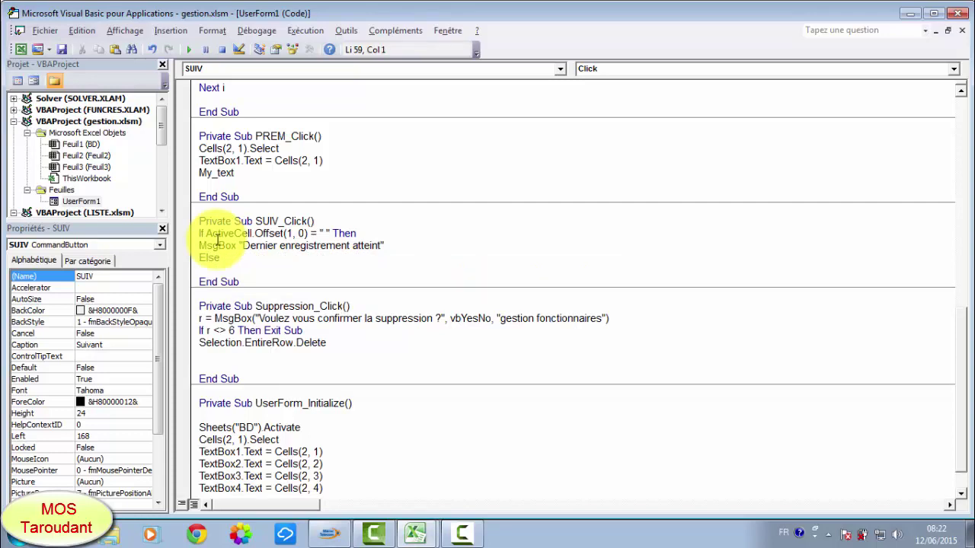
pyautogui.write('act')
pyautogui.write('ive')
pyautogui.write('cel')
pyautogui.write('l')
pyautogui.write('.o')
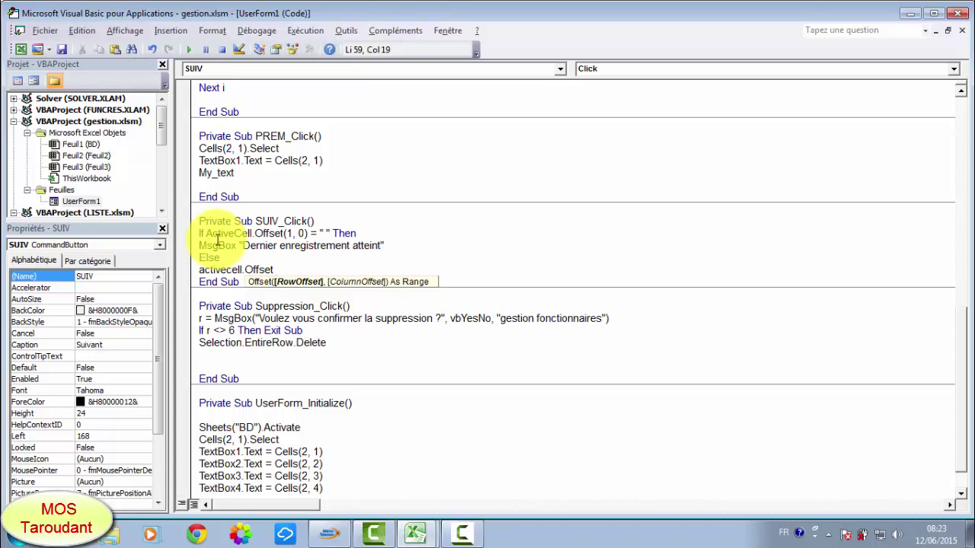
pyautogui.write(' (')
pyautogui.write('1,')
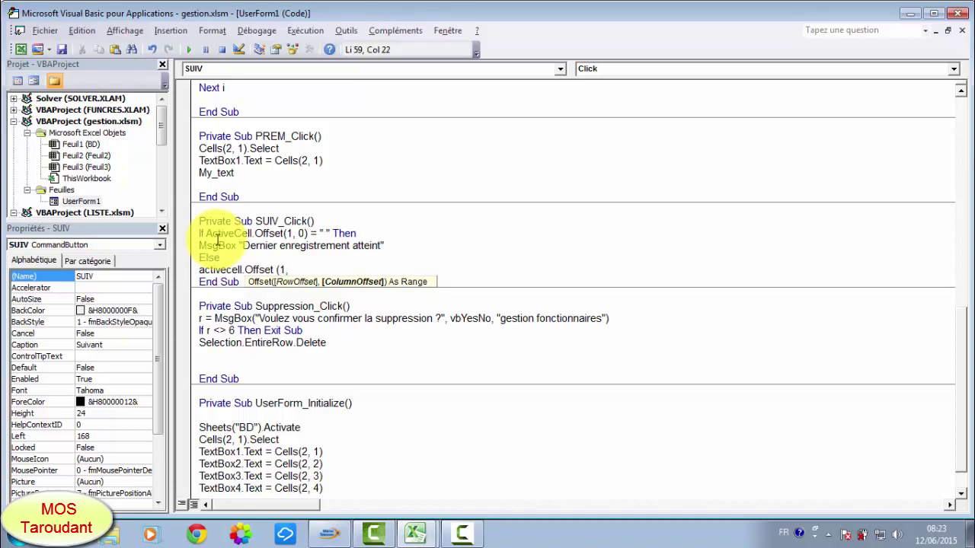
pyautogui.write('0)')
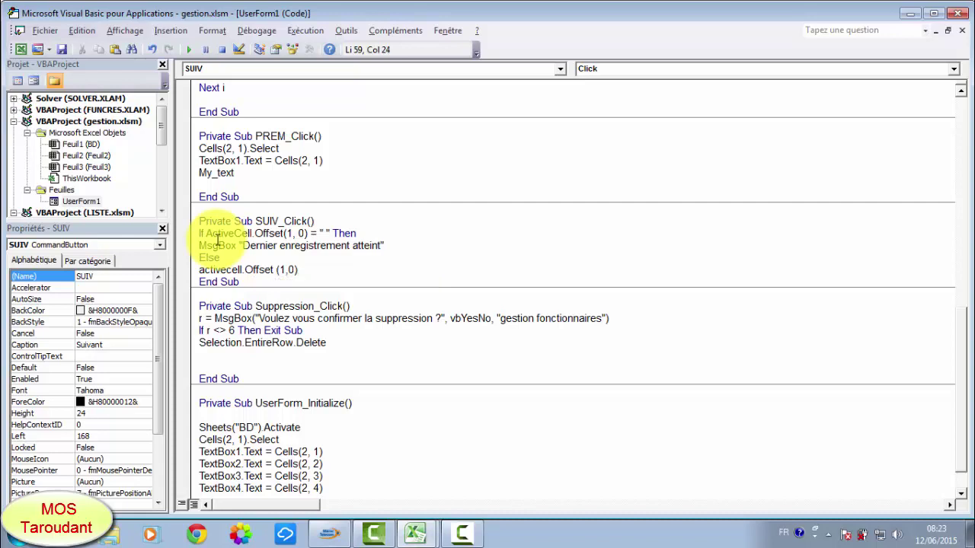
pyautogui.write('.')
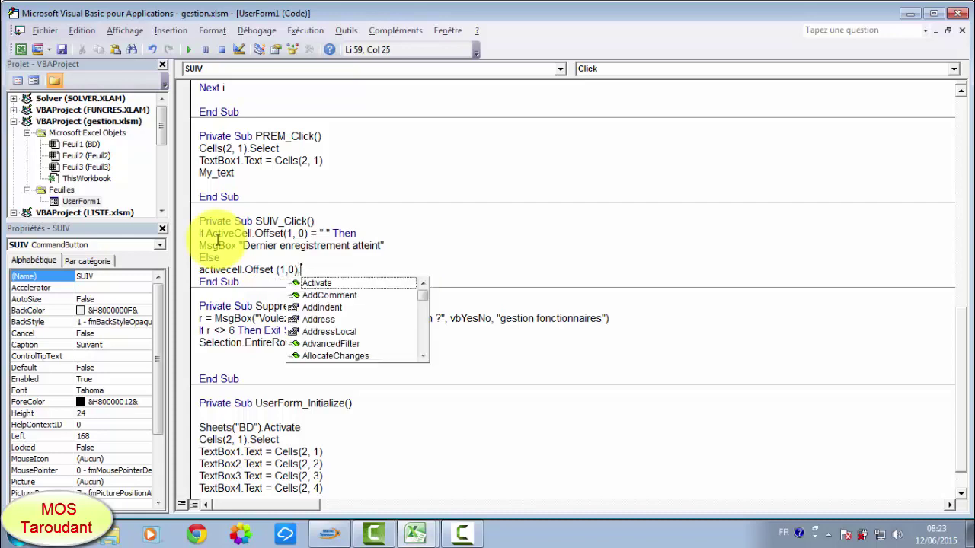
pyautogui.write('se')
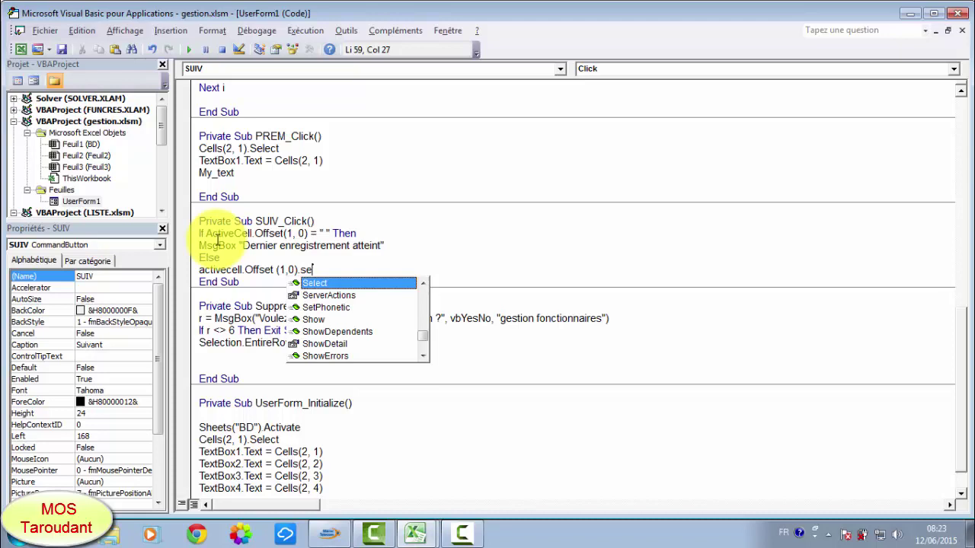
pyautogui.press('space')
pyautogui.press('Return')
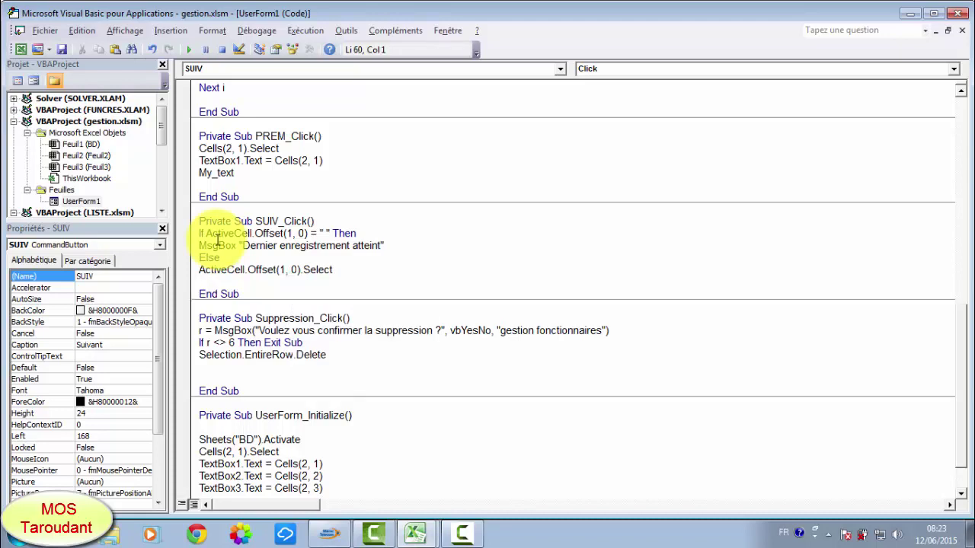
pyautogui.write('My')
pyautogui.write('_')
pyautogui.write('tex')
pyautogui.write('t')
pyautogui.press('Return')
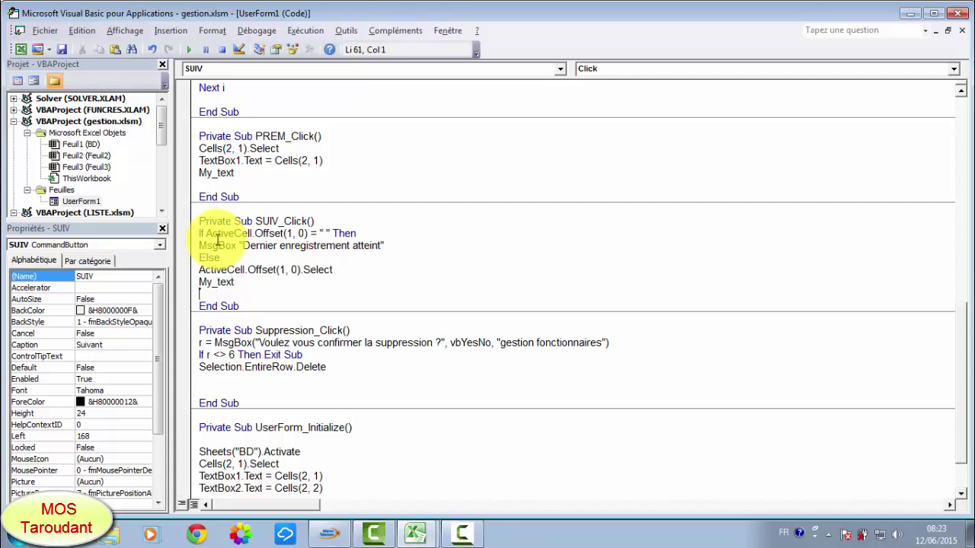
pyautogui.write('en')
pyautogui.write('d ')
pyautogui.write('if')
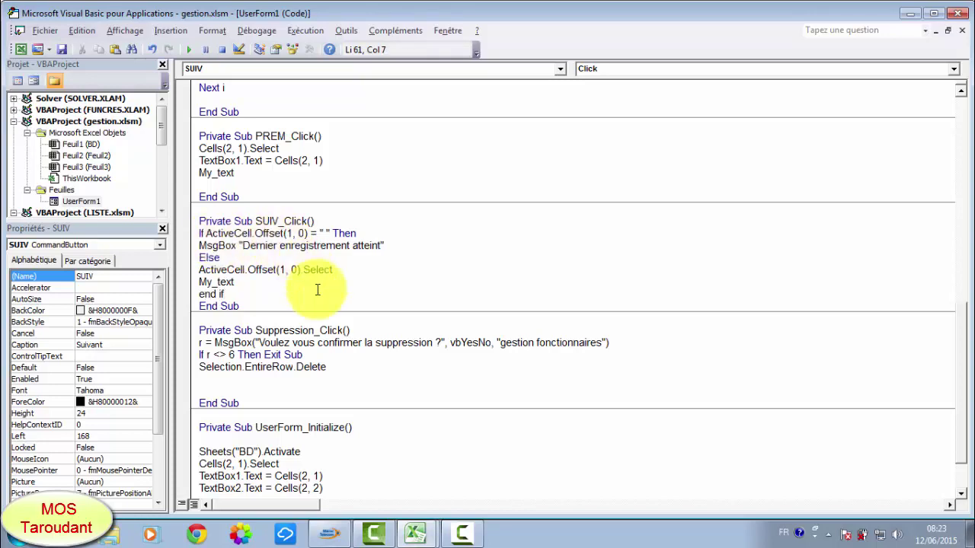
pyautogui.press('Return')
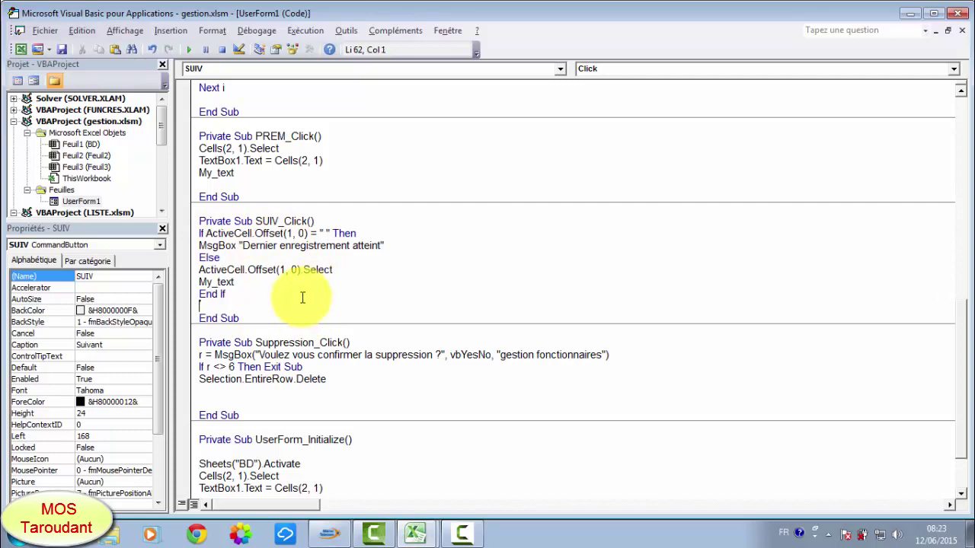
# Step: Run the form and step with Suivant through records 004 to 111 until the fields go blank
pyautogui.click(189, 51)
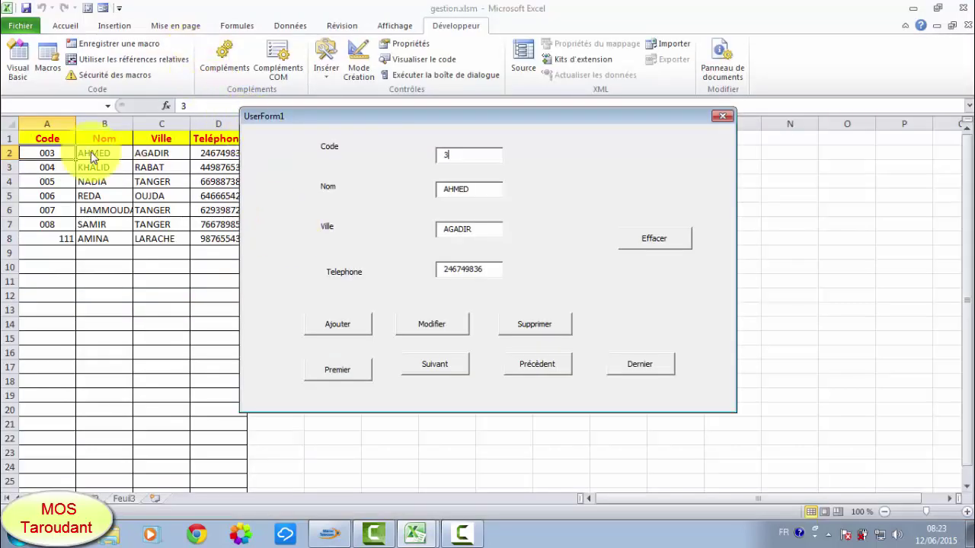
pyautogui.click(433, 363)
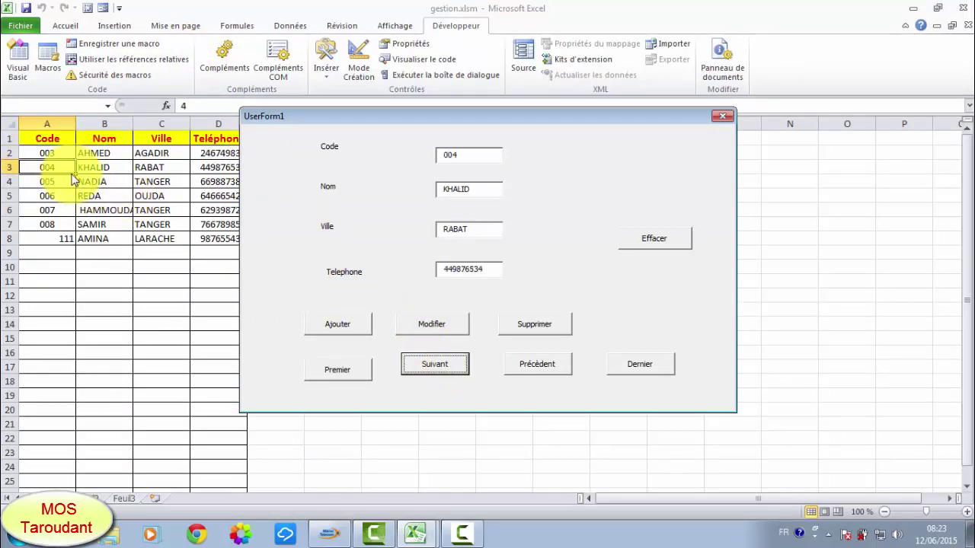
pyautogui.click(434, 366)
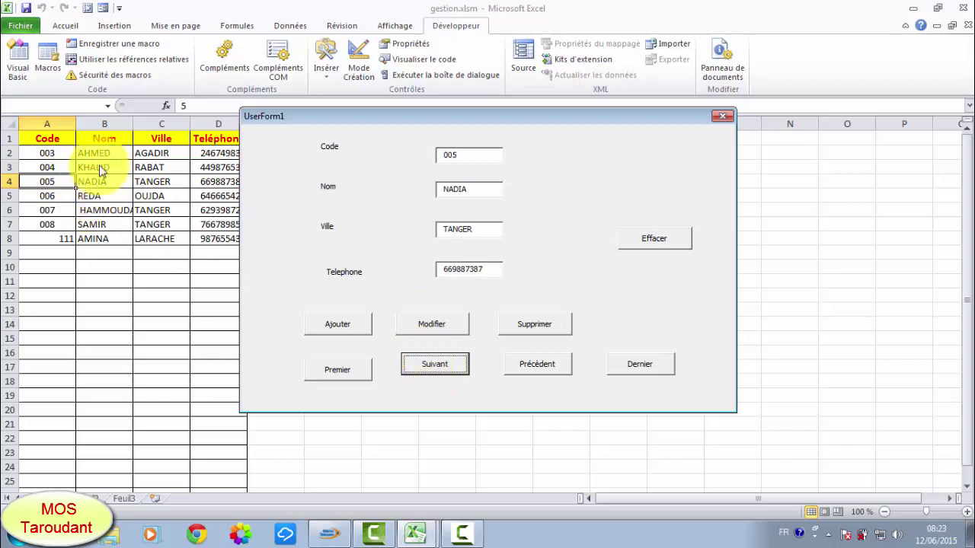
pyautogui.click(437, 366)
pyautogui.click(437, 366)
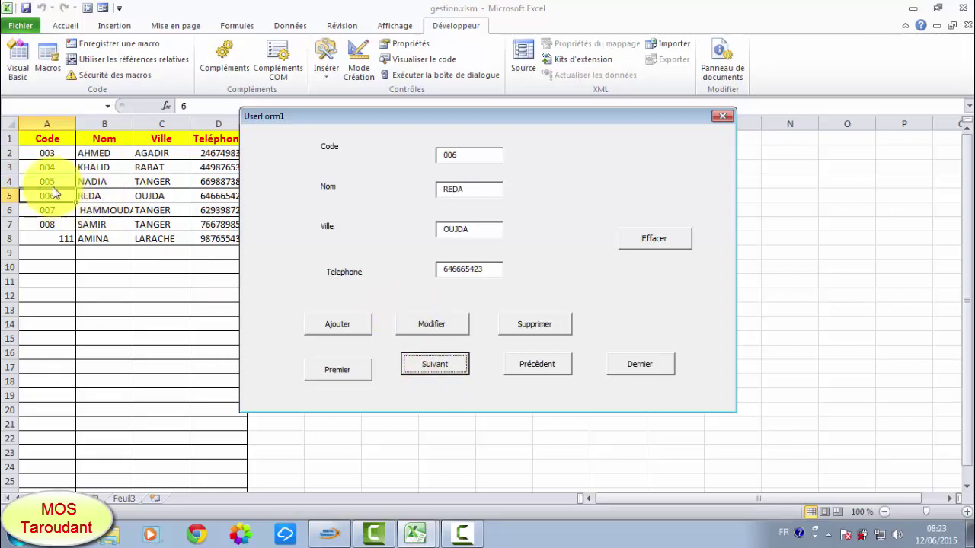
pyautogui.click(437, 366)
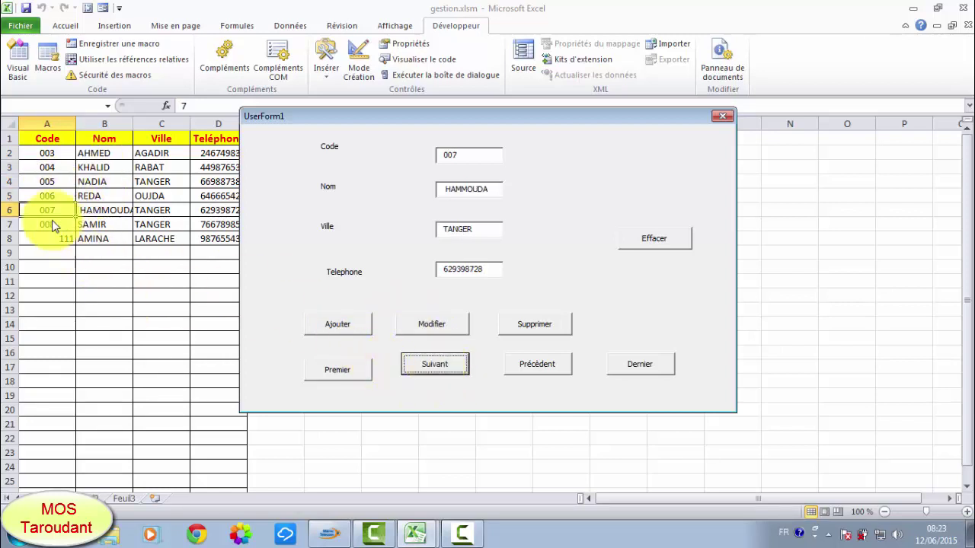
pyautogui.click(434, 364)
pyautogui.click(435, 367)
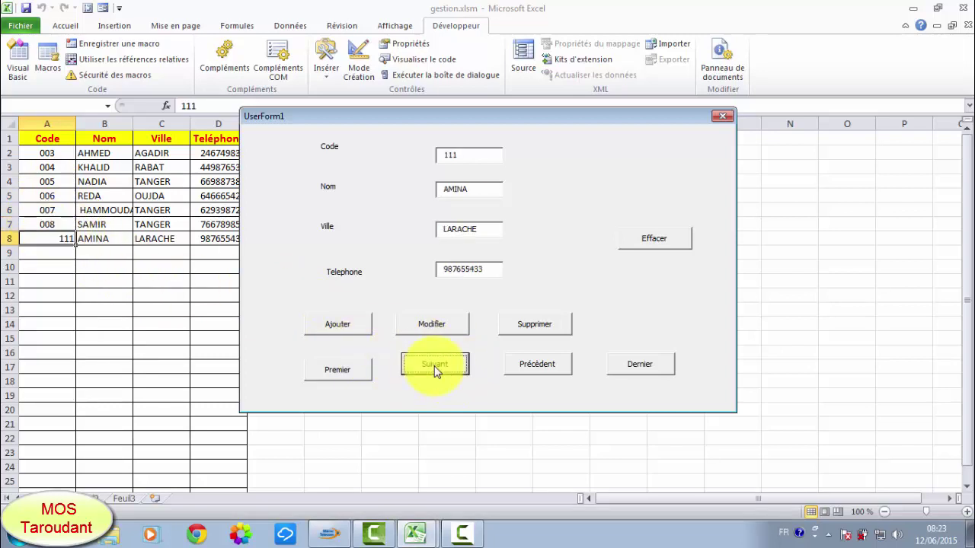
pyautogui.click(423, 366)
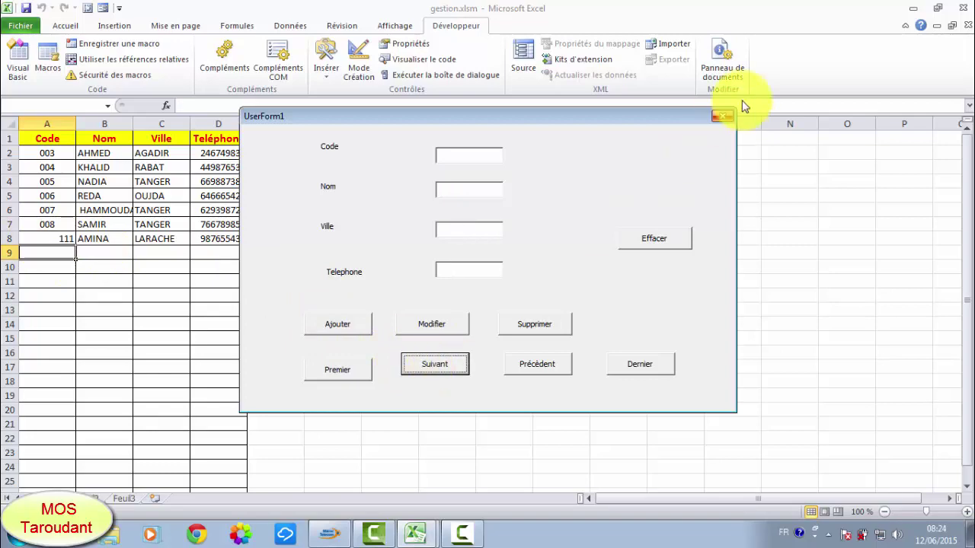
# Step: Close the form, make the SUIV_Click condition compare to an empty string "", and rerun UserForm1
pyautogui.click(726, 122)
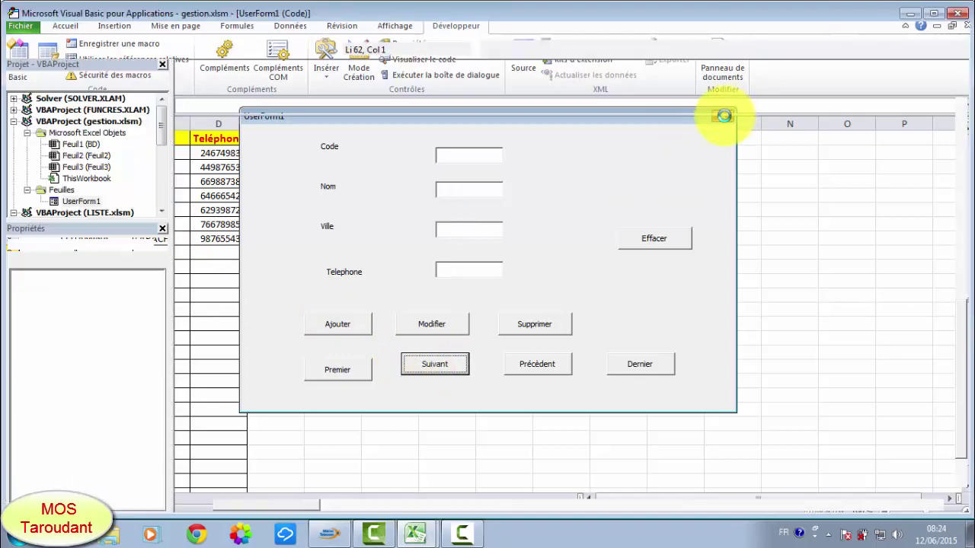
pyautogui.doubleClick(374, 322)
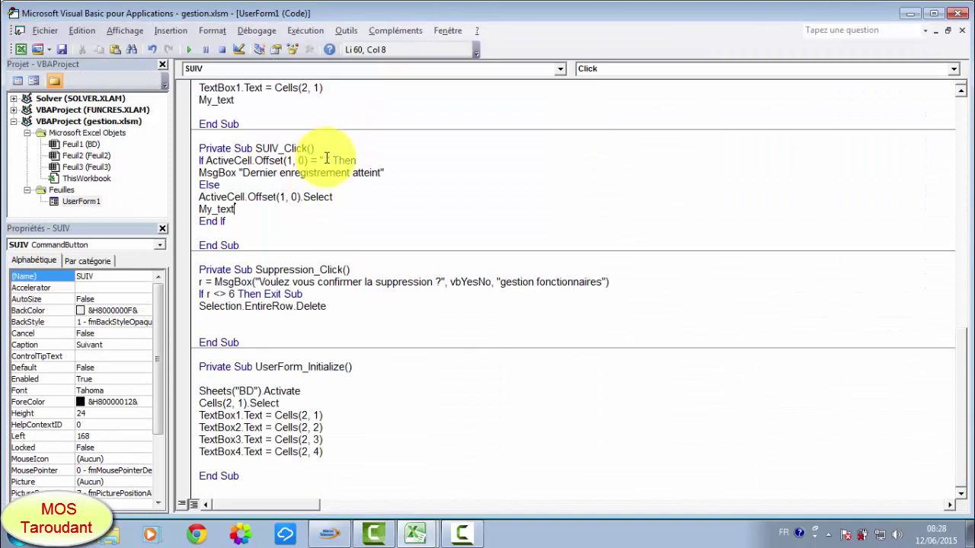
pyautogui.doubleClick(326, 160)
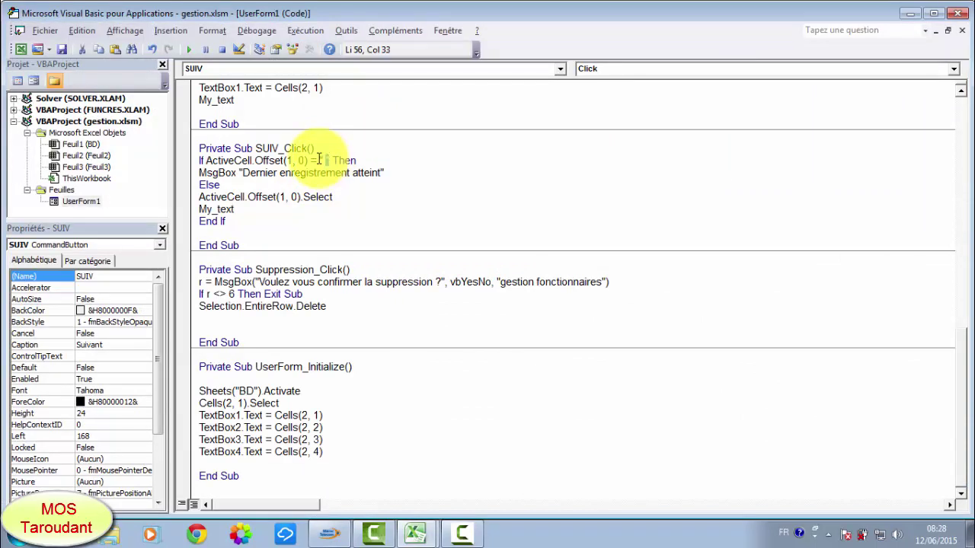
pyautogui.moveTo(319, 160); pyautogui.dragTo(335, 161)
pyautogui.click(334, 161)
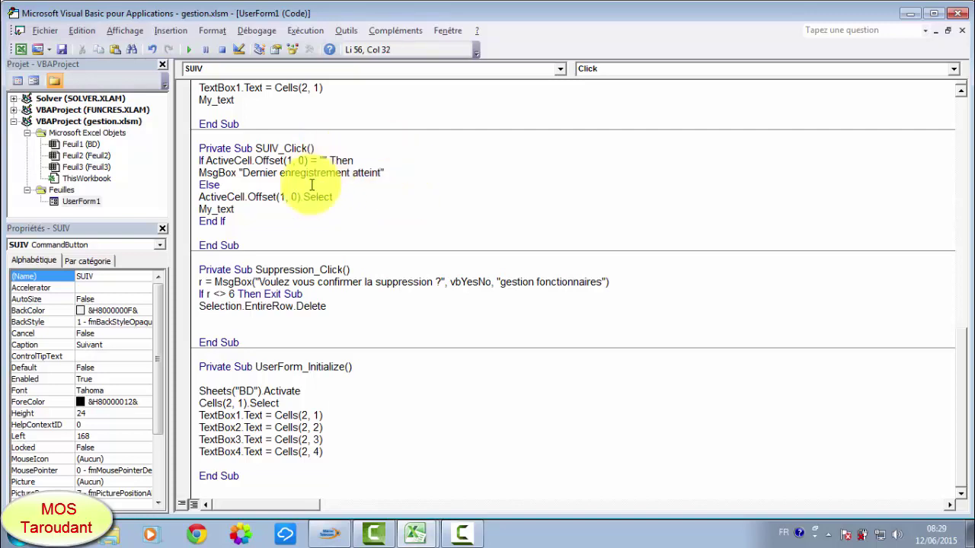
pyautogui.click(190, 50)
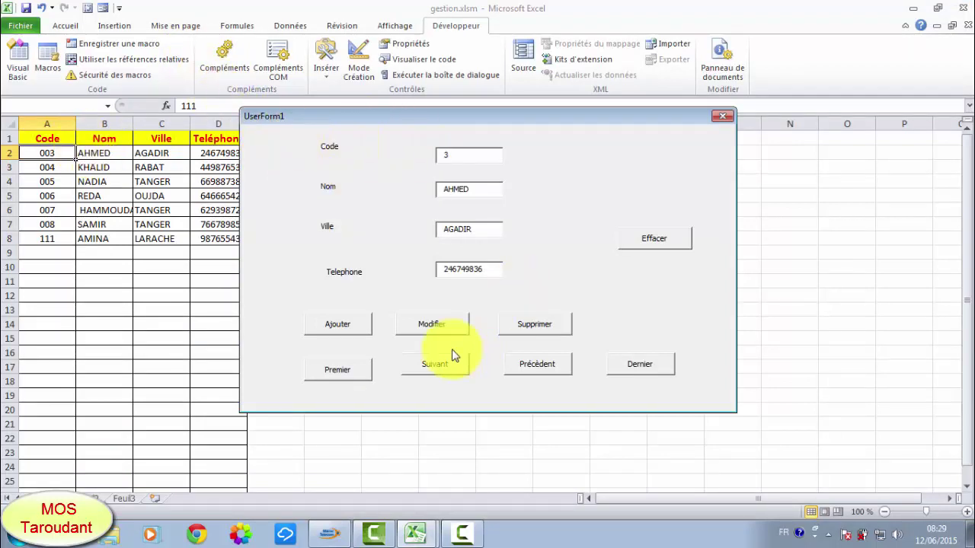
# Step: Browse forward to the last record AMINA, dismiss 'Dernier enregistrement atteint', and close the form
pyautogui.click(432, 366)
pyautogui.click(429, 361)
pyautogui.click(429, 361)
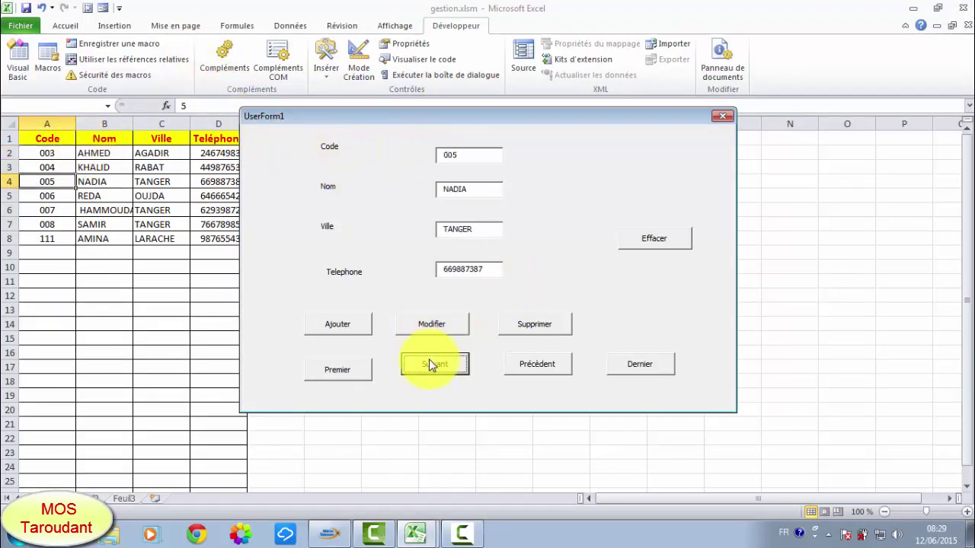
pyautogui.click(428, 361)
pyautogui.click(431, 365)
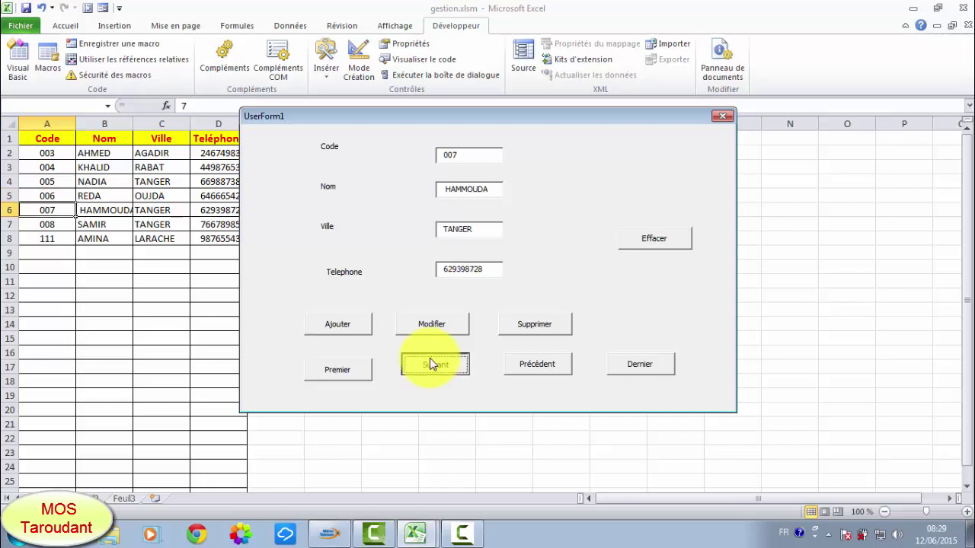
pyautogui.click(430, 365)
pyautogui.click(431, 365)
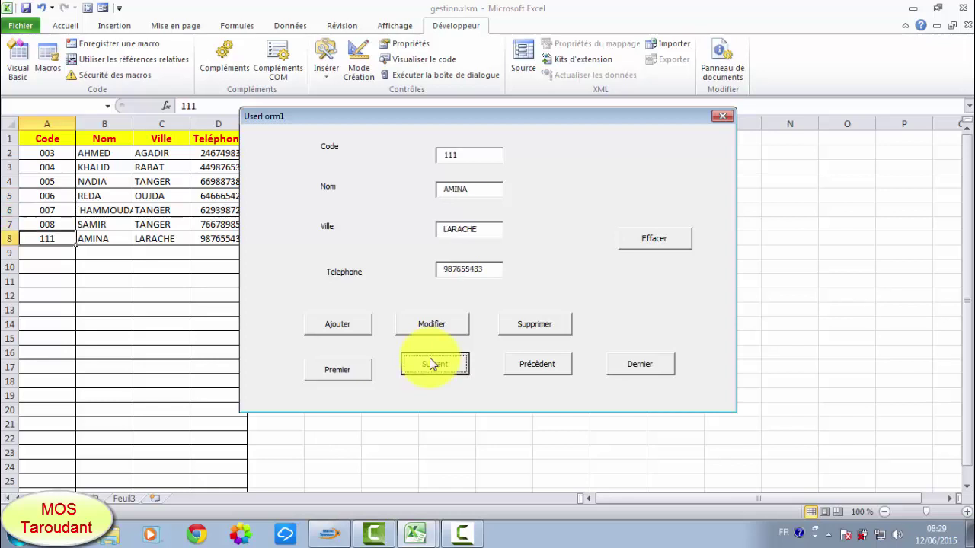
pyautogui.click(431, 365)
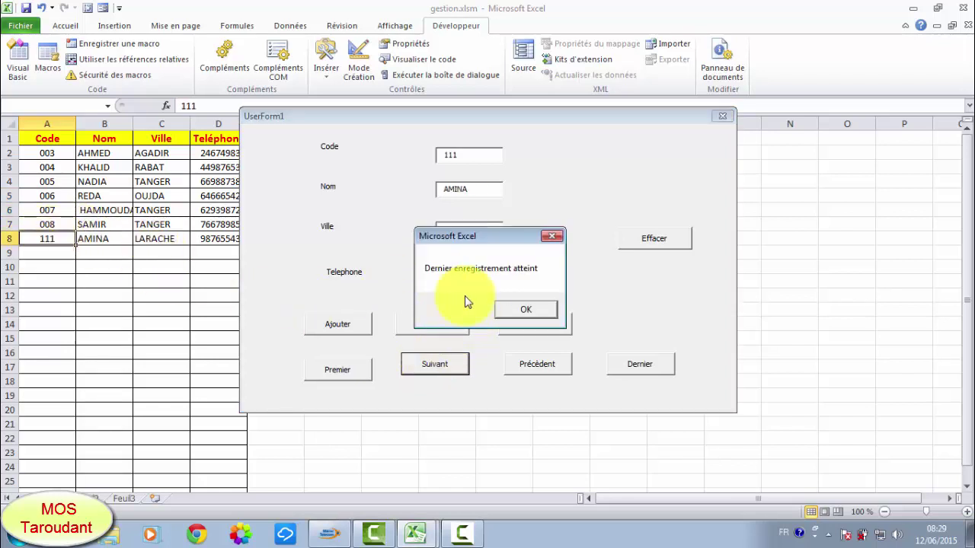
pyautogui.click(459, 365)
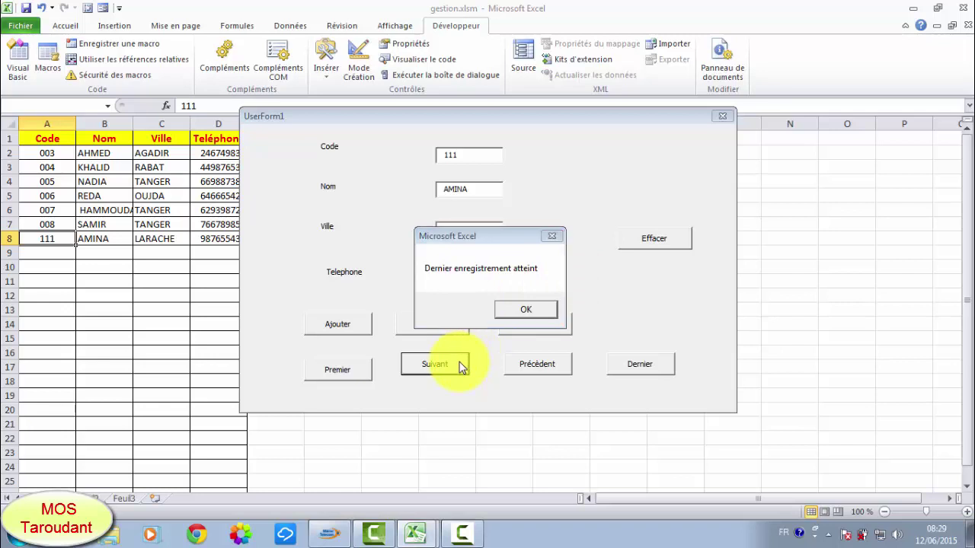
pyautogui.click(550, 311)
pyautogui.click(722, 116)
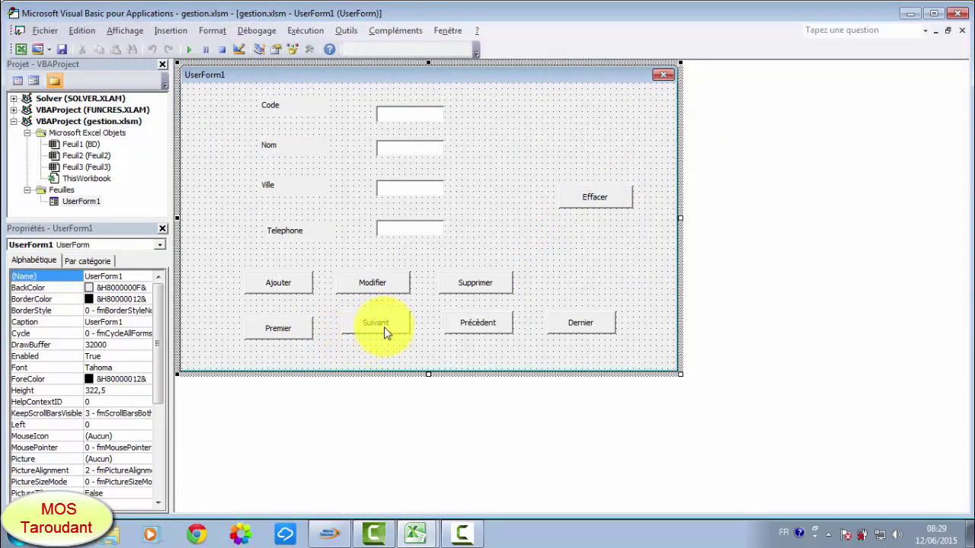
# Step: Create PREC_Click with If ActiveCell.Offset(1, 0) = TextBox1.Text Then and a 'Premier enregistrement atteint' msgbox
pyautogui.doubleClick(485, 327)
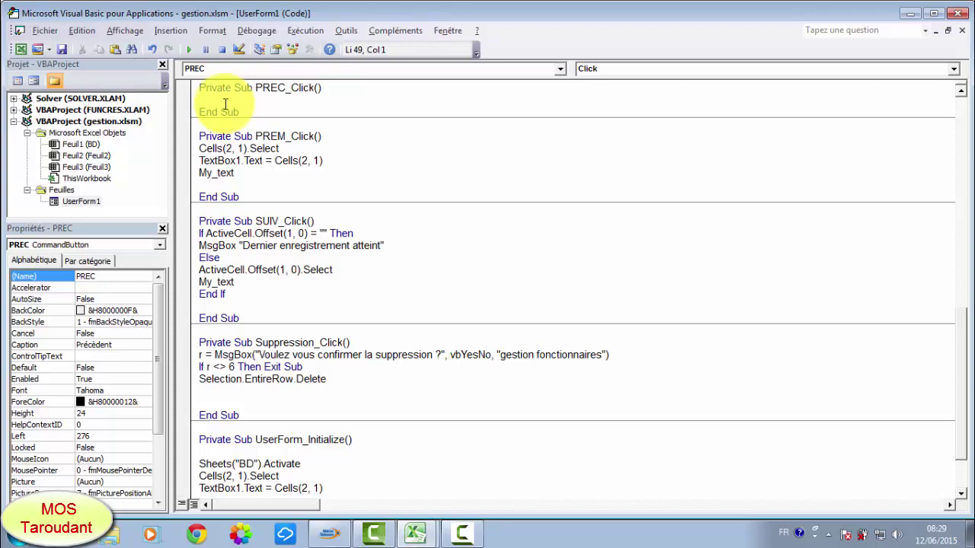
pyautogui.write('If ')
pyautogui.write('act')
pyautogui.write('ive')
pyautogui.write('Cel')
pyautogui.write('l')
pyautogui.write('.Offset')
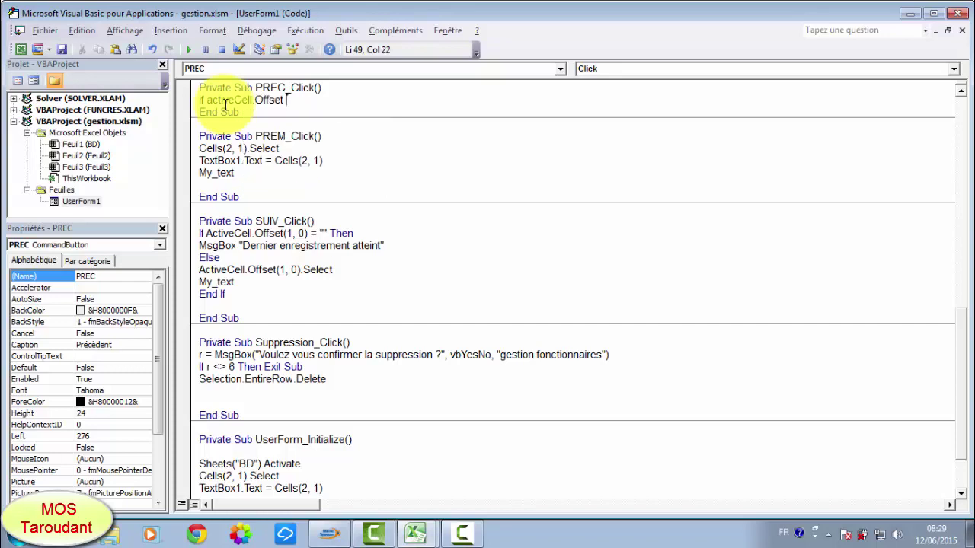
pyautogui.write(' (')
pyautogui.write('1')
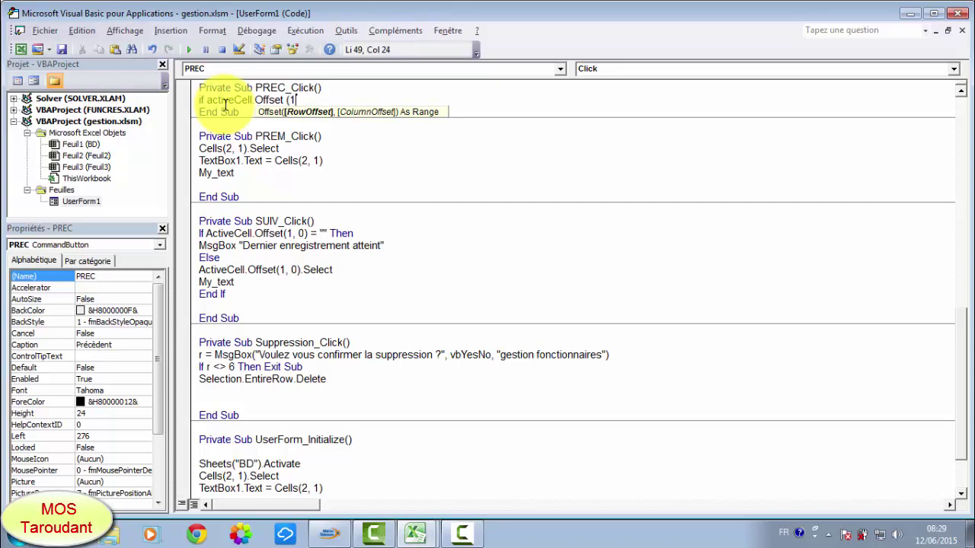
pyautogui.write(',')
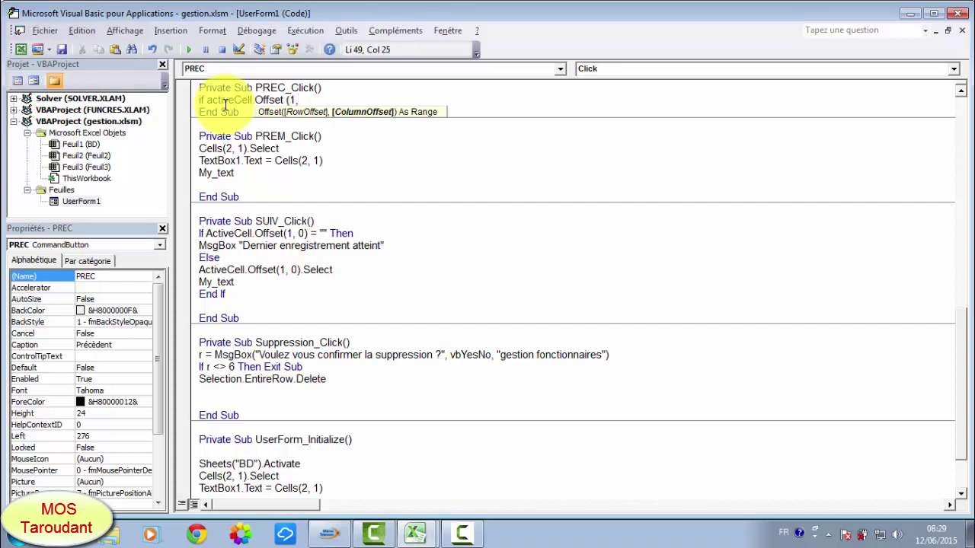
pyautogui.write('0)')
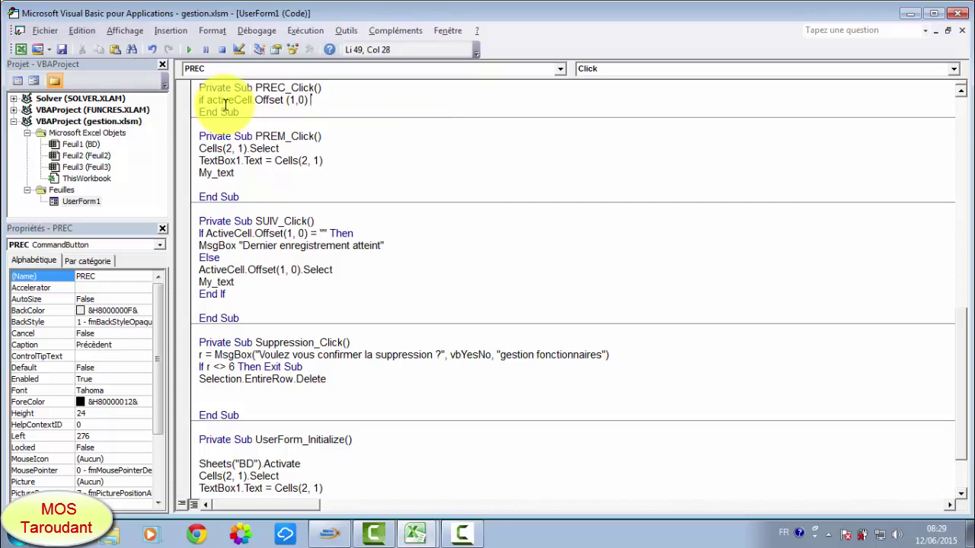
pyautogui.write(' =')
pyautogui.write('"')
pyautogui.write('e')
pyautogui.write('x')
pyautogui.write('t')
pyautogui.write('b')
pyautogui.write('o')
pyautogui.write('x')
pyautogui.write('1')
pyautogui.write('.')
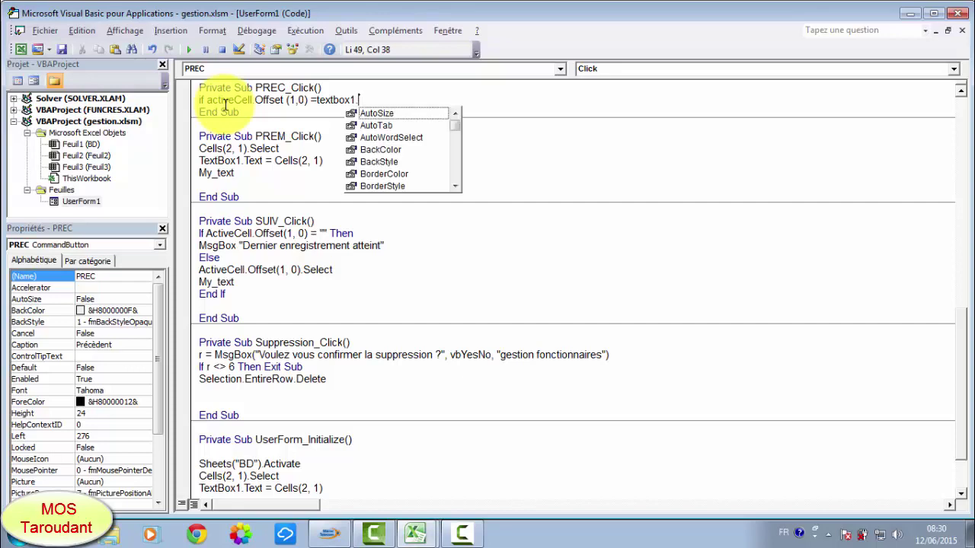
pyautogui.write('tex')
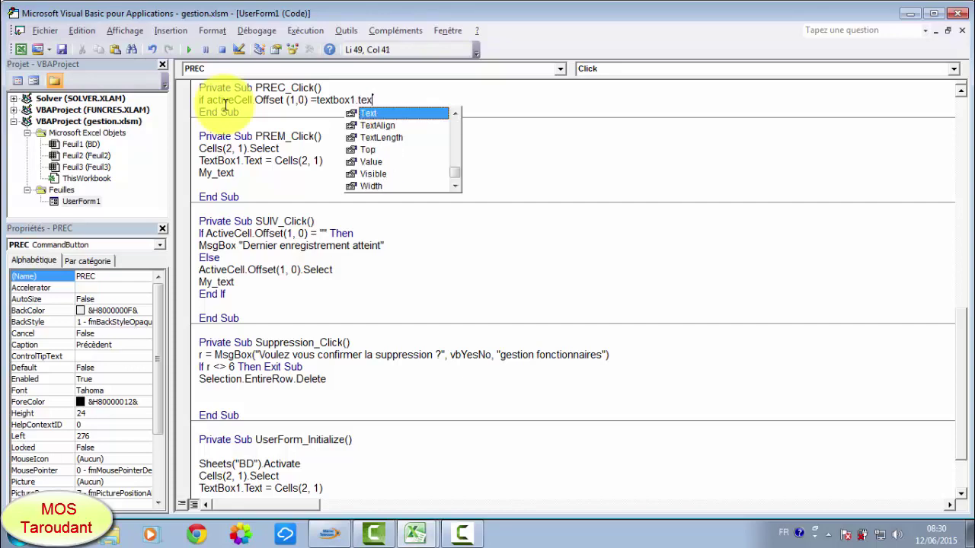
pyautogui.press('space')
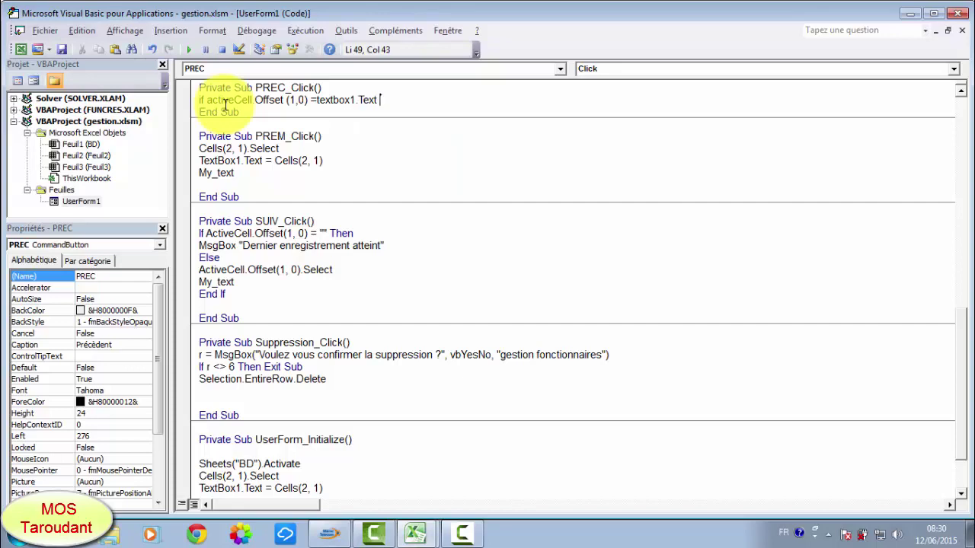
pyautogui.write('t')
pyautogui.write('hen')
pyautogui.press('Return')
pyautogui.write('m')
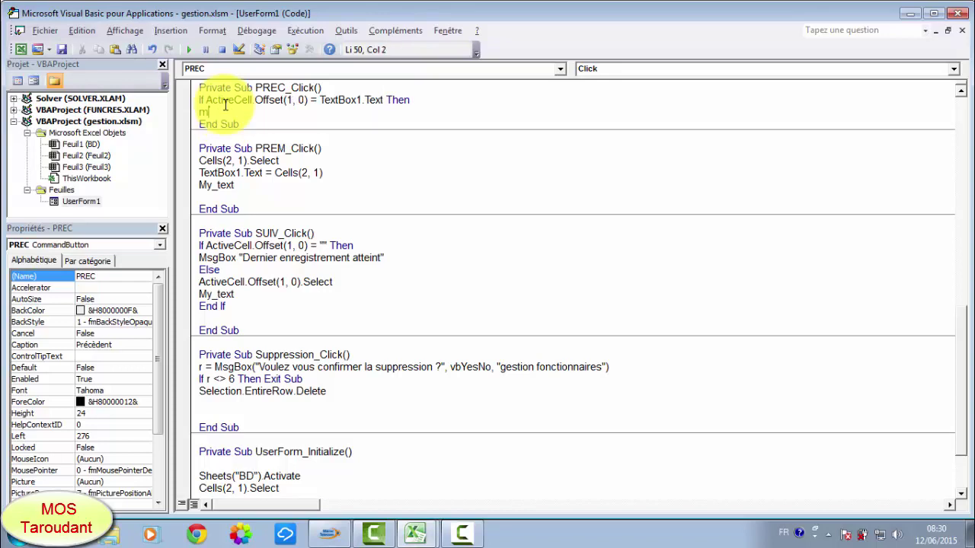
pyautogui.write('s')
pyautogui.write('gb')
pyautogui.write('ox')
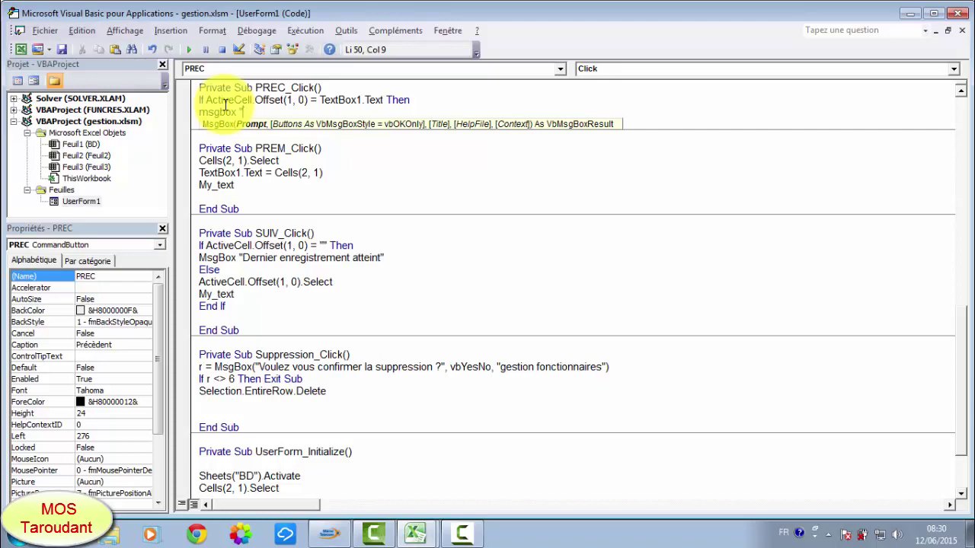
pyautogui.write(' ""')
pyautogui.write('Pr')
pyautogui.write('emi')
pyautogui.write('er e')
pyautogui.write('nre')
pyautogui.write('gi')
pyautogui.write('stre')
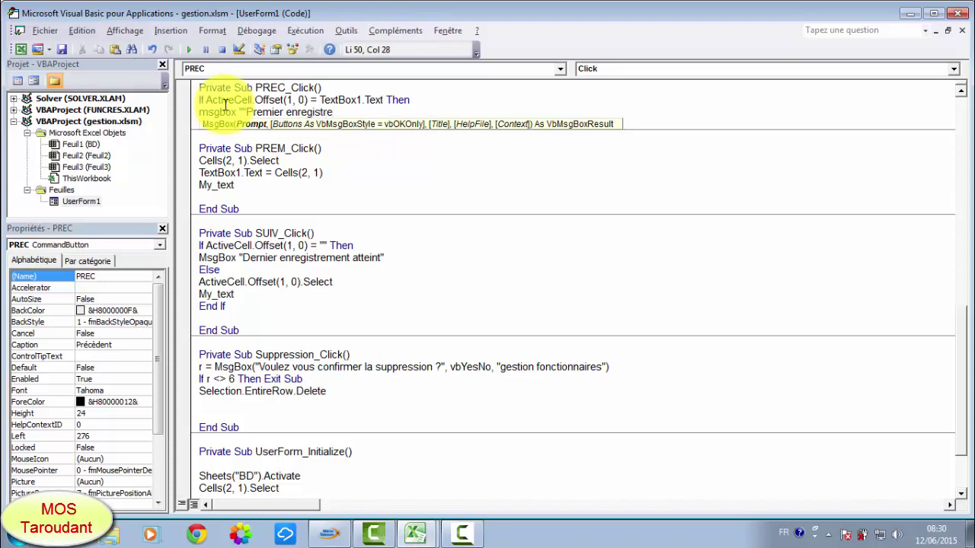
pyautogui.write('ment ')
pyautogui.write('att')
pyautogui.write('eint')
pyautogui.write('"')
pyautogui.press('Return')
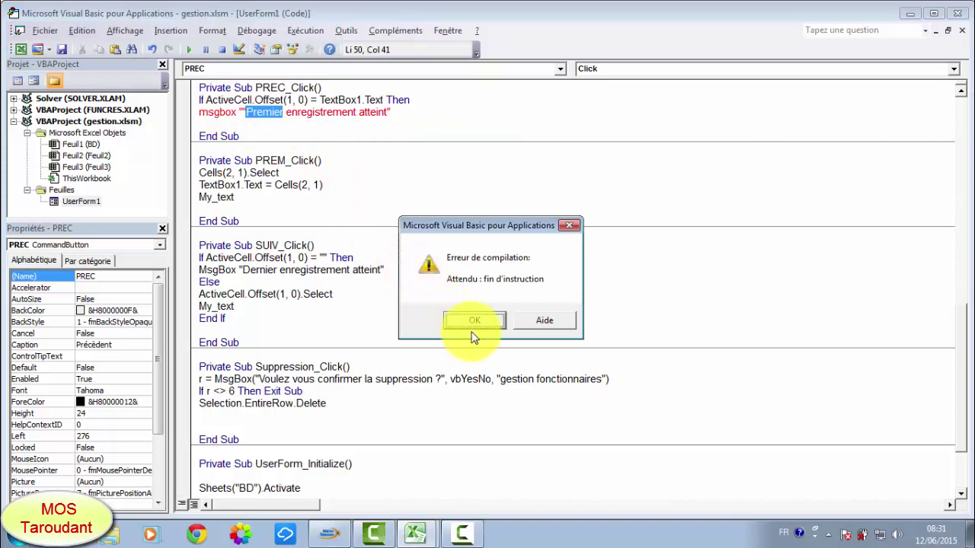
# Step: Dismiss the compile error and remove the extra quote from the msgbox line
pyautogui.click(473, 324)
pyautogui.click(472, 327)
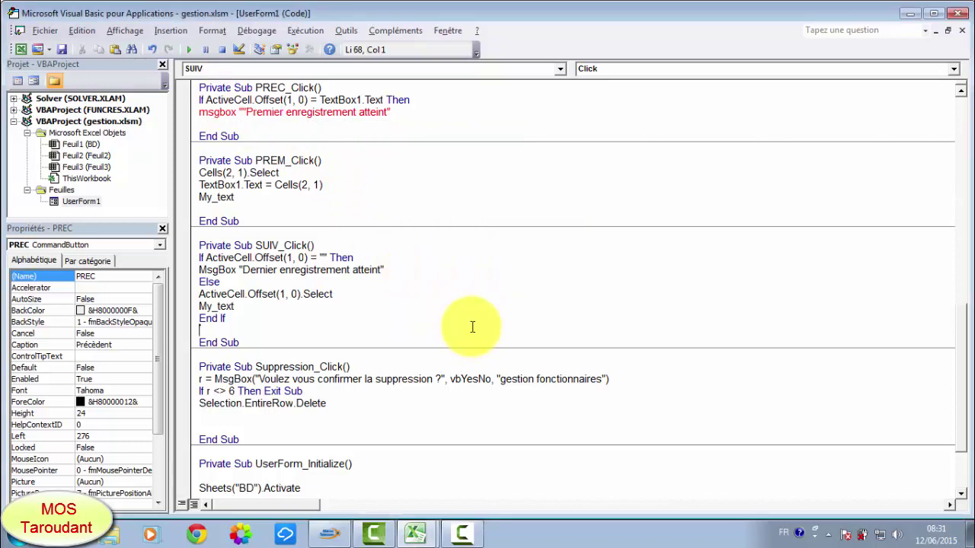
pyautogui.doubleClick(243, 112)
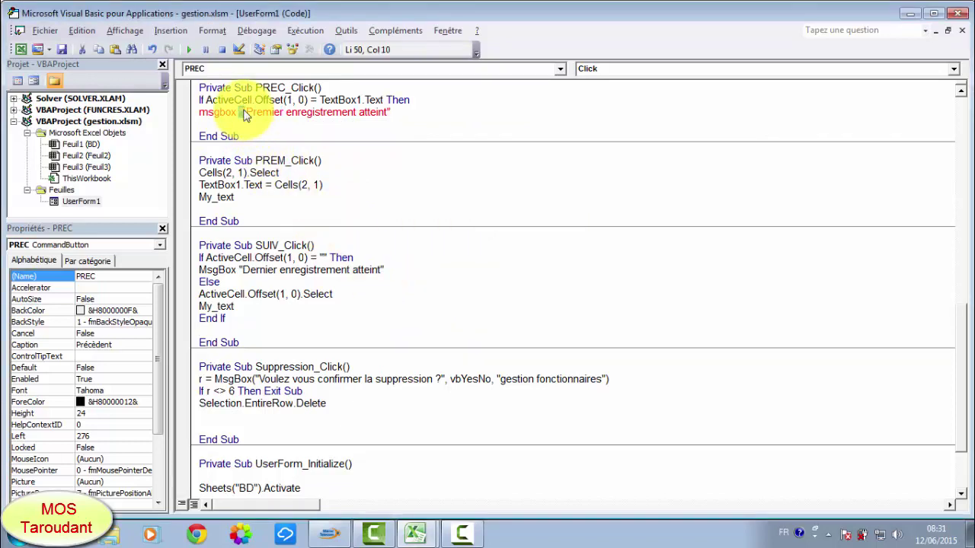
pyautogui.write('"')
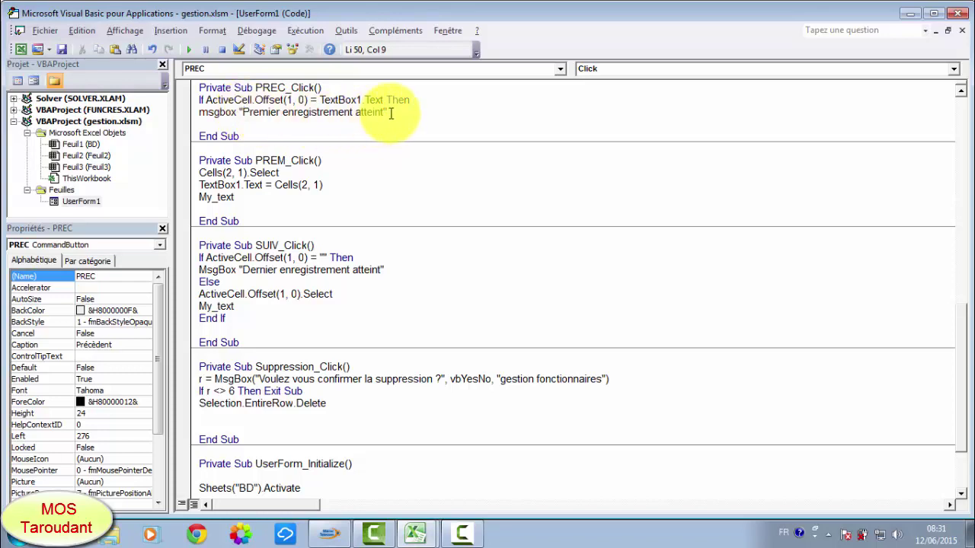
pyautogui.click(390, 112)
pyautogui.press('Return')
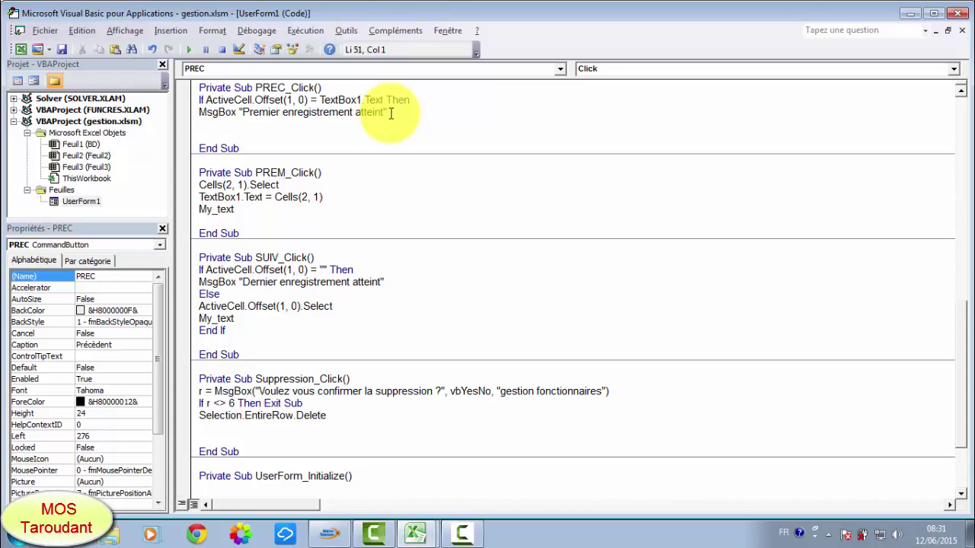
# Step: Add an Else branch selecting ActiveCell.Offset(1, 0) and calling My_text, then End If
pyautogui.write('else')
pyautogui.press('Return')
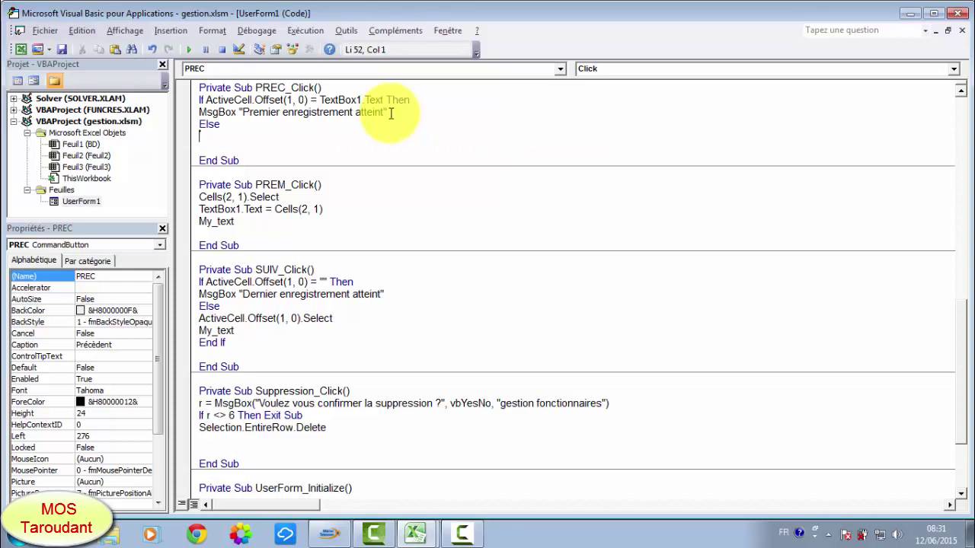
pyautogui.write('ac')
pyautogui.write('ti')
pyautogui.write('ve')
pyautogui.write('Cell')
pyautogui.write('.o ')
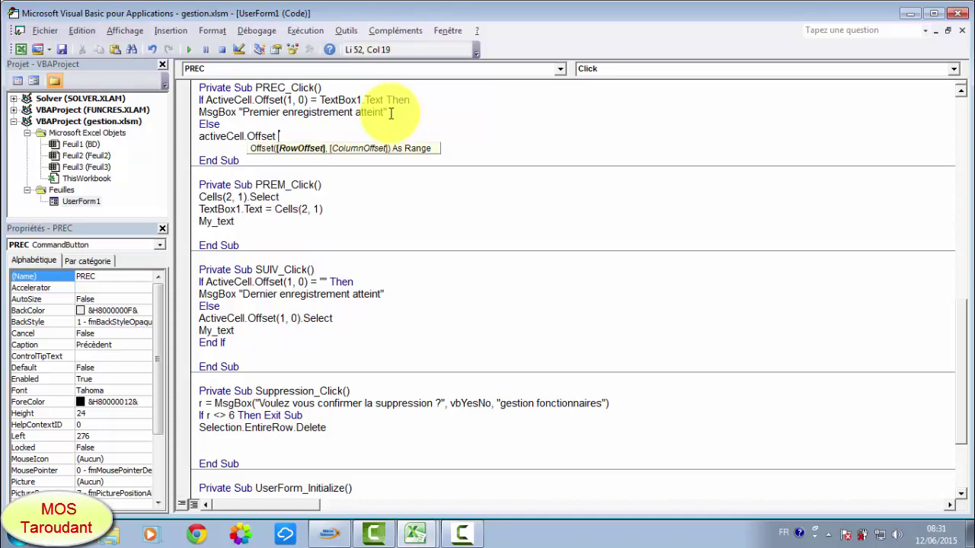
pyautogui.write('(')
pyautogui.write('1,')
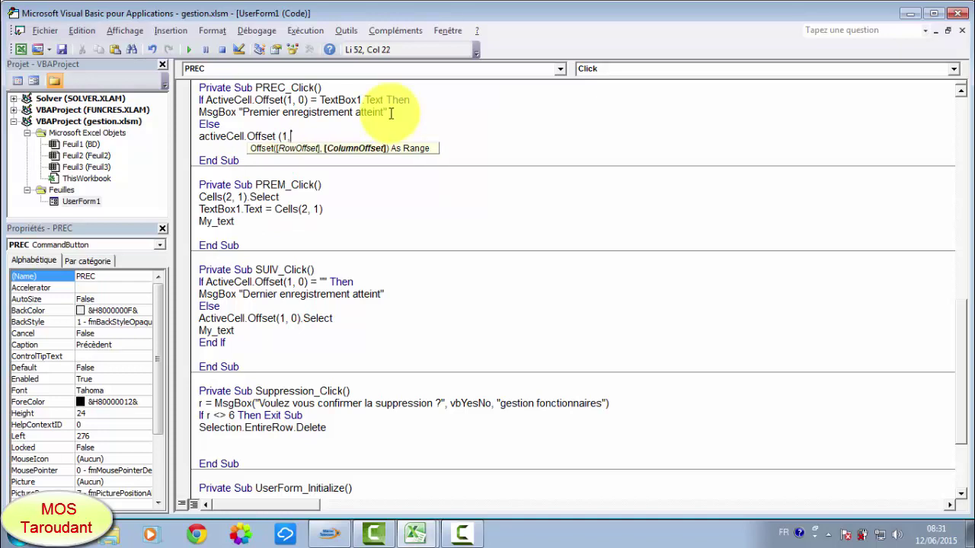
pyautogui.write('0')
pyautogui.write(')')
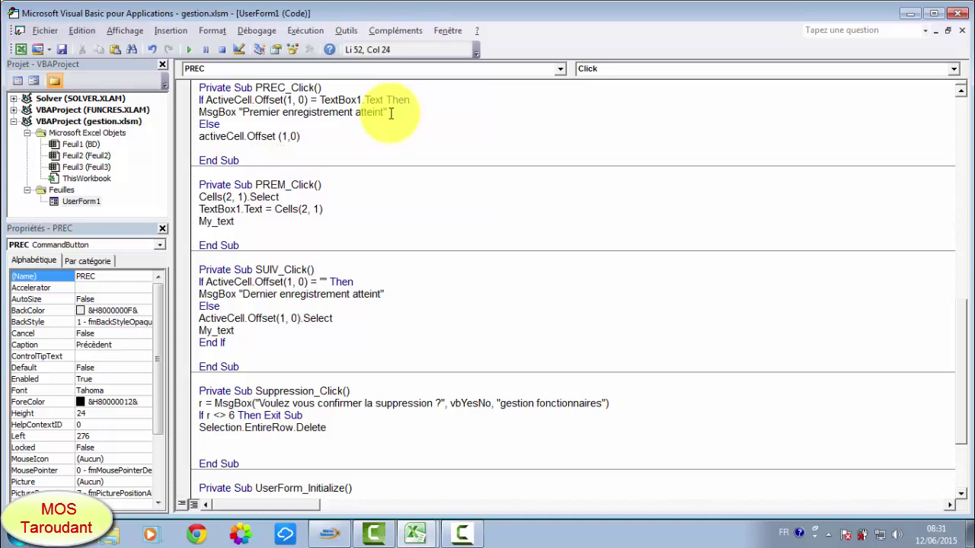
pyautogui.write('.se')
pyautogui.press('Return')
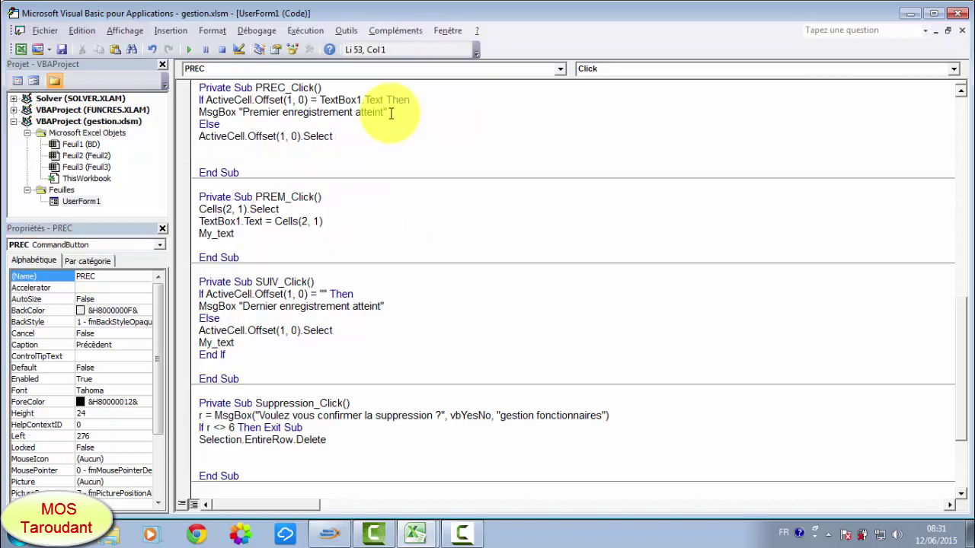
pyautogui.write('My')
pyautogui.write('_te')
pyautogui.write('xt')
pyautogui.press('Return')
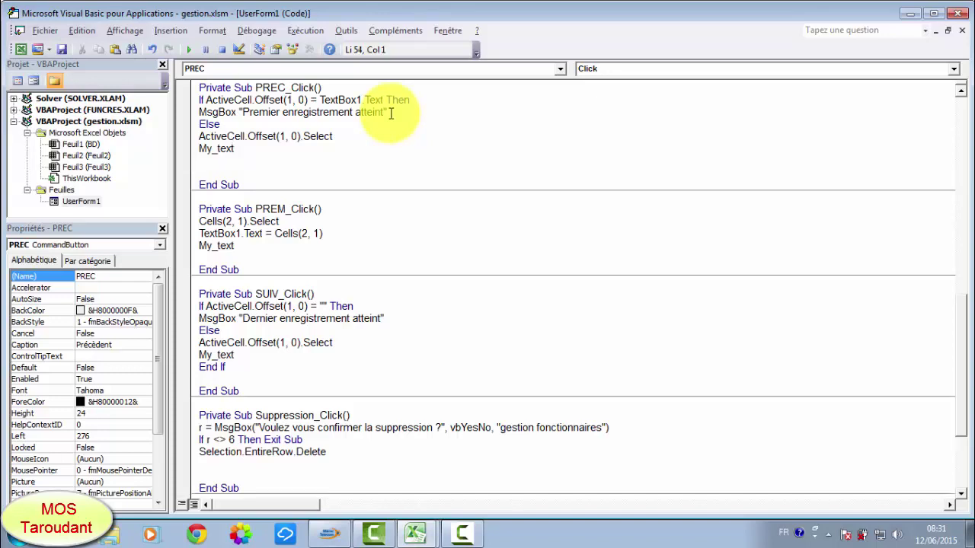
pyautogui.write('end i')
pyautogui.write('f')
pyautogui.press('Return')
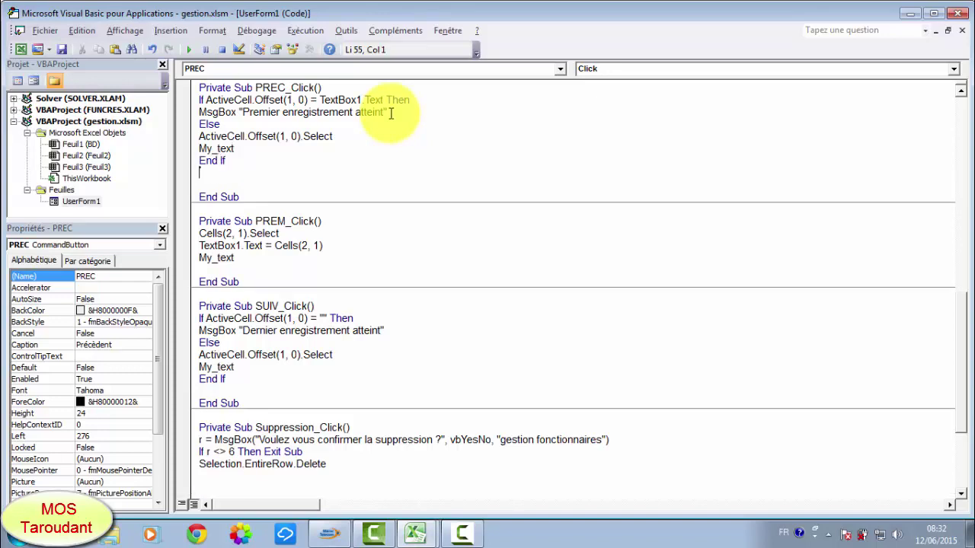
# Step: Run the form and press Suivant through every record past the last one, AMINA
pyautogui.click(188, 50)
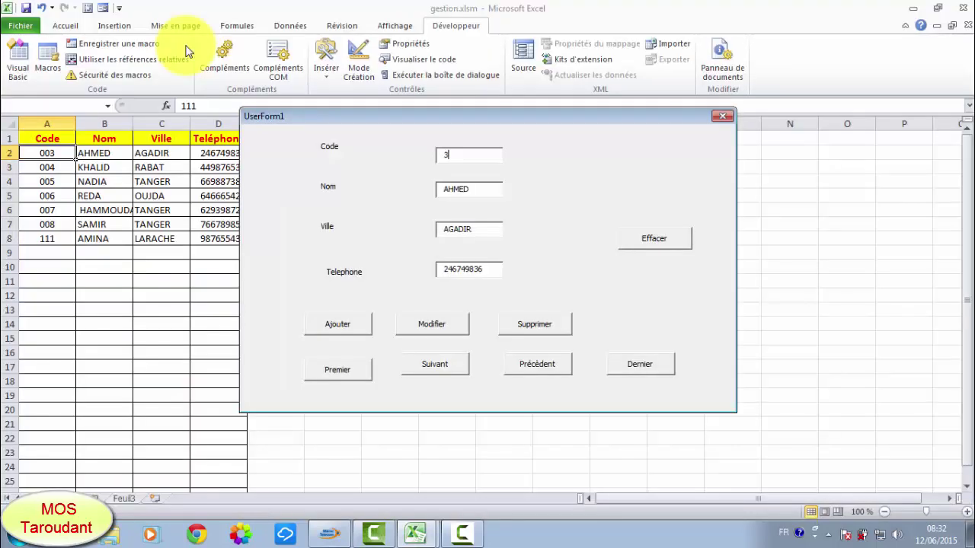
pyautogui.click(445, 362)
pyautogui.click(445, 362)
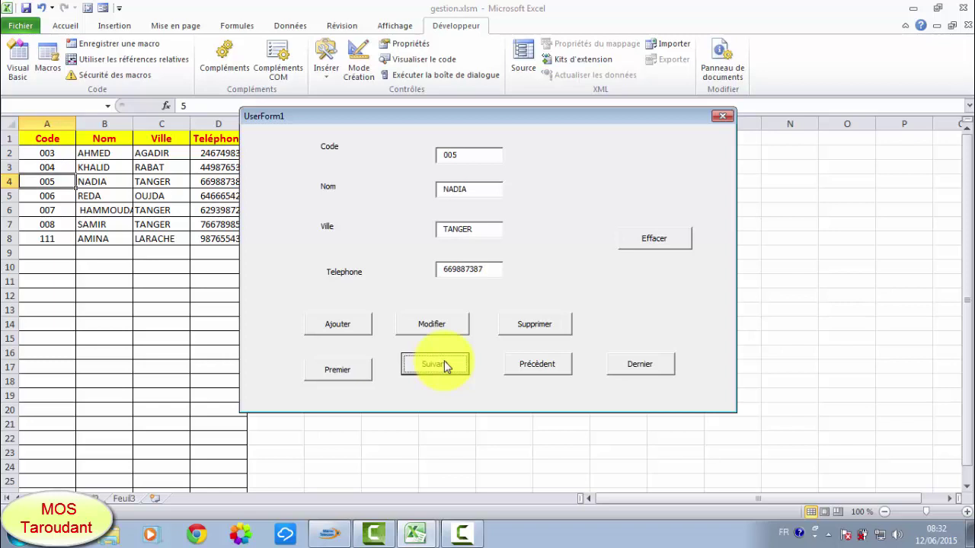
pyautogui.click(539, 365)
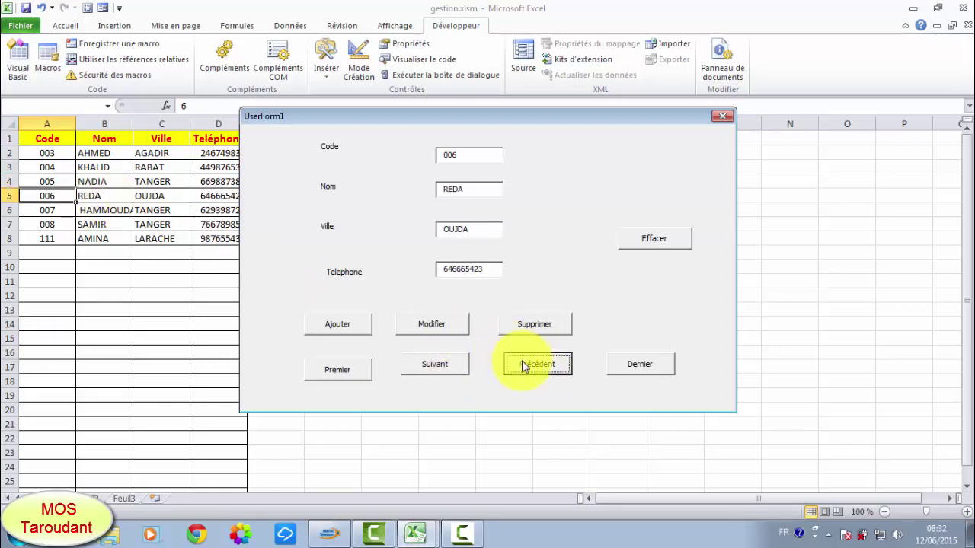
pyautogui.click(524, 367)
pyautogui.click(512, 370)
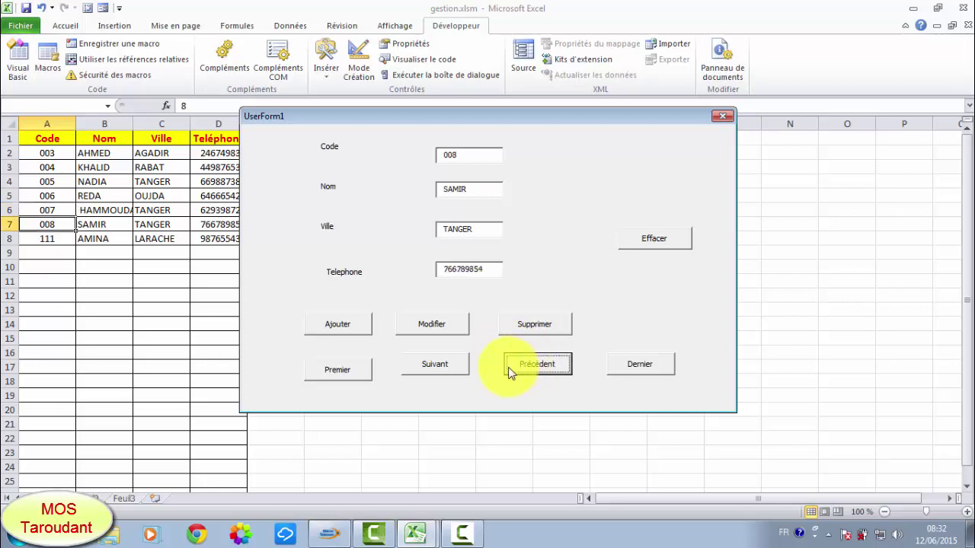
pyautogui.click(514, 369)
pyautogui.click(515, 369)
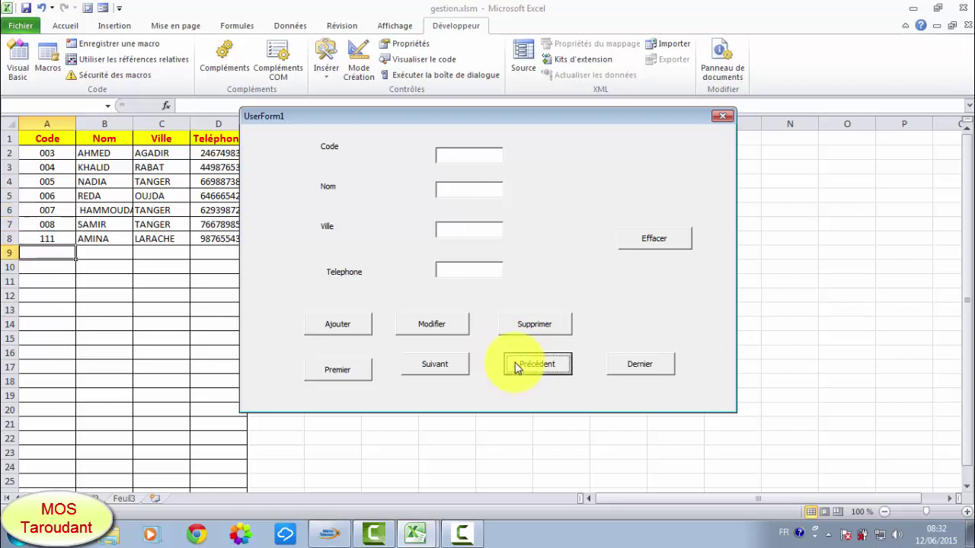
pyautogui.click(457, 364)
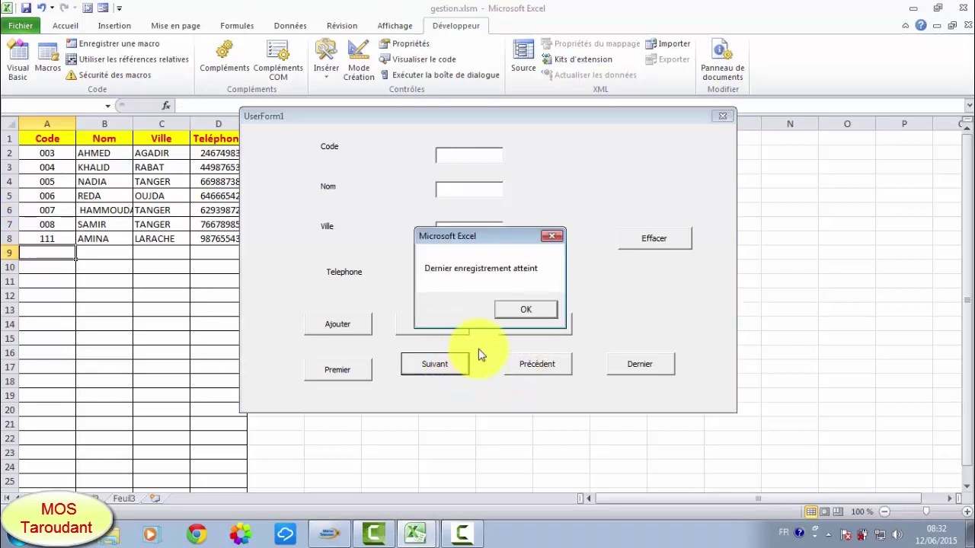
# Step: Dismiss the 'Dernier enregistrement atteint' warning, close the form and open the PREC_Click code
pyautogui.click(523, 310)
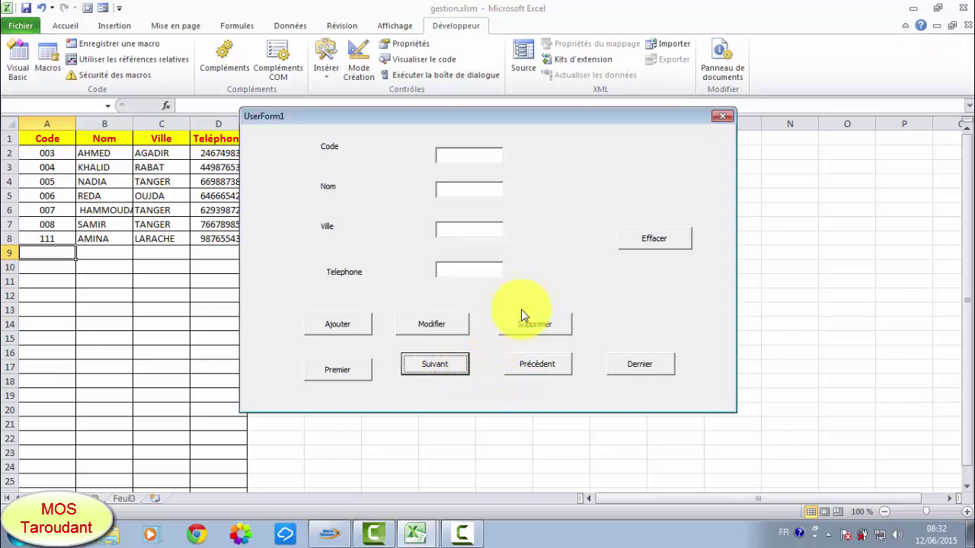
pyautogui.click(723, 115)
pyautogui.doubleClick(485, 335)
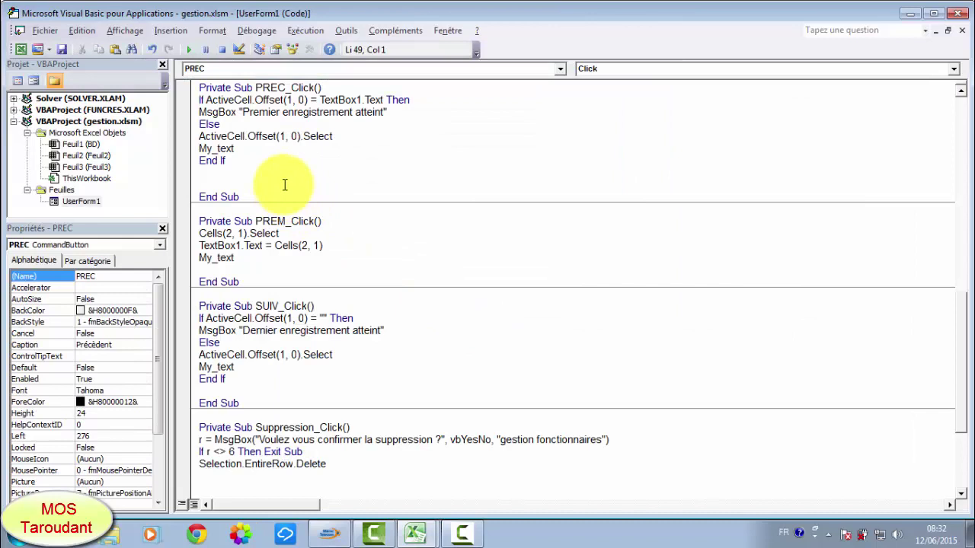
# Step: Change PREC_Click's If condition to Offset(-1, 0), run the form and advance three records
pyautogui.click(290, 99)
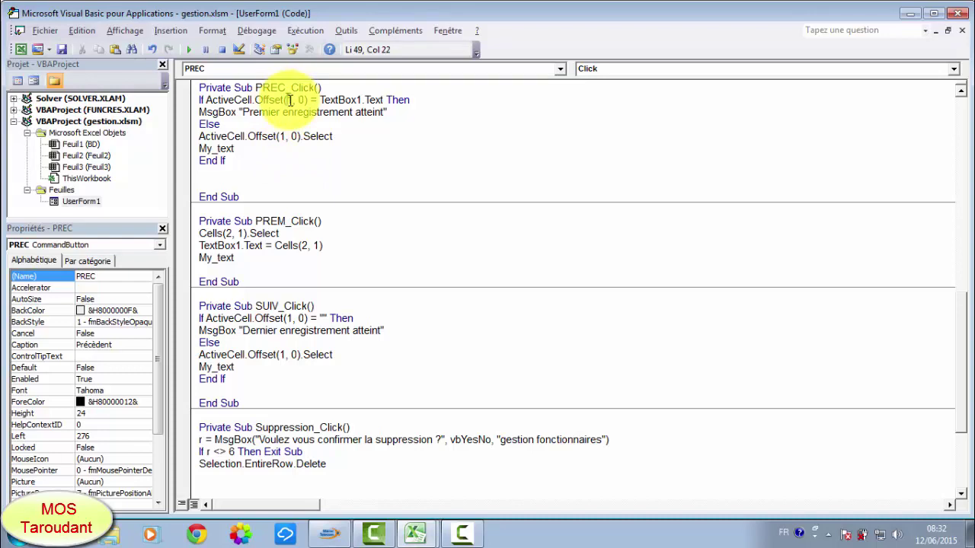
pyautogui.write('-')
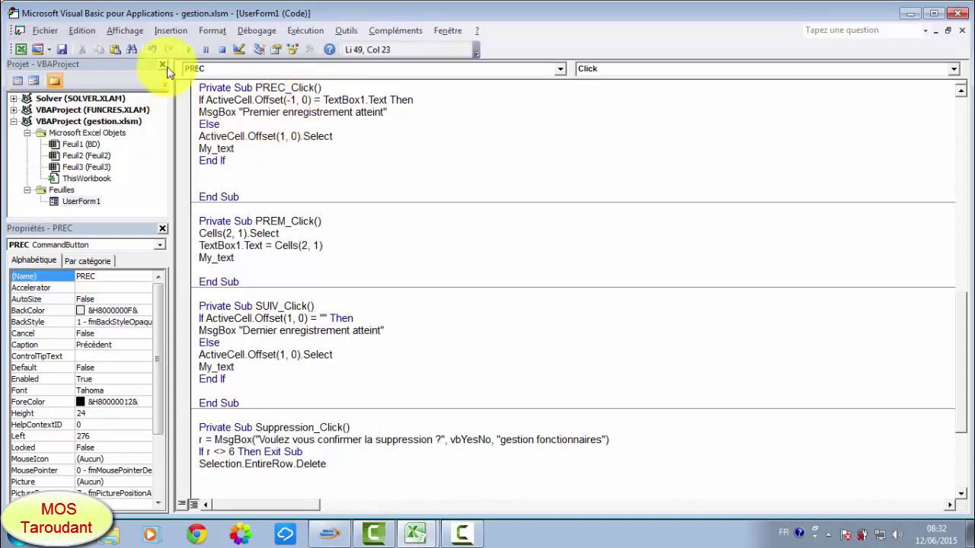
pyautogui.click(189, 50)
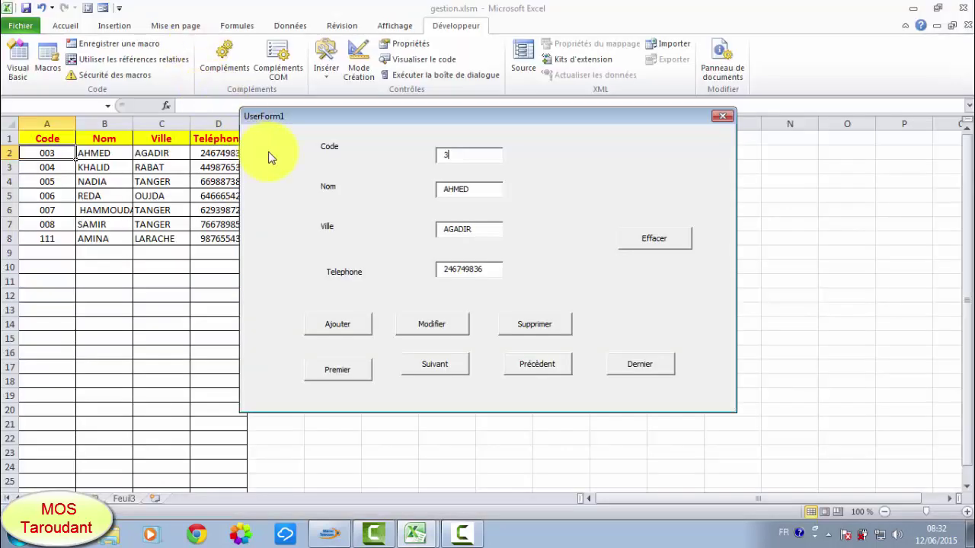
pyautogui.click(433, 365)
pyautogui.click(433, 366)
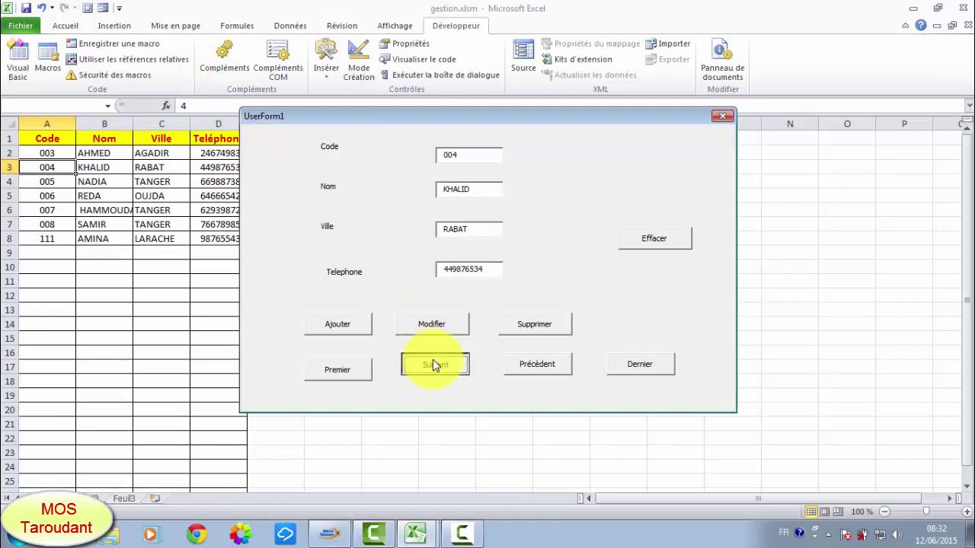
pyautogui.click(434, 366)
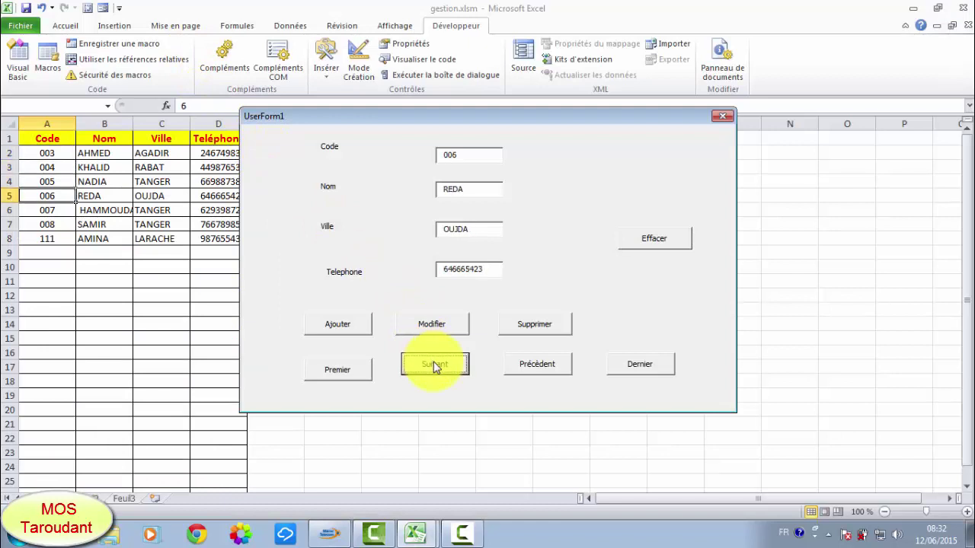
# Step: Press Précédent four times, which still moves forward, then close the form
pyautogui.click(537, 365)
pyautogui.click(540, 369)
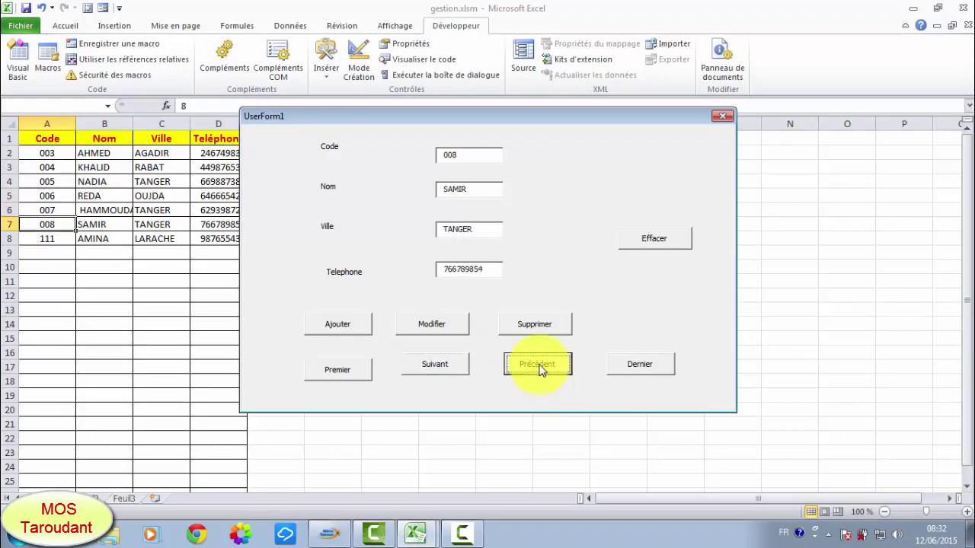
pyautogui.click(540, 369)
pyautogui.click(540, 368)
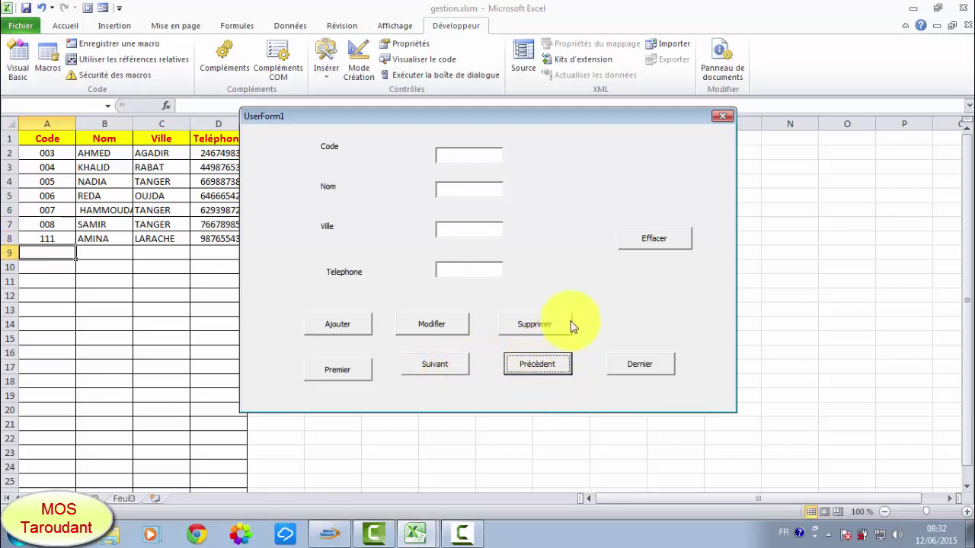
pyautogui.click(726, 119)
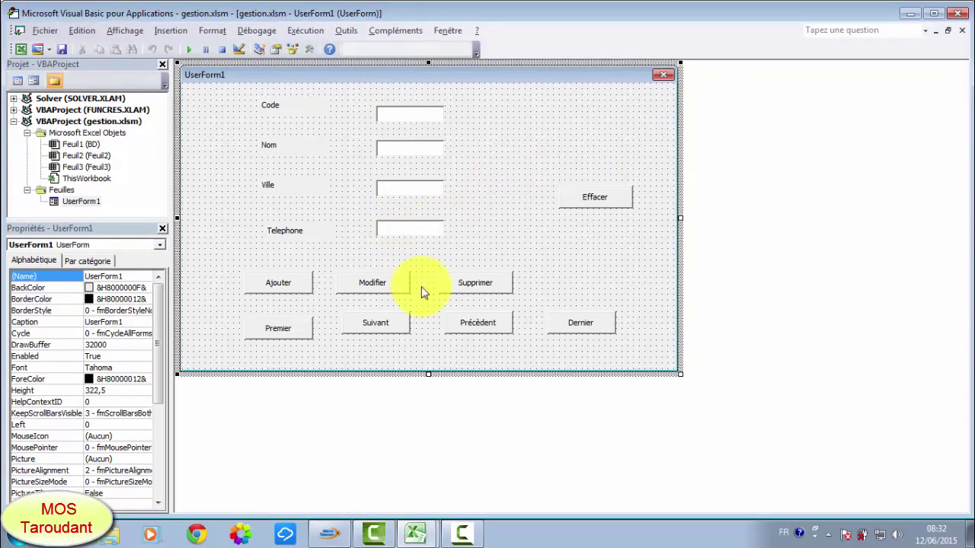
# Step: Change PREC_Click's Else line to ActiveCell.Offset(-1, 0).Select and run the form again
pyautogui.click(478, 322)
pyautogui.doubleClick(478, 323)
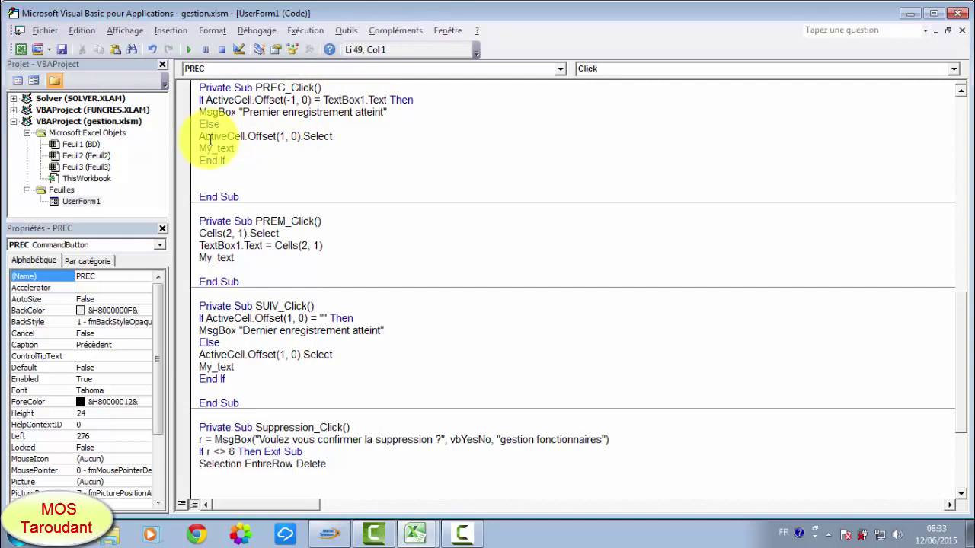
pyautogui.click(280, 138)
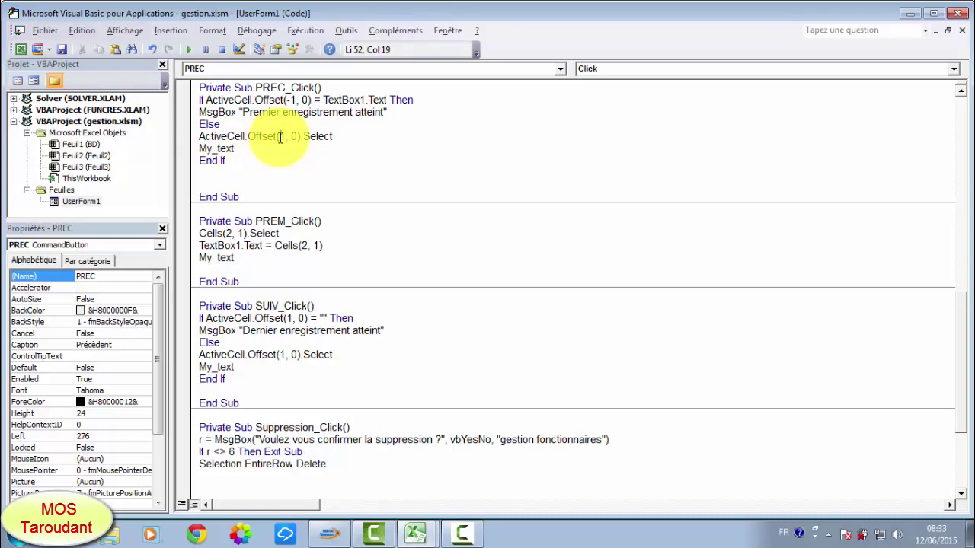
pyautogui.write('-')
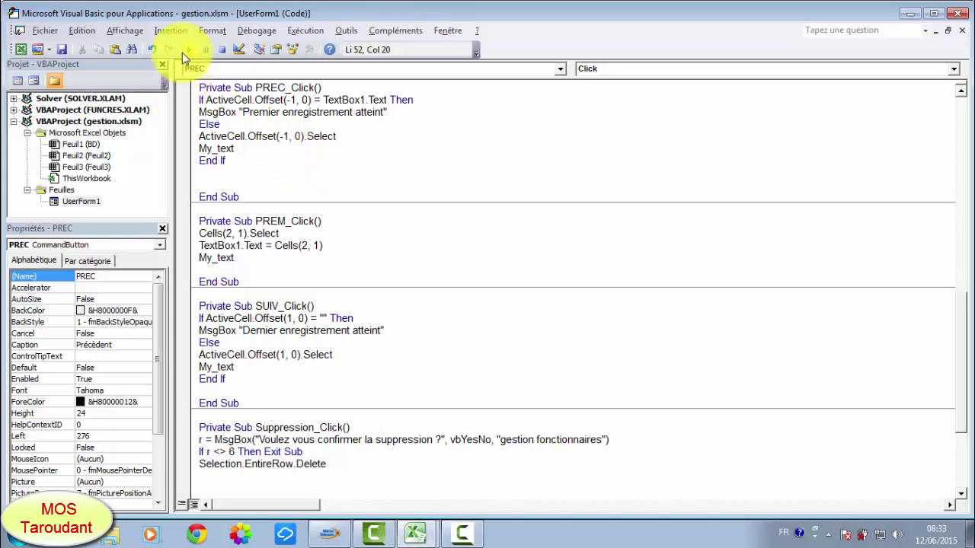
pyautogui.click(185, 49)
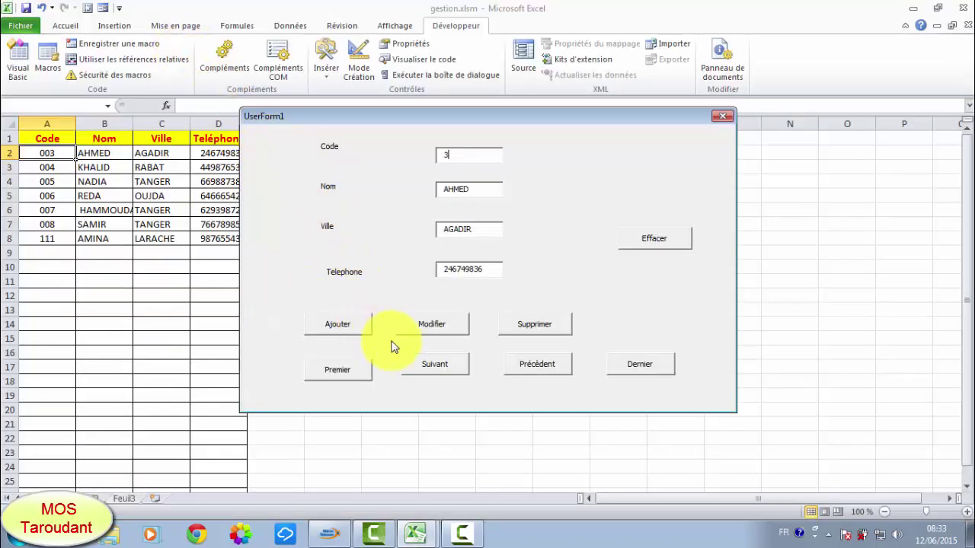
# Step: Advance two records, press Précédent past 003 until error 1004, then debug and reset
pyautogui.click(428, 366)
pyautogui.click(429, 367)
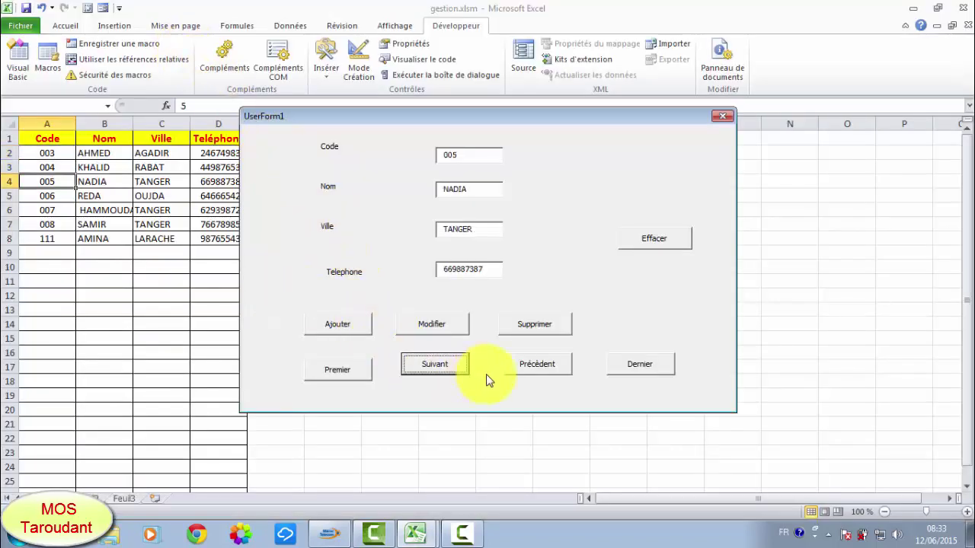
pyautogui.click(546, 368)
pyautogui.click(545, 369)
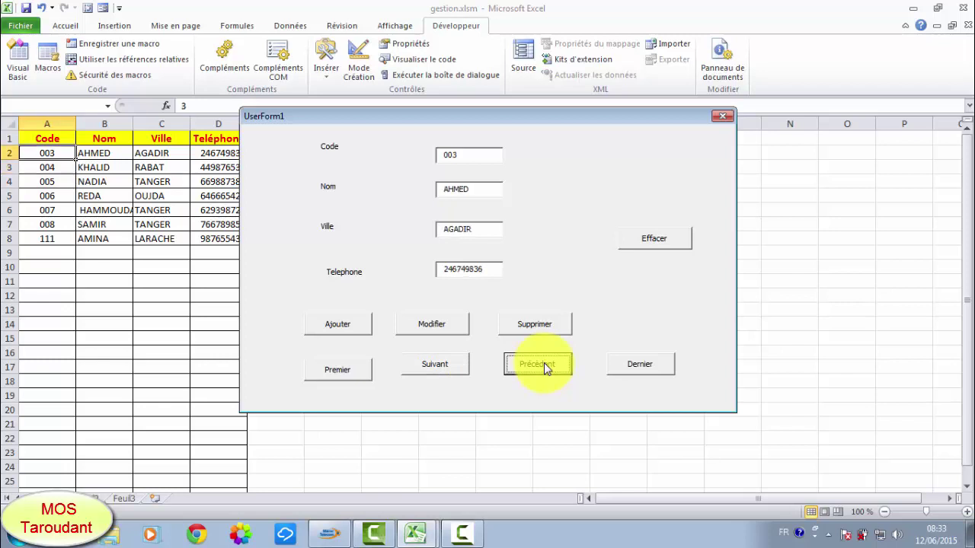
pyautogui.click(545, 369)
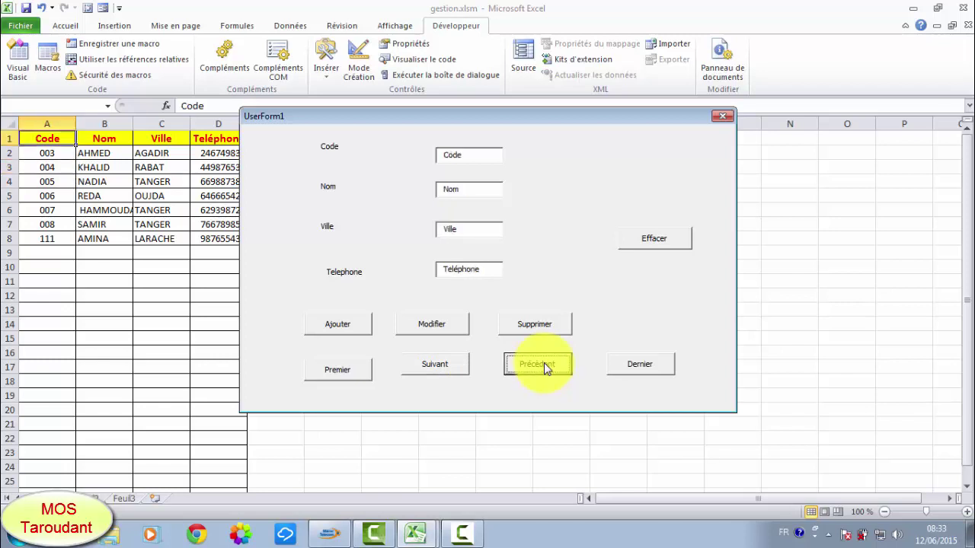
pyautogui.click(546, 367)
pyautogui.click(509, 256)
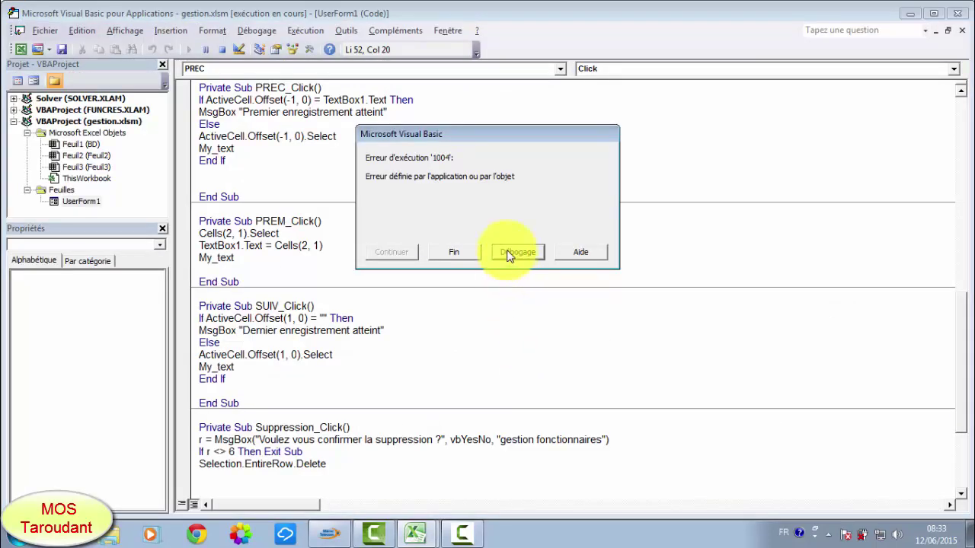
pyautogui.click(509, 256)
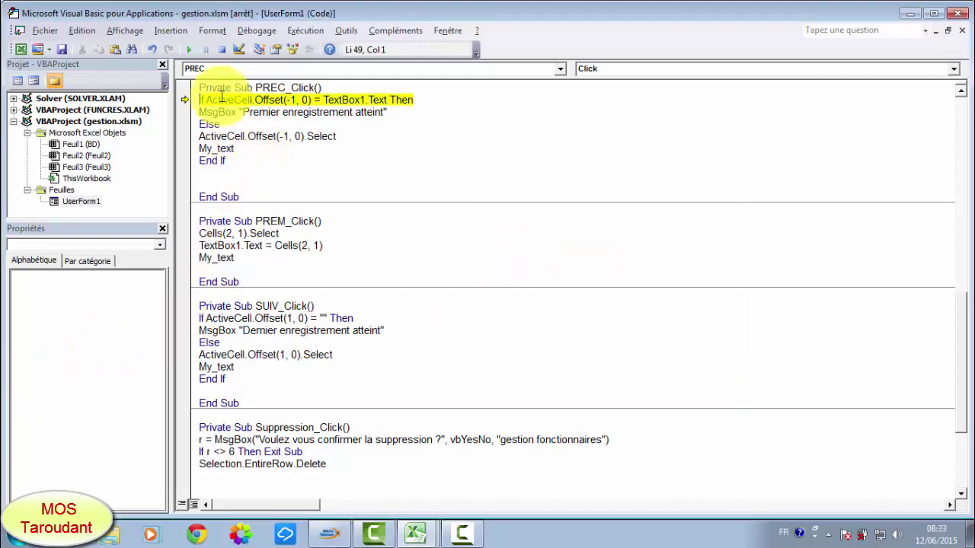
pyautogui.click(222, 49)
# Step: Check the header row, then replace TextBox1.Text in PREC_Click's If condition with "Code"
pyautogui.doubleClick(479, 322)
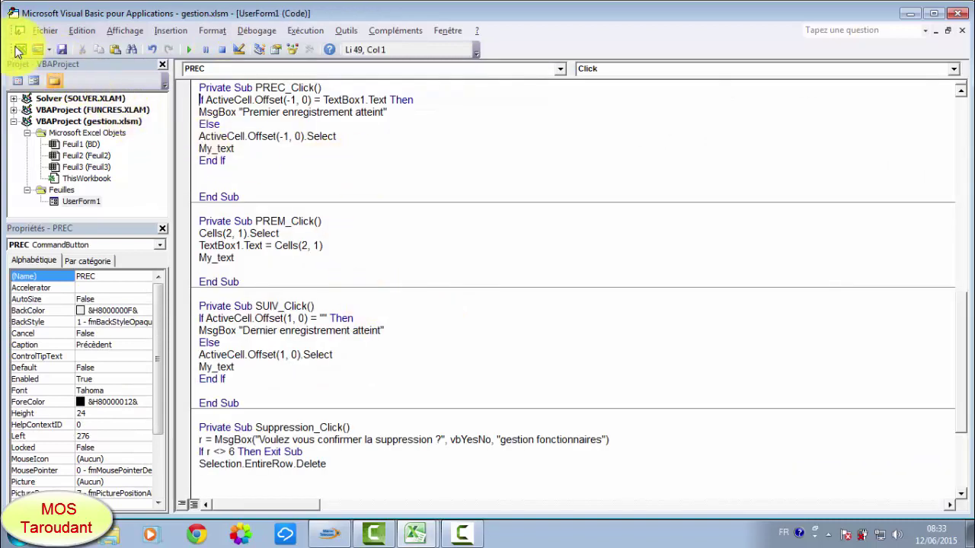
pyautogui.click(22, 50)
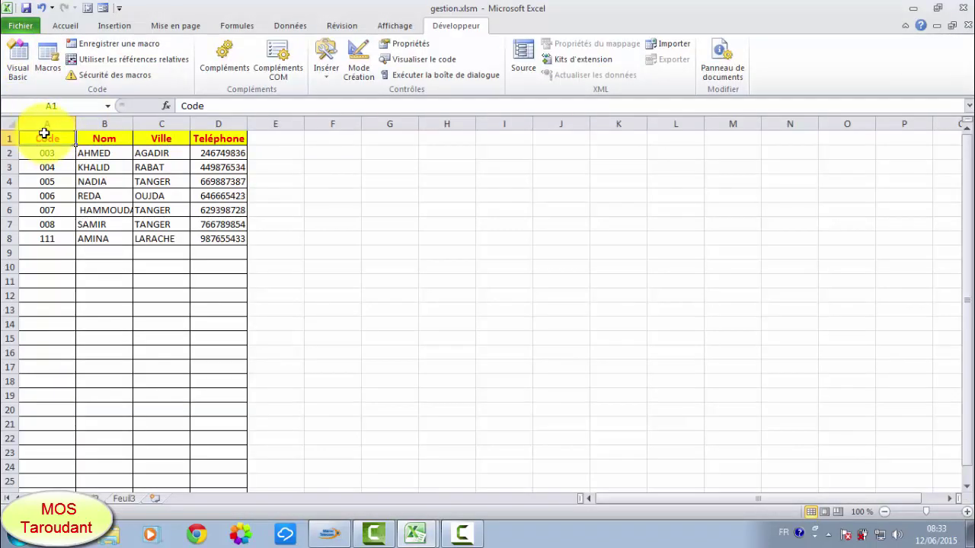
pyautogui.click(17, 65)
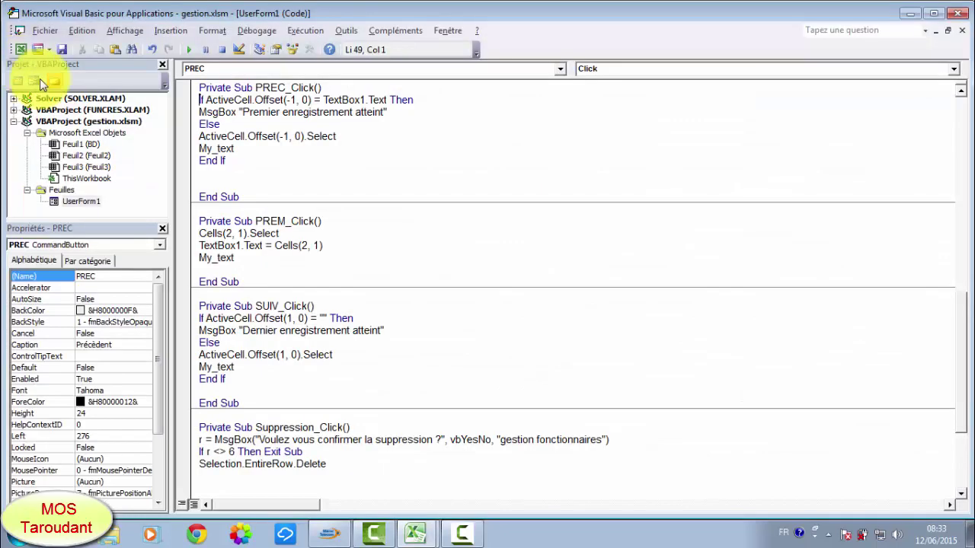
pyautogui.click(325, 99)
pyautogui.moveTo(324, 100); pyautogui.dragTo(389, 104)
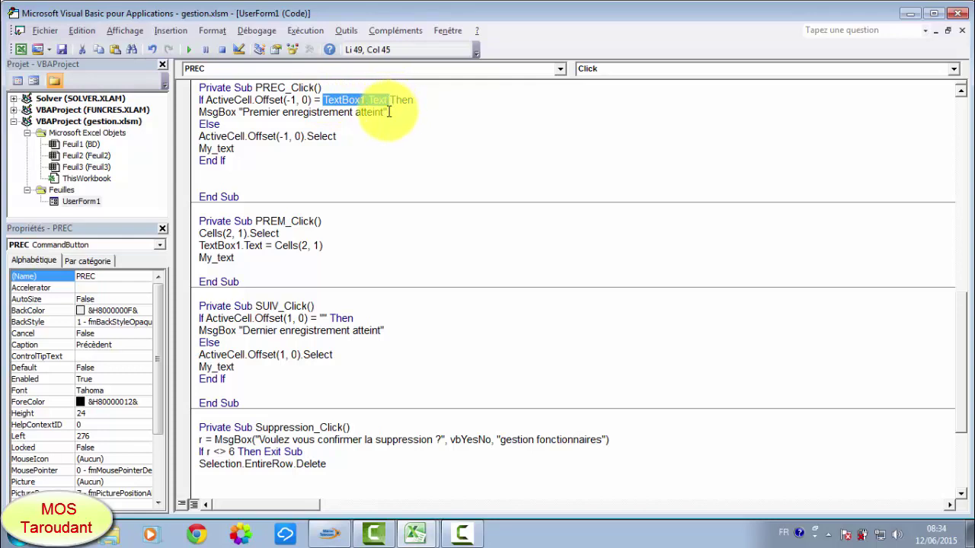
pyautogui.write('"')
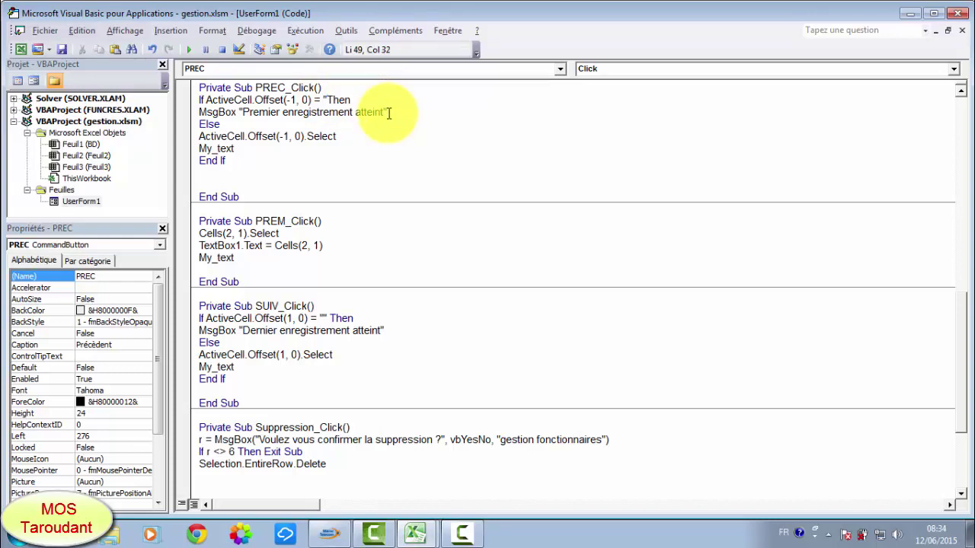
pyautogui.write('Co')
pyautogui.write('de')
pyautogui.write('"')
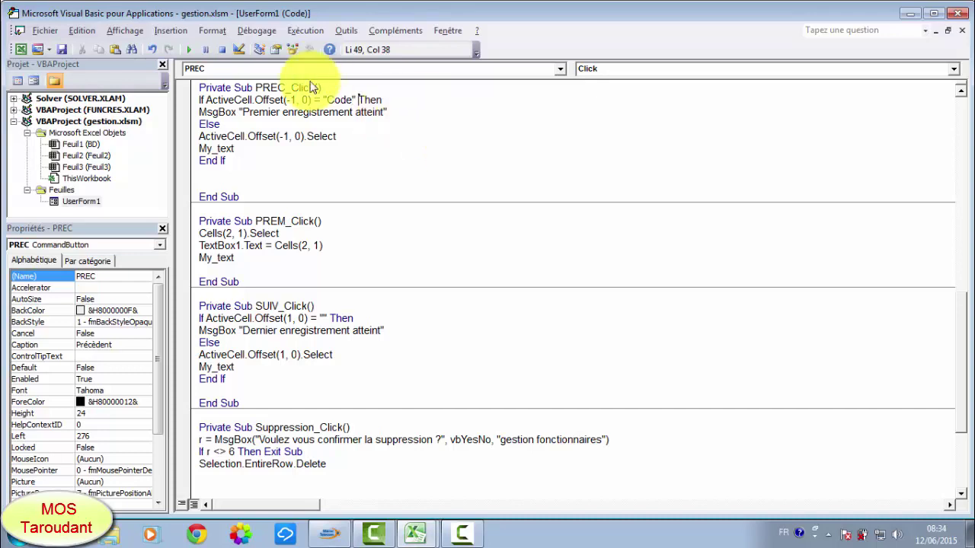
# Step: Run the form, step back to record 003, dismiss 'Premier enregistrement atteint' and close the form
pyautogui.click(190, 49)
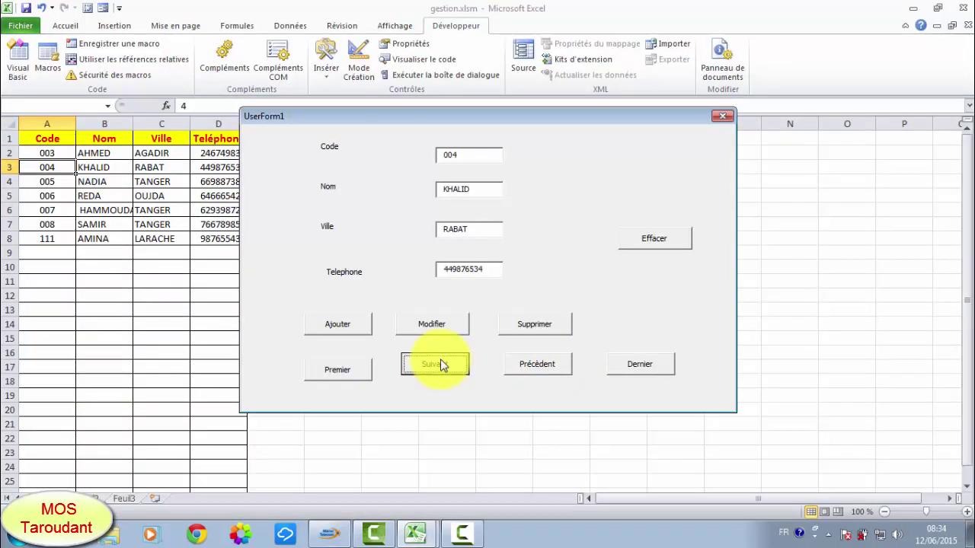
pyautogui.click(538, 364)
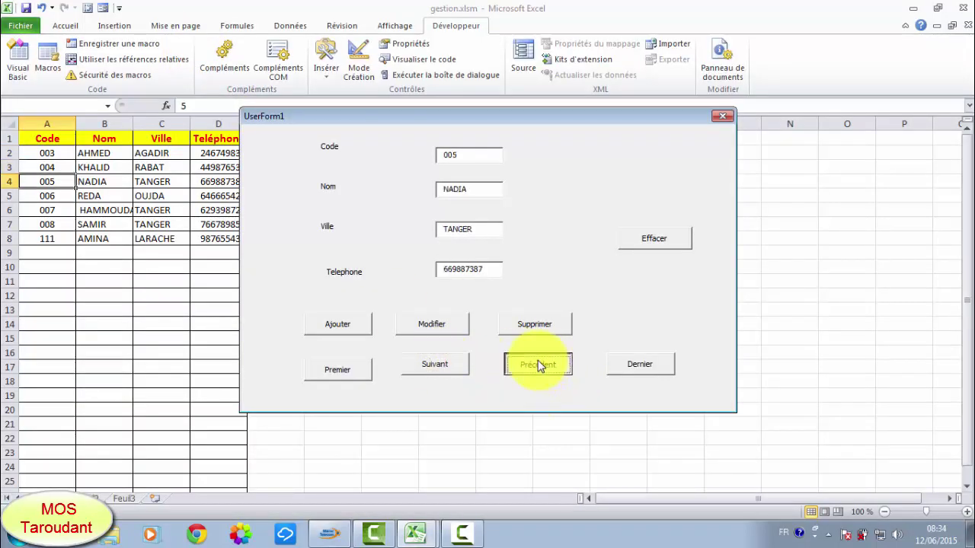
pyautogui.click(539, 366)
pyautogui.click(538, 366)
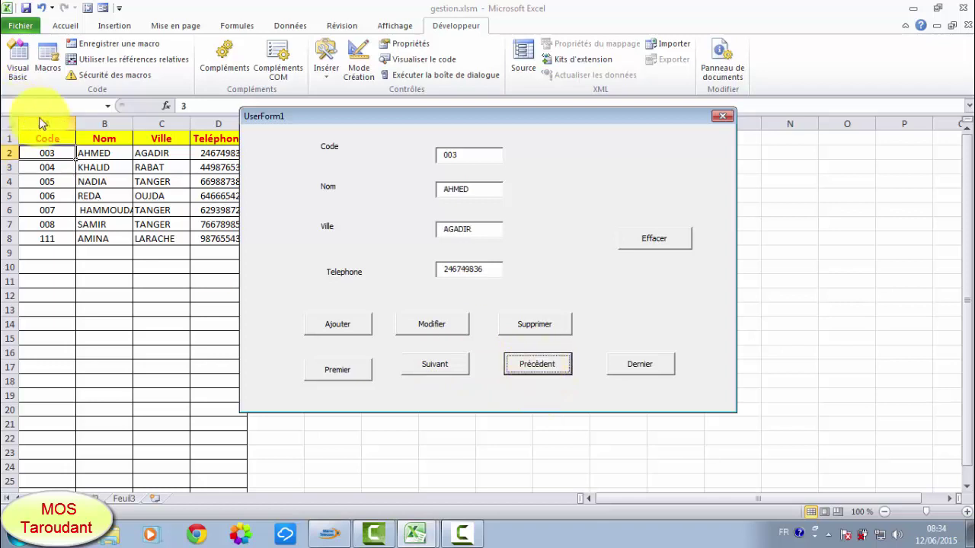
pyautogui.click(532, 358)
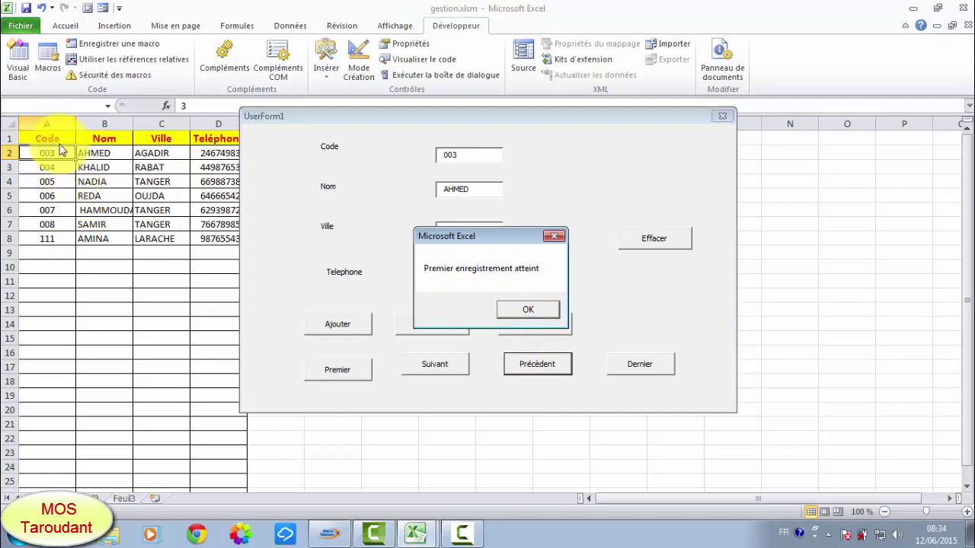
pyautogui.click(531, 309)
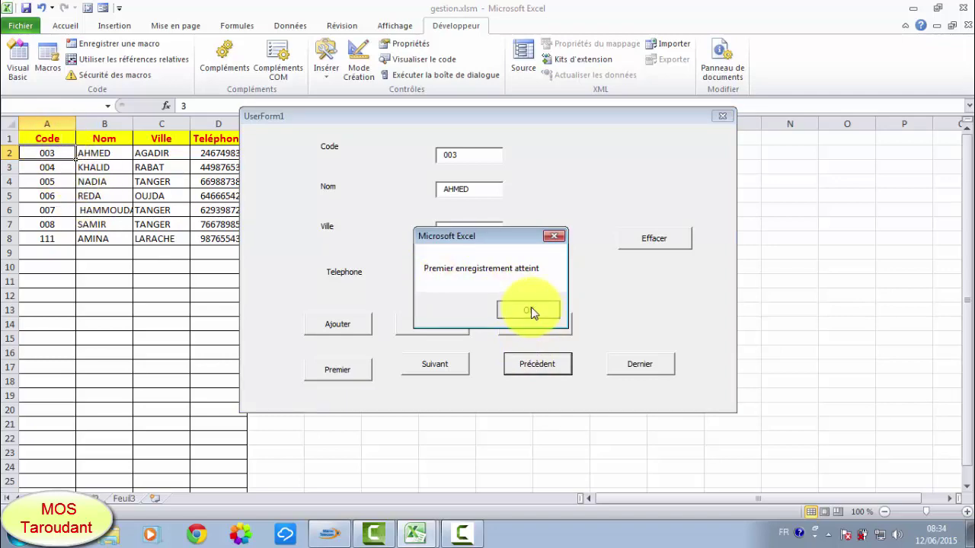
pyautogui.click(719, 116)
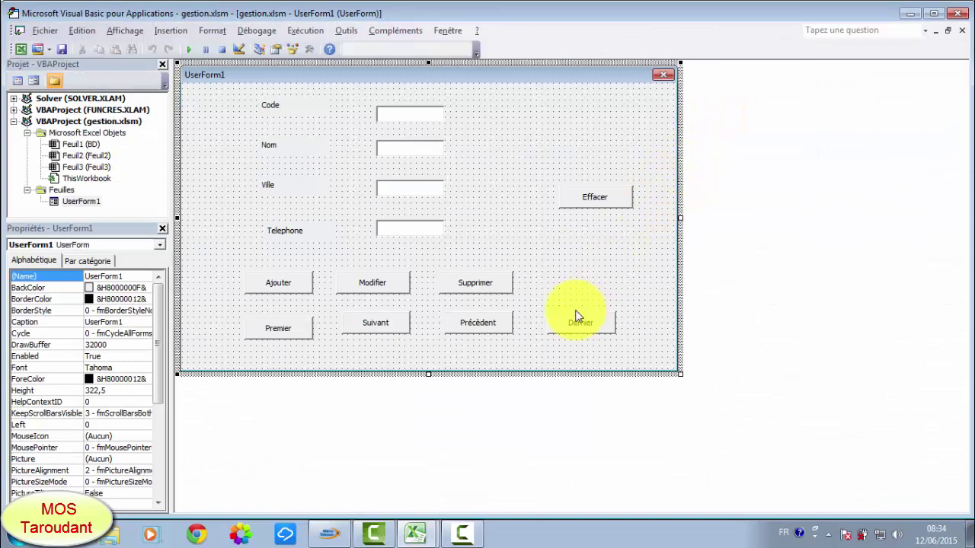
# Step: In the new DERN_Click procedure, write the line rr = [A65789].End(xlUp).Row
pyautogui.doubleClick(577, 321)
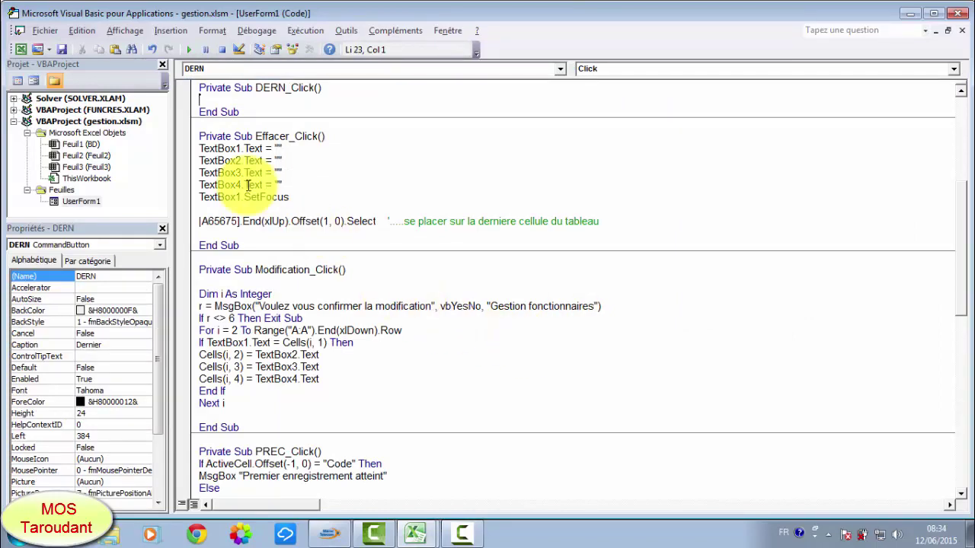
pyautogui.click(232, 112)
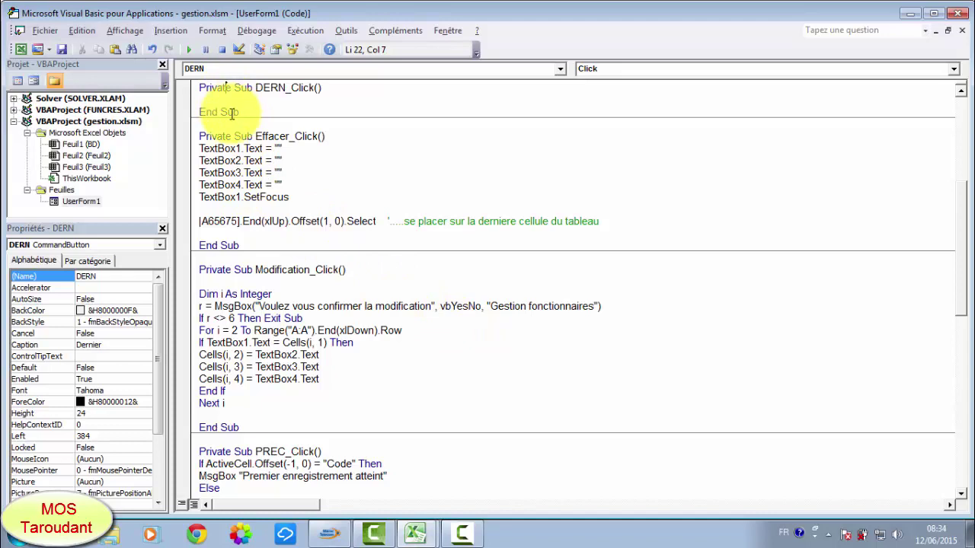
pyautogui.click(222, 100)
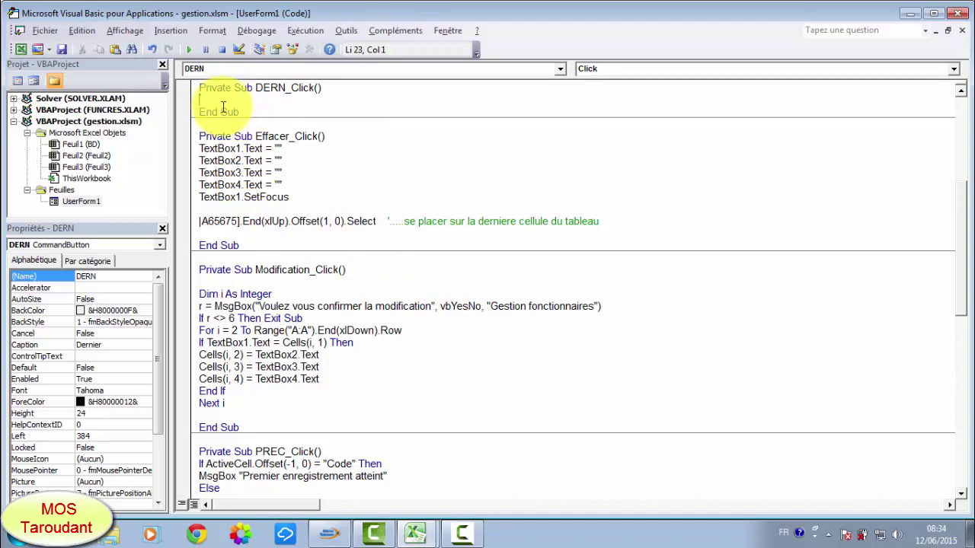
pyautogui.write('ra')
pyautogui.write(' =')
pyautogui.write('=')
pyautogui.write('[A')
pyautogui.write('65')
pyautogui.write('789')
pyautogui.write(']')
pyautogui.write('.')
pyautogui.write('E')
pyautogui.write('ND')
pyautogui.press('BackSpace')
pyautogui.press('BackSpace')
pyautogui.press('BackSpace')
pyautogui.press('BackSpace')
pyautogui.write('.')
pyautogui.write('e')
pyautogui.write('nd')
pyautogui.write('(')
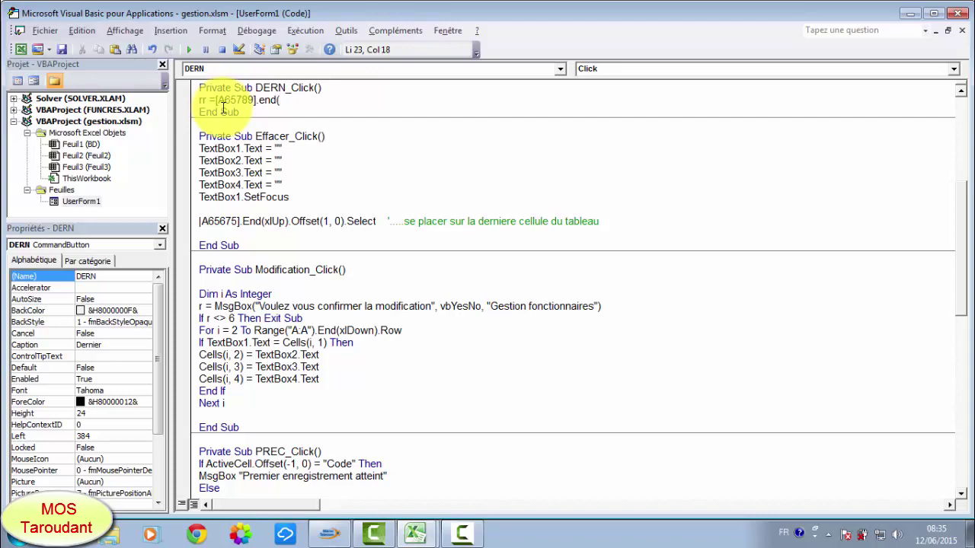
pyautogui.write('xl')
pyautogui.write('up)')
pyautogui.write('.')
pyautogui.write('row')
pyautogui.press('Return')
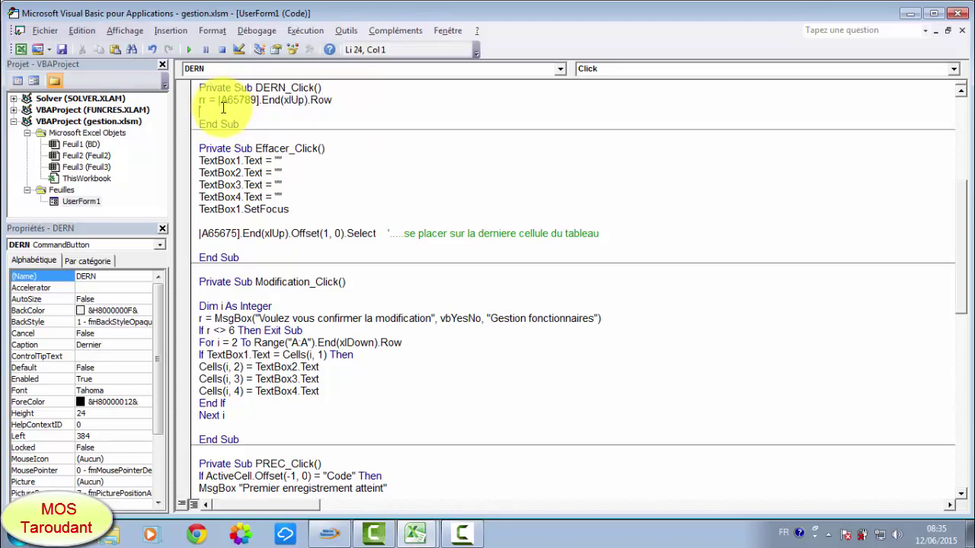
# Step: Add Cells(rr, 1).Select, TextBox1.Text = Cells(rr, 1) and My_text to DERN_Click, then run the form
pyautogui.write('ce')
pyautogui.write('lls')
pyautogui.write('(')
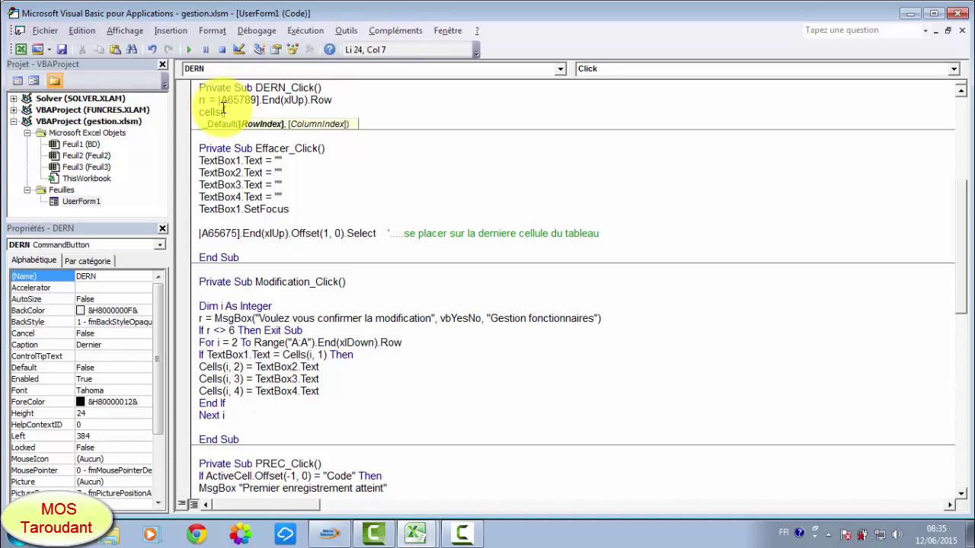
pyautogui.write('rr')
pyautogui.write(',')
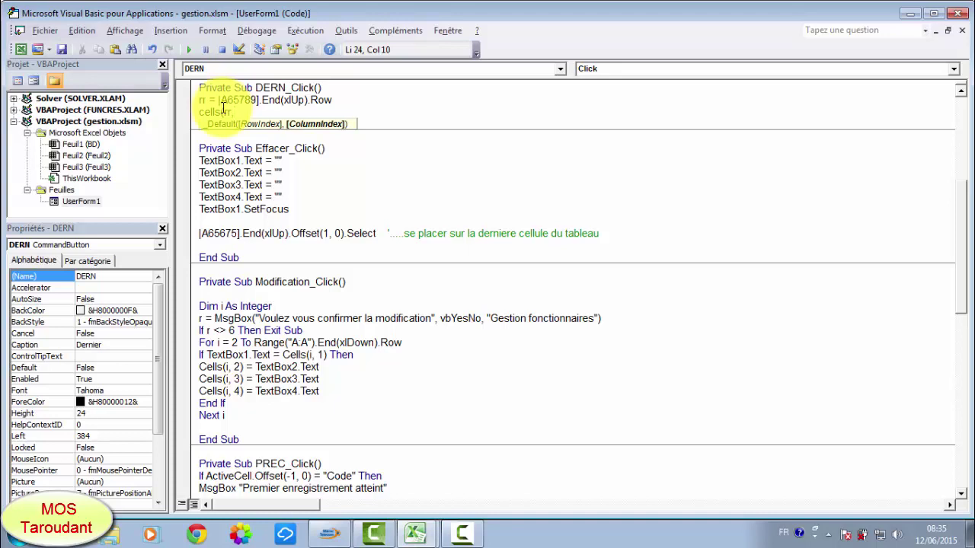
pyautogui.write('1')
pyautogui.write(').')
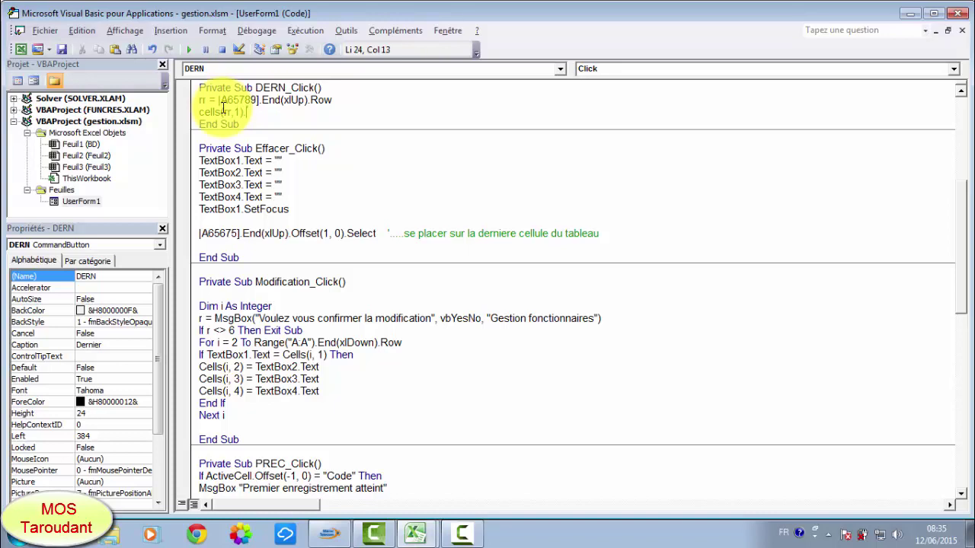
pyautogui.write('sele')
pyautogui.write('ct')
pyautogui.press('Return')
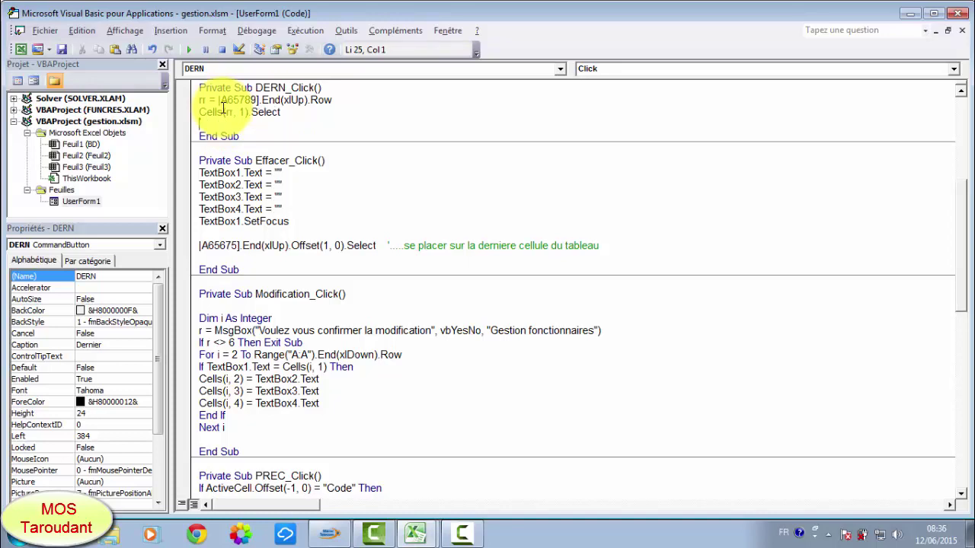
pyautogui.write('tex')
pyautogui.write('tb')
pyautogui.write('ox')
pyautogui.write('1')
pyautogui.write('.te')
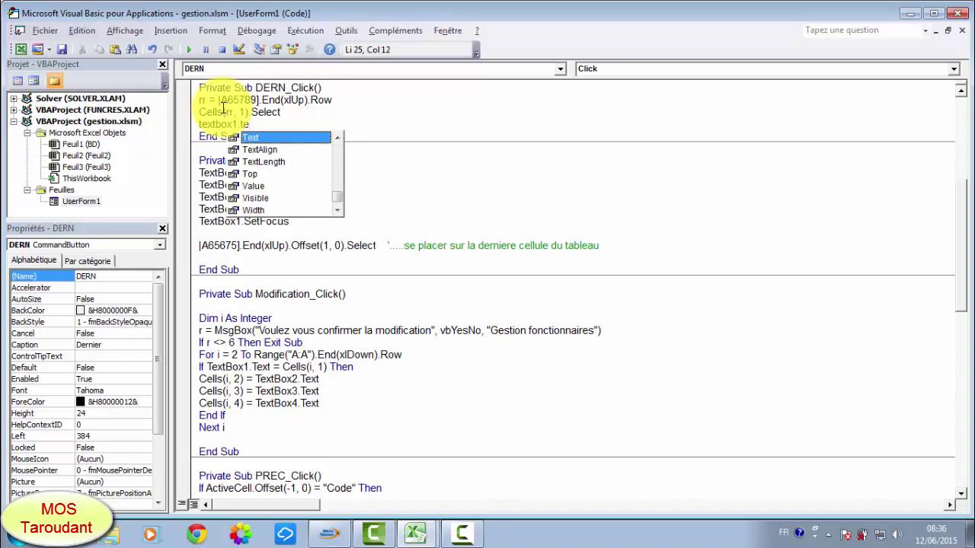
pyautogui.press('space')
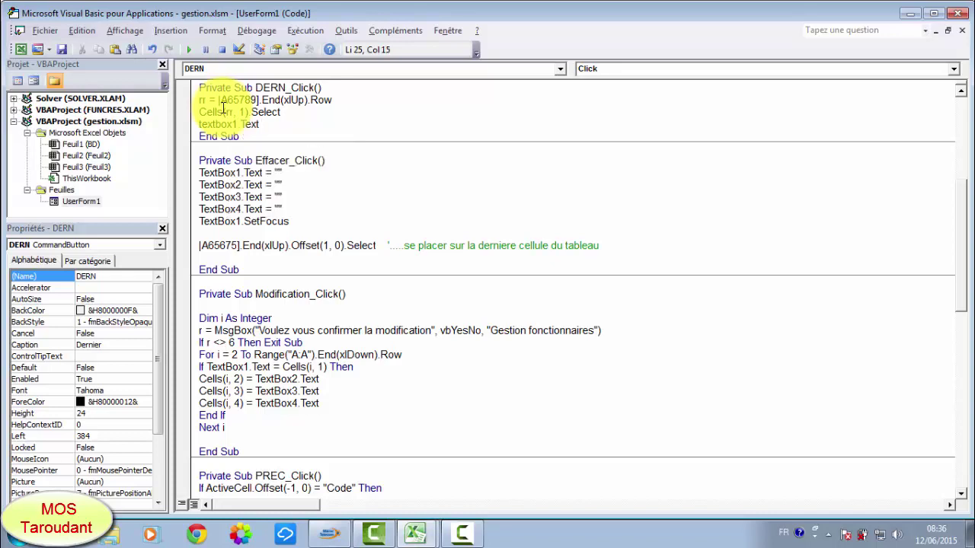
pyautogui.write('=')
pyautogui.write('ce')
pyautogui.write('lls')
pyautogui.write('(')
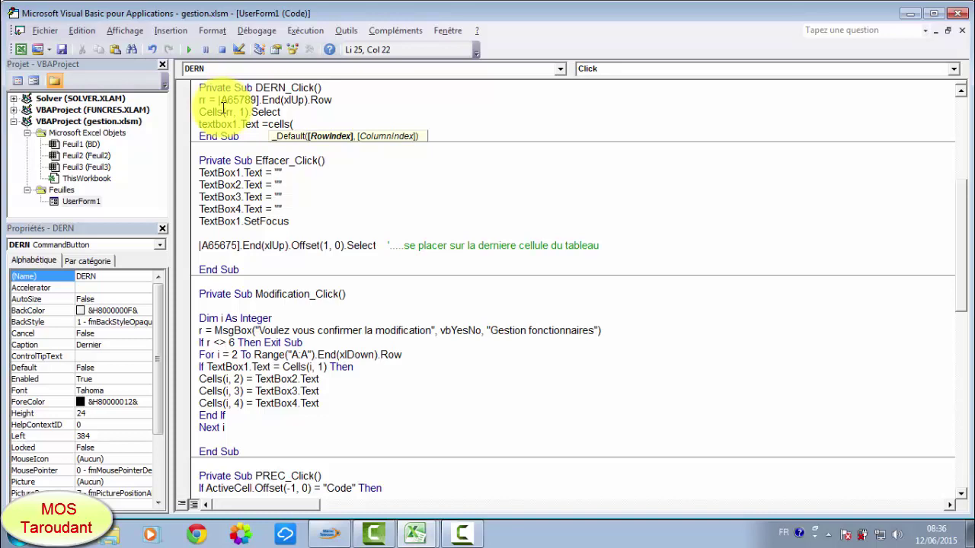
pyautogui.write('rr')
pyautogui.write(',')
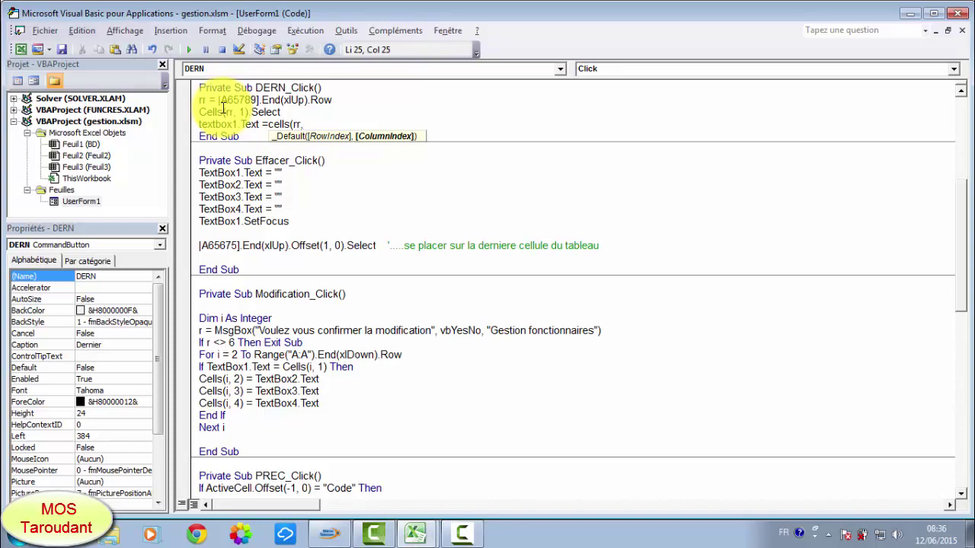
pyautogui.write('1)')
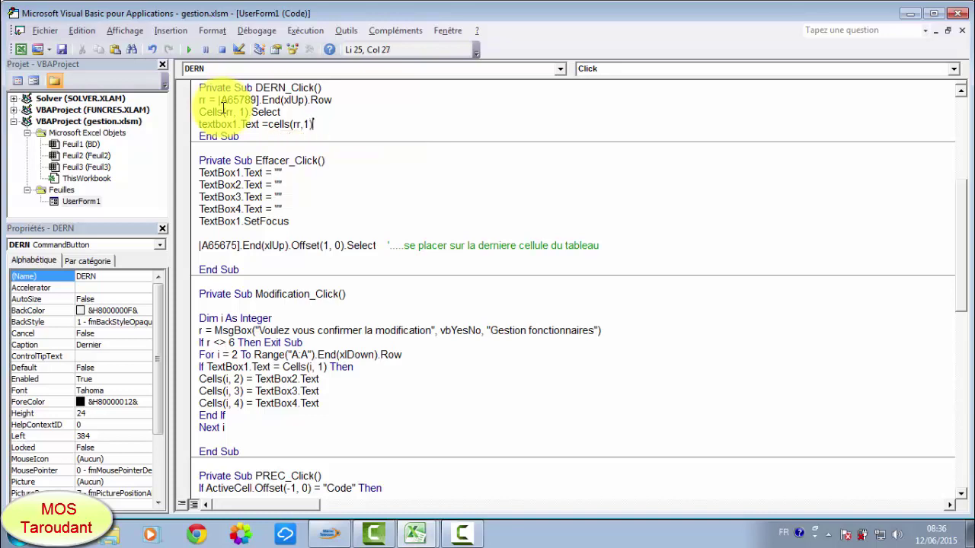
pyautogui.press('Return')
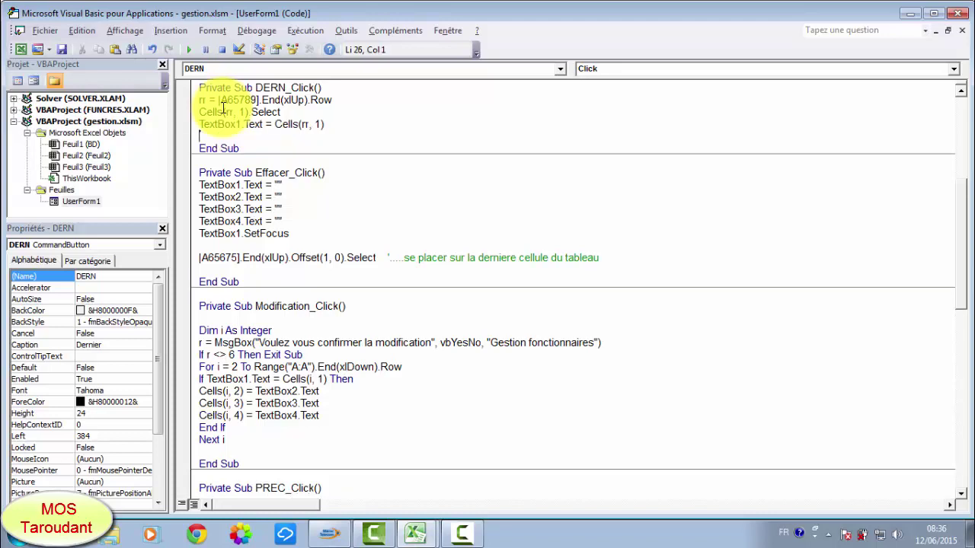
pyautogui.write('M')
pyautogui.write('y')
pyautogui.write('_')
pyautogui.write('text')
pyautogui.press('Return')
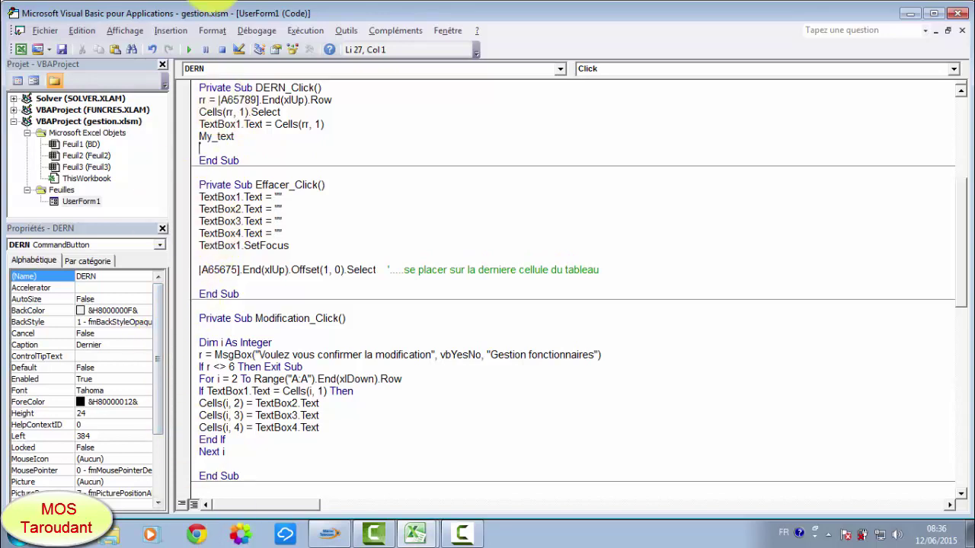
pyautogui.click(189, 50)
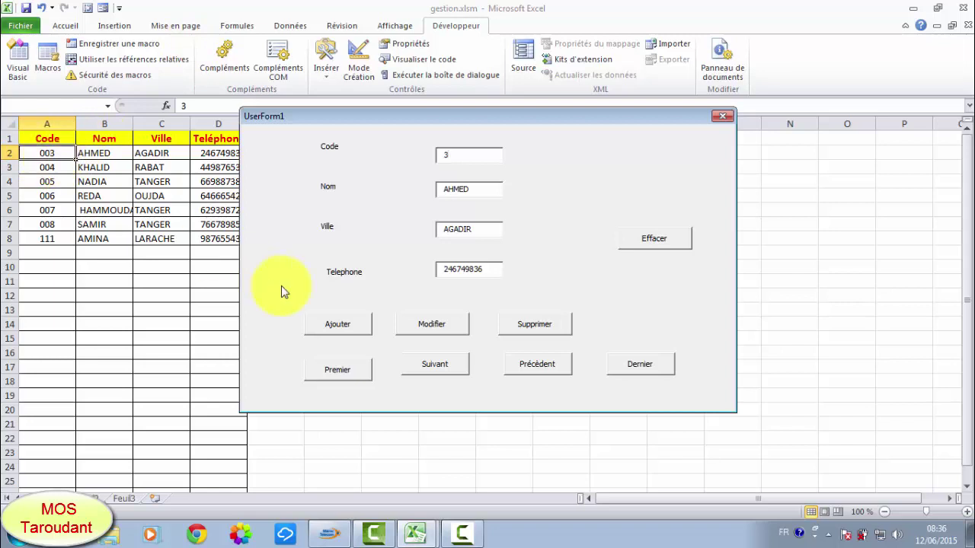
# Step: Try Suivant, Précédent, Dernier (111 AMINA), Premier and Dernier again, then close the form
pyautogui.click(448, 369)
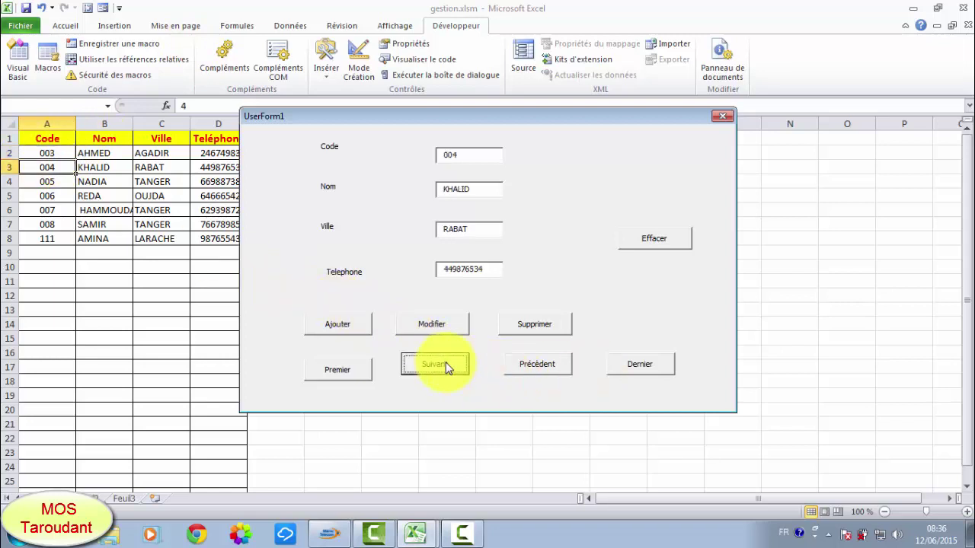
pyautogui.click(448, 369)
pyautogui.click(550, 368)
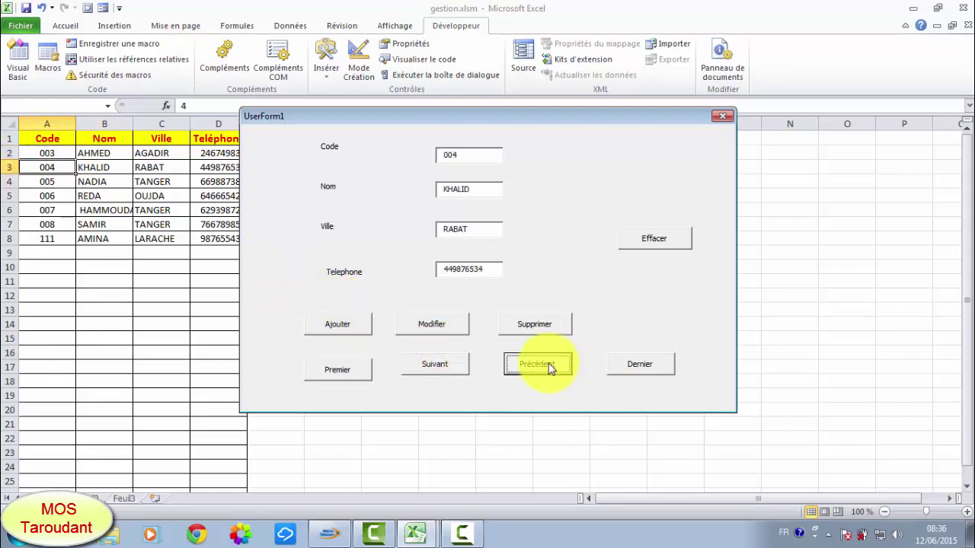
pyautogui.click(644, 368)
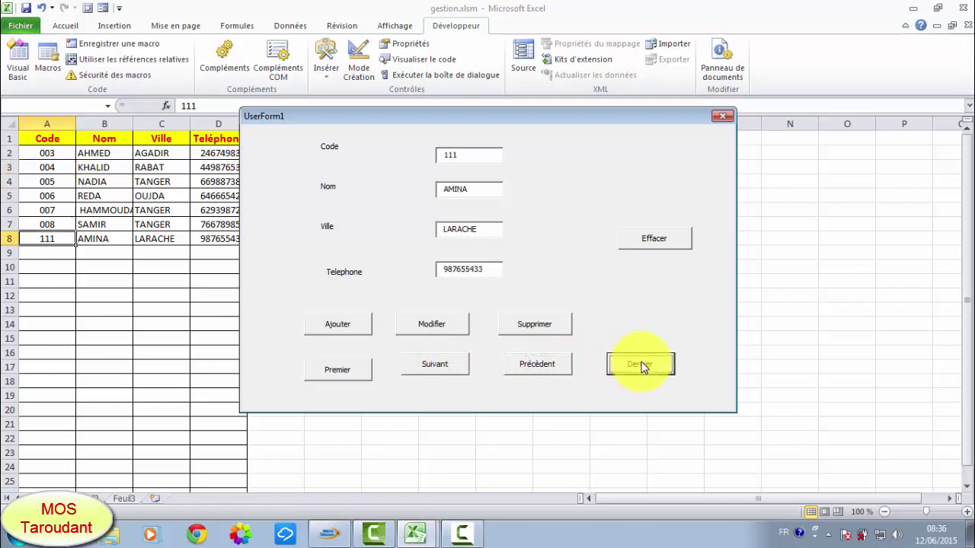
pyautogui.click(44, 241)
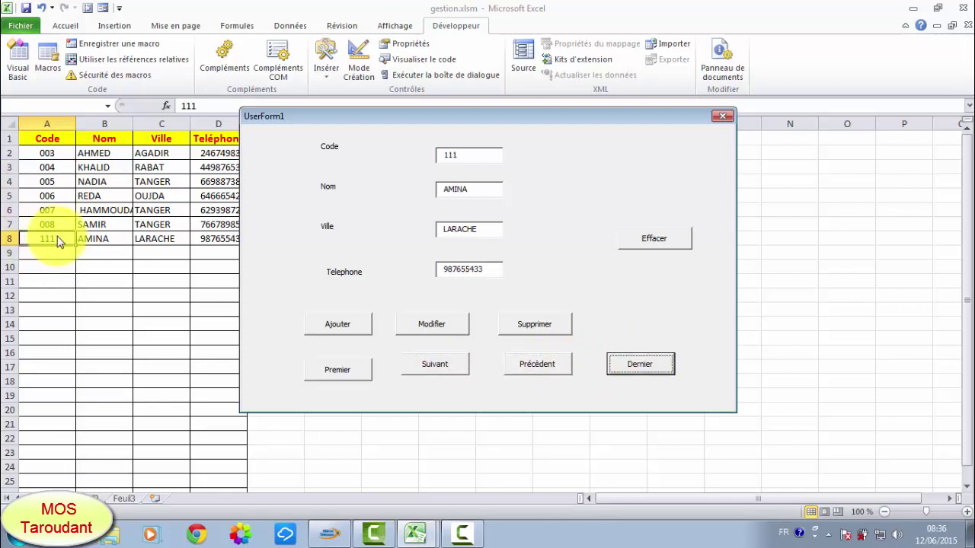
pyautogui.click(329, 365)
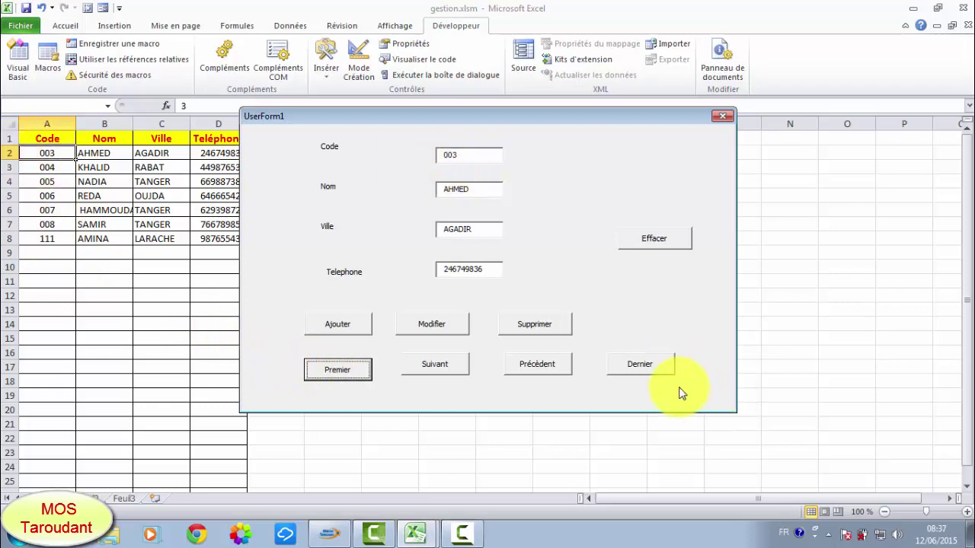
pyautogui.click(661, 373)
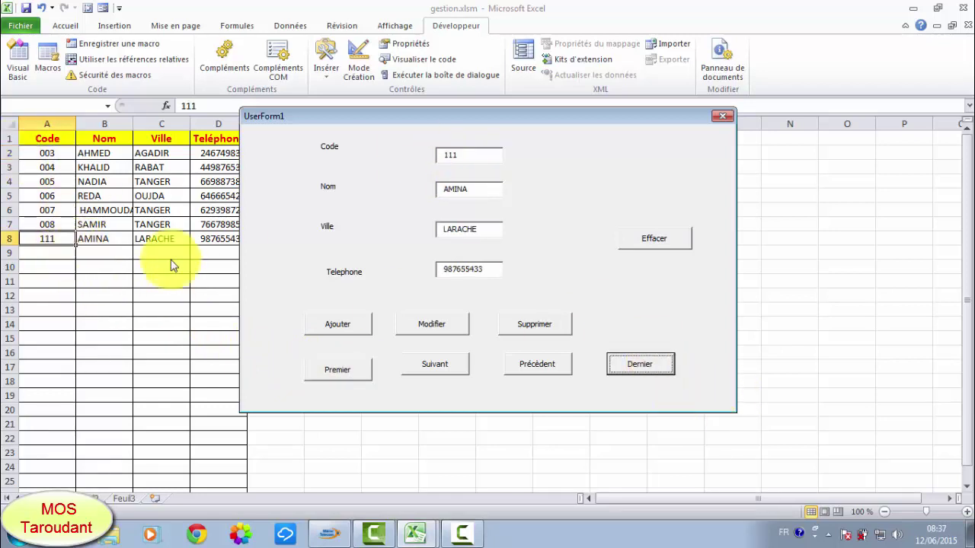
pyautogui.click(722, 115)
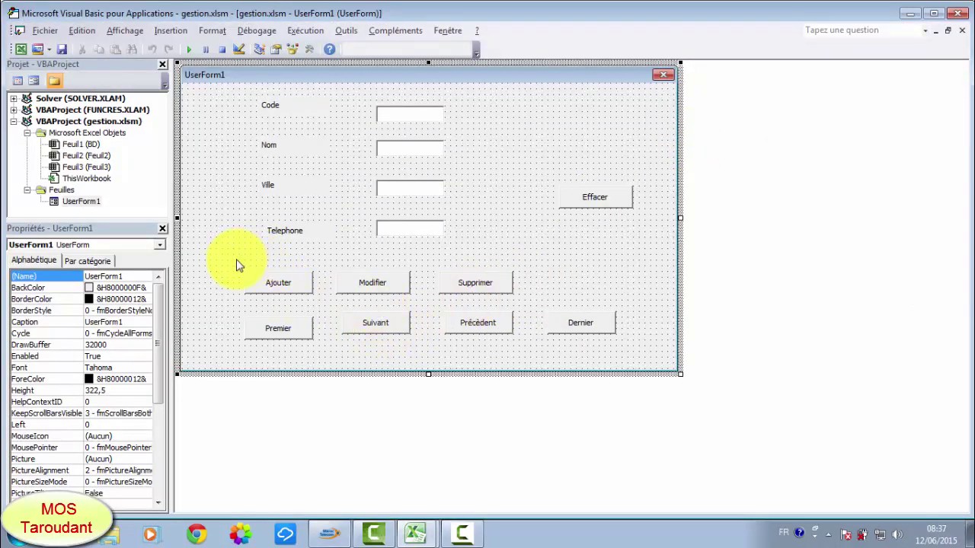
# Step: Move the Ajouter, Modifier and Supprimer buttons up and raise UserForm1's height from 322,5 to 359,25
pyautogui.moveTo(232, 267); pyautogui.dragTo(506, 305)
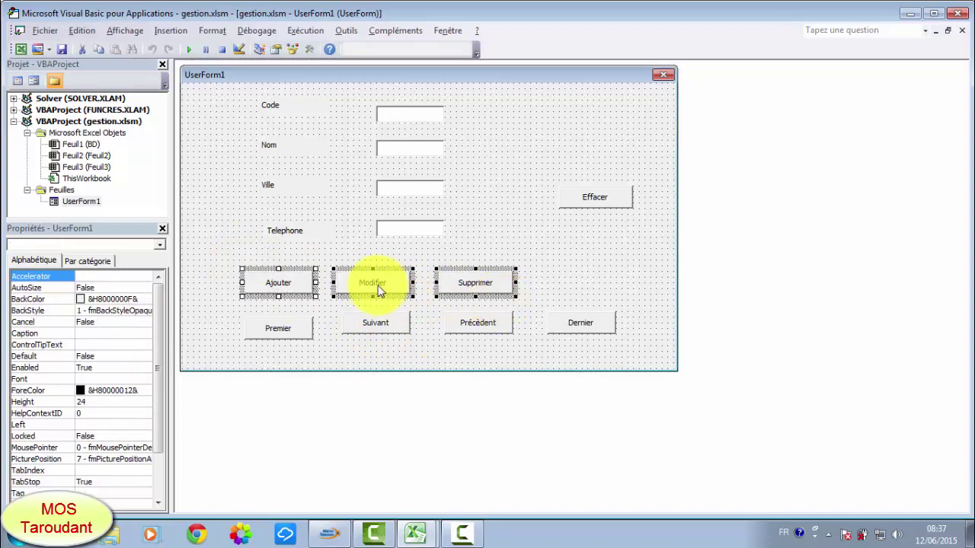
pyautogui.click(373, 272)
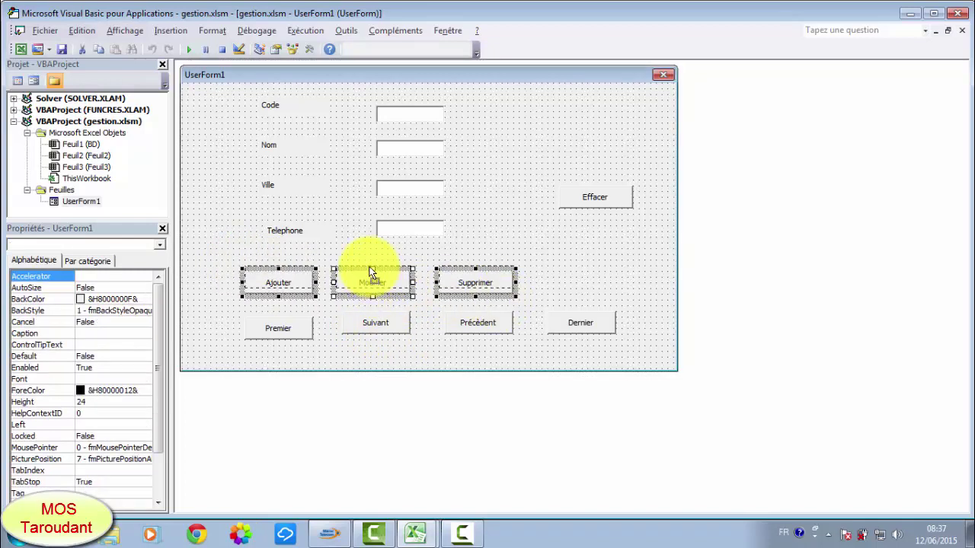
pyautogui.moveTo(373, 269); pyautogui.dragTo(372, 258)
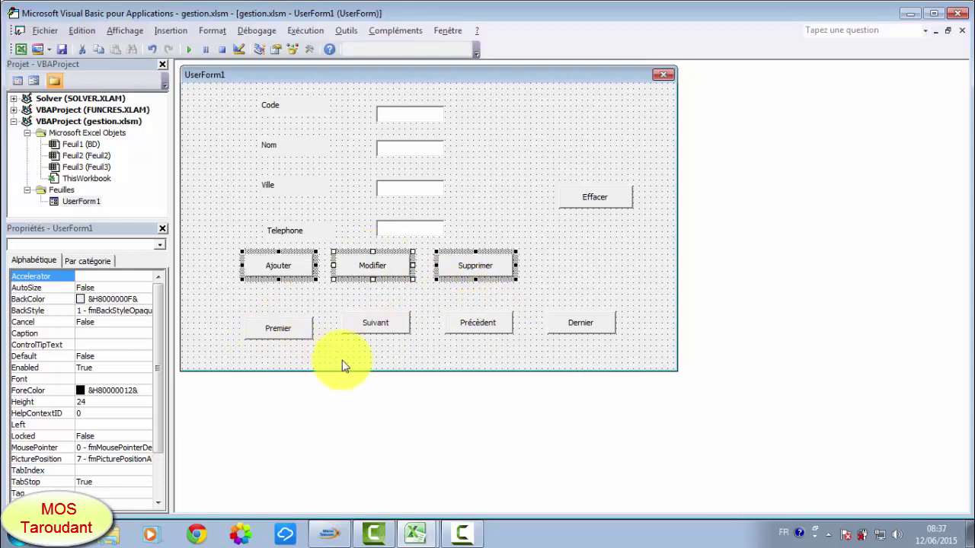
pyautogui.click(394, 369)
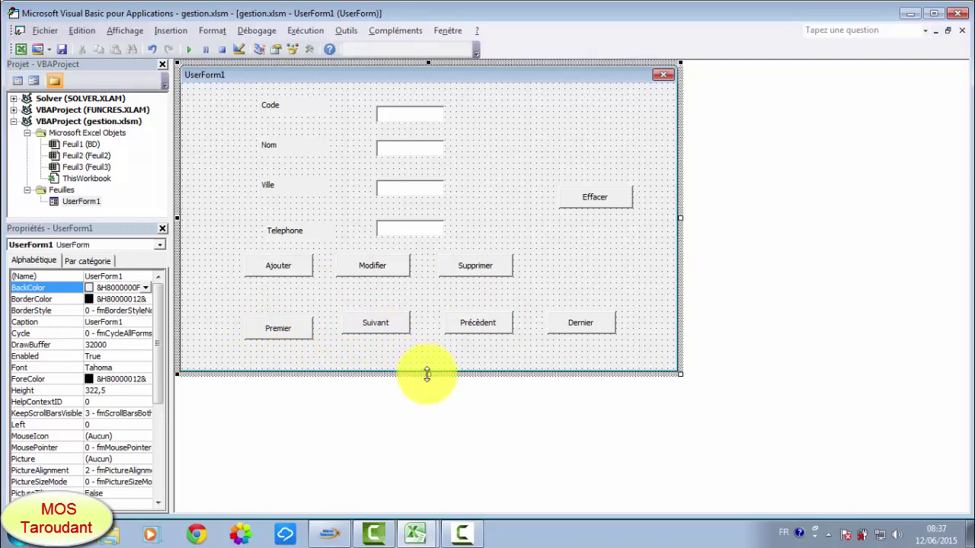
pyautogui.moveTo(428, 373); pyautogui.dragTo(430, 407)
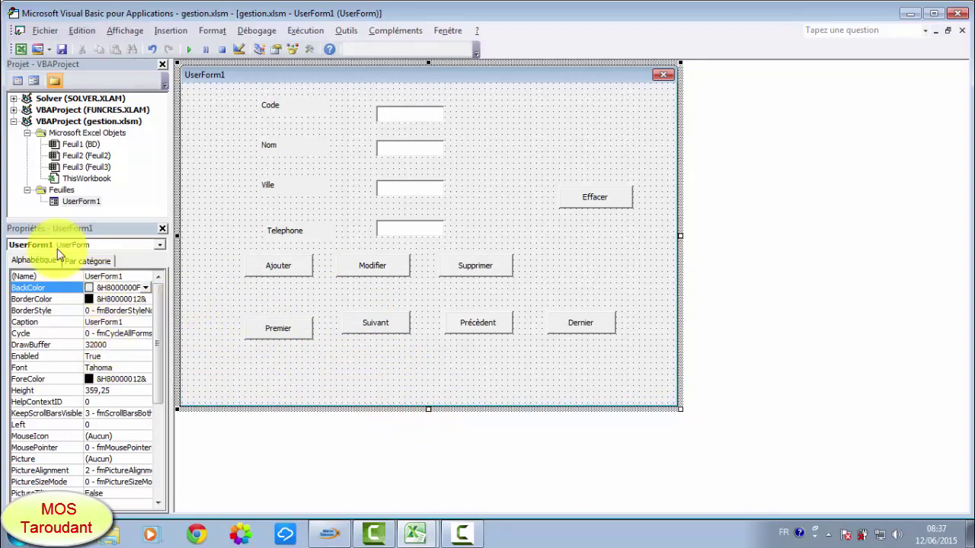
# Step: Draw a wide frame from the Toolbox beneath the navigation buttons, stretching it further left
pyautogui.click(121, 32)
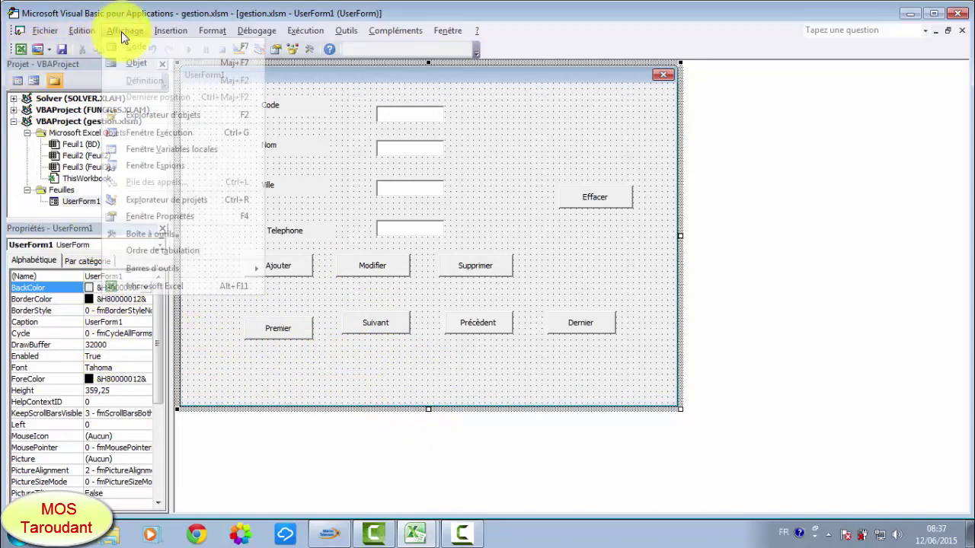
pyautogui.click(156, 236)
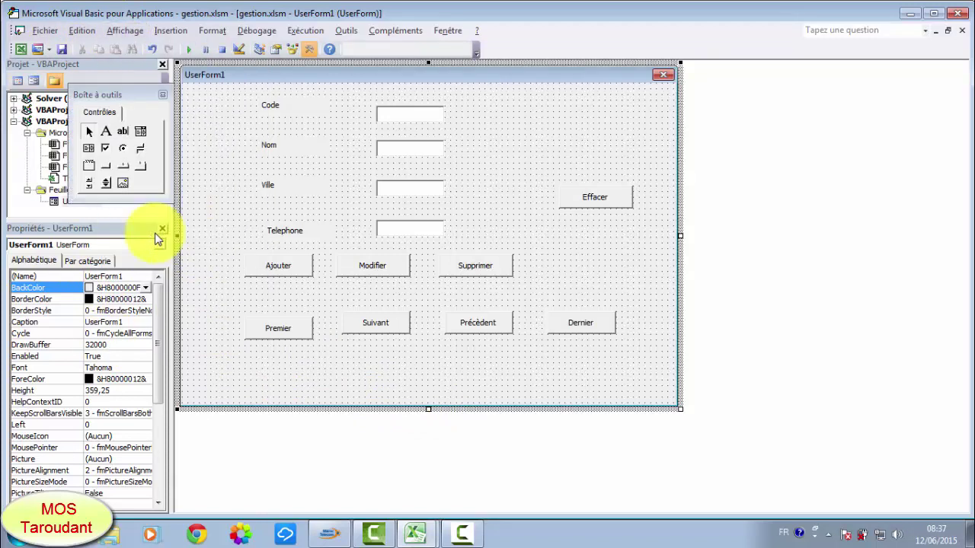
pyautogui.click(89, 167)
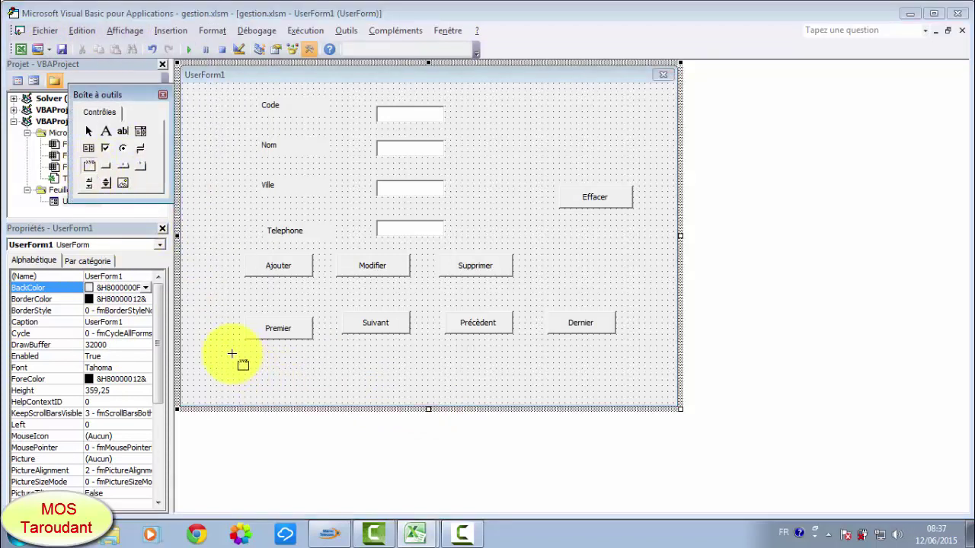
pyautogui.moveTo(227, 350); pyautogui.dragTo(644, 396)
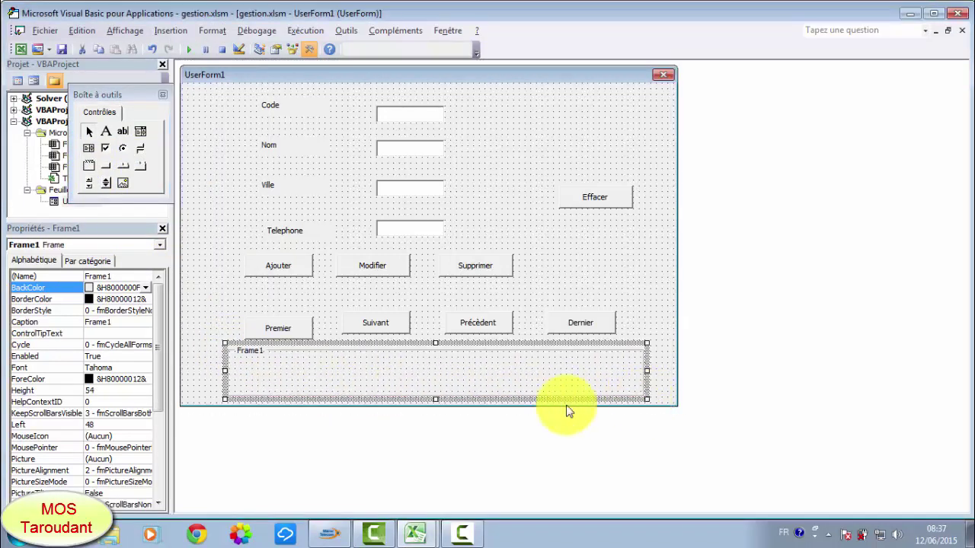
pyautogui.moveTo(219, 371); pyautogui.dragTo(196, 376)
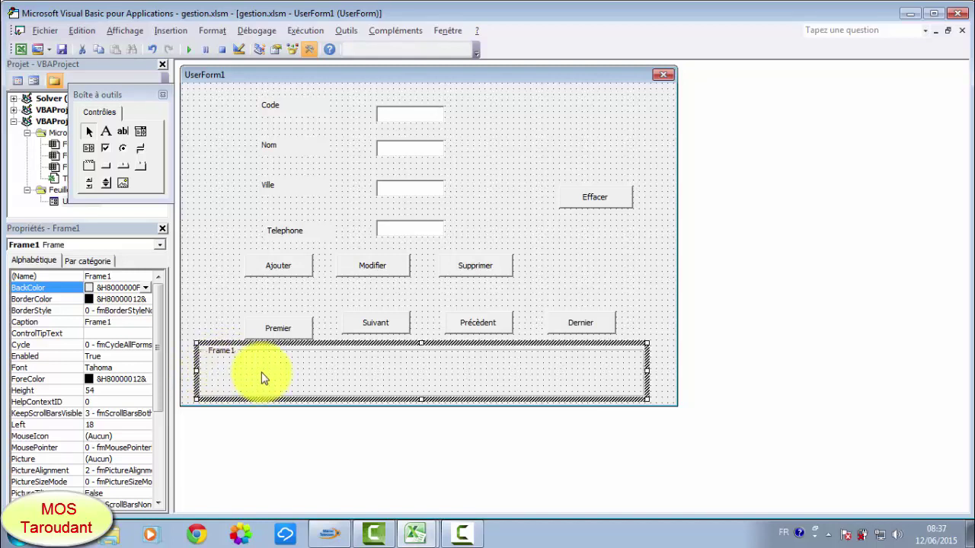
# Step: Clear the Frame1 caption so the frame shows no title
pyautogui.click(97, 326)
pyautogui.doubleClick(96, 323)
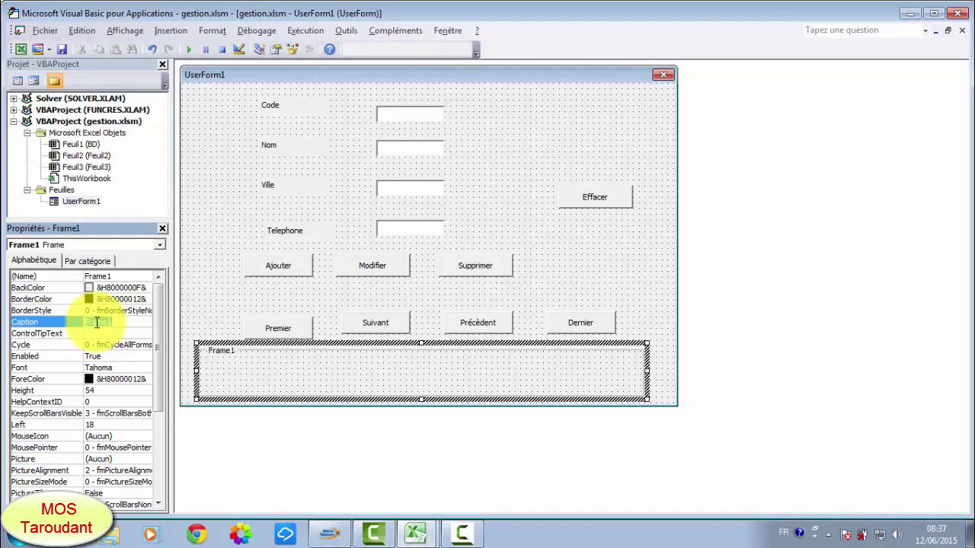
pyautogui.press('BackSpace')
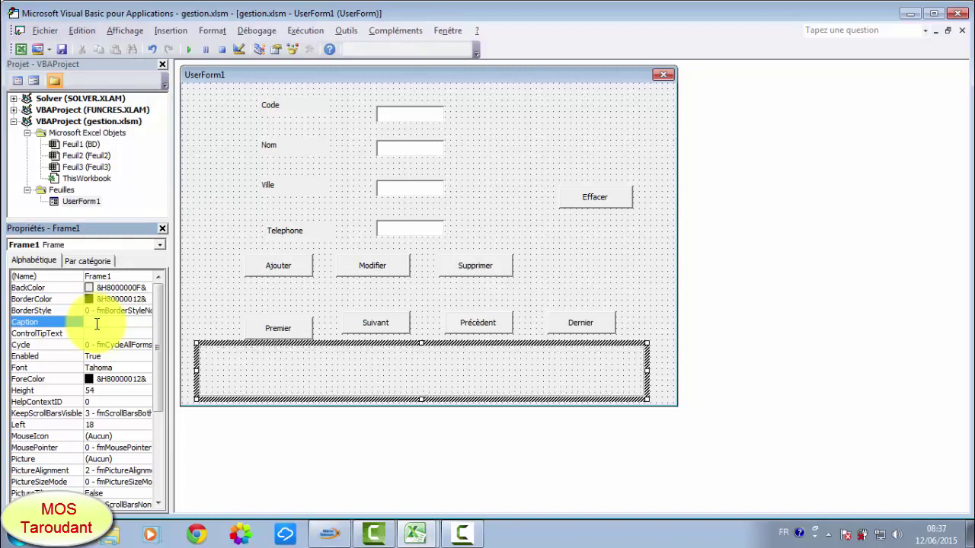
pyautogui.click(335, 377)
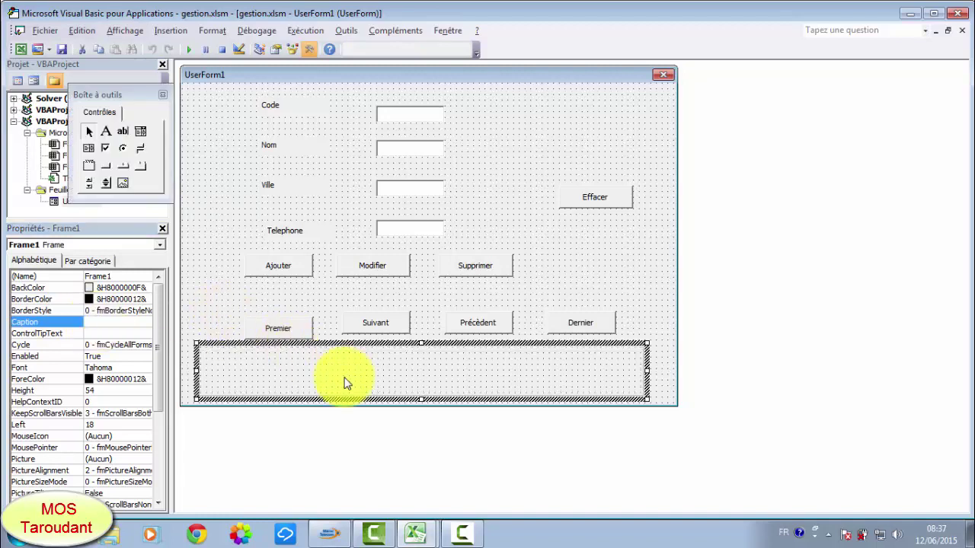
# Step: Move the Premier, Suivant, Précédent and Dernier buttons down into the frame
pyautogui.click(274, 308)
pyautogui.moveTo(245, 308); pyautogui.dragTo(590, 335)
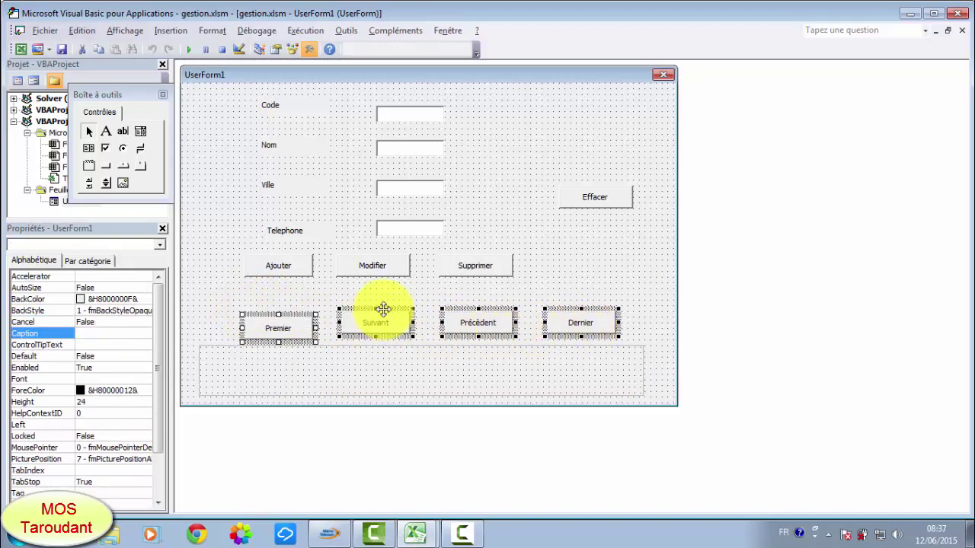
pyautogui.moveTo(384, 309); pyautogui.dragTo(373, 360)
# Step: Shift Premier to the frame's left edge and Dernier to its right edge
pyautogui.click(325, 327)
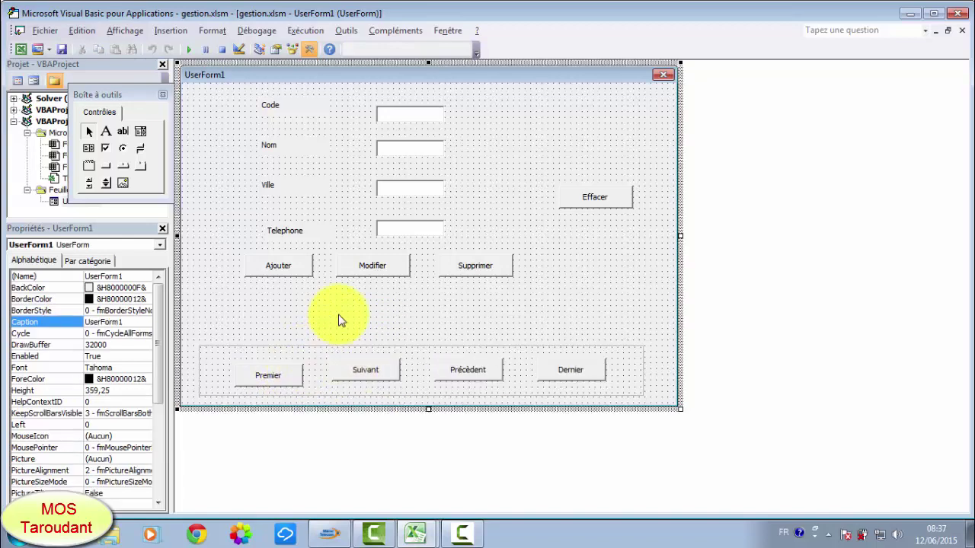
pyautogui.click(274, 374)
pyautogui.moveTo(272, 370); pyautogui.dragTo(248, 370)
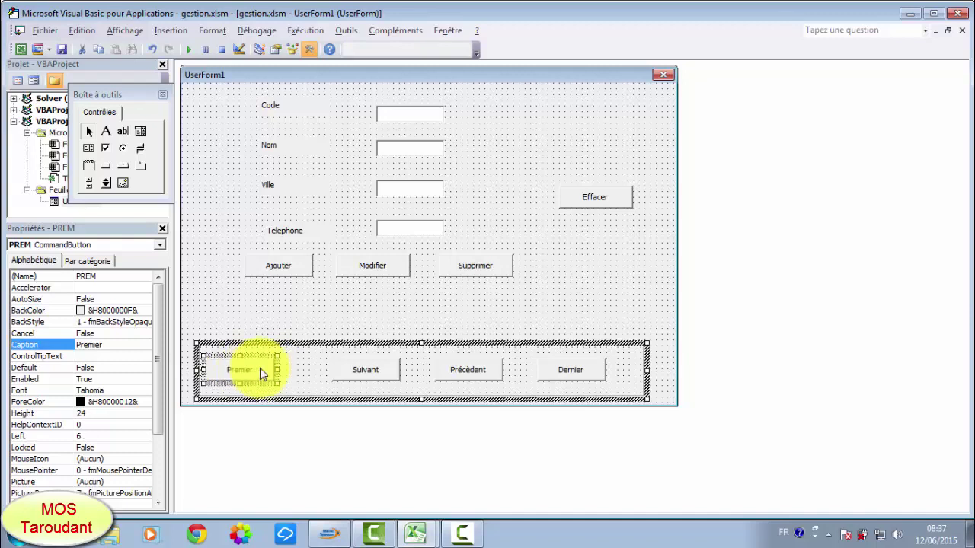
pyautogui.click(285, 368)
pyautogui.moveTo(567, 369); pyautogui.dragTo(598, 374)
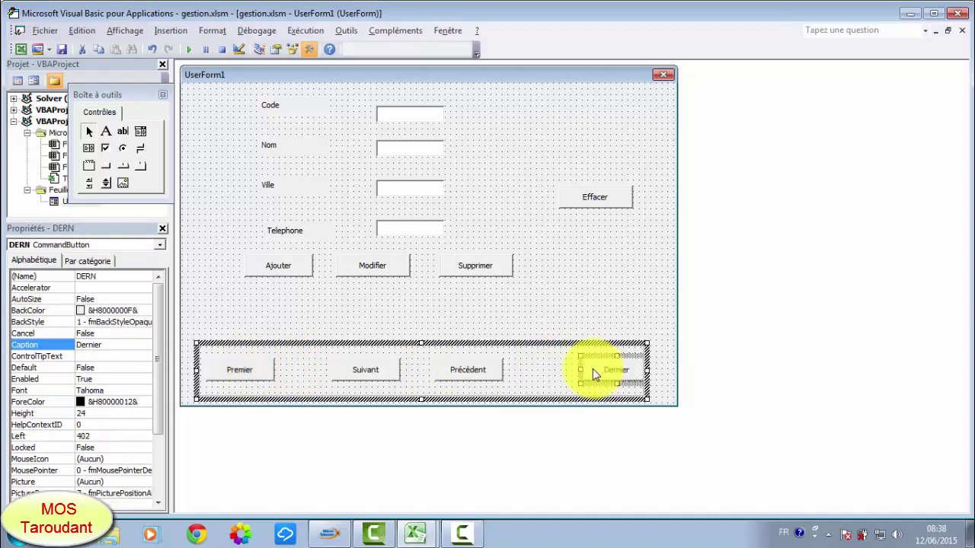
pyautogui.moveTo(598, 374)
pyautogui.mouseDown()
pyautogui.moveTo(592, 381)
pyautogui.moveTo(599, 375)
pyautogui.mouseUp()
pyautogui.click(670, 323)
pyautogui.click(653, 301)
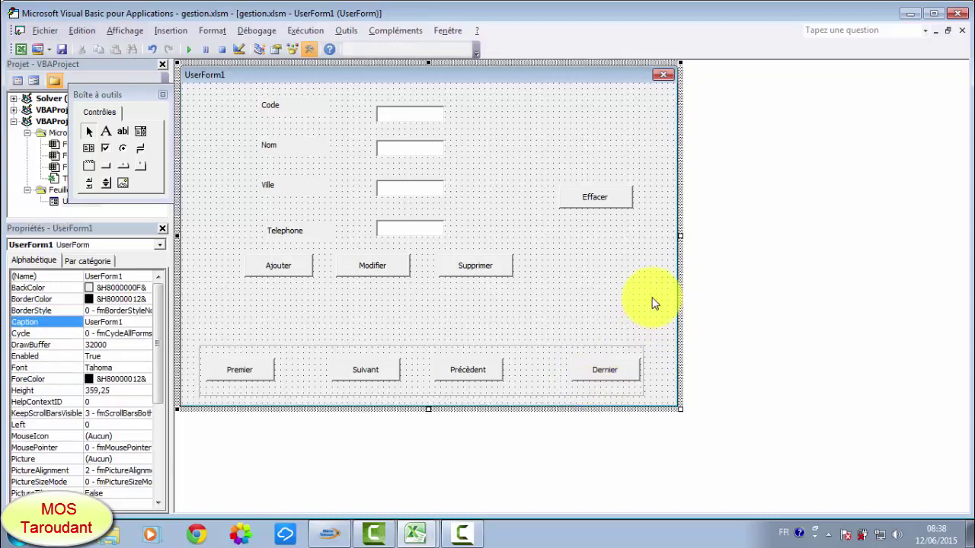
# Step: Change the Premier button's caption to |< and make the button narrower
pyautogui.click(248, 368)
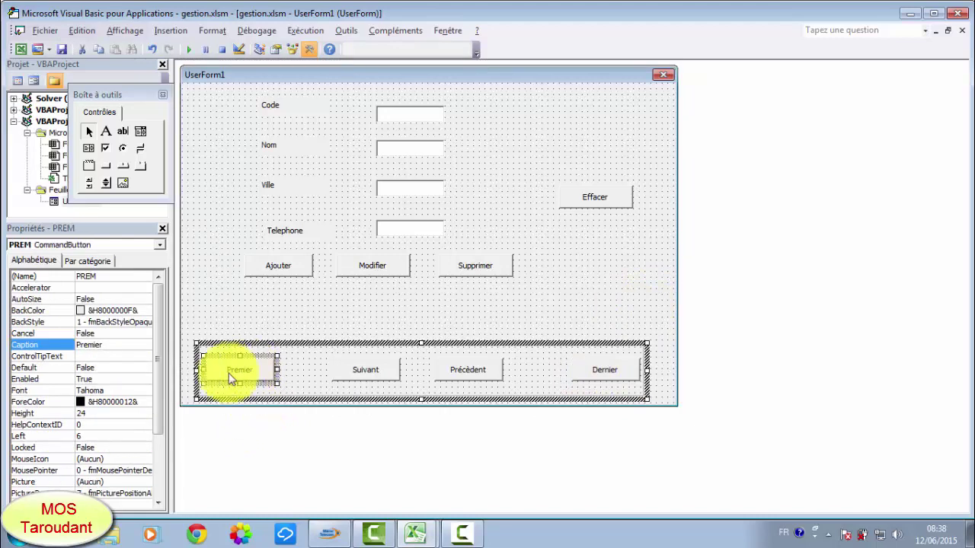
pyautogui.doubleClick(90, 344)
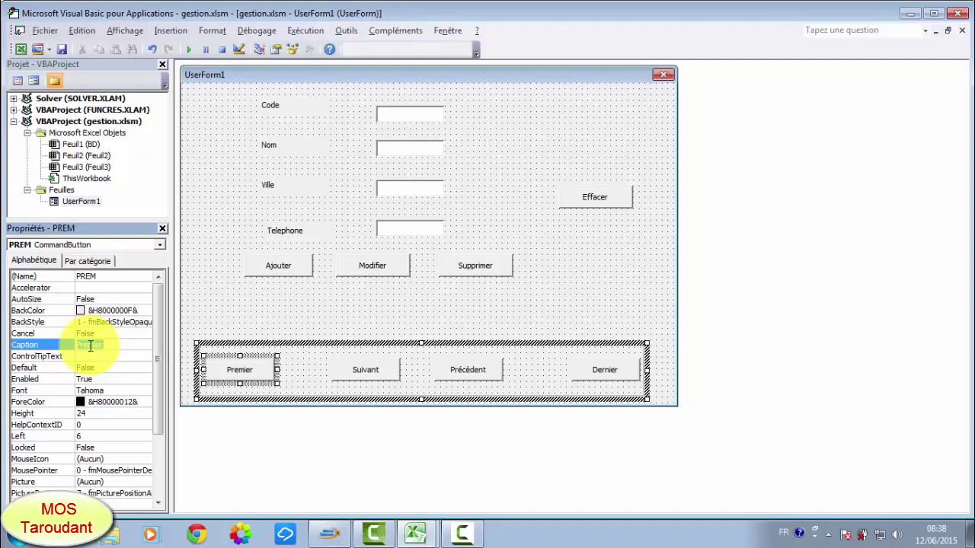
pyautogui.write('|')
pyautogui.write('<')
pyautogui.click(303, 373)
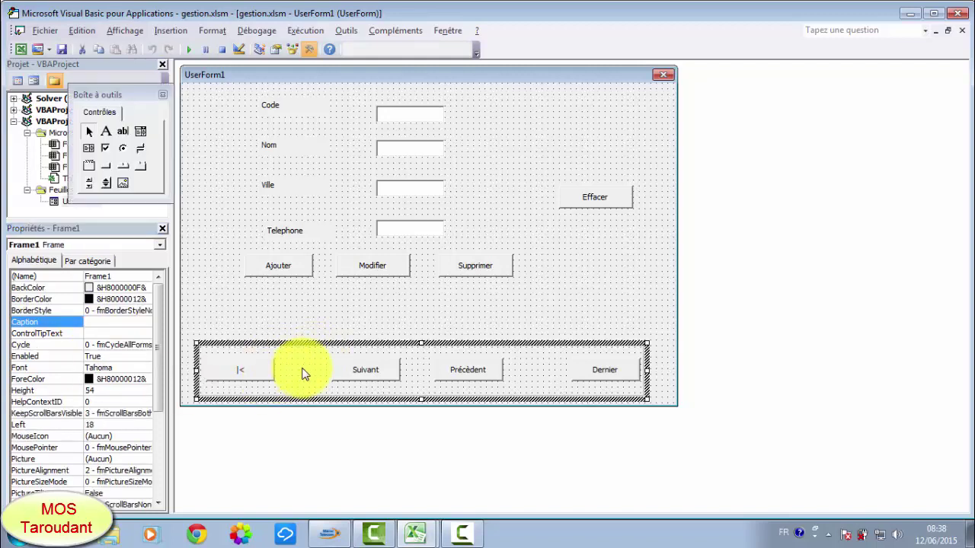
pyautogui.click(248, 370)
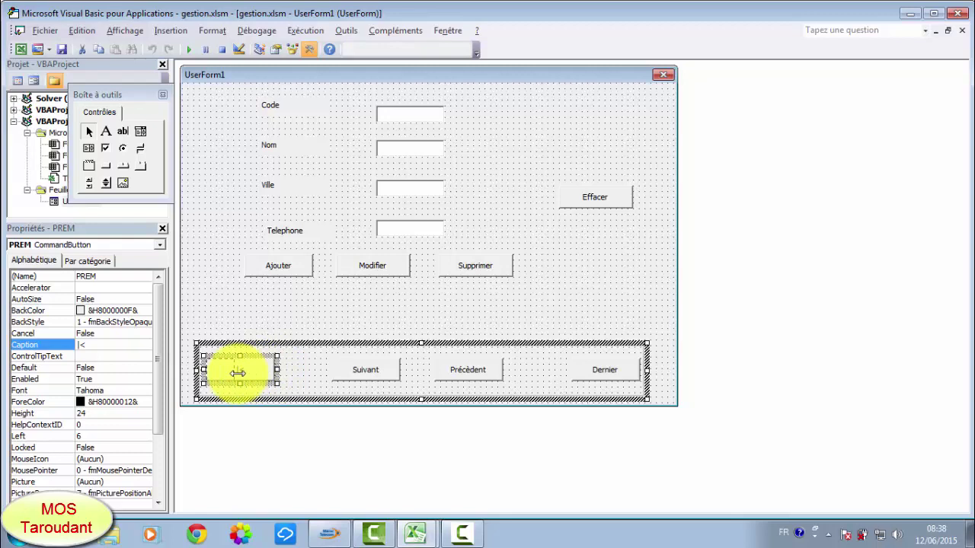
pyautogui.moveTo(238, 374); pyautogui.dragTo(235, 373)
pyautogui.click(251, 375)
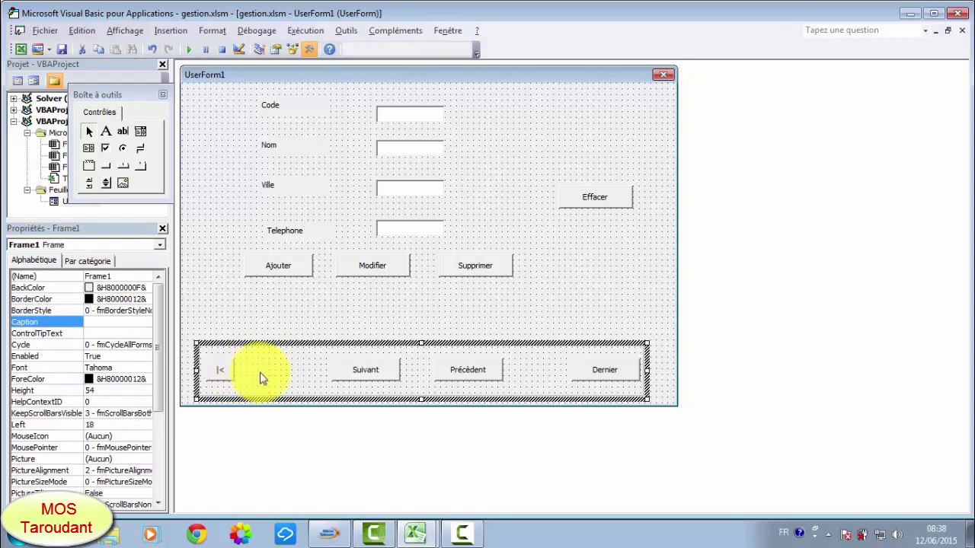
# Step: Move the Suivant button left, right beside the |< button
pyautogui.click(359, 375)
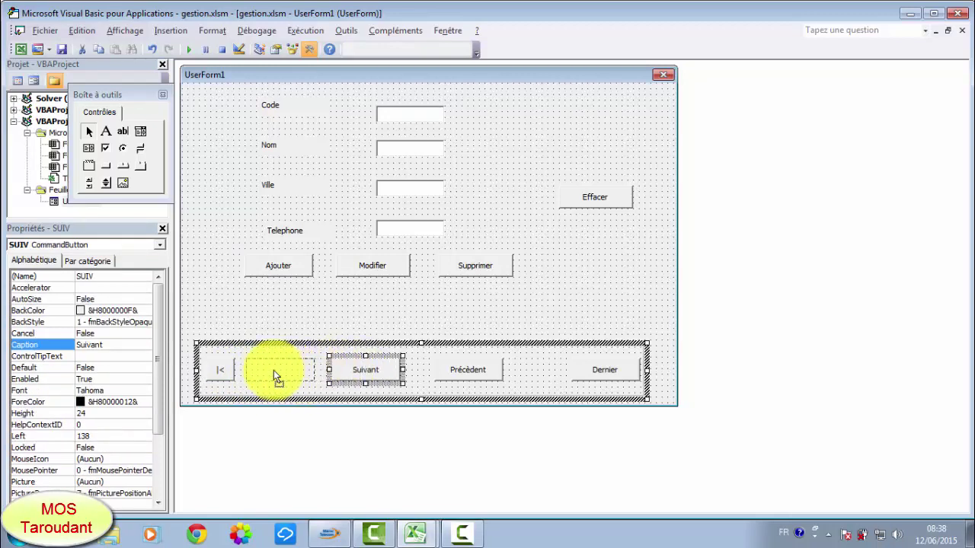
pyautogui.moveTo(273, 371); pyautogui.dragTo(269, 373)
pyautogui.click(357, 382)
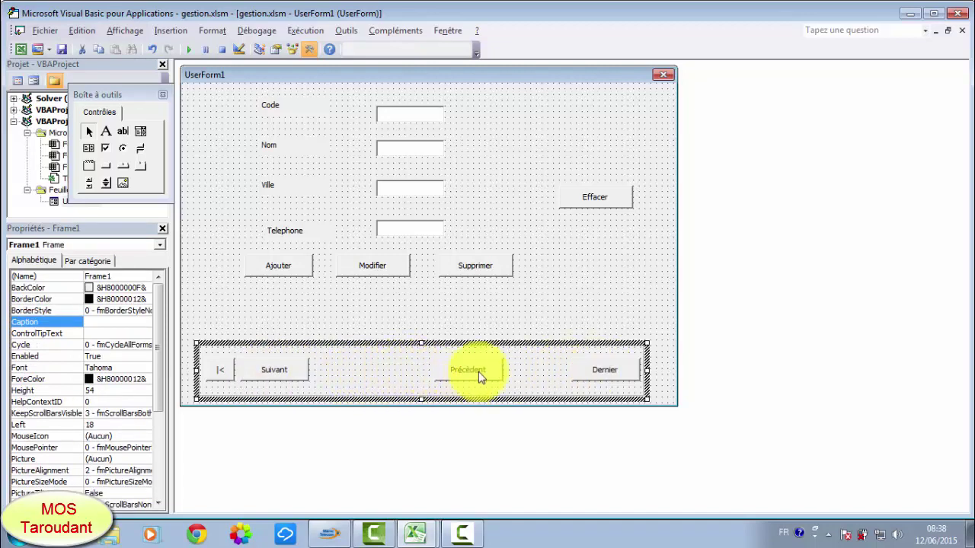
# Step: Change the Dernier button's caption to >| and narrow it from its left side
pyautogui.doubleClick(592, 369)
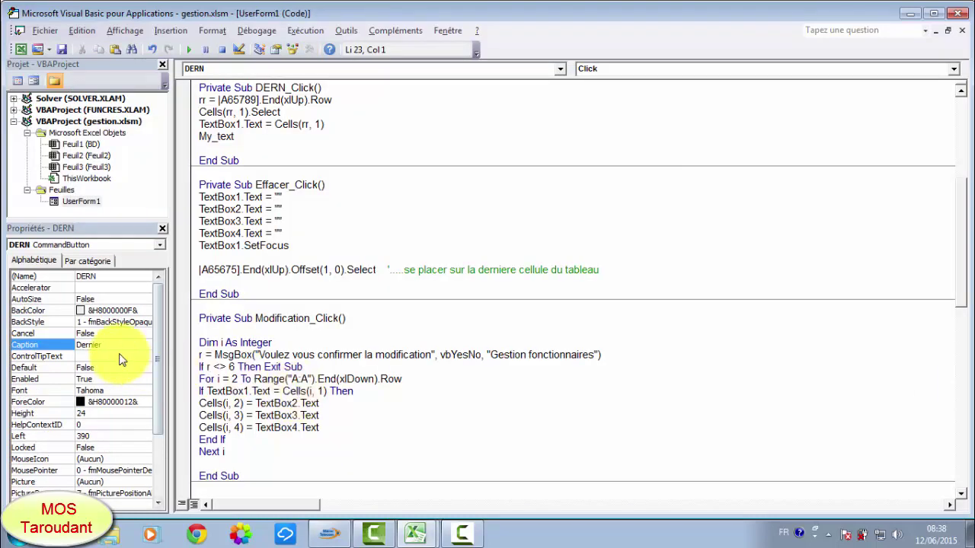
pyautogui.doubleClick(67, 200)
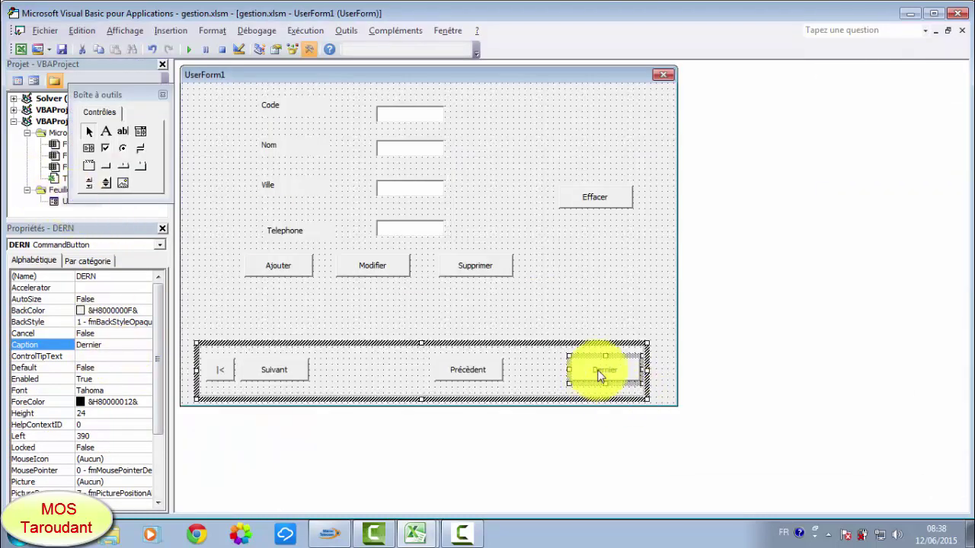
pyautogui.doubleClick(90, 345)
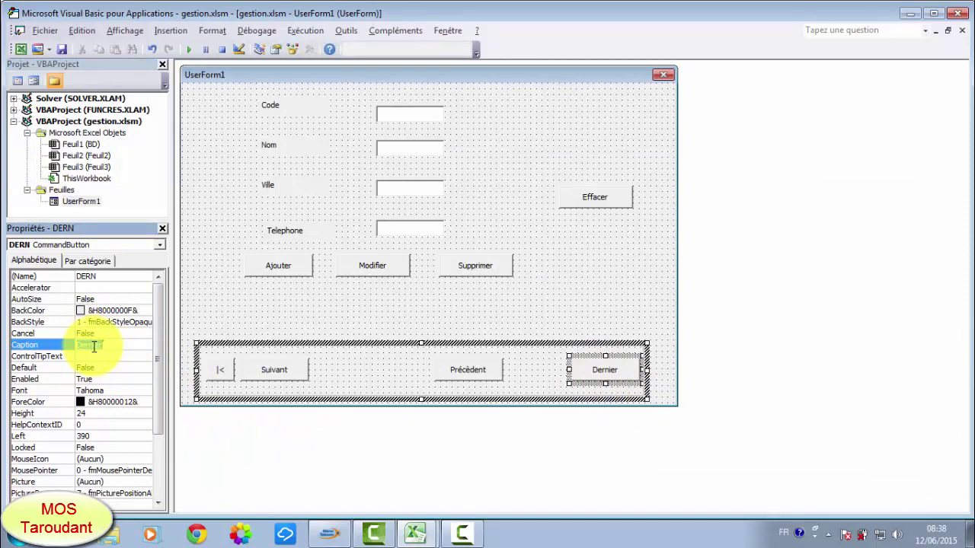
pyautogui.write('>|')
pyautogui.click(402, 372)
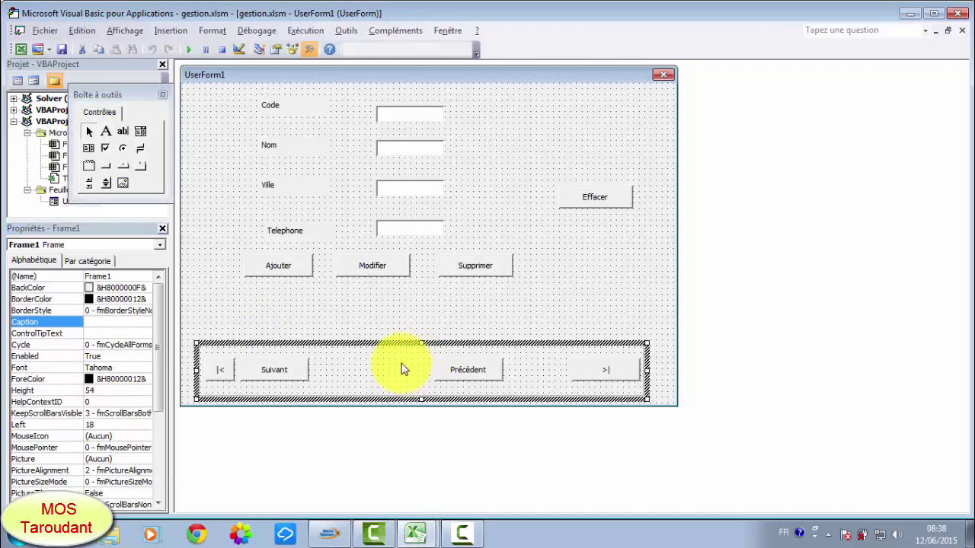
pyautogui.click(595, 381)
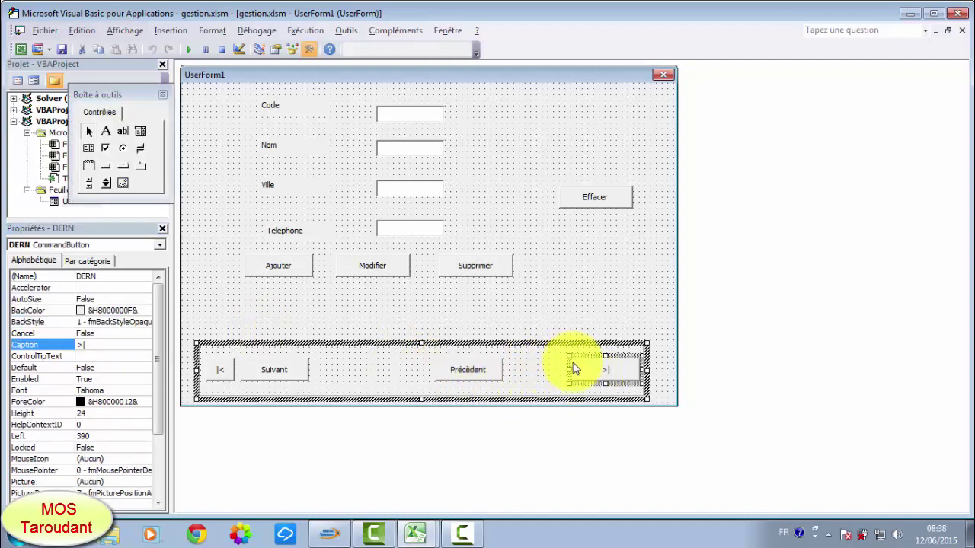
pyautogui.moveTo(569, 370); pyautogui.dragTo(602, 369)
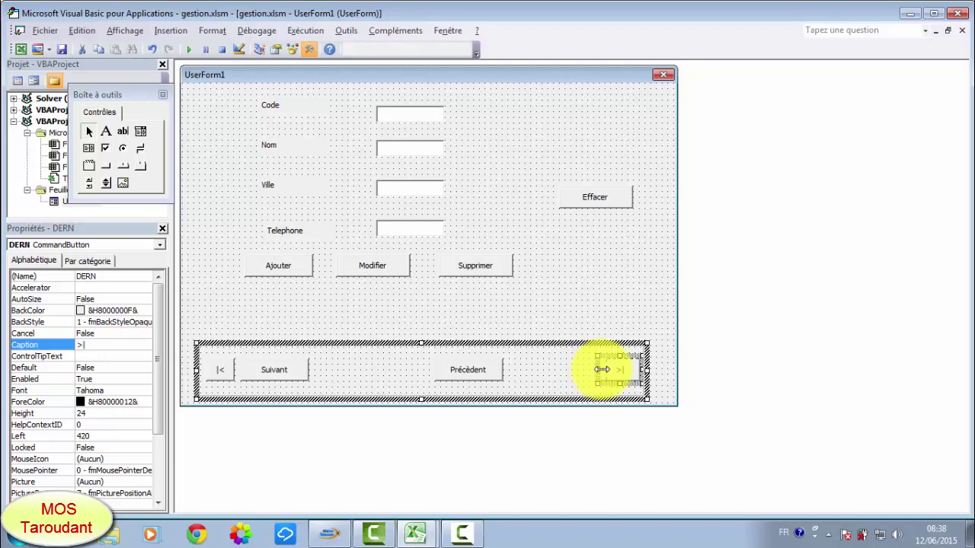
pyautogui.click(605, 369)
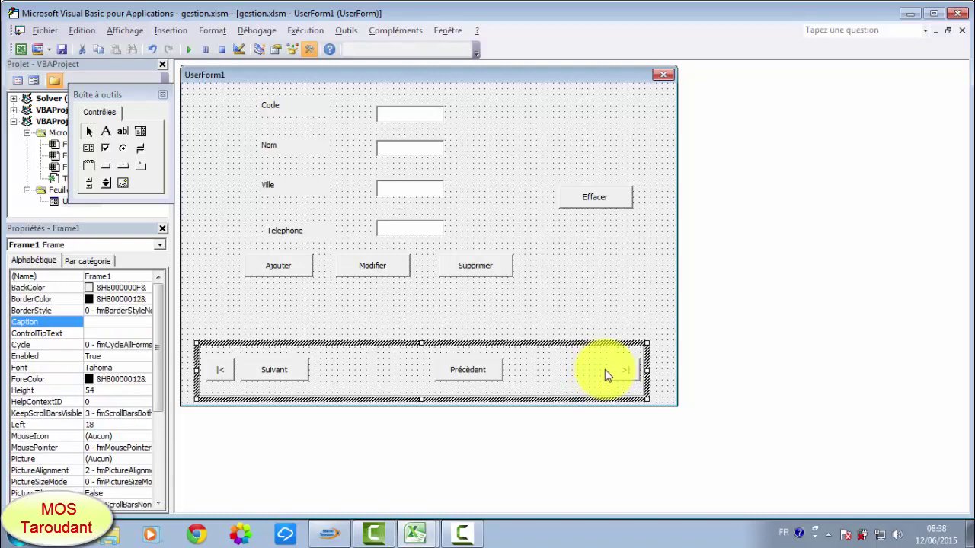
# Step: Move the Précédent button right so it sits just left of >|
pyautogui.click(465, 373)
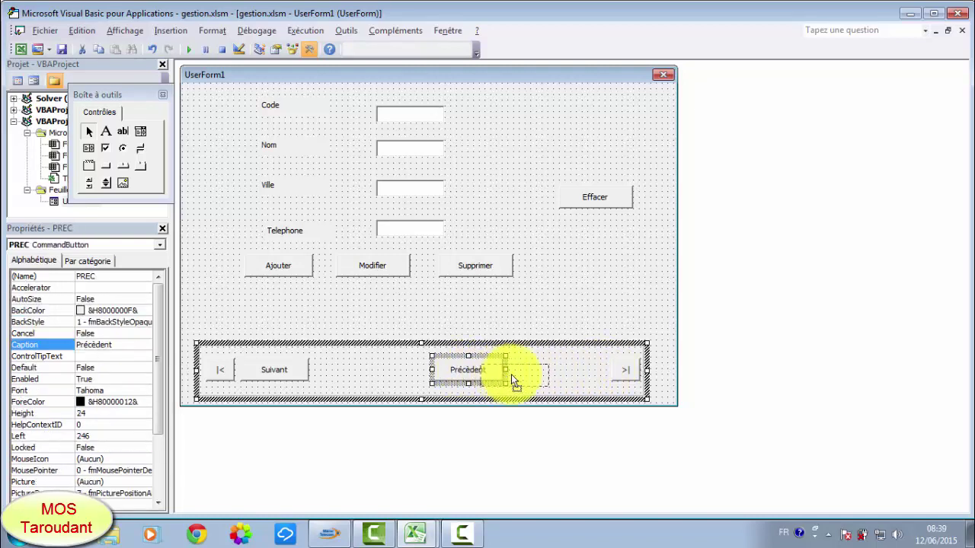
pyautogui.moveTo(511, 376); pyautogui.dragTo(559, 373)
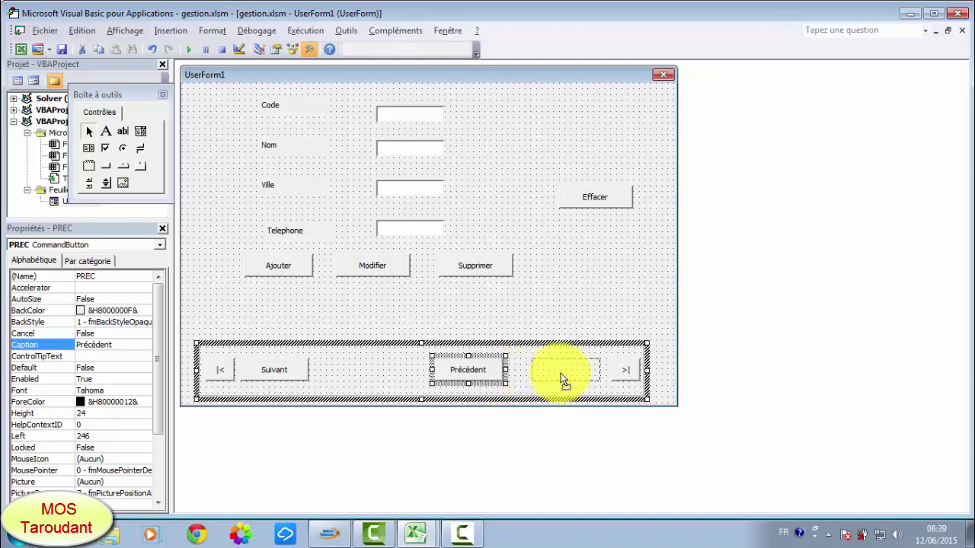
pyautogui.moveTo(565, 378); pyautogui.dragTo(567, 377)
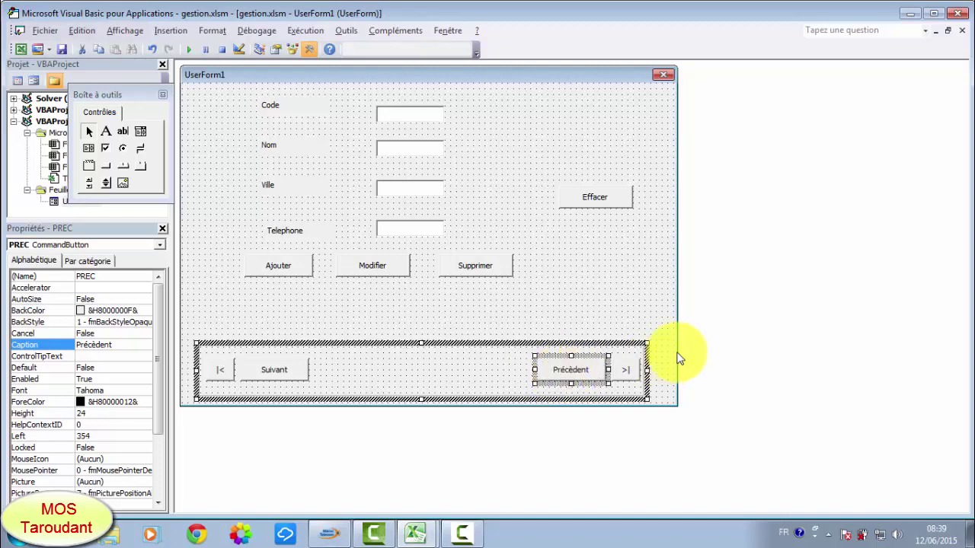
pyautogui.click(622, 300)
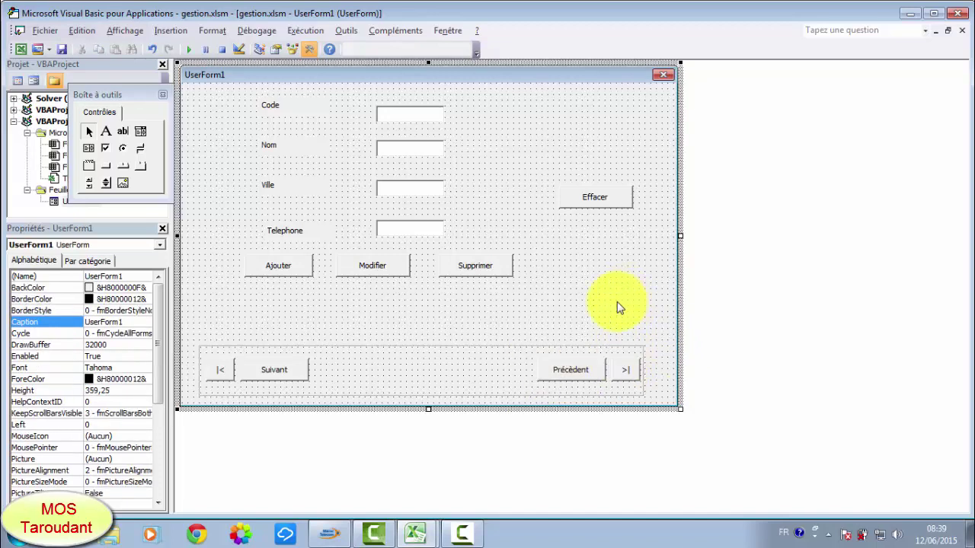
# Step: Draw a new label in the navigation frame beside Suivant
pyautogui.click(107, 132)
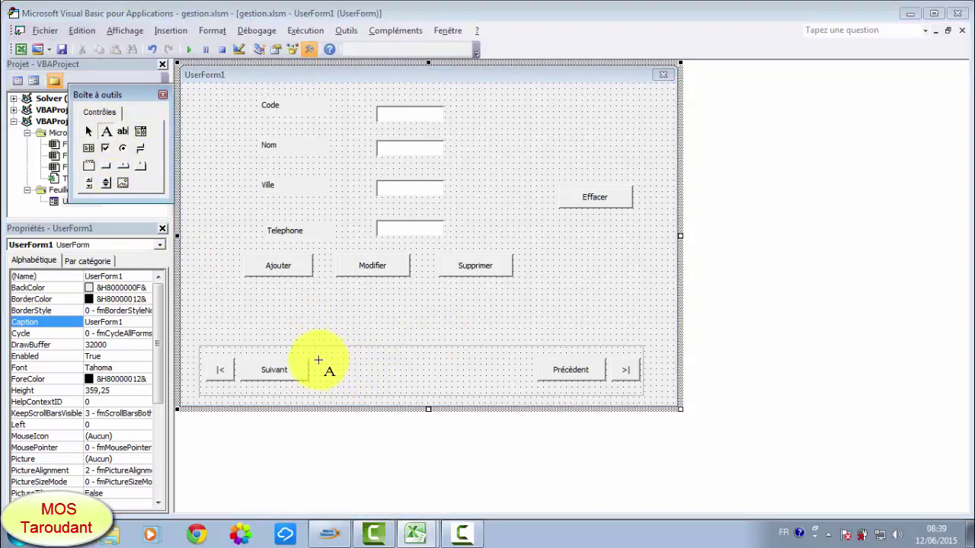
pyautogui.moveTo(321, 361); pyautogui.dragTo(402, 379)
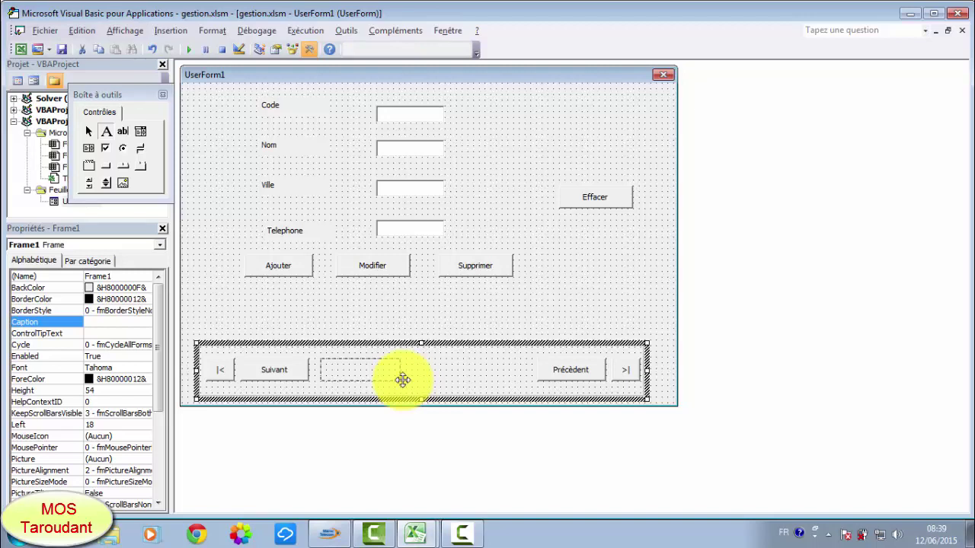
pyautogui.moveTo(402, 379); pyautogui.dragTo(402, 381)
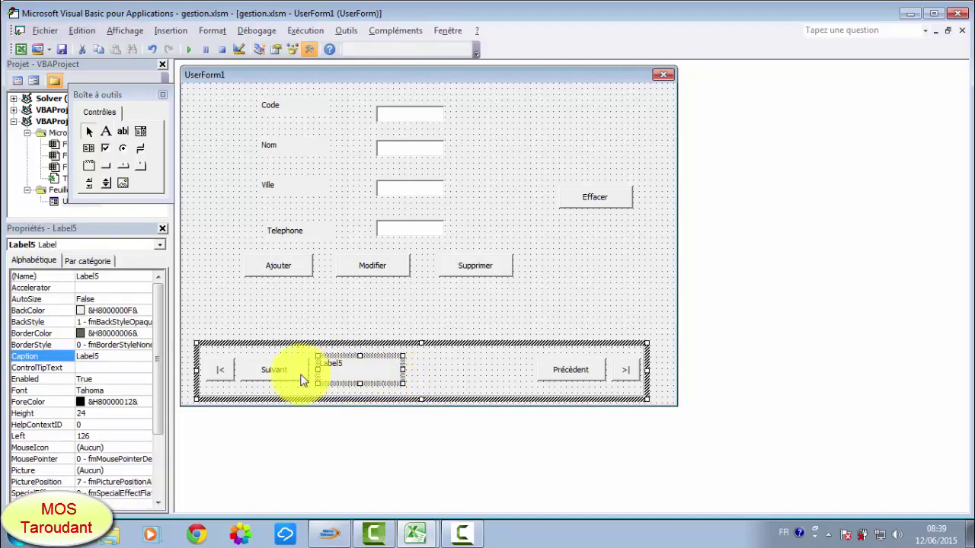
# Step: Caption the new label 'Enregistrement' and nudge it slightly down in the frame
pyautogui.click(98, 358)
pyautogui.click(98, 358)
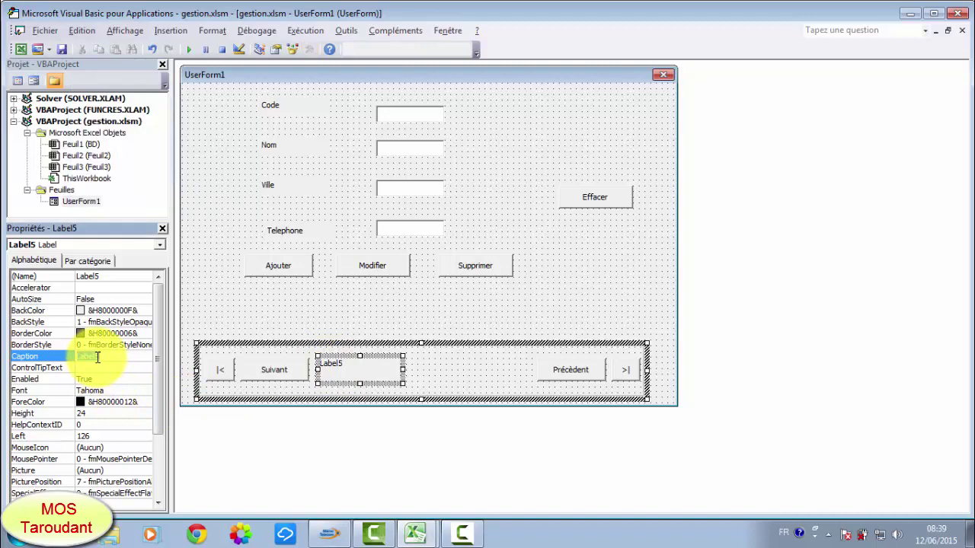
pyautogui.write('Enregistrement')
pyautogui.click(363, 303)
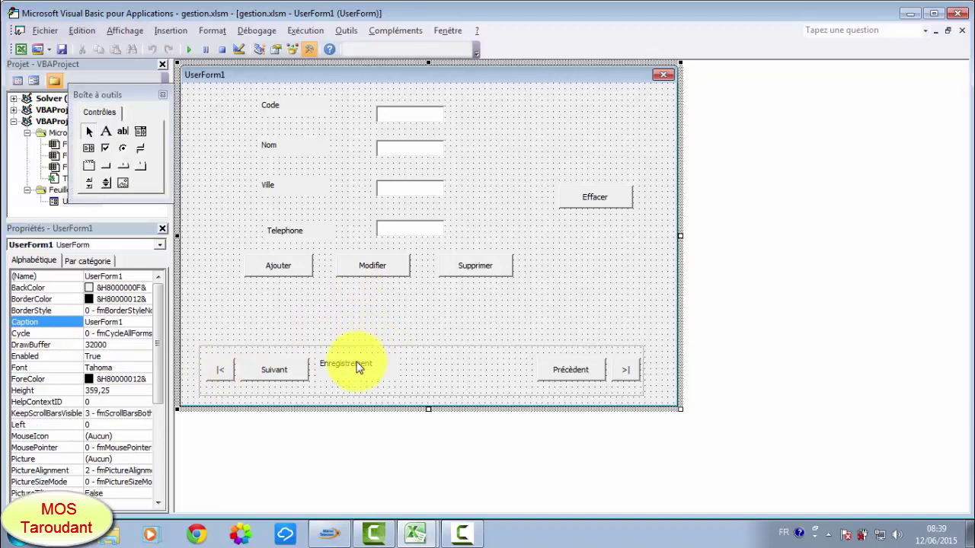
pyautogui.moveTo(358, 367); pyautogui.dragTo(361, 375)
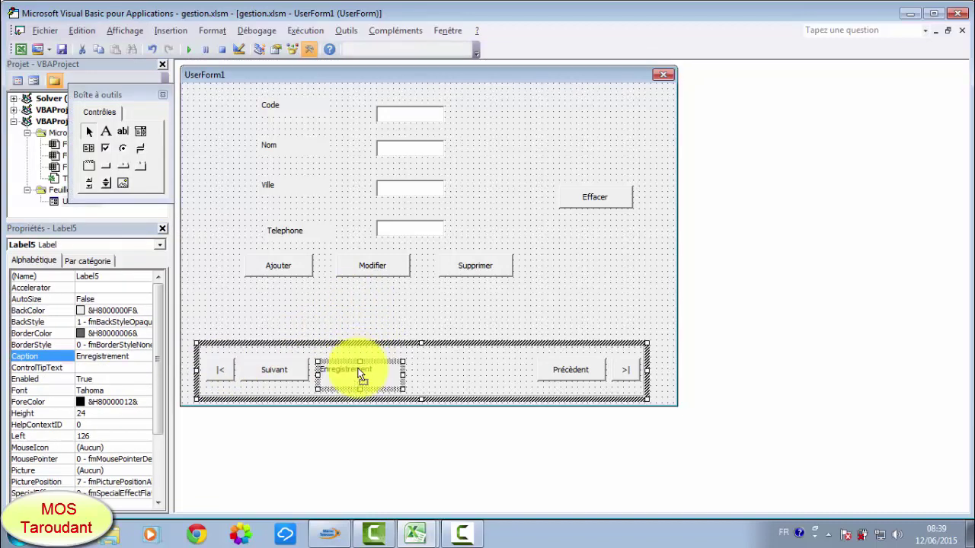
pyautogui.click(445, 369)
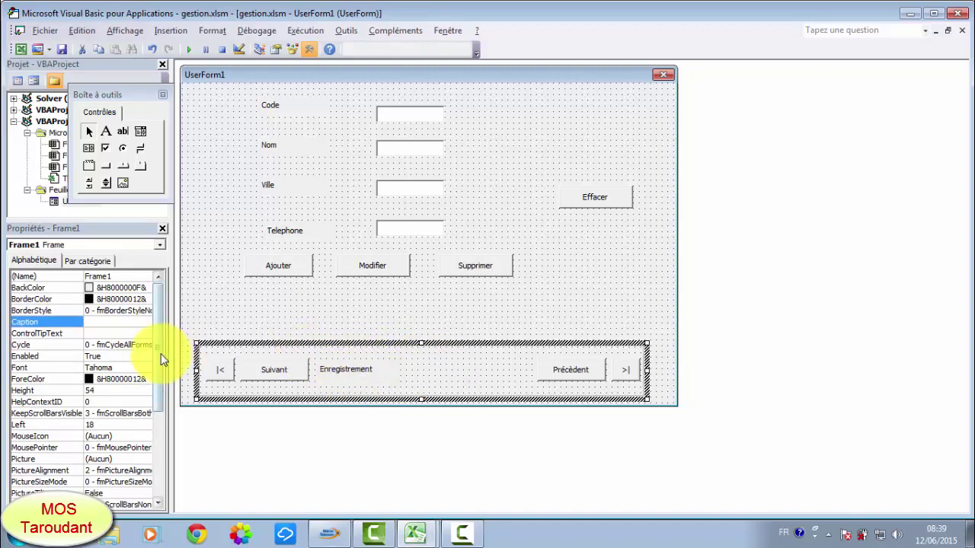
pyautogui.click(104, 132)
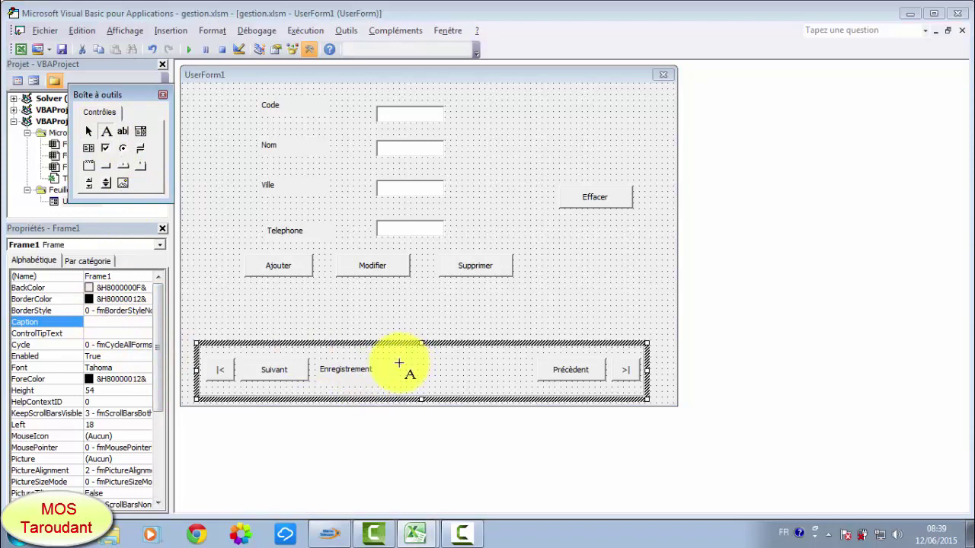
# Step: Add Label6 right of Enregistrement, narrowing Enregistrement and shifting Label6 left
pyautogui.moveTo(399, 362); pyautogui.dragTo(442, 381)
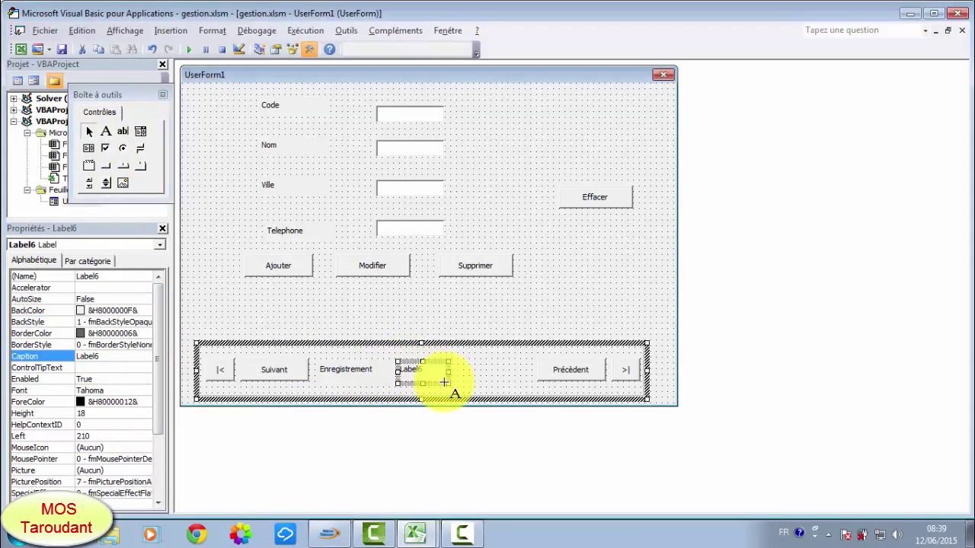
pyautogui.click(375, 377)
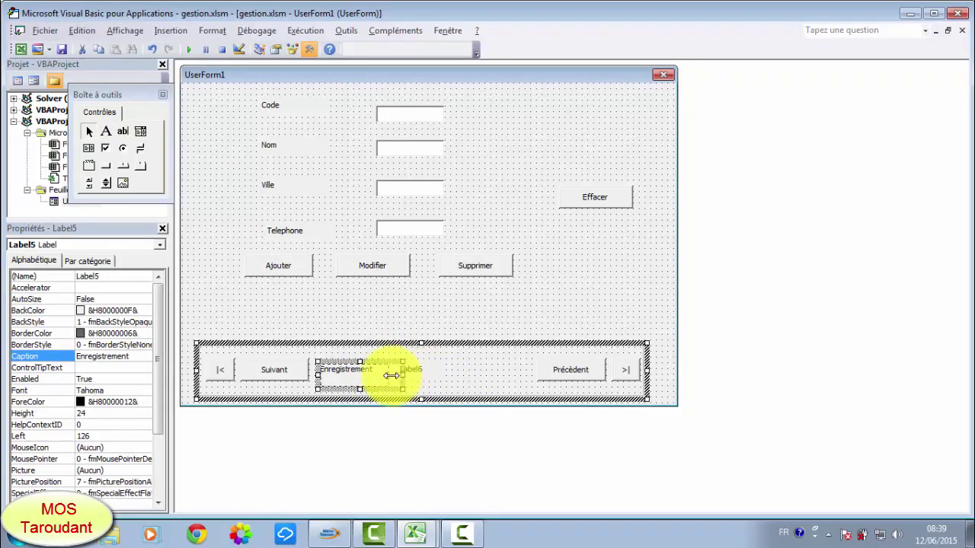
pyautogui.moveTo(403, 375); pyautogui.dragTo(387, 375)
pyautogui.click(463, 376)
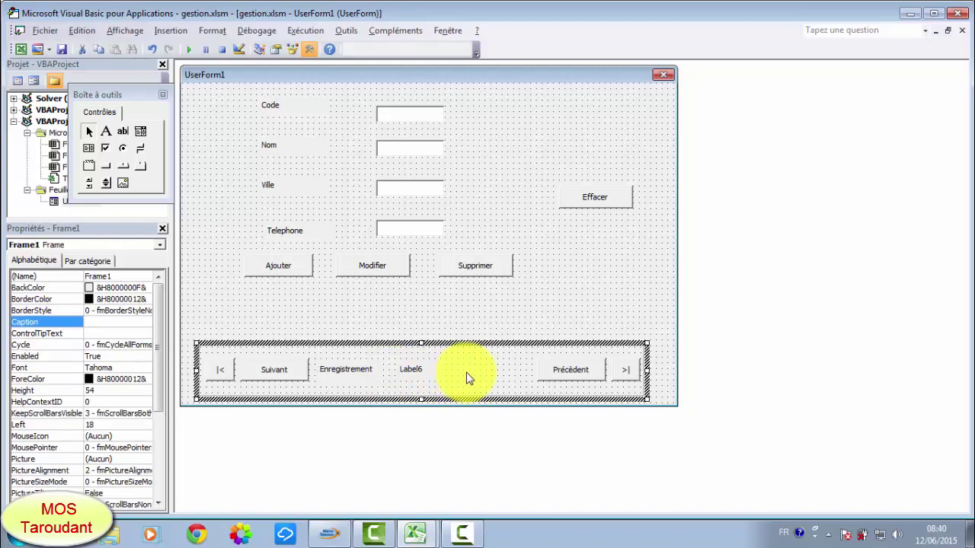
pyautogui.click(412, 370)
pyautogui.moveTo(406, 372); pyautogui.dragTo(395, 372)
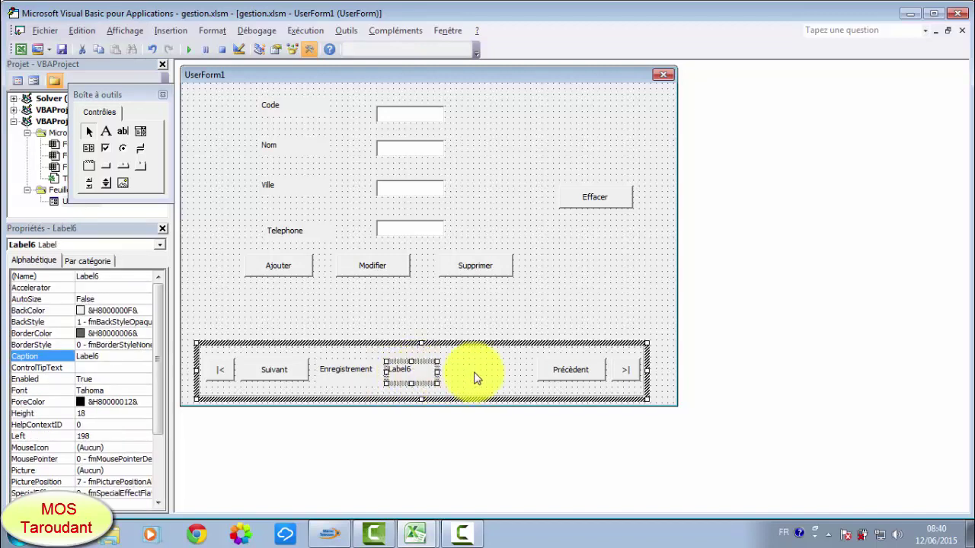
pyautogui.click(470, 373)
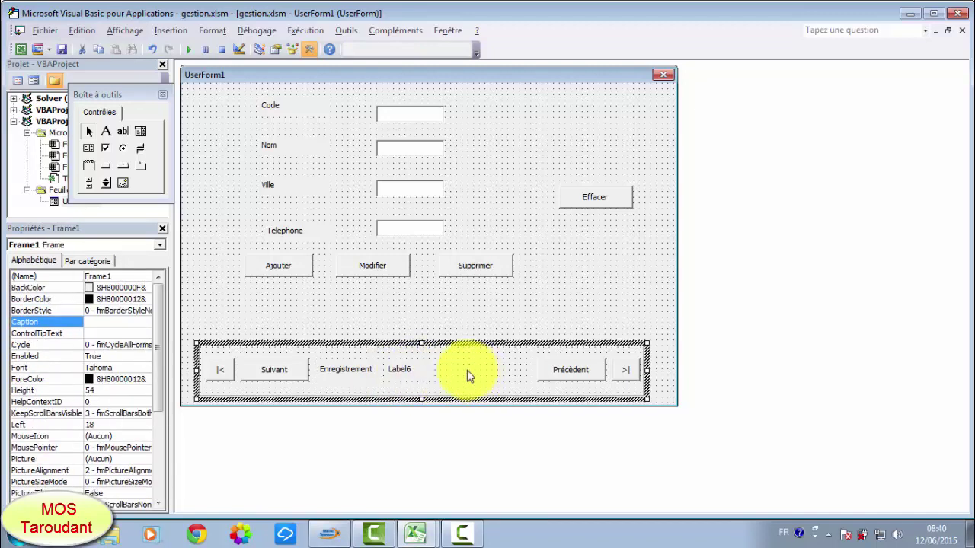
# Step: Add a third label, Label7, after Label6 with the caption 'sur'
pyautogui.click(106, 131)
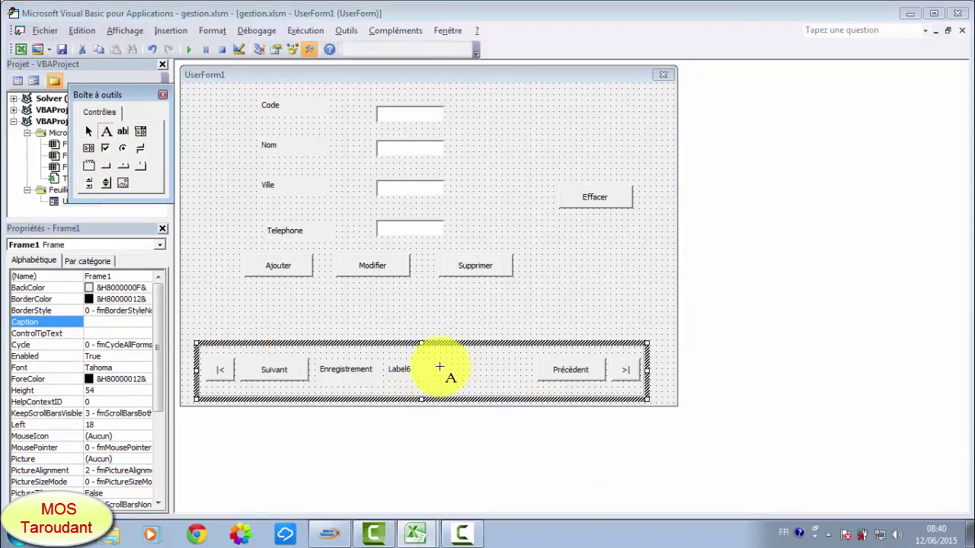
pyautogui.moveTo(437, 366); pyautogui.dragTo(472, 383)
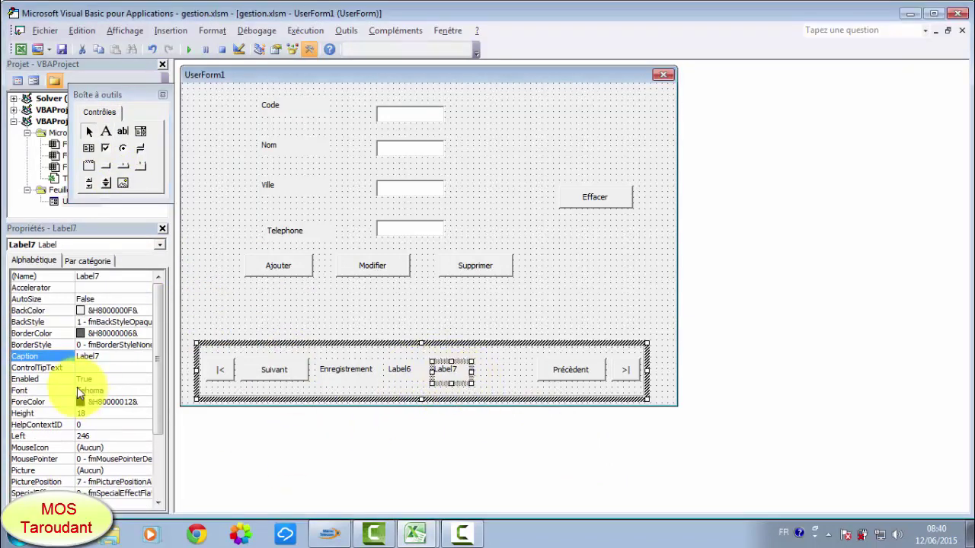
pyautogui.click(94, 358)
pyautogui.doubleClick(93, 358)
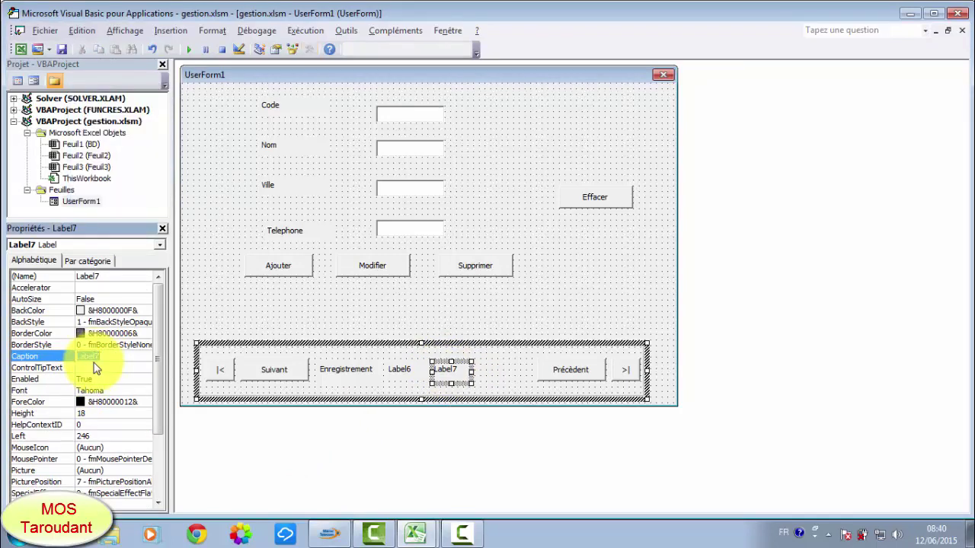
pyautogui.write('sur')
pyautogui.click(545, 312)
pyautogui.click(492, 376)
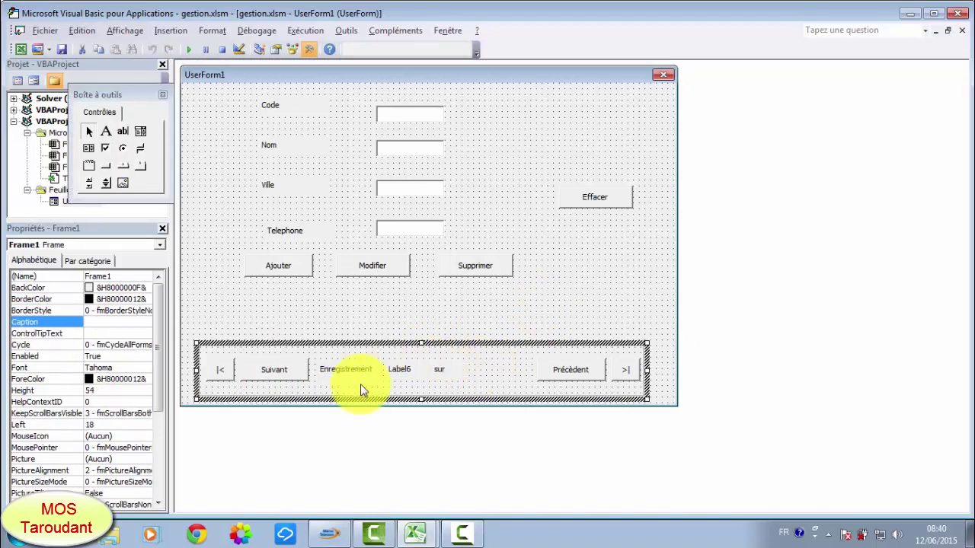
# Step: Replace the text box after 'sur' with a new label, Label8
pyautogui.click(124, 133)
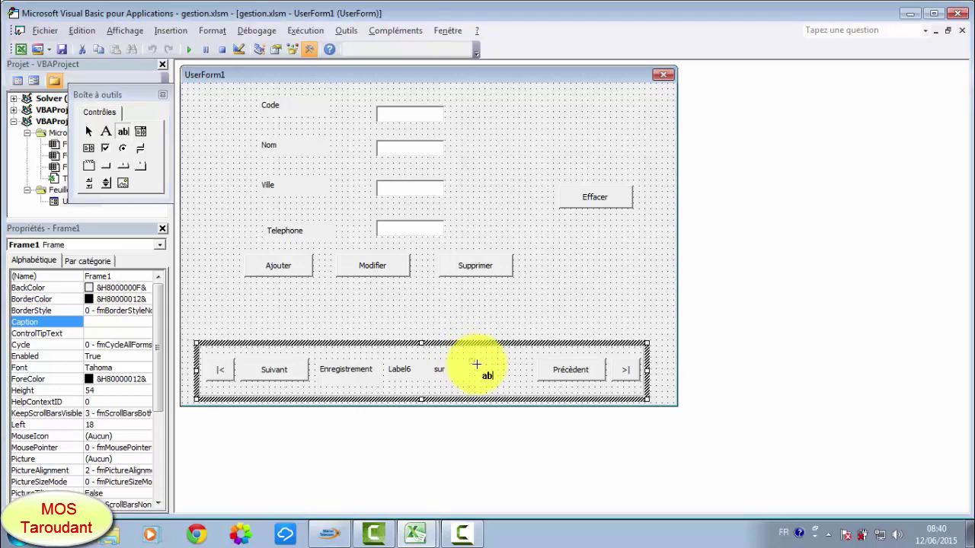
pyautogui.moveTo(466, 356); pyautogui.dragTo(506, 385)
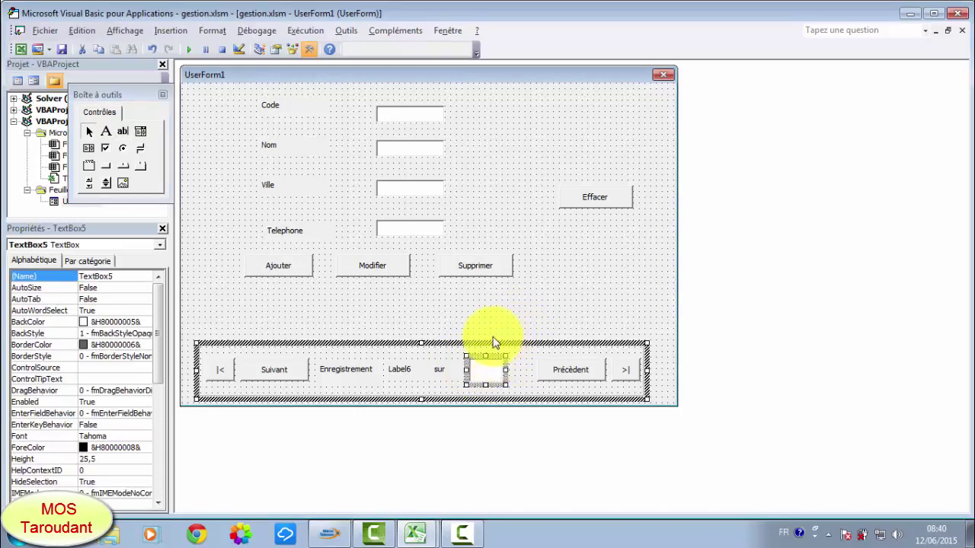
pyautogui.press('Delete')
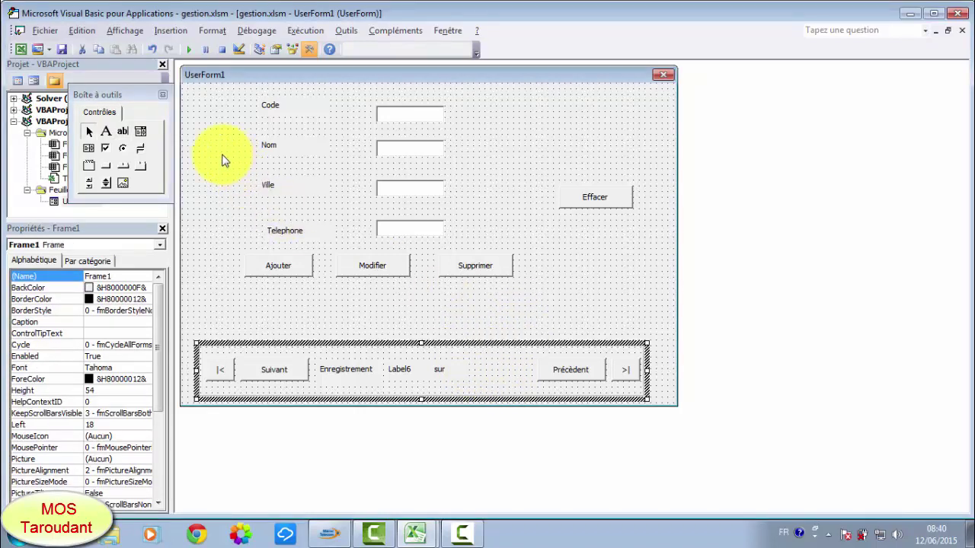
pyautogui.click(107, 132)
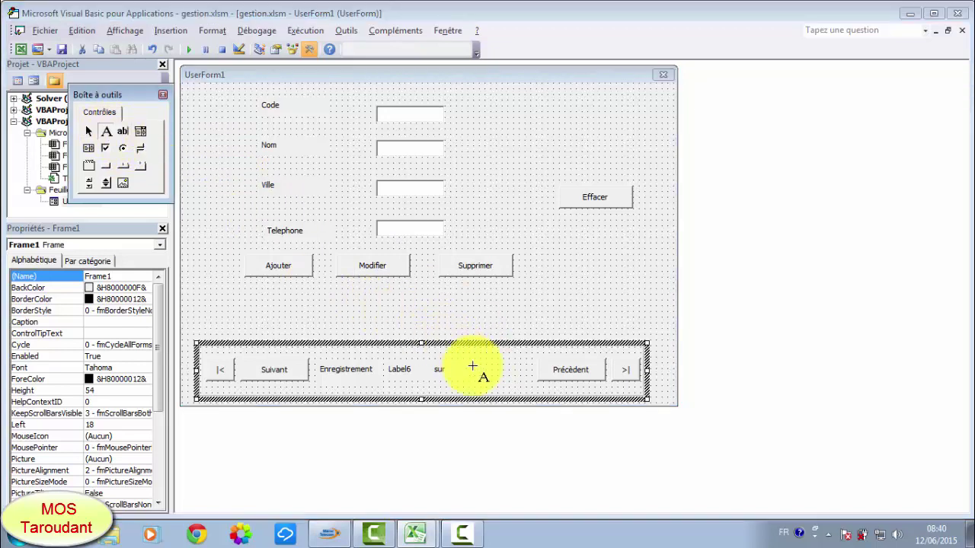
pyautogui.moveTo(470, 362); pyautogui.dragTo(522, 380)
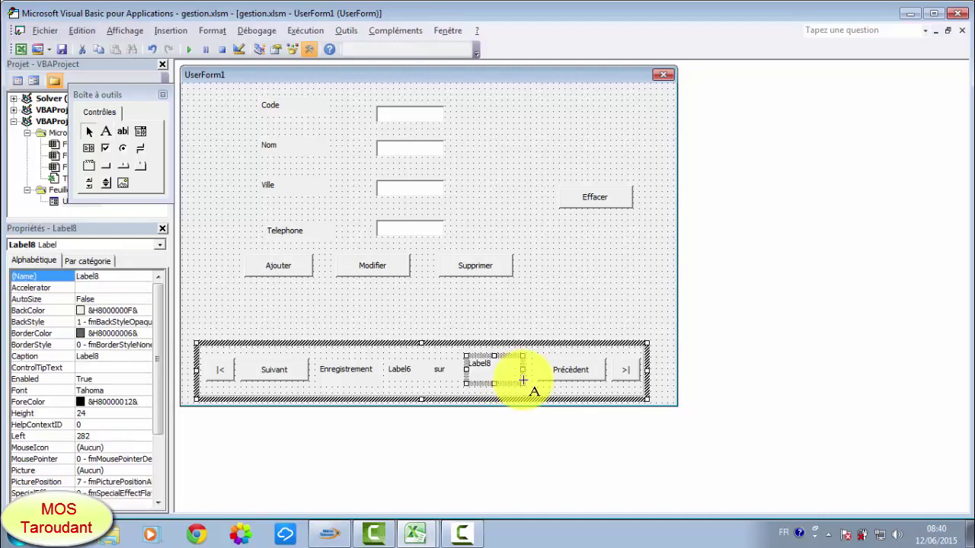
pyautogui.click(585, 308)
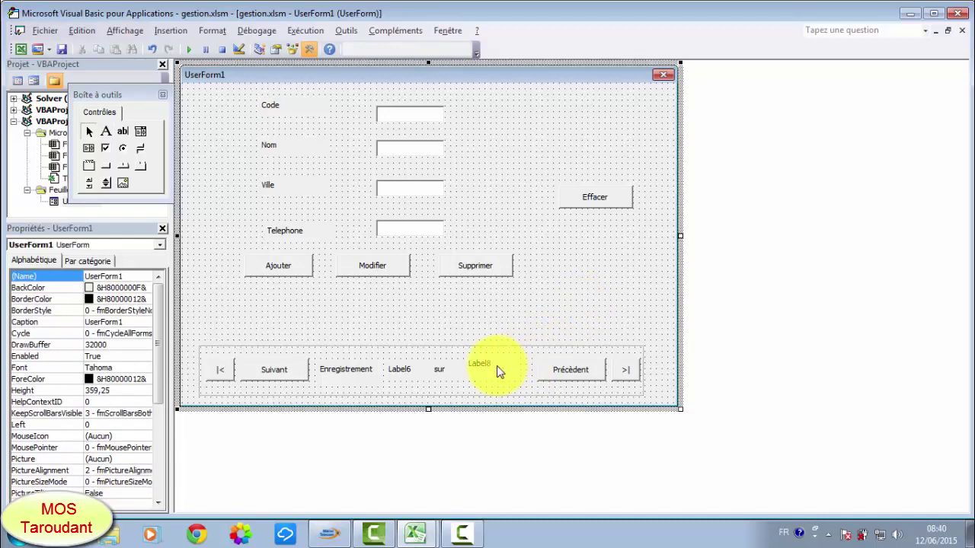
pyautogui.click(496, 369)
pyautogui.click(498, 369)
pyautogui.click(579, 284)
# Step: Show UserForm1's code with F7 and place the cursor on UserForm_Initialize's blank line
pyautogui.press('F7')
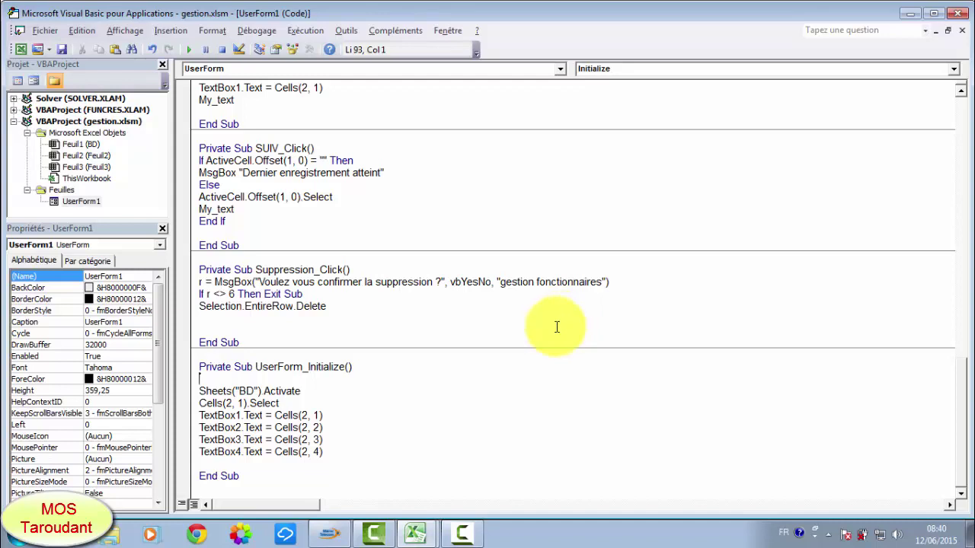
pyautogui.click(246, 466)
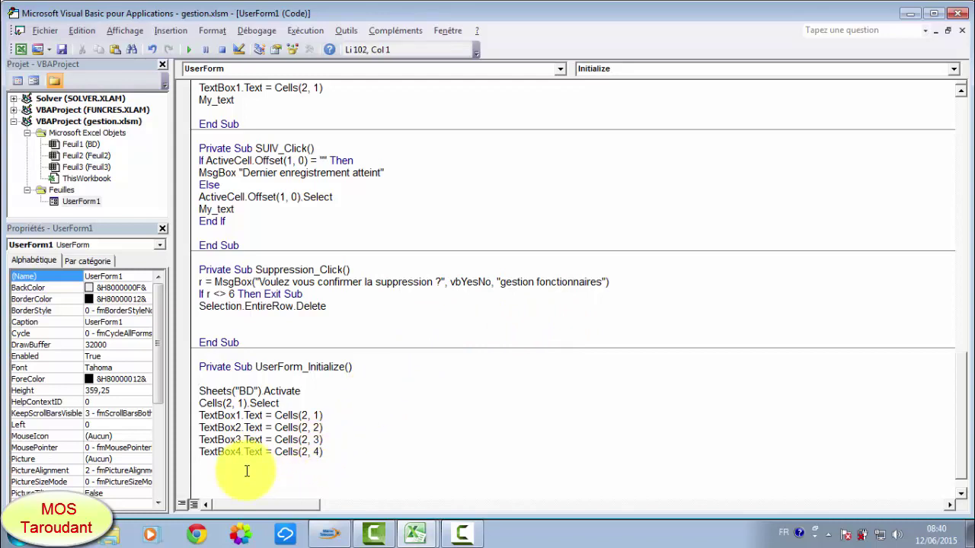
pyautogui.scroll(-1, 350, 438)
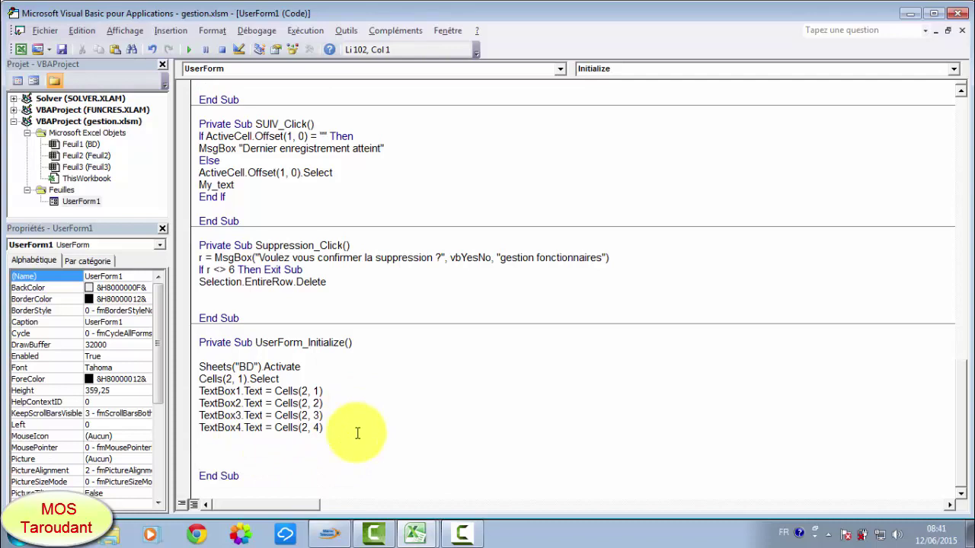
# Step: Add 'Dim Nblign As Integer' and 'Nblign = ActiveCell.Row - 1' to UserForm_Initialize
pyautogui.click(111, 256)
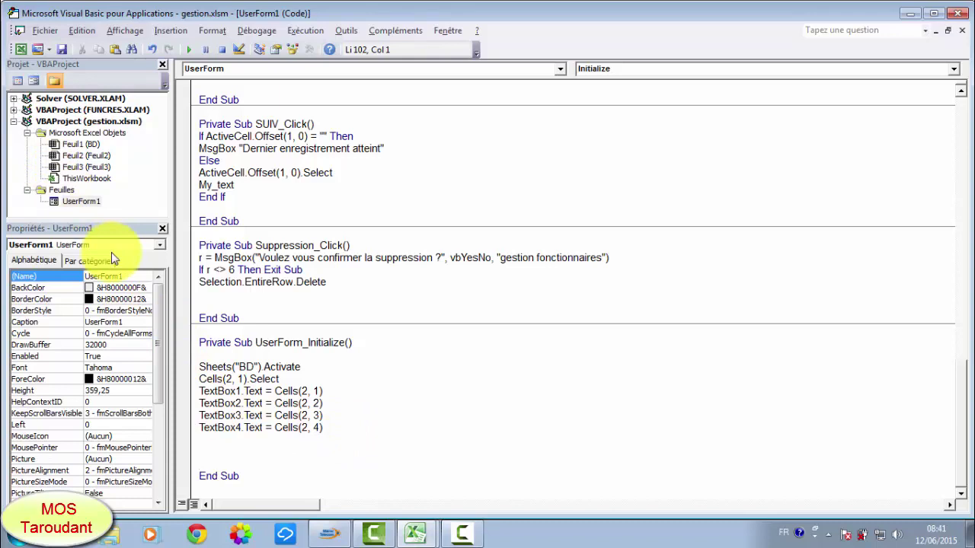
pyautogui.write('dim ')
pyautogui.write('Nb')
pyautogui.write('l')
pyautogui.write('ign')
pyautogui.write(' a')
pyautogui.write('s ')
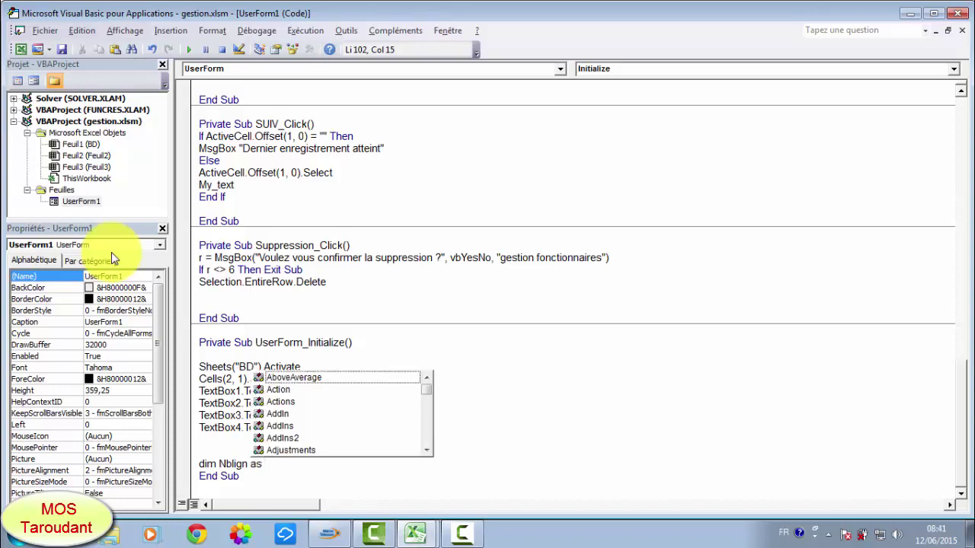
pyautogui.write('in')
pyautogui.press('Return')
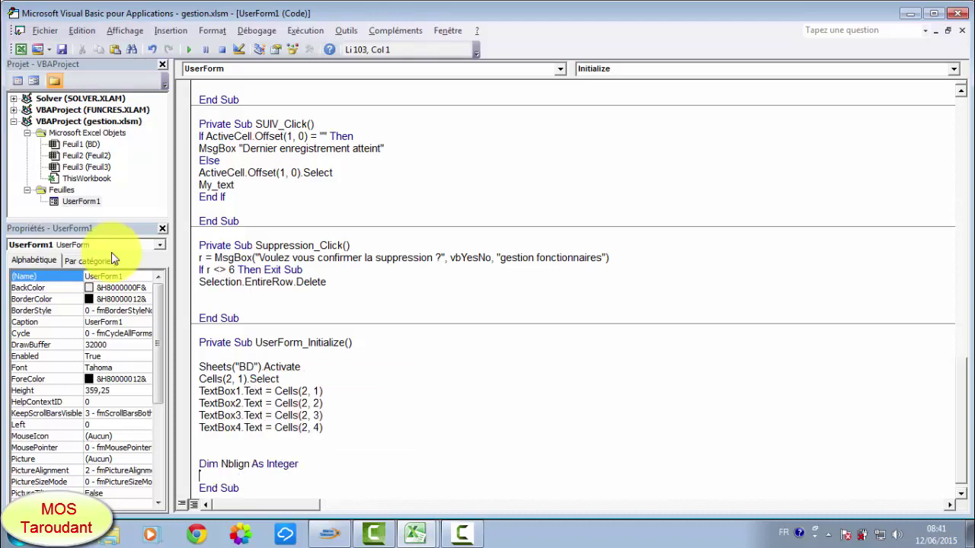
pyautogui.write('Nb')
pyautogui.write('lign')
pyautogui.write(' =')
pyautogui.write('Ac')
pyautogui.write('ti')
pyautogui.write('veC')
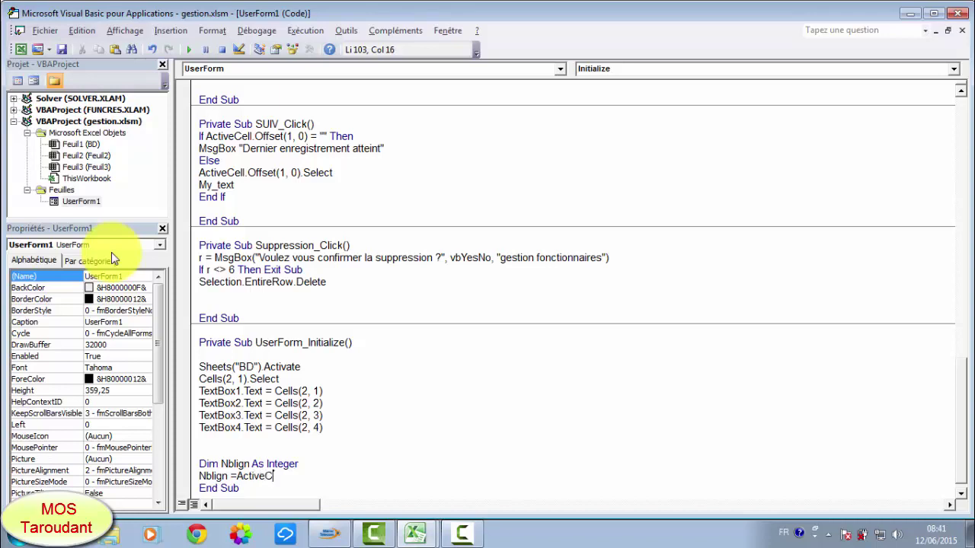
pyautogui.write('ell')
pyautogui.write('.')
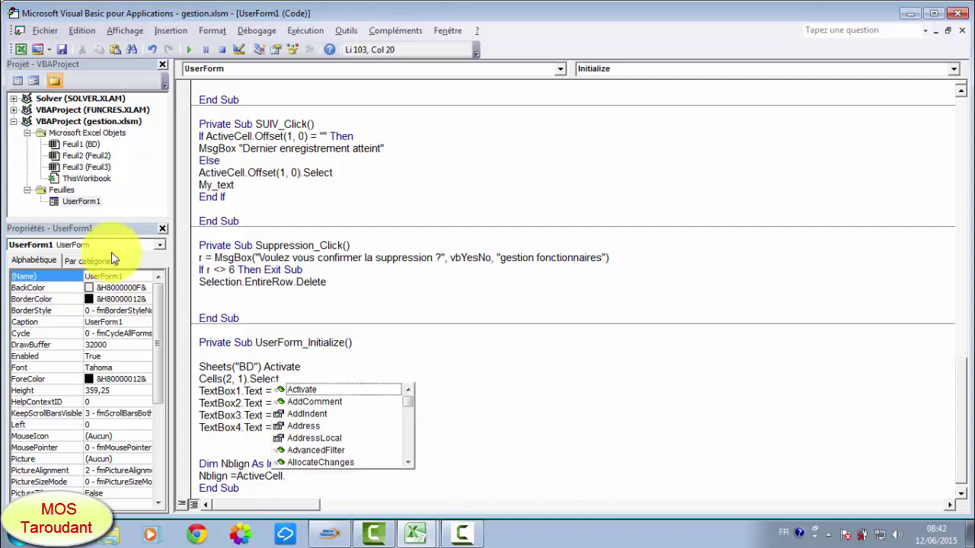
pyautogui.write('row')
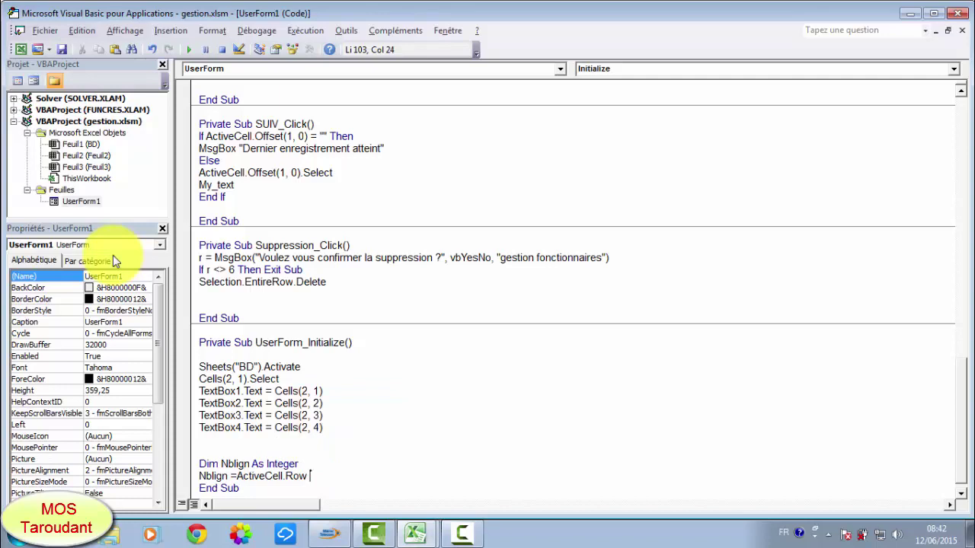
pyautogui.write(' -')
pyautogui.write('1')
pyautogui.press('Return')
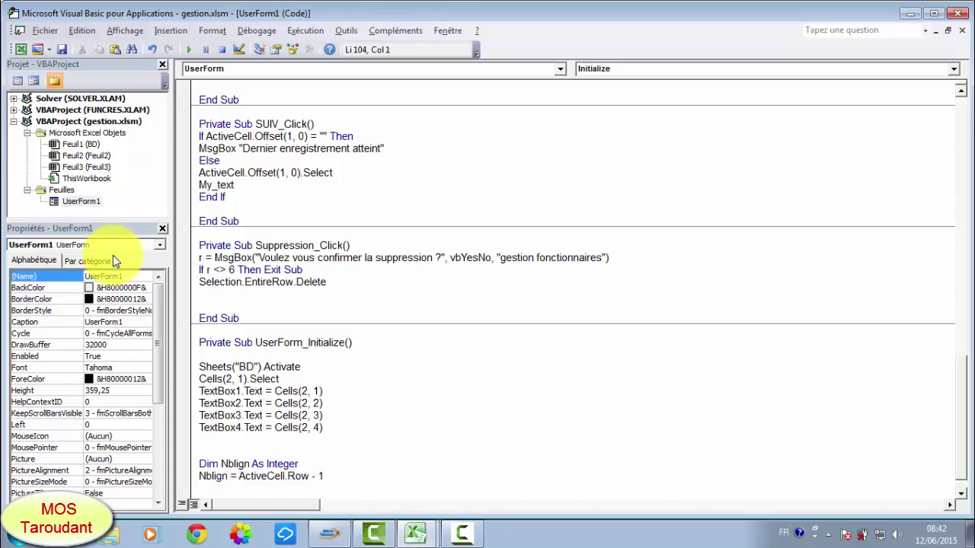
pyautogui.scroll(-1, 251, 386)
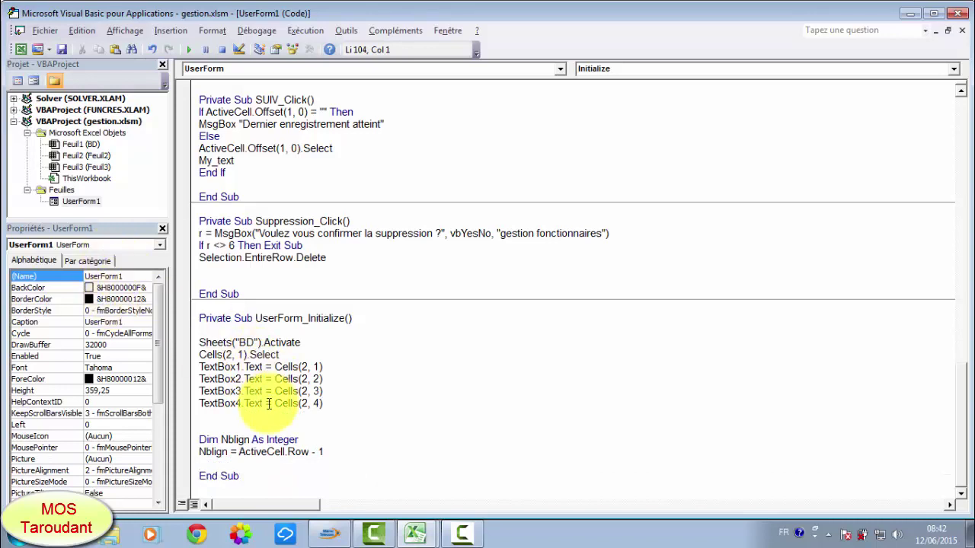
# Step: After checking the label names, add 'Label8.Caption = Nblign' to UserForm_Initialize and run the form
pyautogui.doubleClick(76, 201)
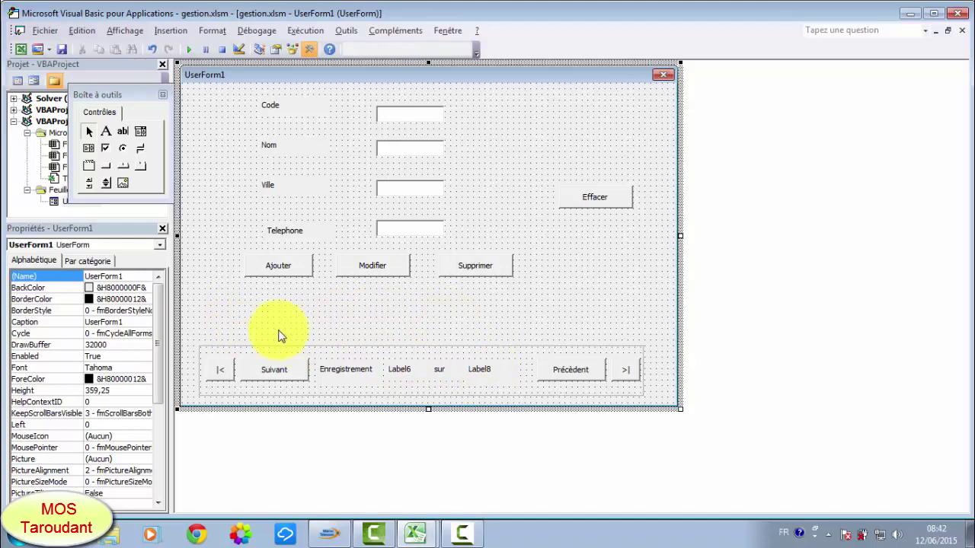
pyautogui.click(256, 313)
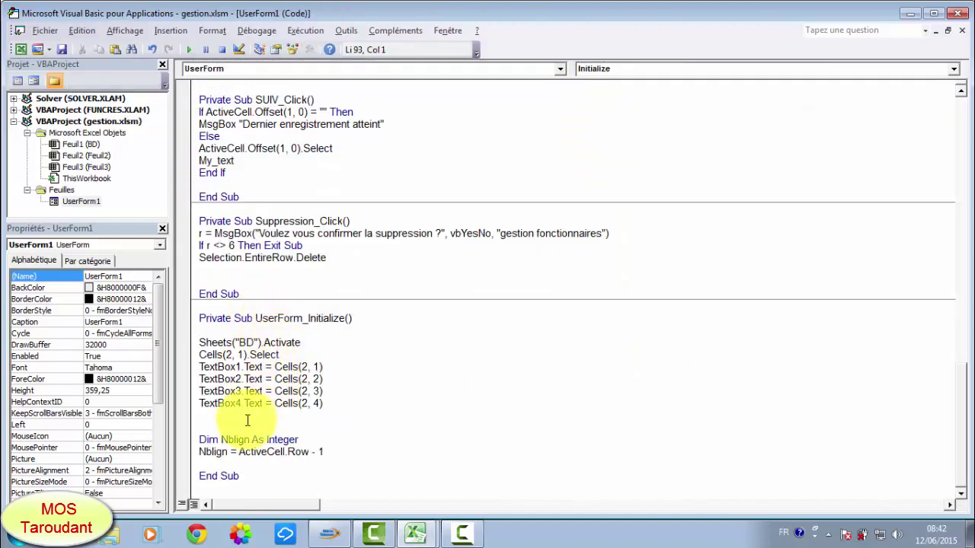
pyautogui.click(223, 465)
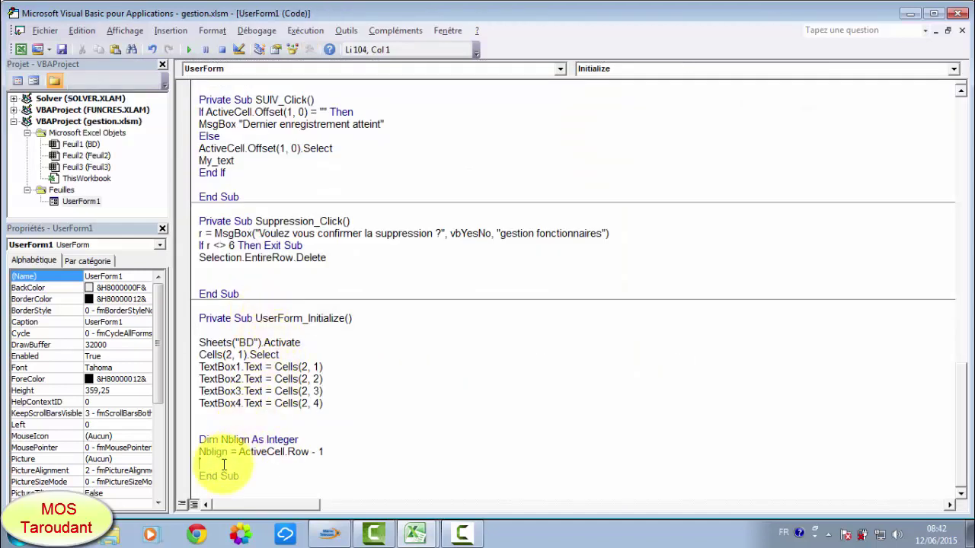
pyautogui.write('l')
pyautogui.write('abell')
pyautogui.write('1')
pyautogui.write('.')
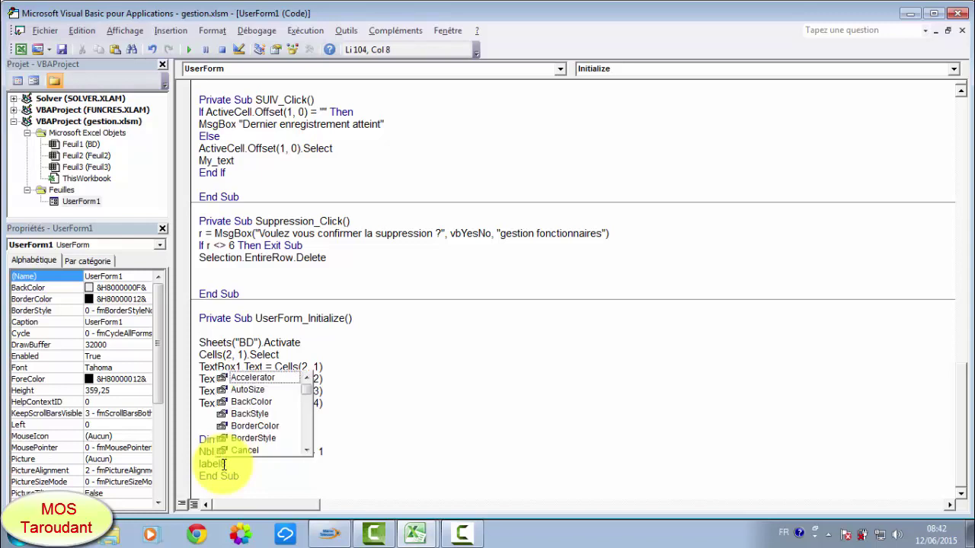
pyautogui.write('ca')
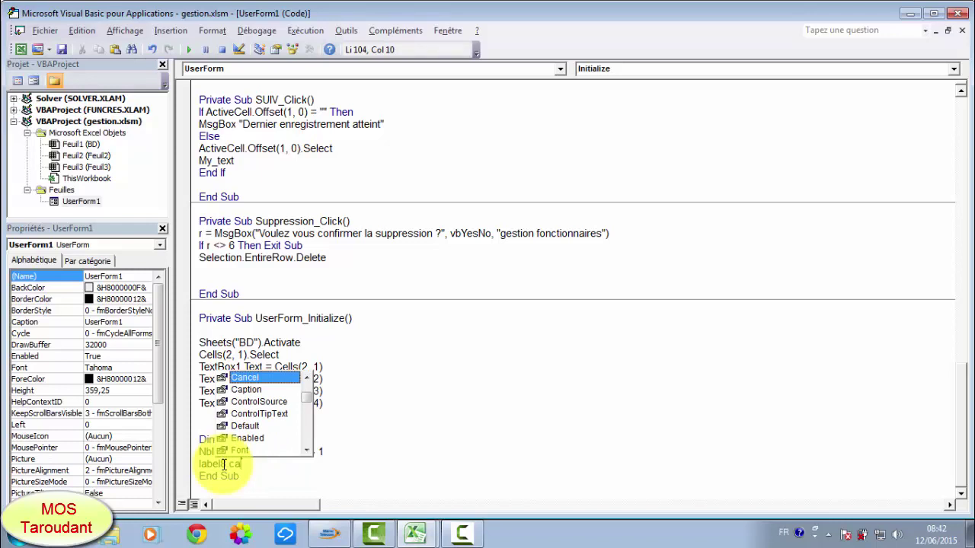
pyautogui.write('p')
pyautogui.press('space')
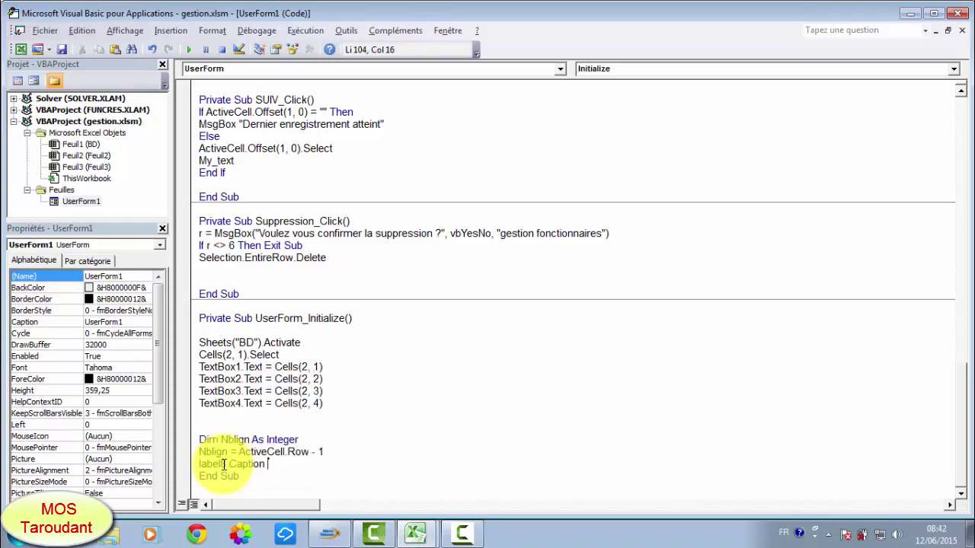
pyautogui.write('= ')
pyautogui.write('Nb')
pyautogui.write('l')
pyautogui.write('ign')
pyautogui.click(406, 476)
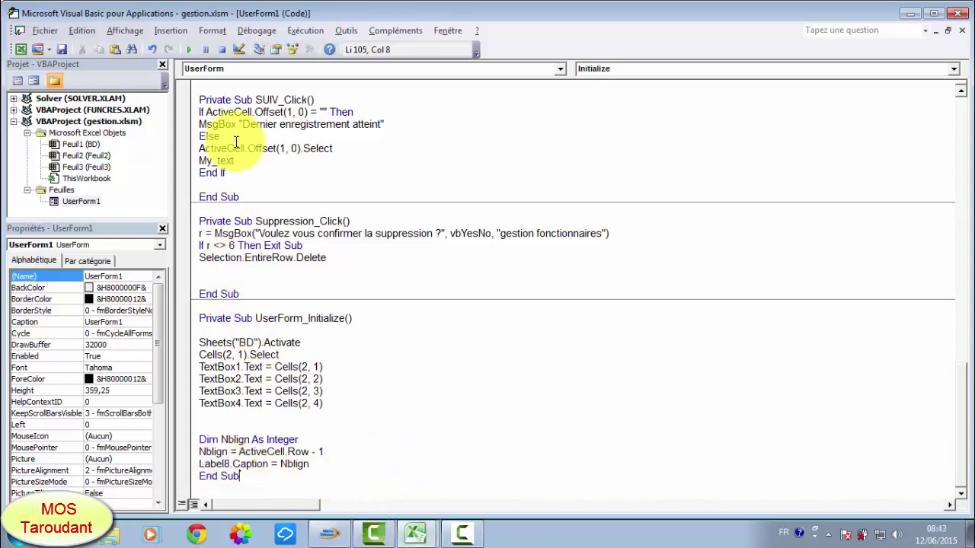
pyautogui.click(189, 51)
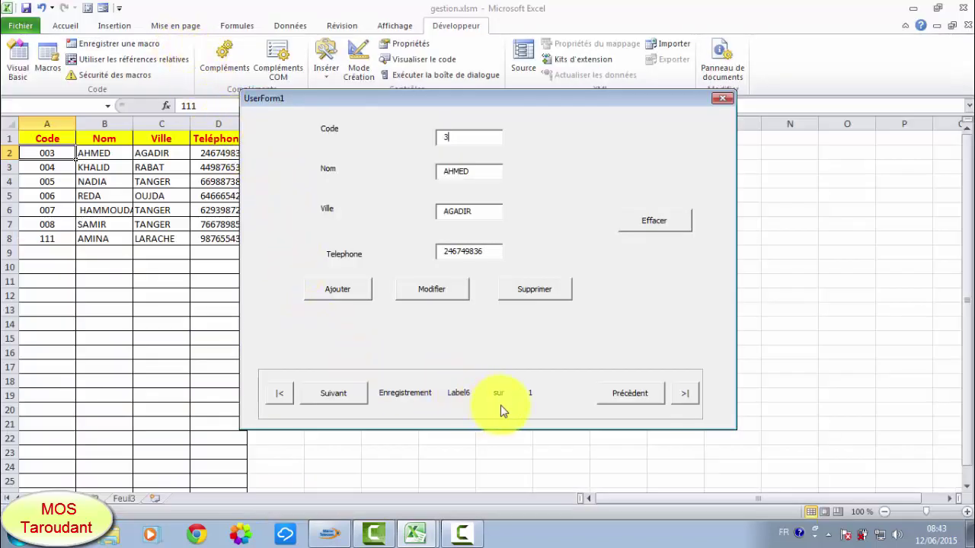
# Step: Change Label8.Caption to Label6.Caption in UserForm_Initialize, then rerun the form to test it
pyautogui.click(726, 99)
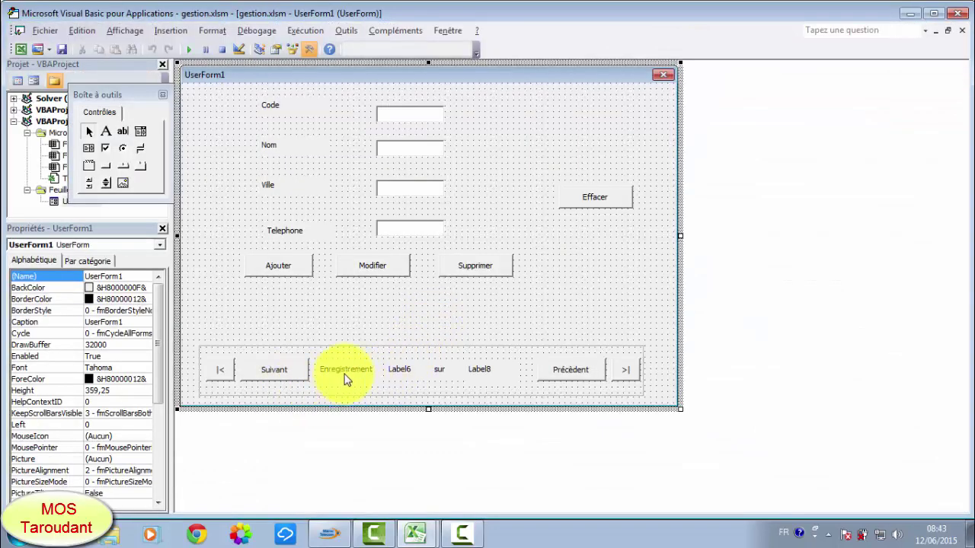
pyautogui.press('F7')
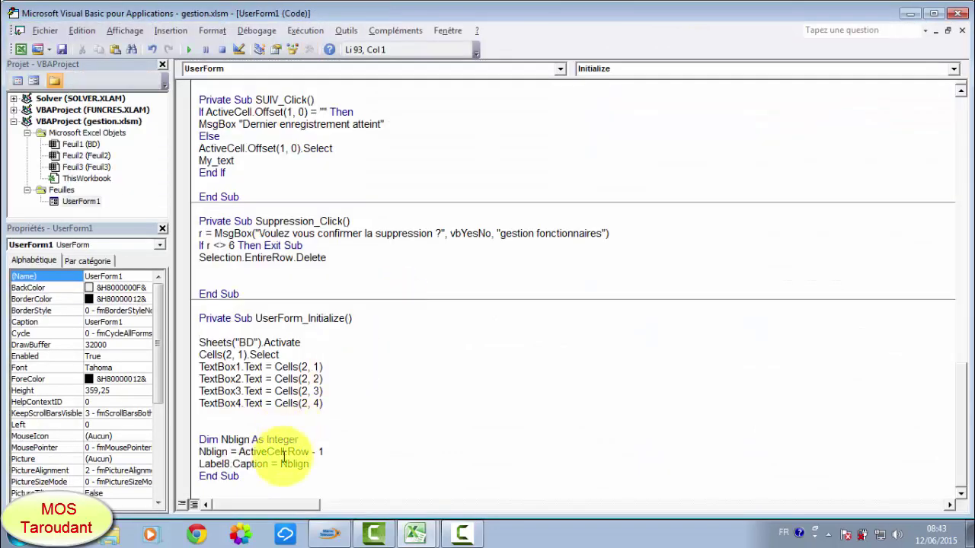
pyautogui.click(229, 464)
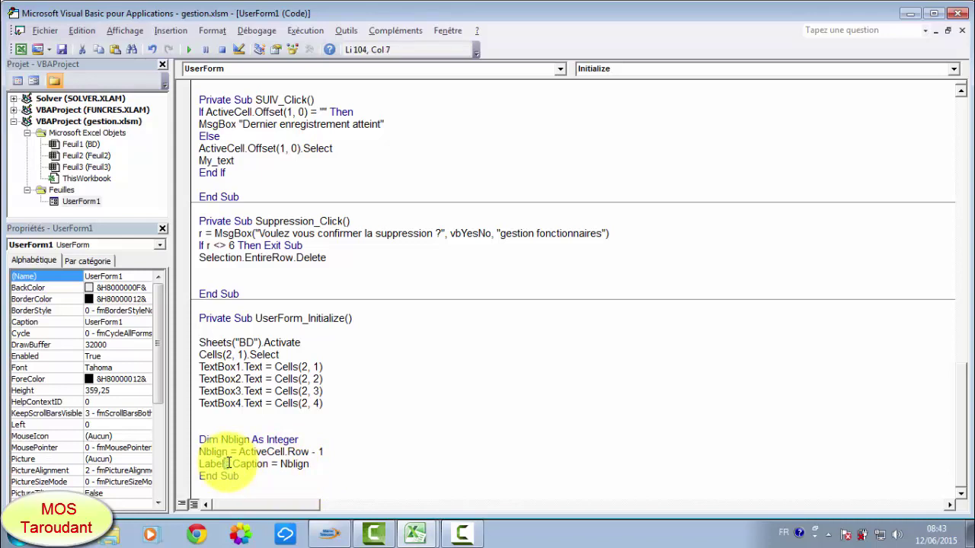
pyautogui.click(400, 415)
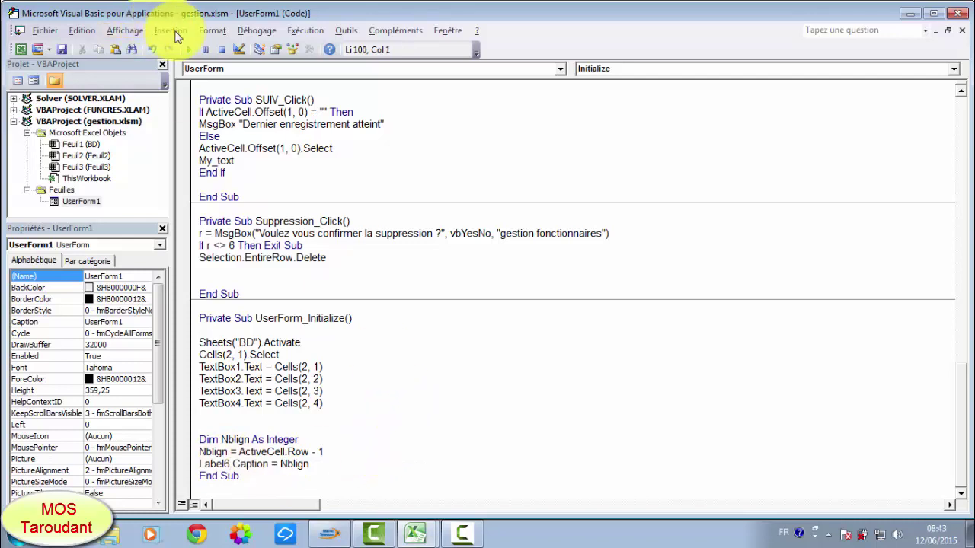
pyautogui.click(190, 49)
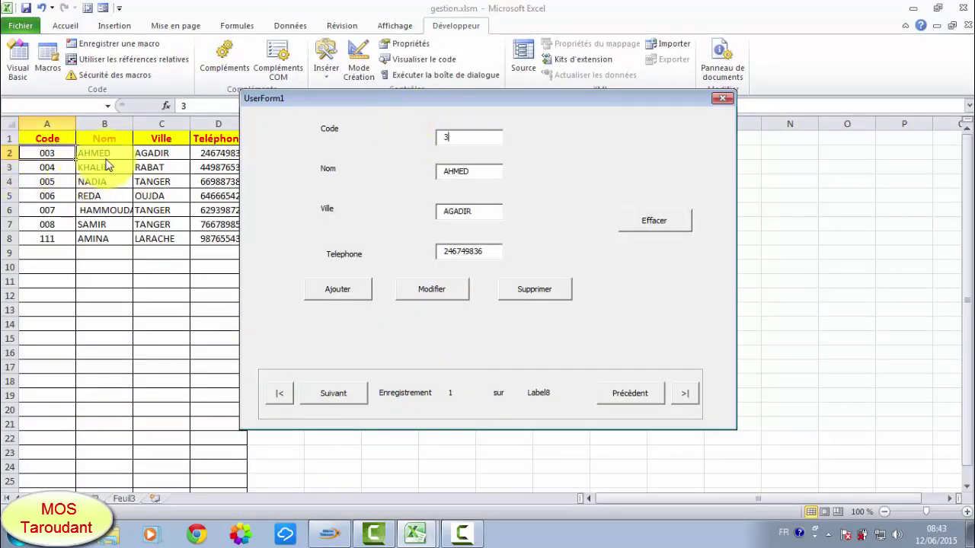
# Step: Step the running form forward to records 004 and 005, then close it
pyautogui.click(344, 395)
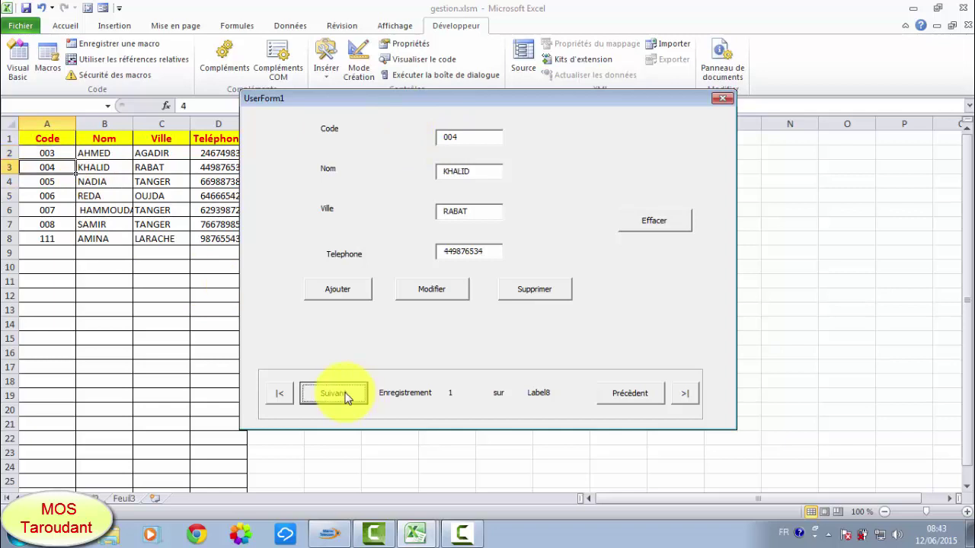
pyautogui.click(347, 394)
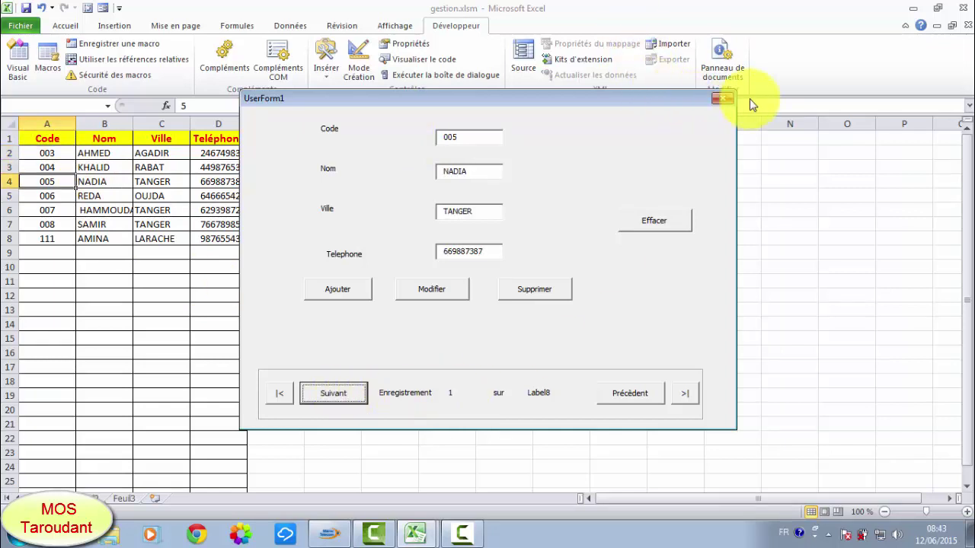
pyautogui.click(725, 99)
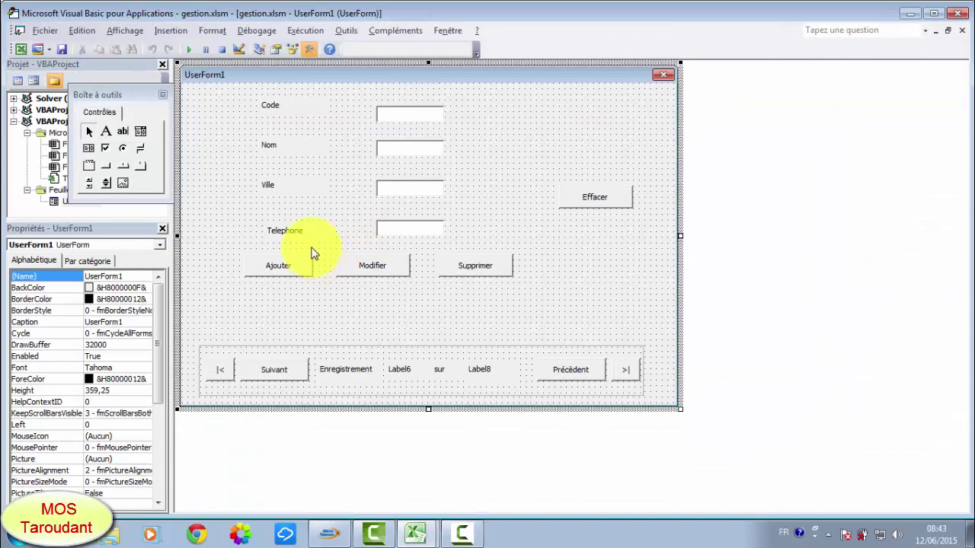
# Step: In the Suivant button's SUIV_Click code, add 'Label6.Caption = Nblign' after End If
pyautogui.click(274, 371)
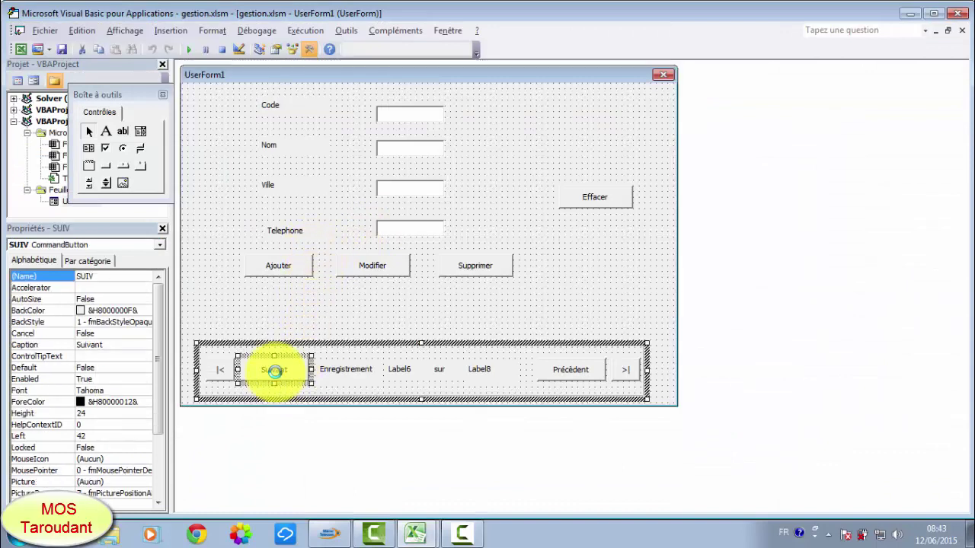
pyautogui.doubleClick(275, 371)
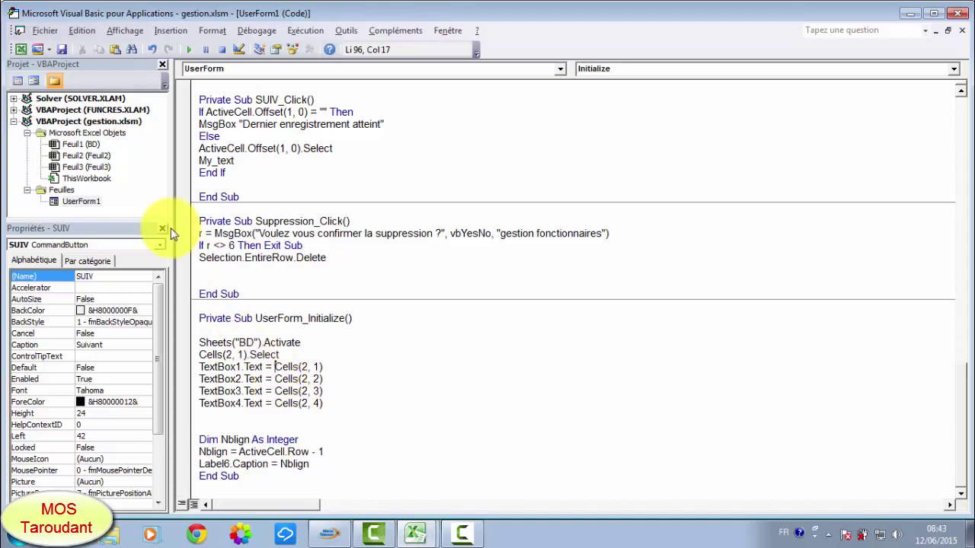
pyautogui.click(208, 183)
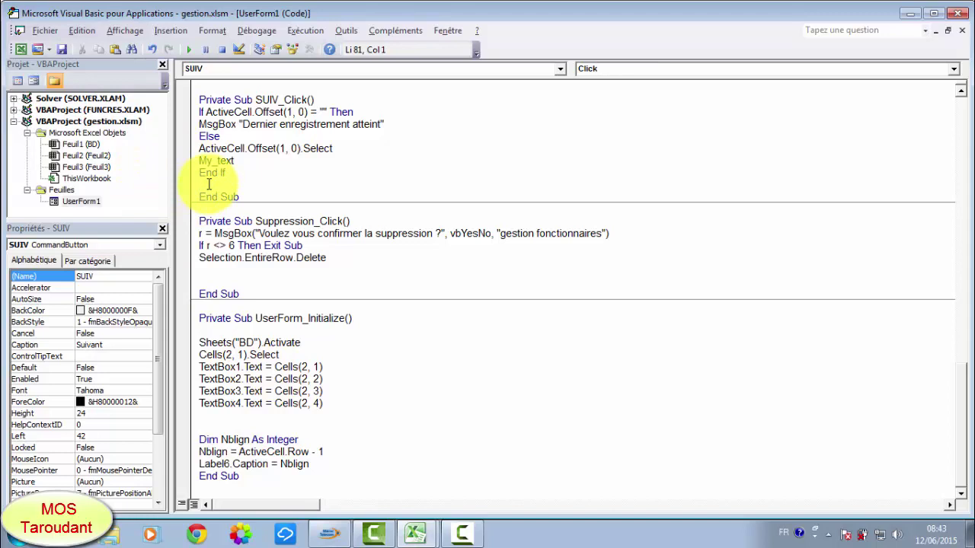
pyautogui.write('I')
pyautogui.write('a')
pyautogui.write('b')
pyautogui.write('e')
pyautogui.write('l')
pyautogui.write('6')
pyautogui.write('.')
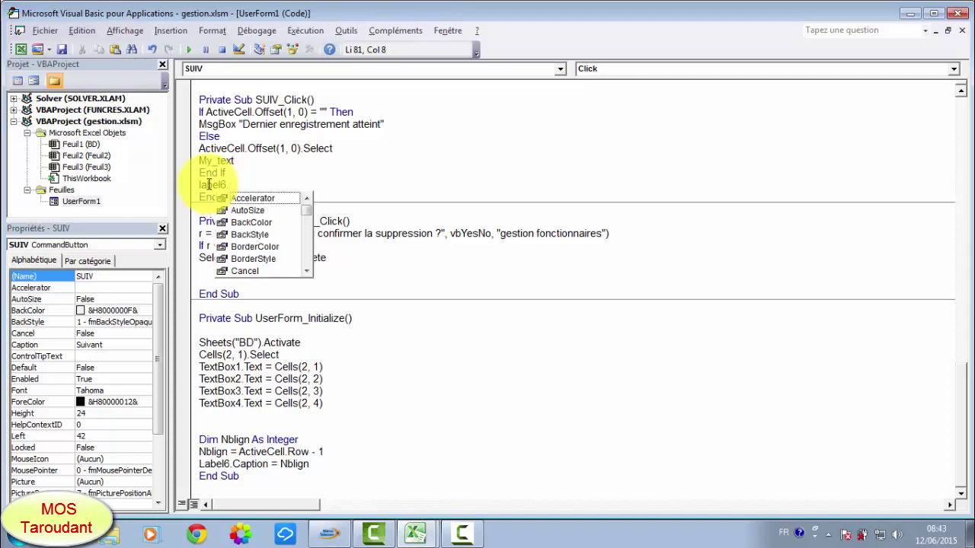
pyautogui.write('ca')
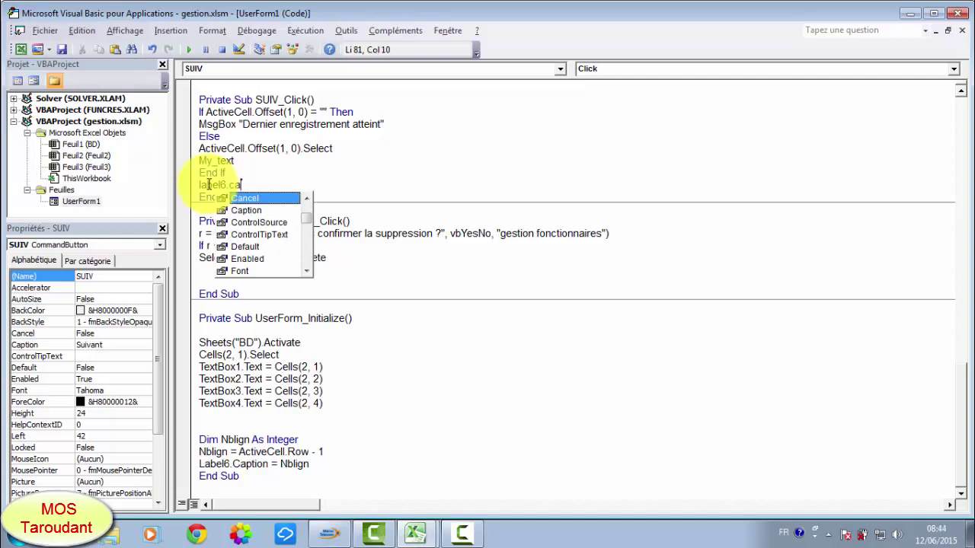
pyautogui.write('p')
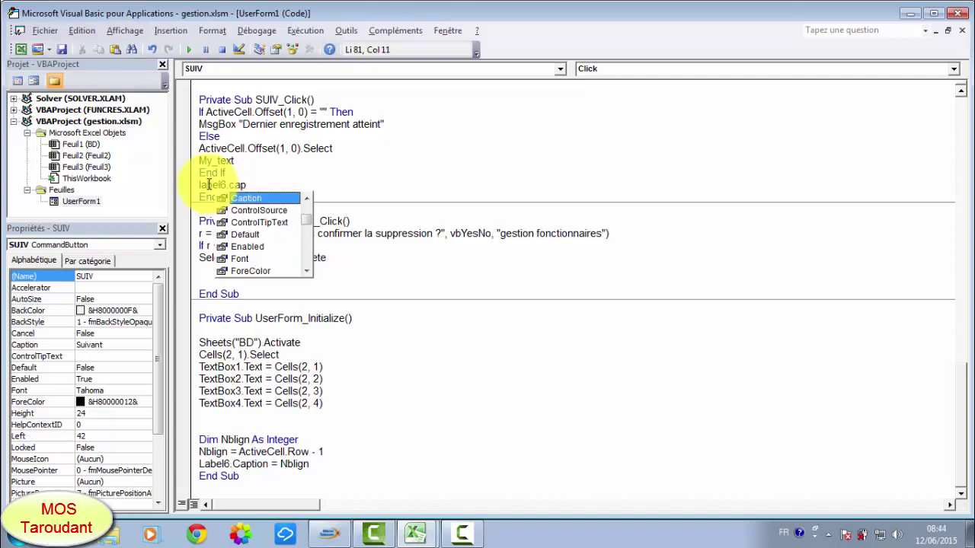
pyautogui.press('space')
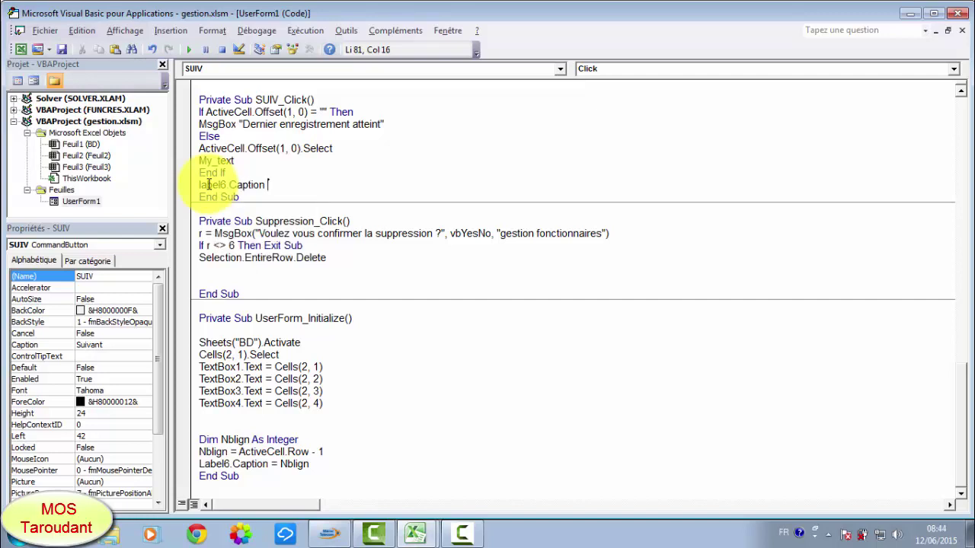
pyautogui.write('=')
pyautogui.write('Nb')
pyautogui.write('lign')
pyautogui.click(366, 276)
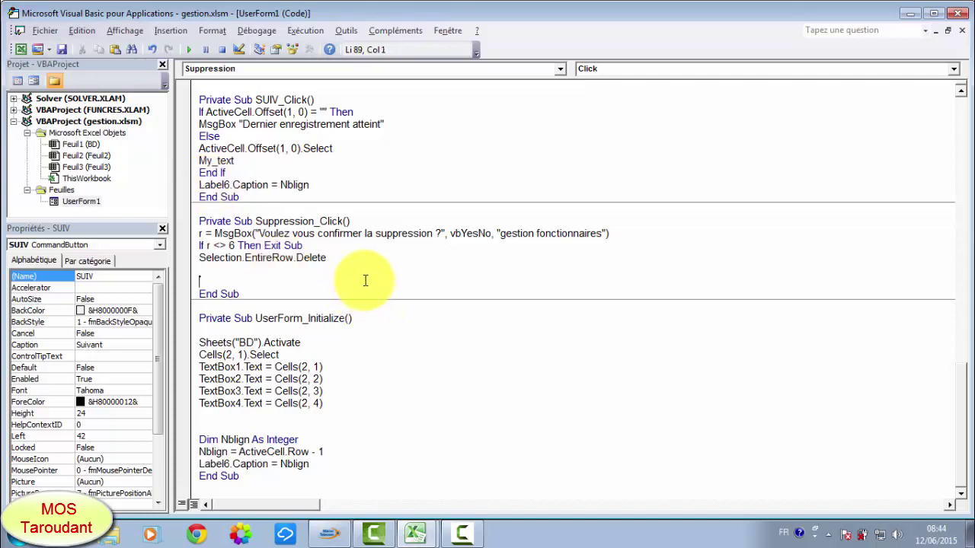
# Step: Run the form, step forward with Suivant to record 007, and close it
pyautogui.click(188, 51)
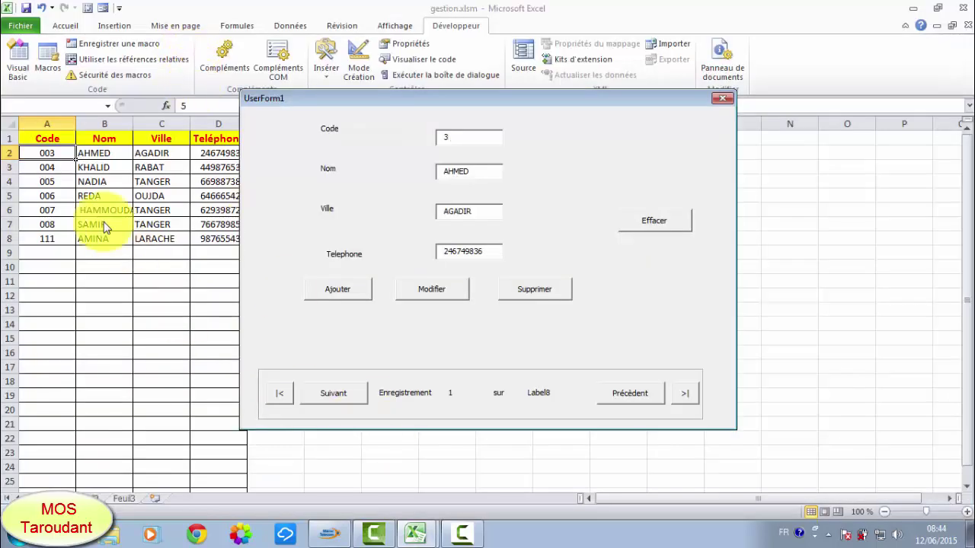
pyautogui.click(343, 400)
pyautogui.click(342, 400)
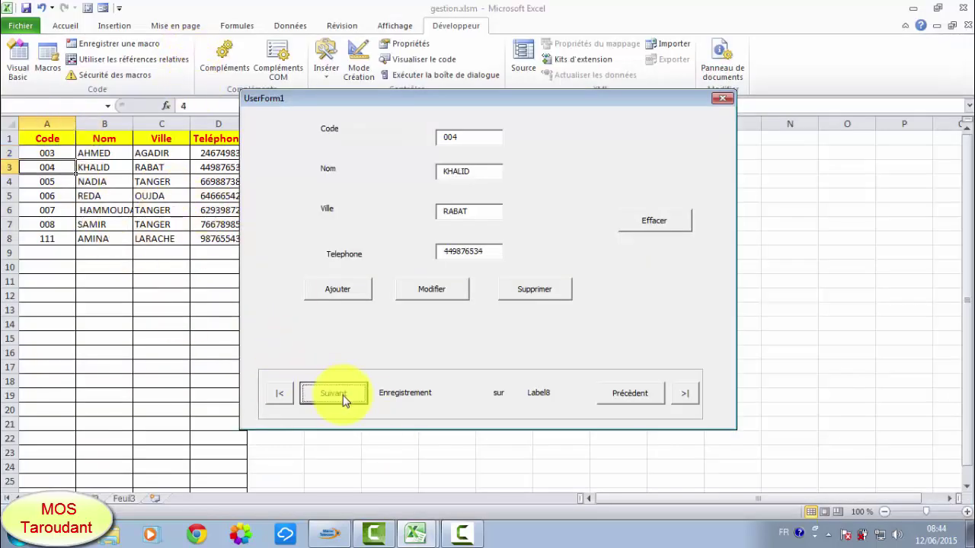
pyautogui.click(343, 399)
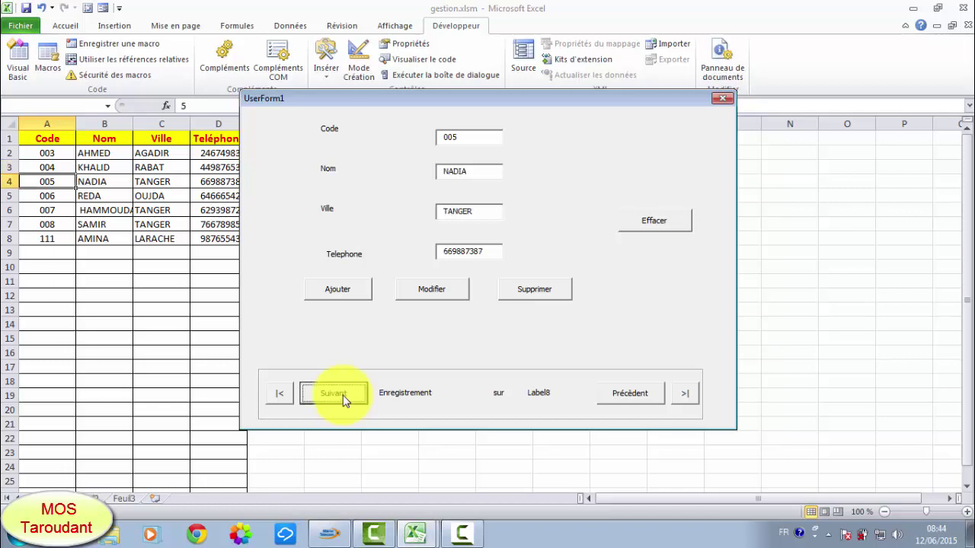
pyautogui.click(342, 399)
pyautogui.click(342, 399)
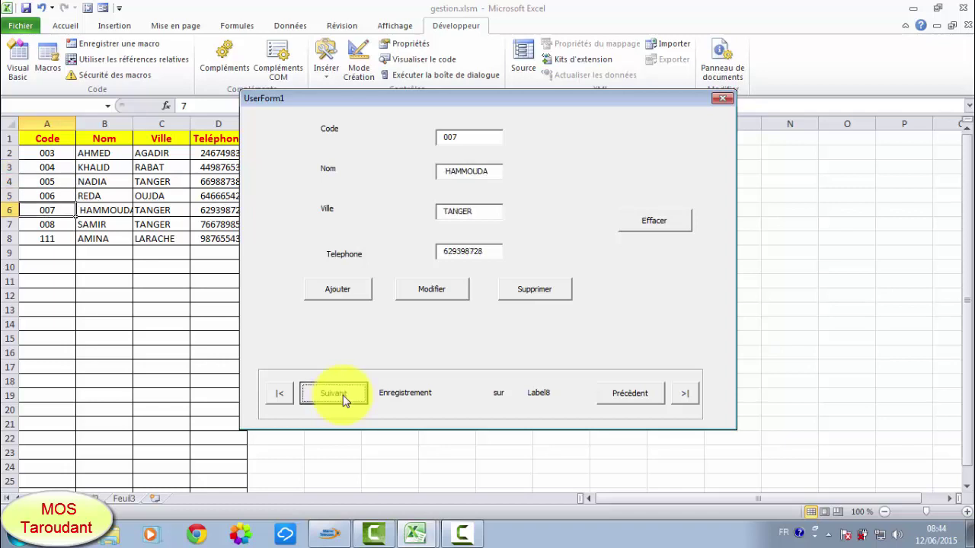
pyautogui.click(724, 98)
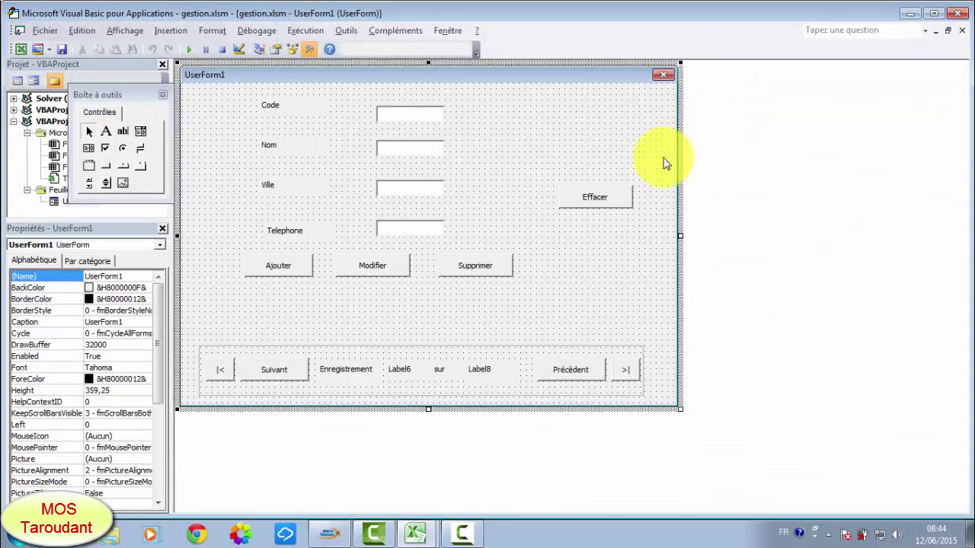
# Step: Insert 'Nblign = ActiveCell.Row - 1' after End If in SUIV_Click, above the Label6 caption line
pyautogui.doubleClick(287, 371)
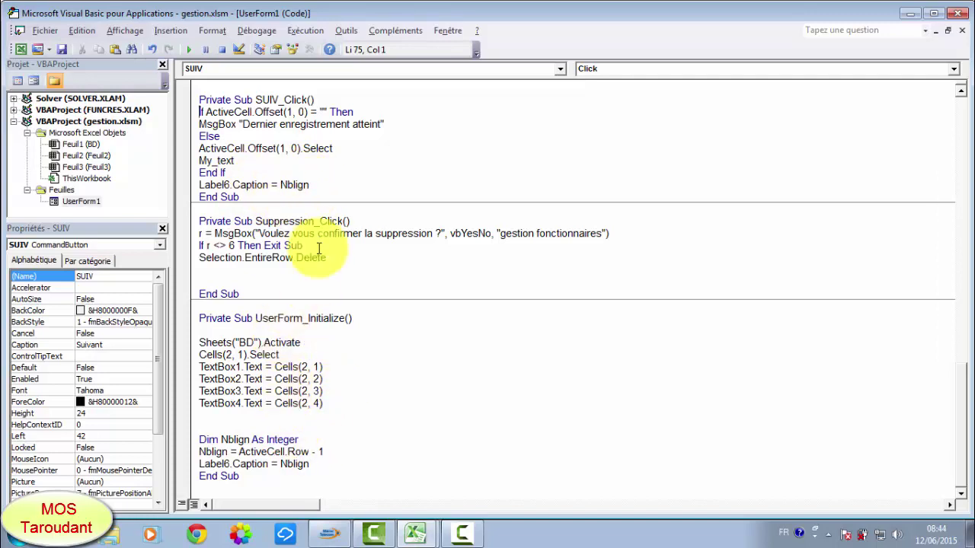
pyautogui.click(326, 186)
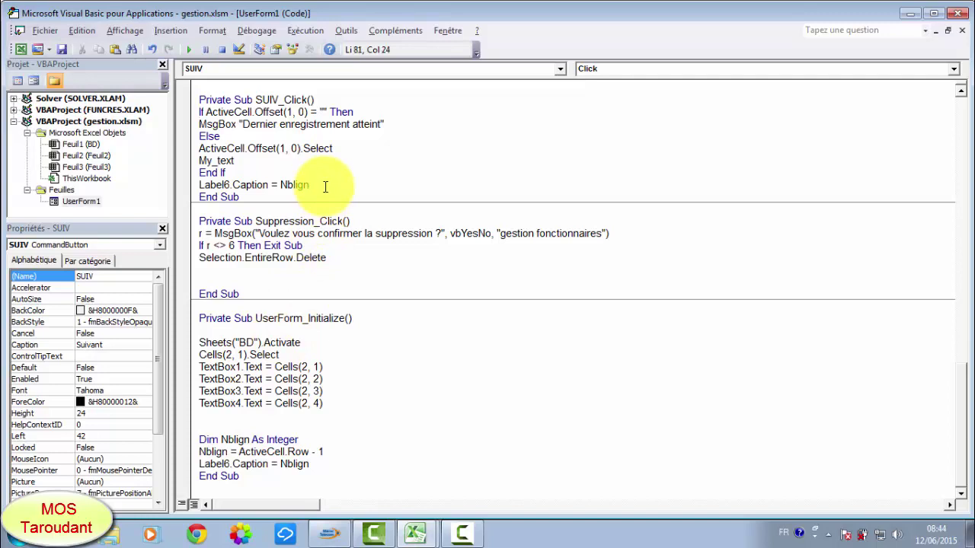
pyautogui.press('Return')
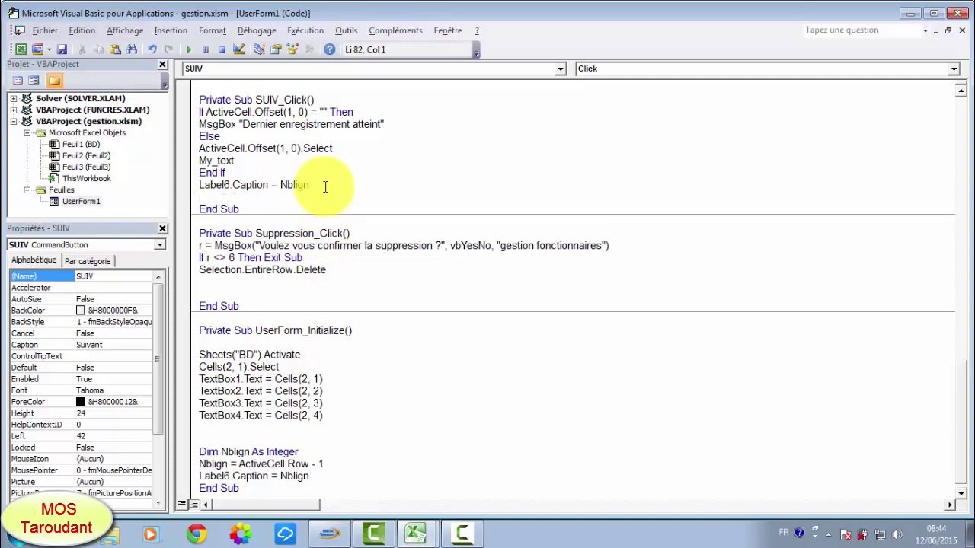
pyautogui.scroll(-1, 339, 399)
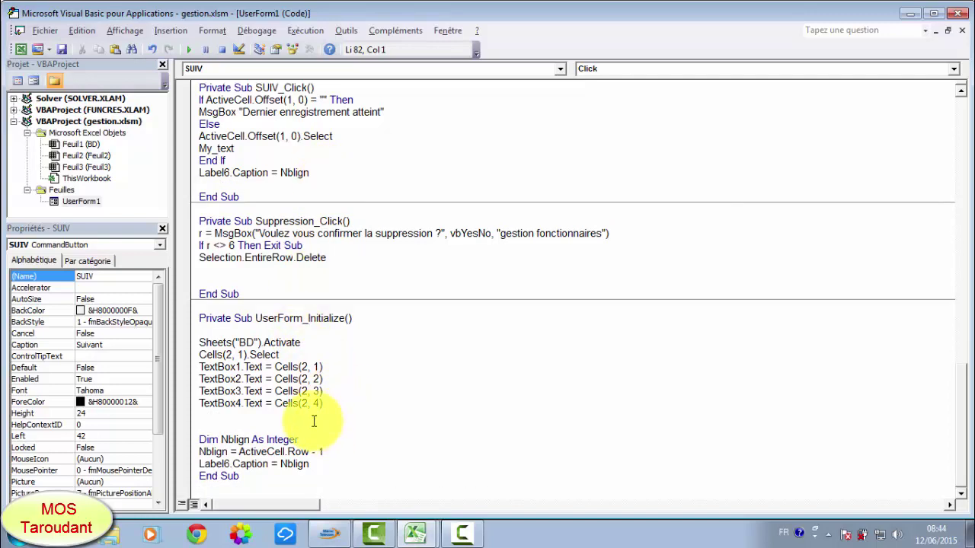
pyautogui.click(463, 534)
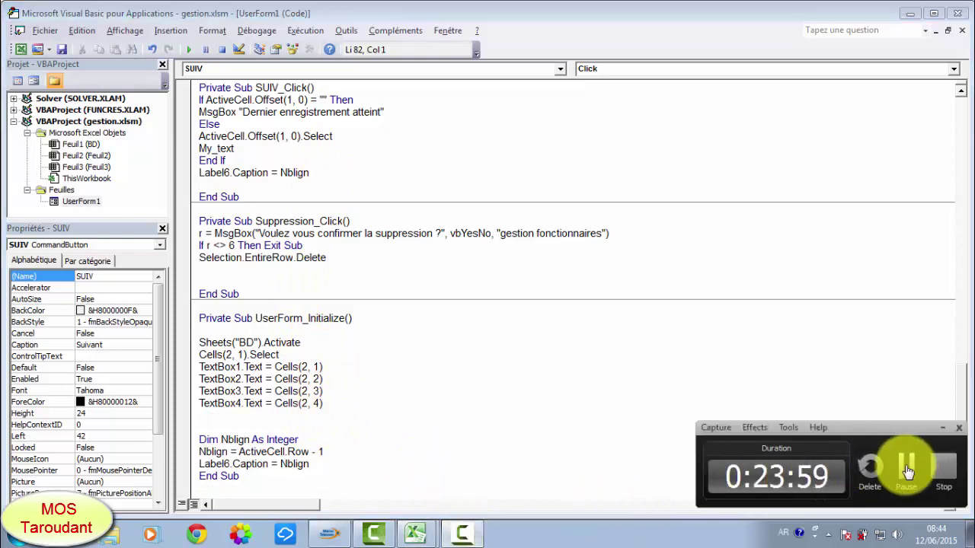
pyautogui.click(908, 468)
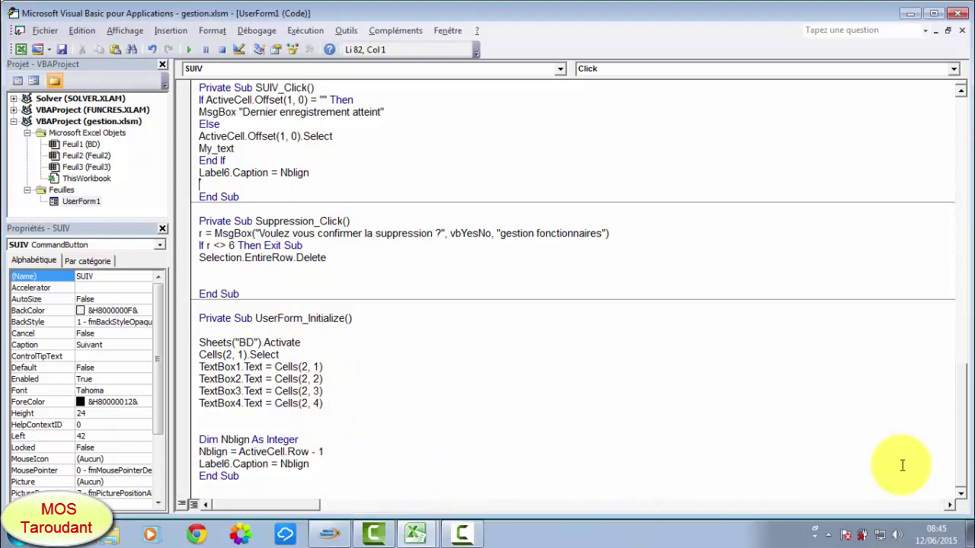
pyautogui.click(232, 161)
pyautogui.press('Return')
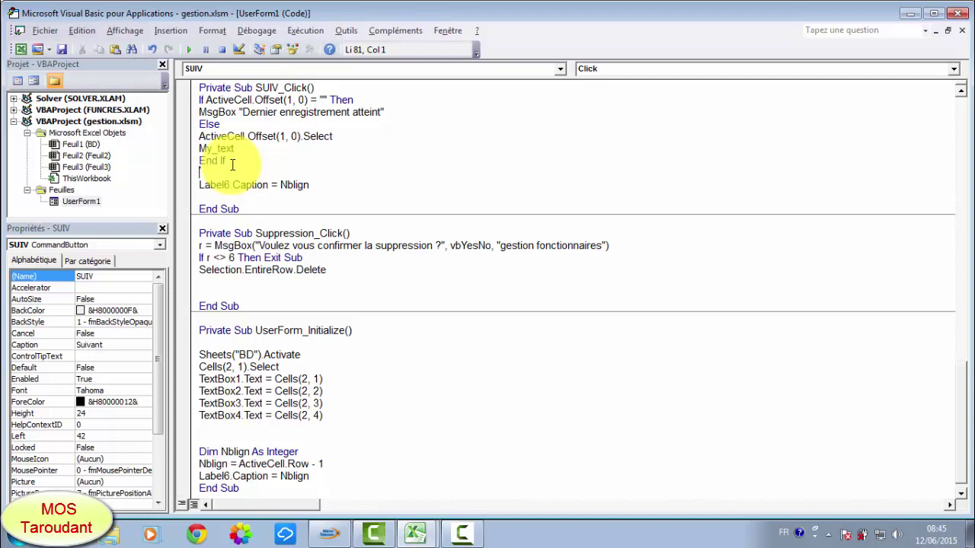
pyautogui.write('Nbli')
pyautogui.write('gn =')
pyautogui.write(' Act')
pyautogui.write('ive')
pyautogui.write('Cell')
pyautogui.write('.')
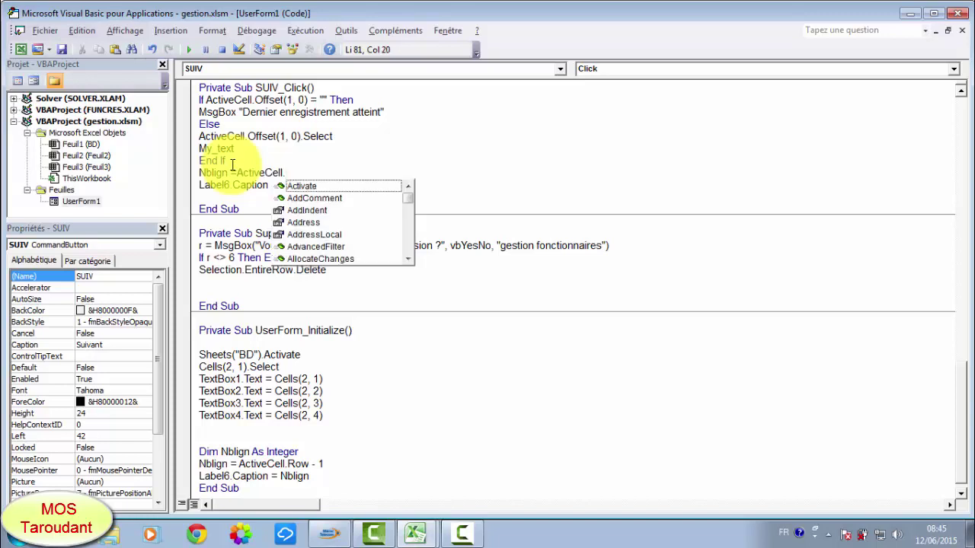
pyautogui.write('ro ')
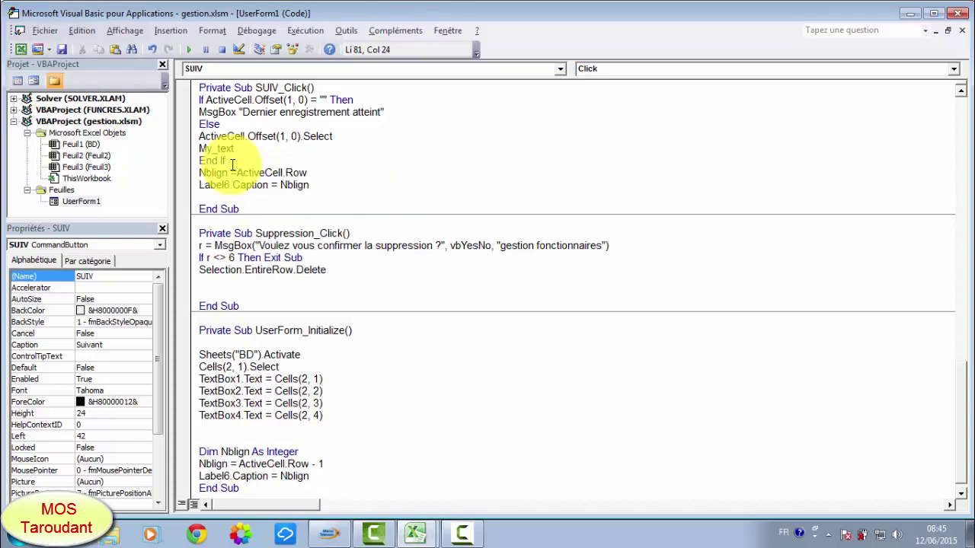
pyautogui.write('-')
pyautogui.write('1')
pyautogui.click(374, 198)
pyautogui.click(256, 161)
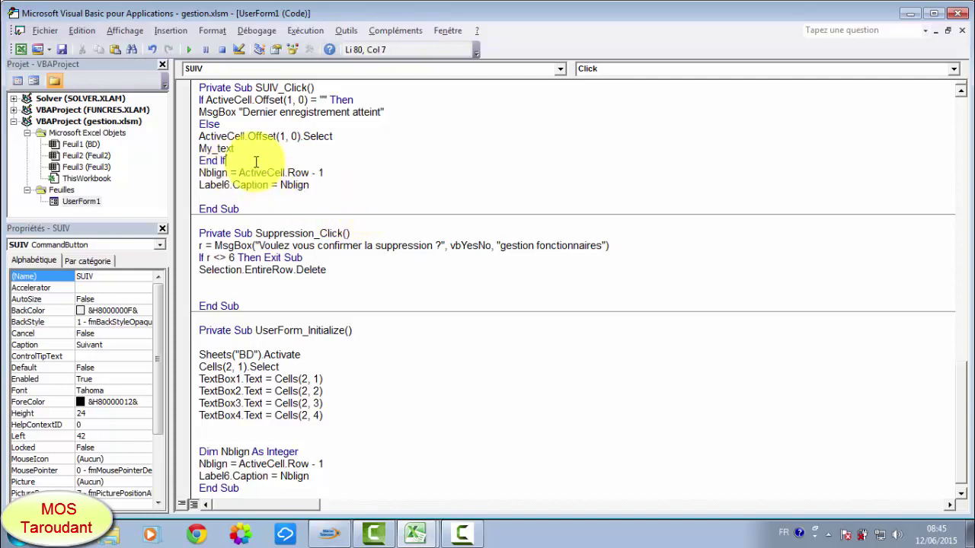
pyautogui.press('Return')
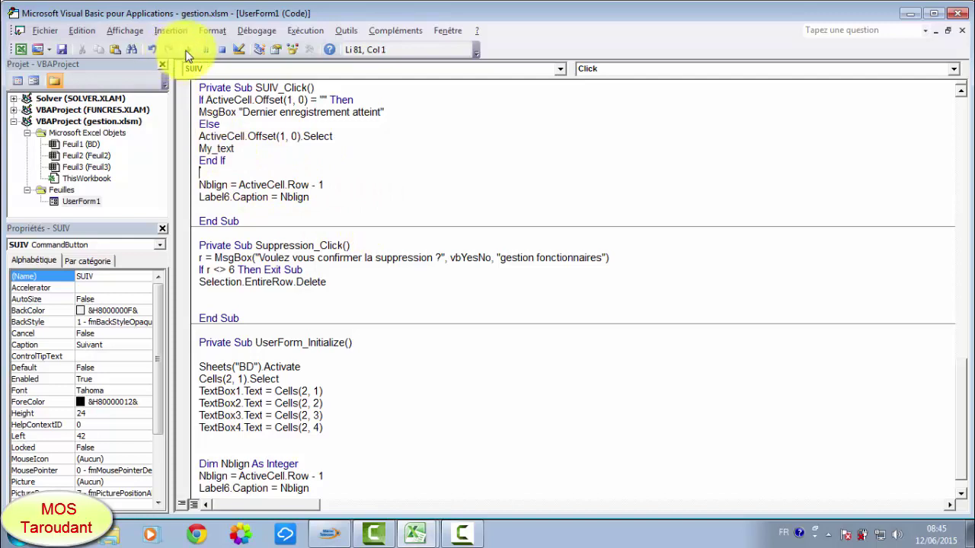
# Step: Test-run the form up to record 111 AMINA (counter 7), then open PREC_Click's code
pyautogui.click(188, 49)
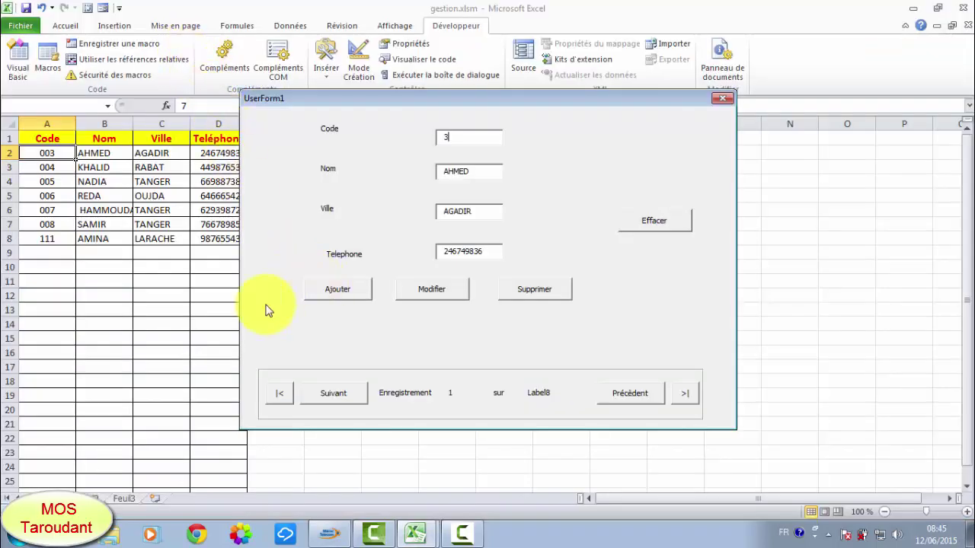
pyautogui.click(348, 395)
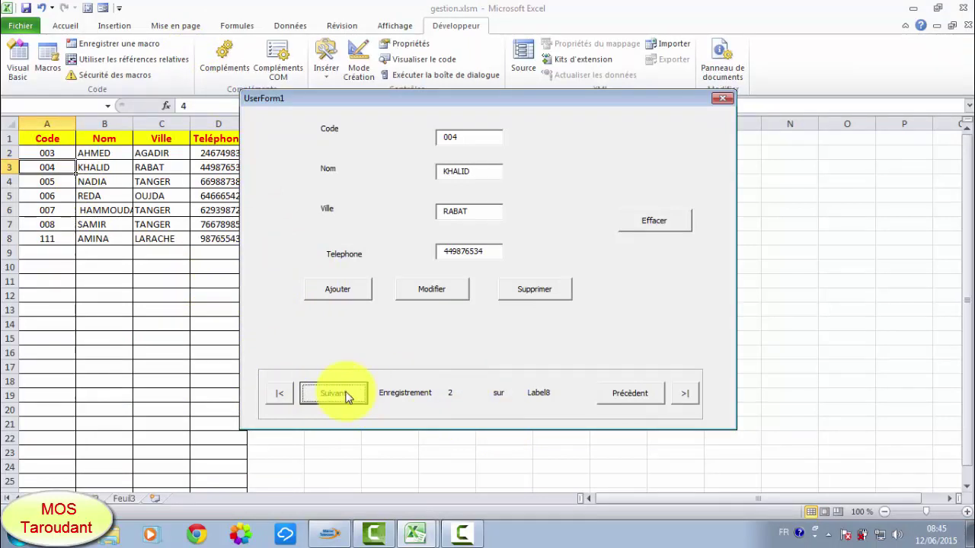
pyautogui.click(348, 395)
pyautogui.click(340, 393)
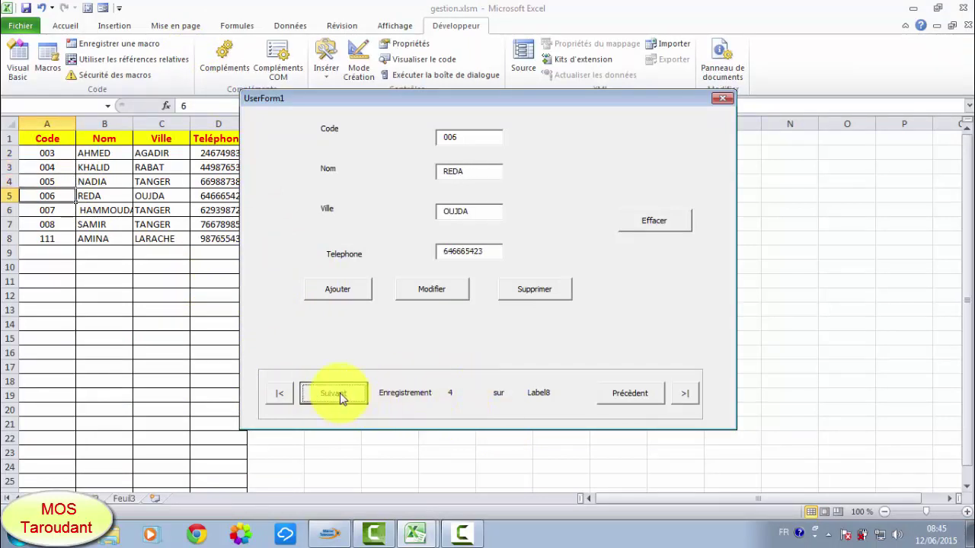
pyautogui.click(339, 393)
pyautogui.click(340, 393)
pyautogui.click(340, 393)
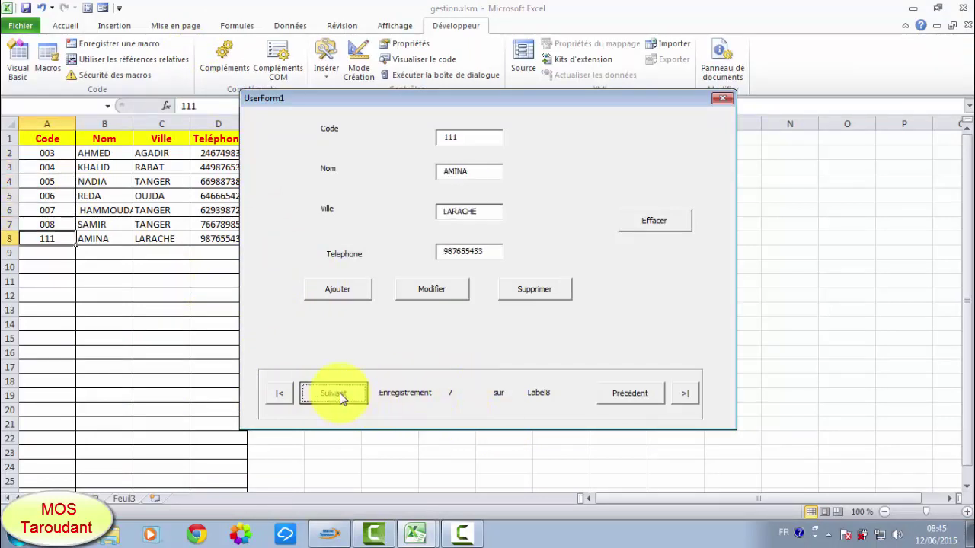
pyautogui.click(723, 98)
pyautogui.doubleClick(583, 368)
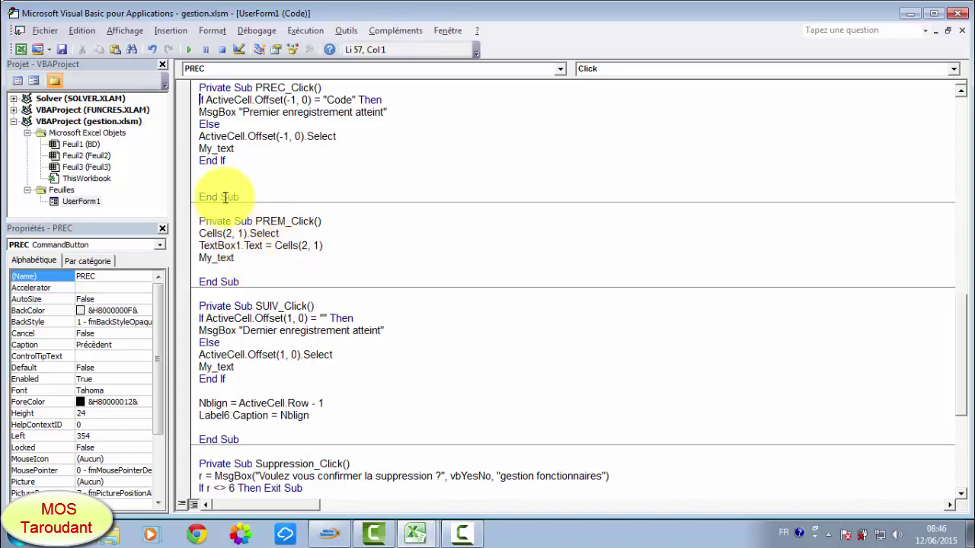
# Step: Copy the Nblign and Label6.Caption lines from SUIV_Click and paste them below End If in PREC_Click
pyautogui.click(221, 173)
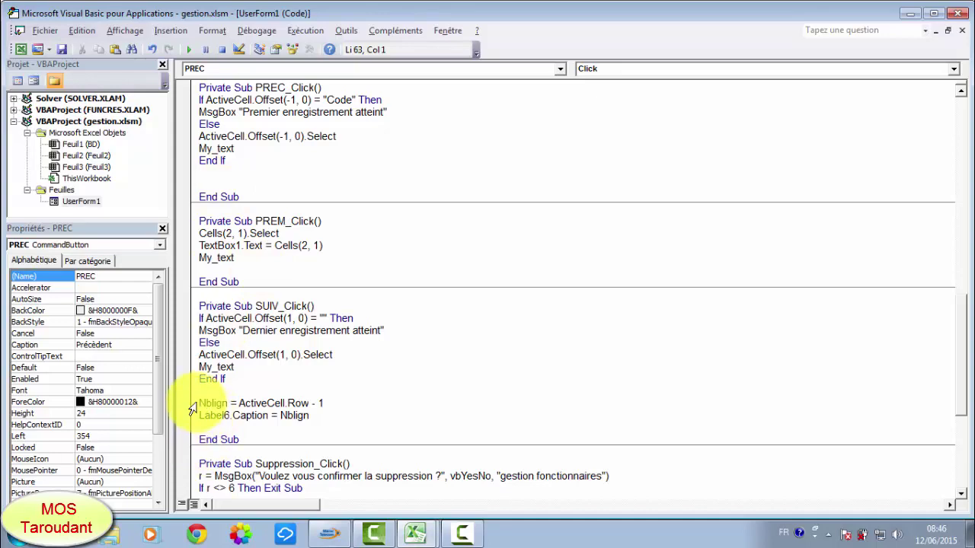
pyautogui.moveTo(192, 405); pyautogui.dragTo(192, 416)
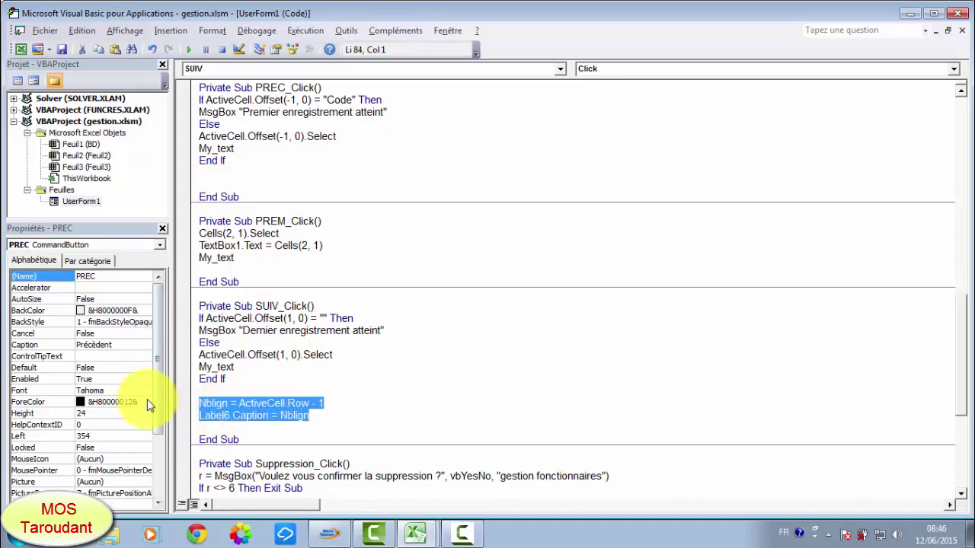
pyautogui.click(78, 29)
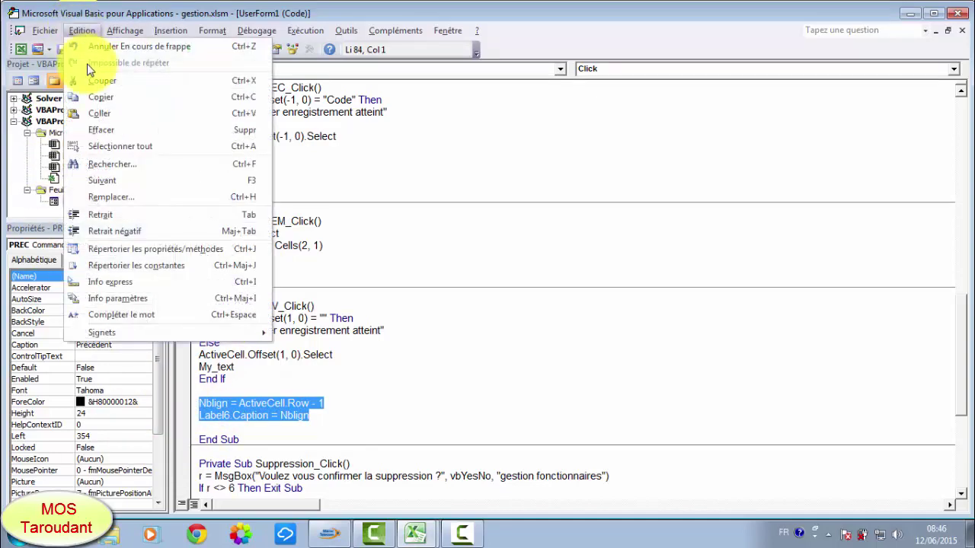
pyautogui.click(109, 98)
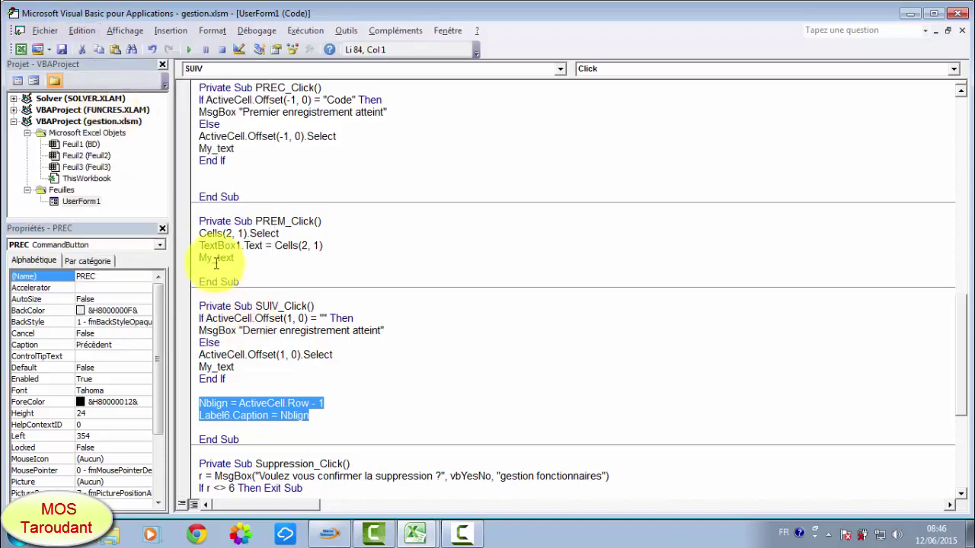
pyautogui.click(209, 175)
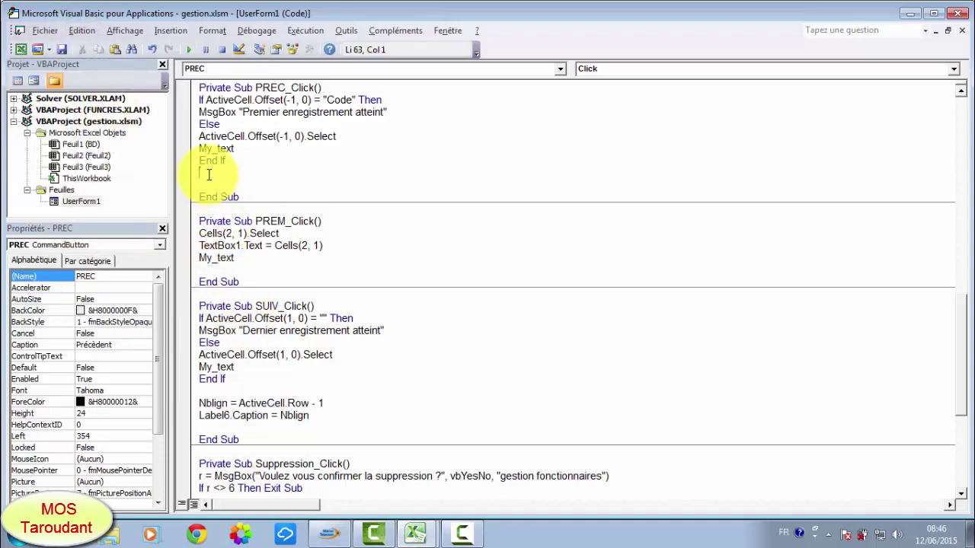
pyautogui.click(81, 31)
pyautogui.click(109, 113)
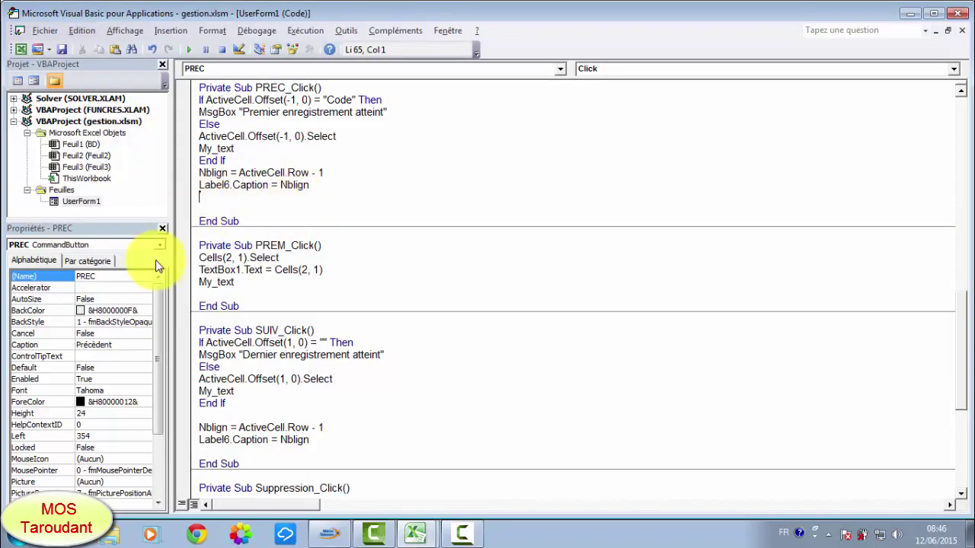
# Step: Run the form, step forward to record 5, then back to record 1, dismiss the first-record message, and close it
pyautogui.click(190, 53)
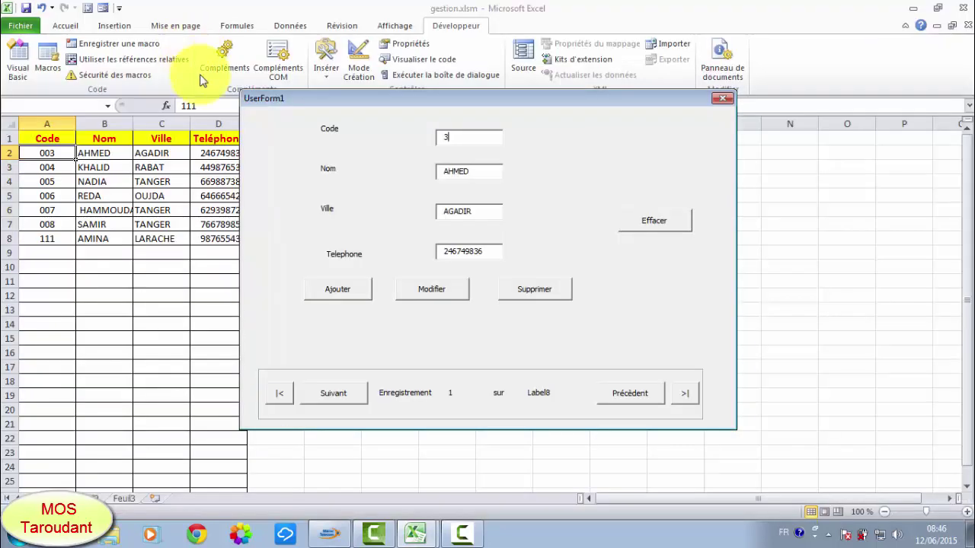
pyautogui.click(345, 393)
pyautogui.click(344, 393)
pyautogui.click(345, 393)
pyautogui.click(344, 393)
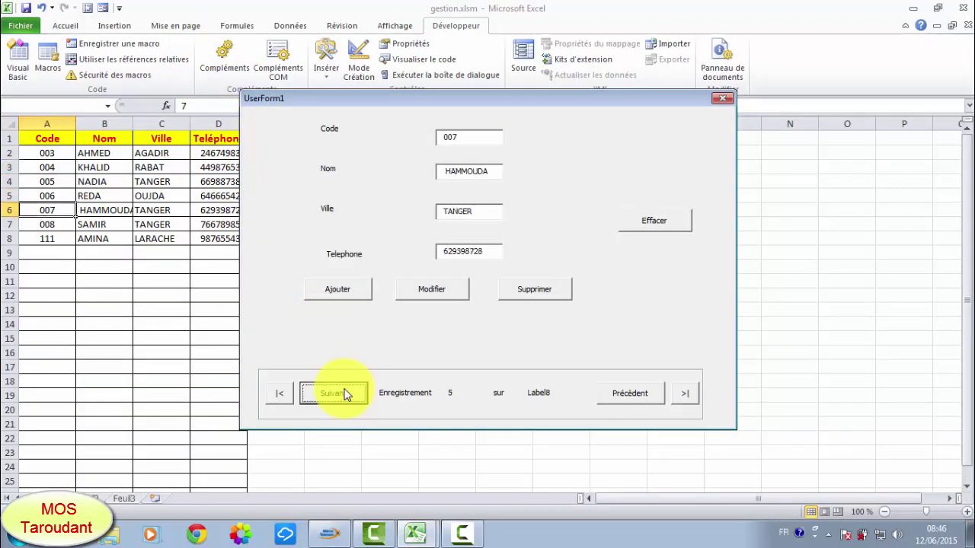
pyautogui.click(623, 392)
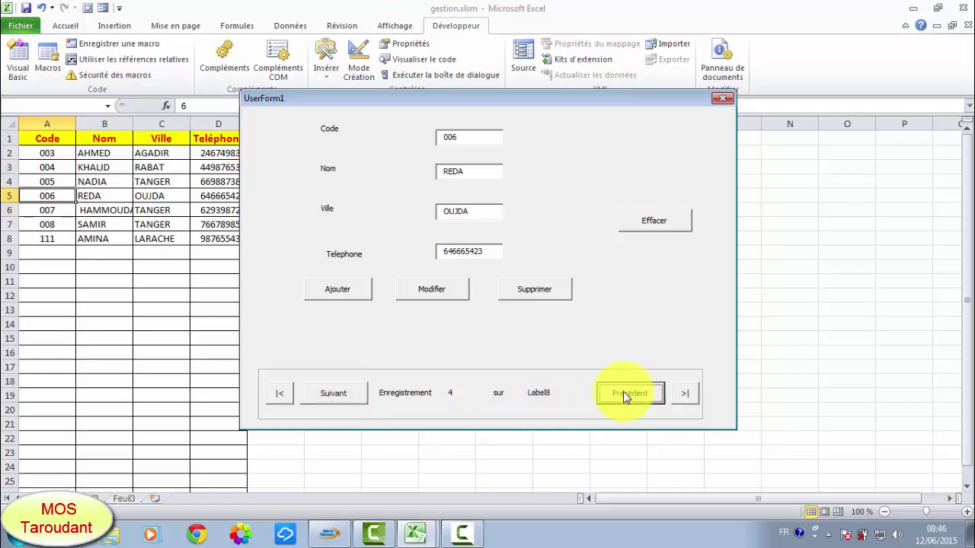
pyautogui.click(624, 391)
pyautogui.click(623, 392)
pyautogui.click(623, 391)
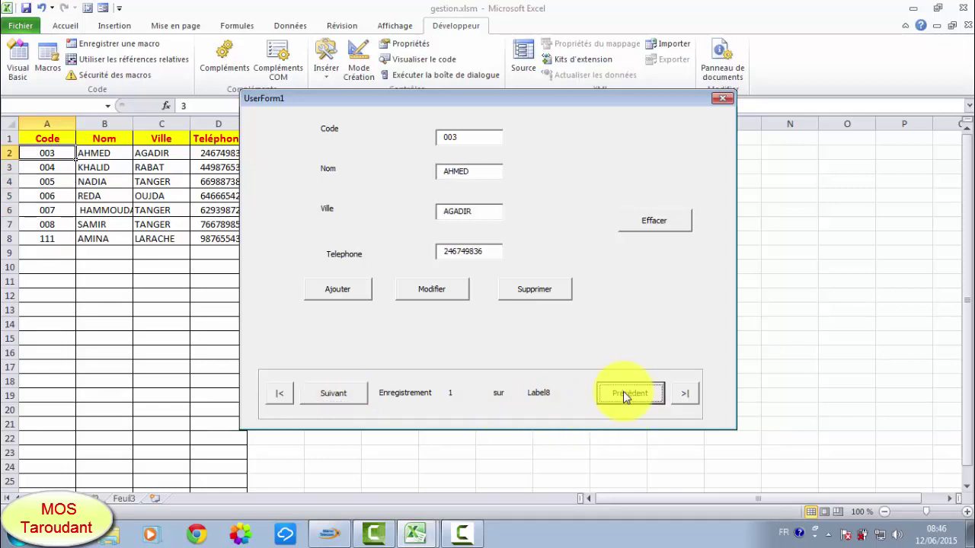
pyautogui.click(623, 391)
pyautogui.click(521, 309)
pyautogui.click(721, 101)
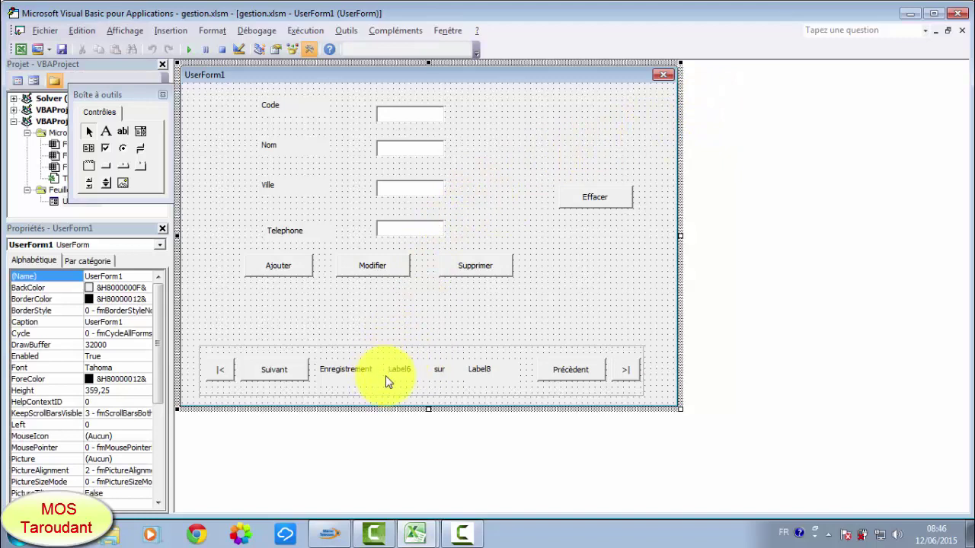
# Step: Below End If in SUIV_Click, enter label8.Caption =range("A657893";ENd(xlup).row-1, which raises a compile error
pyautogui.doubleClick(280, 373)
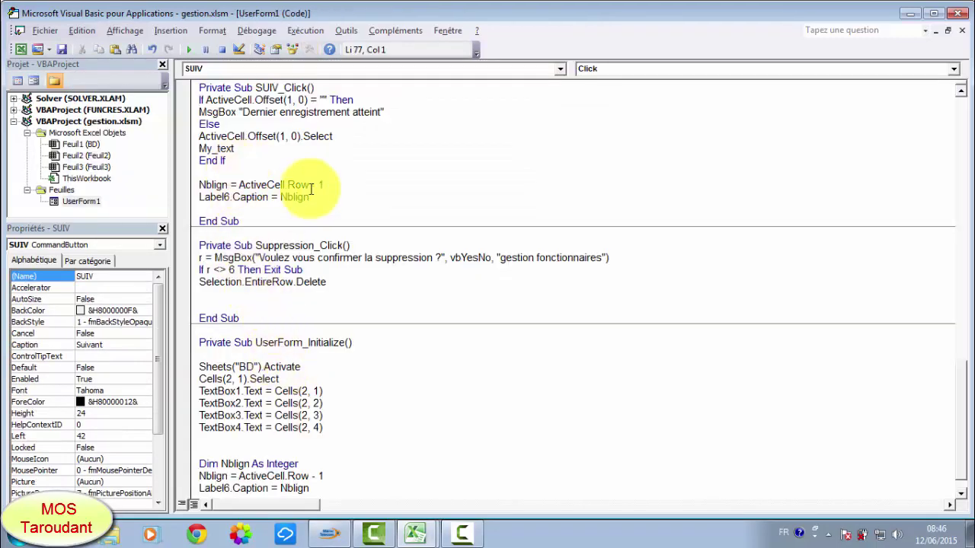
pyautogui.click(221, 169)
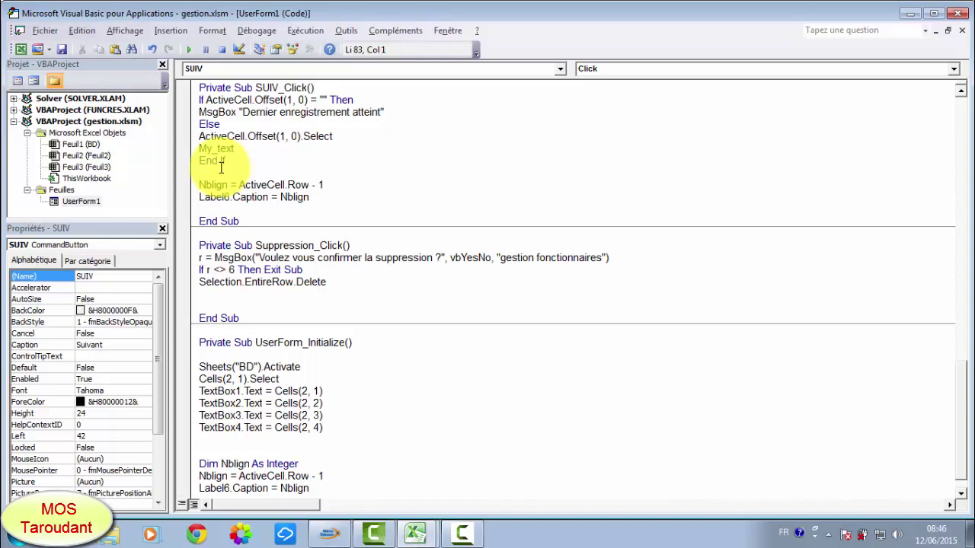
pyautogui.write('I')
pyautogui.write('a')
pyautogui.write('b')
pyautogui.write('e')
pyautogui.write('l')
pyautogui.write('6')
pyautogui.write('.')
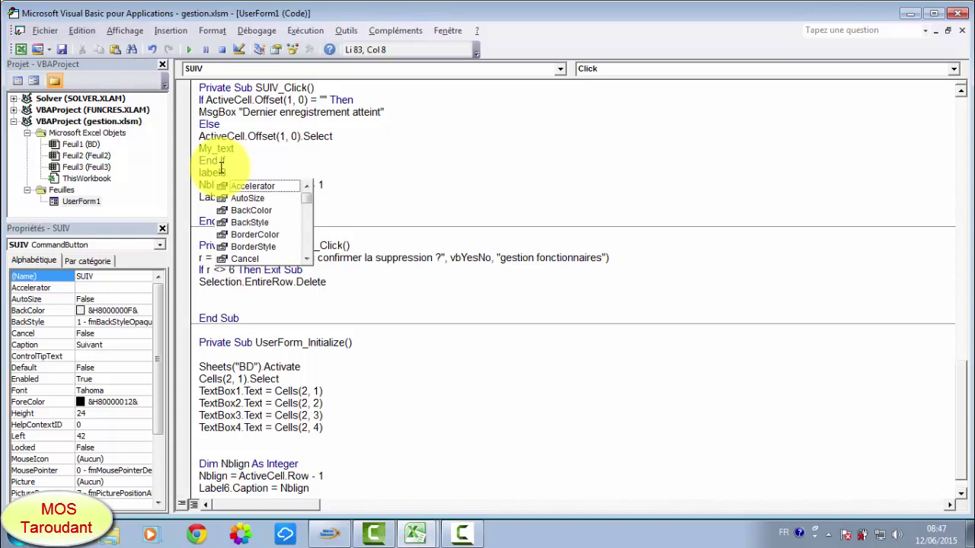
pyautogui.write('ca')
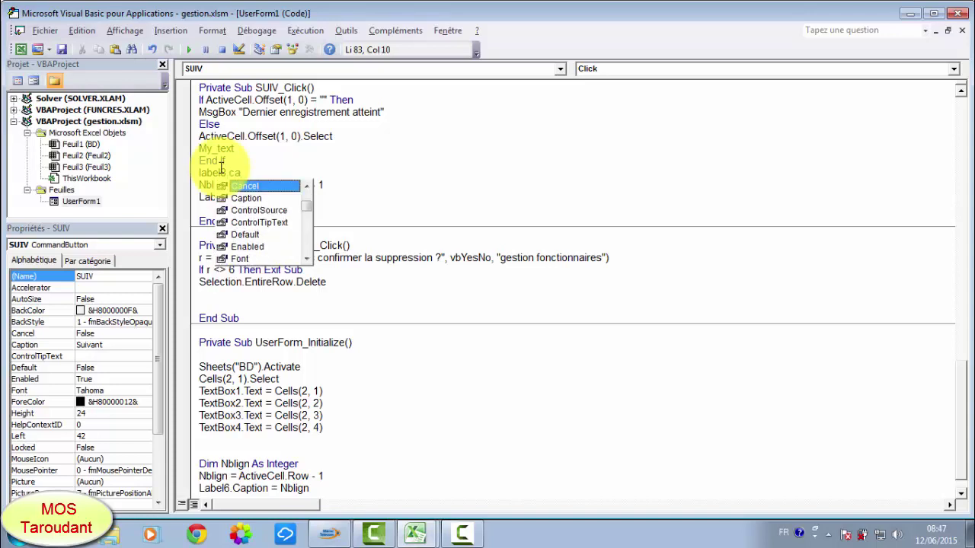
pyautogui.press('Down')
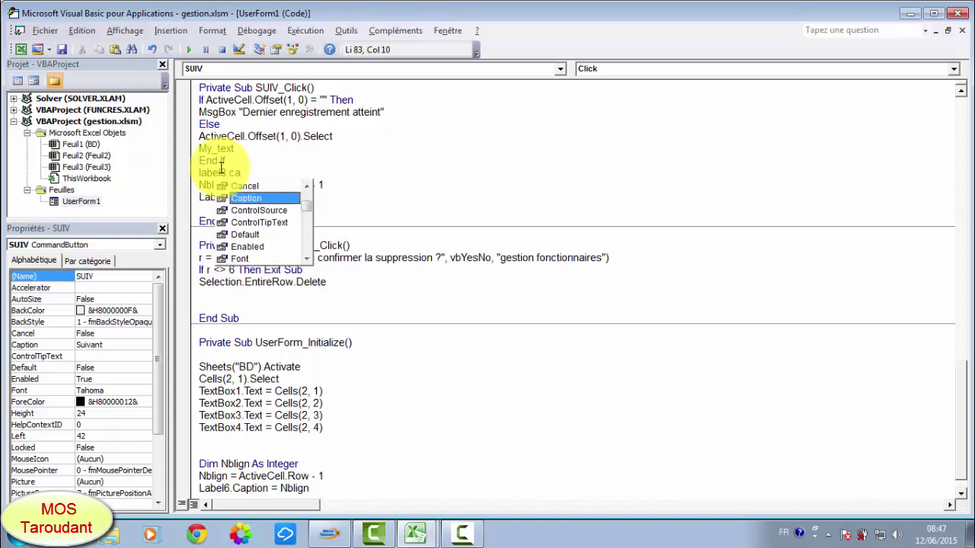
pyautogui.press('space')
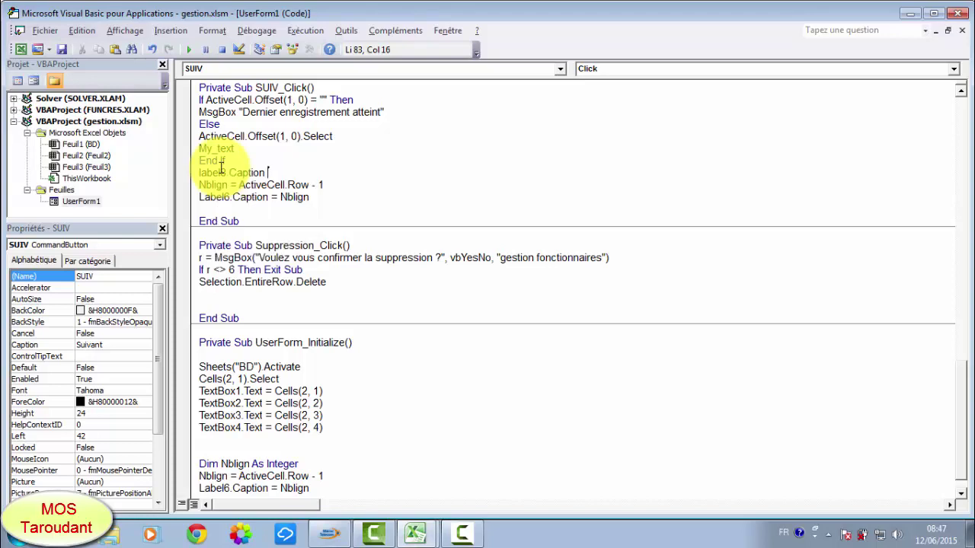
pyautogui.write('=')
pyautogui.write('ran')
pyautogui.write('ge(')
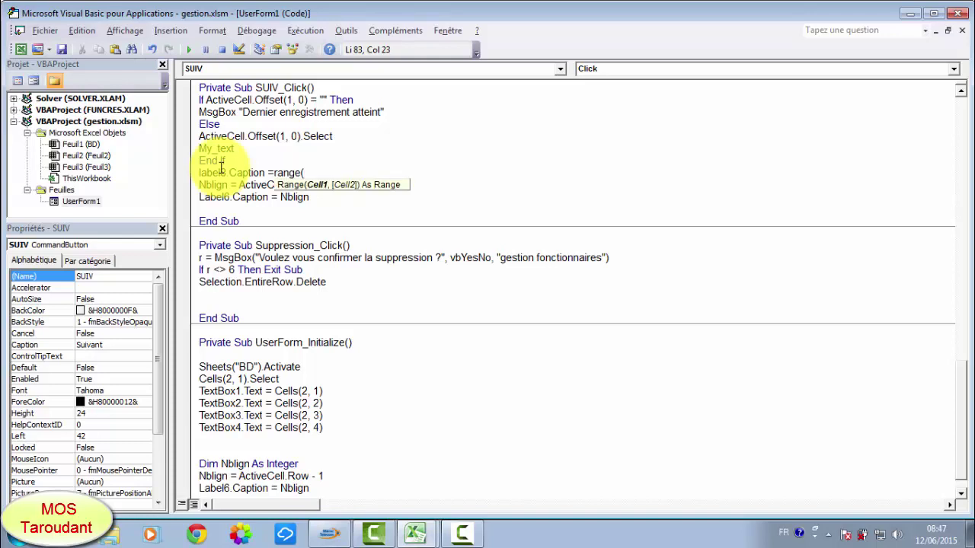
pyautogui.write('"')
pyautogui.write('A')
pyautogui.write('-(')
pyautogui.write('è_ç')
pyautogui.press('BackSpace')
pyautogui.press('BackSpace')
pyautogui.press('BackSpace')
pyautogui.press('BackSpace')
pyautogui.press('BackSpace')
pyautogui.write('65789')
pyautogui.write('3')
pyautogui.write('";E')
pyautogui.write('N')
pyautogui.write('d')
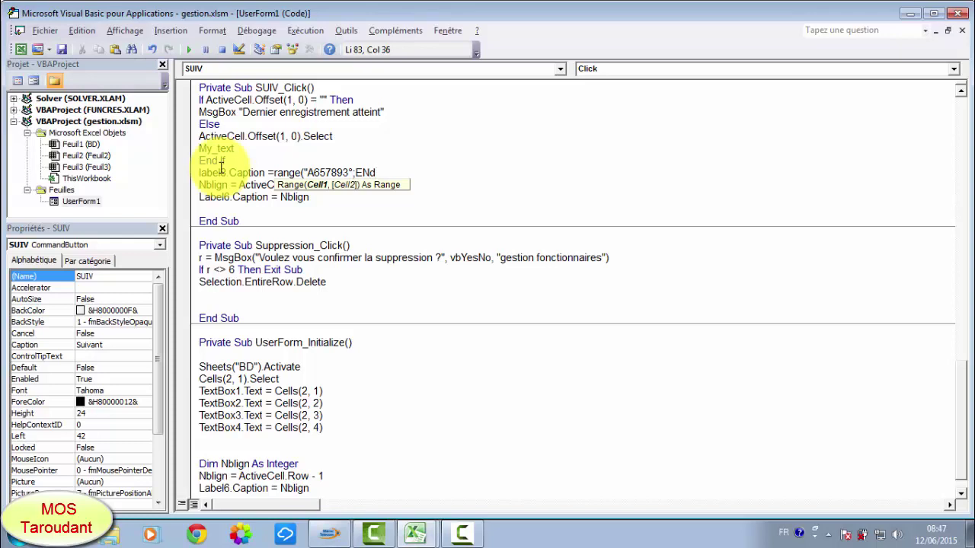
pyautogui.write('(')
pyautogui.write('xl')
pyautogui.write('up')
pyautogui.write('.r')
pyautogui.write('ow')
pyautogui.write('-1')
pyautogui.press('Return')
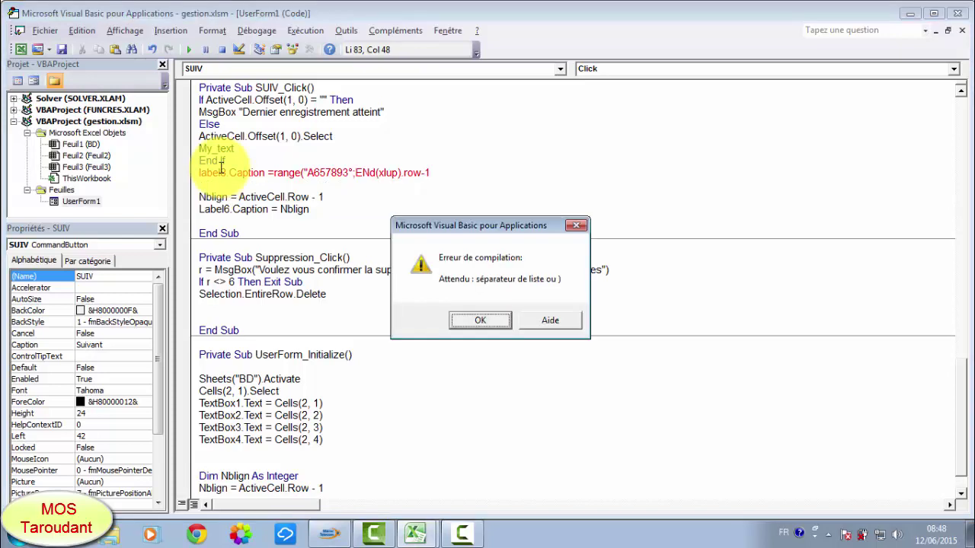
# Step: Dismiss the error and correct the line to Label8.Caption = Range("A657893").End(xlUp).Row - 1
pyautogui.click(488, 326)
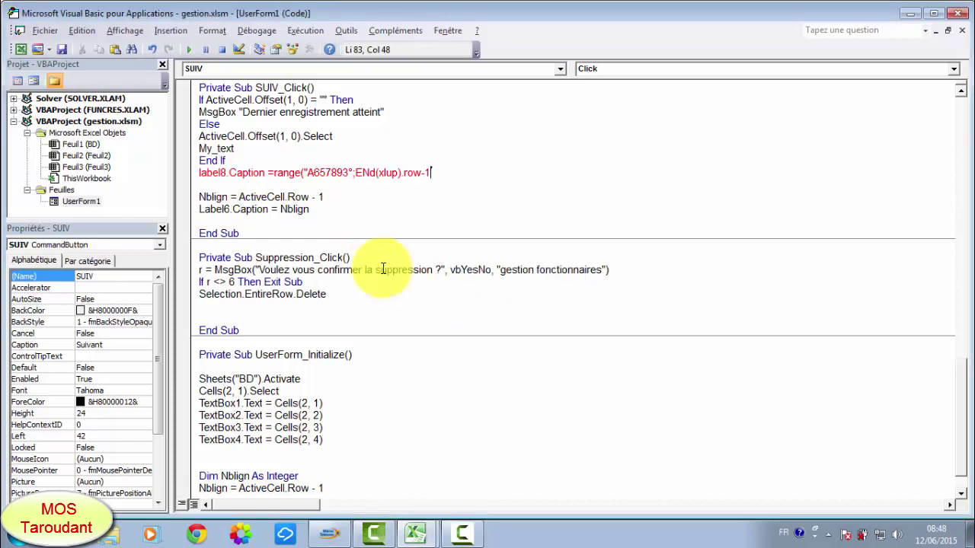
pyautogui.click(350, 173)
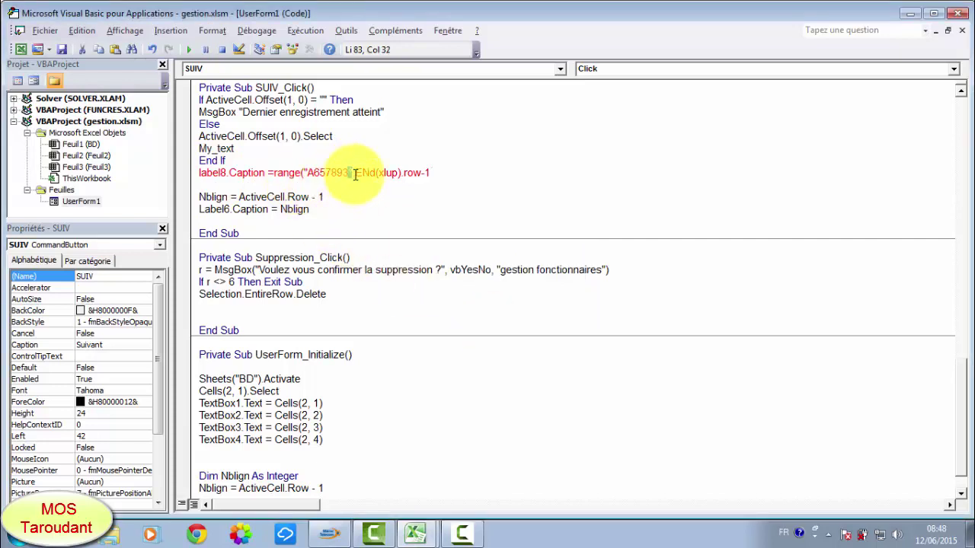
pyautogui.moveTo(355, 175); pyautogui.dragTo(357, 178)
pyautogui.press('Delete')
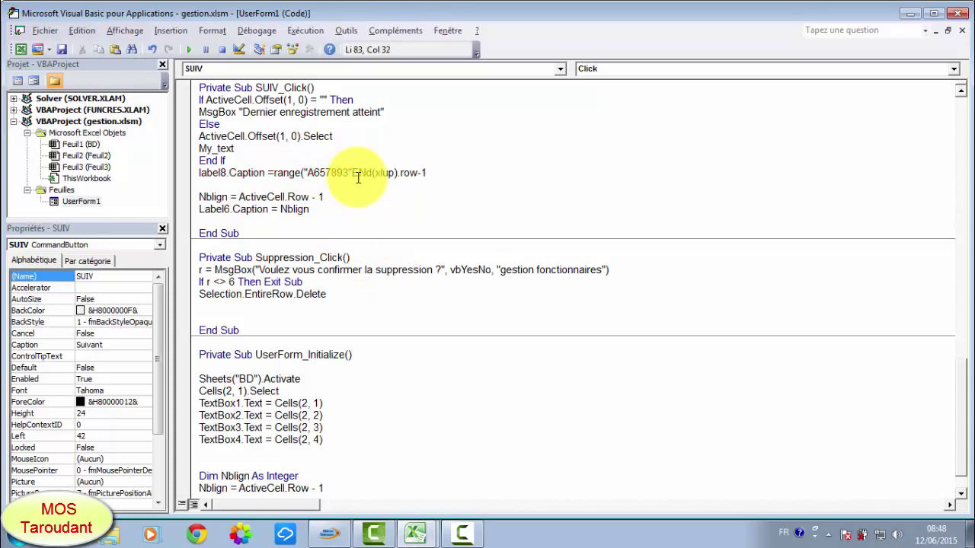
pyautogui.write(')')
pyautogui.write('.')
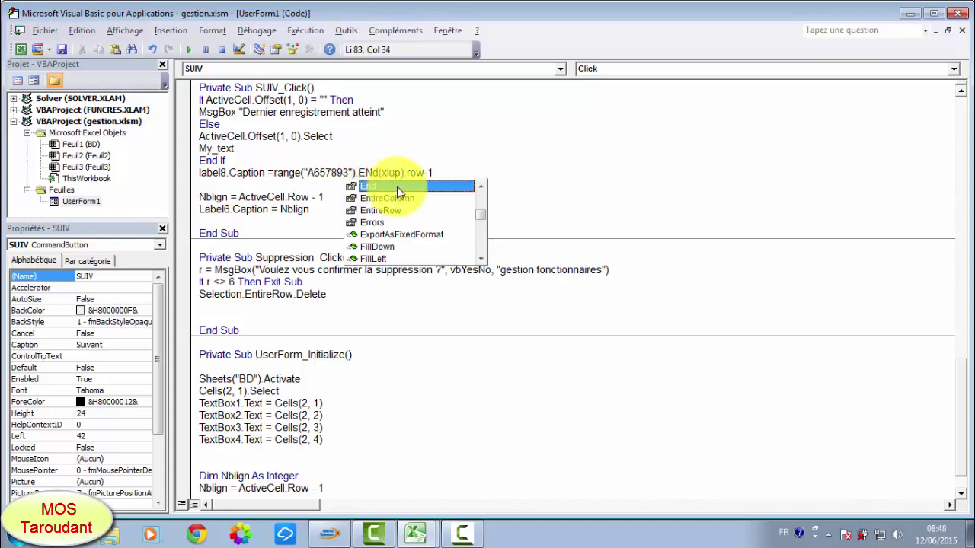
pyautogui.doubleClick(397, 186)
pyautogui.write('(xlup).row-1')
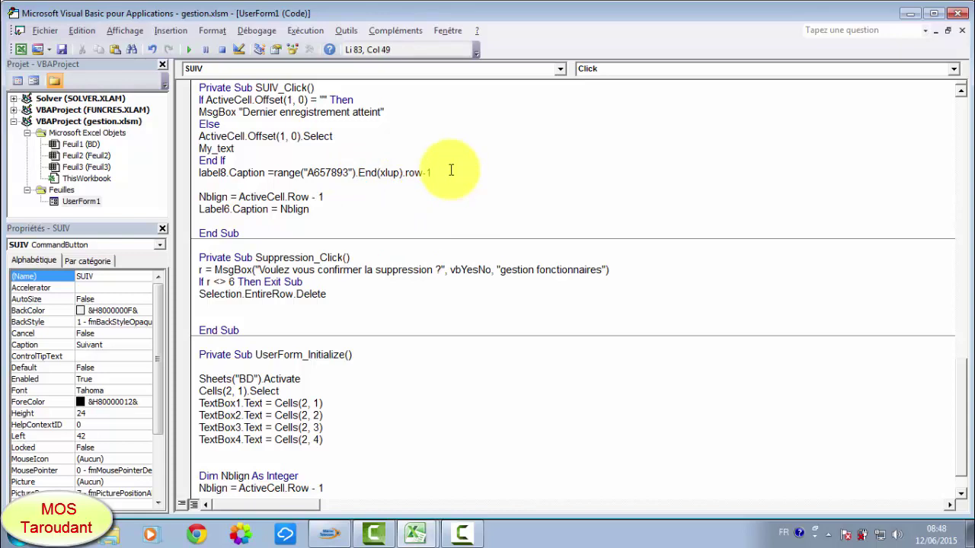
pyautogui.press('Return')
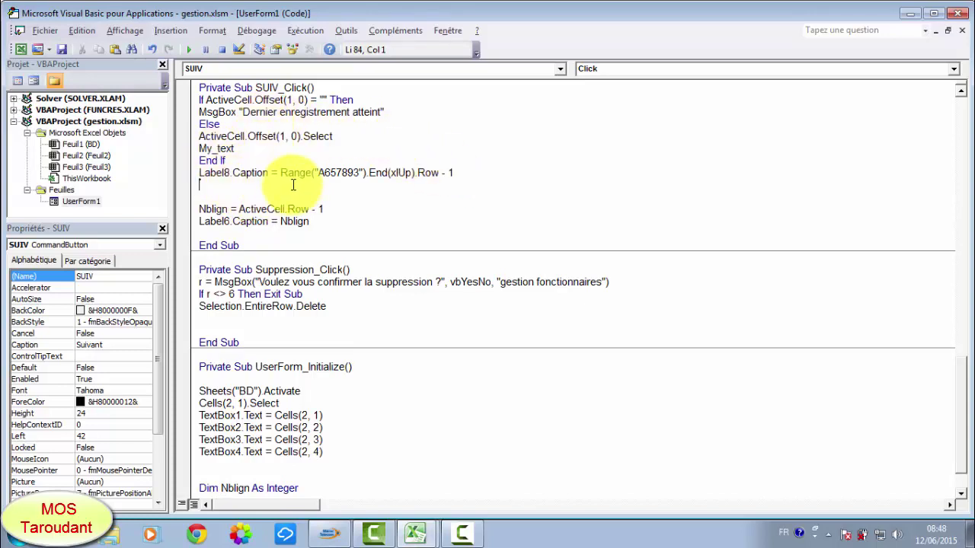
# Step: Run UserForm1 and advance to record 6 of 7 (SAMIR), with the total now displayed
pyautogui.click(190, 52)
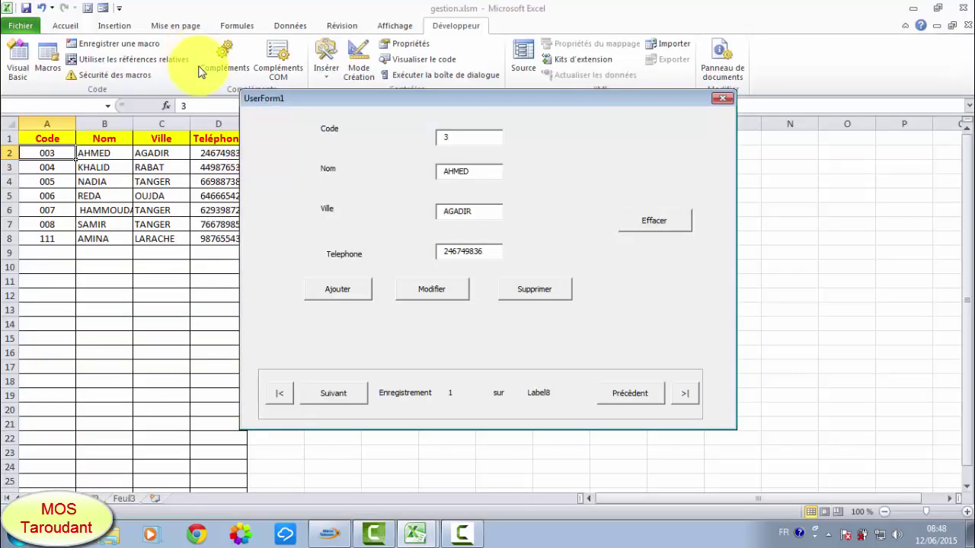
pyautogui.click(345, 393)
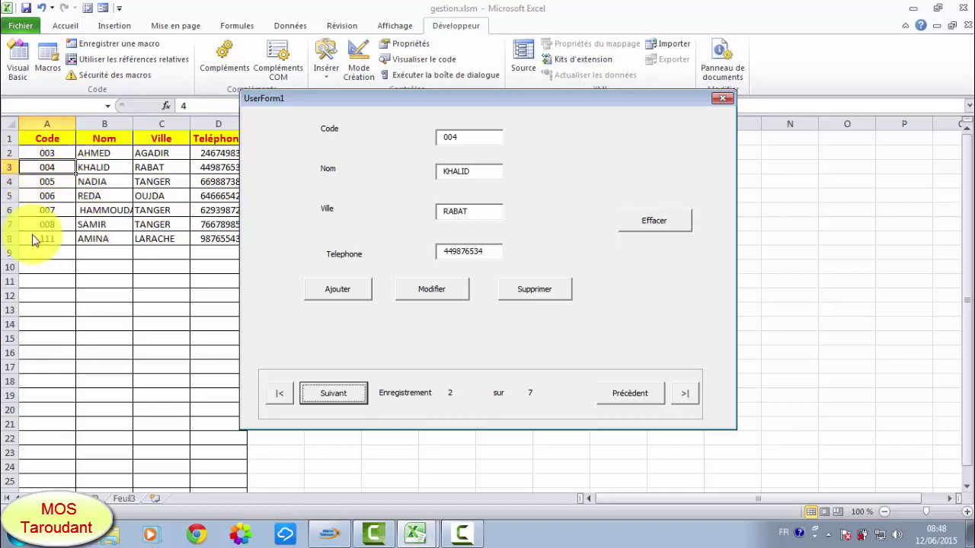
pyautogui.click(344, 396)
pyautogui.click(353, 399)
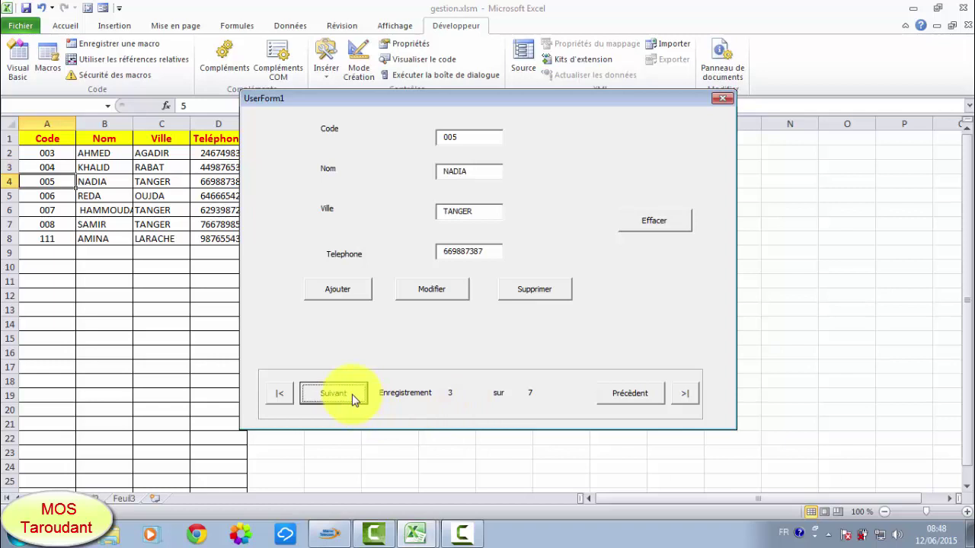
pyautogui.click(354, 399)
pyautogui.click(354, 399)
pyautogui.click(354, 399)
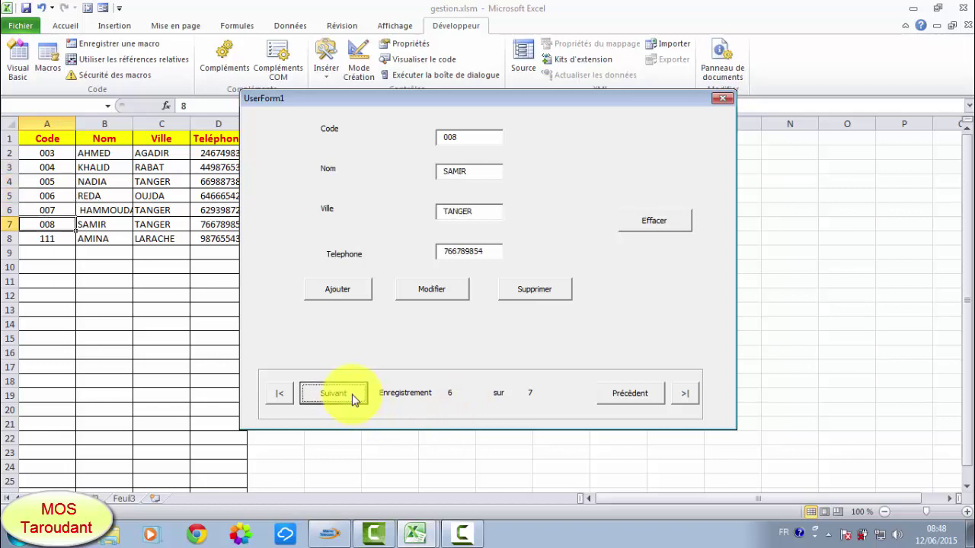
# Step: Close the form and copy the Label8 total-count line from SUIV_Click
pyautogui.click(723, 106)
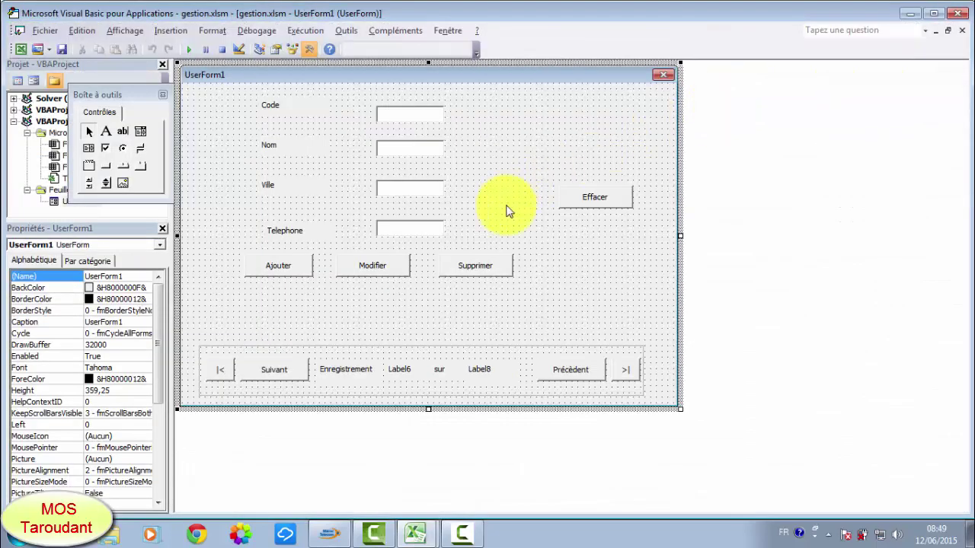
pyautogui.doubleClick(270, 370)
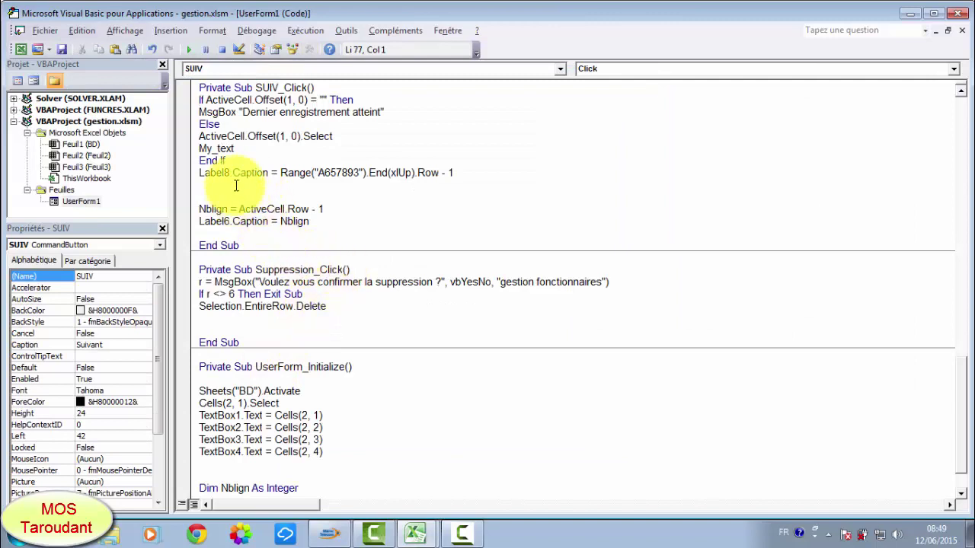
pyautogui.click(238, 162)
pyautogui.press('Return')
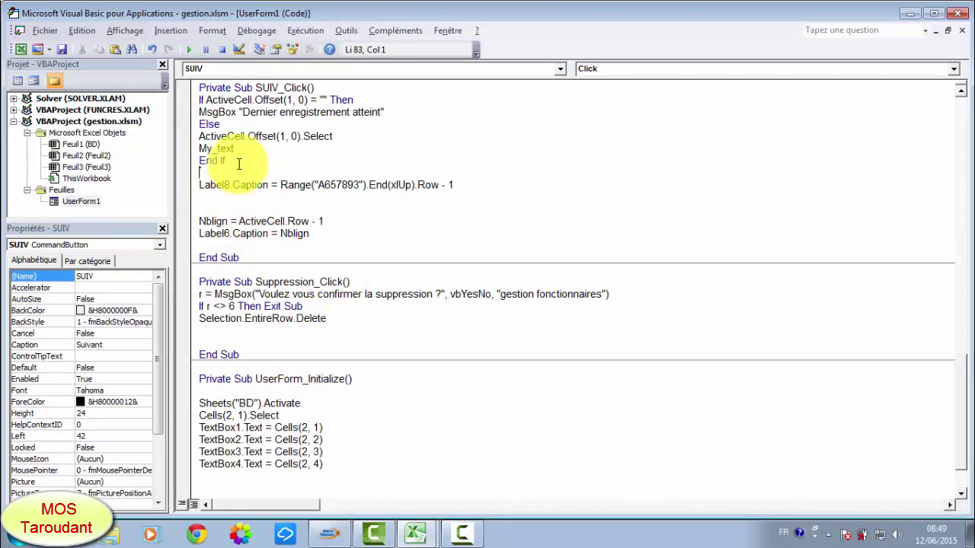
pyautogui.click(191, 186)
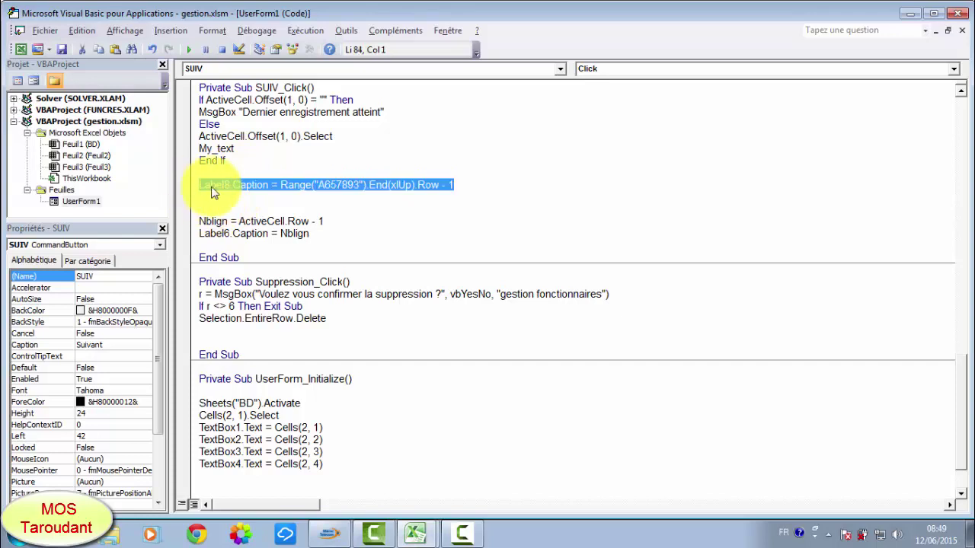
pyautogui.click(83, 30)
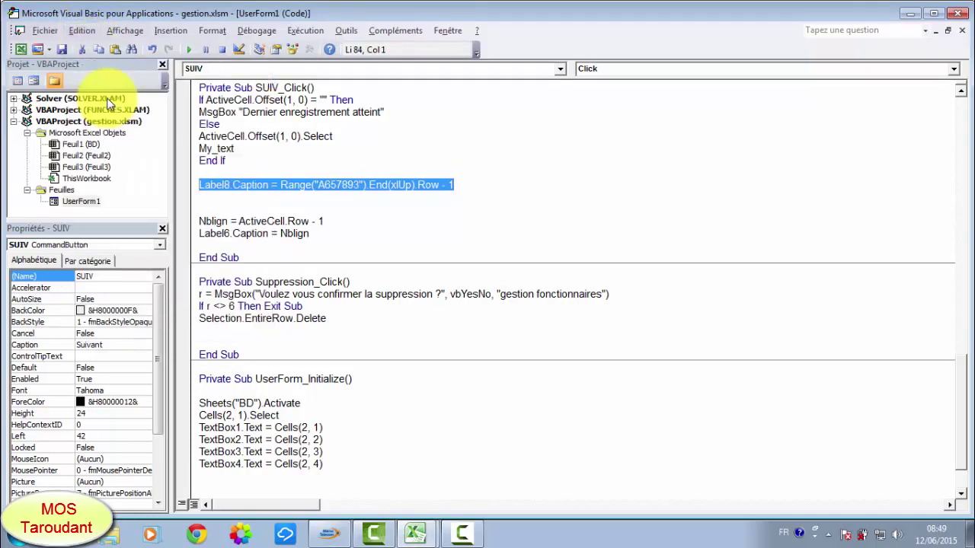
pyautogui.click(108, 97)
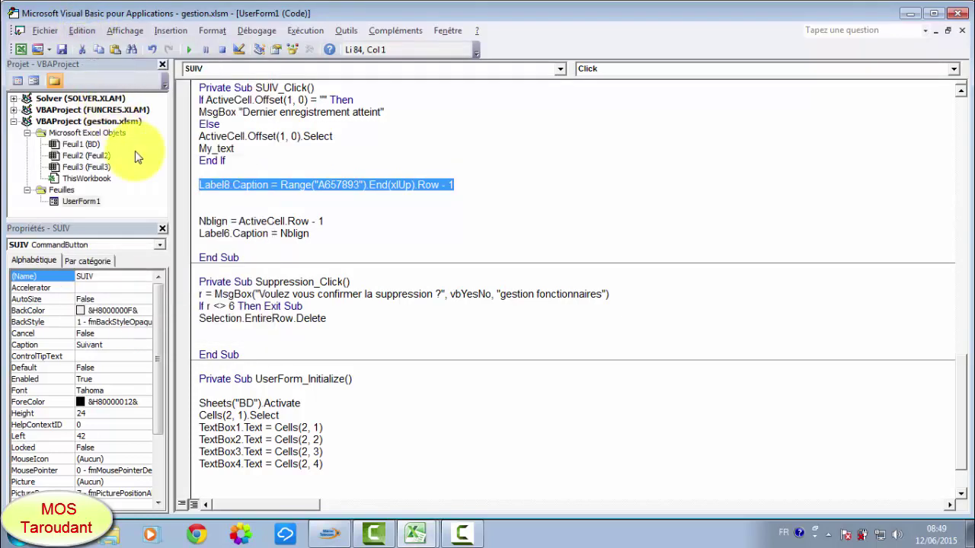
# Step: Paste the Label8 total-count line after End If in PREC_Click and rerun the form
pyautogui.doubleClick(86, 200)
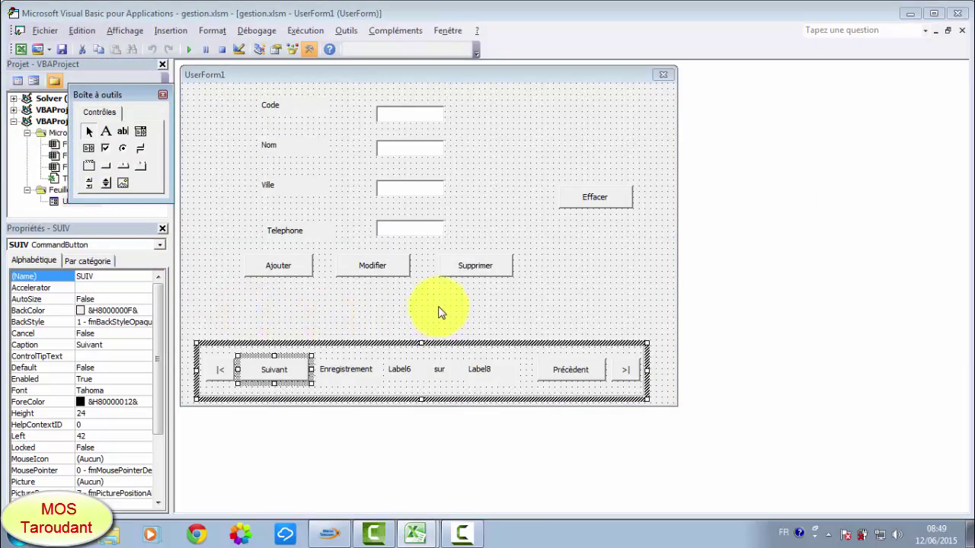
pyautogui.click(444, 312)
pyautogui.doubleClick(562, 370)
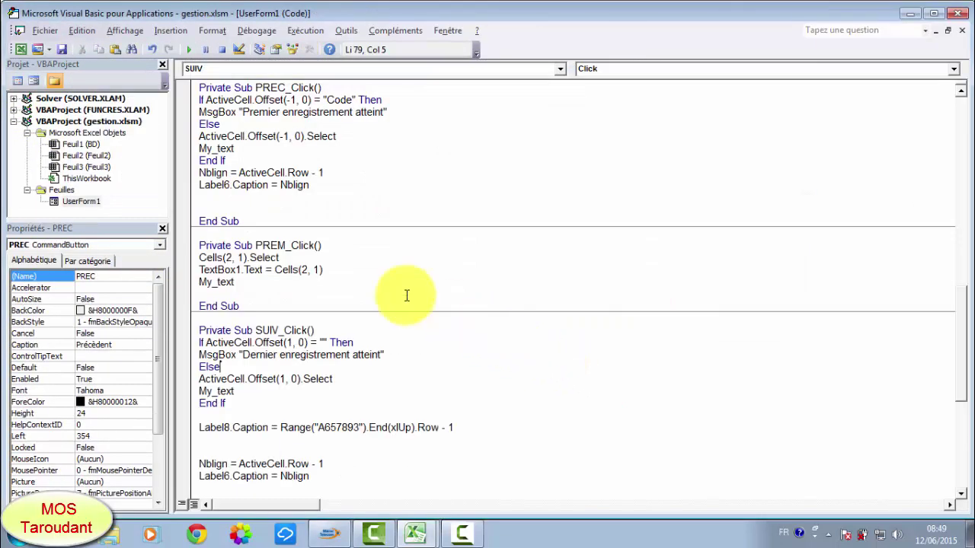
pyautogui.click(239, 161)
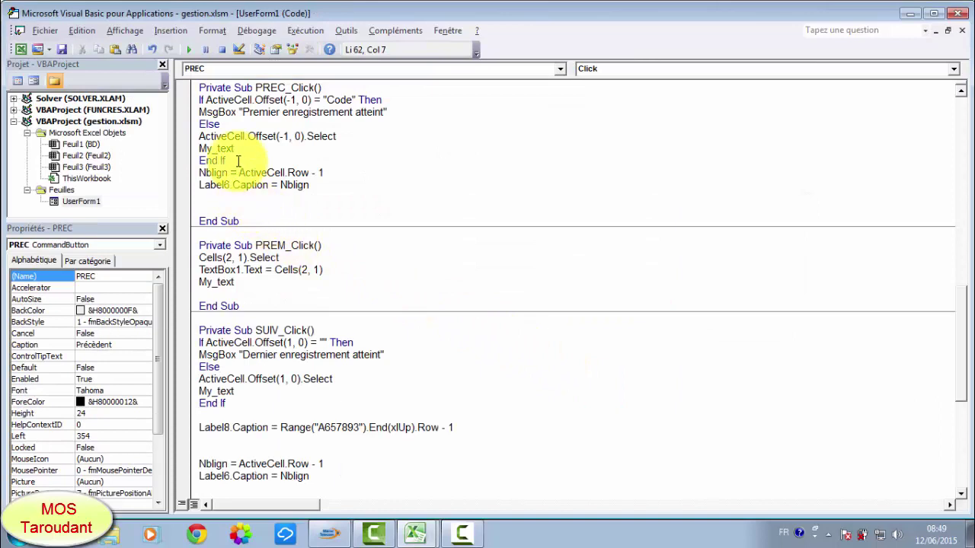
pyautogui.press('Return')
pyautogui.press('Return')
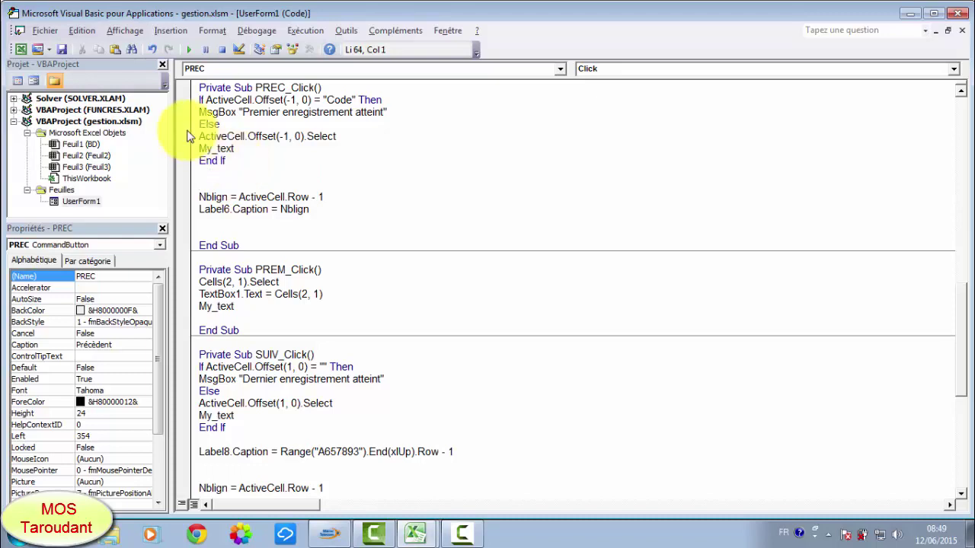
pyautogui.click(80, 30)
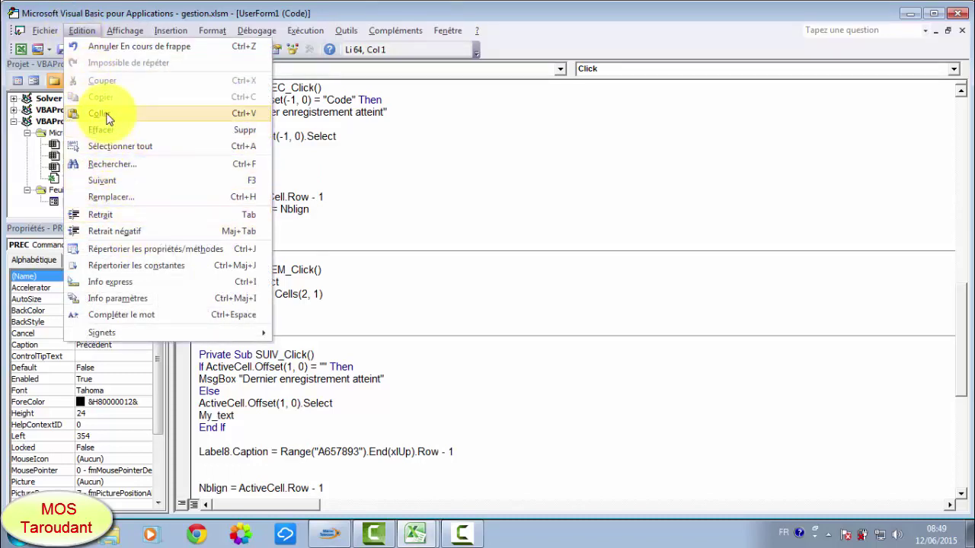
pyautogui.click(107, 113)
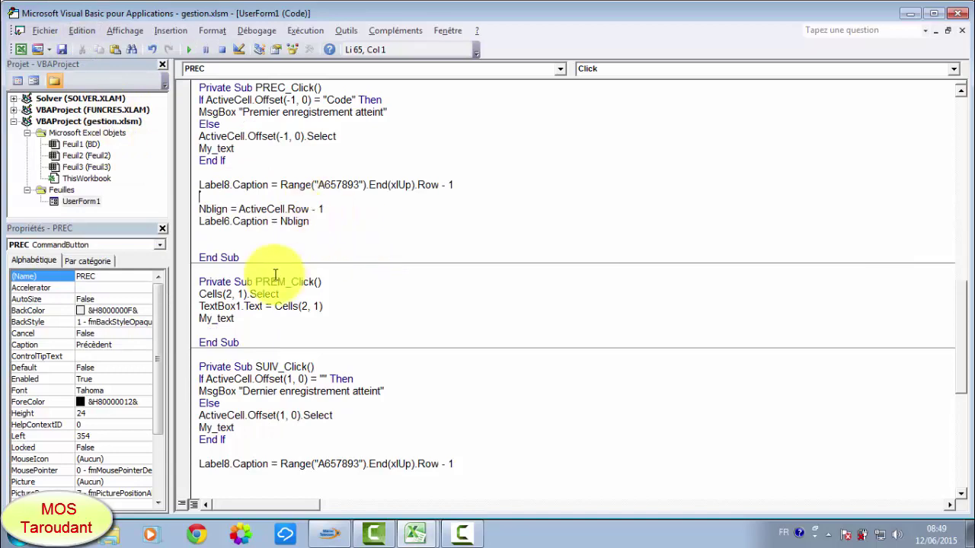
pyautogui.click(191, 48)
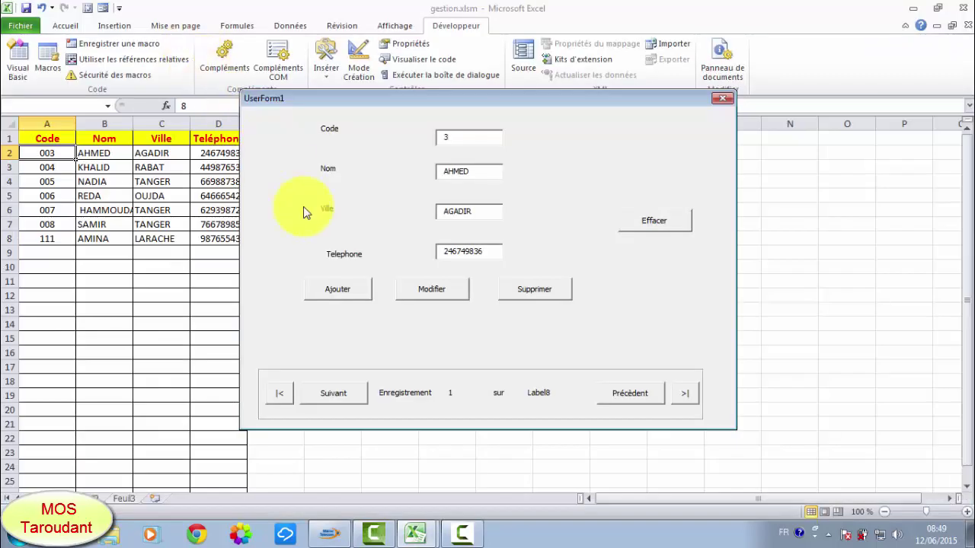
# Step: Confirm the counter reads '2 sur 7' then '1 sur 7', then open the |< button's code
pyautogui.click(342, 393)
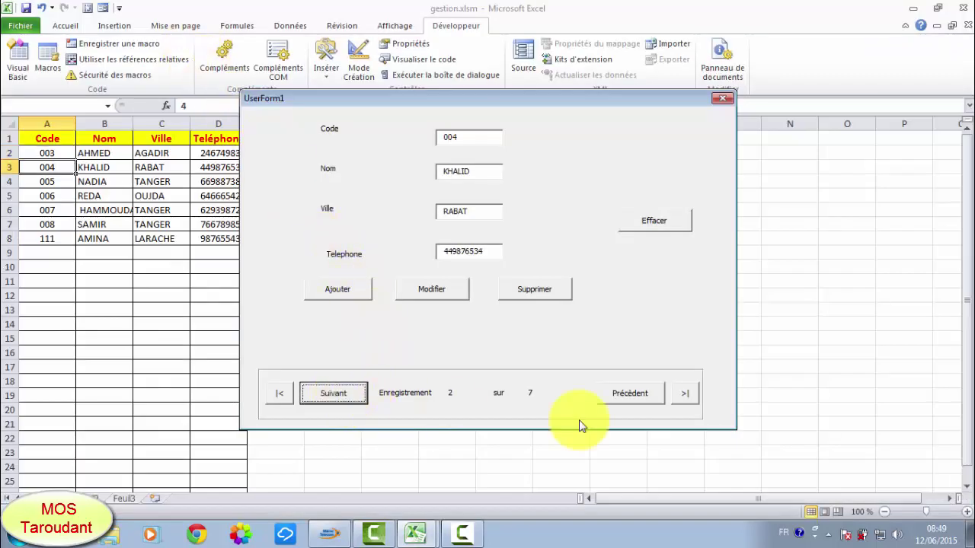
pyautogui.click(627, 393)
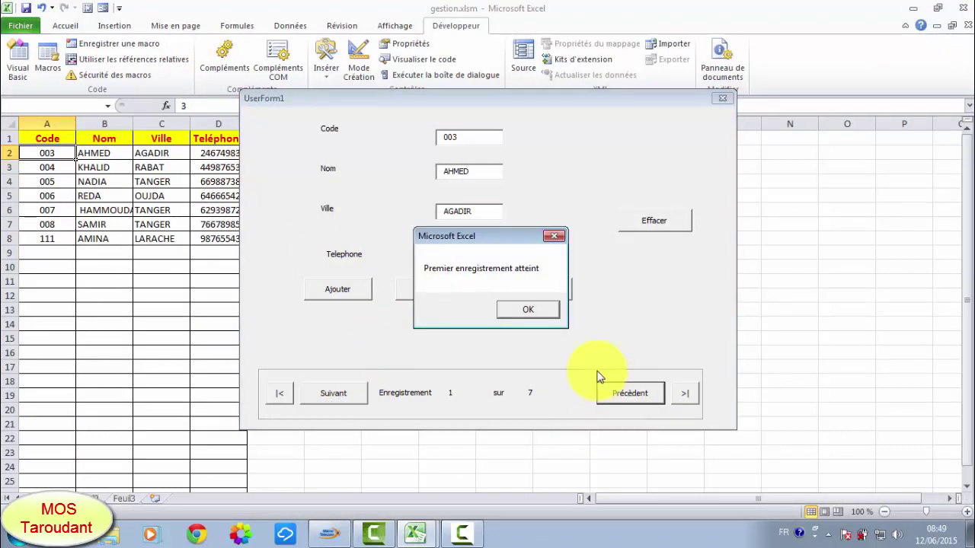
pyautogui.click(528, 310)
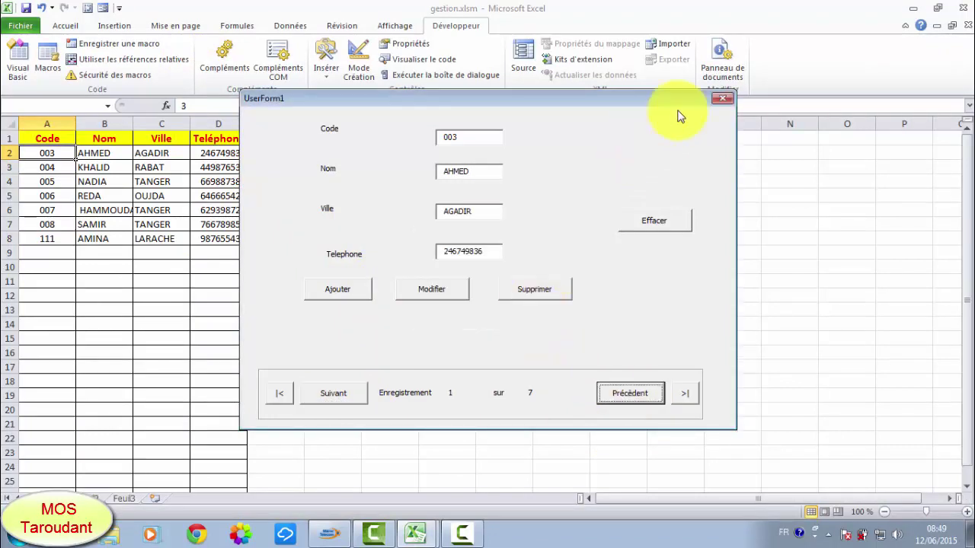
pyautogui.click(722, 101)
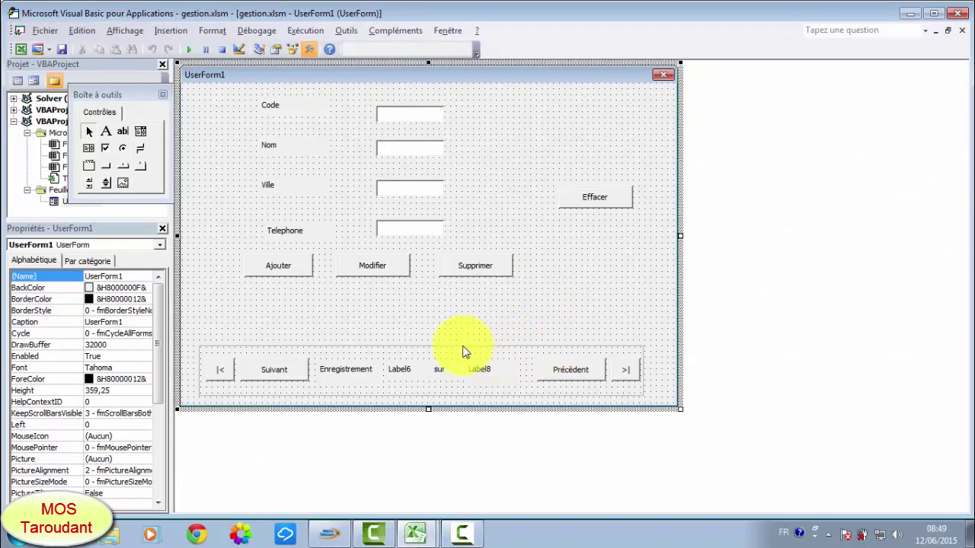
pyautogui.doubleClick(224, 372)
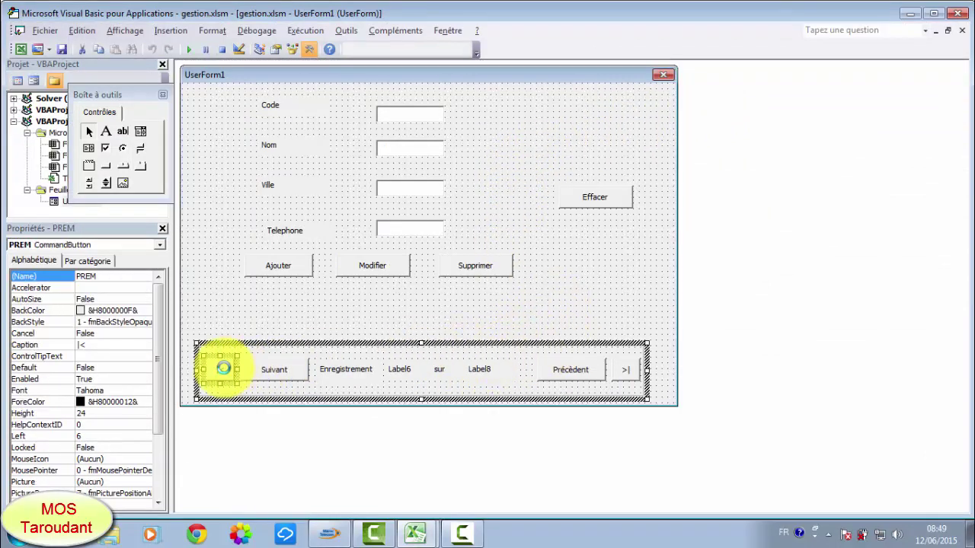
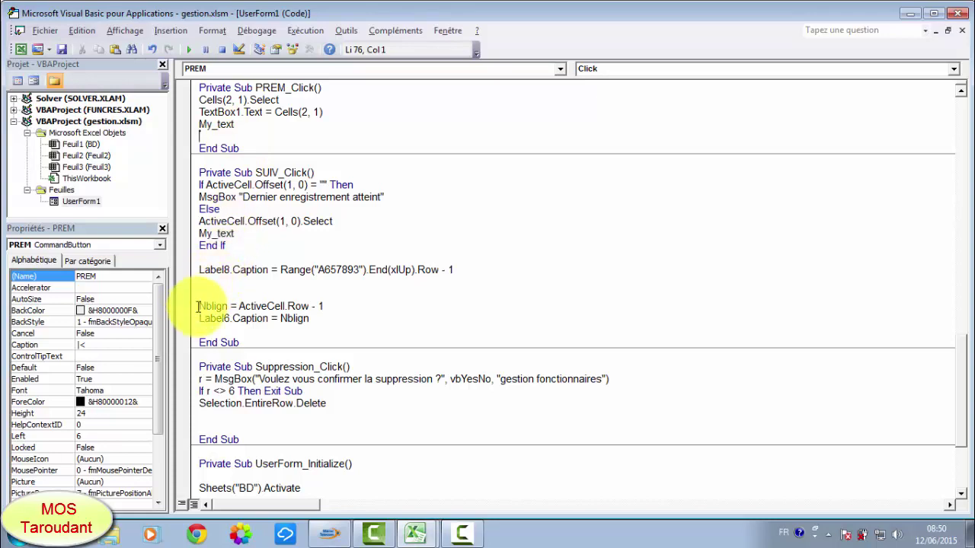
# Step: Remove the blank lines in SUIV_Click and copy its Label8, Nblign and Label6 counter lines
pyautogui.moveTo(189, 308); pyautogui.dragTo(187, 320)
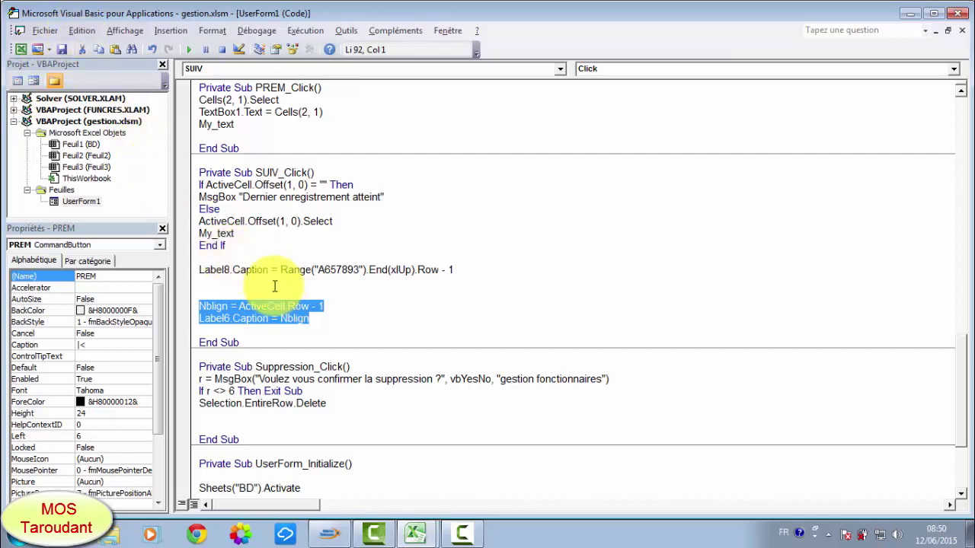
pyautogui.click(218, 282)
pyautogui.press('Delete')
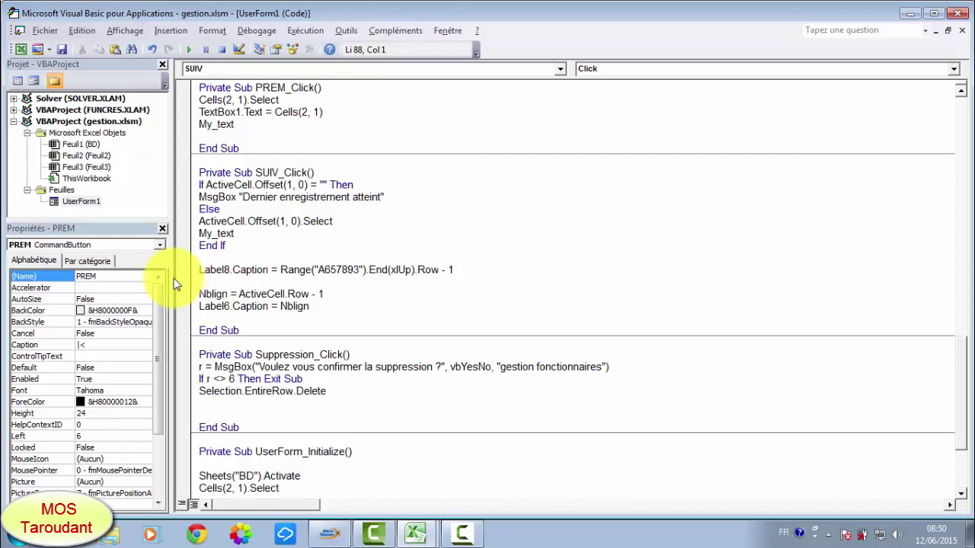
pyautogui.press('Delete')
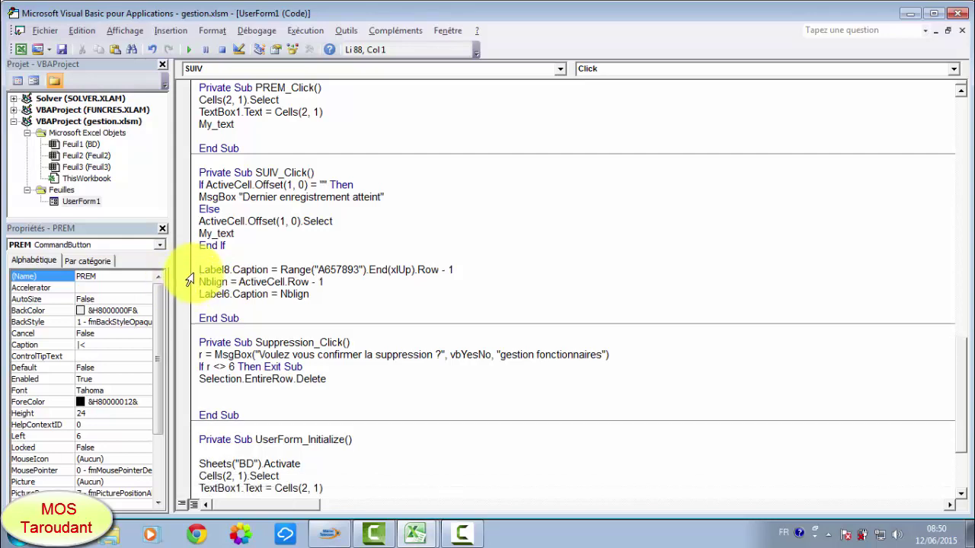
pyautogui.moveTo(186, 270); pyautogui.dragTo(189, 295)
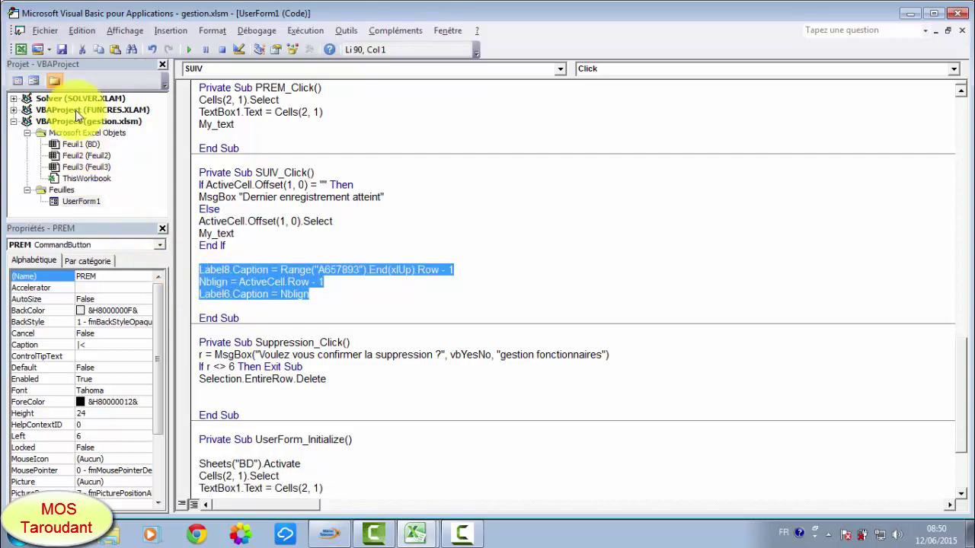
pyautogui.click(81, 32)
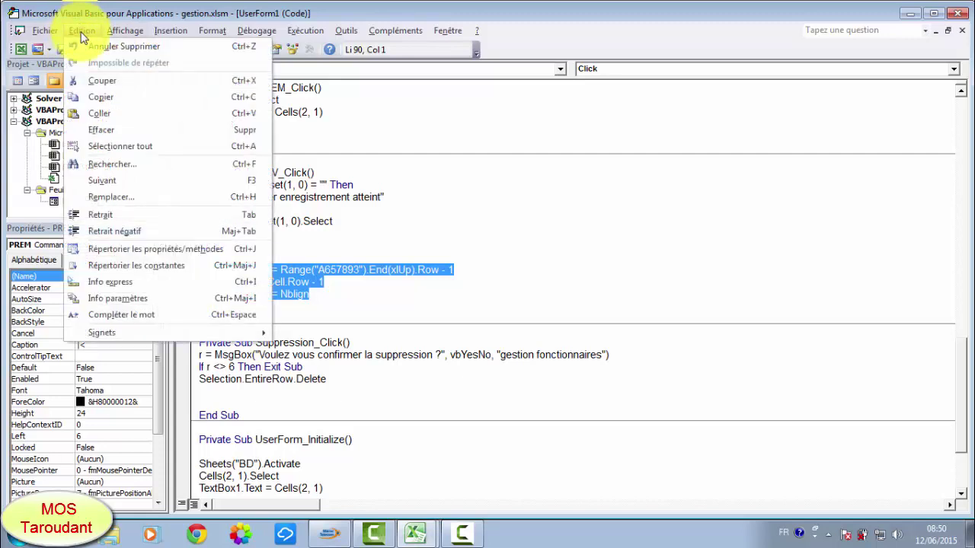
pyautogui.click(106, 102)
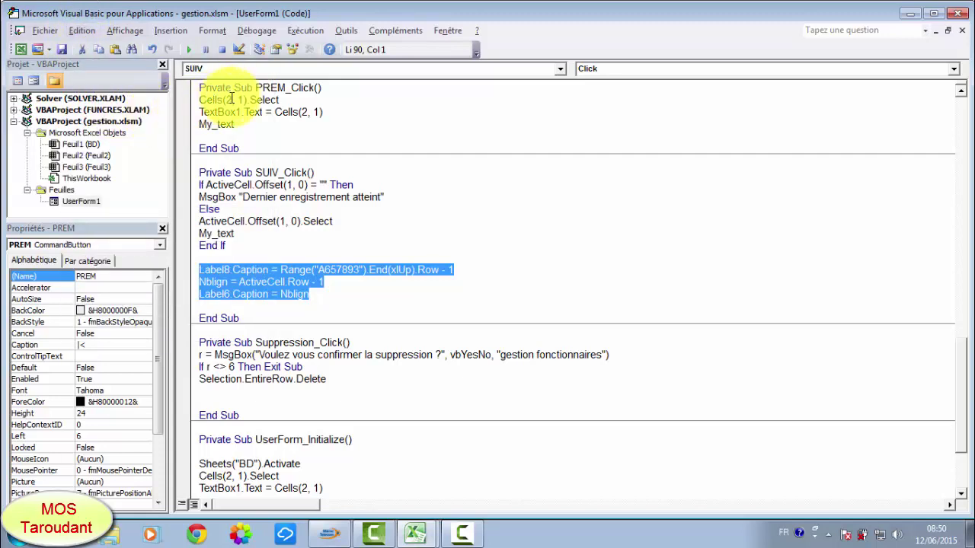
# Step: Paste the three counter lines after My_text in PREM_Click
pyautogui.click(210, 136)
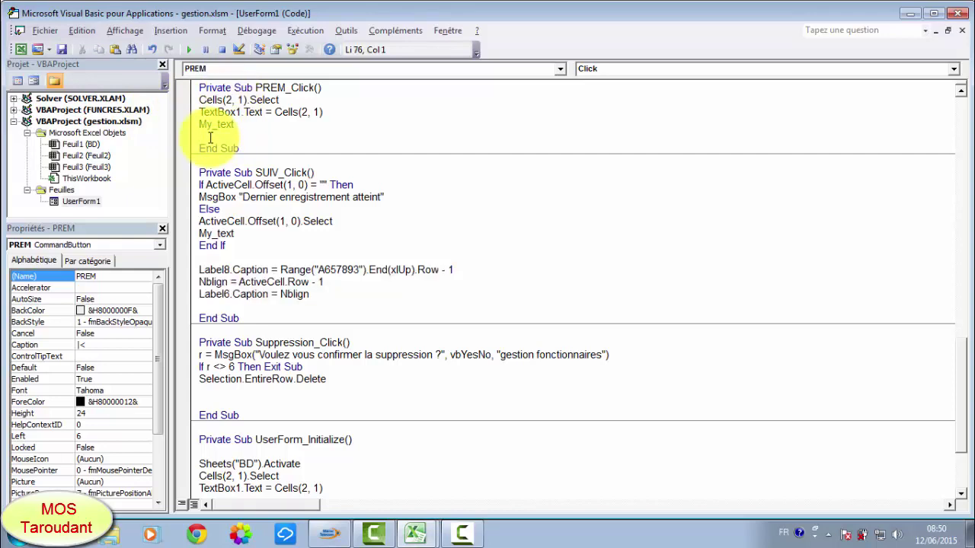
pyautogui.press('Return')
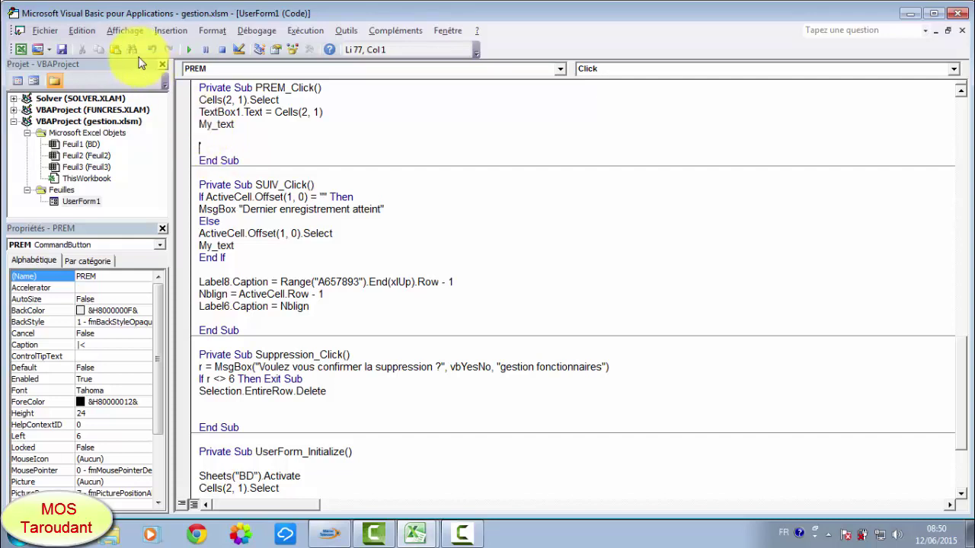
pyautogui.click(80, 31)
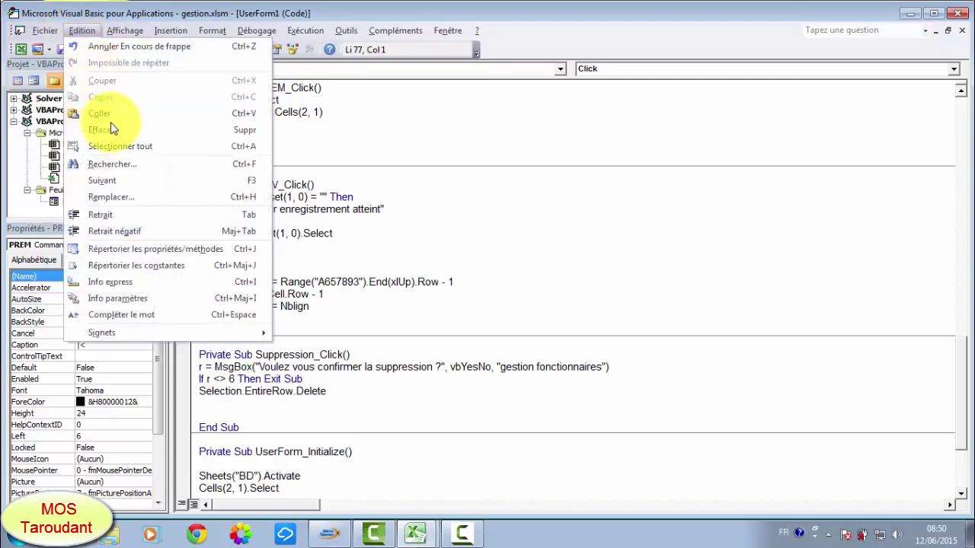
pyautogui.click(107, 113)
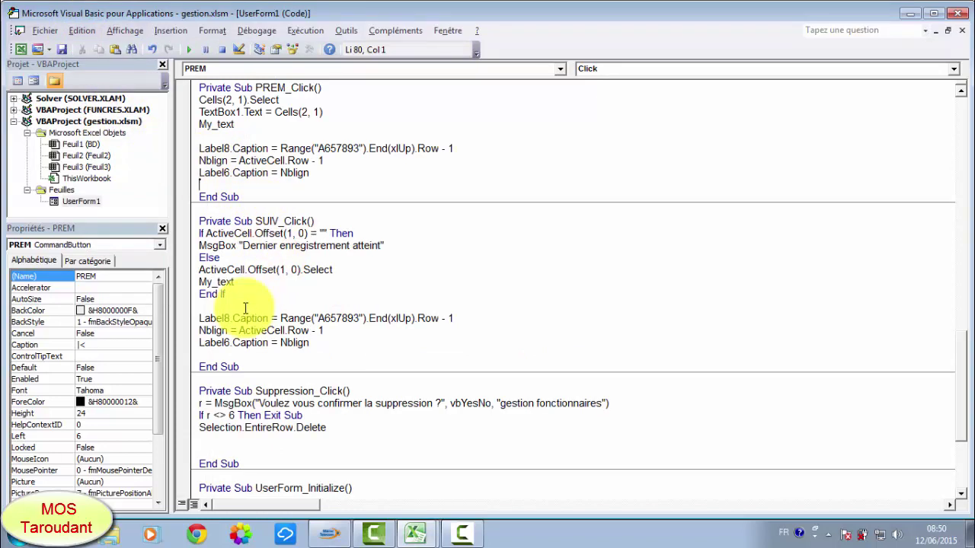
# Step: Declare Dim Nblign As Integer above the pasted counter lines in PREM_Click
pyautogui.click(221, 137)
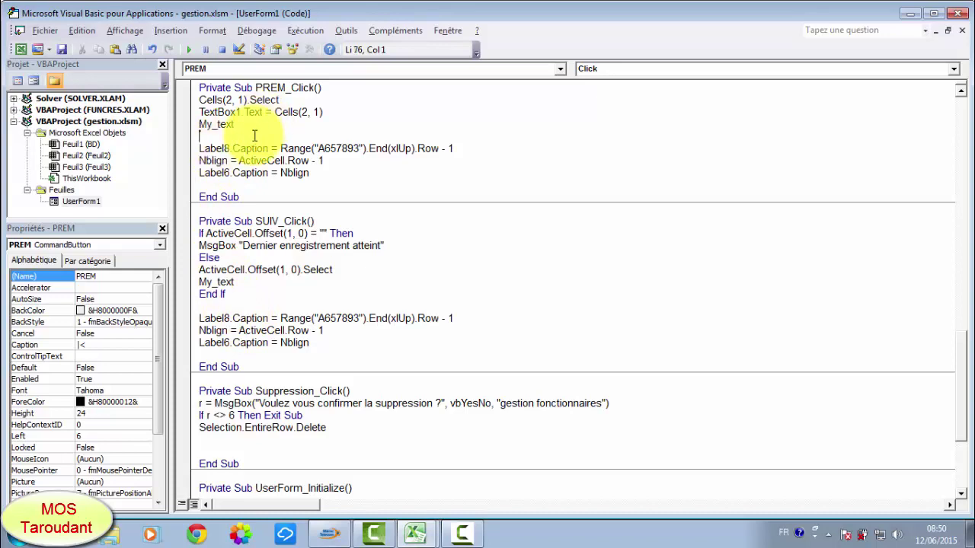
pyautogui.write('D')
pyautogui.write('i')
pyautogui.write('m ')
pyautogui.write('Nbl')
pyautogui.write('ign ')
pyautogui.write('as I')
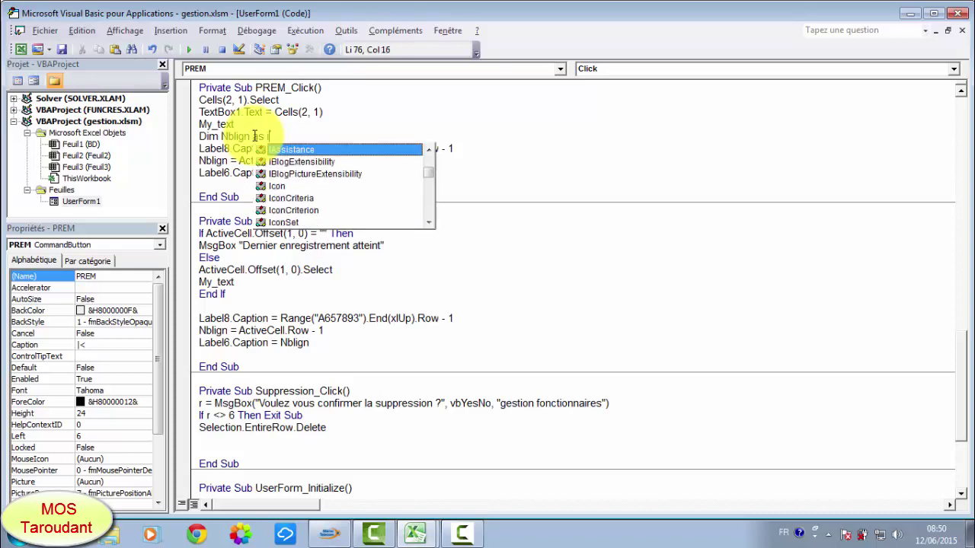
pyautogui.write('n')
pyautogui.press('Tab')
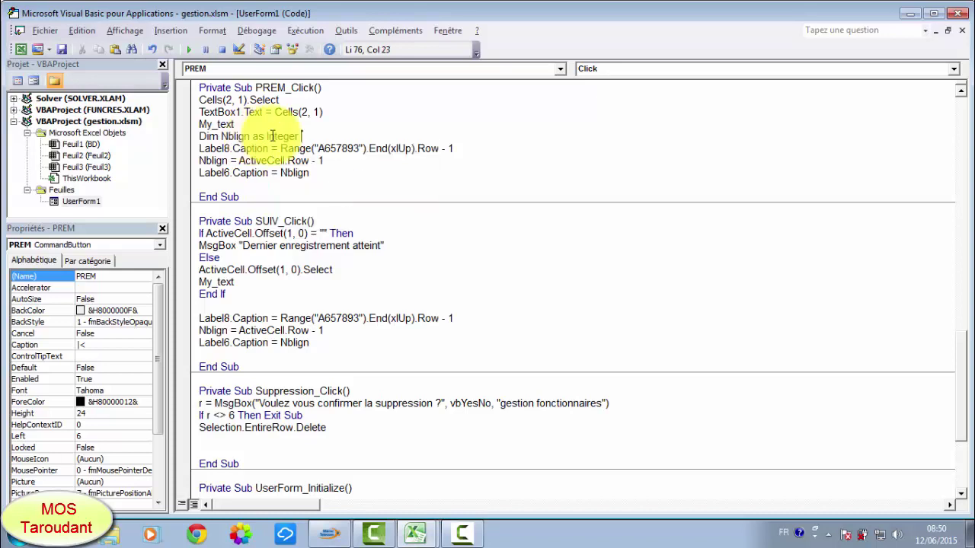
pyautogui.click(445, 211)
pyautogui.click(268, 124)
# Step: Add a blank line after My_text and copy the Dim Nblign As Integer declaration
pyautogui.press('Return')
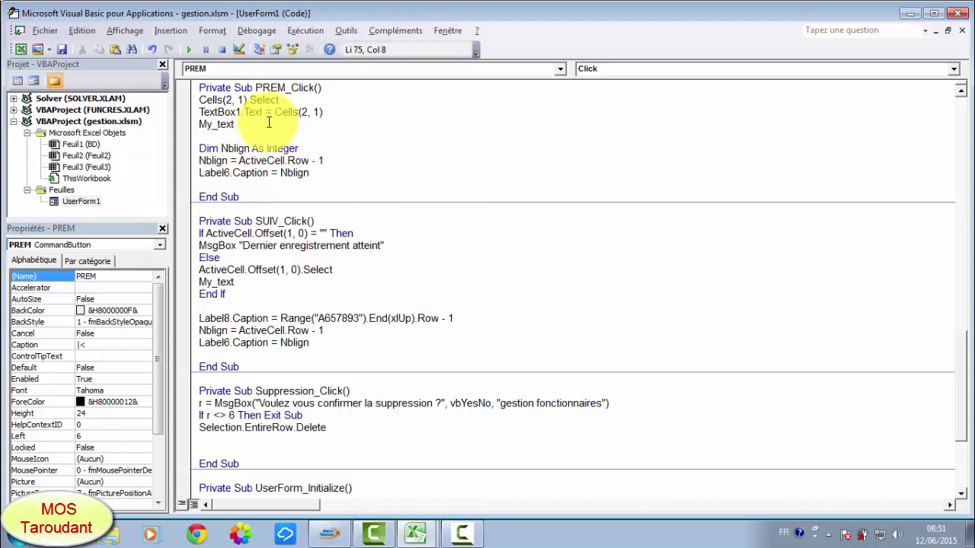
pyautogui.click(191, 149)
pyautogui.click(65, 30)
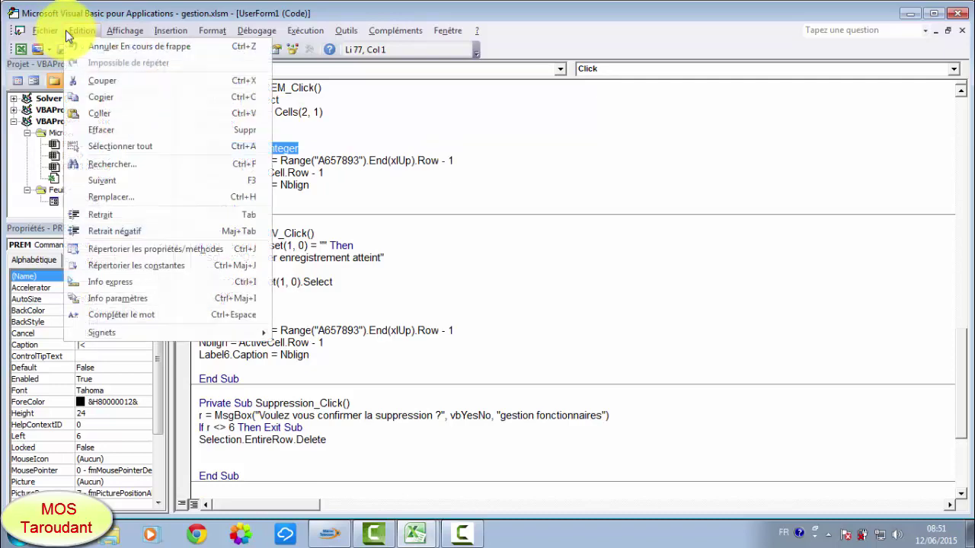
pyautogui.click(119, 95)
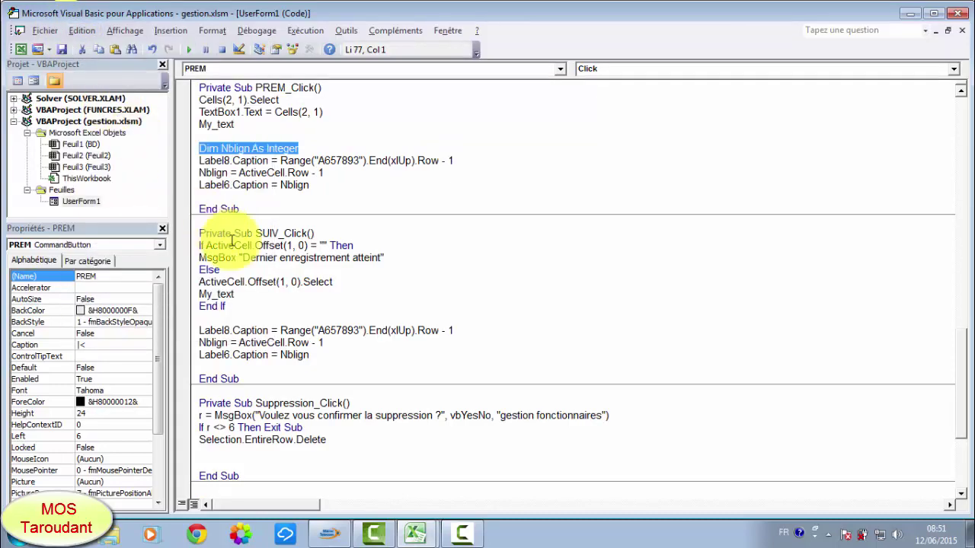
# Step: Paste the Nblign declaration into SUIV_Click after End If and remove the extra blank line
pyautogui.click(204, 319)
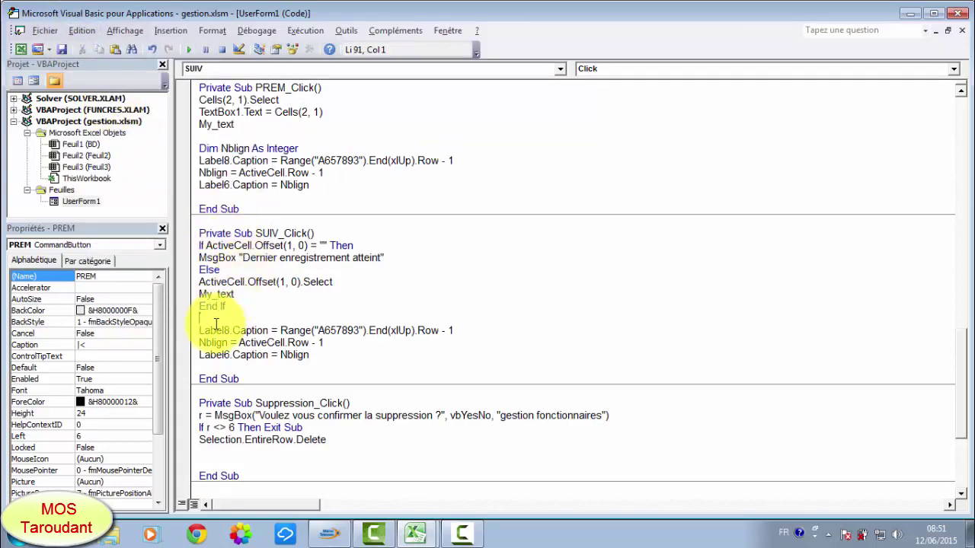
pyautogui.click(90, 32)
pyautogui.click(108, 114)
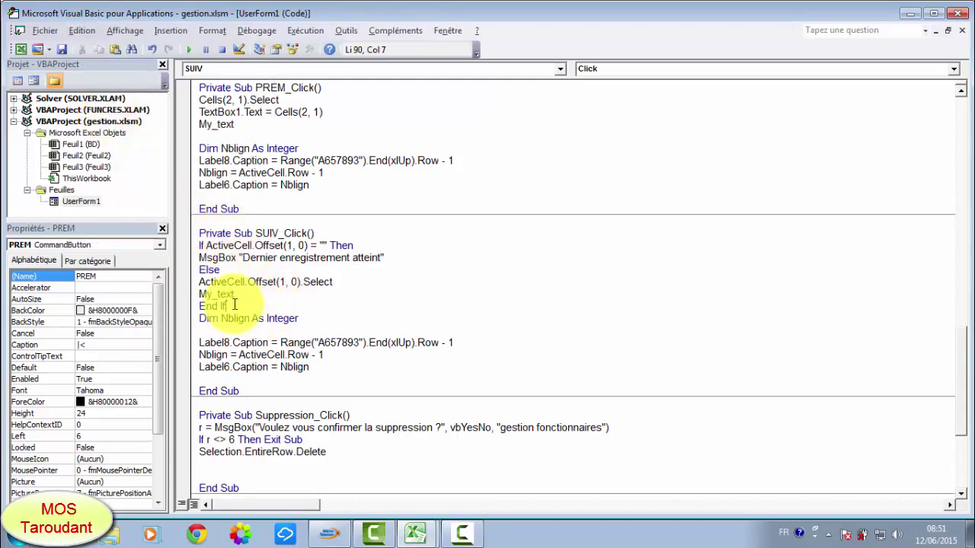
pyautogui.press('Return')
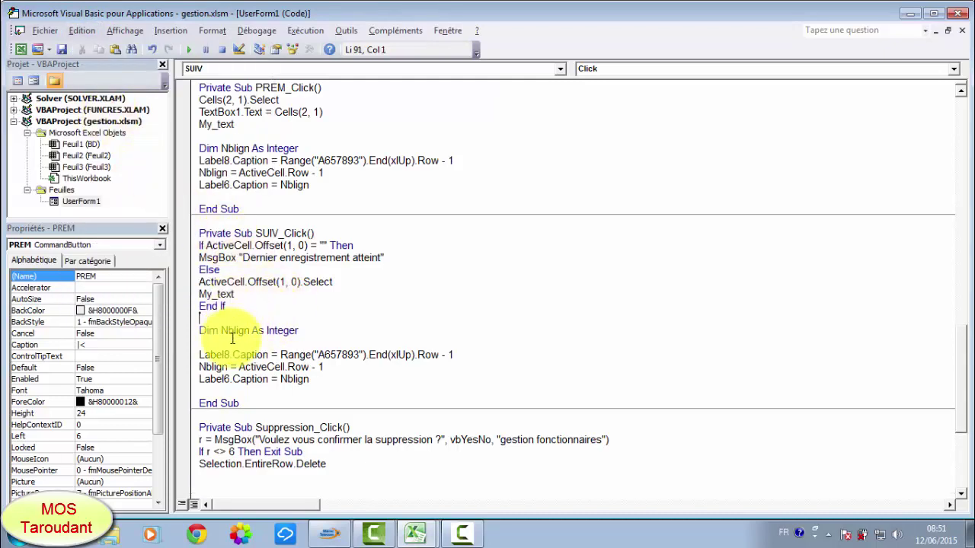
pyautogui.click(226, 342)
pyautogui.press('Delete')
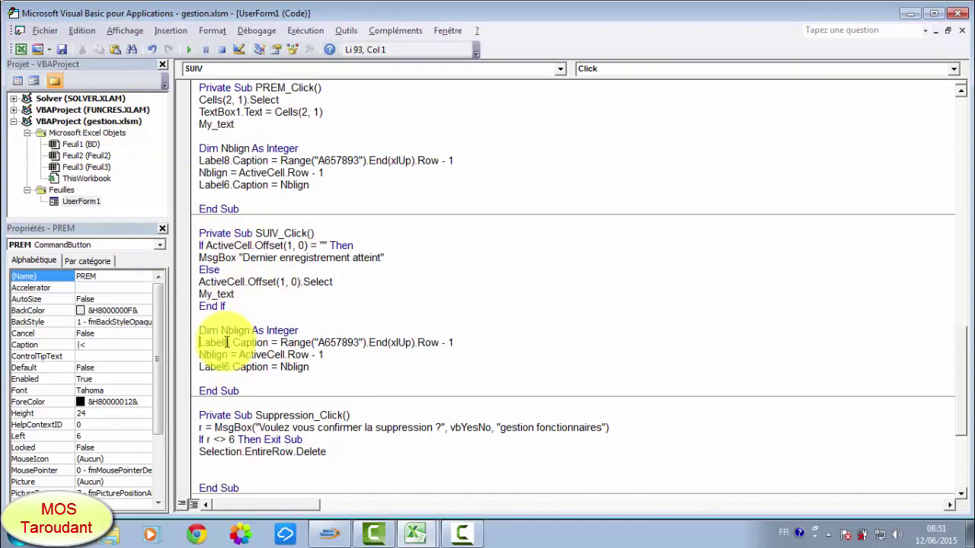
# Step: Paste the Nblign declaration into PREC_Click after End If, separated by a blank line
pyautogui.scroll(-4, 314, 274)
pyautogui.scroll(-1, 314, 277)
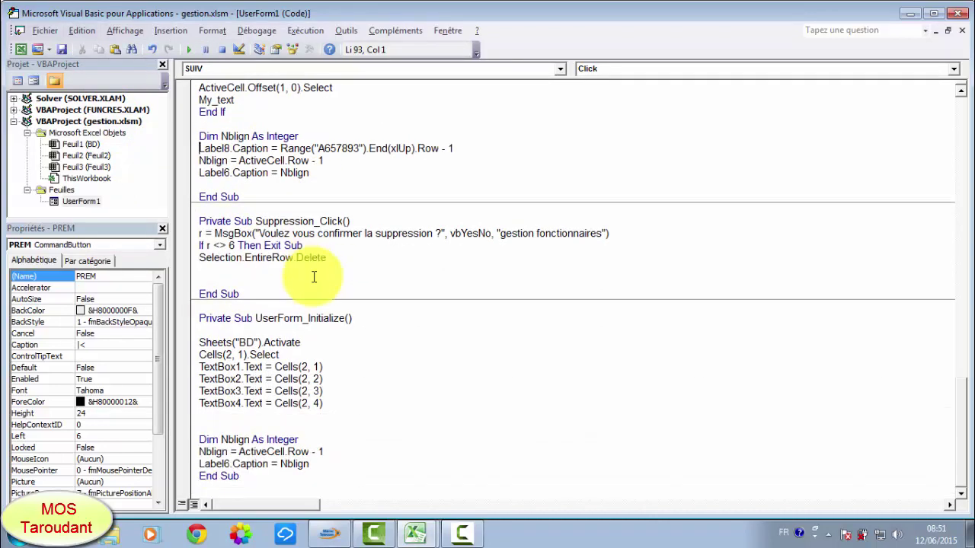
pyautogui.scroll(5, 251, 427)
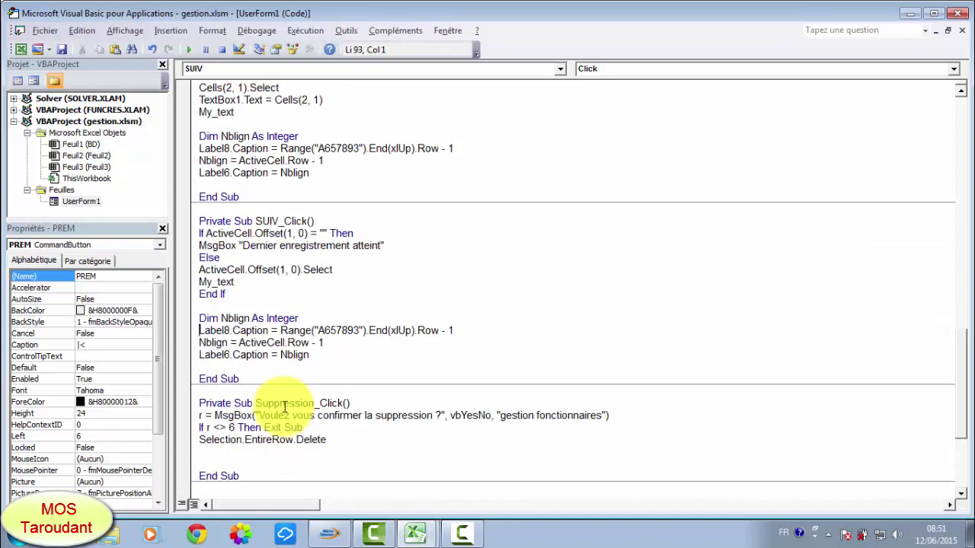
pyautogui.scroll(3, 282, 408)
pyautogui.scroll(3, 278, 410)
pyautogui.scroll(2, 281, 409)
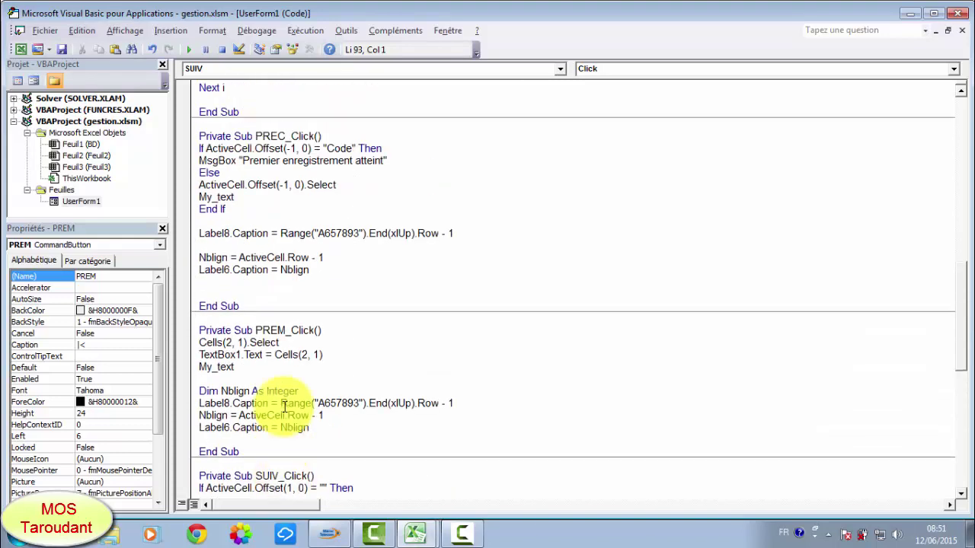
pyautogui.click(218, 244)
pyautogui.press('Delete')
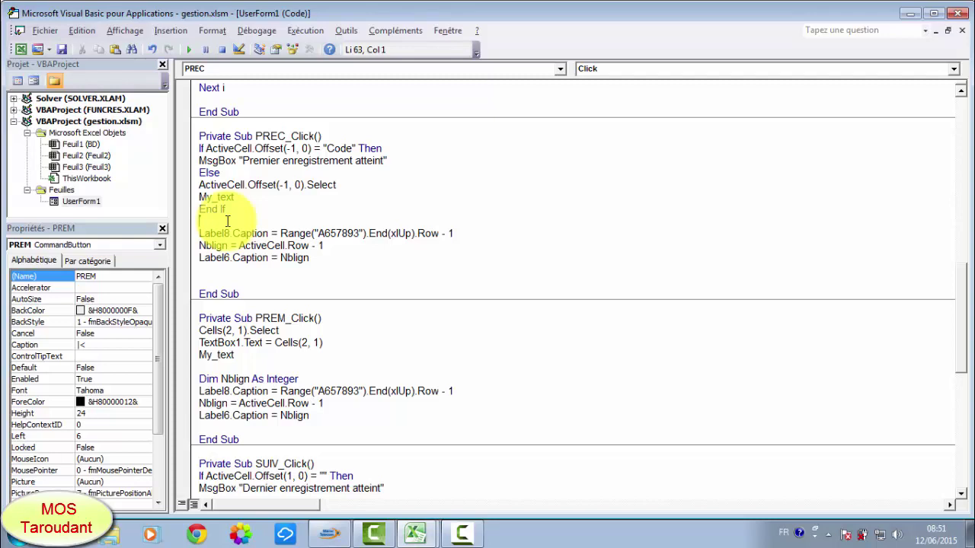
pyautogui.click(82, 31)
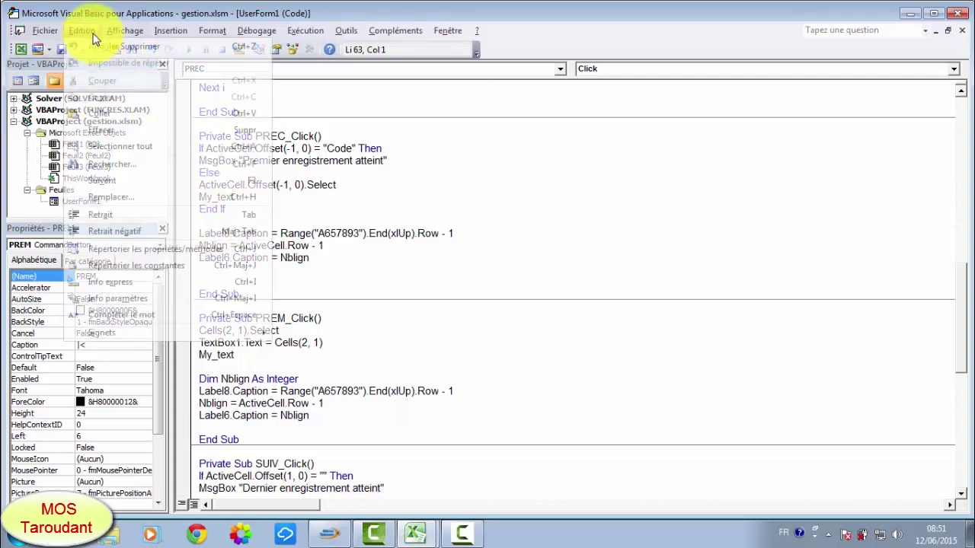
pyautogui.click(111, 117)
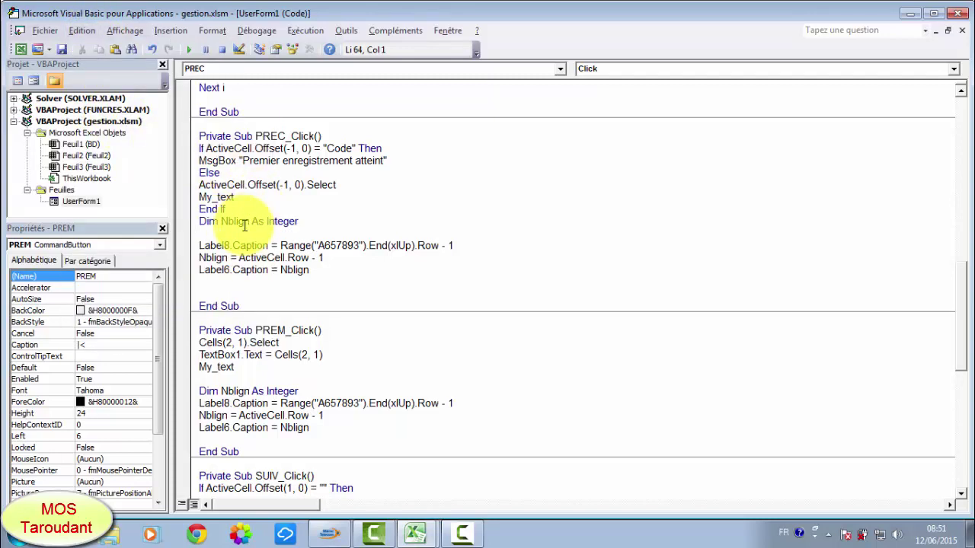
pyautogui.press('Delete')
pyautogui.click(250, 211)
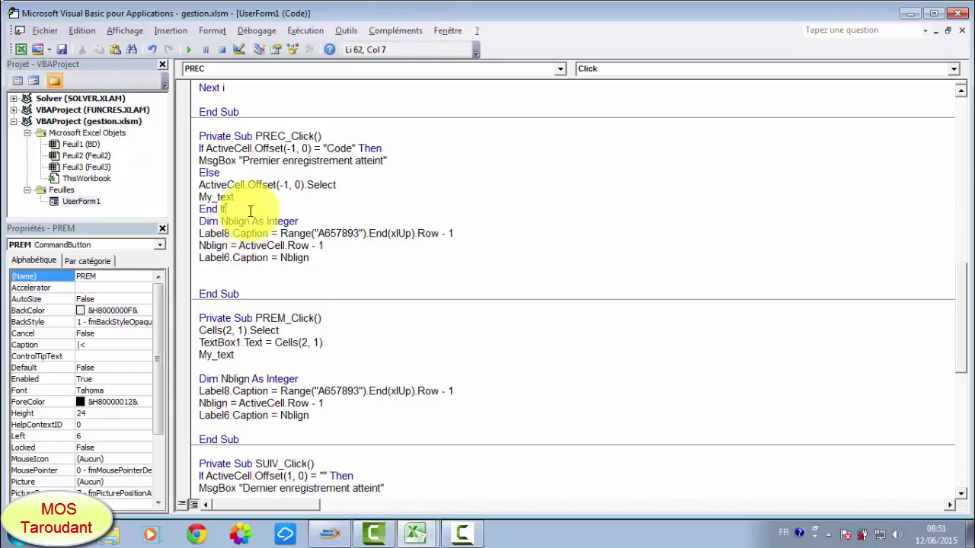
pyautogui.press('Return')
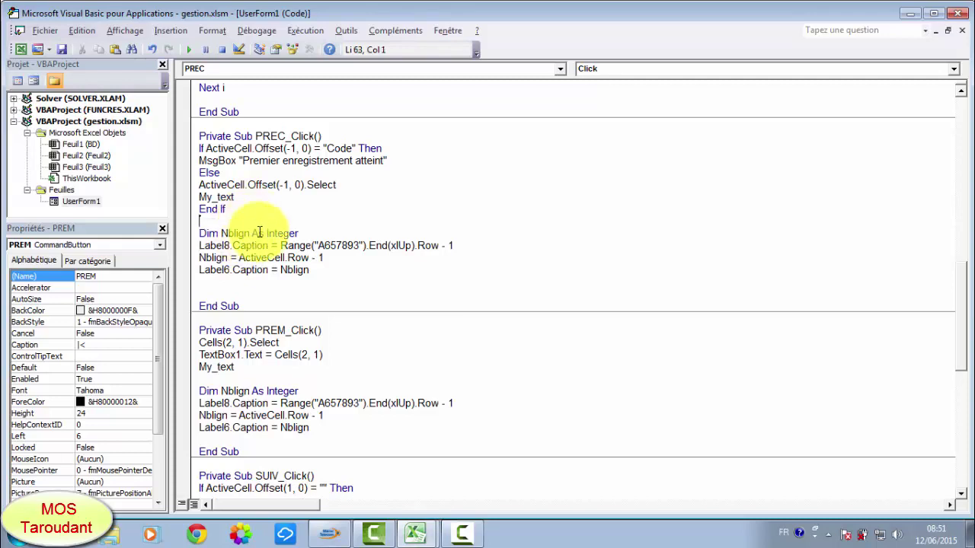
# Step: Run UserForm1 to test the record navigation
pyautogui.scroll(-3, 280, 284)
pyautogui.scroll(-5, 280, 289)
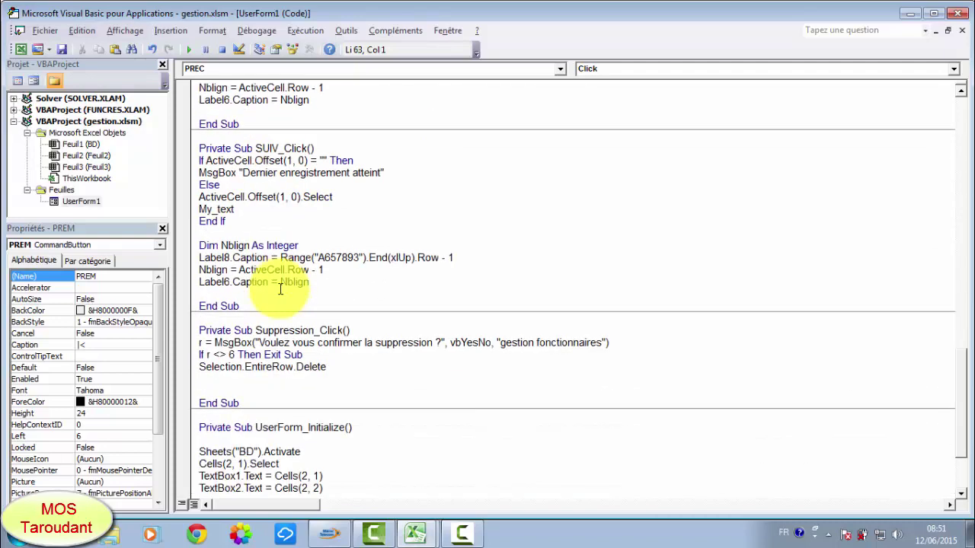
pyautogui.scroll(-2, 259, 297)
pyautogui.scroll(-2, 251, 304)
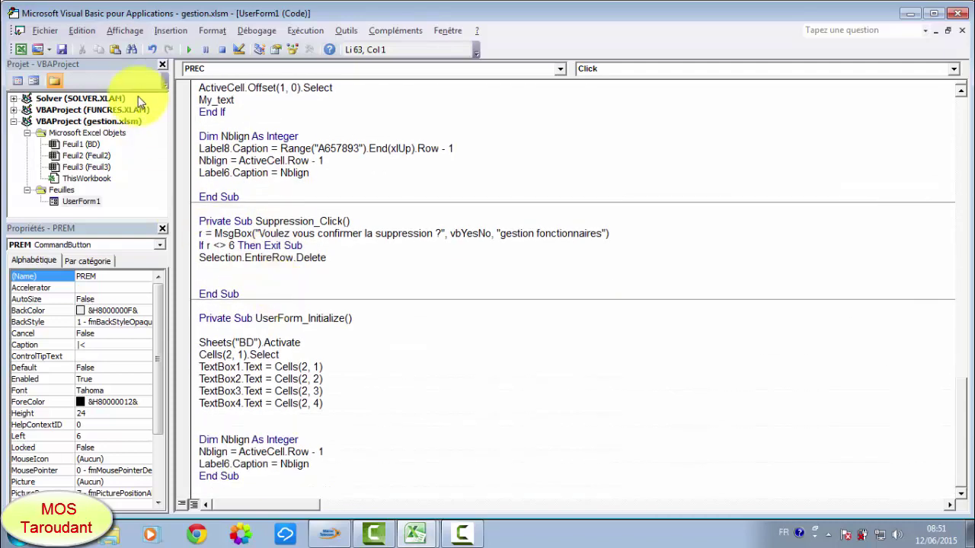
pyautogui.click(189, 48)
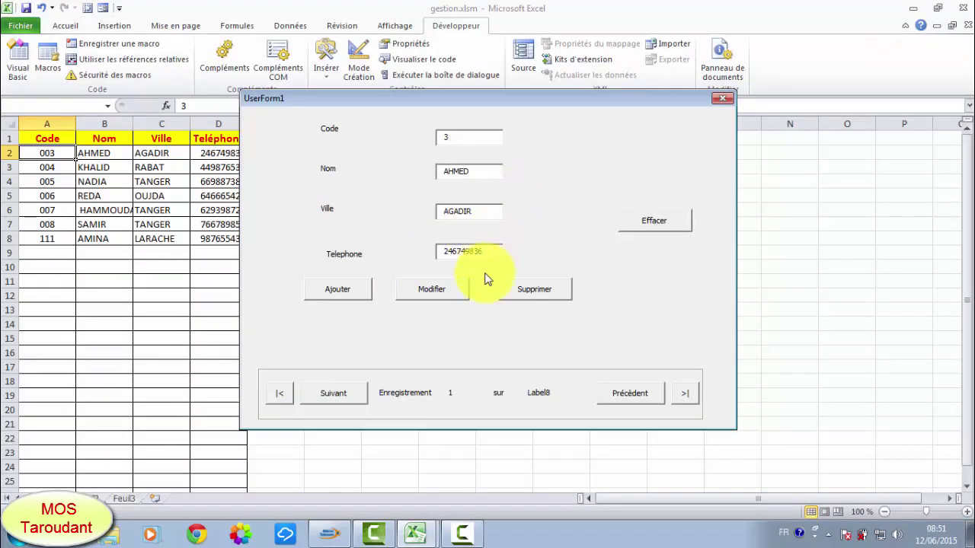
# Step: Try >|, |<, Précédent and Suivant on the running form, reaching record 7 of 7, then close it
pyautogui.click(687, 395)
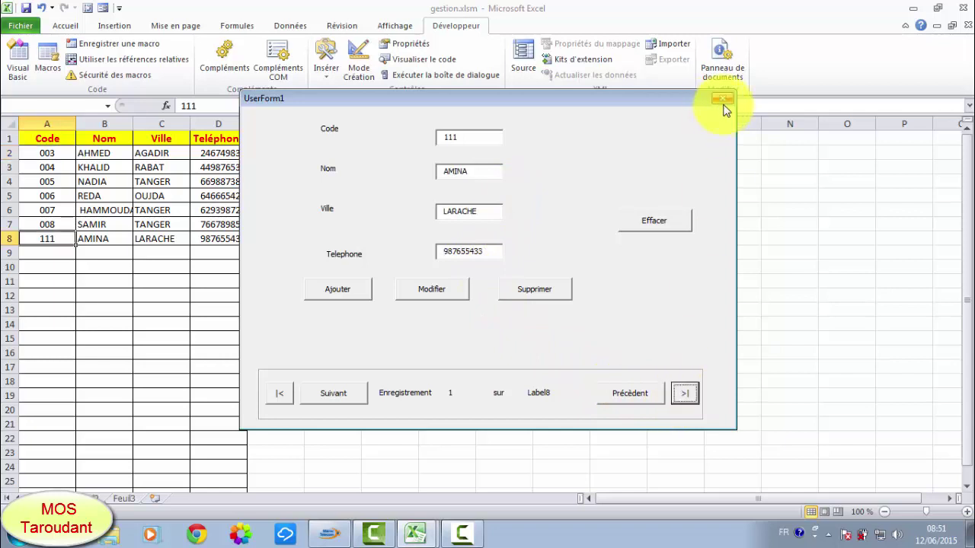
pyautogui.click(280, 393)
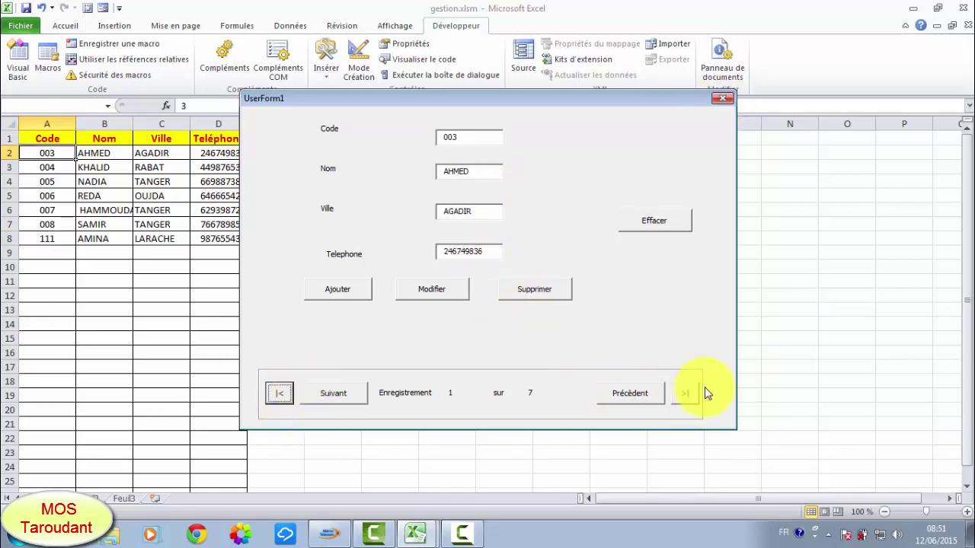
pyautogui.click(686, 393)
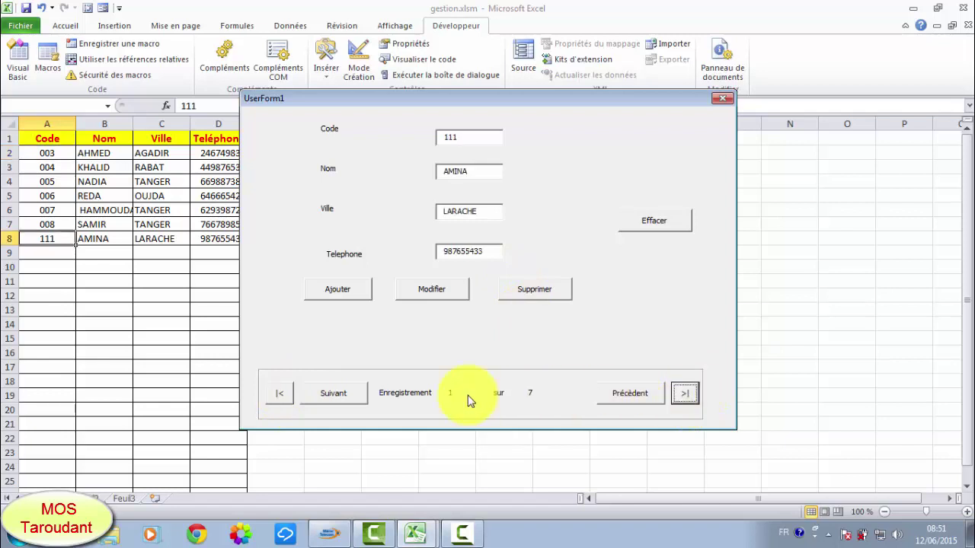
pyautogui.click(618, 397)
pyautogui.click(350, 398)
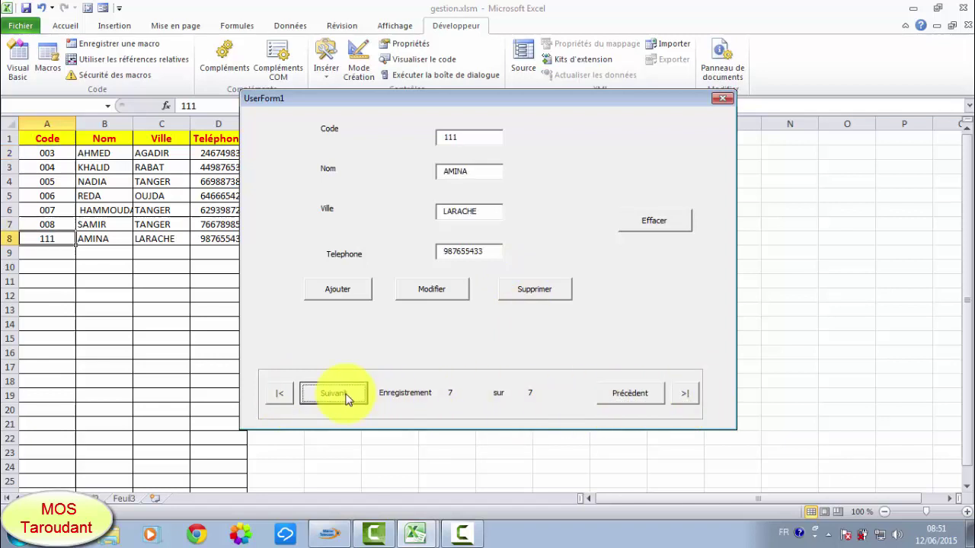
pyautogui.click(689, 396)
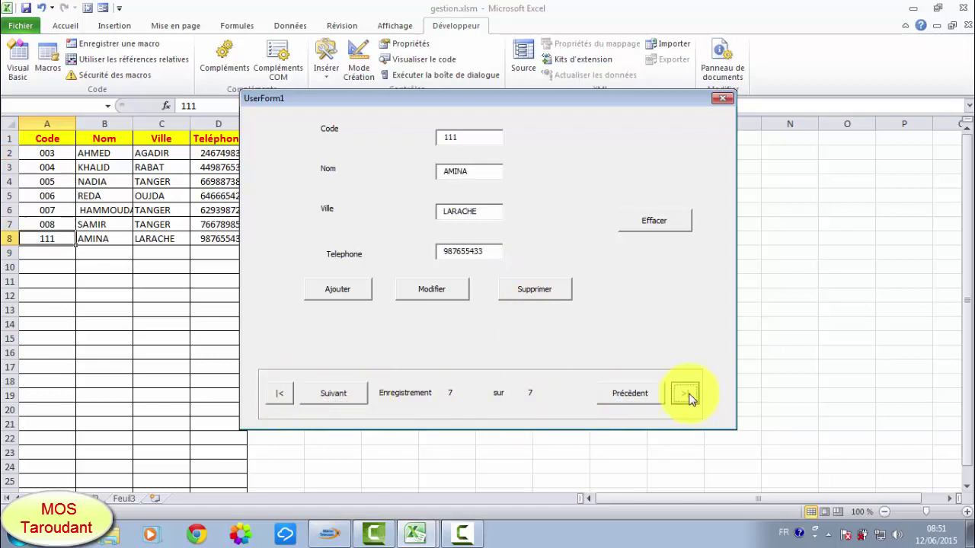
pyautogui.click(723, 98)
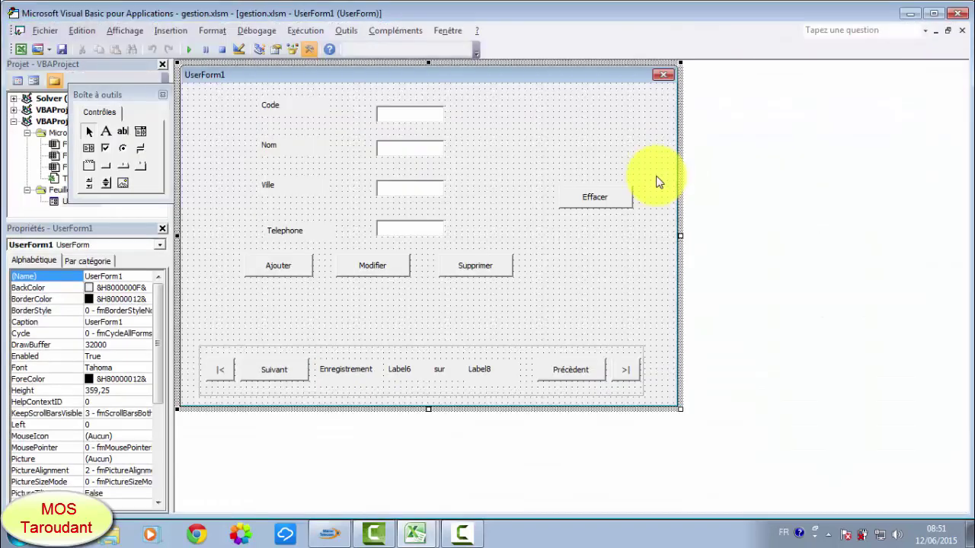
# Step: Open the >| button's code and add a blank line after My_text
pyautogui.doubleClick(625, 370)
pyautogui.write('My_text')
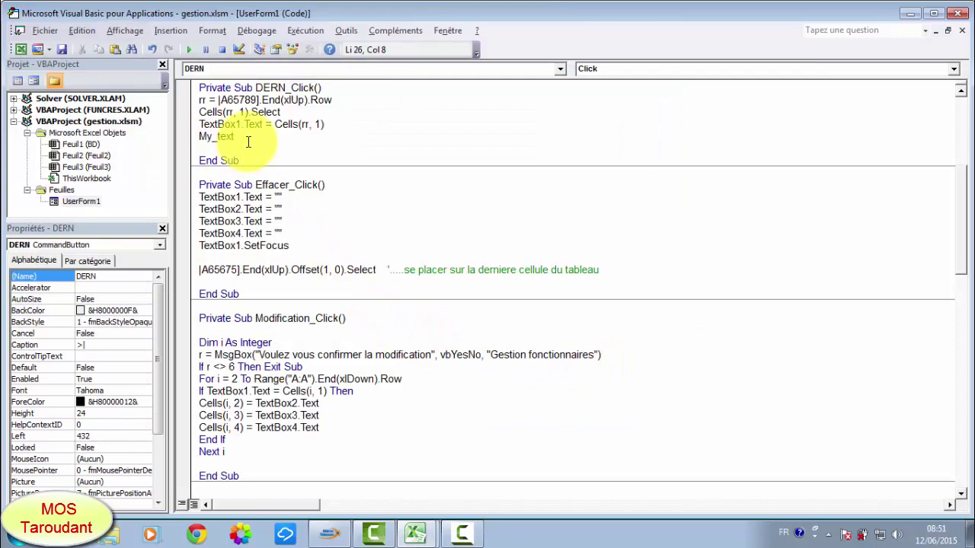
pyautogui.press('Return')
pyautogui.scroll(4, 294, 236)
pyautogui.scroll(1, 295, 225)
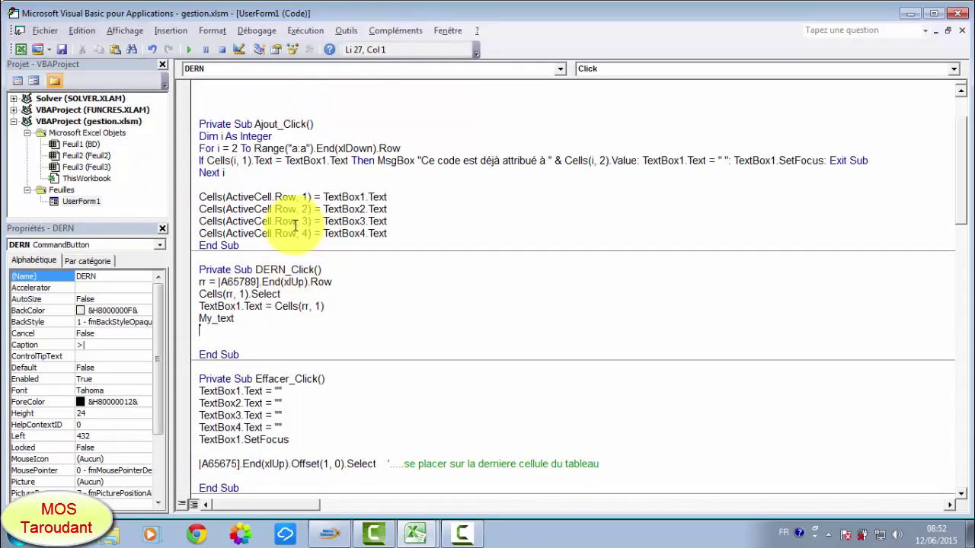
pyautogui.scroll(2, 295, 226)
pyautogui.scroll(-8, 297, 229)
pyautogui.scroll(-4, 297, 232)
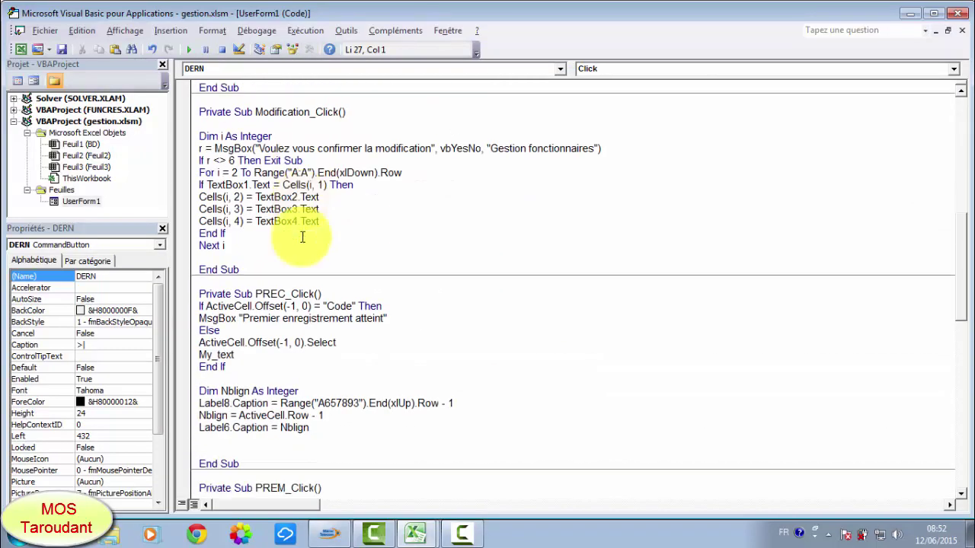
pyautogui.scroll(-4, 289, 232)
pyautogui.scroll(-3, 286, 252)
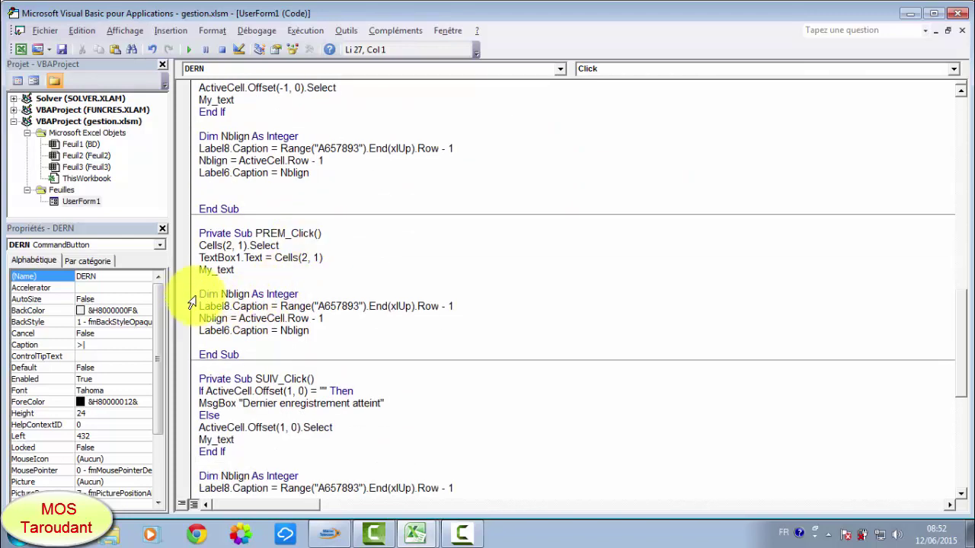
# Step: Copy the Dim Nblign, Label8 and Label6 counter lines from PREM_Click
pyautogui.moveTo(192, 302); pyautogui.dragTo(192, 335)
pyautogui.click(198, 304)
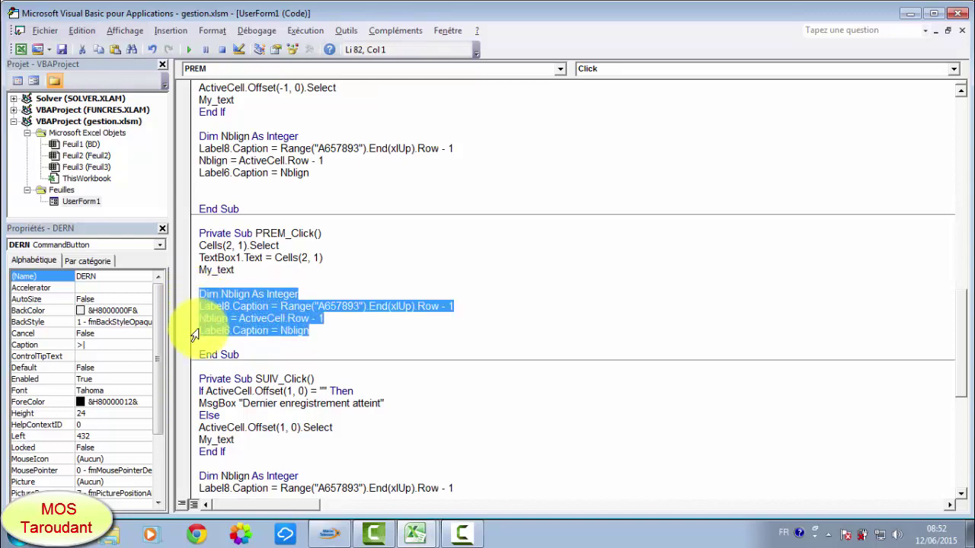
pyautogui.click(81, 30)
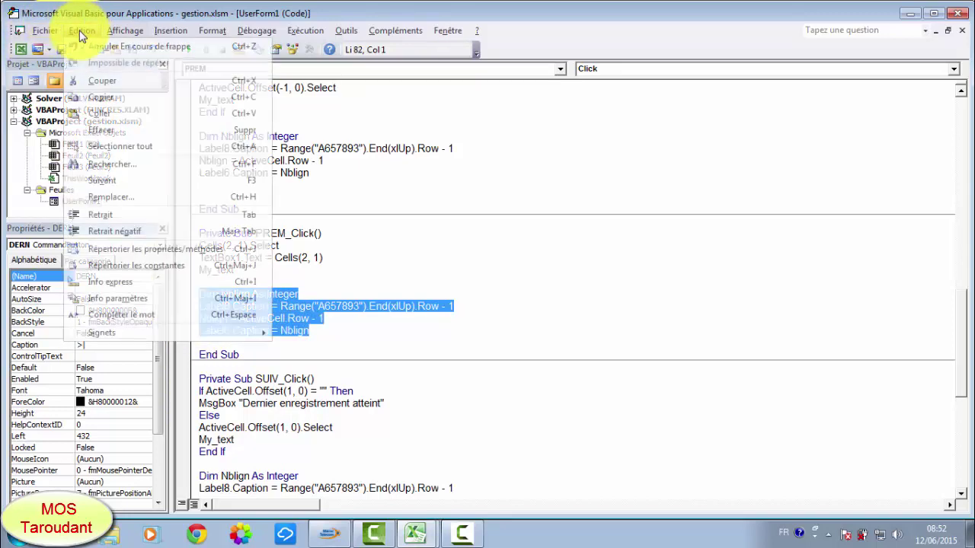
pyautogui.click(111, 101)
# Step: Reopen DERN_Click from the UserForm1 designer and paste the counter lines above End Sub
pyautogui.scroll(5, 275, 196)
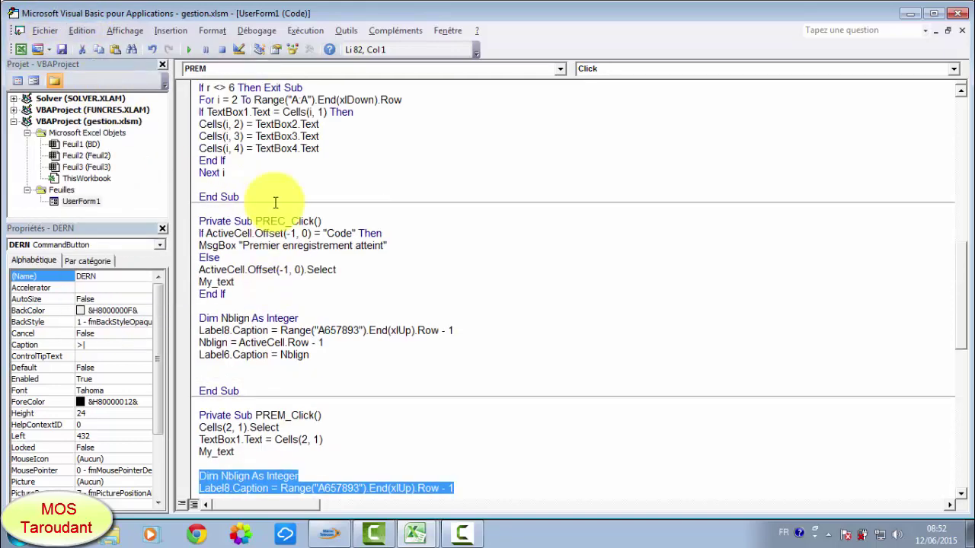
pyautogui.scroll(5, 275, 195)
pyautogui.doubleClick(81, 202)
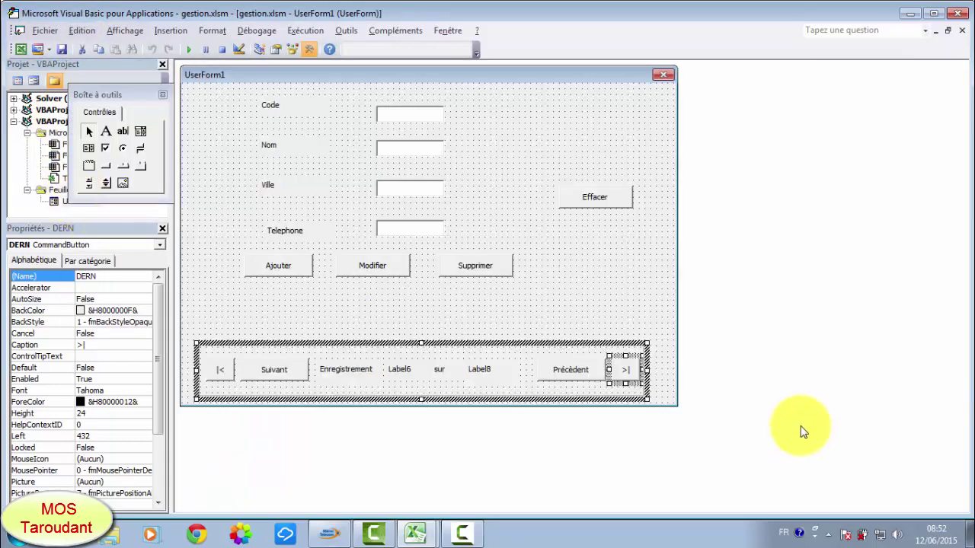
pyautogui.click(653, 279)
pyautogui.doubleClick(636, 358)
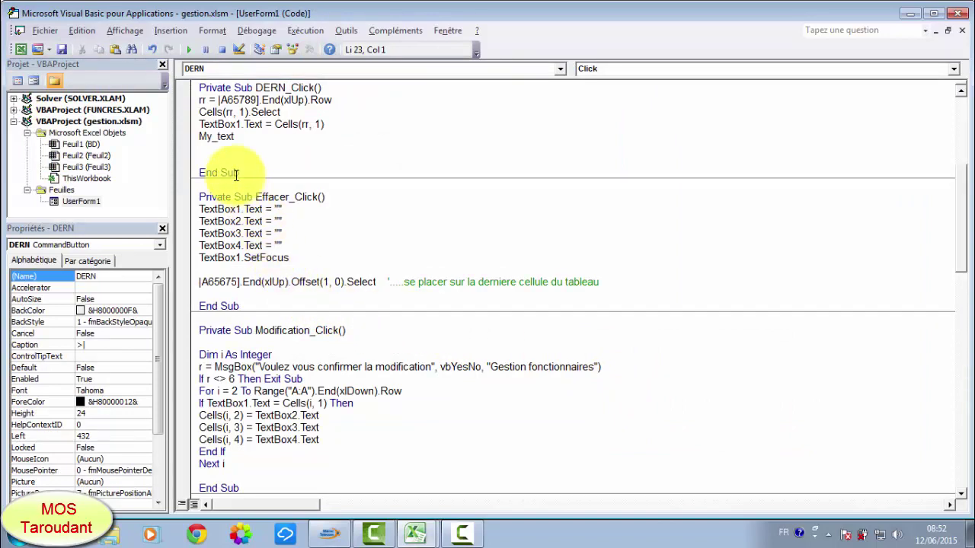
pyautogui.press('Return')
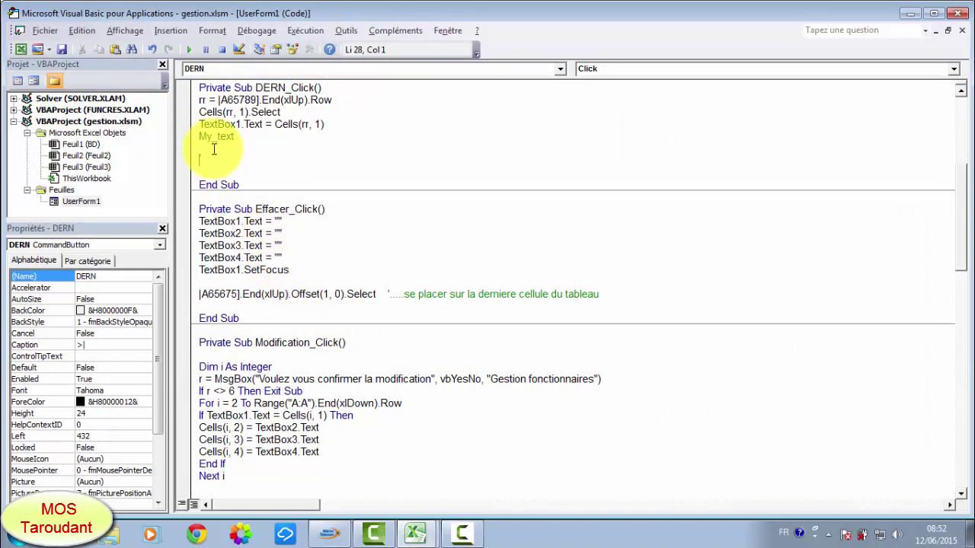
pyautogui.click(76, 31)
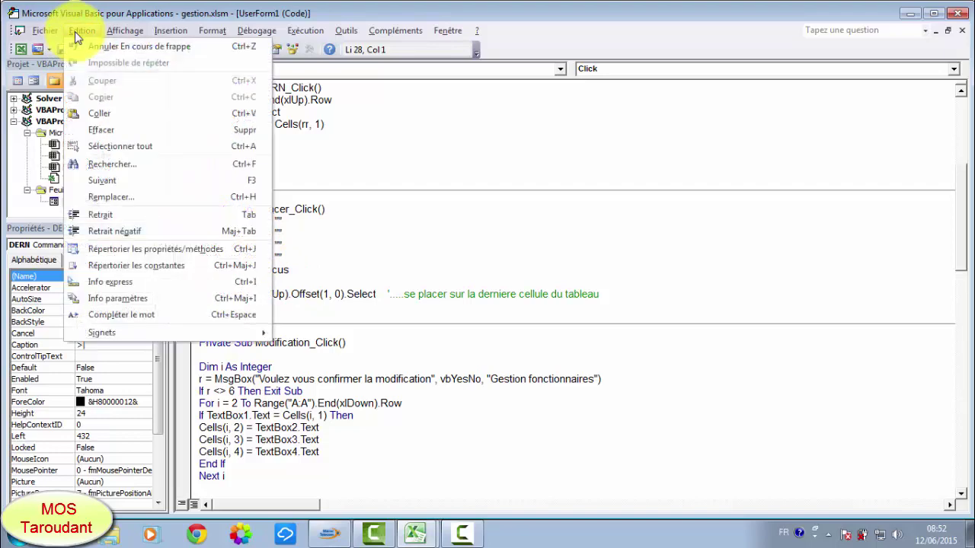
pyautogui.click(101, 114)
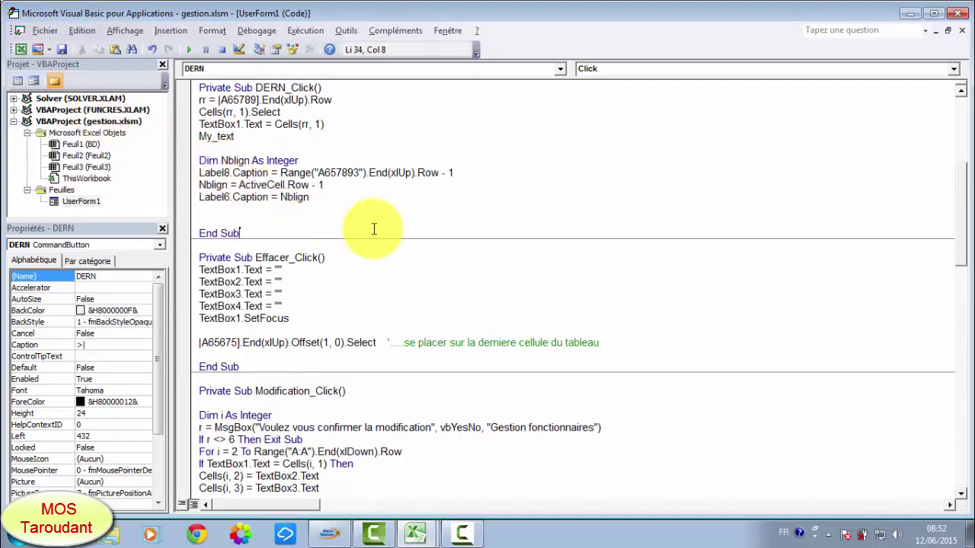
# Step: Run UserForm1, check that >| shows 7 sur 7 and |< shows 1 sur 7, then close it
pyautogui.click(190, 48)
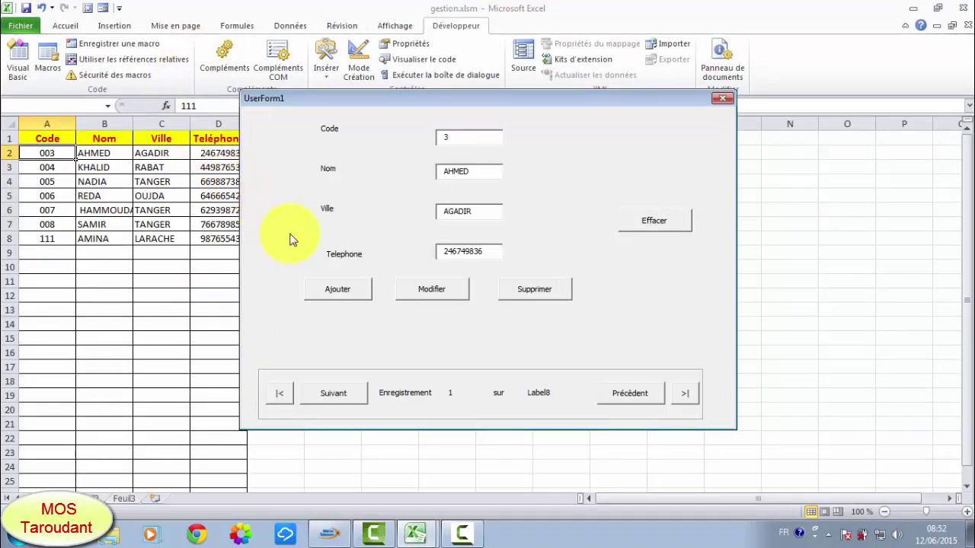
pyautogui.click(687, 395)
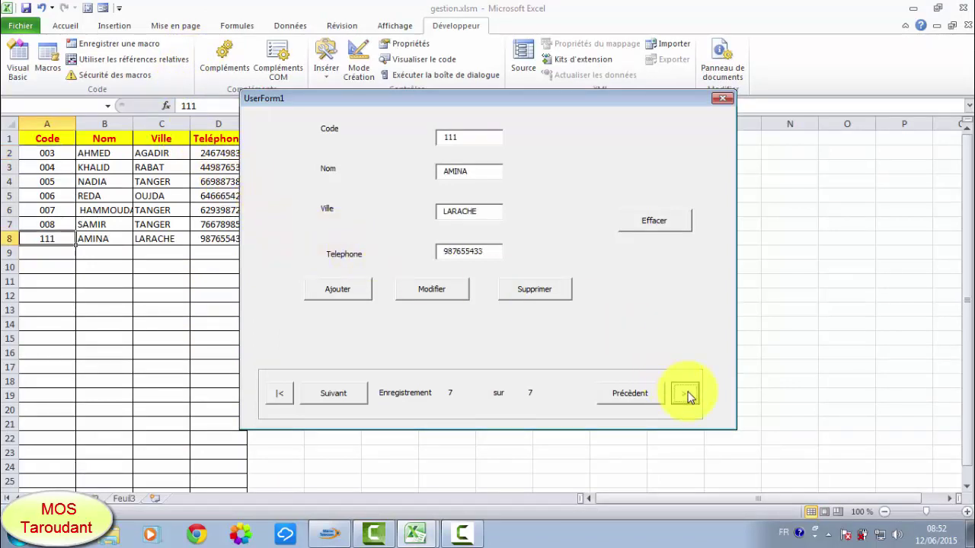
pyautogui.click(279, 393)
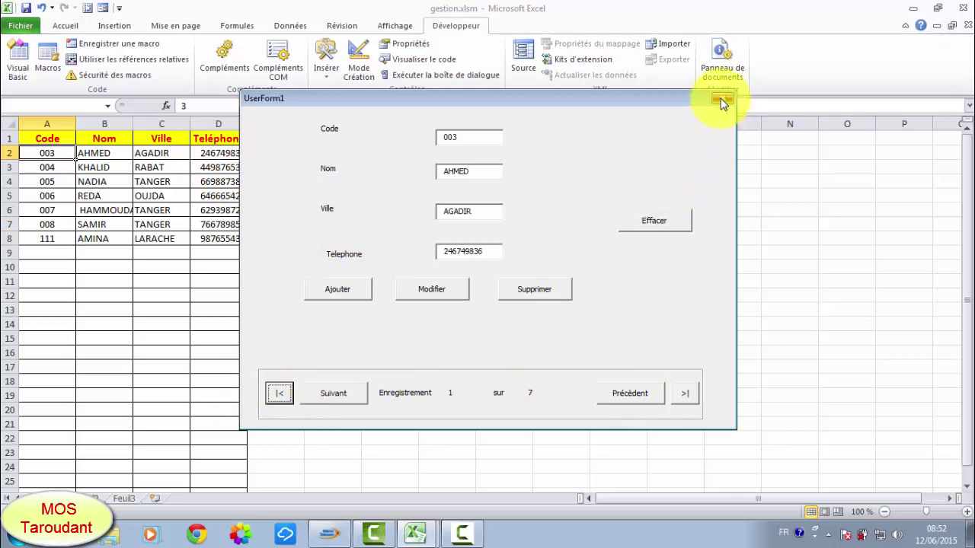
pyautogui.click(722, 98)
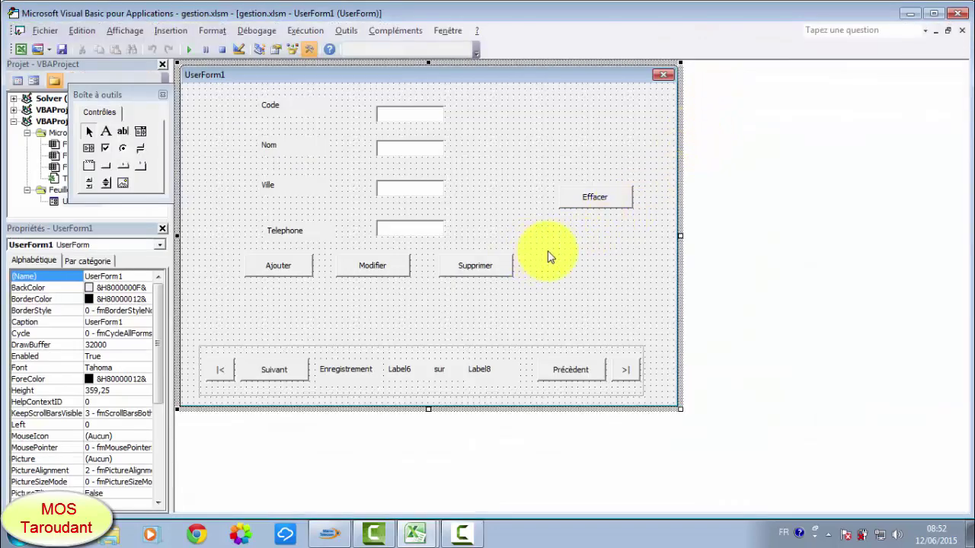
# Step: Switch to the form's code and copy the Label8.Caption total-record line from SUIV_Click
pyautogui.press('F7')
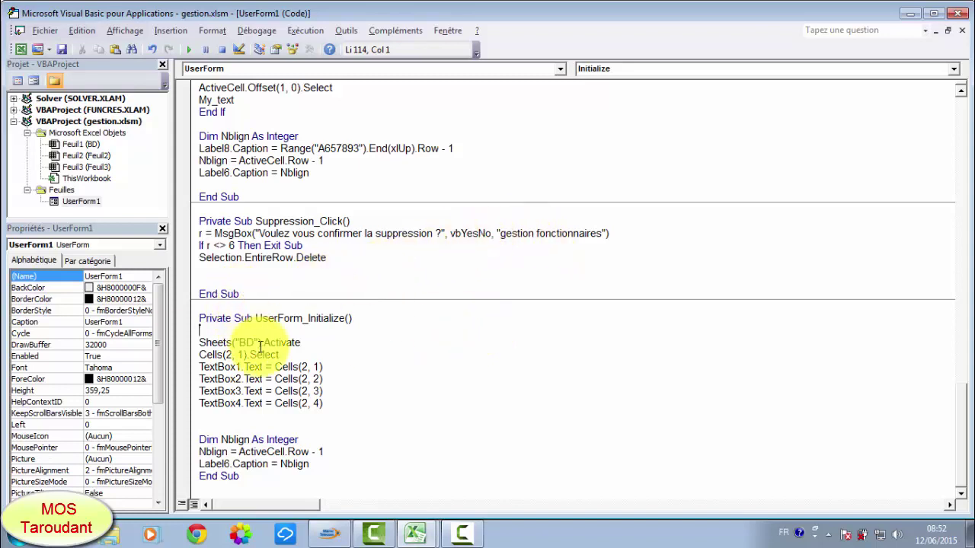
pyautogui.click(221, 427)
pyautogui.scroll(1, 228, 251)
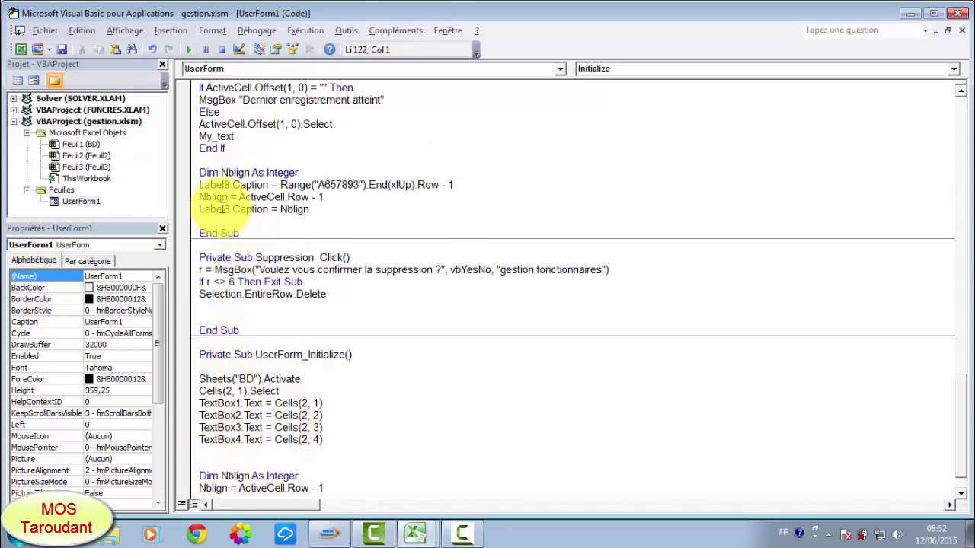
pyautogui.click(190, 185)
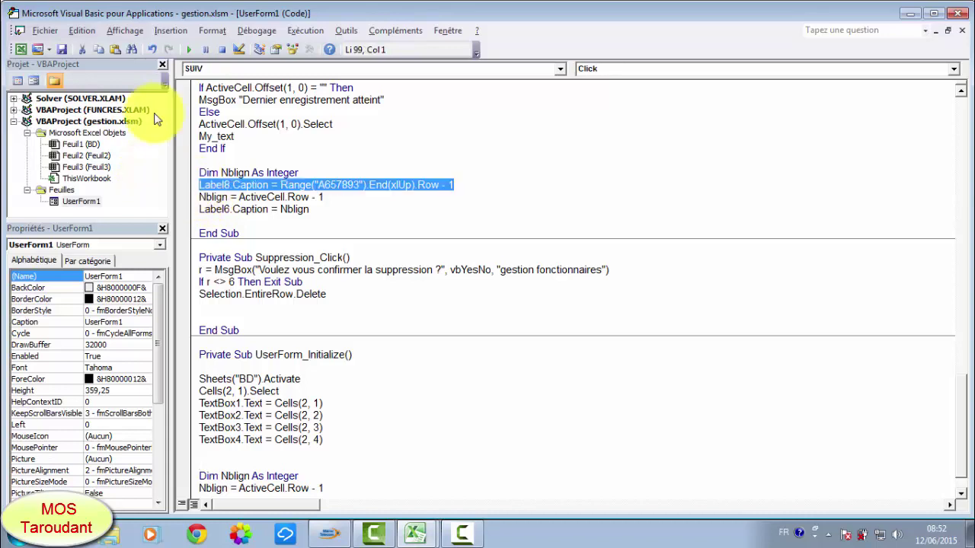
pyautogui.click(84, 29)
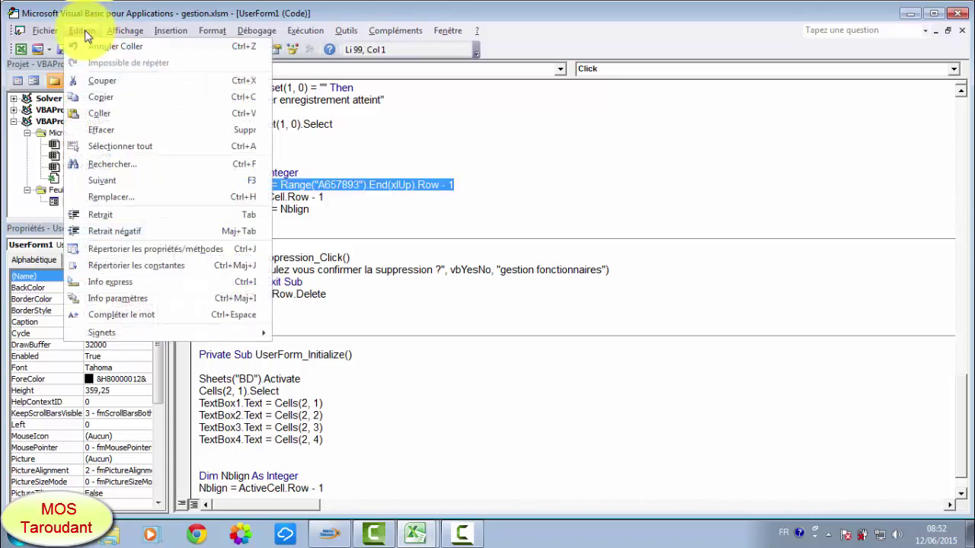
pyautogui.click(100, 97)
# Step: Paste the Label8 line after Dim Nblign in UserForm_Initialize
pyautogui.scroll(-1, 366, 358)
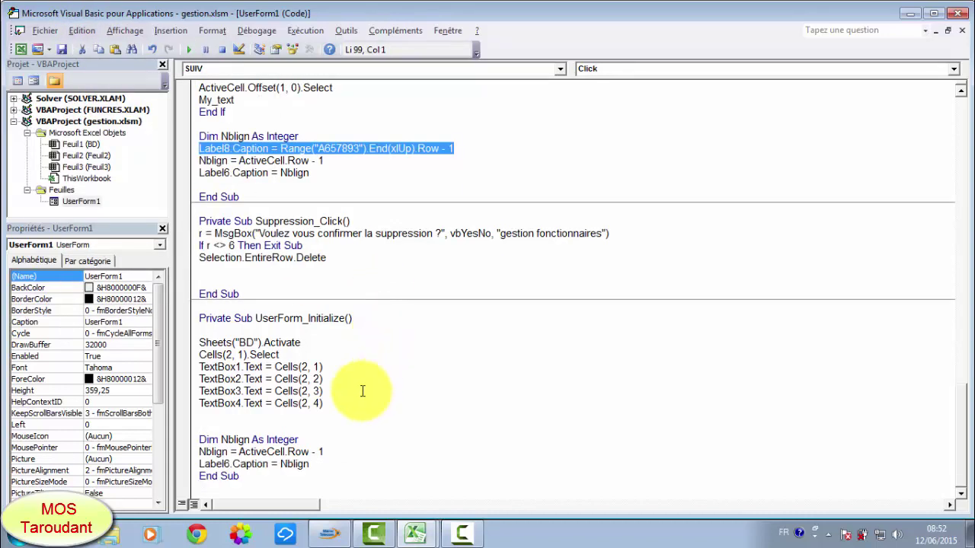
pyautogui.click(313, 438)
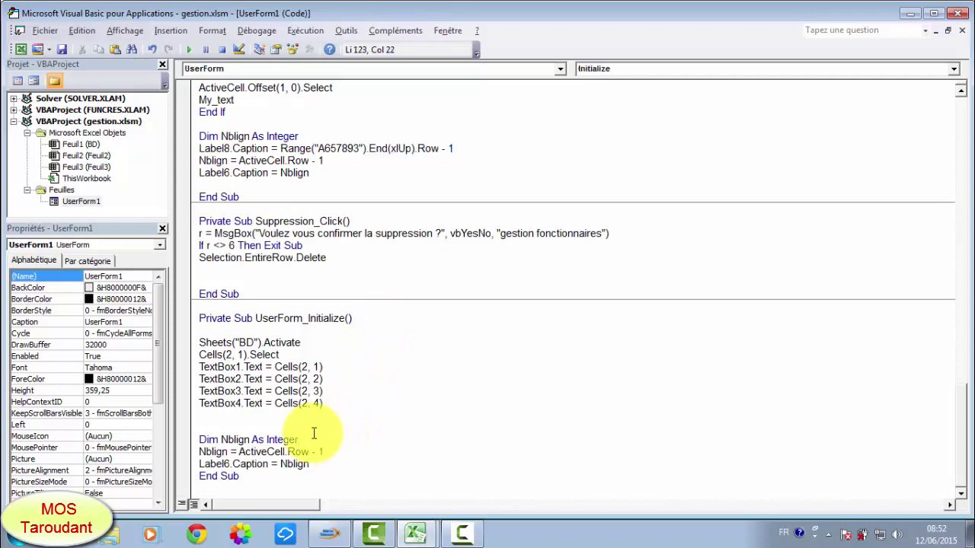
pyautogui.press('Return')
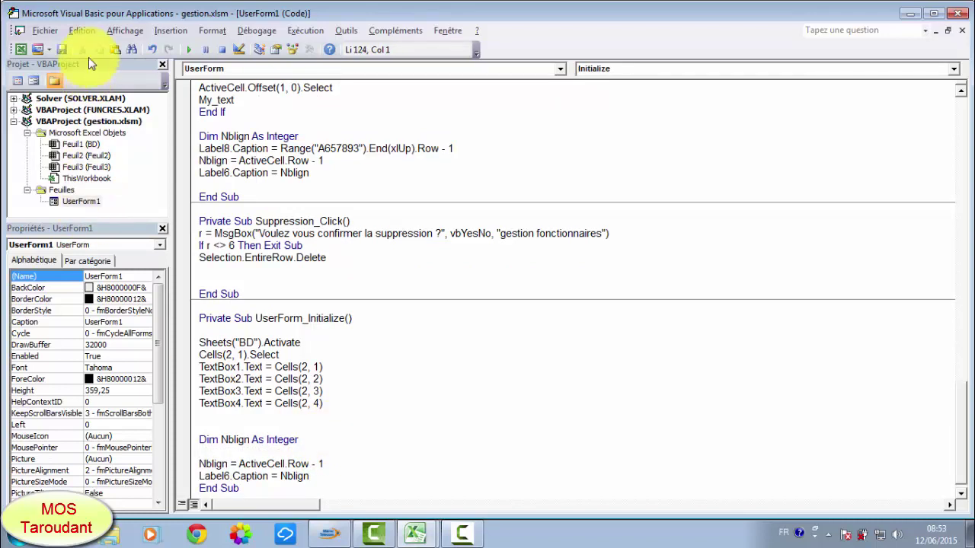
pyautogui.click(82, 30)
pyautogui.click(102, 114)
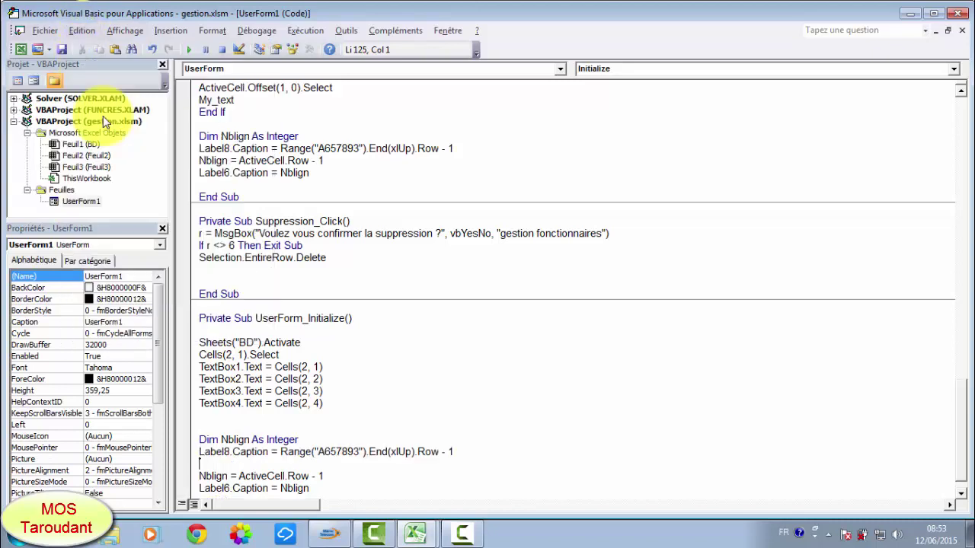
pyautogui.press('Delete')
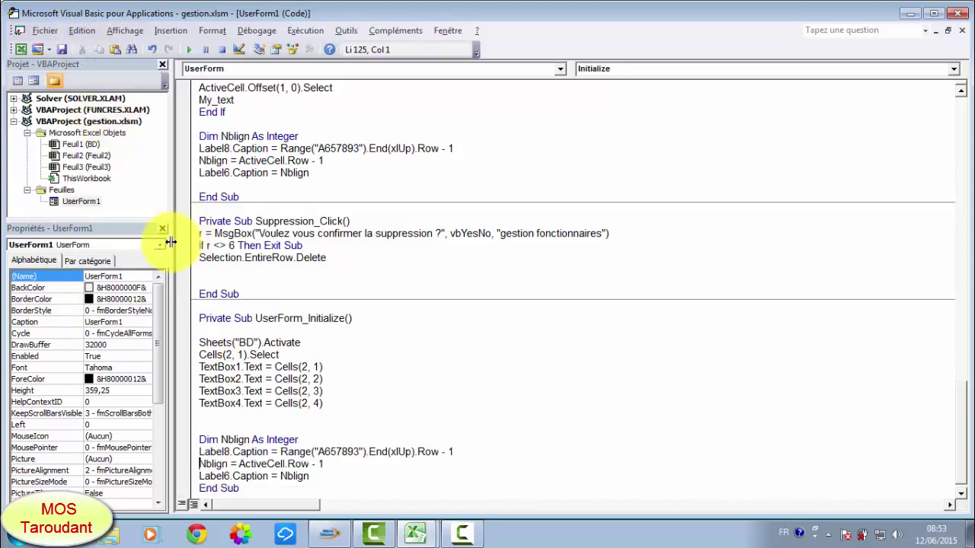
# Step: Run the form and test Suivant four times, Précédent twice, then >| and |<
pyautogui.click(199, 49)
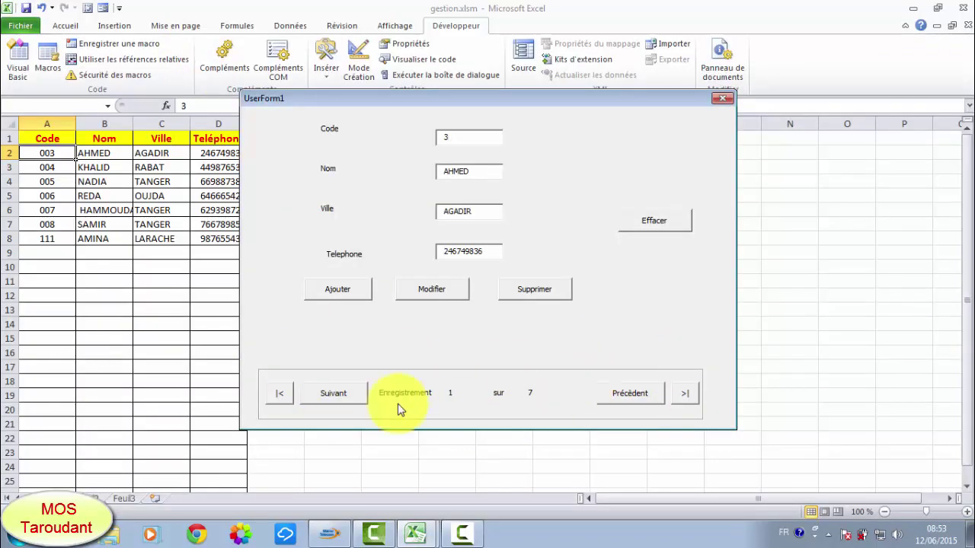
pyautogui.click(347, 397)
pyautogui.click(347, 398)
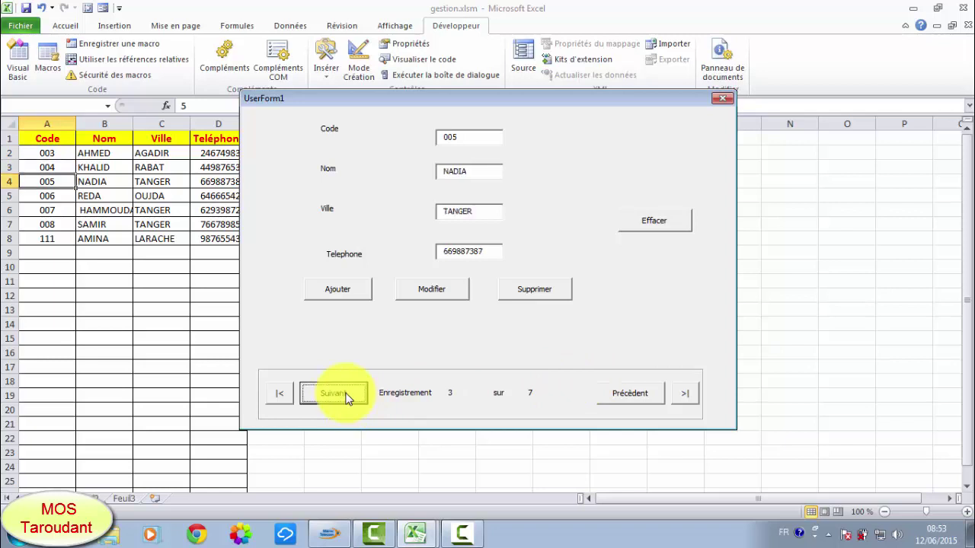
pyautogui.click(347, 398)
pyautogui.click(347, 398)
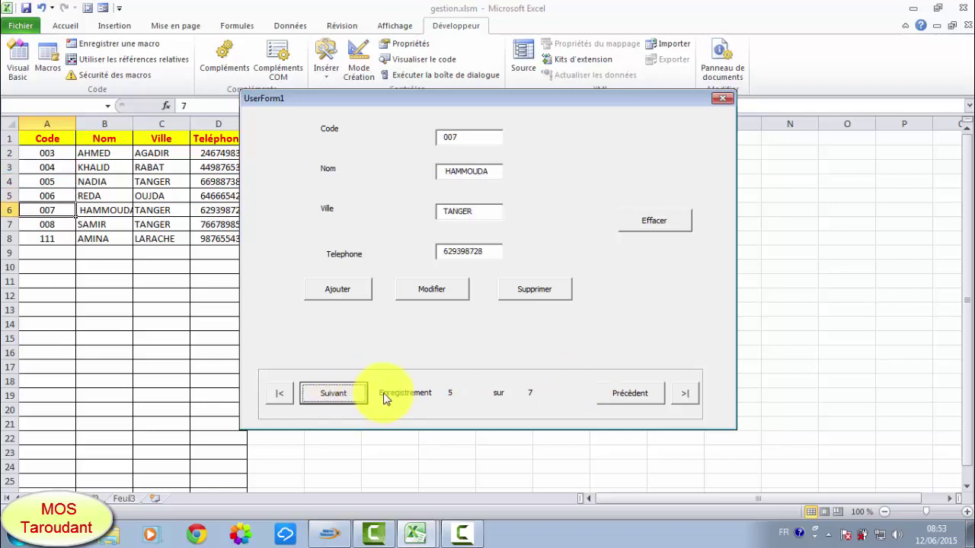
pyautogui.click(632, 394)
pyautogui.click(632, 395)
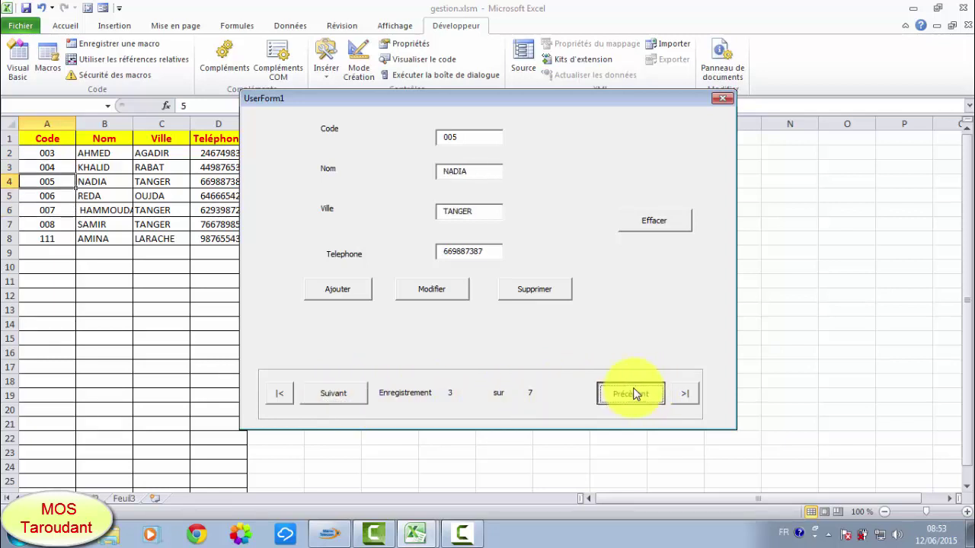
pyautogui.click(685, 399)
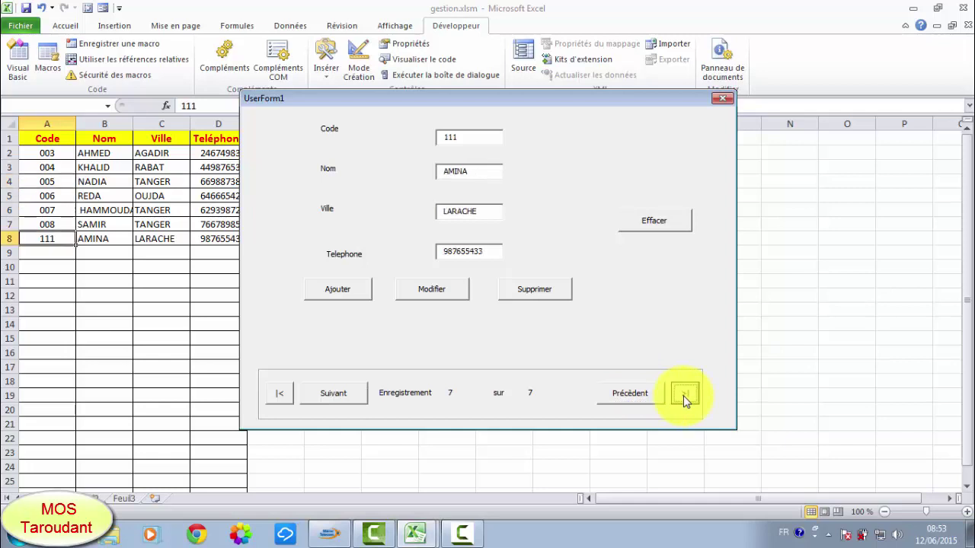
pyautogui.click(280, 395)
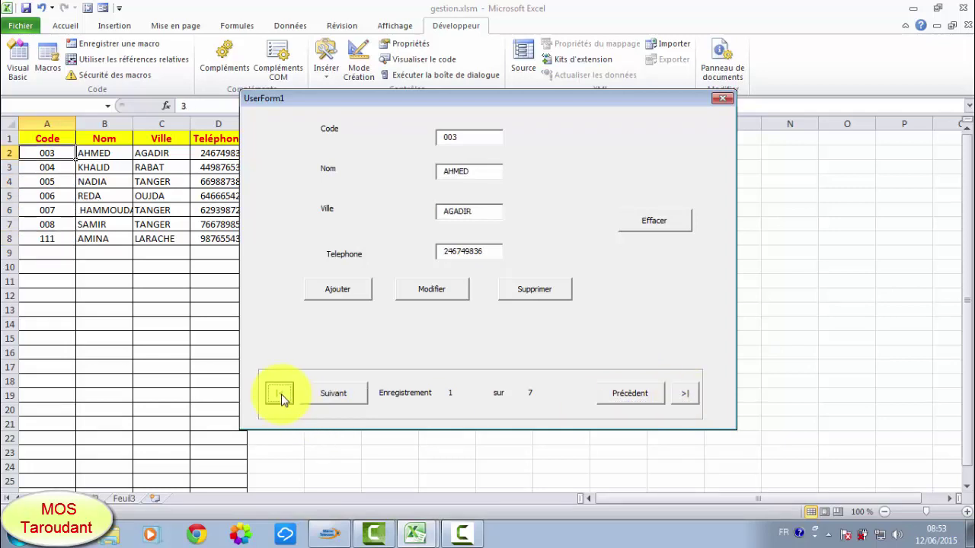
# Step: Advance to record 7 (AMINA), go past it, and dismiss 'Dernier enregistrement atteint'
pyautogui.click(336, 396)
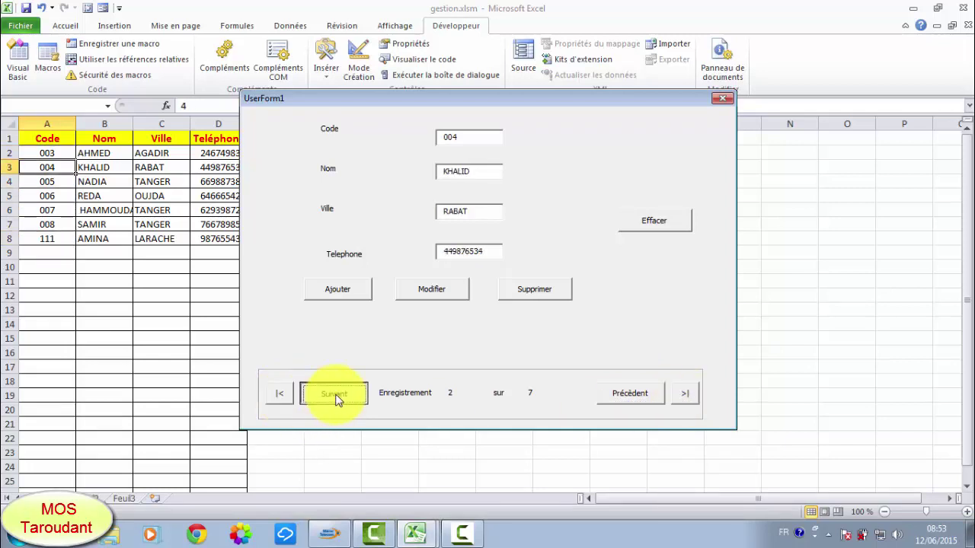
pyautogui.click(336, 396)
pyautogui.click(336, 396)
pyautogui.click(336, 396)
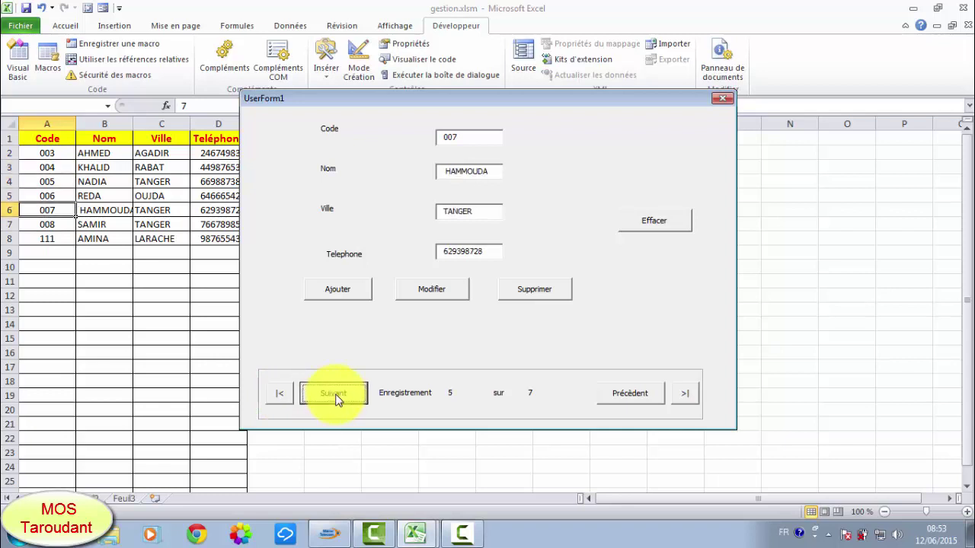
pyautogui.click(336, 396)
pyautogui.click(336, 397)
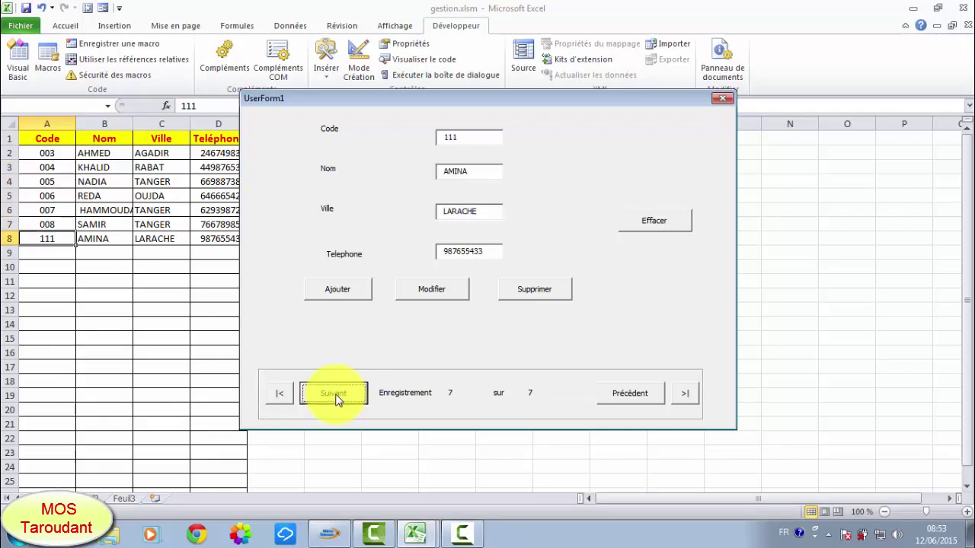
pyautogui.click(336, 397)
pyautogui.click(531, 311)
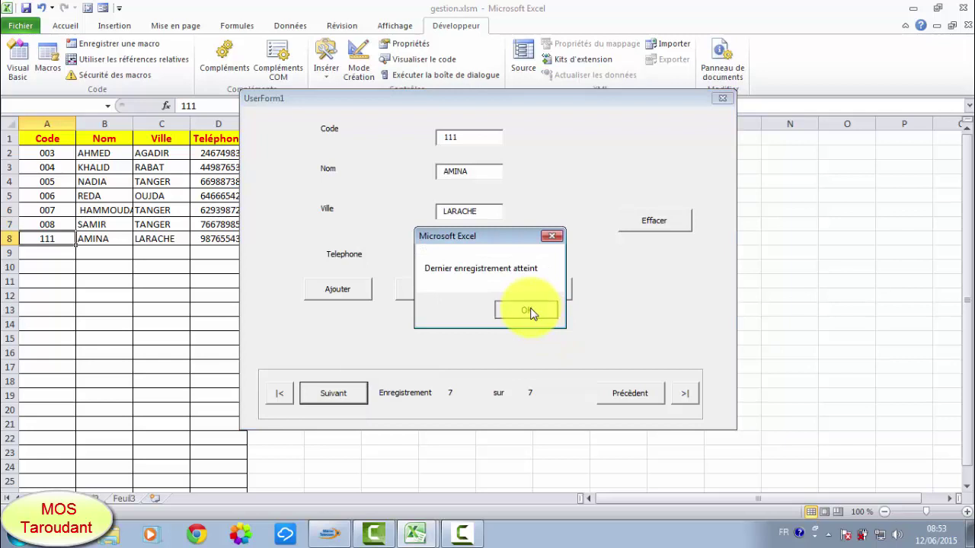
# Step: Place the Précédent button beside >| and move the navigation frame up under the buttons
pyautogui.click(722, 101)
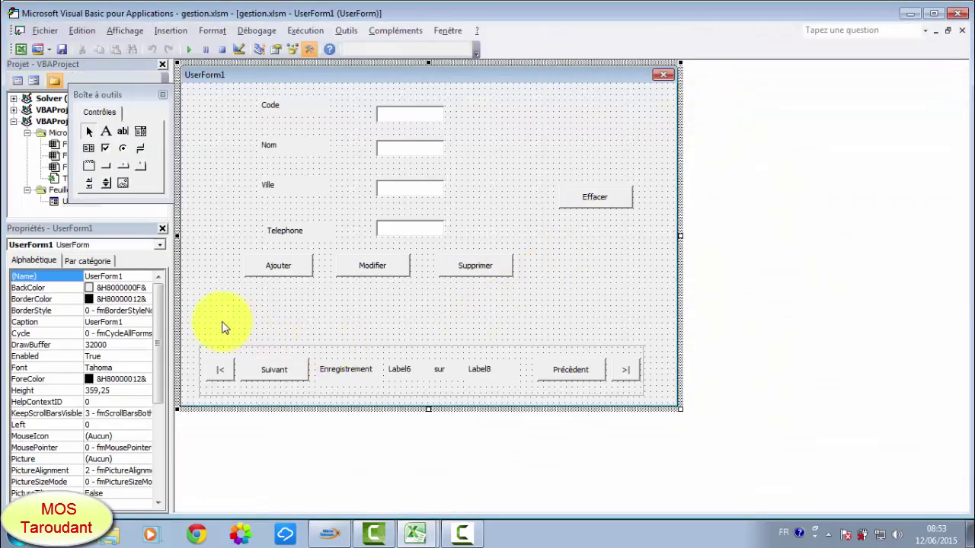
pyautogui.click(647, 377)
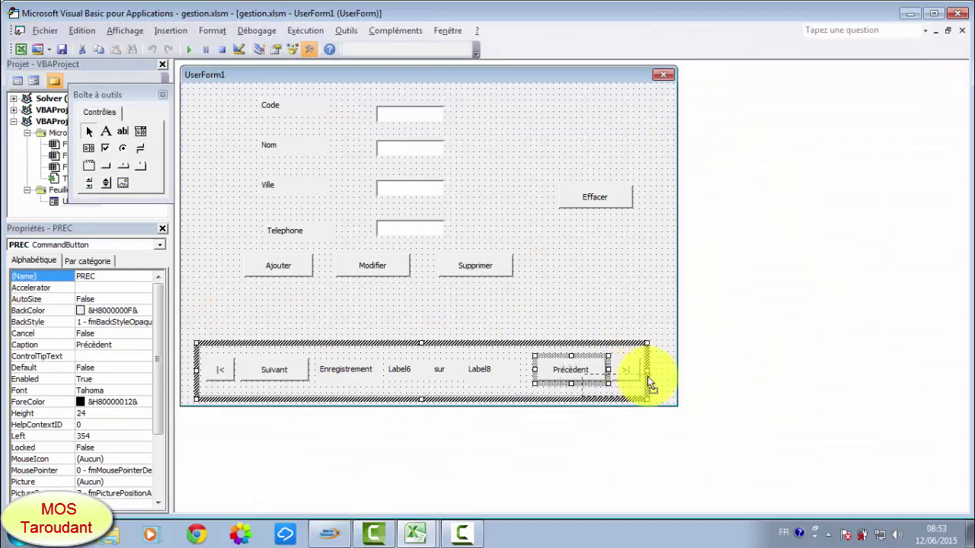
pyautogui.moveTo(648, 376); pyautogui.dragTo(648, 392)
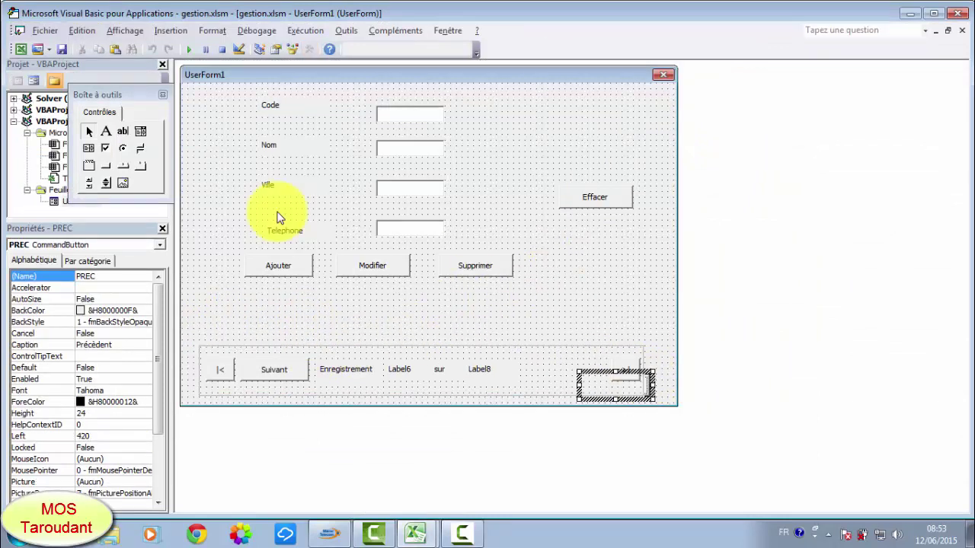
pyautogui.click(553, 312)
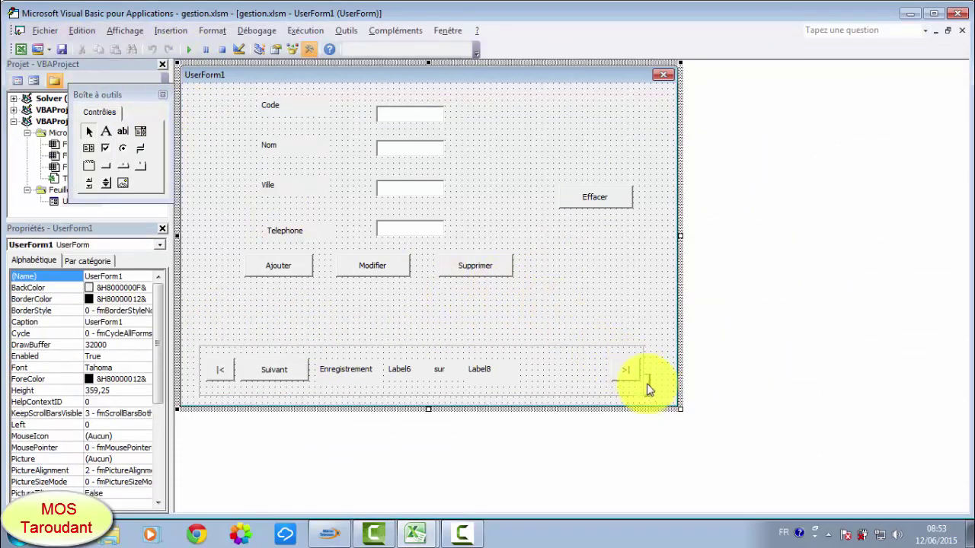
pyautogui.moveTo(647, 386); pyautogui.dragTo(591, 373)
pyautogui.click(651, 311)
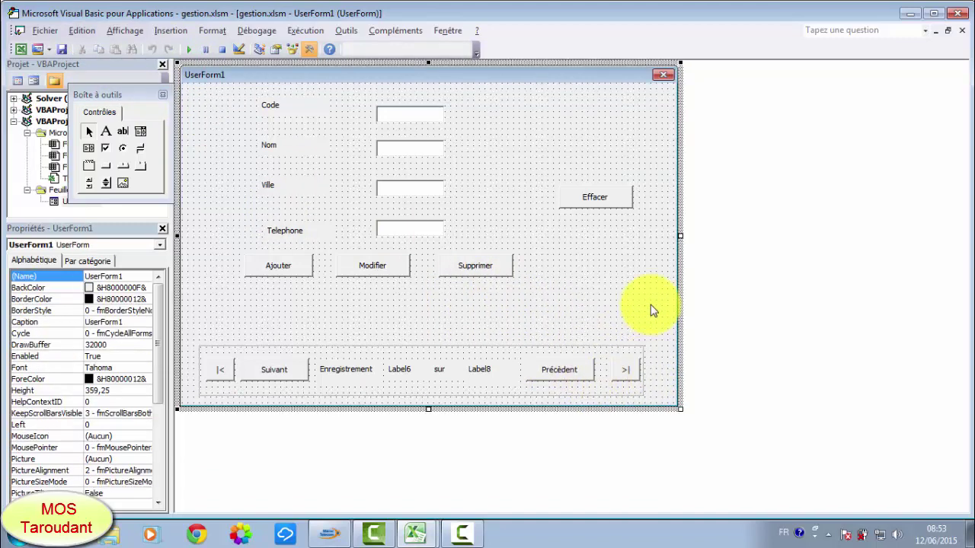
pyautogui.moveTo(202, 332); pyautogui.dragTo(626, 381)
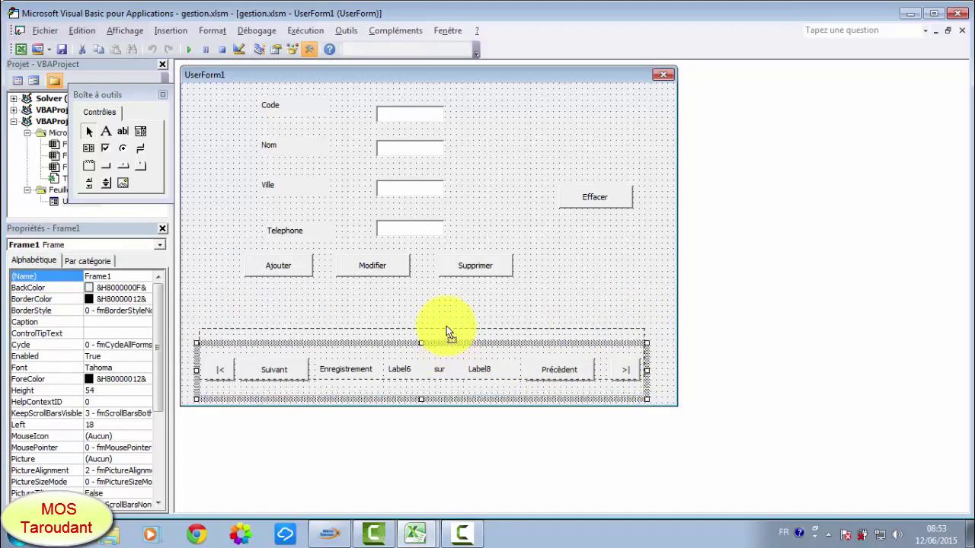
pyautogui.moveTo(448, 315); pyautogui.dragTo(446, 299)
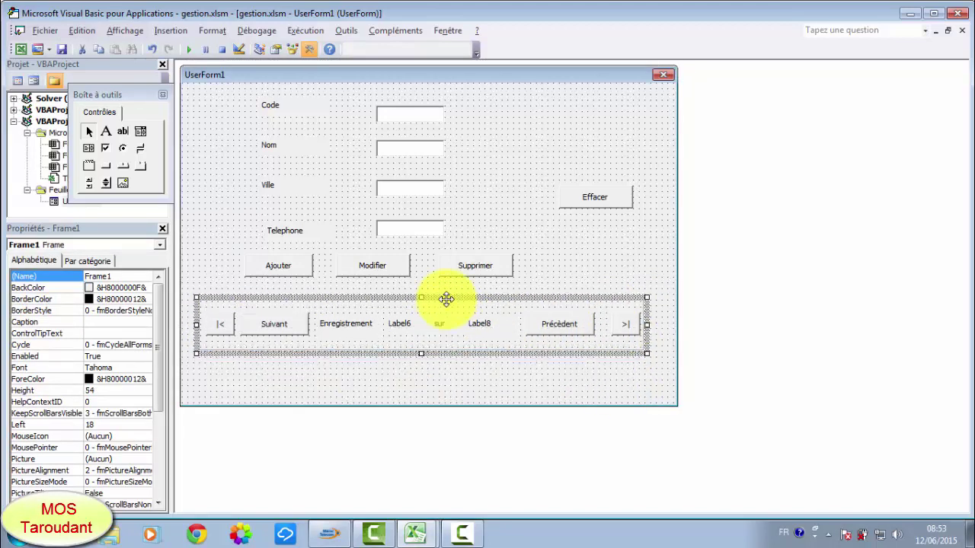
# Step: Shrink UserForm1 to height 321,75 and narrow it to fit its controls
pyautogui.click(461, 380)
pyautogui.moveTo(427, 409); pyautogui.dragTo(427, 373)
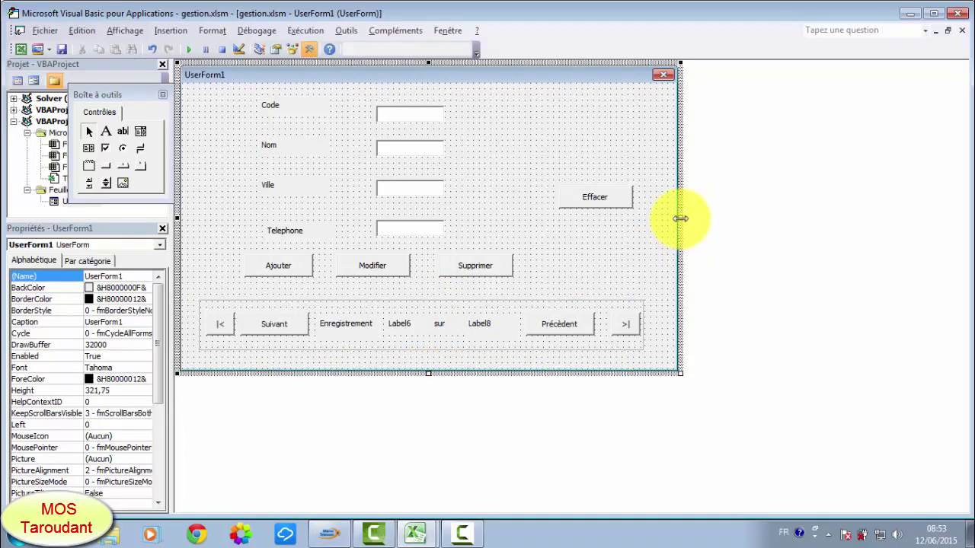
pyautogui.moveTo(681, 219); pyautogui.dragTo(657, 228)
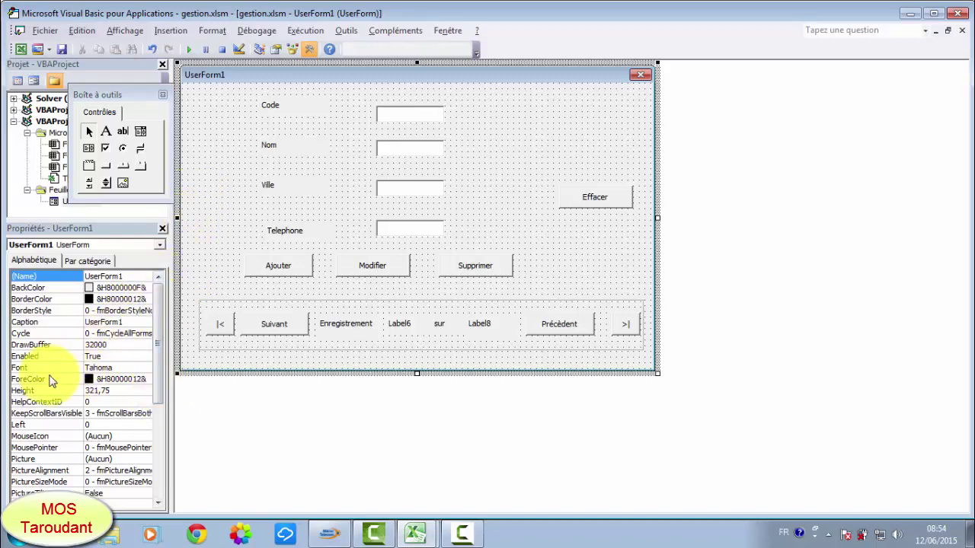
# Step: Change UserForm1's Caption property to 'Gestion fonctionnaires'
pyautogui.doubleClick(99, 322)
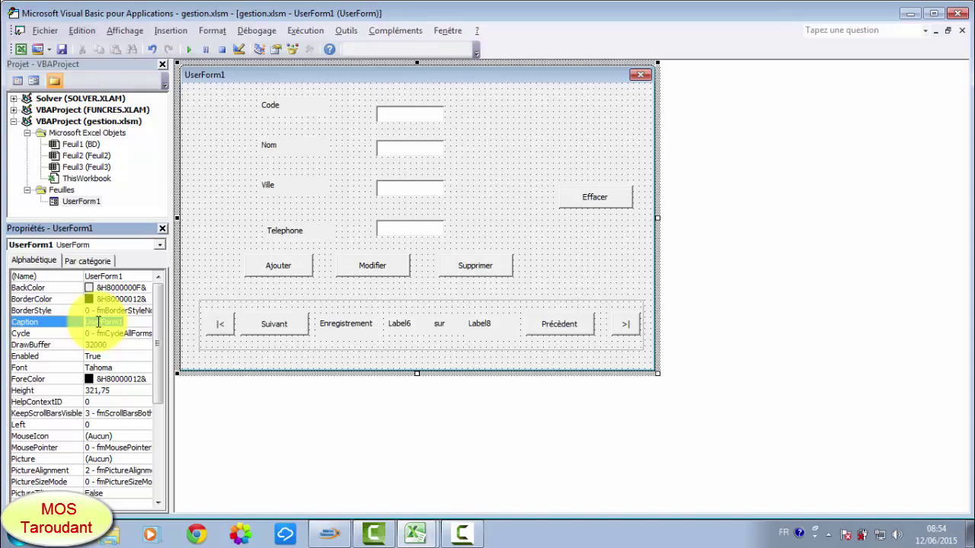
pyautogui.write('Ge')
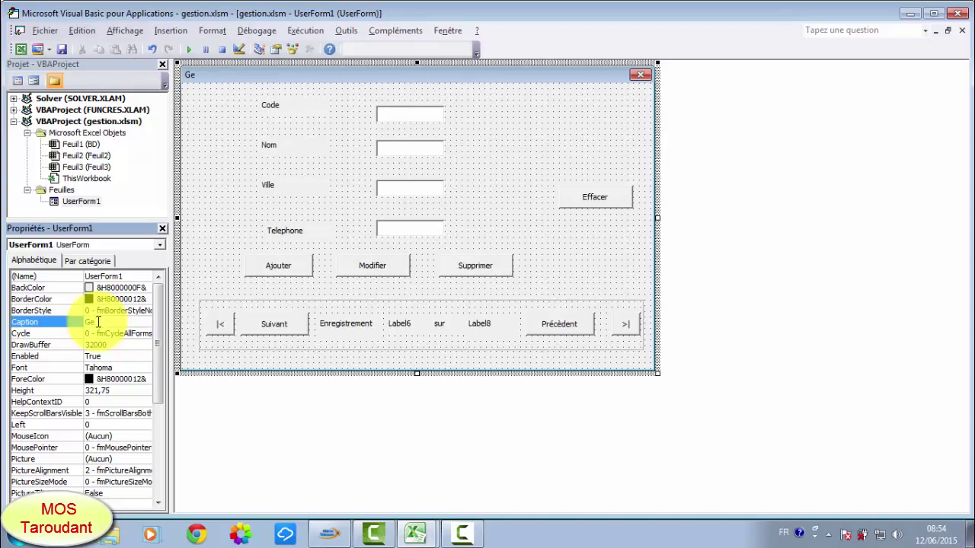
pyautogui.write('stio')
pyautogui.write('n fon')
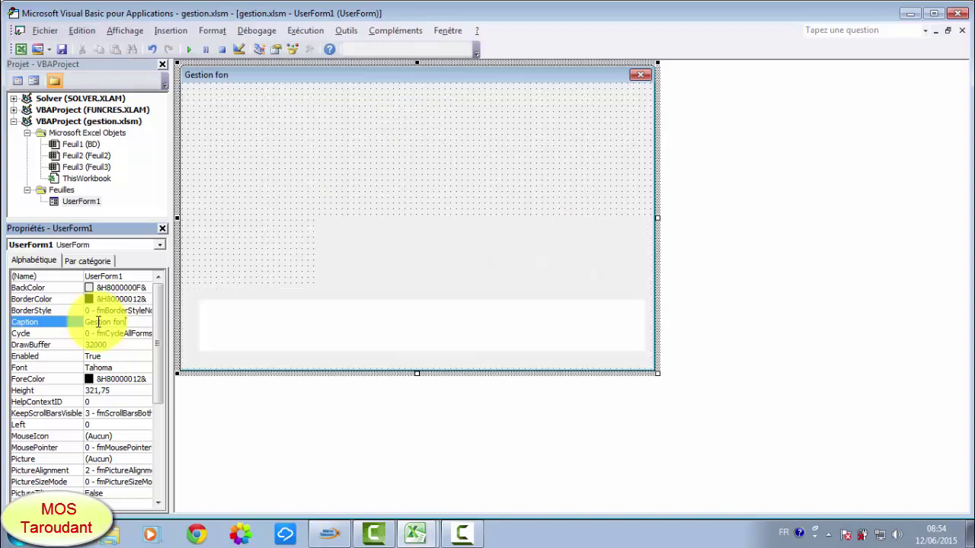
pyautogui.write('ctionnaires')
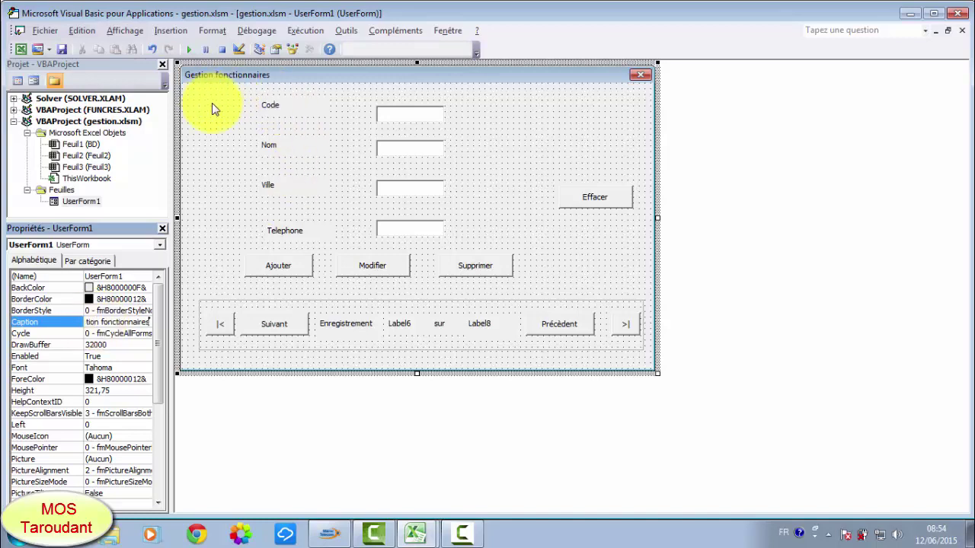
pyautogui.click(215, 104)
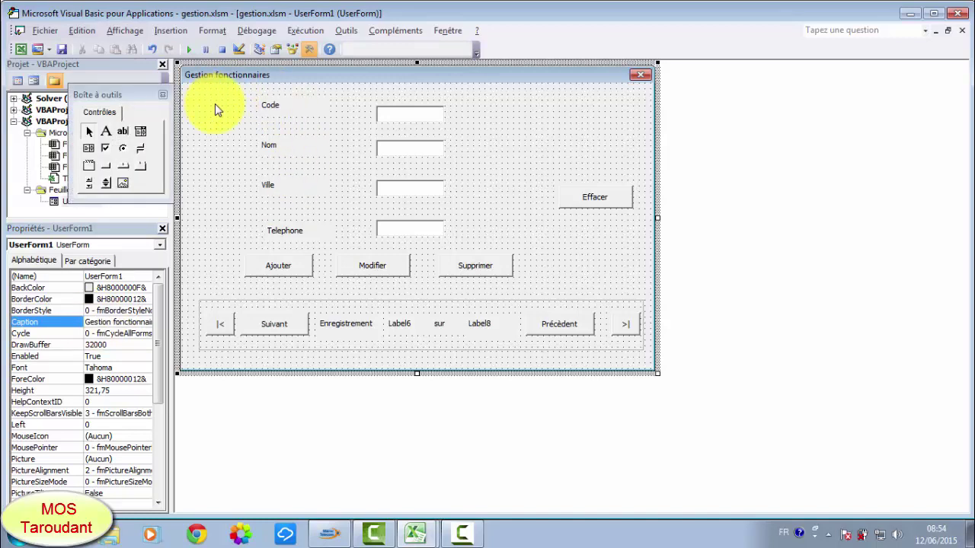
# Step: Insert an ActiveX command button on the sheet around cells G3:H4
pyautogui.click(22, 50)
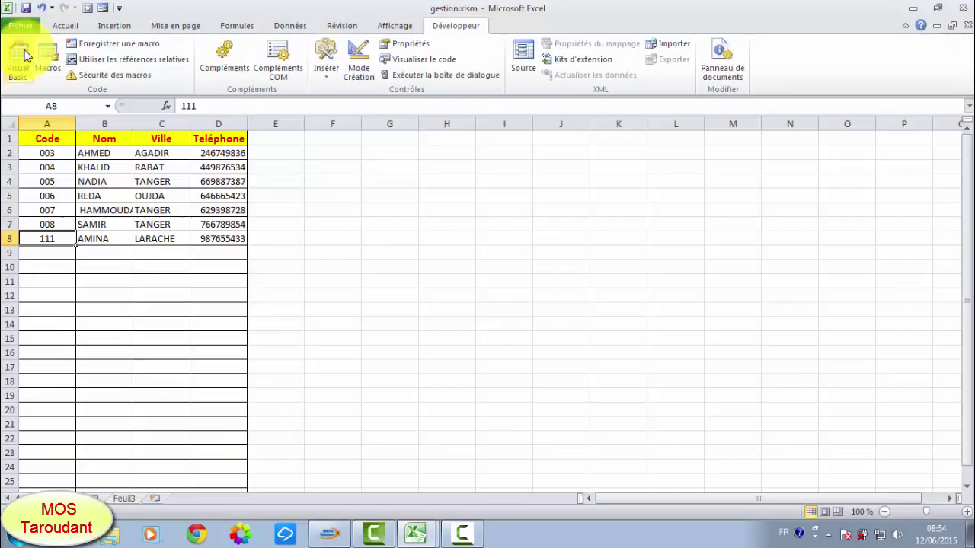
pyautogui.click(394, 209)
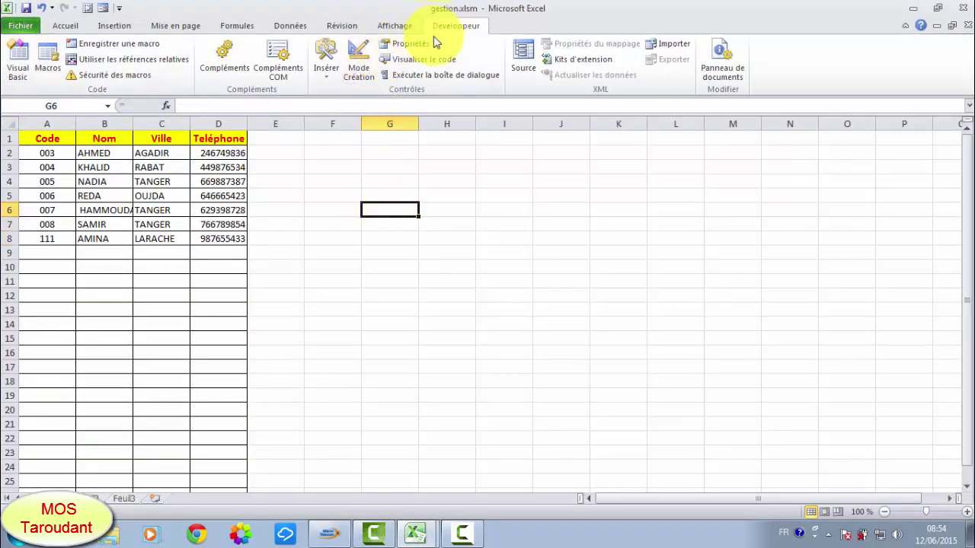
pyautogui.click(334, 79)
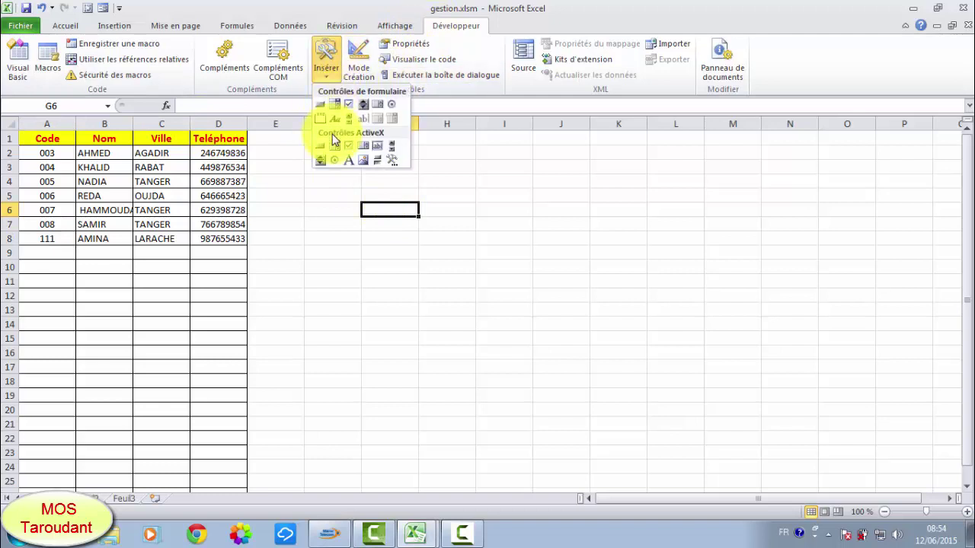
pyautogui.click(321, 150)
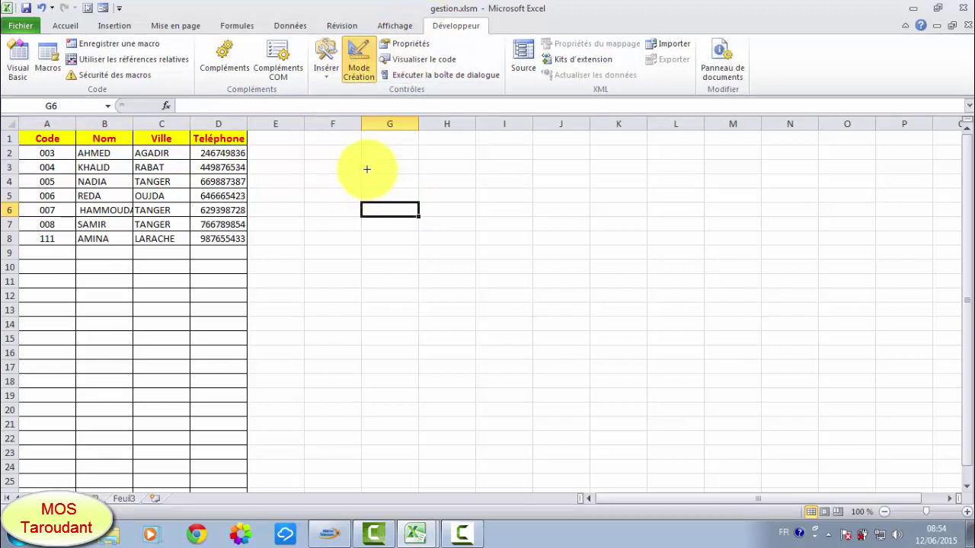
pyautogui.moveTo(367, 170)
pyautogui.mouseDown()
pyautogui.moveTo(488, 200)
pyautogui.moveTo(466, 199)
pyautogui.mouseUp()
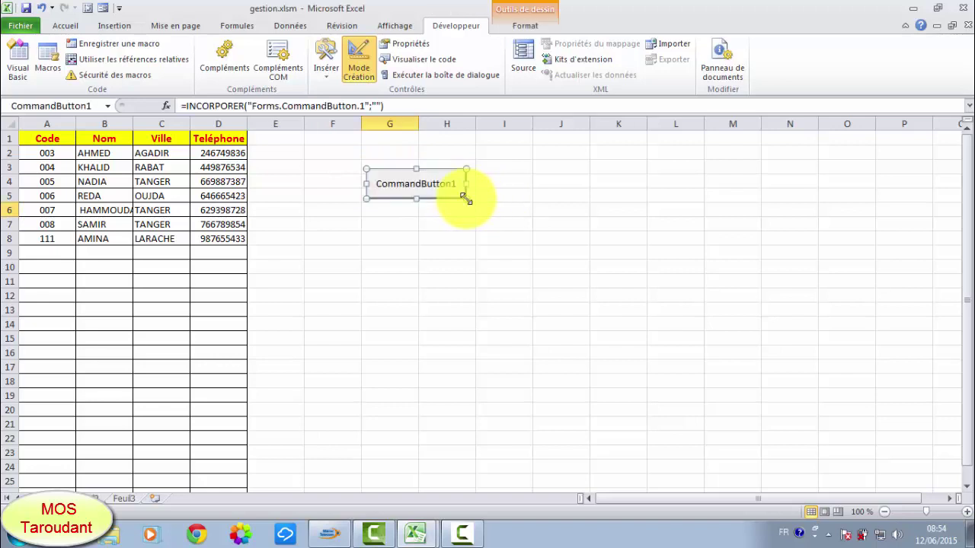
# Step: Set the new button's Caption property to 'Formulaire'
pyautogui.rightClick(427, 189)
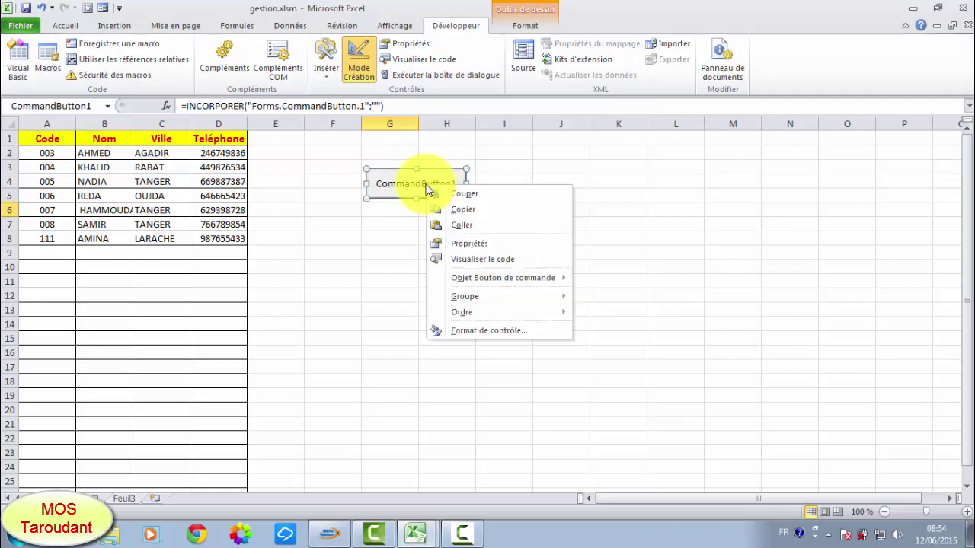
pyautogui.click(464, 244)
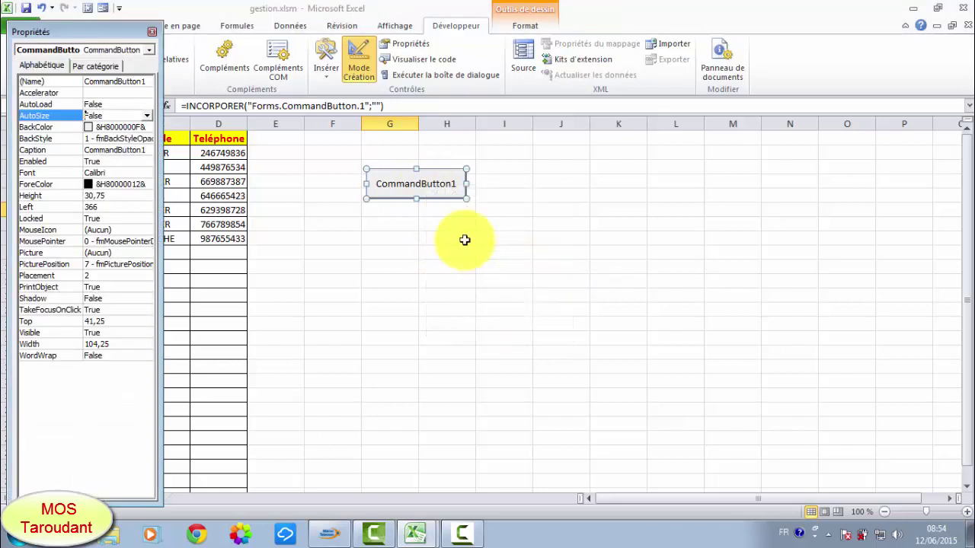
pyautogui.click(111, 150)
pyautogui.doubleClick(111, 150)
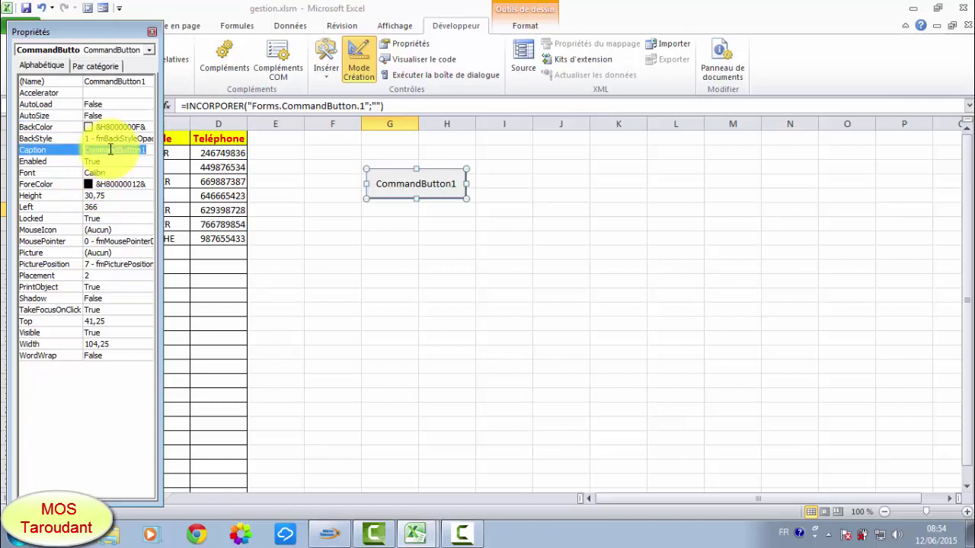
pyautogui.write('F')
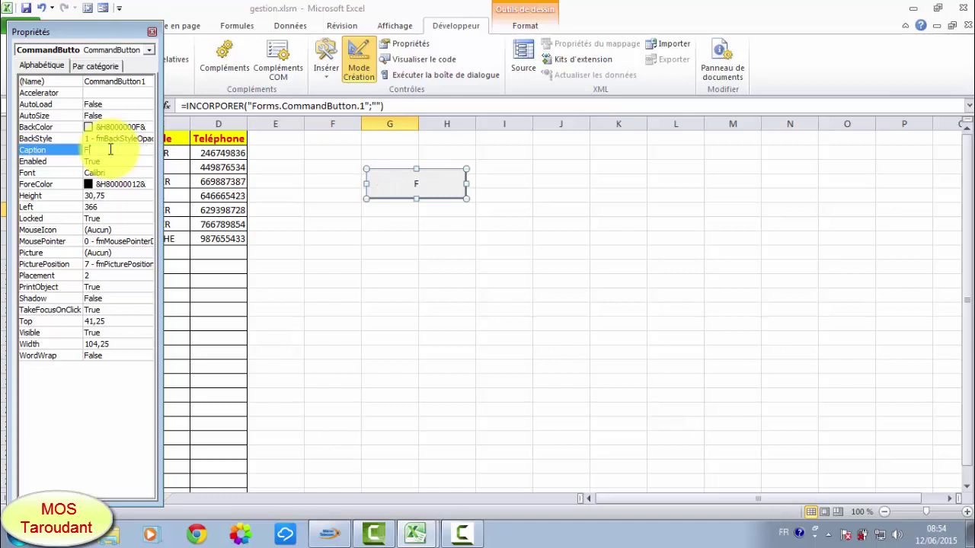
pyautogui.write('orm')
pyautogui.write('ulai')
pyautogui.write('re')
pyautogui.click(411, 262)
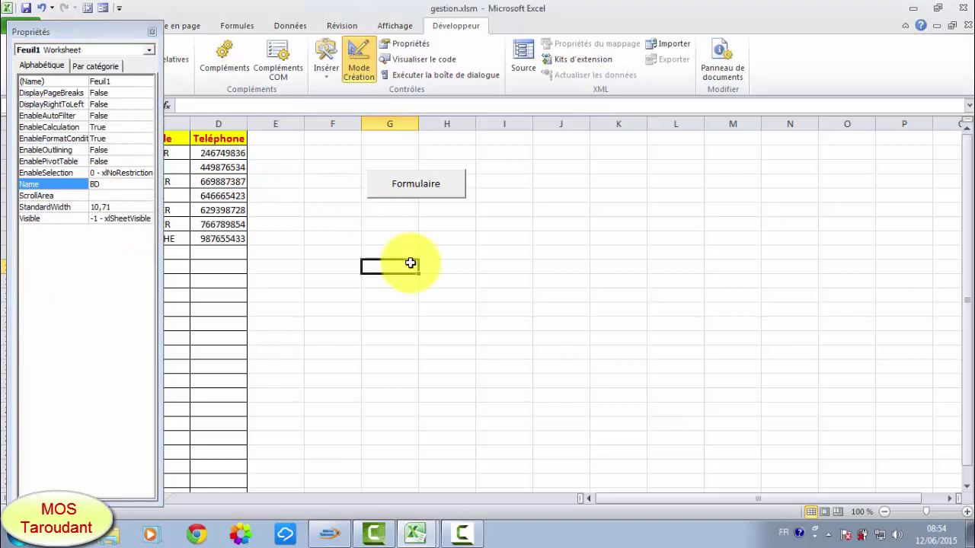
# Step: Write 'UserForm1.Show 1' in CommandButton1_Click so the Formulaire button opens the form modally, then return to Excel
pyautogui.doubleClick(403, 183)
pyautogui.write('U')
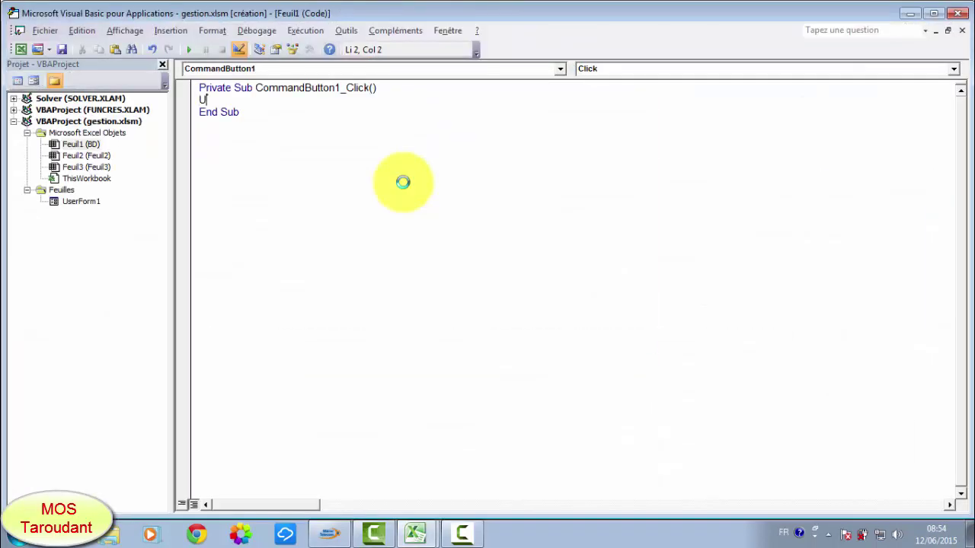
pyautogui.write('serform1')
pyautogui.write('.sh')
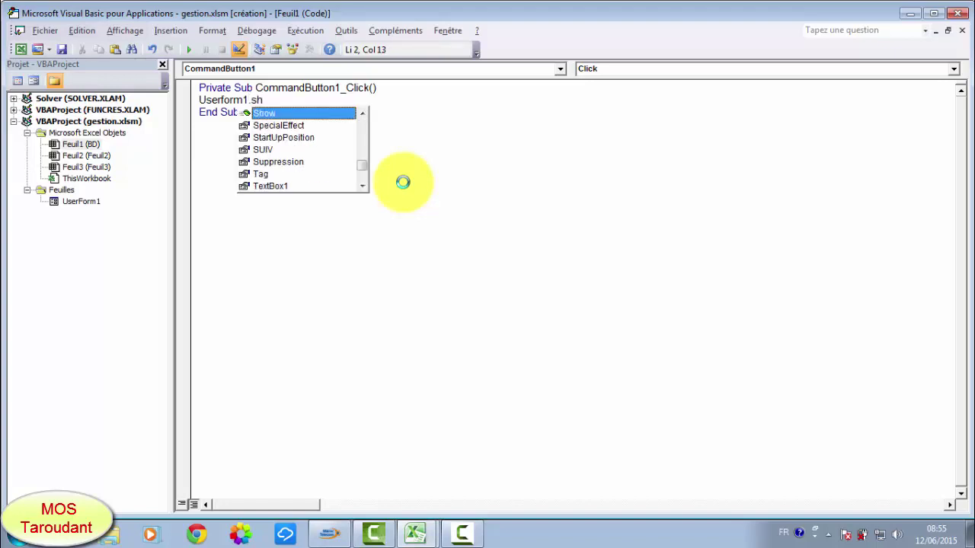
pyautogui.press('space')
pyautogui.write('1')
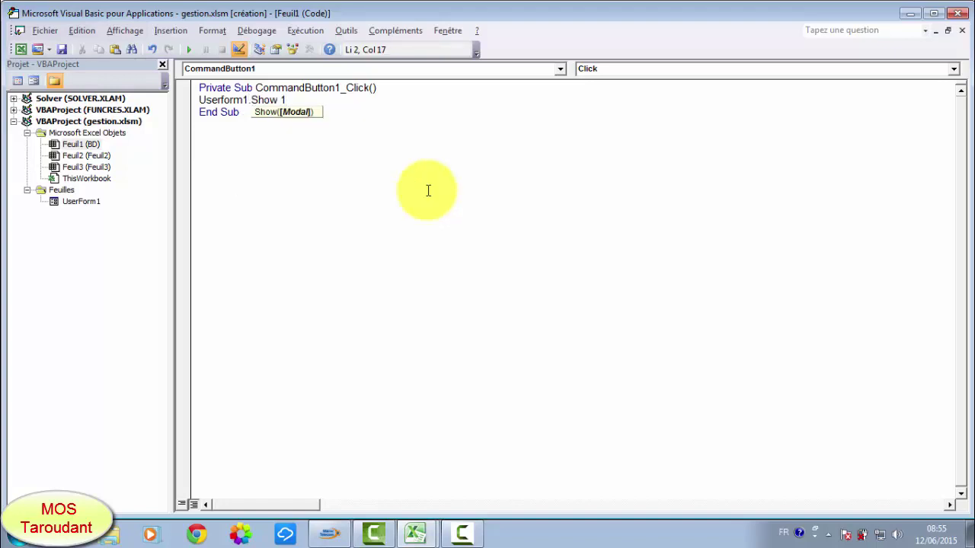
pyautogui.click(285, 208)
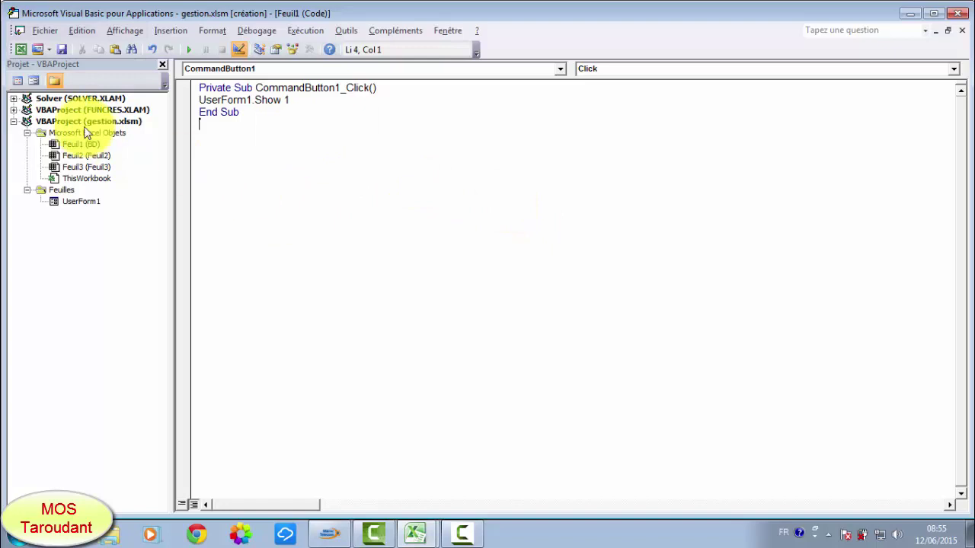
pyautogui.click(21, 49)
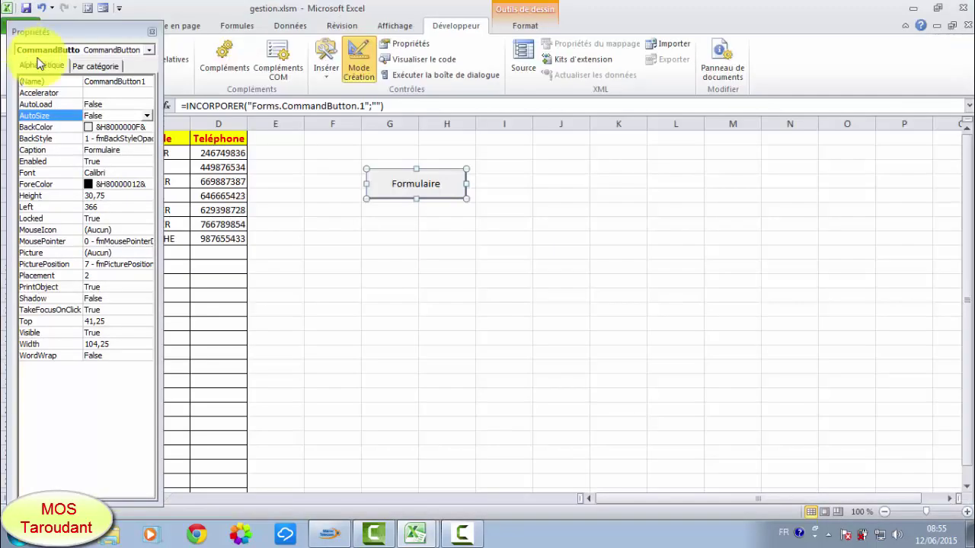
# Step: Close the Properties pane, turn off Design Mode, and launch the form with the Formulaire button
pyautogui.click(152, 32)
pyautogui.click(358, 57)
pyautogui.click(435, 278)
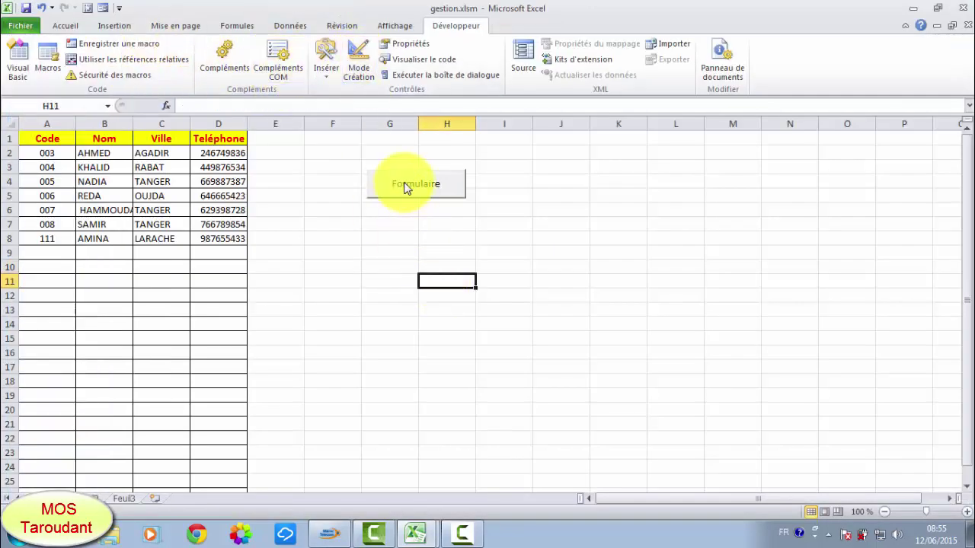
pyautogui.click(403, 183)
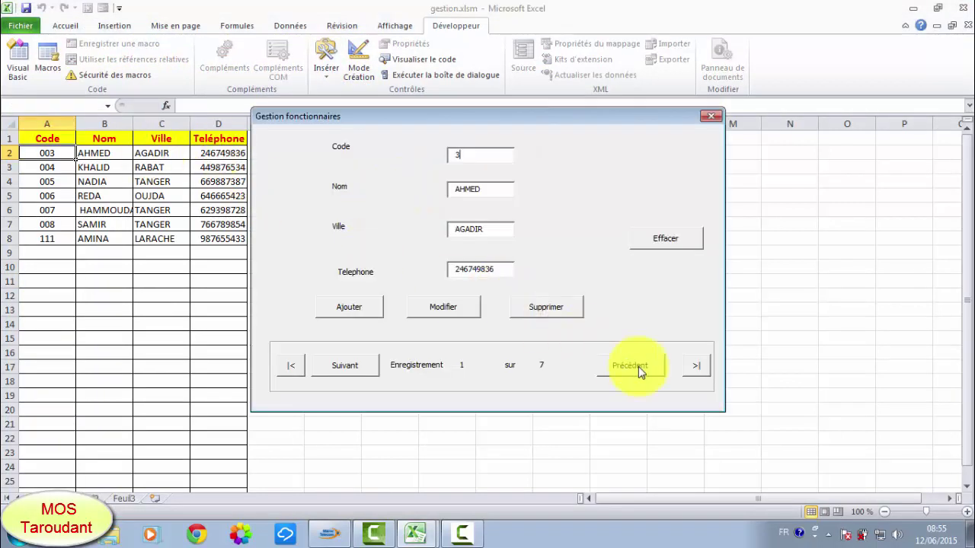
# Step: Confirm Précédent warns at the first record, advance to record 3 sur 7, then close the form
pyautogui.click(636, 371)
pyautogui.click(509, 318)
pyautogui.click(347, 368)
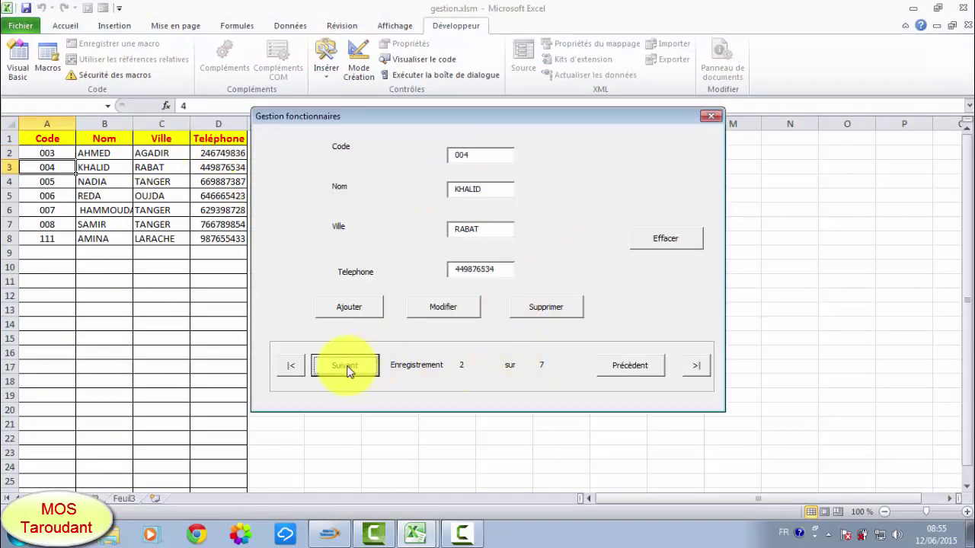
pyautogui.click(347, 368)
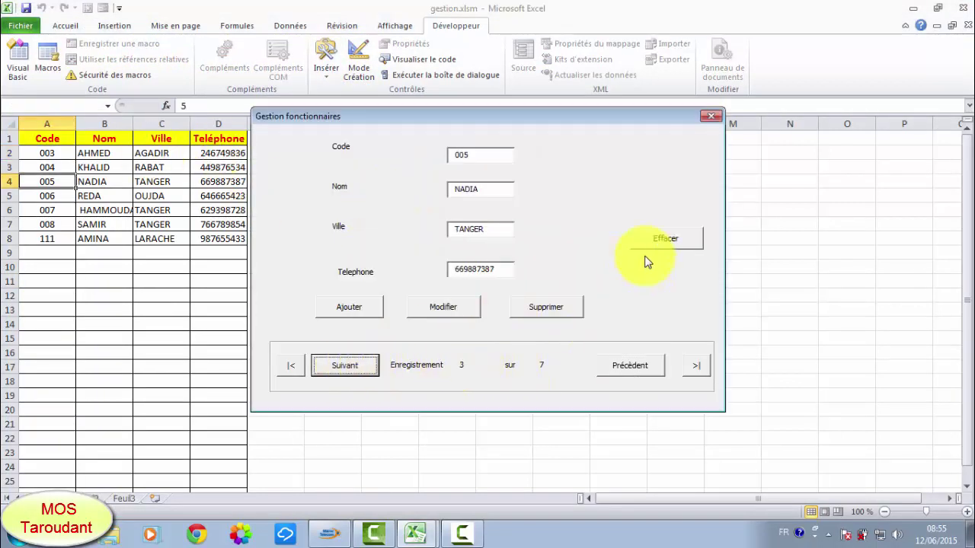
pyautogui.click(713, 118)
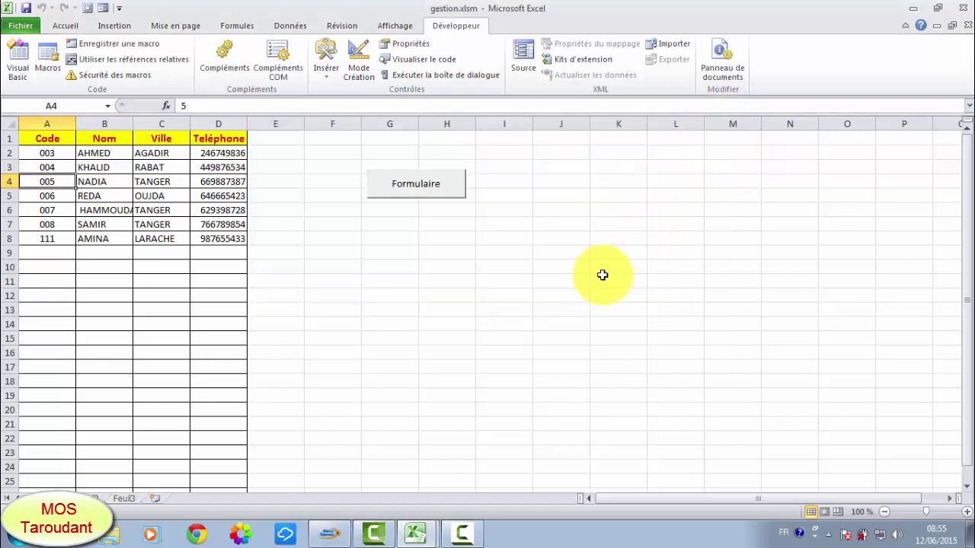